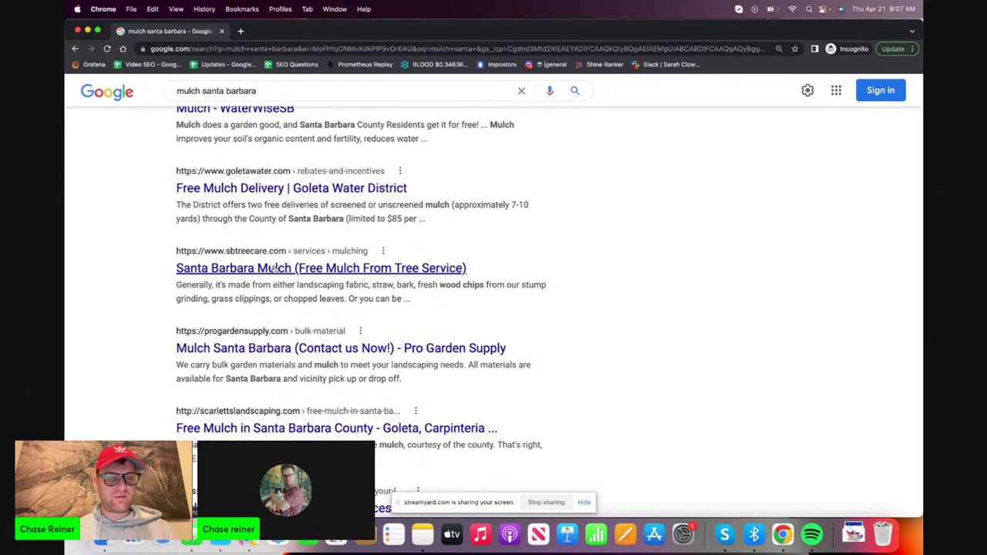
Replace the mulch santa barbara query with 'santa barbara gardening tools' and browse the results
scroll(311, 204, "up", 2)
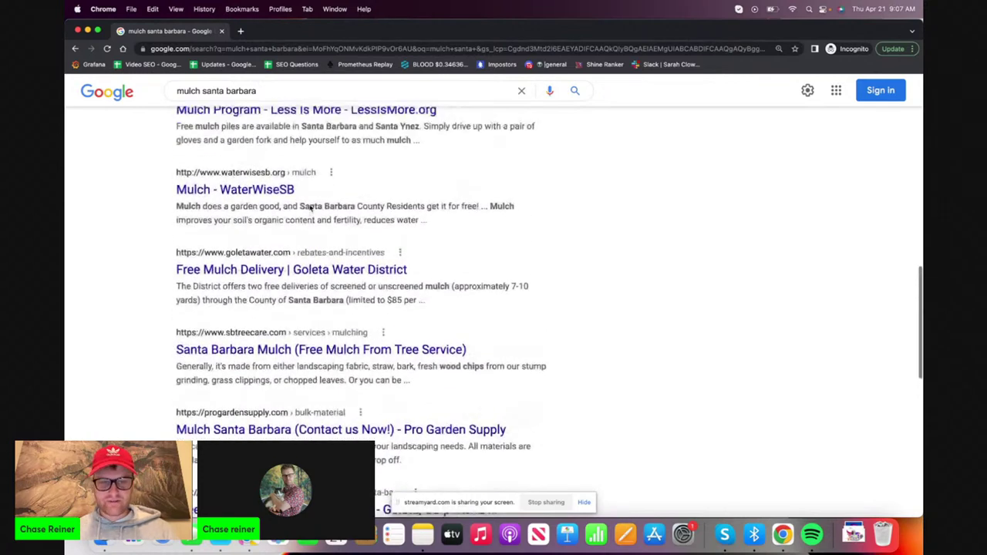
scroll(347, 231, "down", 8)
left_click(584, 503)
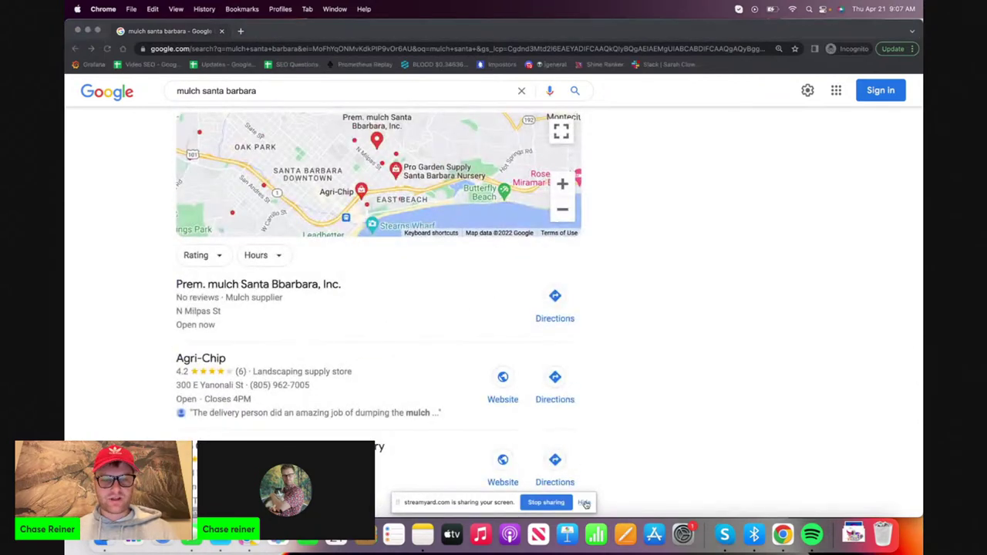
left_click(584, 503)
scroll(370, 308, "up", 10)
triple_click(295, 106)
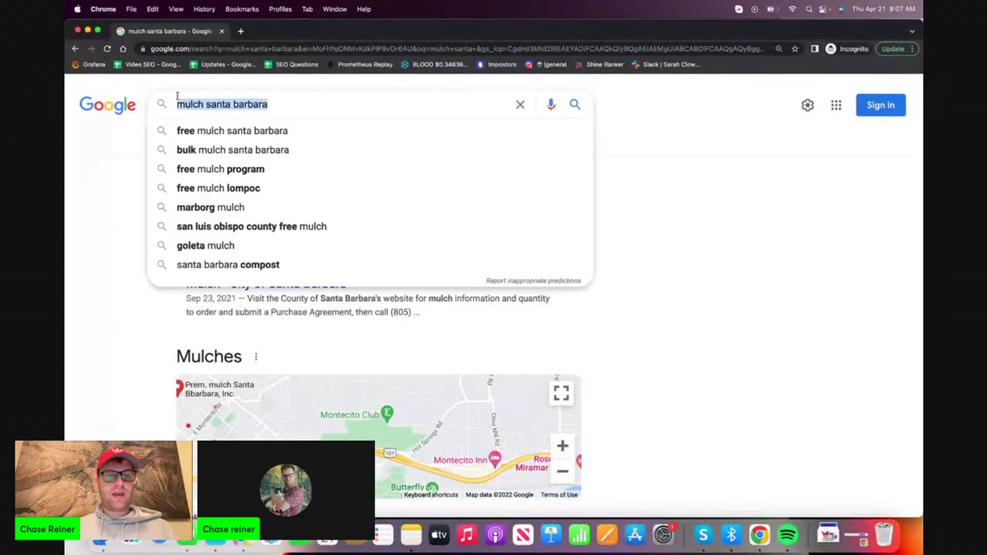
type("santa barbara ga")
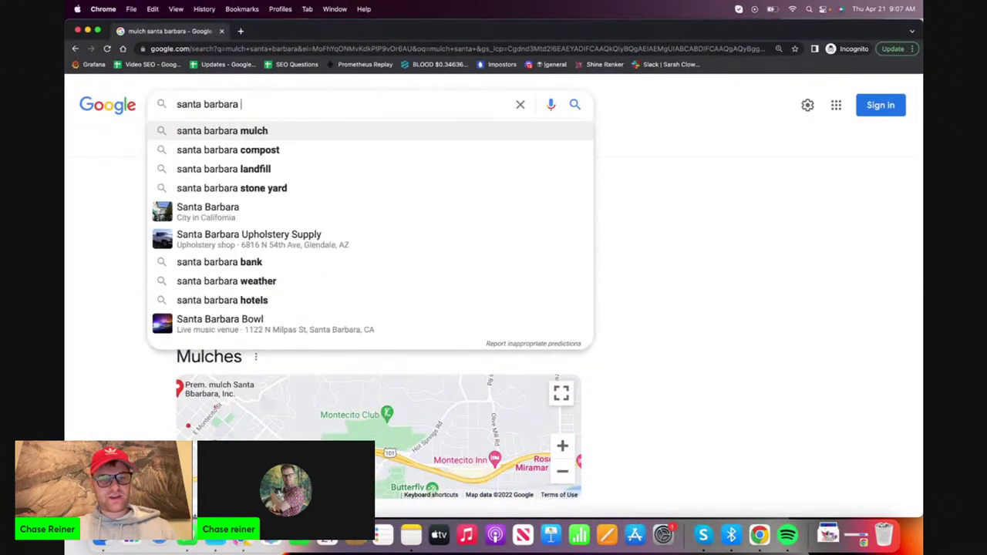
type("rdening tools")
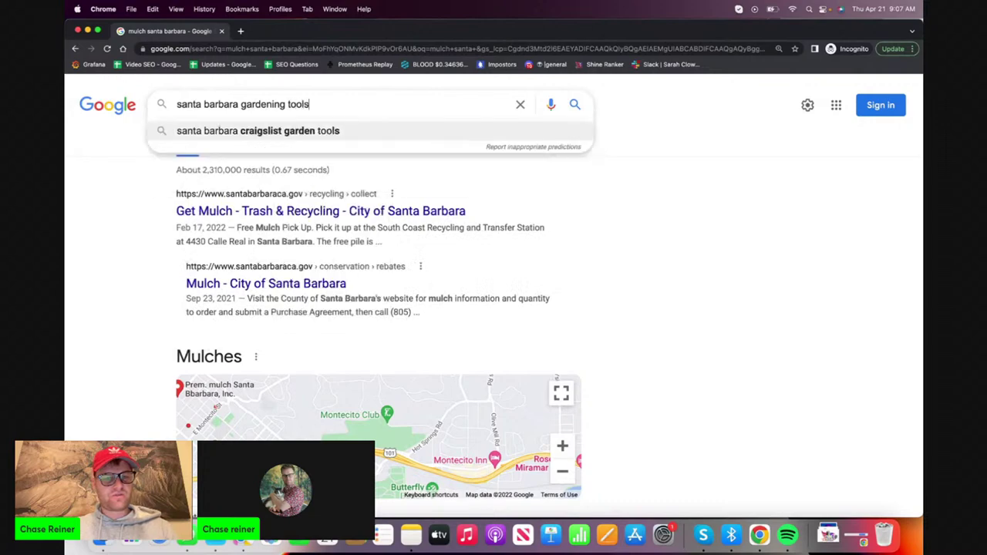
key("Return")
scroll(259, 262, "down", 5)
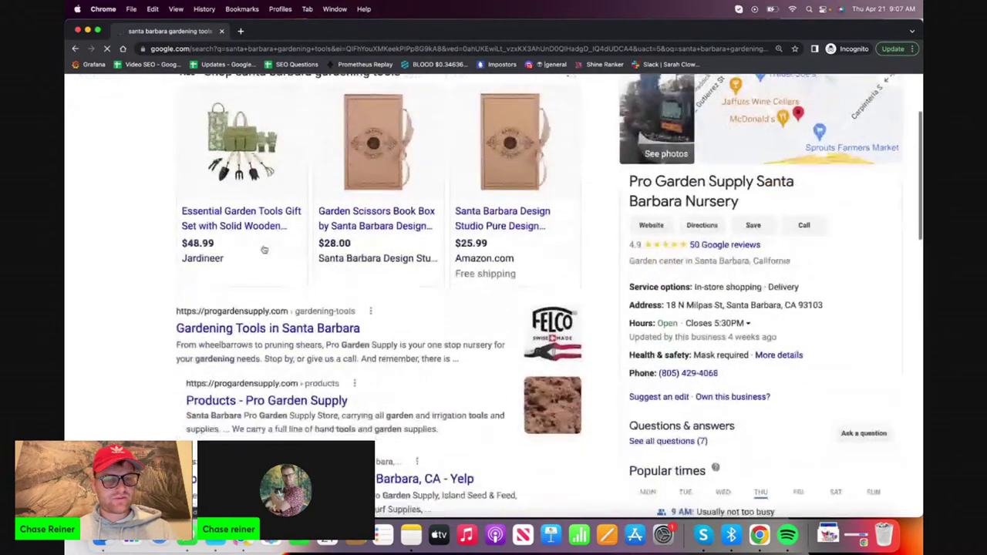
scroll(255, 270, "up", 5)
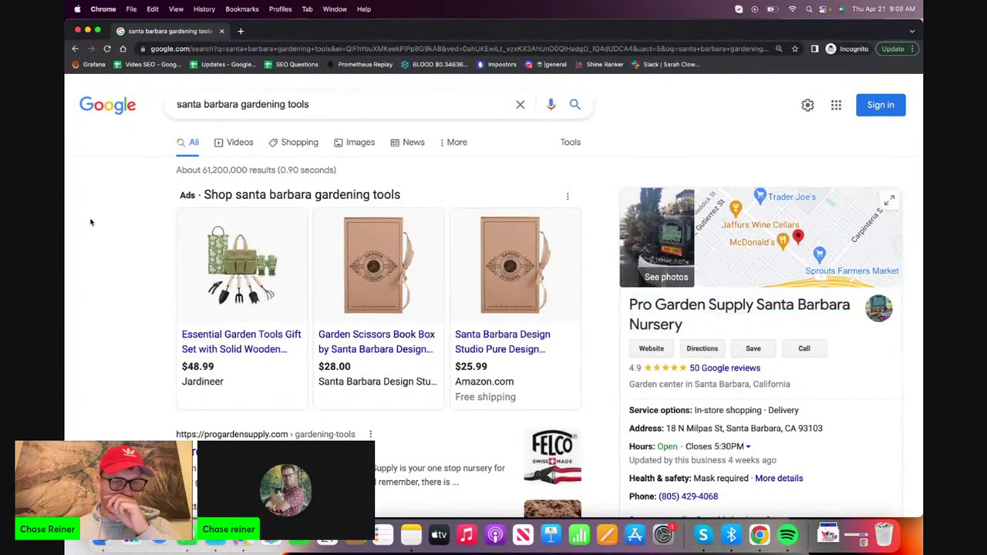
scroll(133, 364, "down", 3)
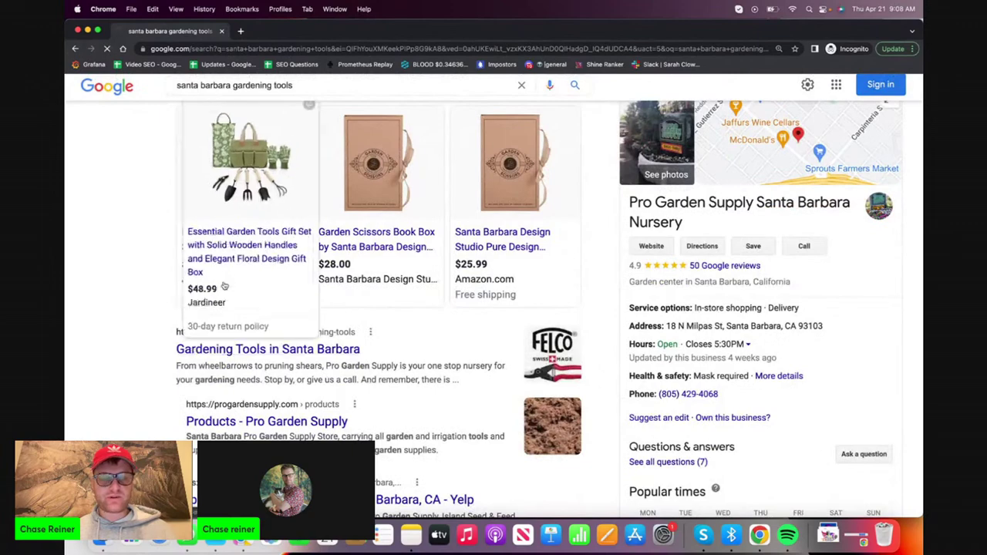
Open the Pro Garden Supply gardening tools page and select its intro and Santa Barbara paragraphs
left_click(231, 337)
scroll(231, 334, "down", 5)
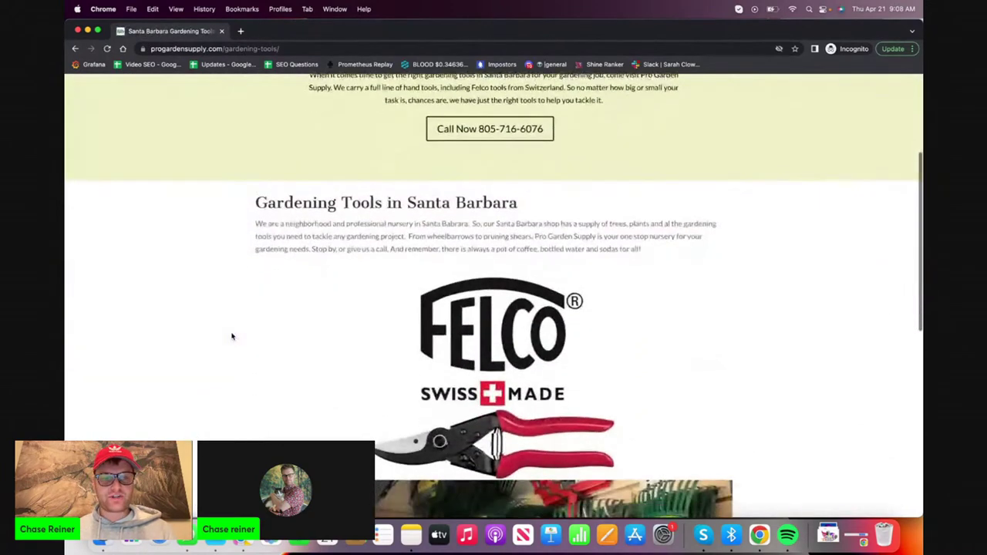
scroll(383, 249, "up", 5)
triple_click(378, 263)
triple_click(322, 409)
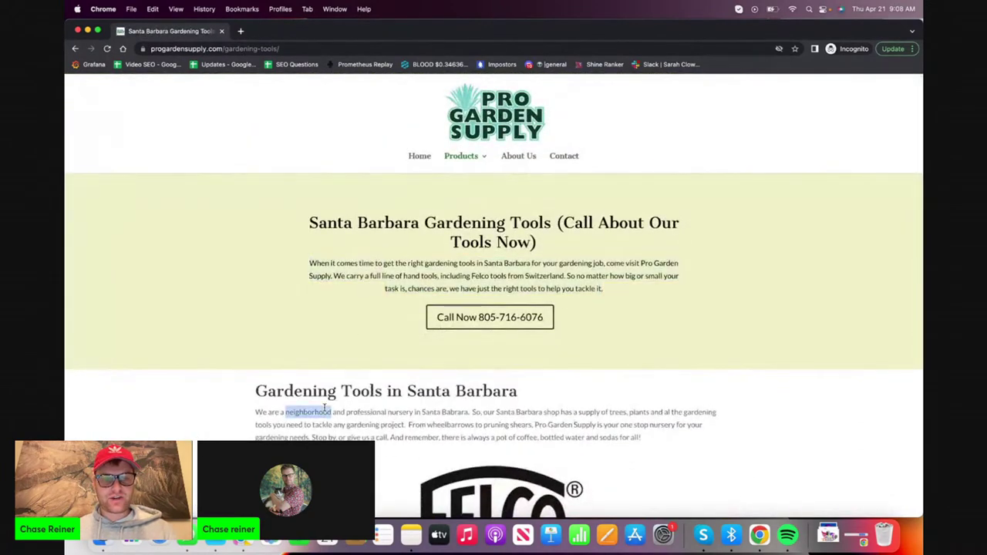
Select all the page text, clear the selection, and close the private browsing window
scroll(322, 408, "down", 8)
scroll(659, 445, "down", 10)
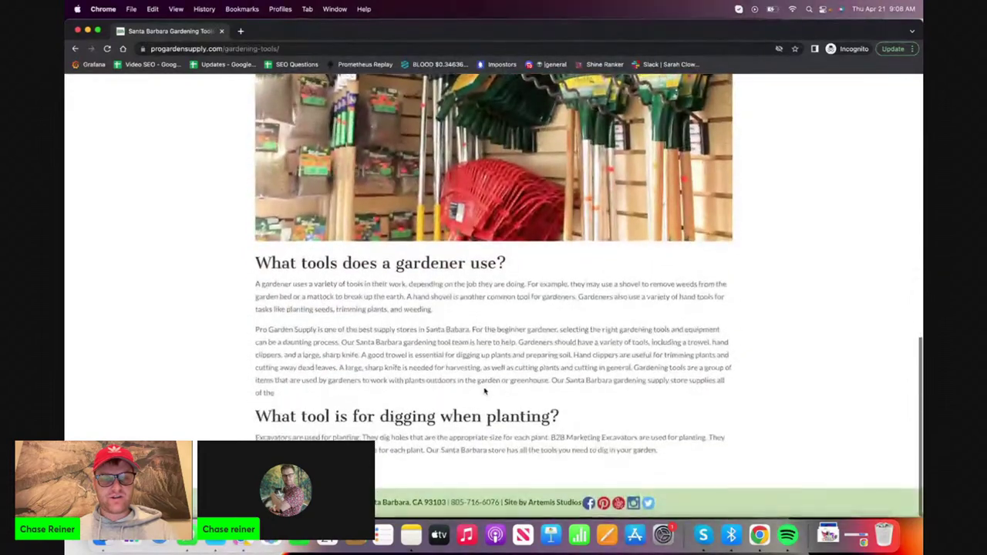
key("super+a")
left_click(229, 269)
scroll(229, 269, "up", 18)
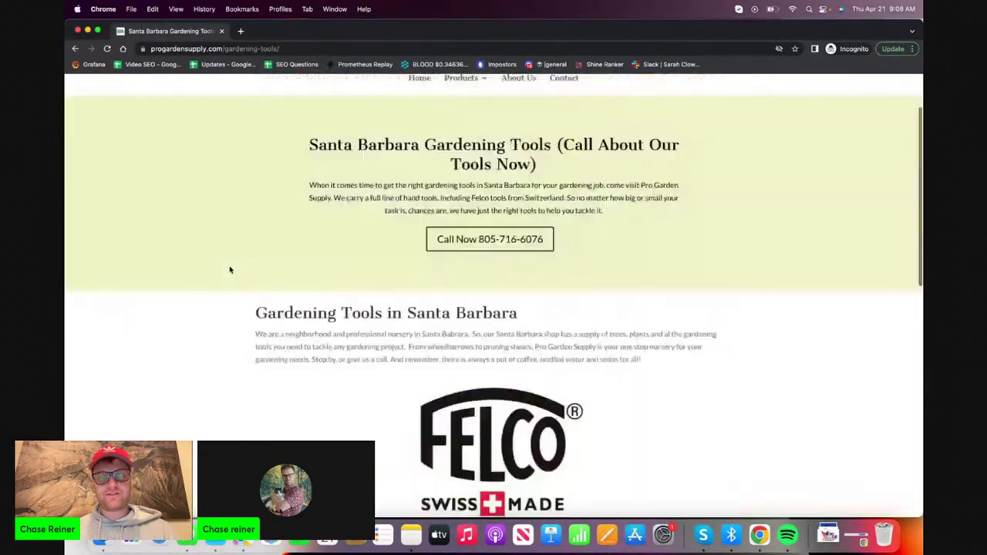
left_click(78, 29)
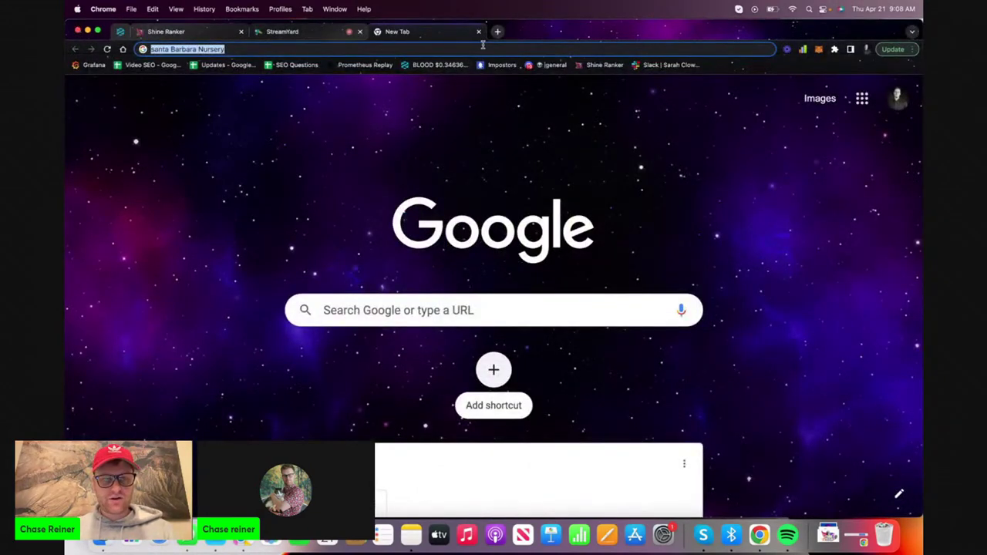
Open the Shine Ranker user dashboard from the 'sh' address suggestion and log in
type("s")
key("BackSpace")
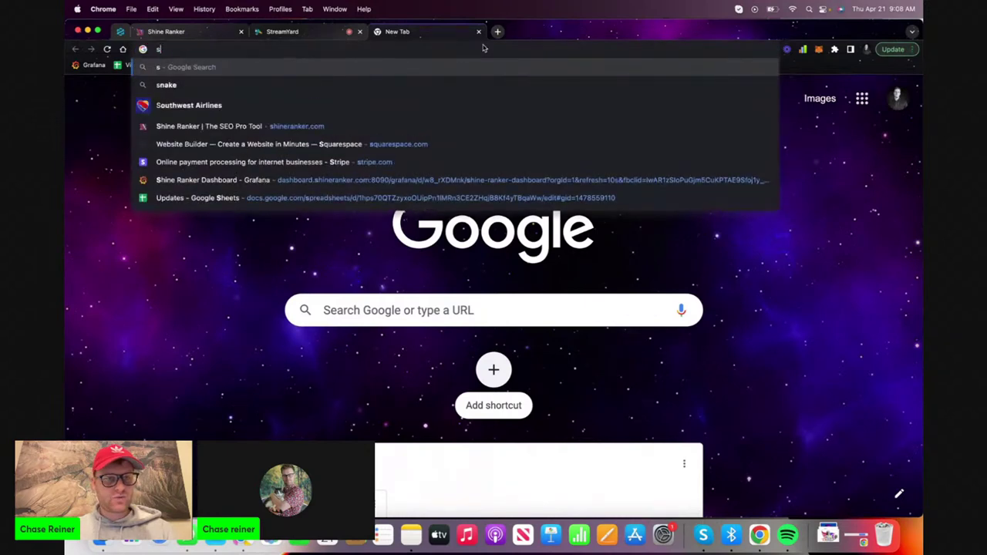
type("sh")
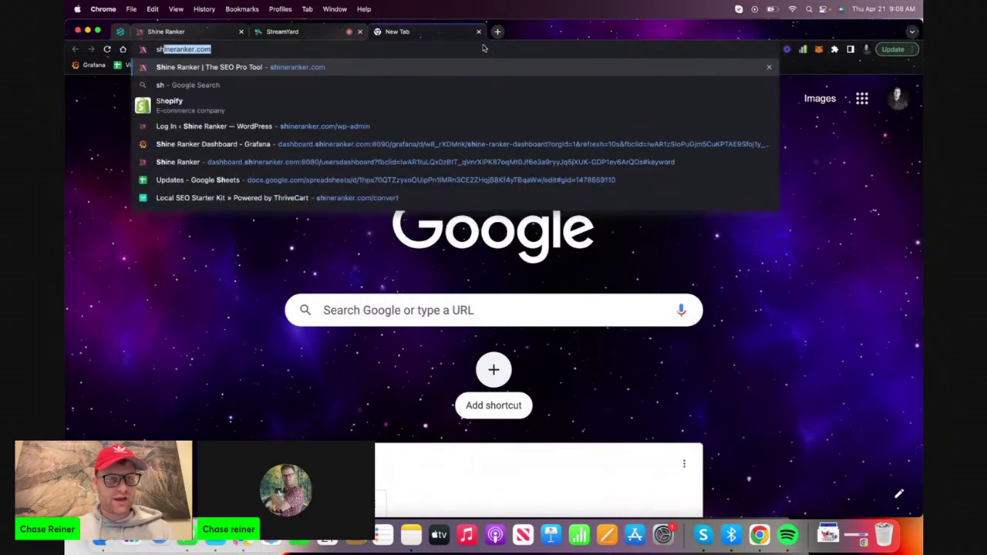
key("BackSpace")
key("BackSpace")
key("BackSpace")
key("Escape")
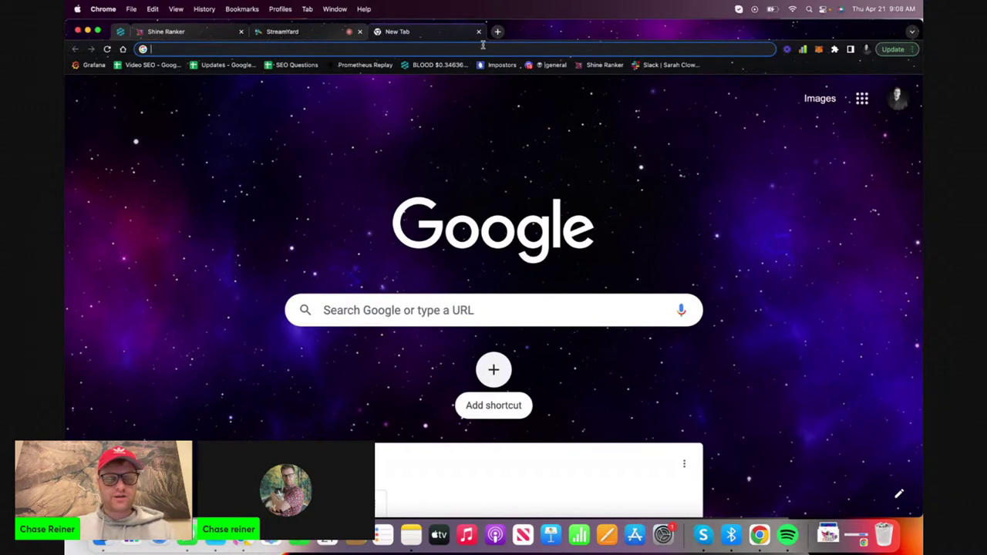
type("sh")
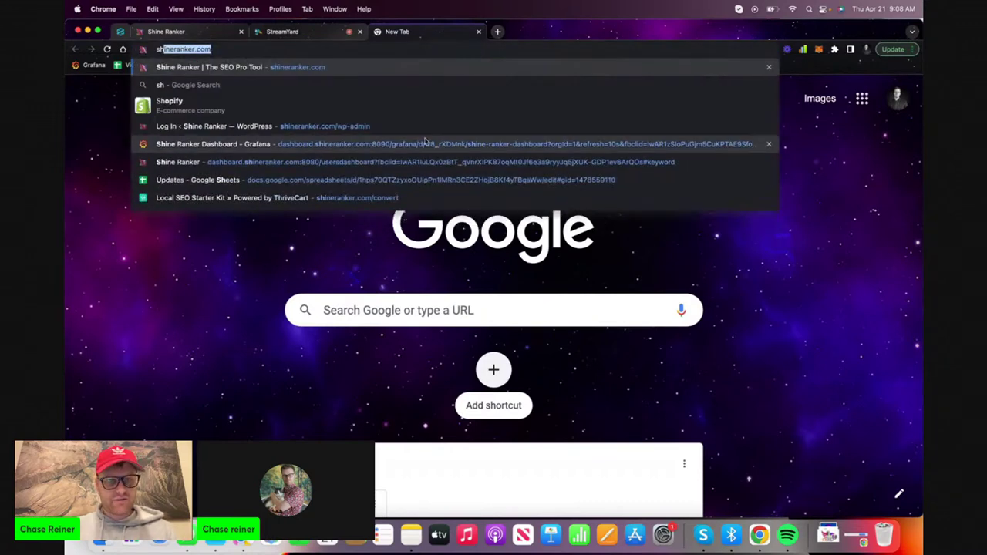
left_click(413, 162)
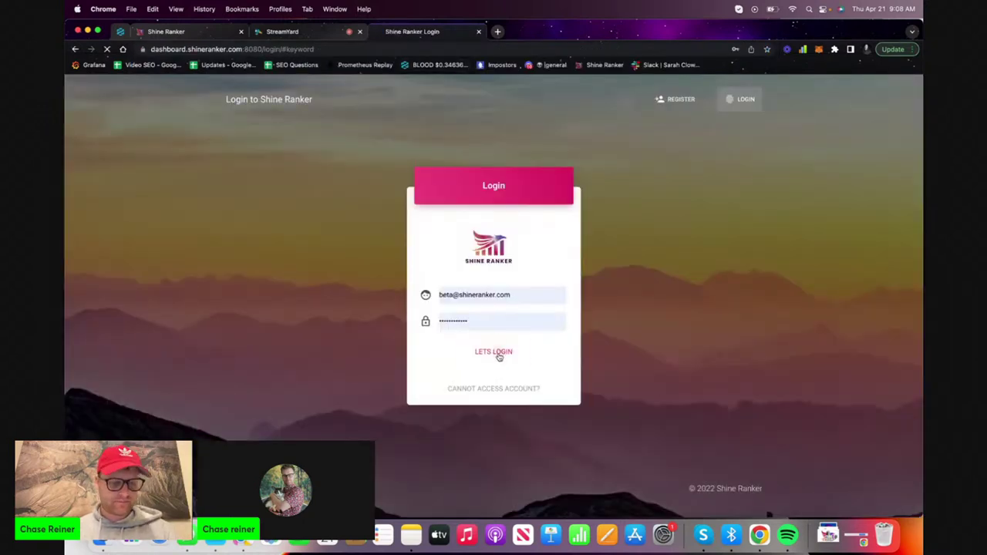
left_click(498, 356)
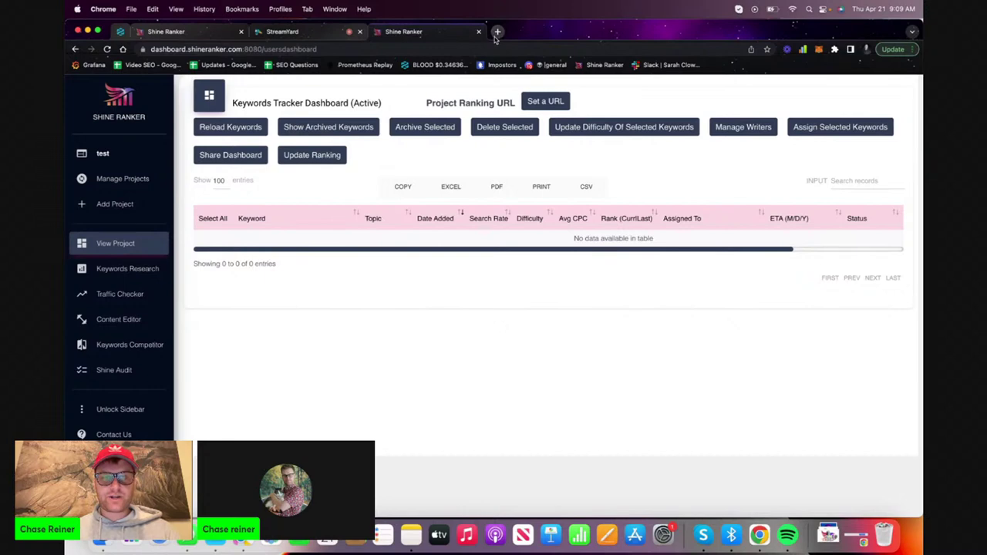
Open a new blank tab, then switch to the StreamYard broadcast studio tab
left_click(497, 32)
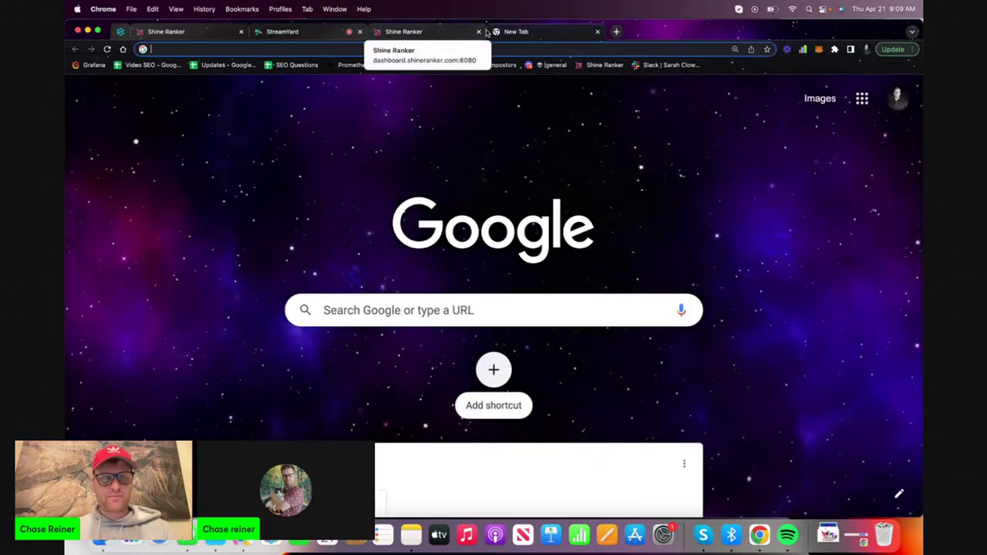
left_click(324, 32)
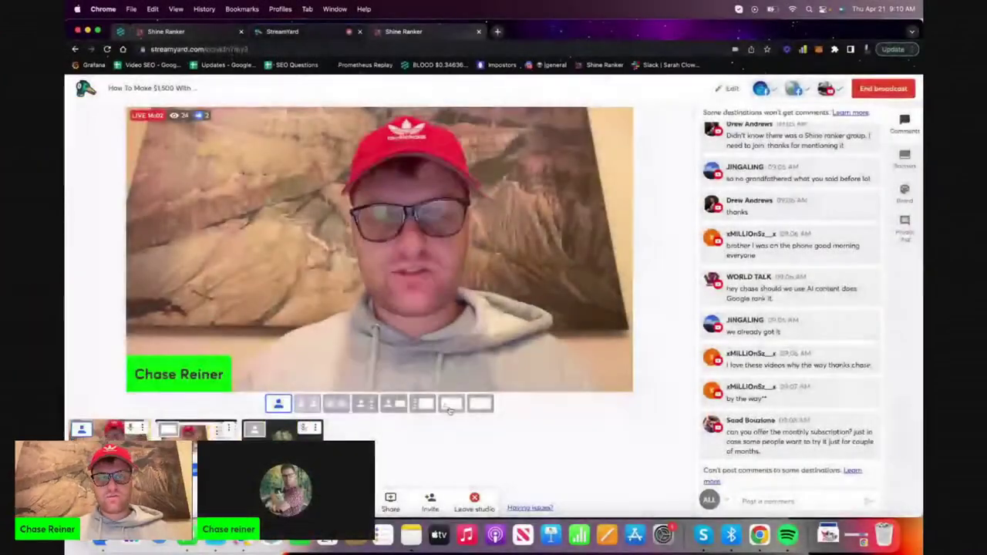
Search for 'search console' in a new tab and start using Google Search Console
left_click(496, 32)
type("se")
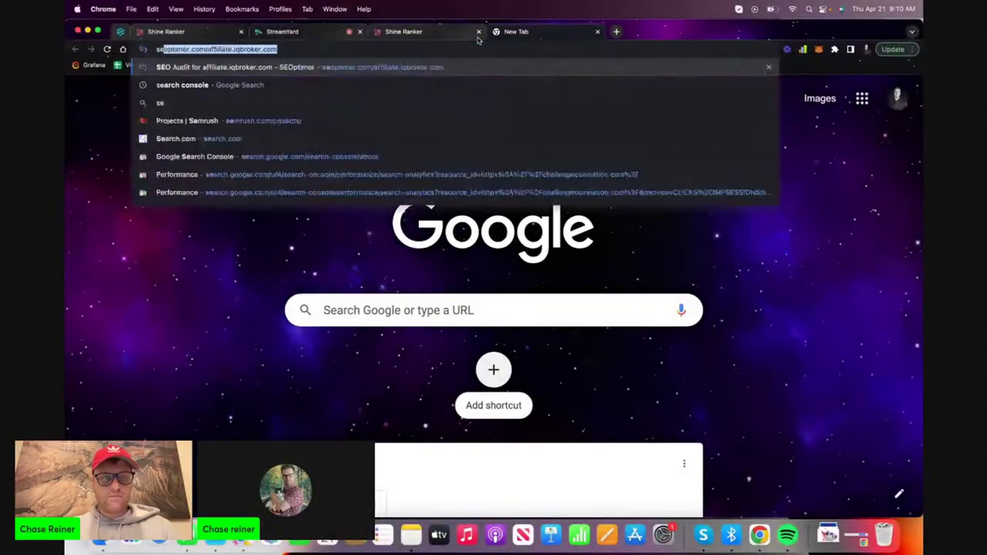
type("arch console")
key("Return")
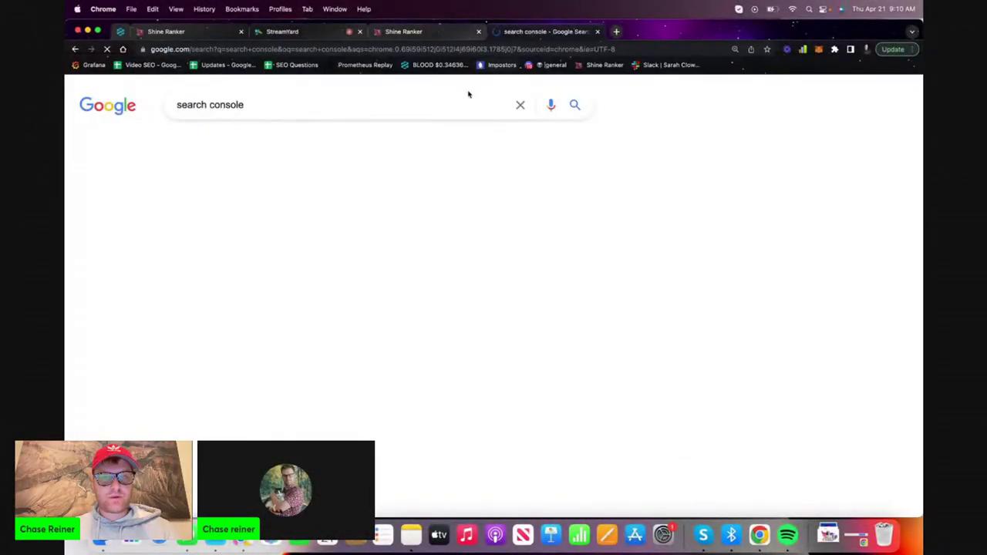
left_click(300, 214)
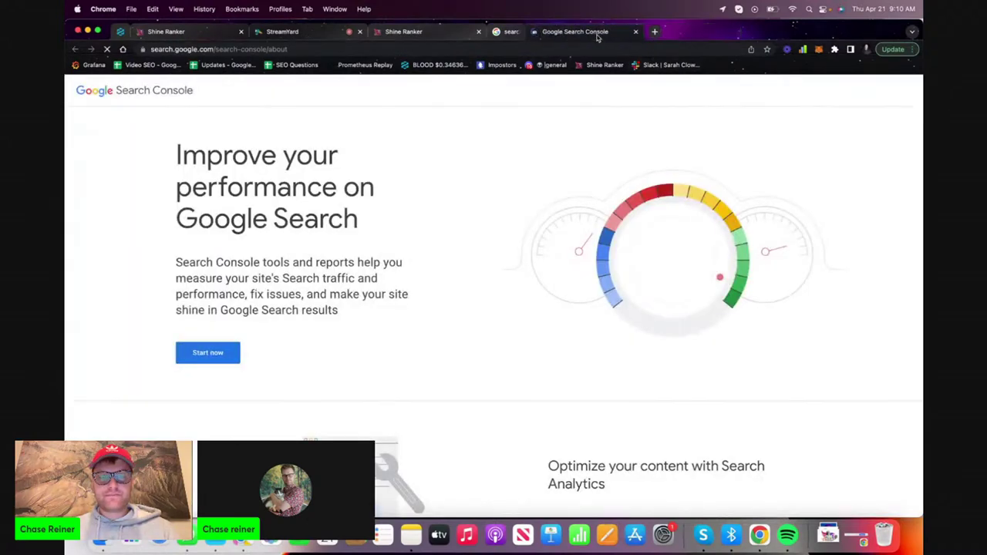
left_click(597, 32)
left_click(196, 351)
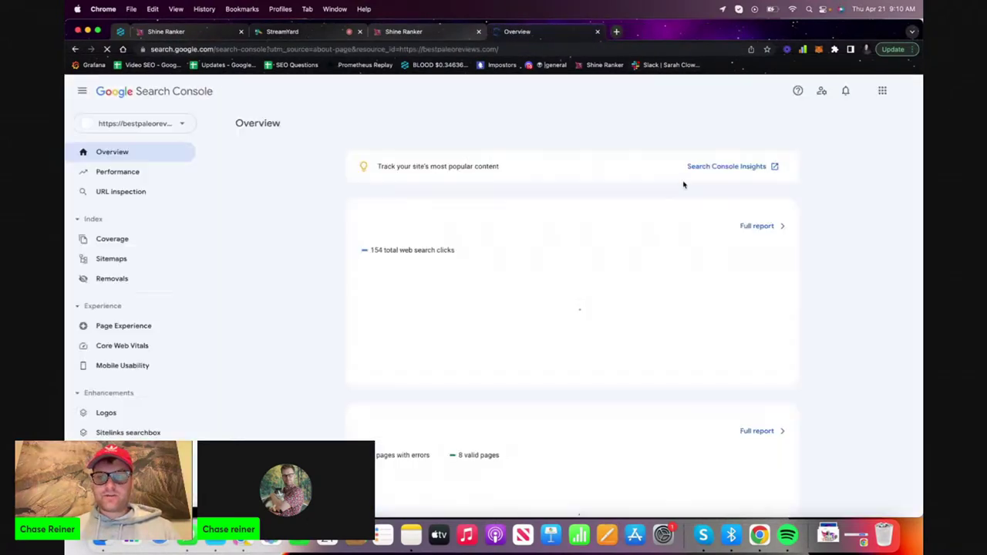
Switch to a different Google account and choose the challengecoinnation.com property
right_click(903, 94)
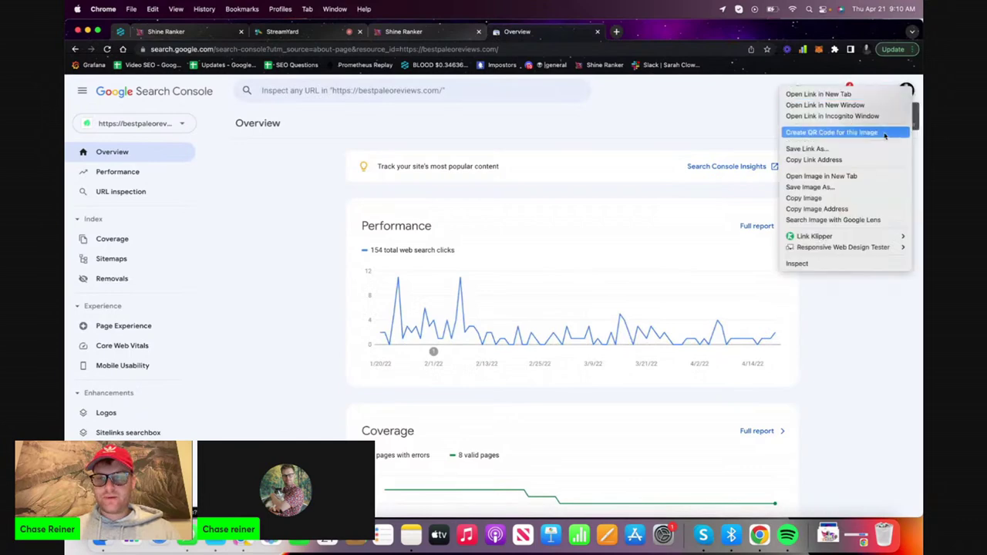
left_click(903, 94)
left_click(905, 91)
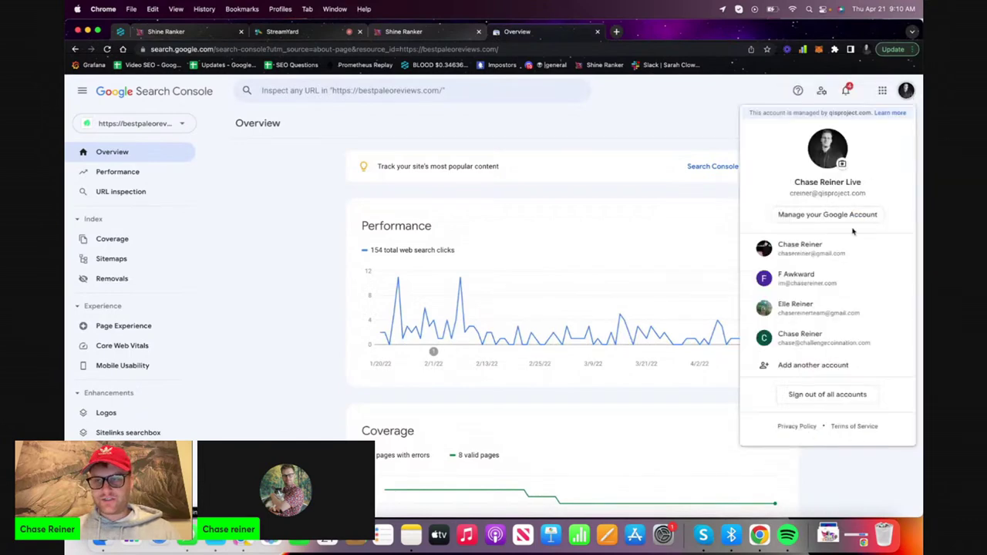
left_click(806, 342)
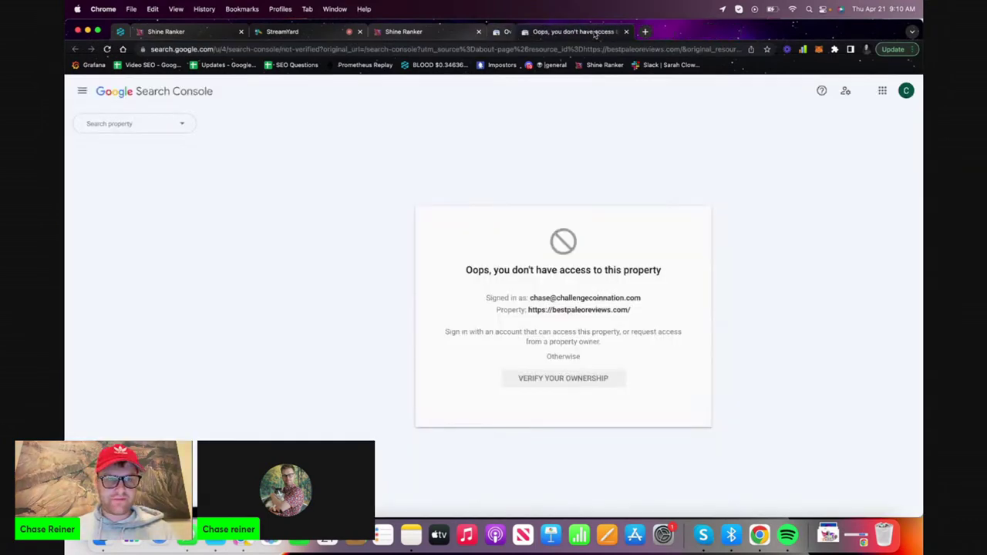
left_click(179, 123)
left_click(179, 156)
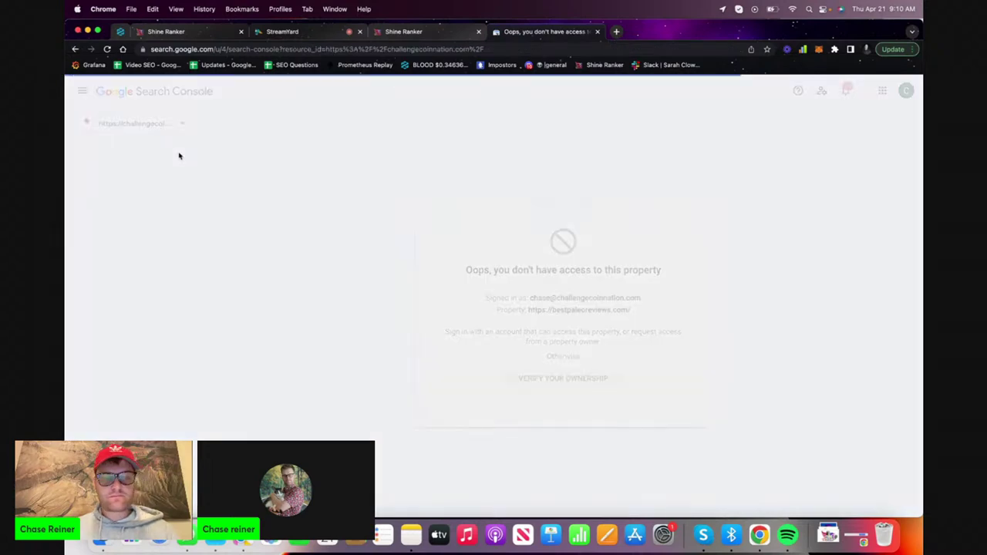
Open the full Performance report with Average CTR and Average position plotted
left_click(758, 226)
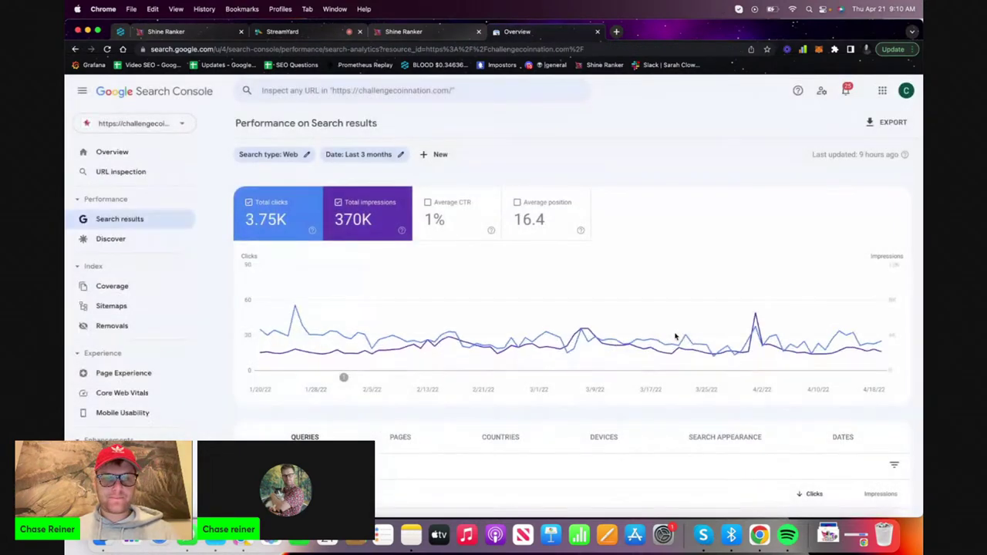
left_click(453, 224)
left_click(544, 218)
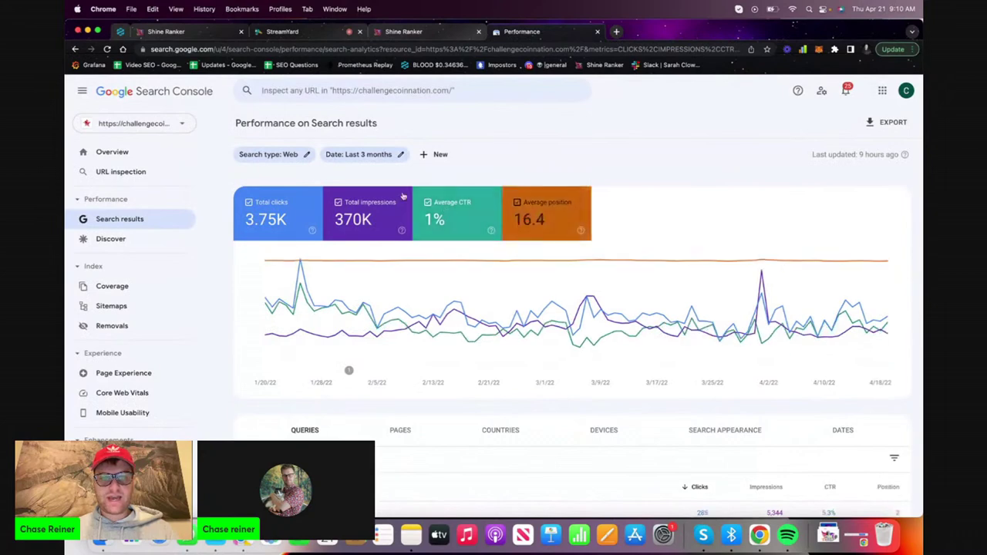
Set the date range to Last 16 months and export the report to Google Sheets
left_click(358, 155)
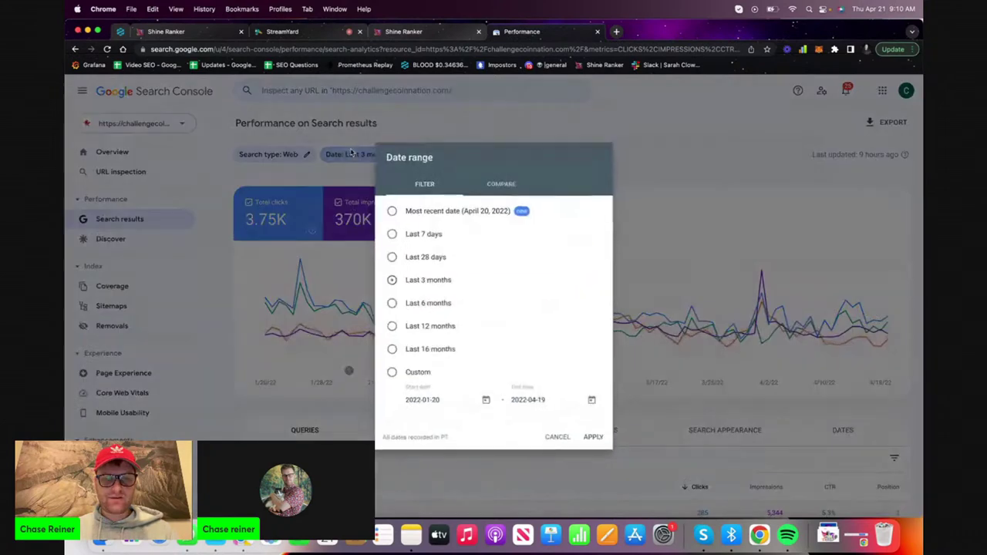
left_click(596, 442)
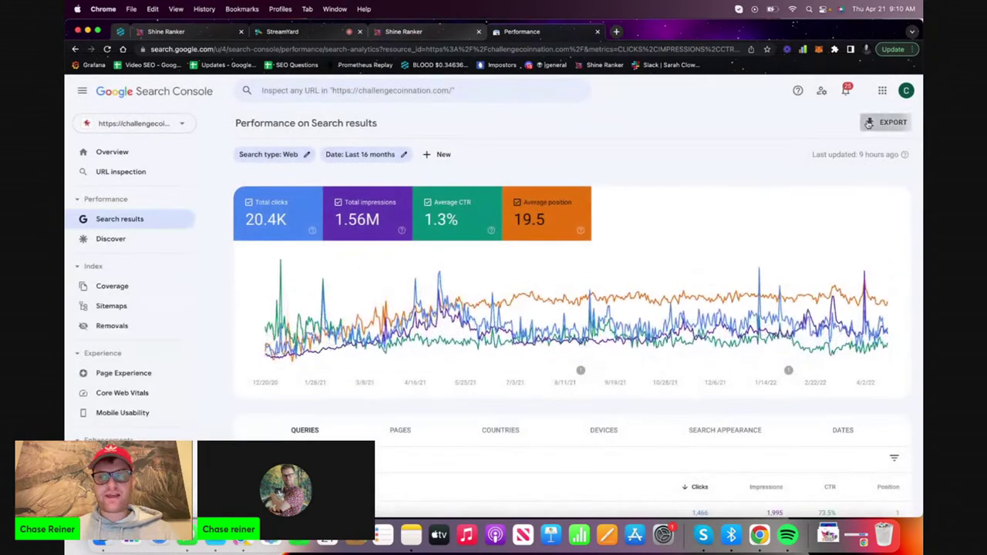
left_click(869, 123)
left_click(863, 149)
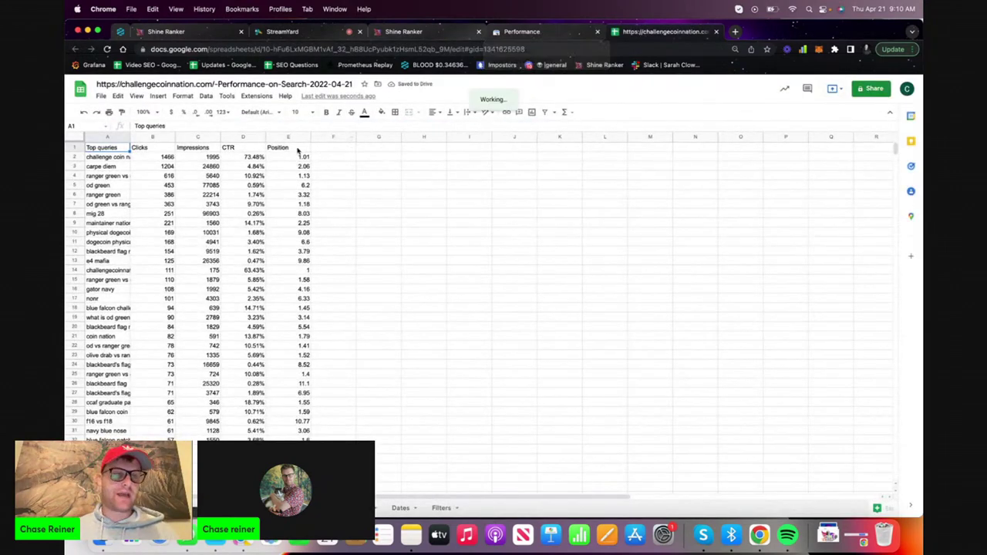
Widen column A on the queries sheet and on the Top pages sheet
left_click_drag(186, 136, 197, 136)
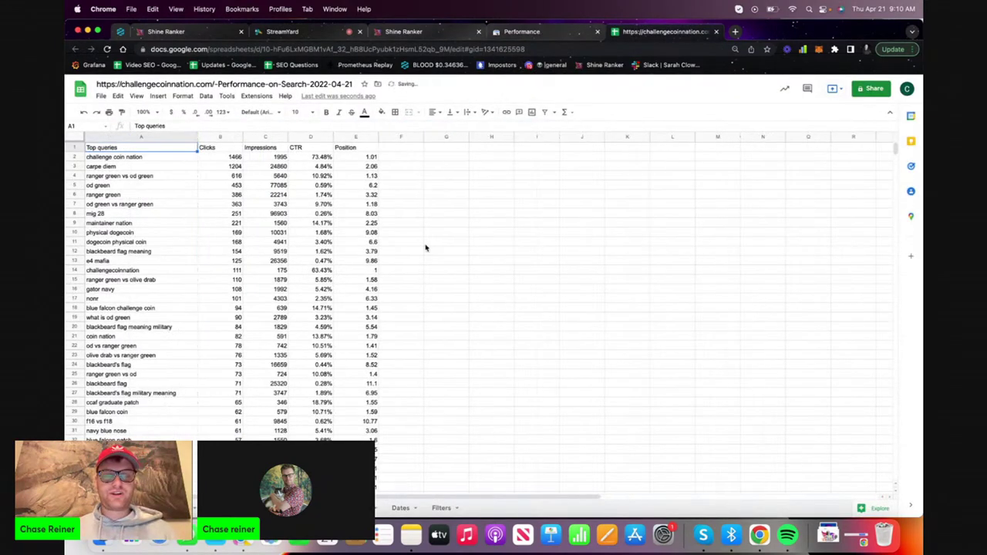
left_click(195, 502)
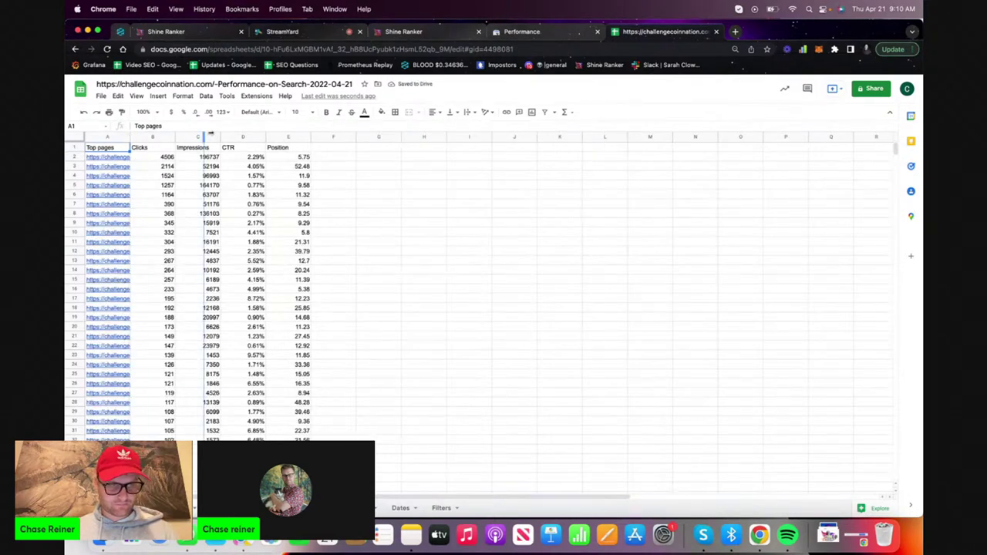
left_click_drag(210, 134, 229, 136)
Set the header row to font size 14 and the whole table to 12
left_click(75, 146)
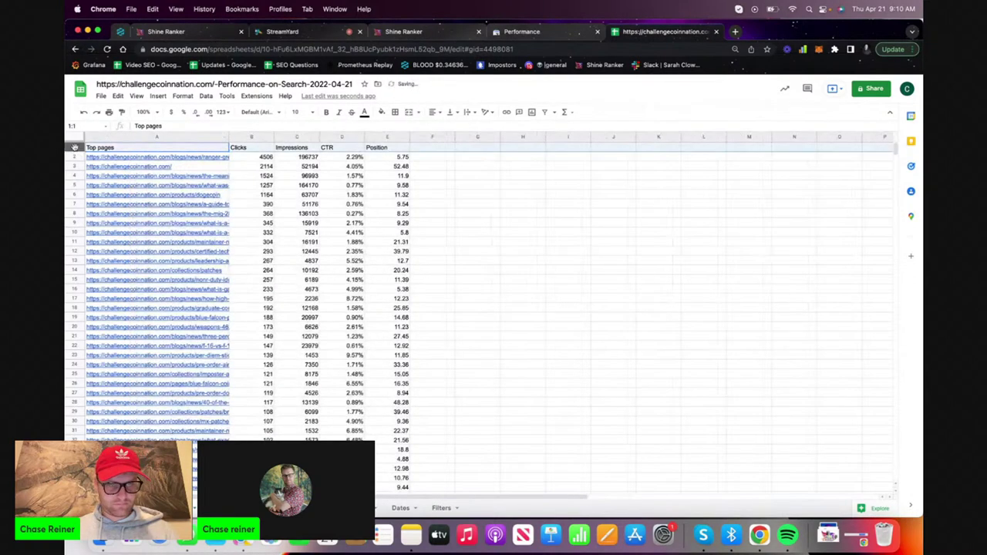
left_click(296, 112)
left_click(295, 225)
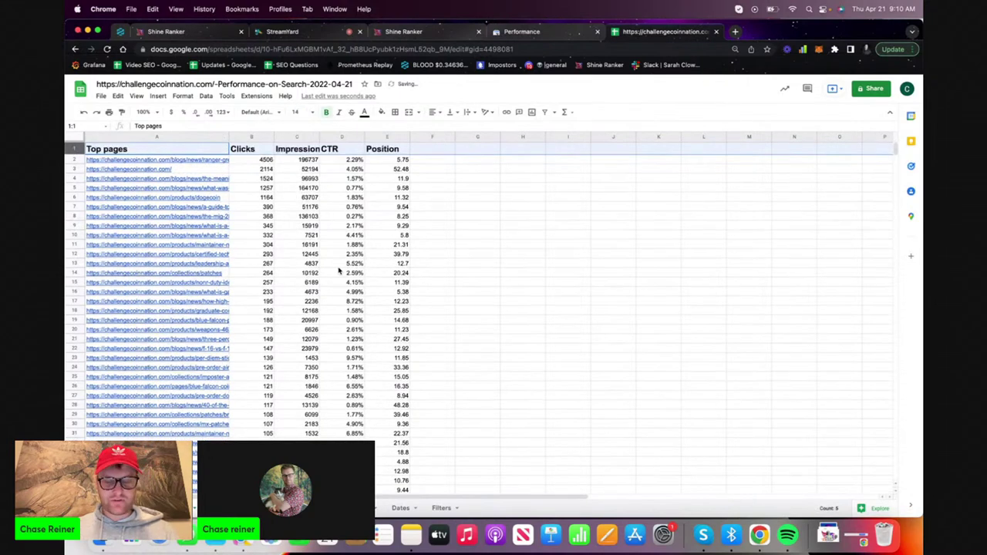
left_click(402, 225)
key("ctrl+a")
left_click(296, 112)
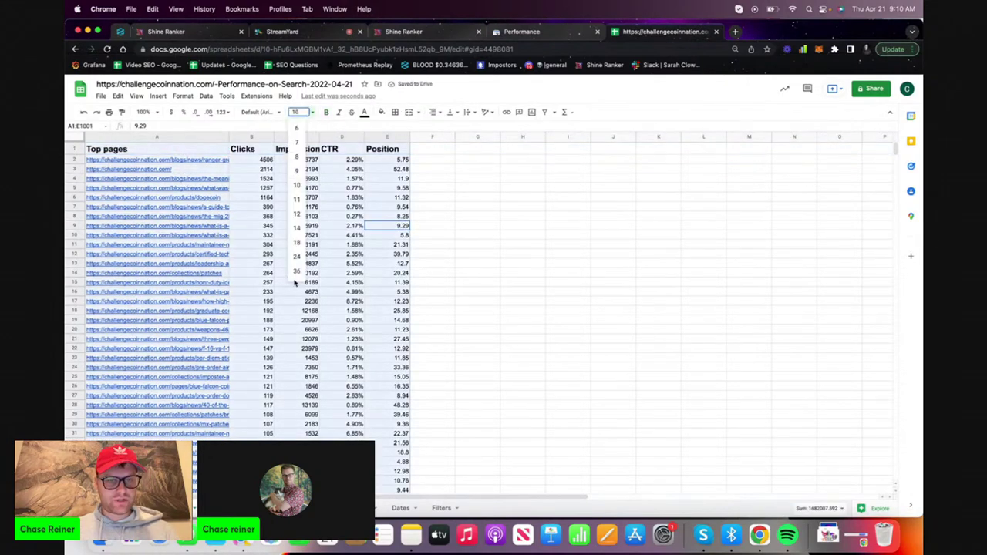
left_click(300, 217)
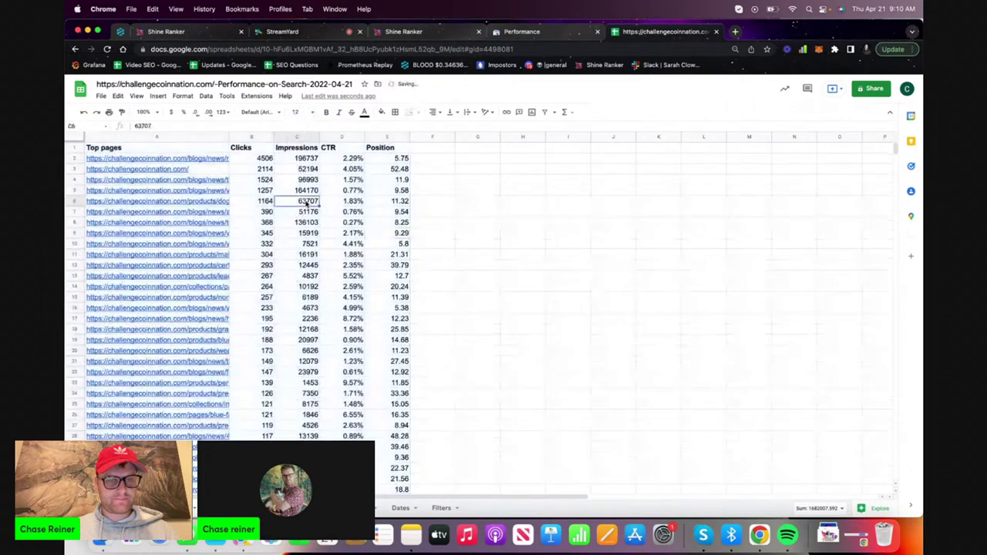
Change the whole table to font size 14 and the header row to 18
left_click(74, 147)
left_click(301, 112)
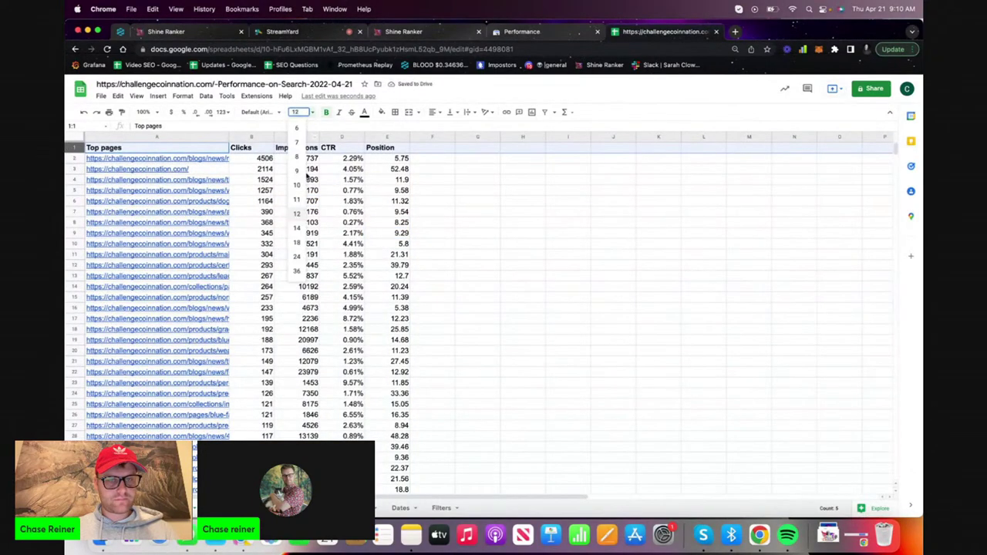
left_click(366, 235)
key("super+a")
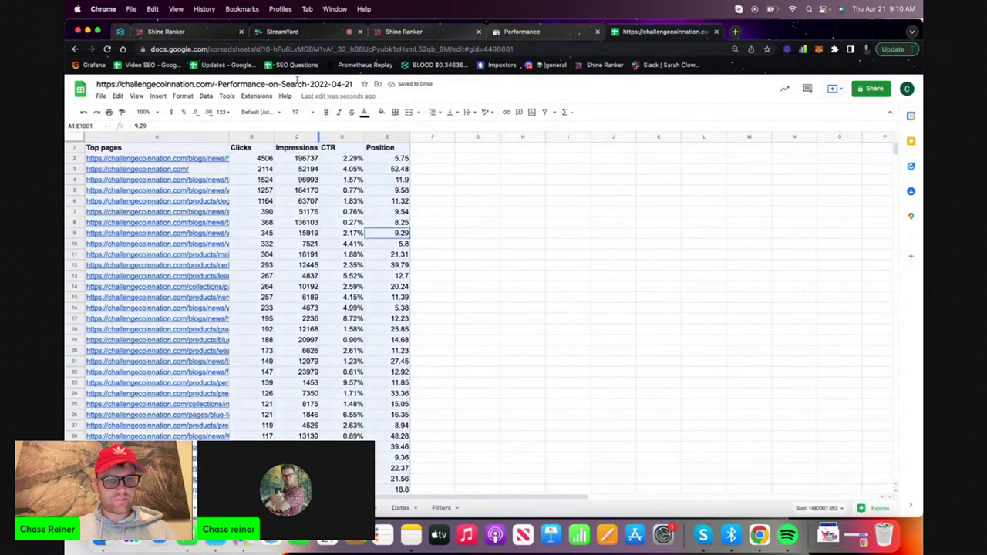
left_click(295, 112)
left_click(296, 230)
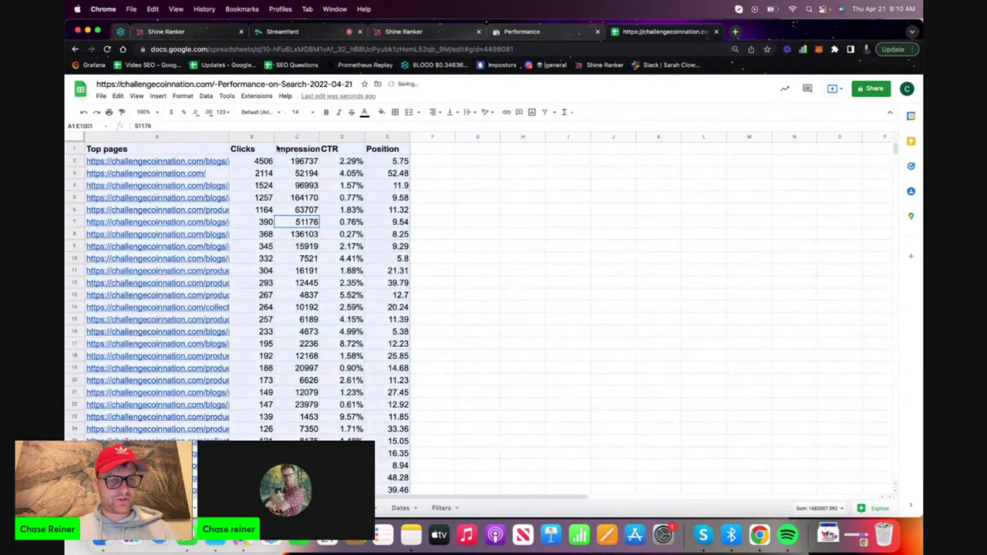
left_click(74, 149)
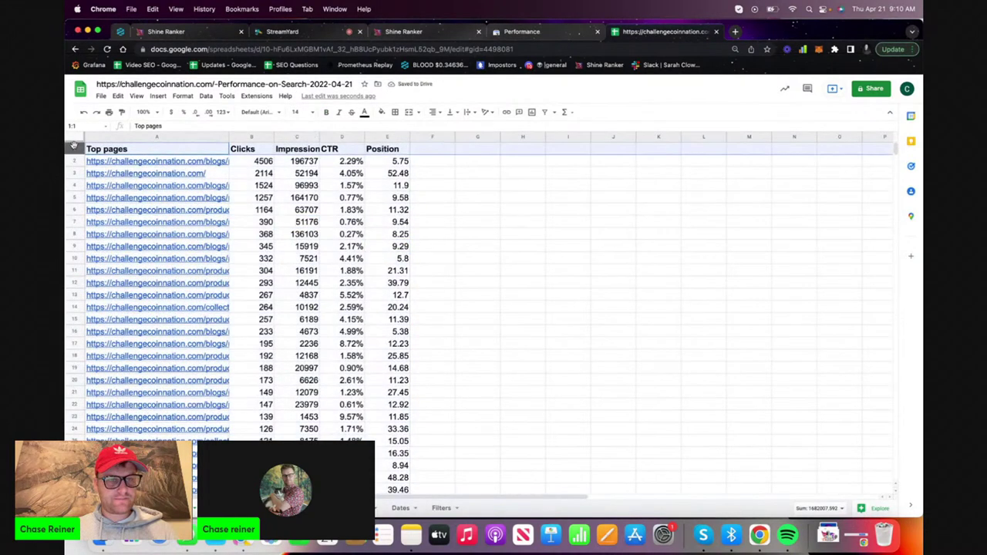
left_click(305, 113)
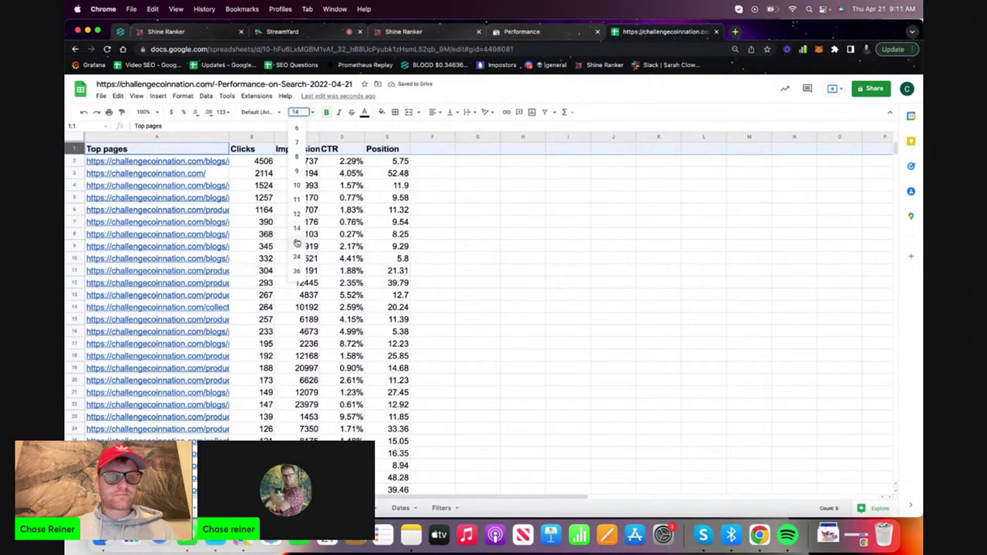
left_click(297, 243)
Freeze the header row and widen column A further to show full URLs
mouse_move(136, 96)
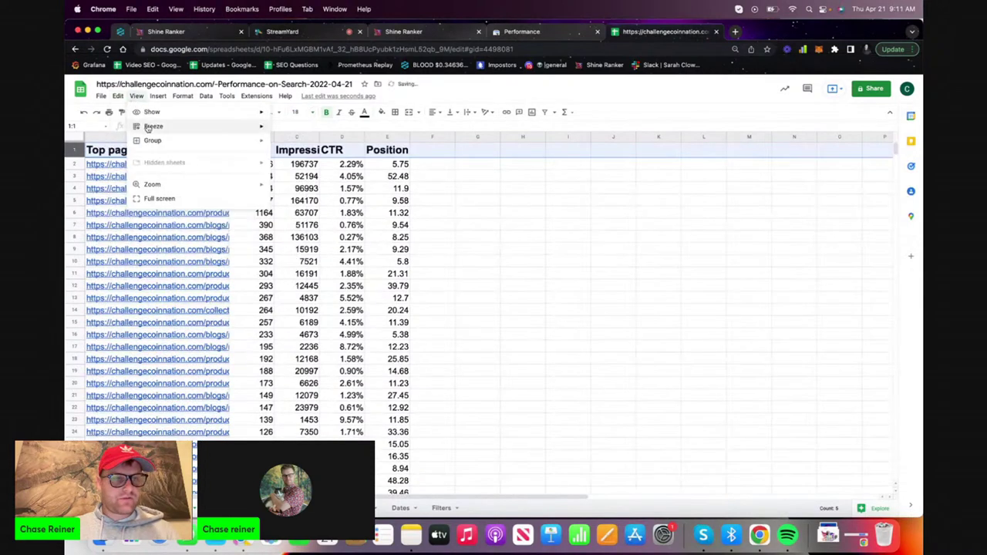
mouse_move(161, 138)
left_click(297, 144)
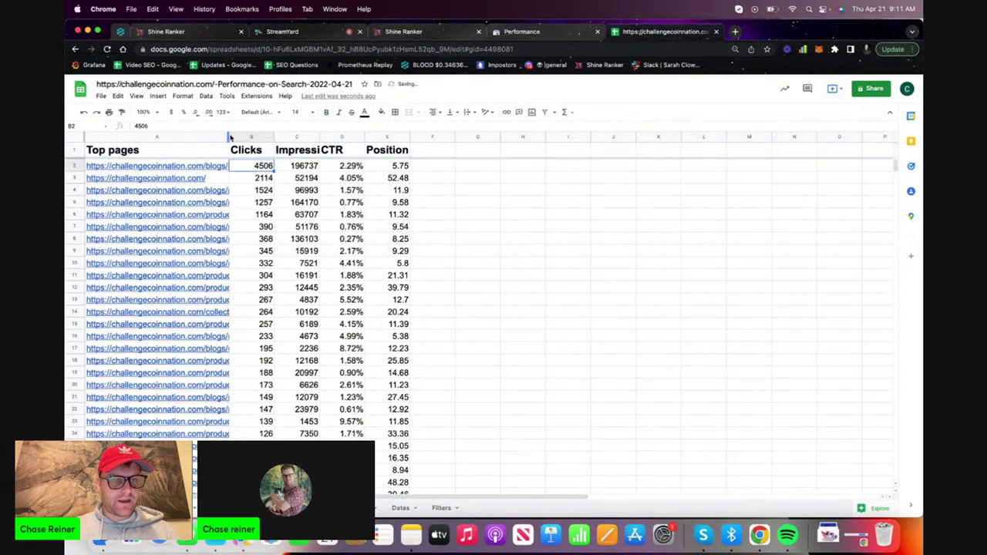
left_click_drag(305, 136, 376, 137)
Open the Ranger Green vs. OD Green post from cell A2 and copy its web address
left_click(357, 167)
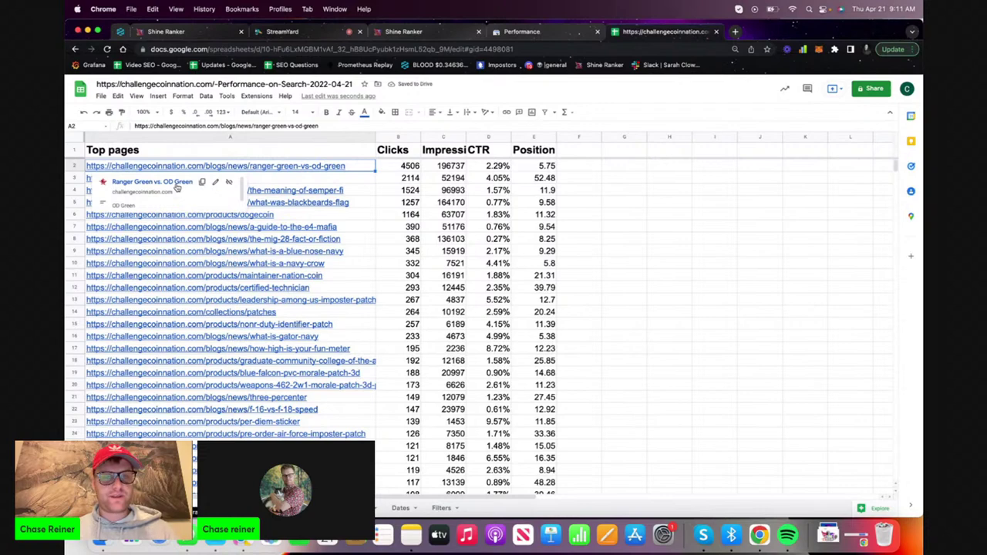
left_click(177, 187)
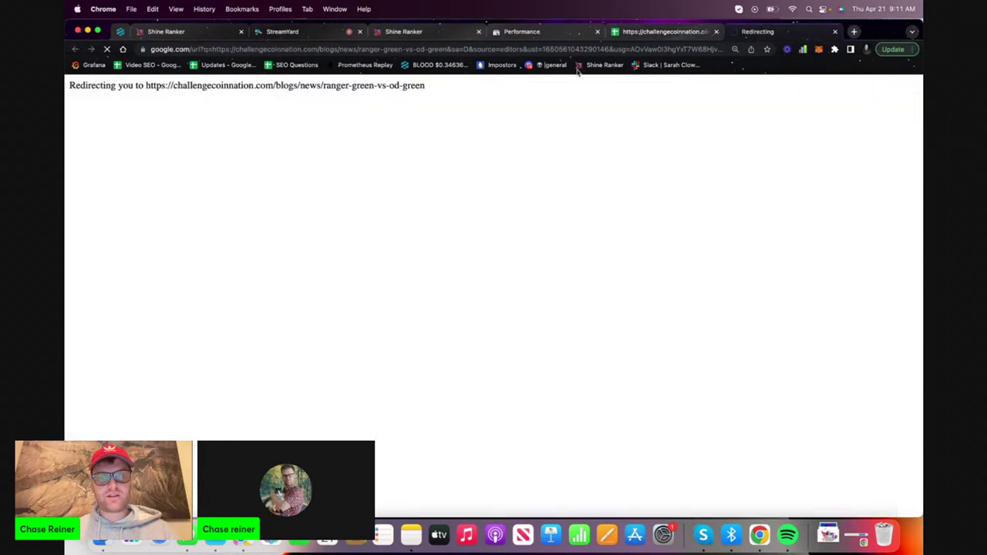
left_click(409, 49)
key("super+c")
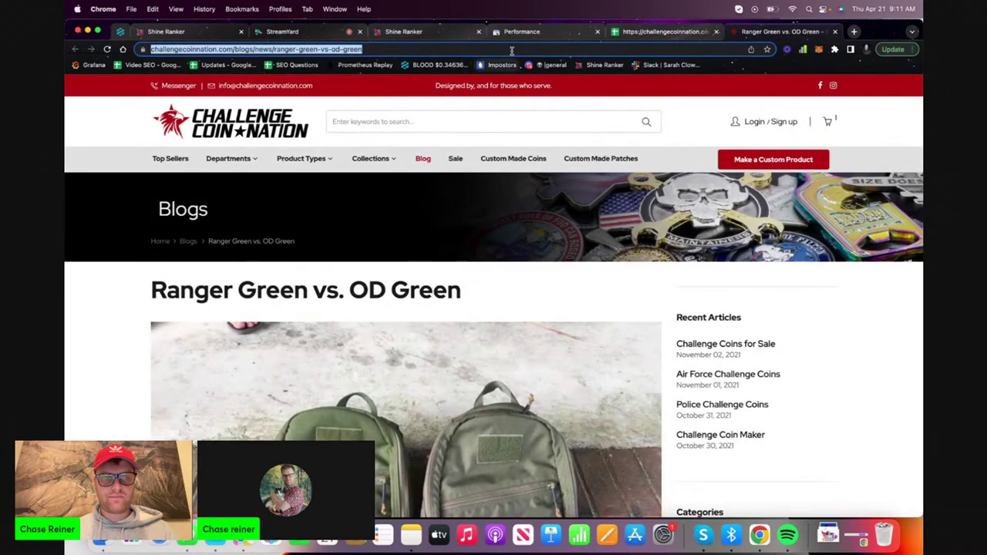
left_click(546, 32)
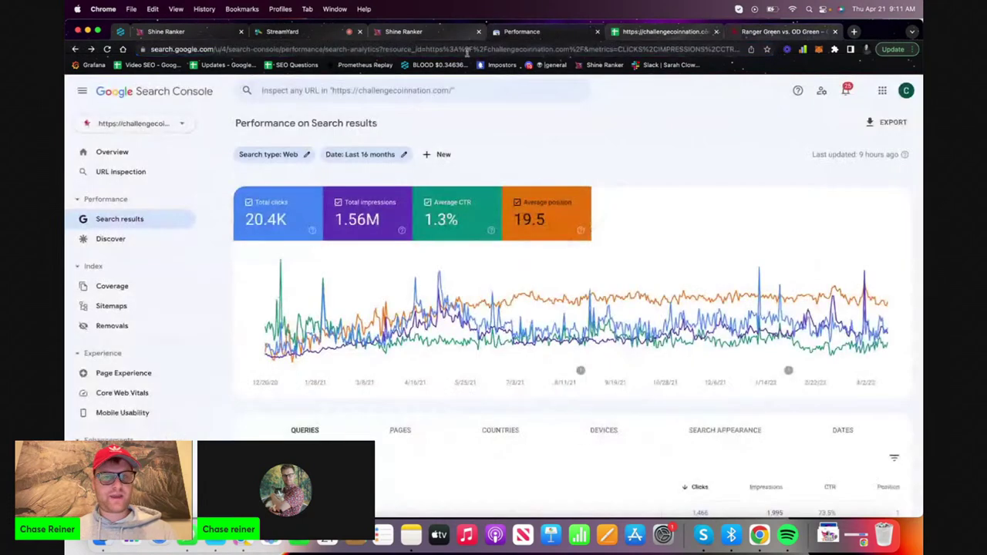
Add a Page filter using the pasted Ranger Green vs. OD Green post URL
left_click(448, 159)
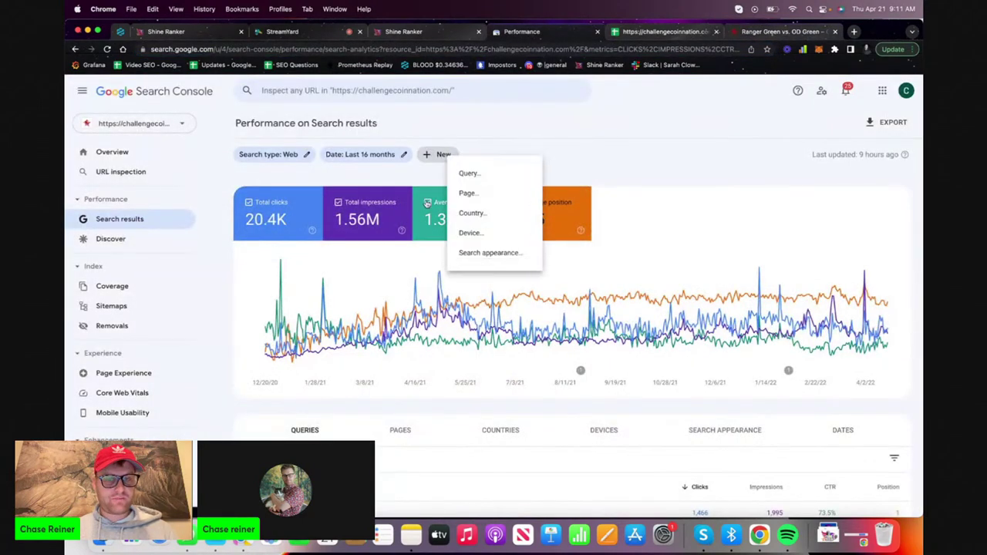
left_click(470, 192)
key("super+v")
left_click(596, 358)
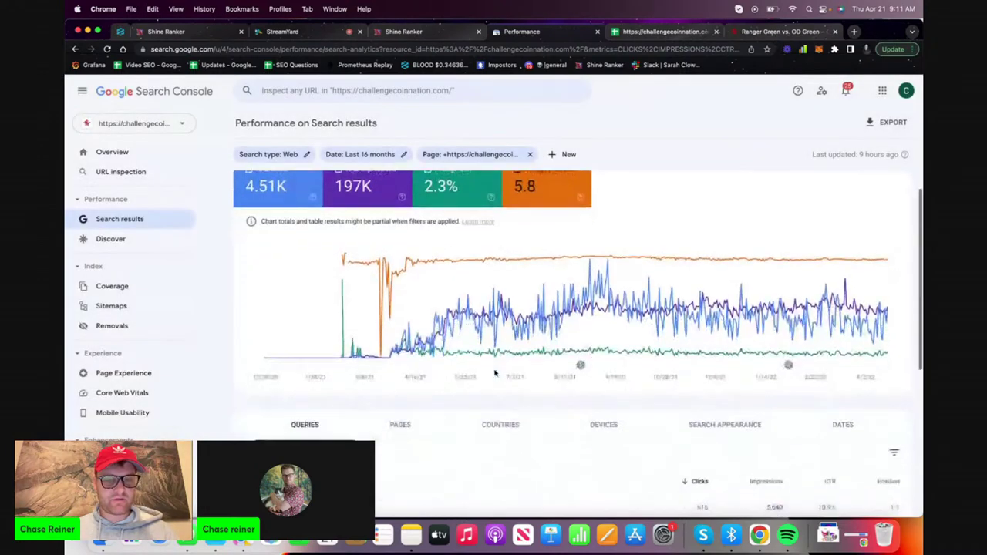
scroll(492, 401, "down", 5)
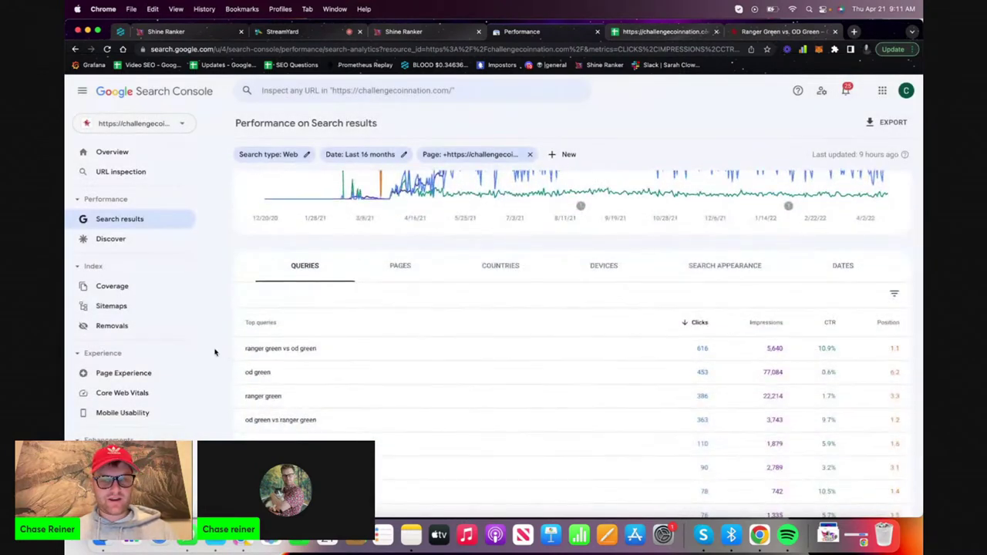
Copy the top query 'ranger green vs od green' into cell F2 of the spreadsheet
left_click_drag(238, 352, 347, 352)
key("super+c")
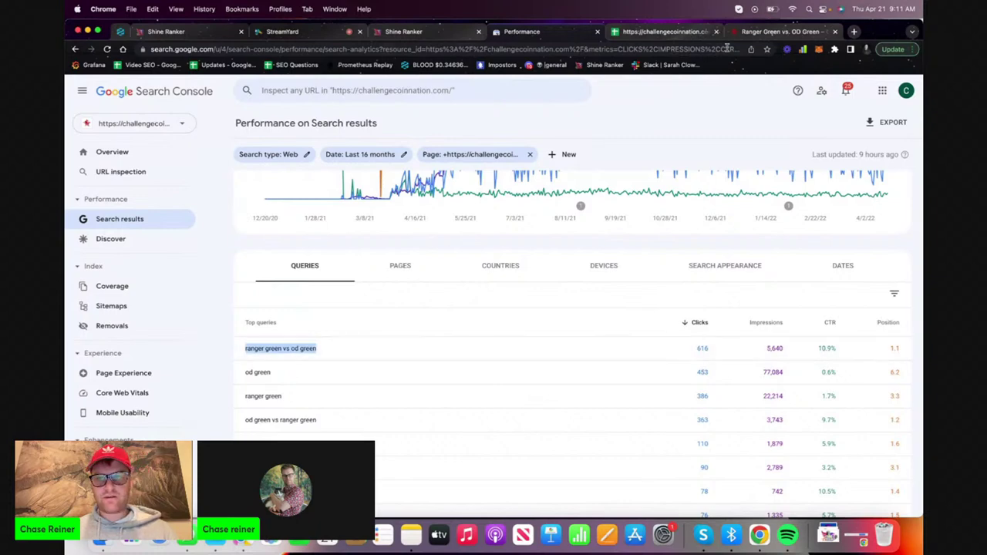
left_click(734, 35)
left_click(576, 166)
key("super+v")
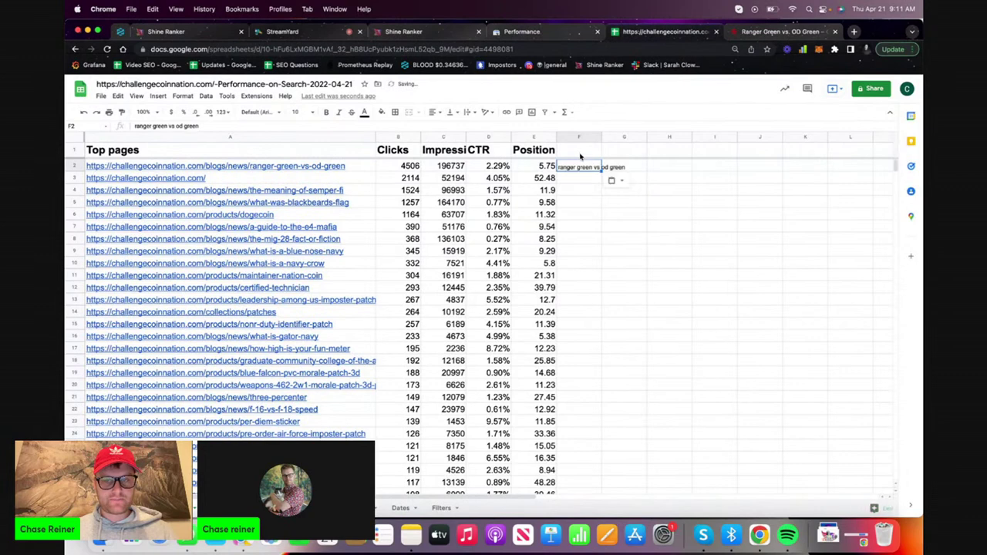
Add a 'Keyword' heading in F1, move that column next to the URLs, and widen it
left_click(581, 154)
type("Keyword")
left_click(580, 215)
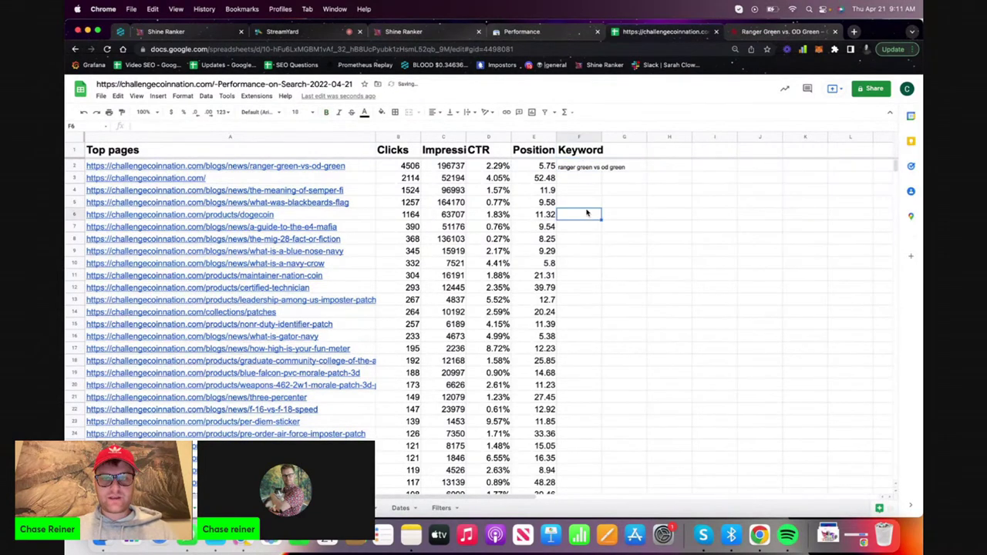
left_click(578, 137)
left_click_drag(579, 137, 393, 141)
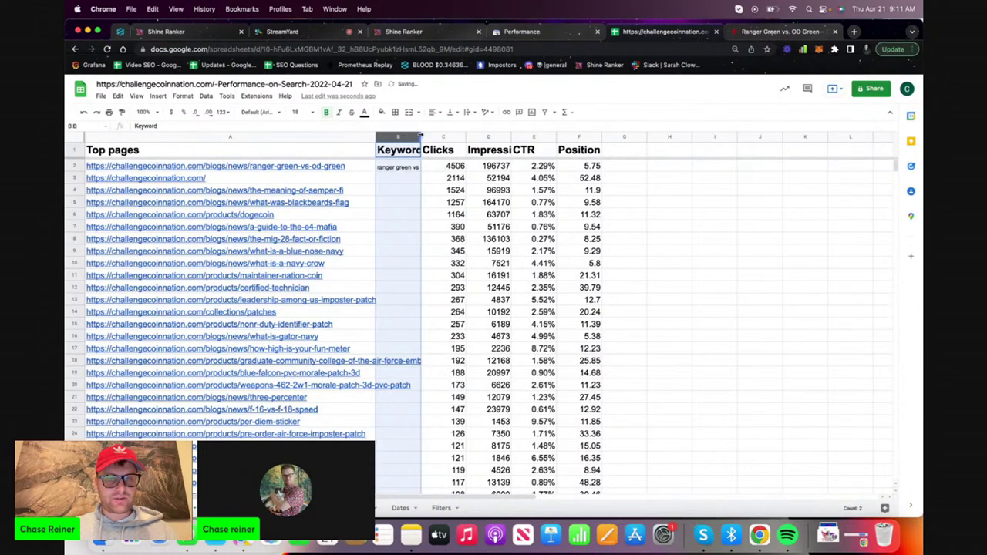
left_click_drag(421, 136, 450, 135)
Set the sheet's text to font size 14 and the header row to 18
left_click(414, 227)
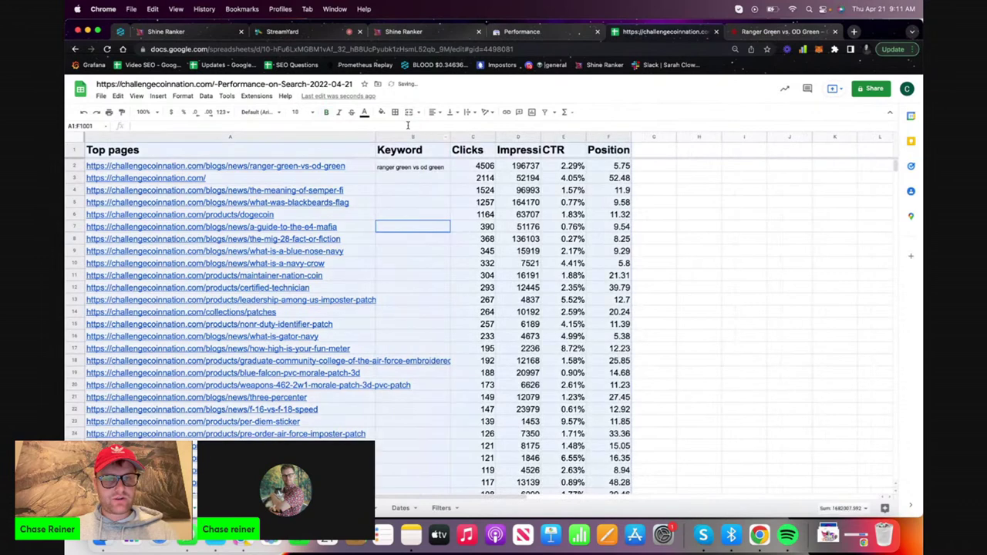
left_click(297, 112)
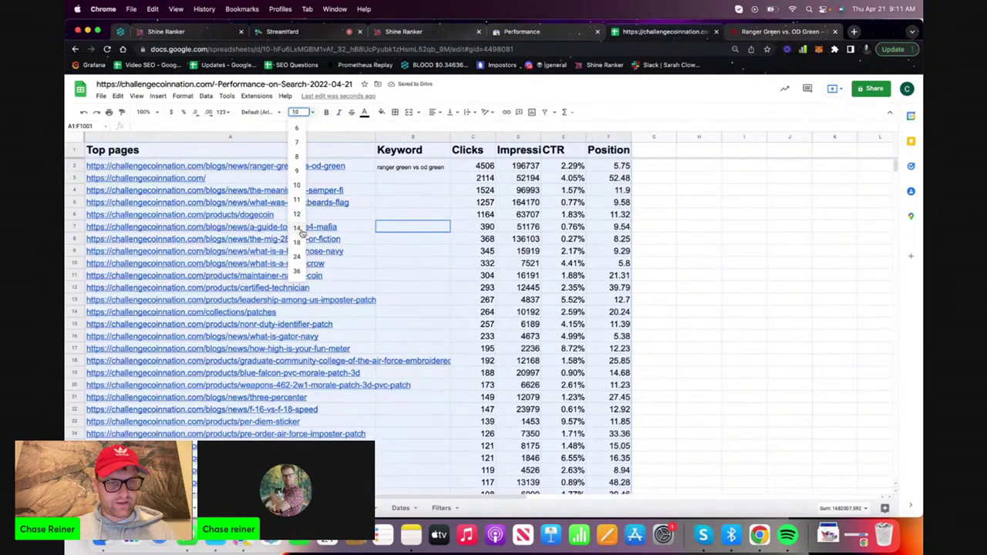
left_click(301, 230)
left_click(381, 216)
left_click(71, 148)
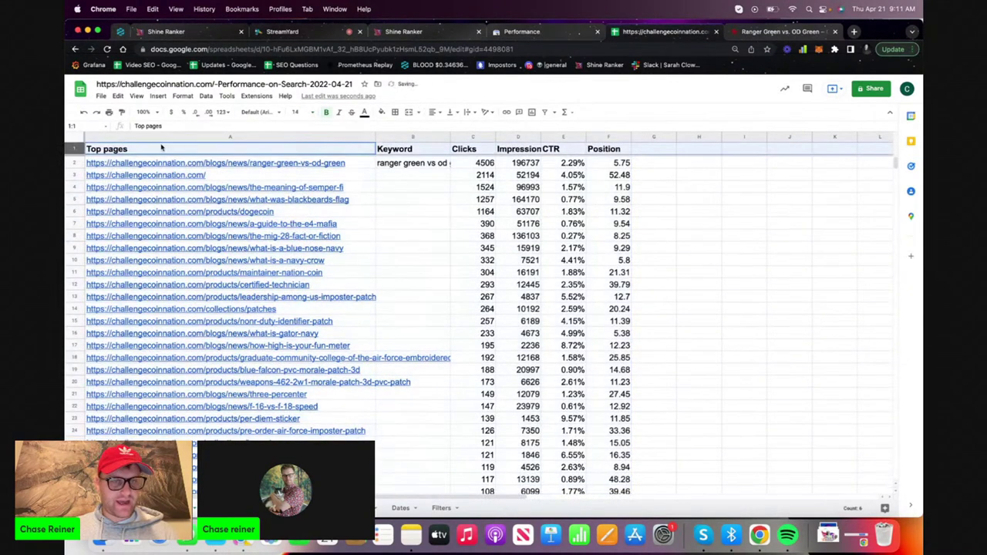
left_click(309, 113)
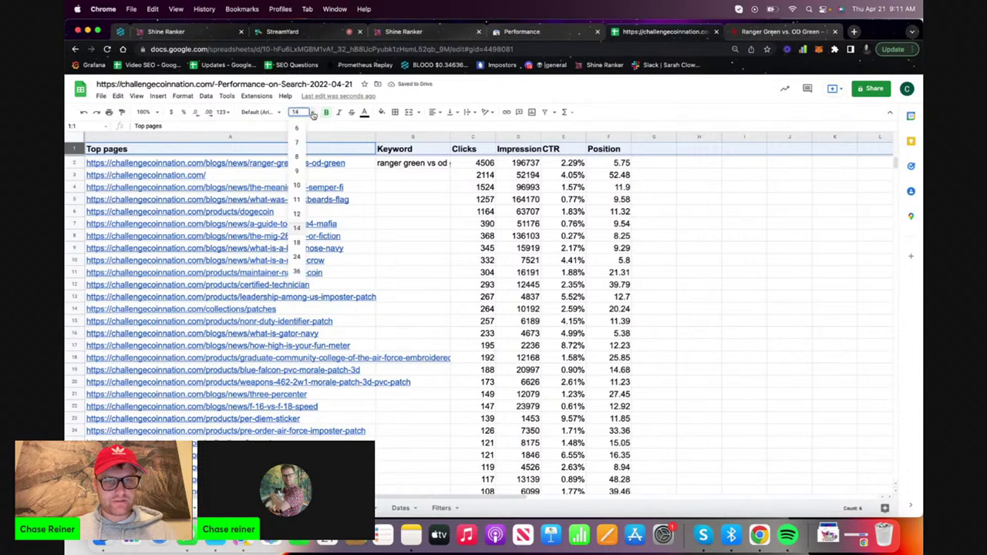
left_click(297, 242)
left_click(430, 202)
Widen the Keyword column and enter 'Military Challenge Coin' in B3 for the homepage
left_click(448, 137)
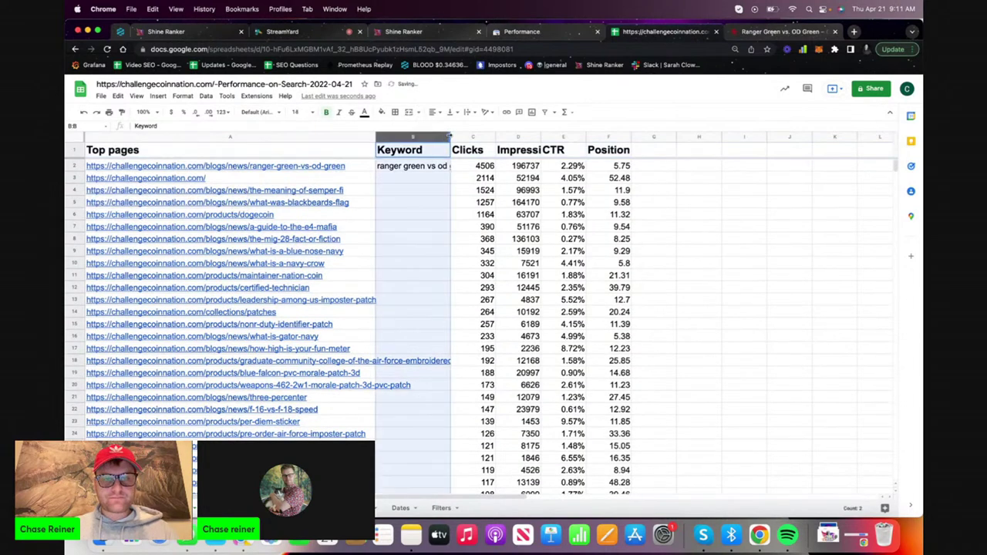
left_click_drag(482, 137, 484, 136)
left_click(399, 189)
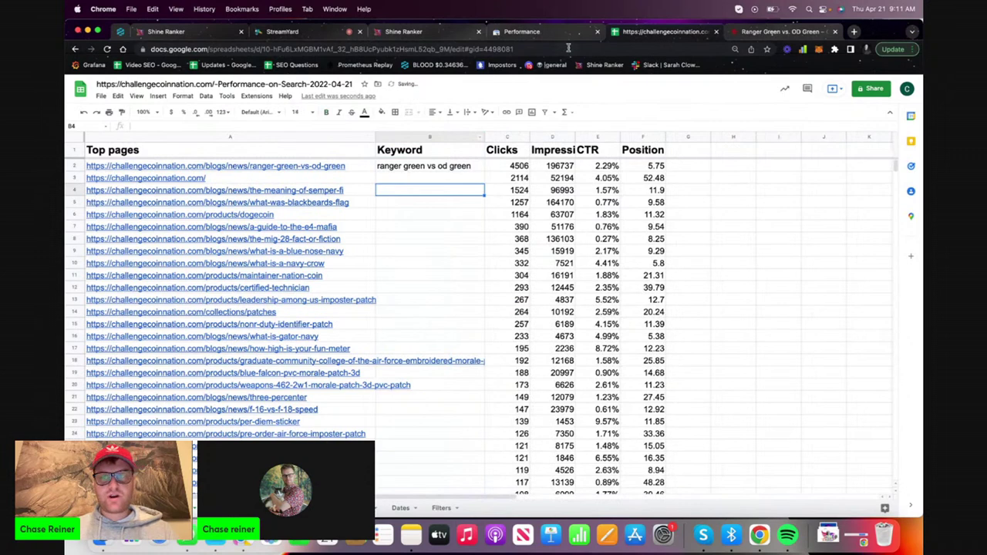
key("Up")
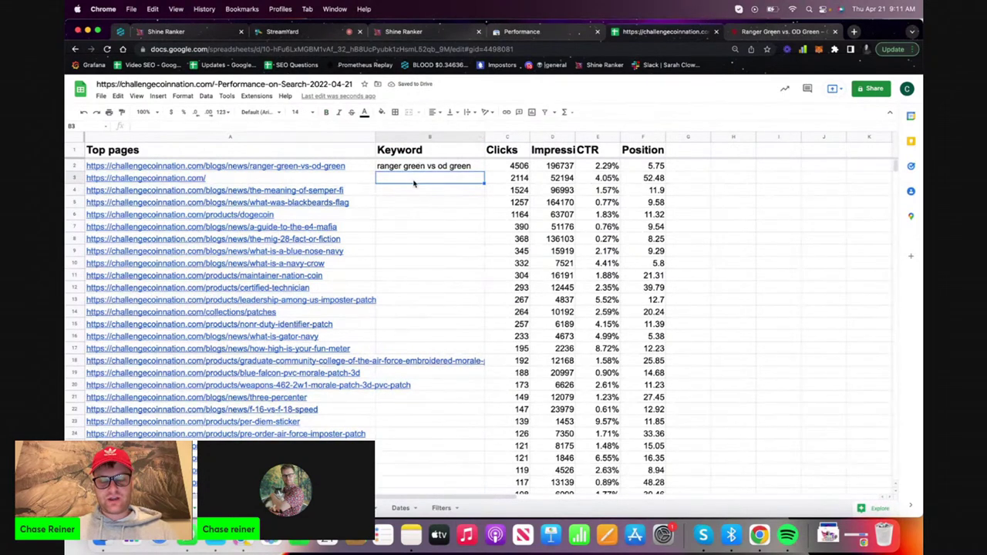
type("Military Challenge Coin")
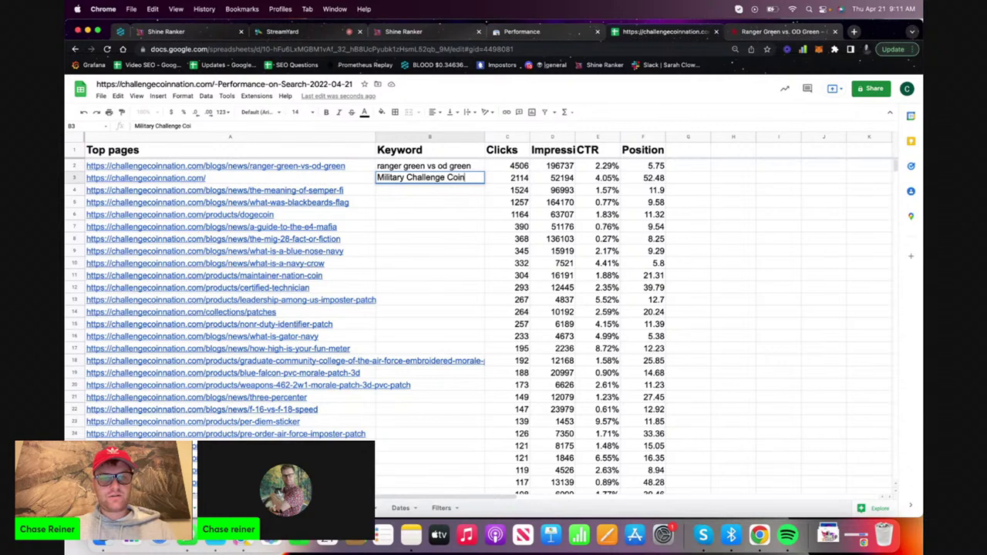
key("Return")
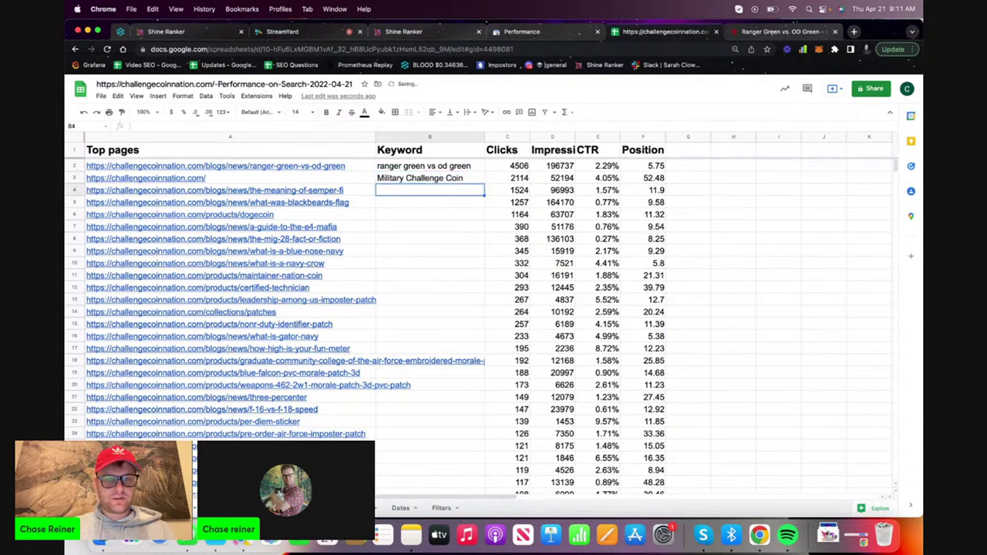
left_click(521, 37)
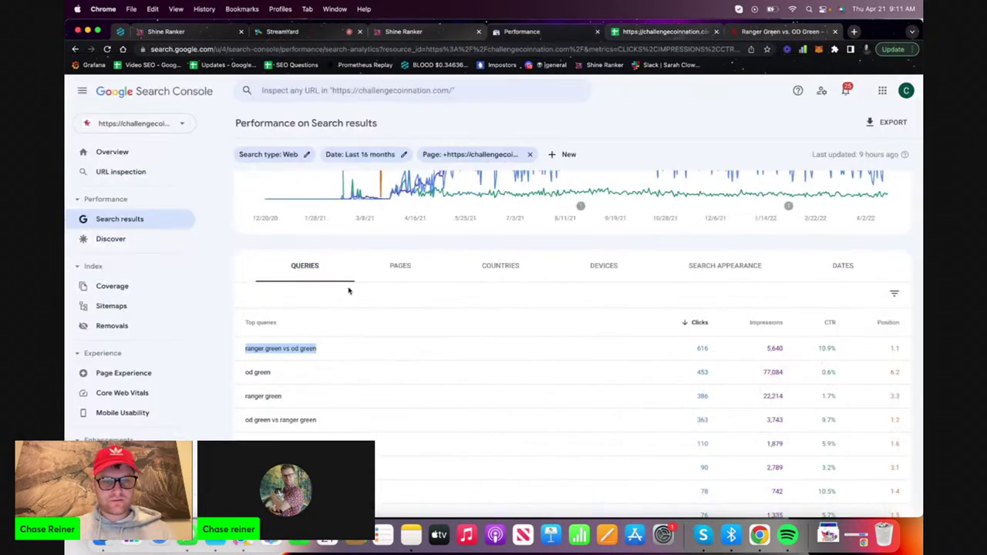
Remove the page filter, list results by page, and filter to the semper-fi page
left_click(530, 155)
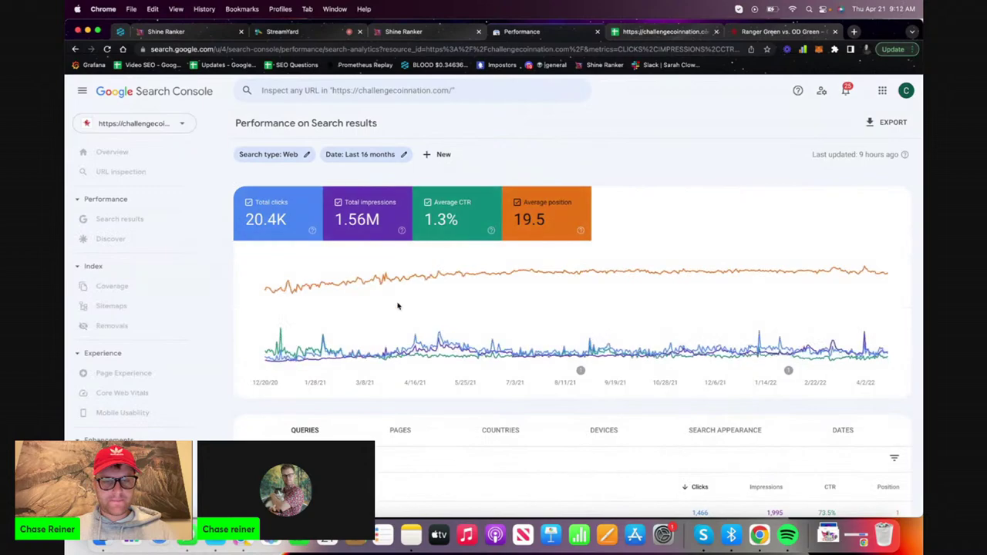
left_click(390, 348)
scroll(399, 347, "down", 3)
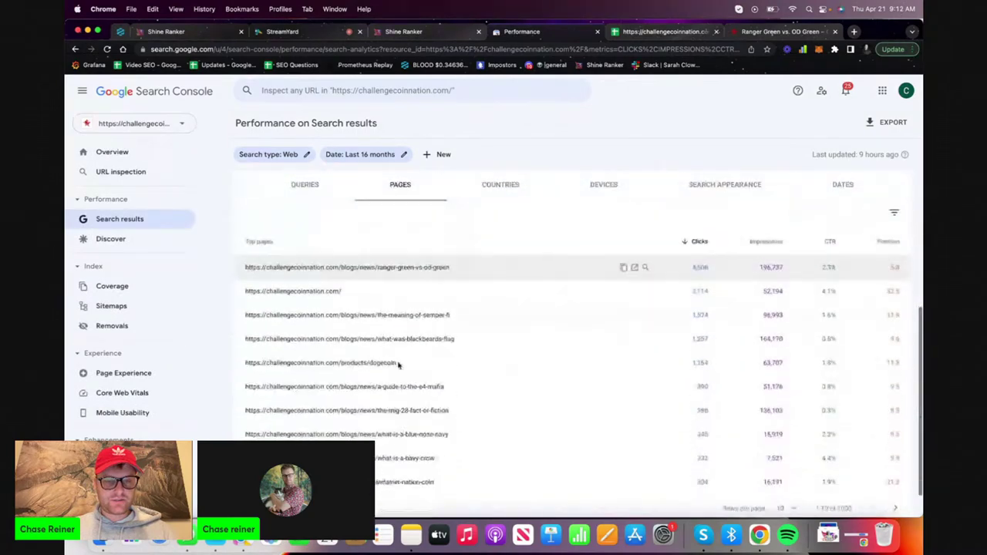
left_click(410, 324)
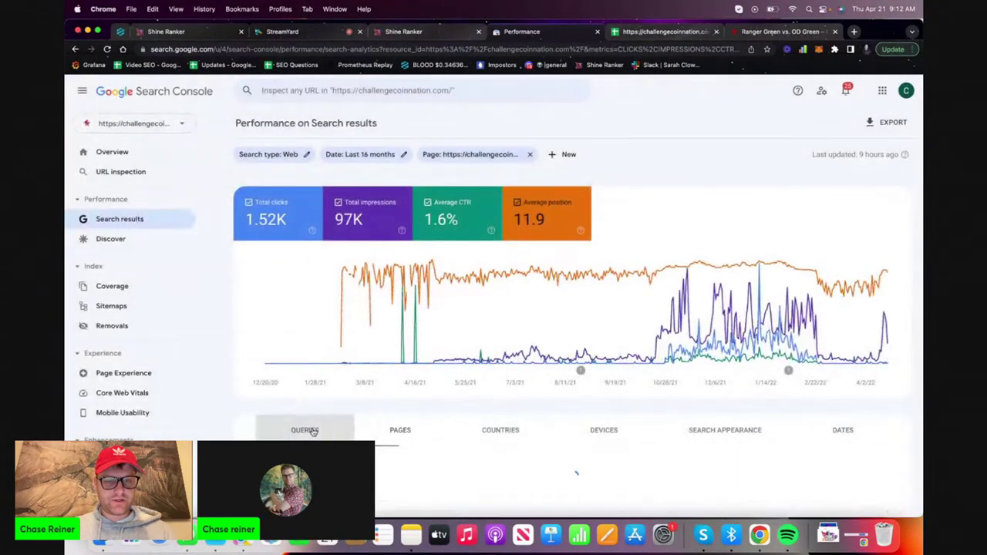
scroll(310, 429, "down", 3)
scroll(313, 432, "down", 2)
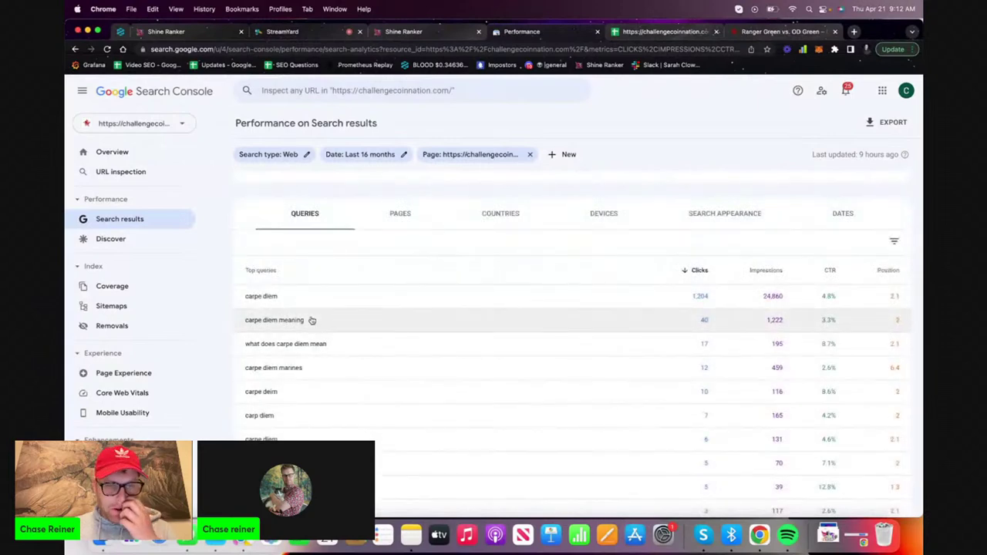
Copy the top query 'carpe diem' and paste it into cell B4 of the spreadsheet
left_click_drag(284, 302, 254, 270)
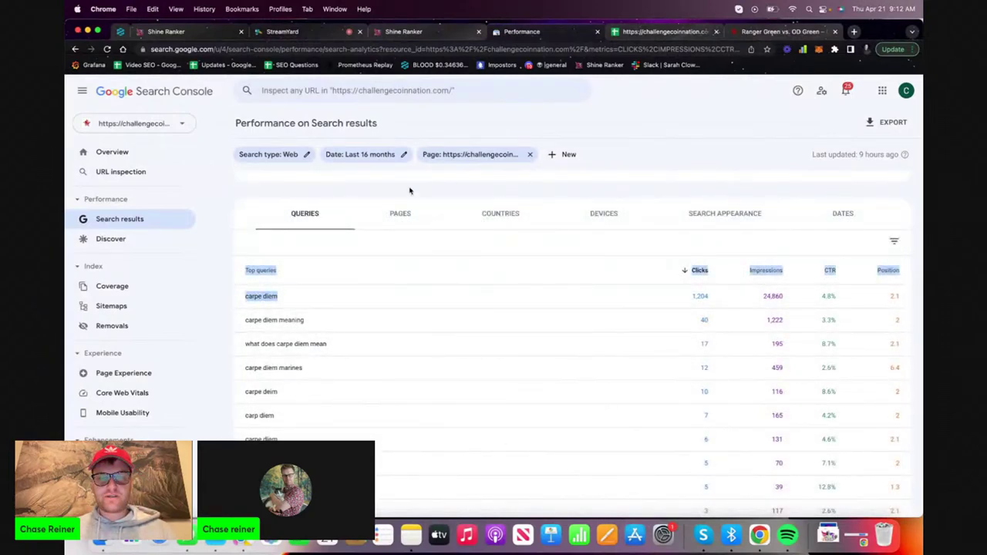
left_click(220, 204)
left_click_drag(304, 306, 242, 301)
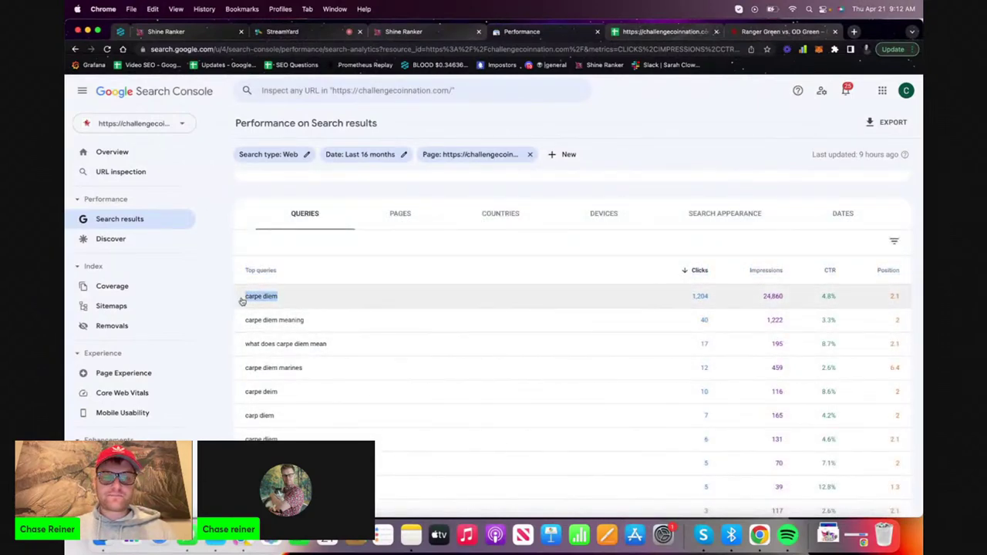
key("super+c")
left_click(665, 32)
key("super+v")
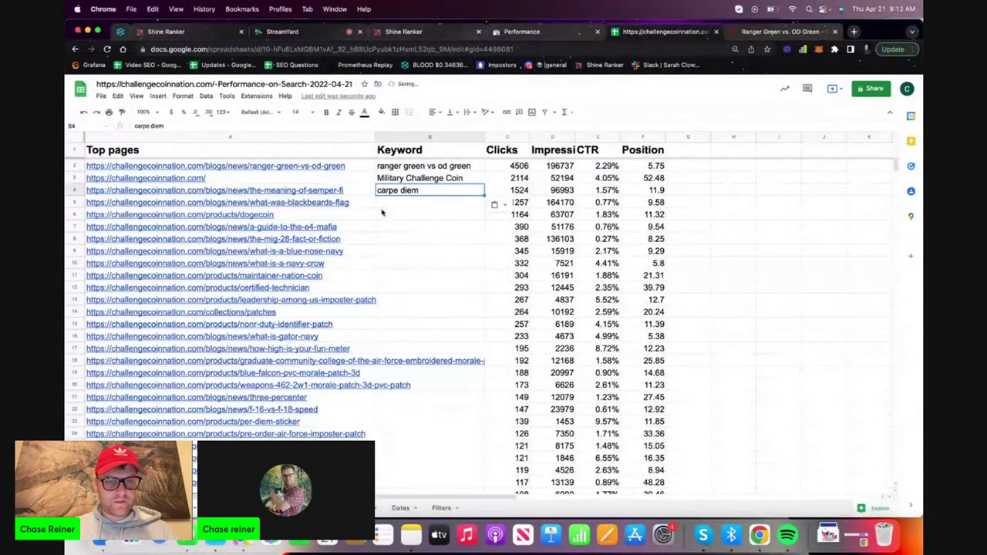
Remove the semper-fi filter and show top queries for the blackbeards-flag page
left_click(532, 31)
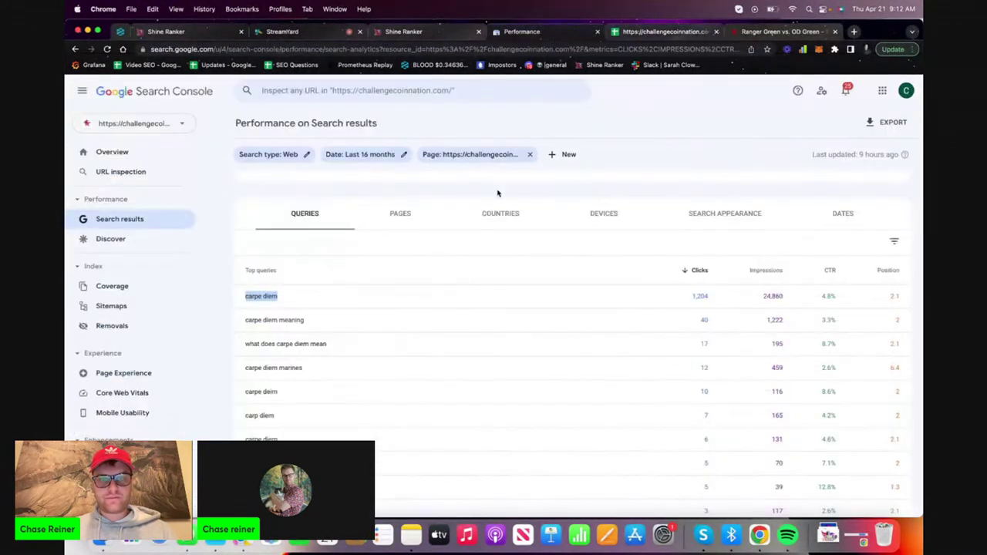
left_click(529, 154)
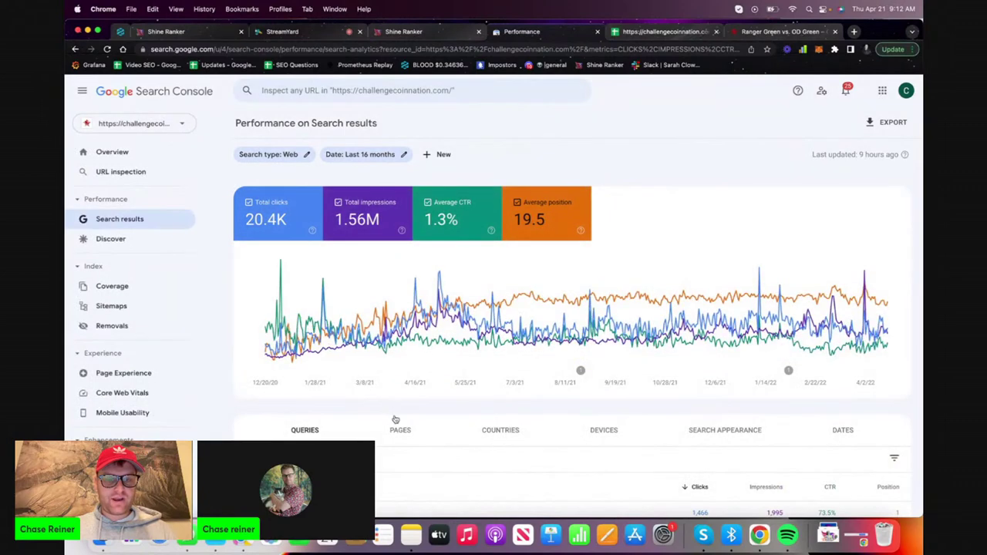
left_click(395, 424)
scroll(396, 438, "down", 4)
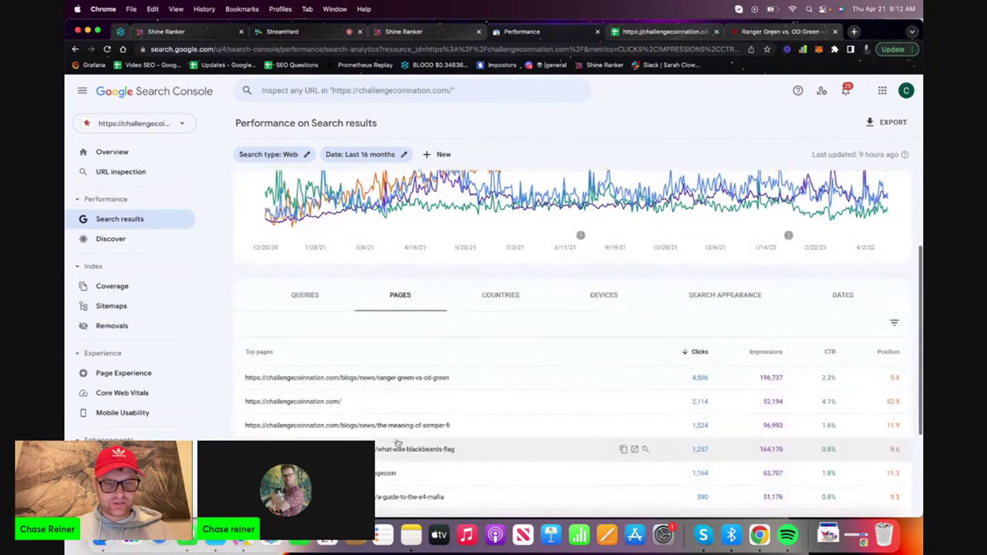
left_click(397, 448)
left_click(302, 428)
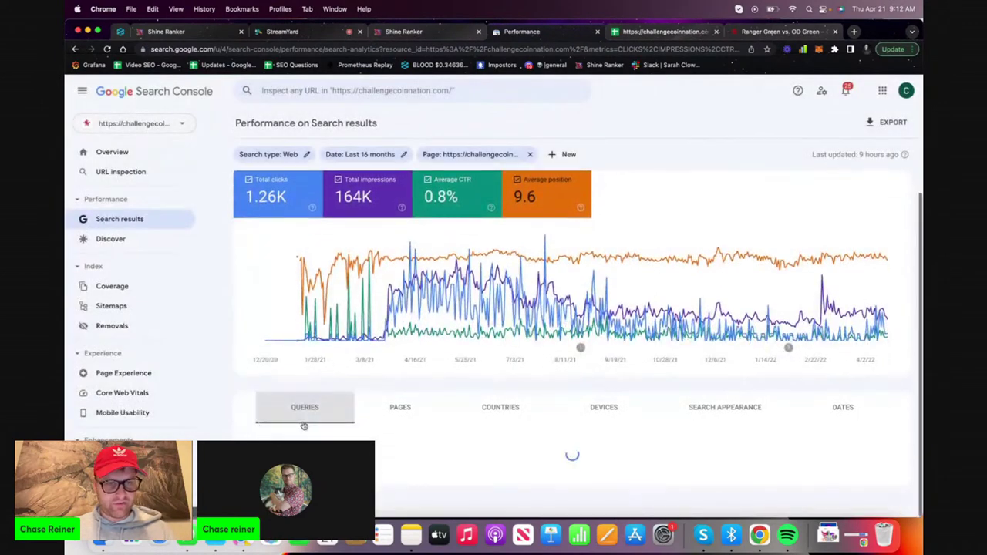
Copy the blackbeards-flag page's top query, 'blackbeard flag meaning', for the spreadsheet
scroll(304, 426, "down", 2)
left_click_drag(345, 416, 240, 416)
key("super+c")
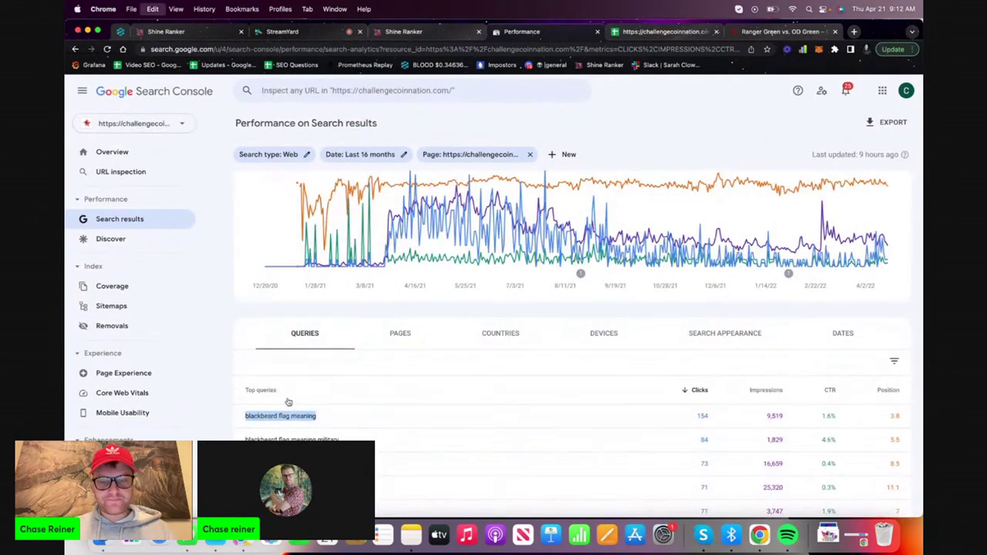
scroll(288, 402, "down", 2)
left_click(654, 30)
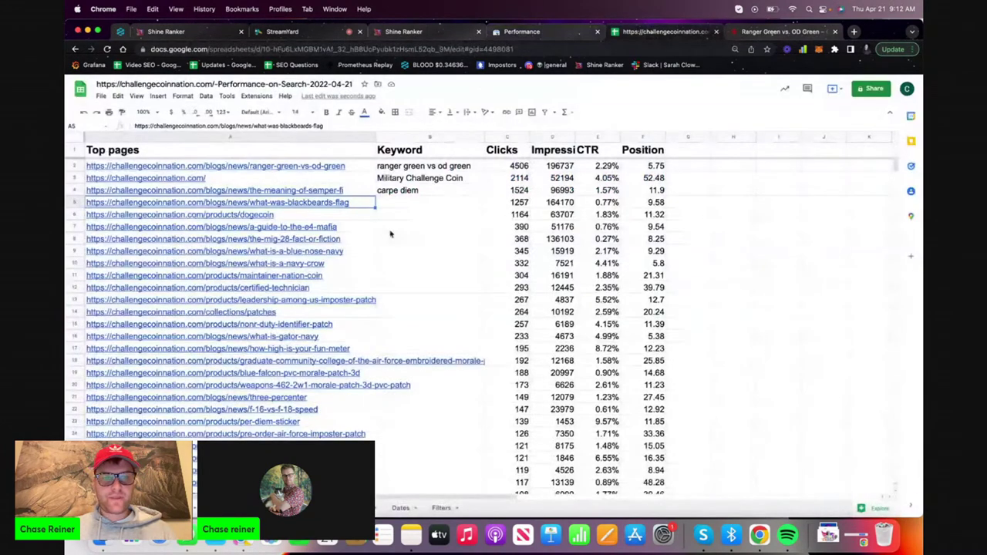
Paste 'blackbeard flag meaning' into cell B5 as the blackbeards-flag page keyword
left_click(413, 202)
key("super+v")
left_click(394, 255)
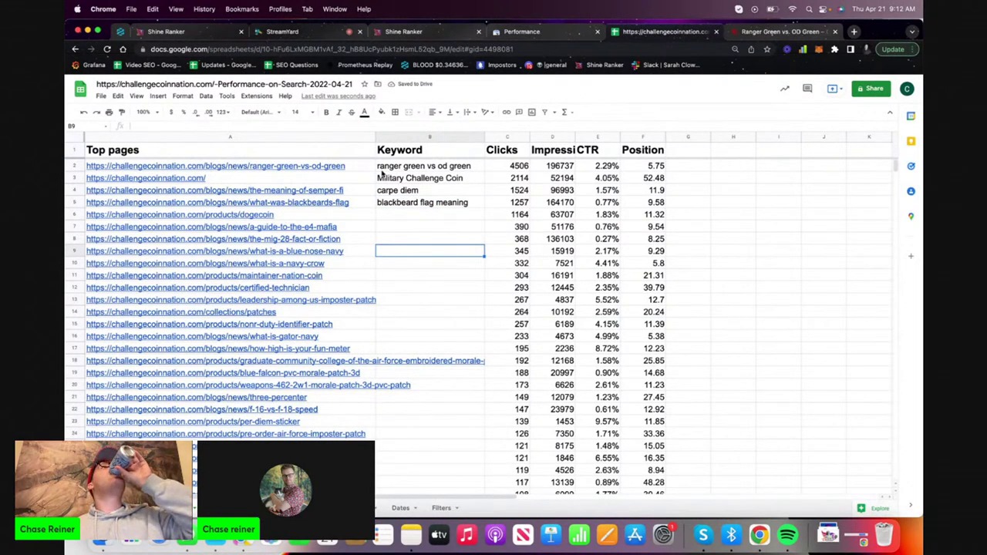
Copy the 'blackbeard flag meaning' keyword text from cell B5
mouse_move(343, 214)
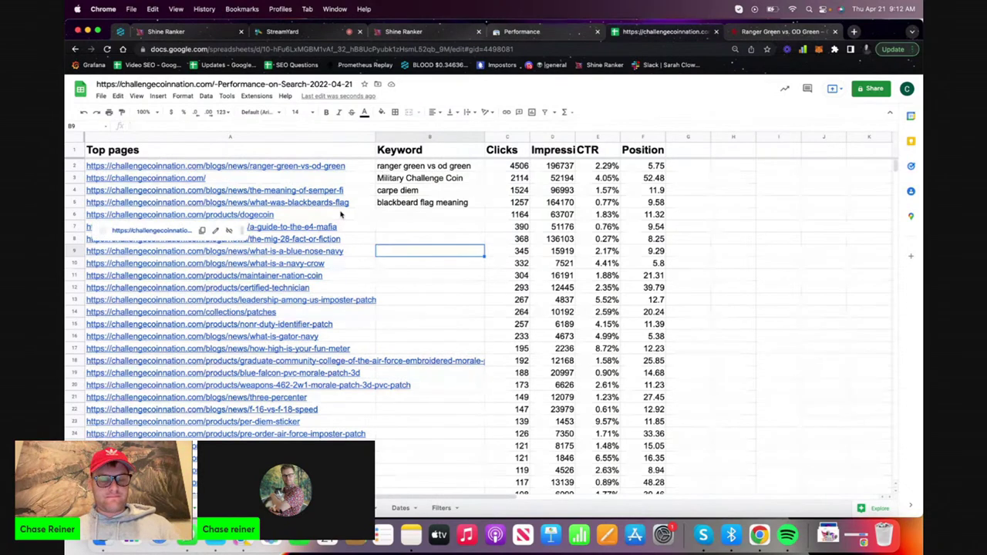
left_click(404, 203)
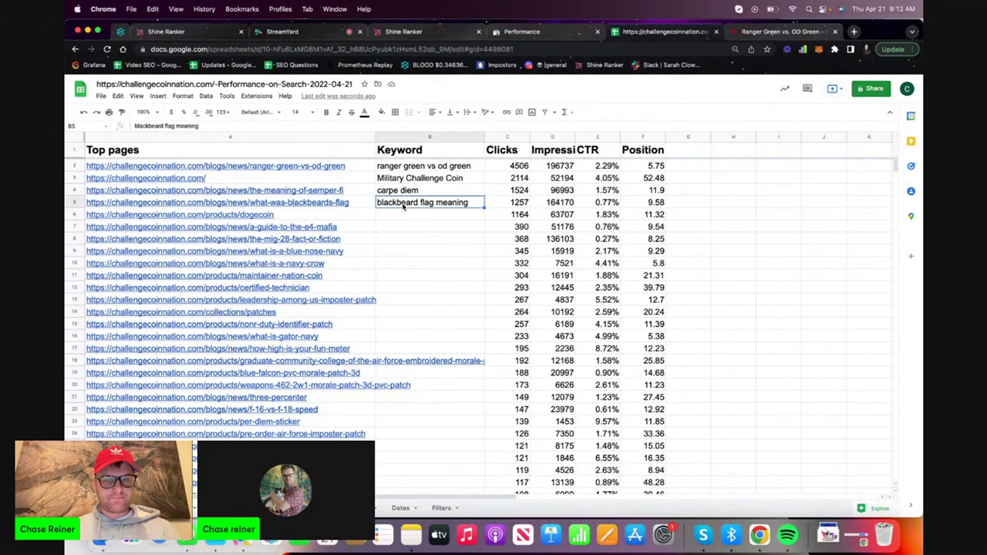
left_click(359, 204)
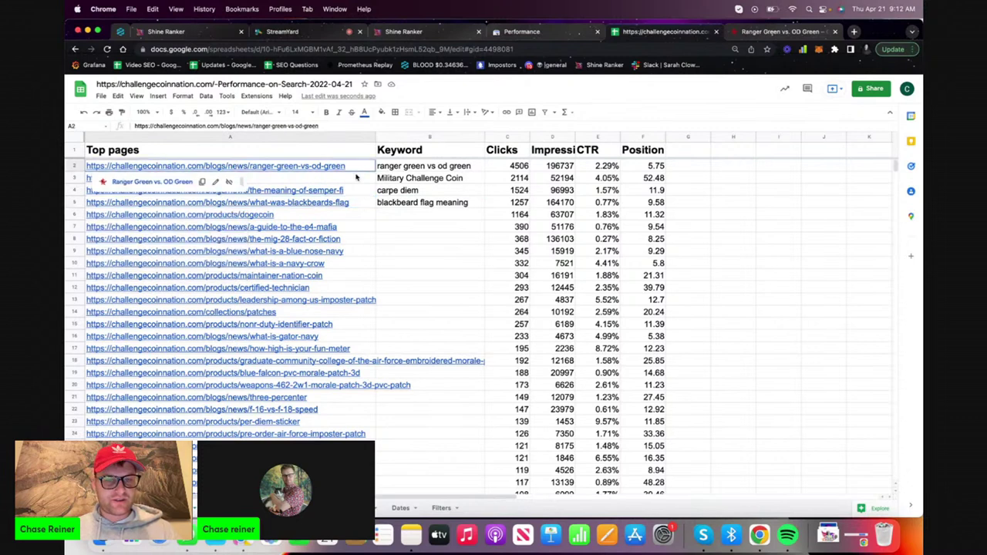
key("Tab")
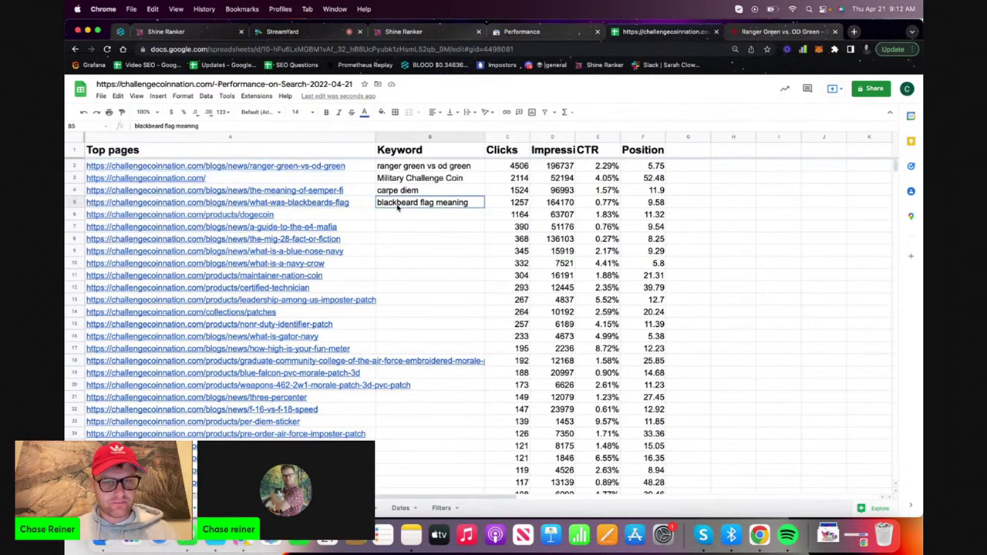
key("Return")
key("super+a")
key("super+c")
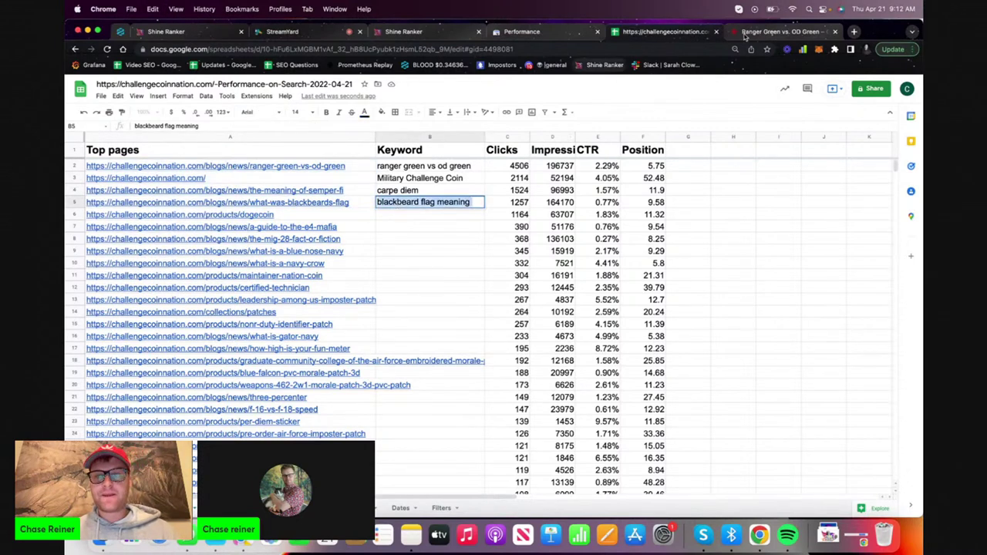
left_click(854, 31)
Go to Shopify and open the Challenge Coin Nation store admin
type("ship")
key("BackSpace")
key("BackSpace")
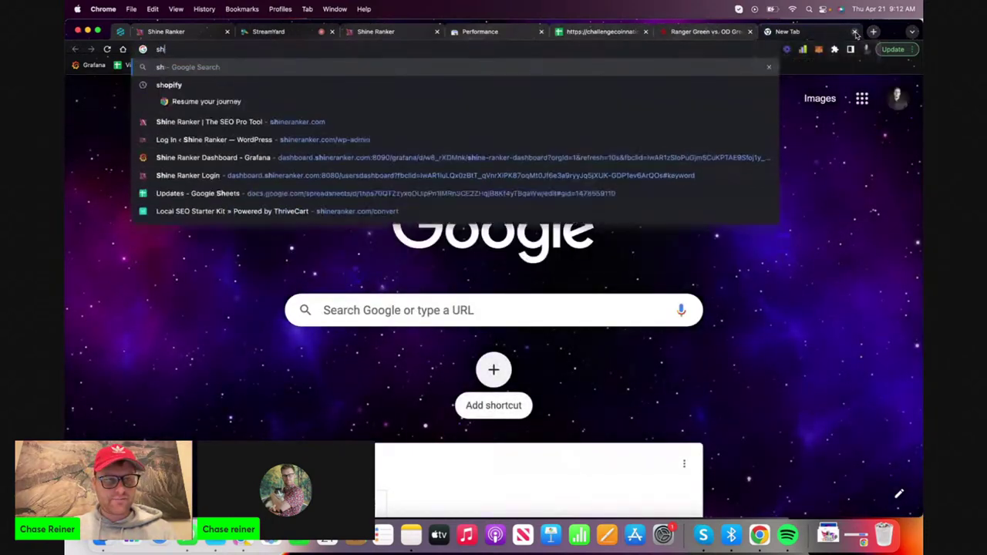
type("op")
key("Return")
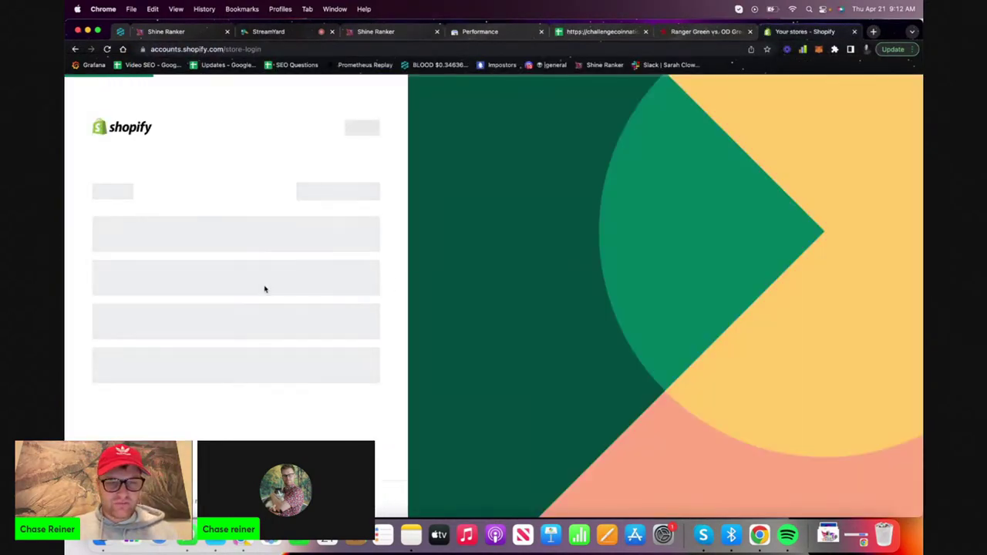
left_click(254, 266)
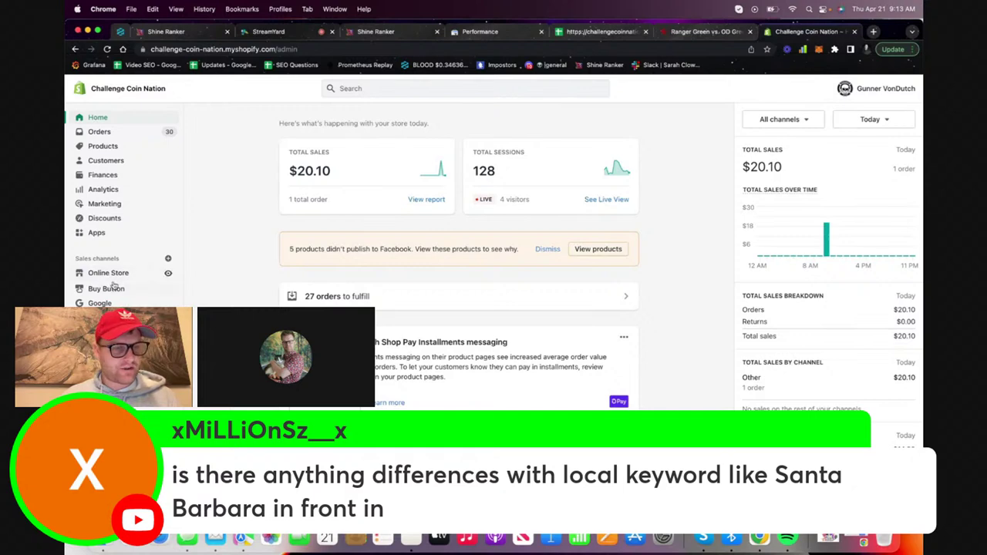
Show the store's Blog posts list under Online Store
left_click(112, 274)
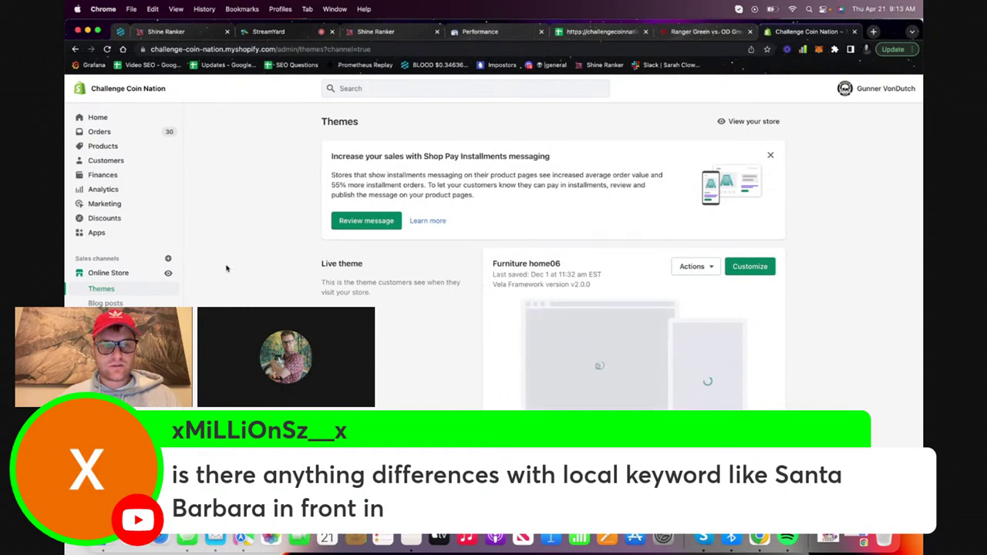
left_click(106, 303)
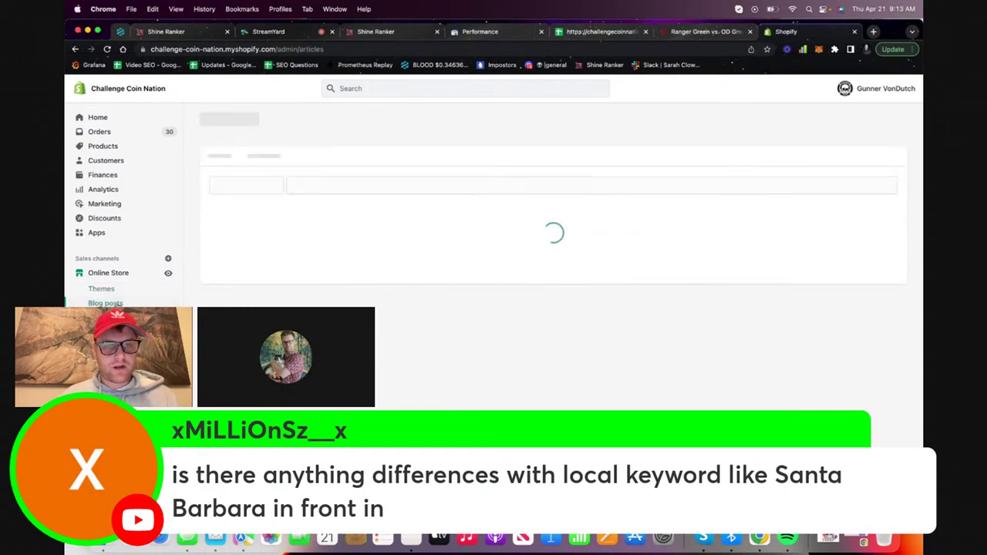
key("super+k")
left_click(271, 222)
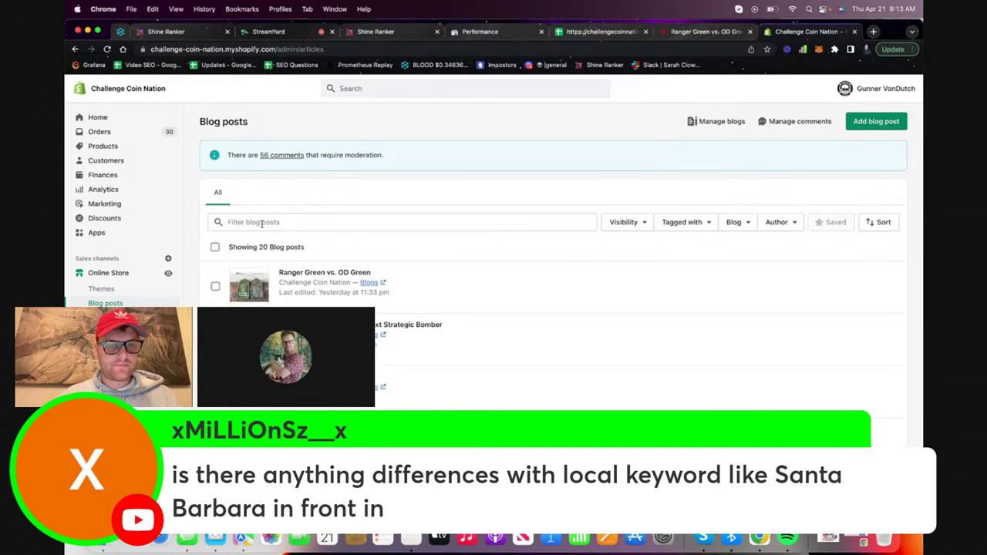
Filter blog posts by 'black' and open the What Was Blackbeard's Flag? post
left_click(270, 222)
key("super+v")
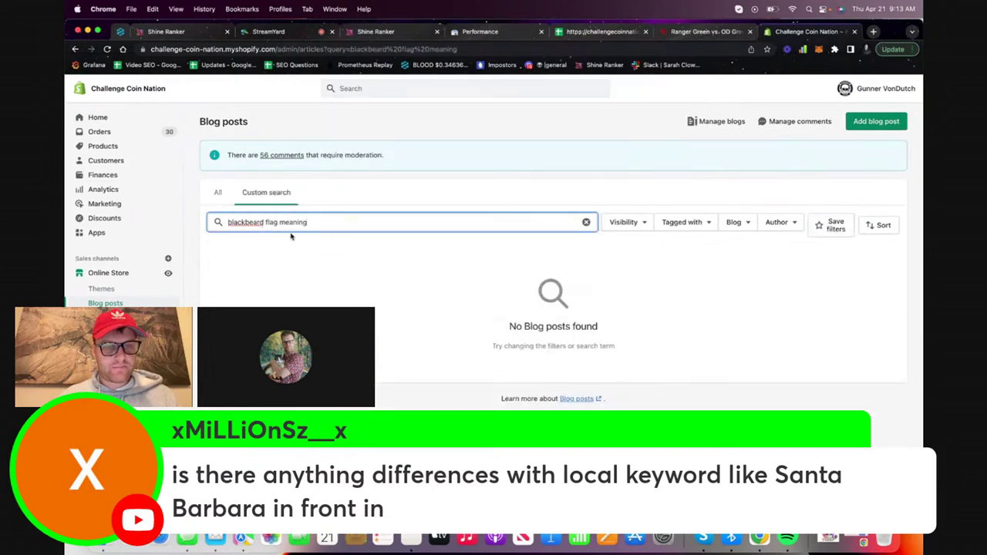
key("super+a")
key("BackSpace")
type("black")
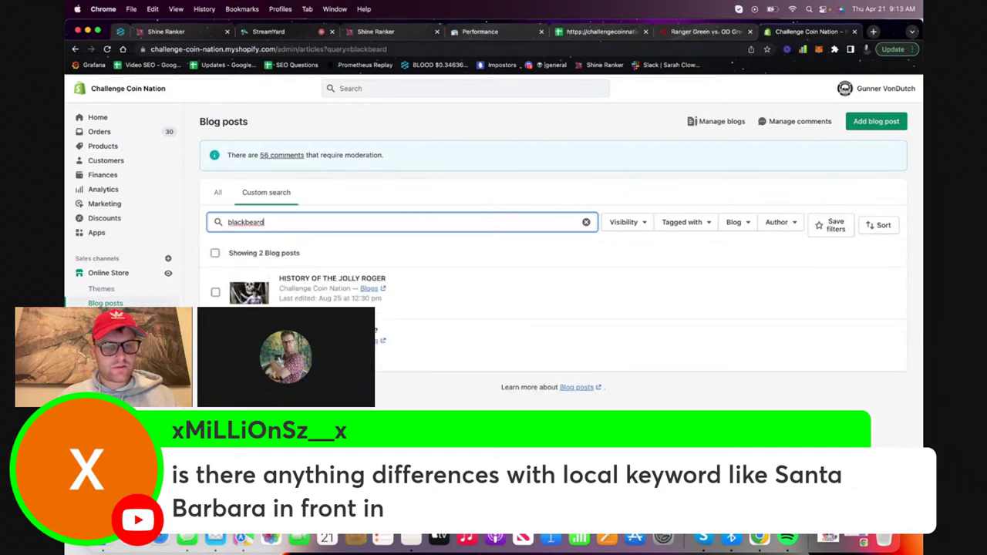
left_click(389, 332)
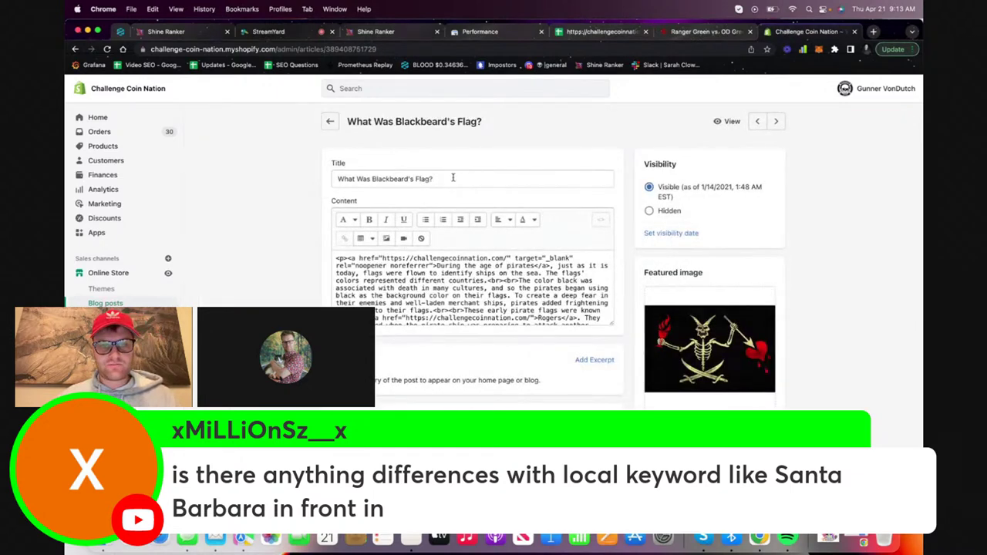
Paste the keyword 'blackbeard flag meaning' at the start of the post title
triple_click(453, 177)
left_click(453, 178)
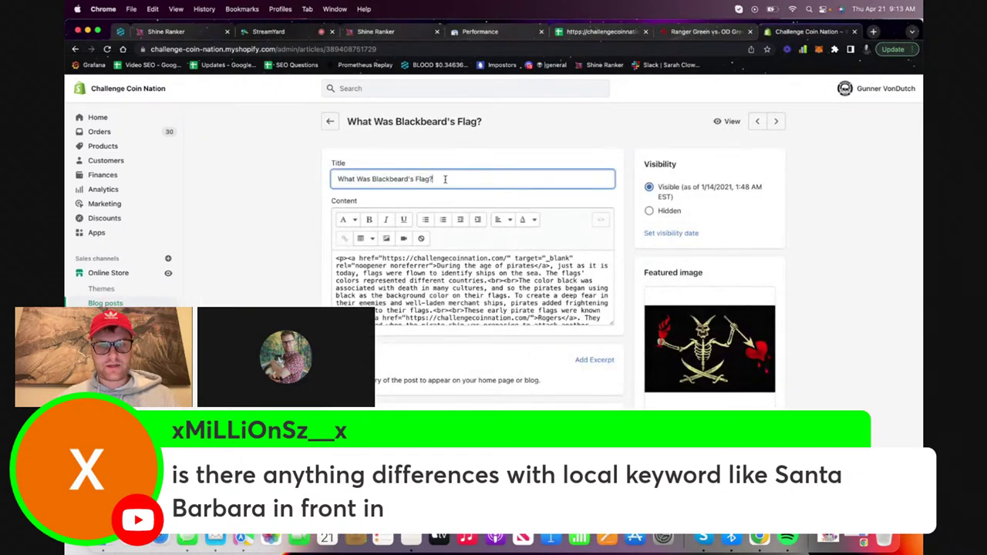
key("super+a")
key("Left")
type("Bla")
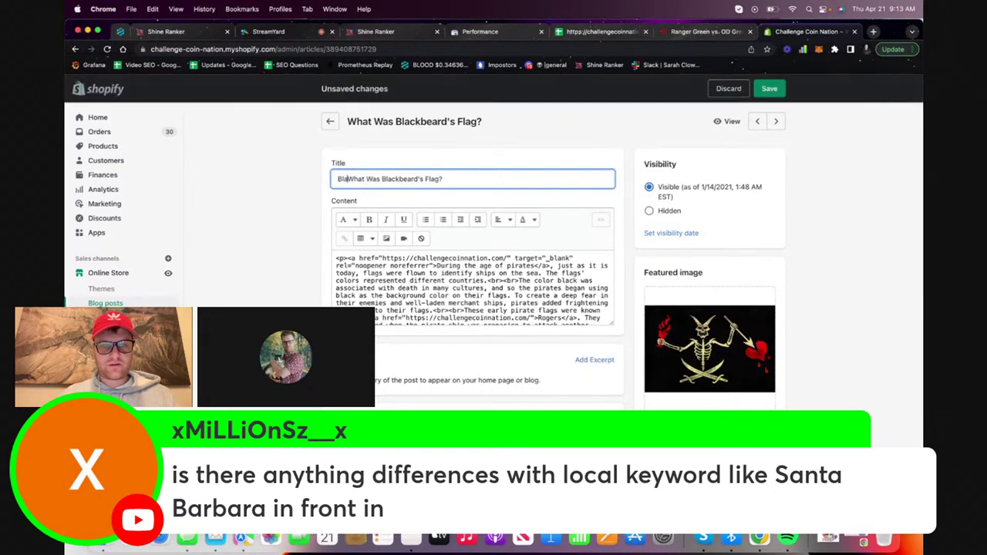
type("ck")
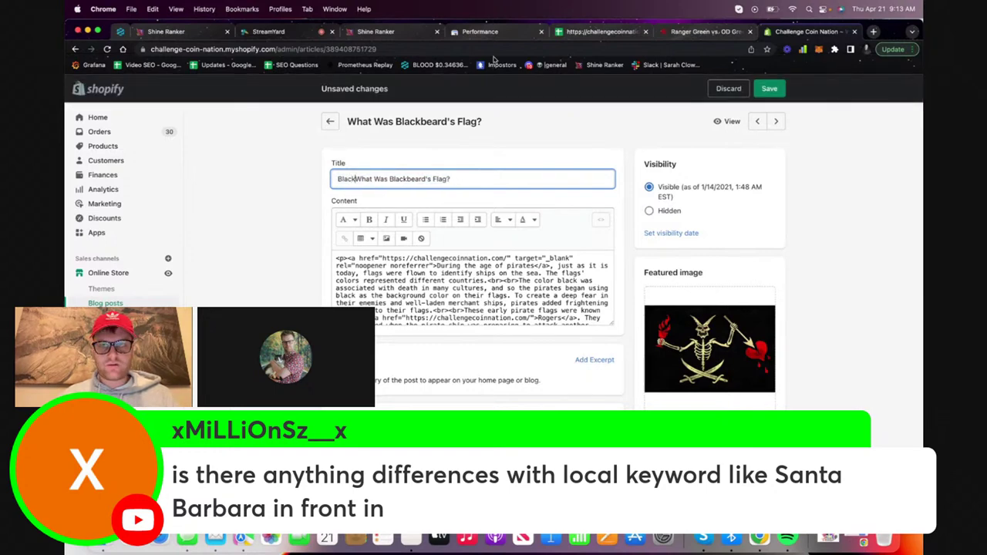
left_click(599, 31)
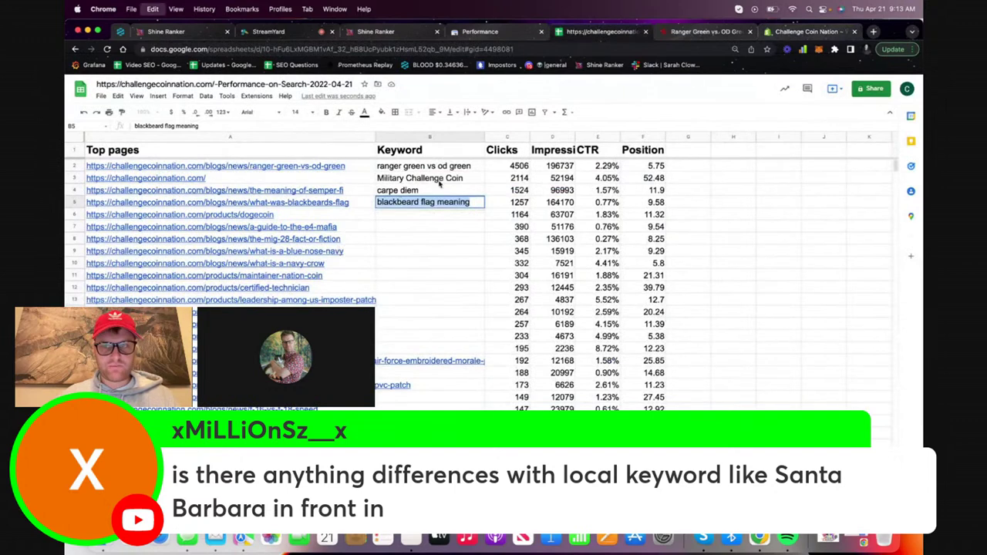
key("super+9")
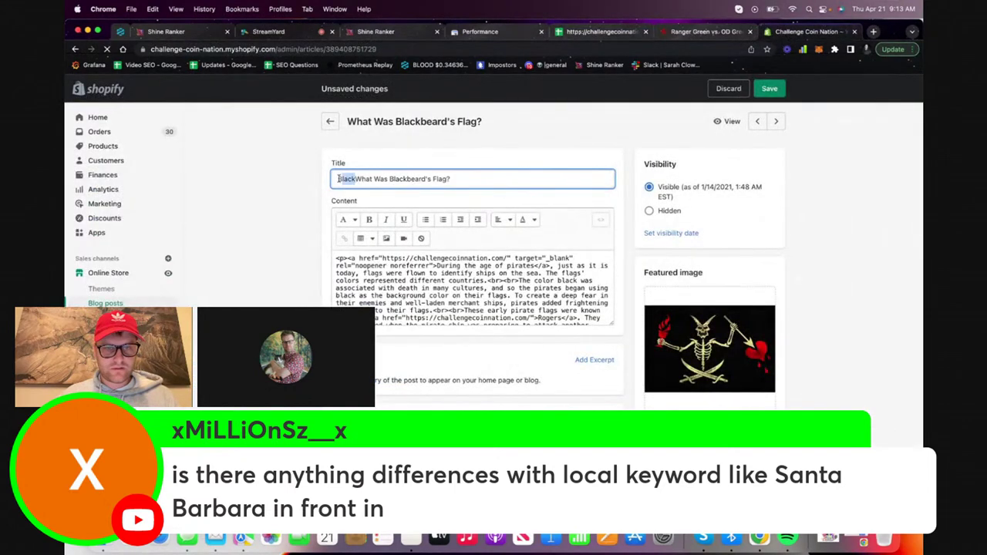
key("super+v")
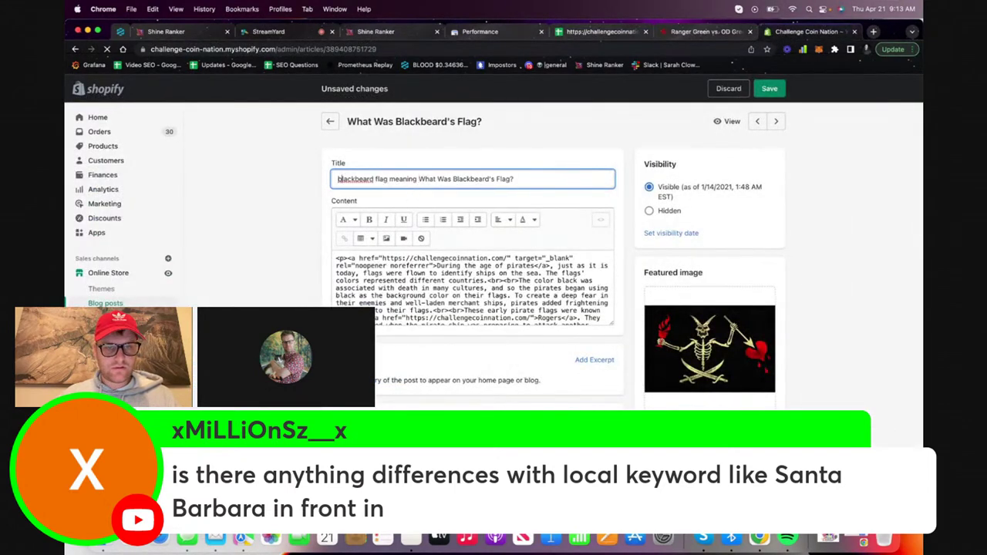
Capitalize the title start to 'Blackbeard Flag Meaning' and add a ' |' separator
key("Delete")
type("B")
left_click(376, 179)
key("Delete")
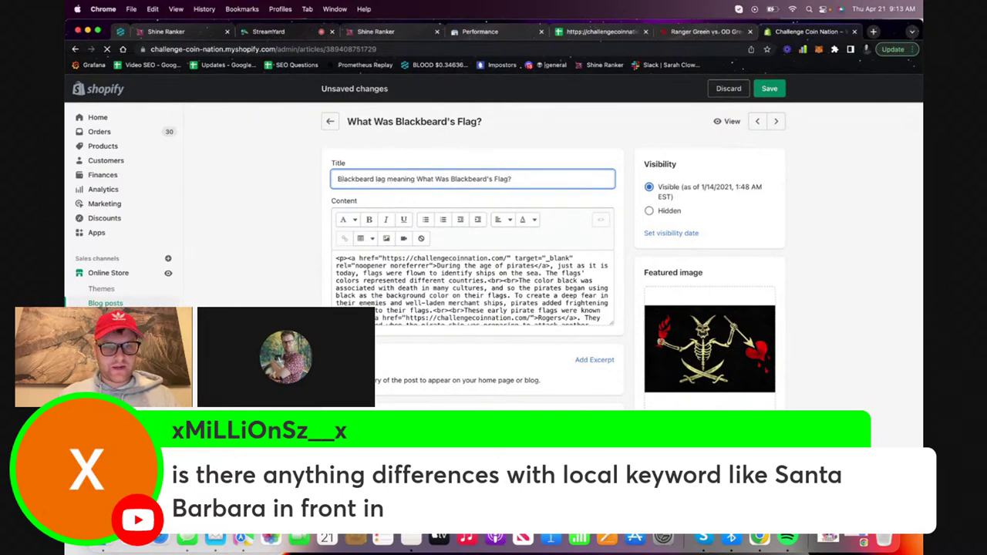
type("F")
left_click(393, 179)
key("Delete")
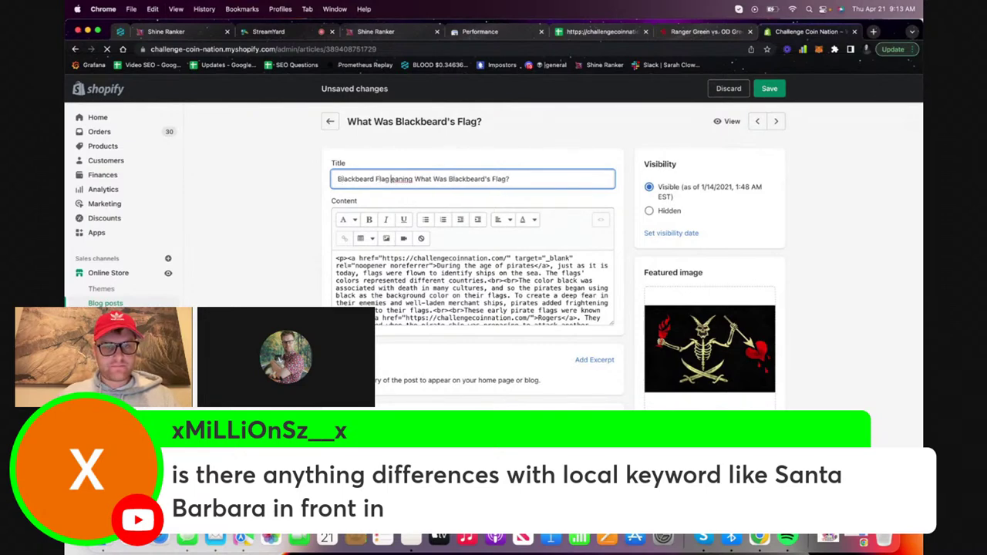
type("M")
type(" |")
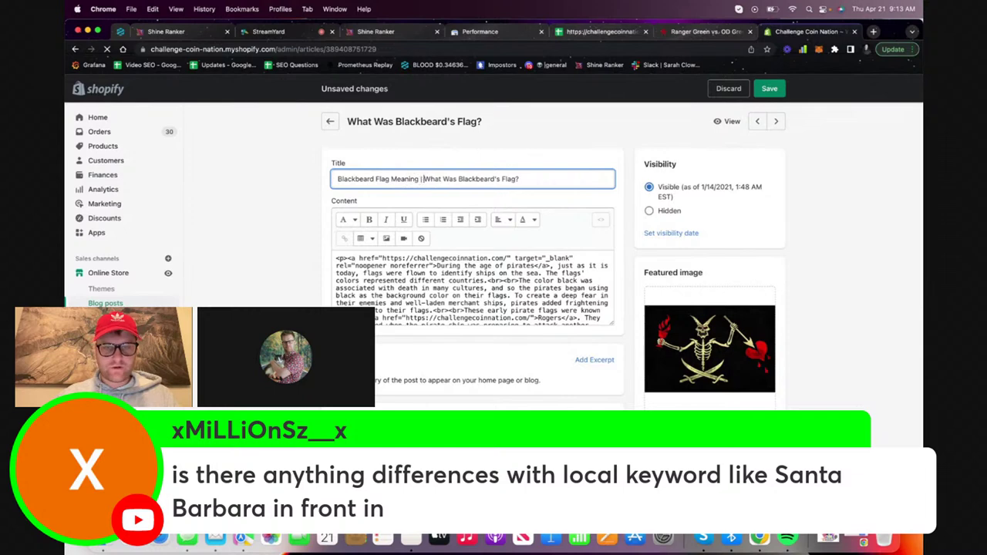
key("super+a")
left_click(415, 260)
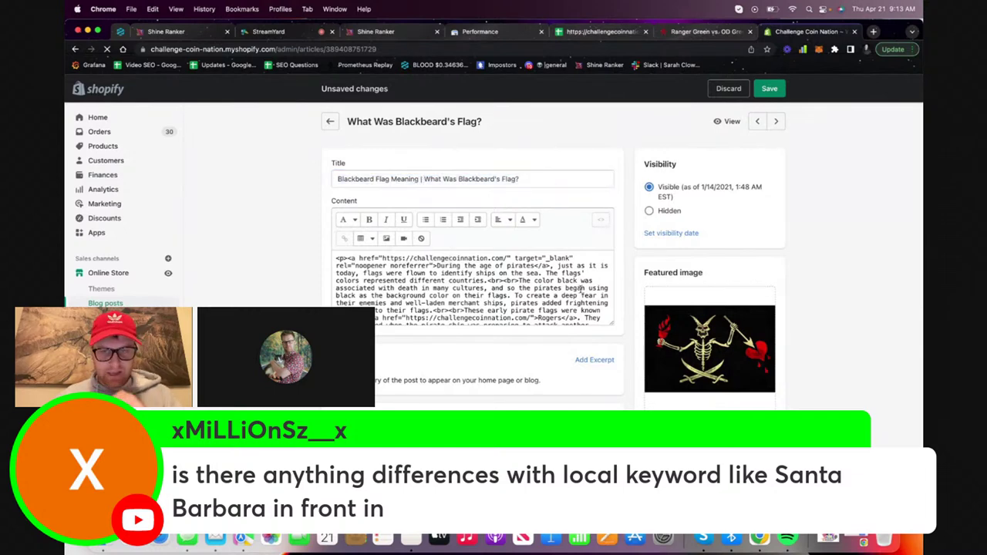
Review the retitled post body, briefly showing the heading style options
scroll(543, 301, "down", 10)
scroll(540, 298, "up", 10)
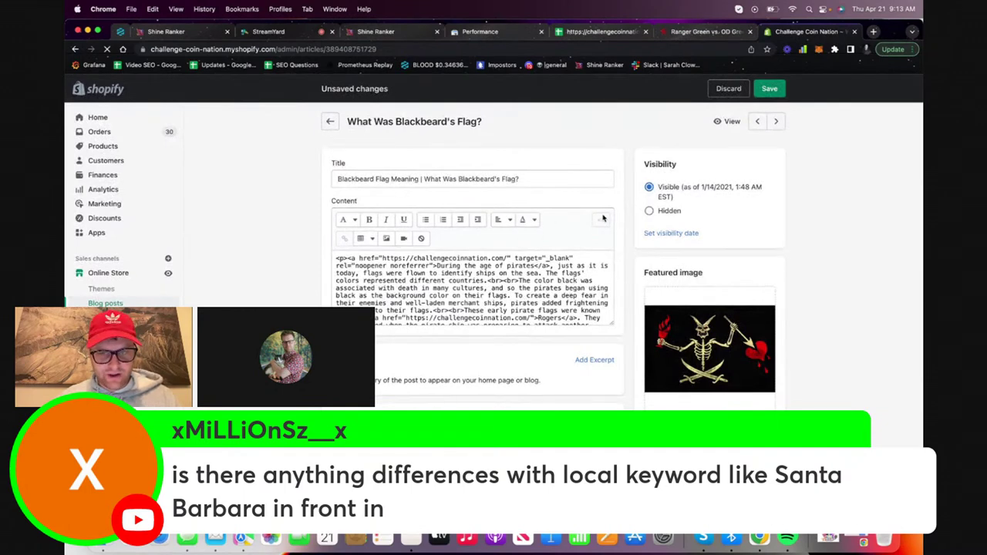
scroll(518, 265, "down", 10)
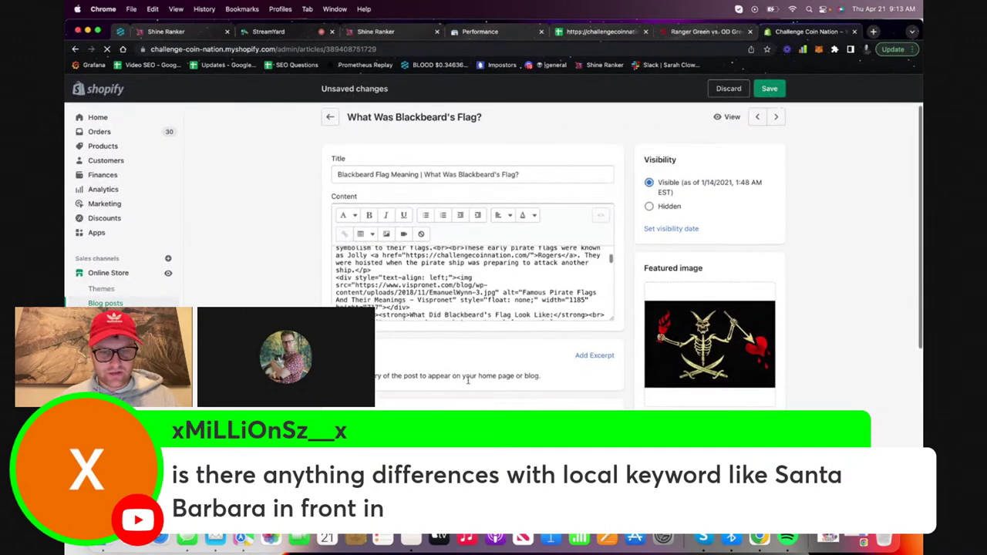
scroll(430, 318, "up", 5)
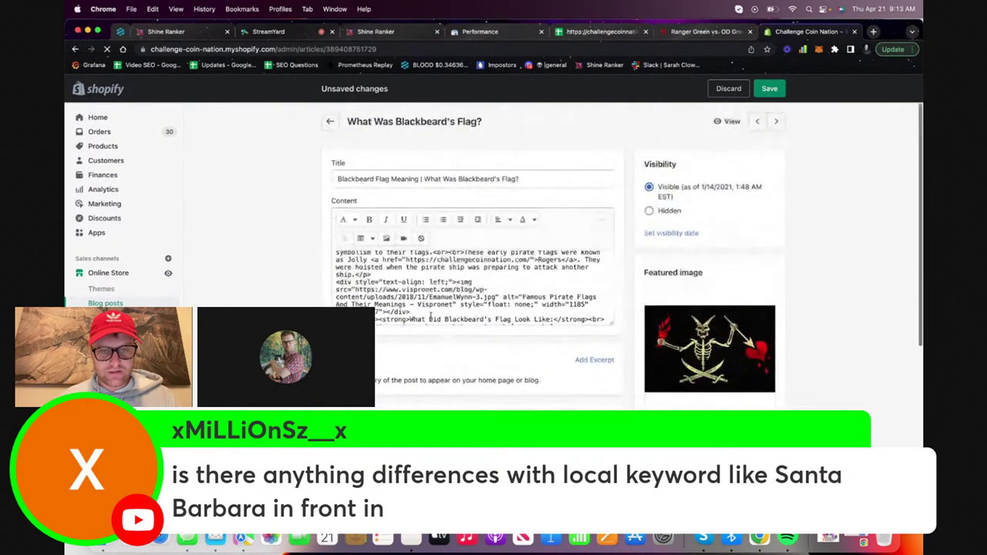
left_click(345, 220)
left_click(283, 235)
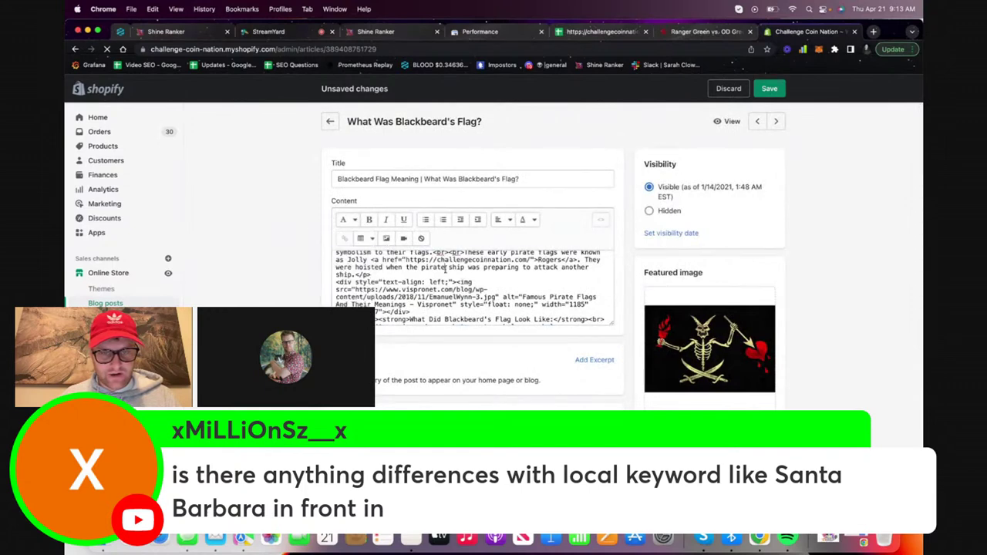
scroll(445, 269, "up", 10)
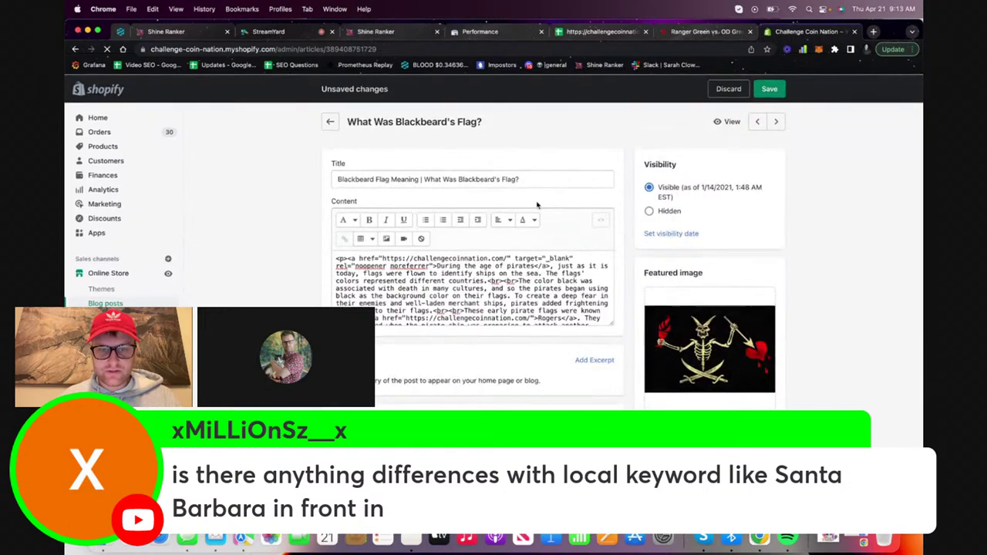
scroll(543, 308, "down", 10)
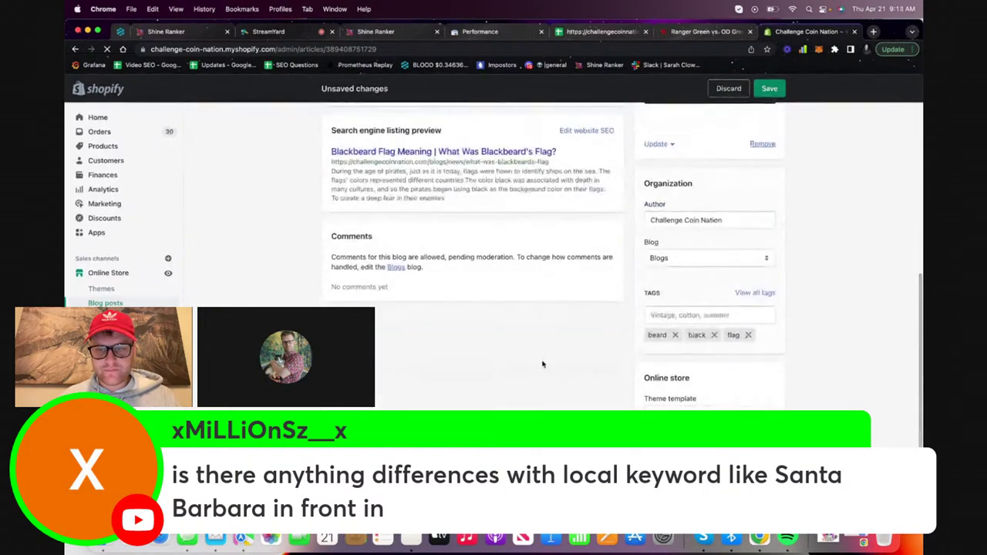
scroll(576, 374, "up", 10)
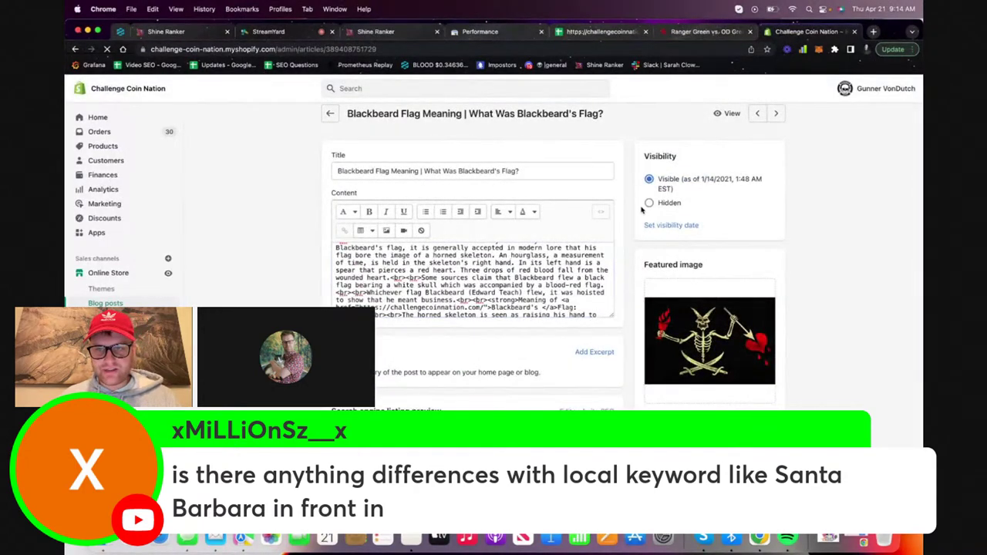
scroll(642, 209, "up", 1)
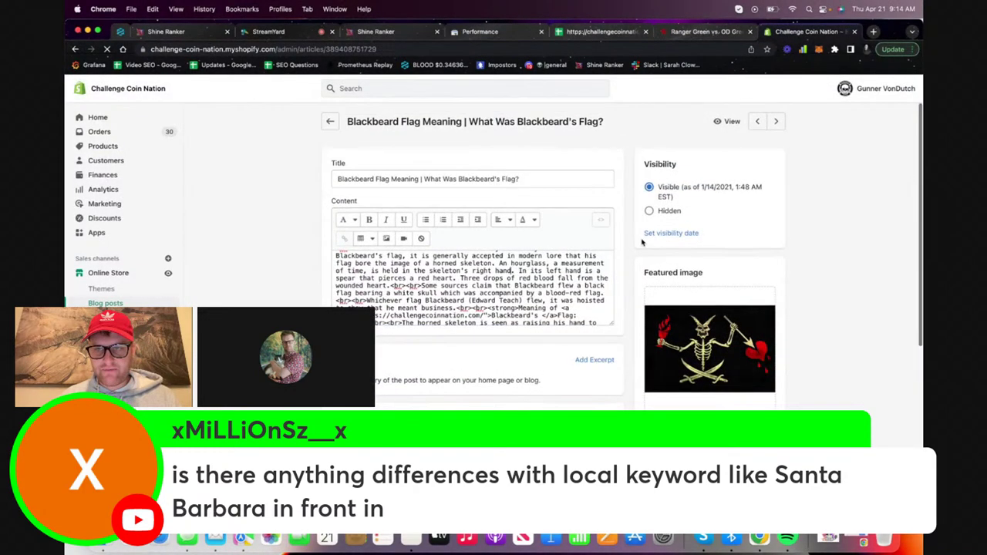
View the live Blackbeard's Flag post on the storefront and select its article text
left_click(732, 123)
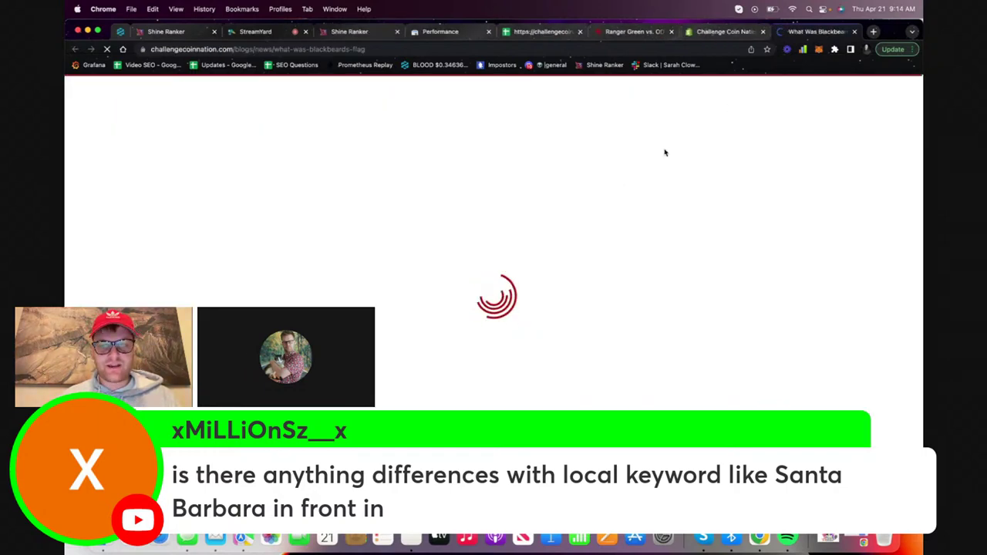
scroll(541, 328, "down", 10)
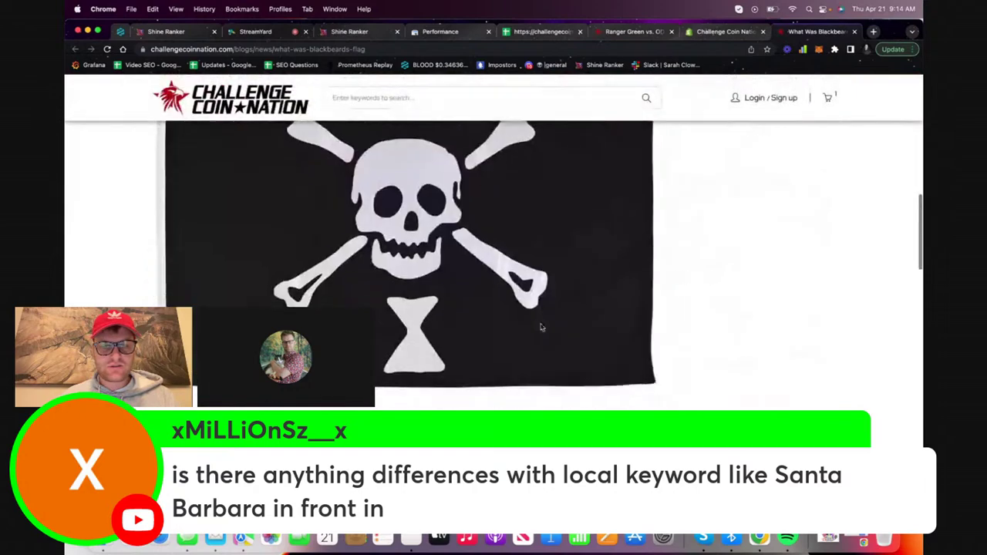
scroll(542, 328, "up", 10)
scroll(541, 328, "down", 4)
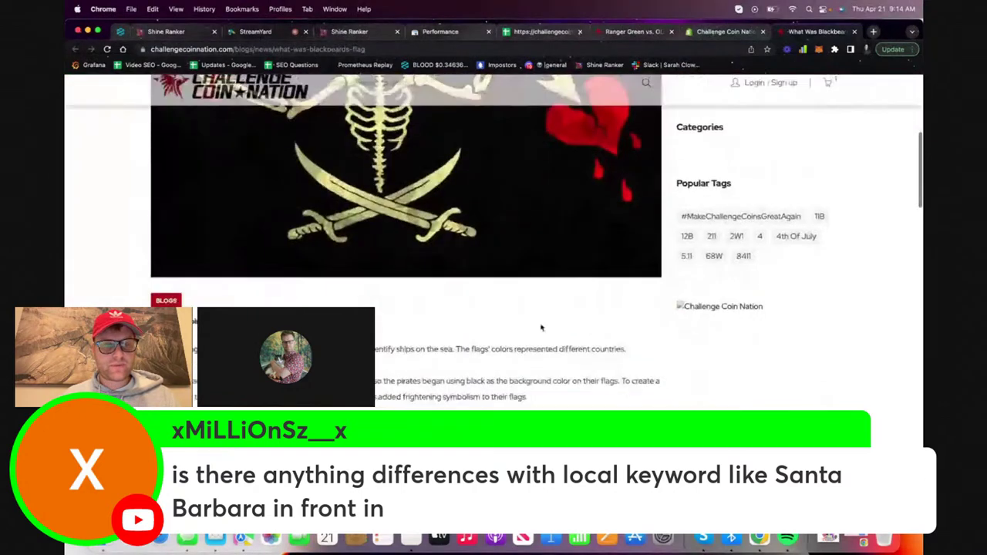
scroll(541, 328, "down", 3)
scroll(532, 315, "up", 10)
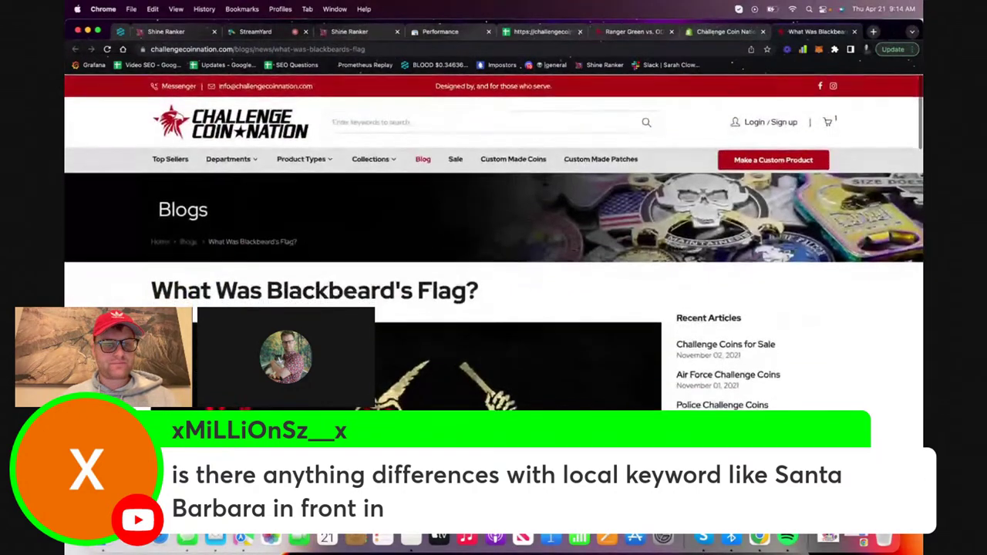
scroll(409, 255, "down", 15)
left_click_drag(153, 290, 412, 244)
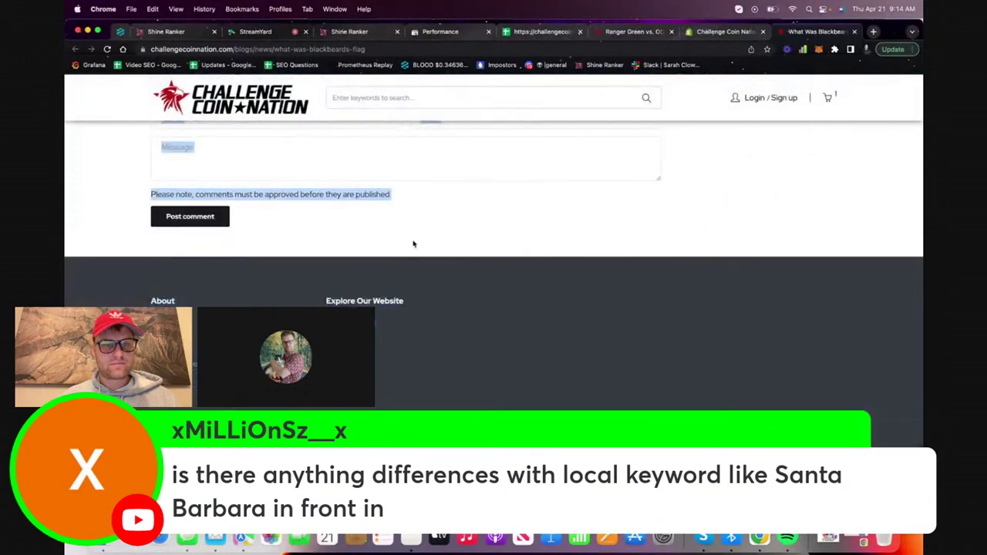
scroll(413, 243, "up", 5)
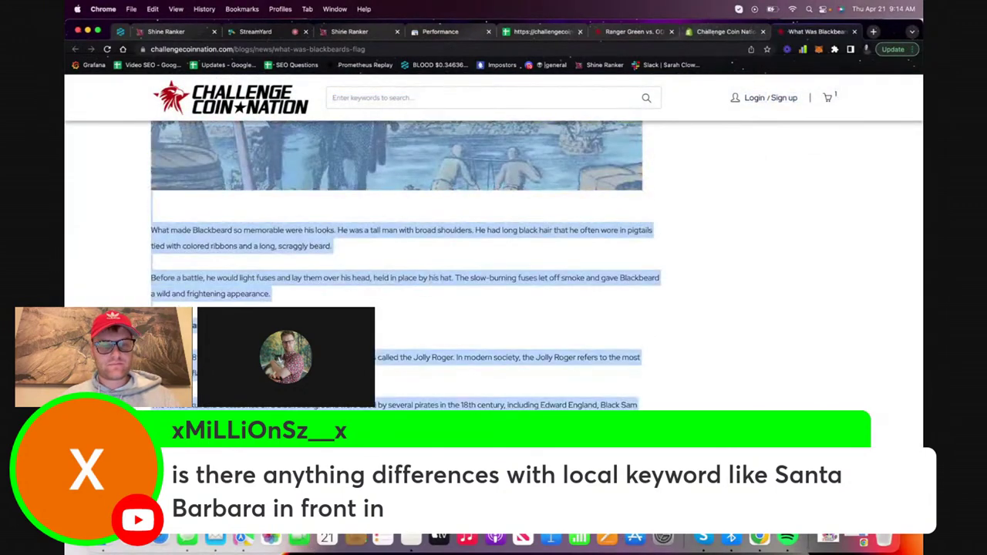
left_click(344, 31)
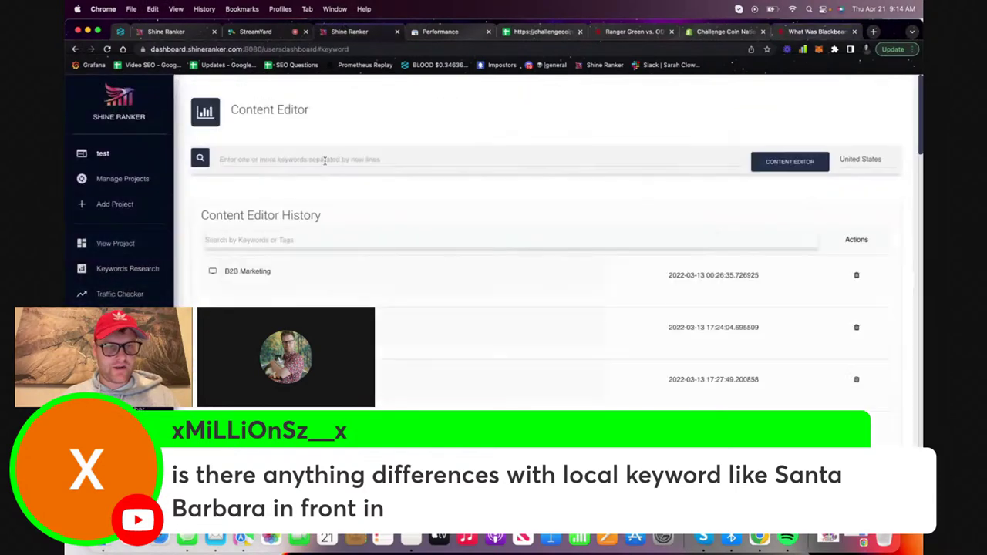
Create a content editor for the keyword 'blackbeard flag meaning'
left_click(337, 158)
type("black")
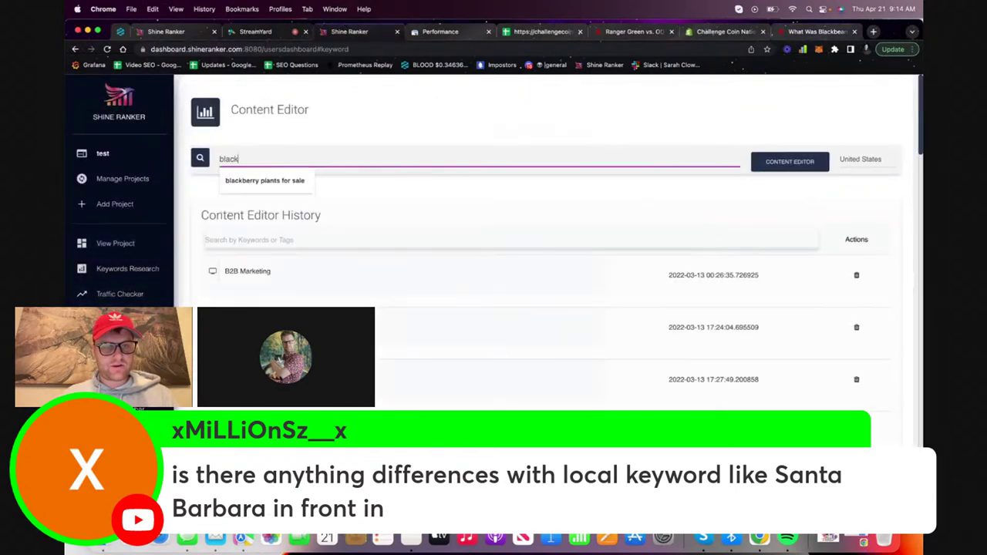
type("beard")
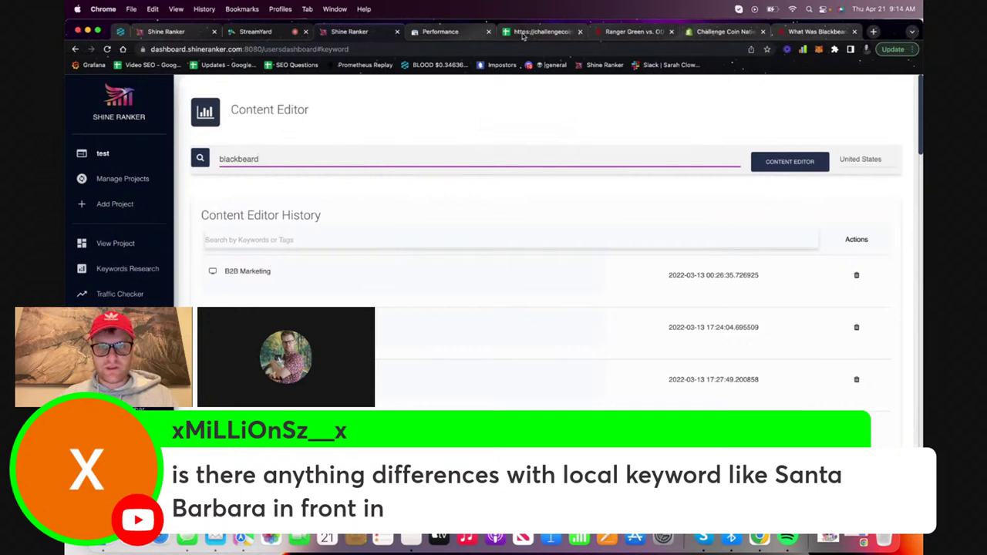
key("super+5")
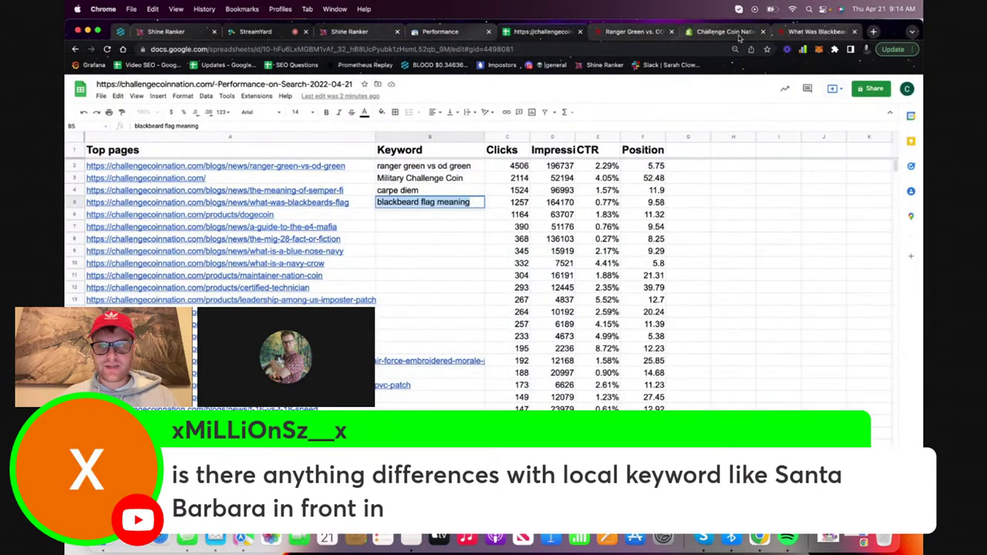
left_click(353, 37)
type("fla")
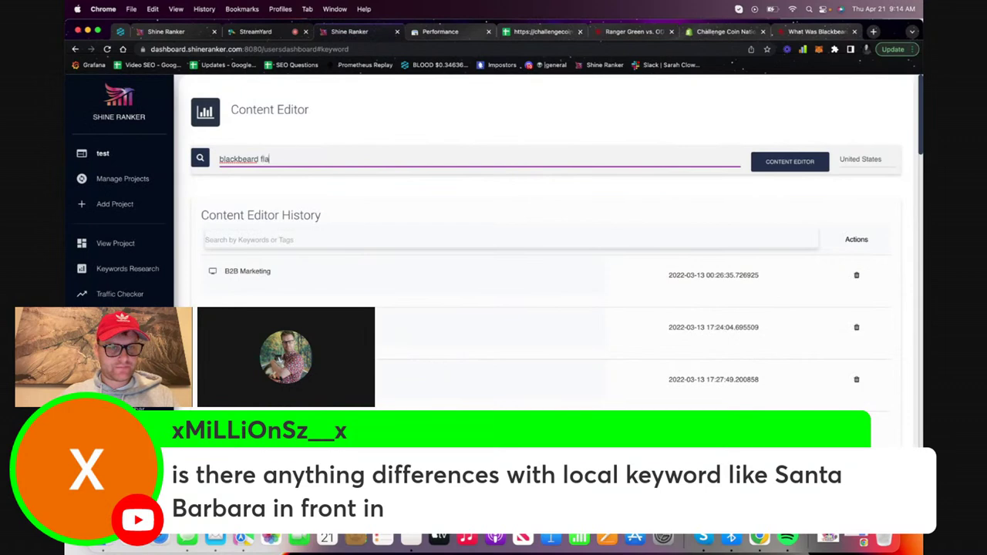
type("g meaning")
left_click(794, 166)
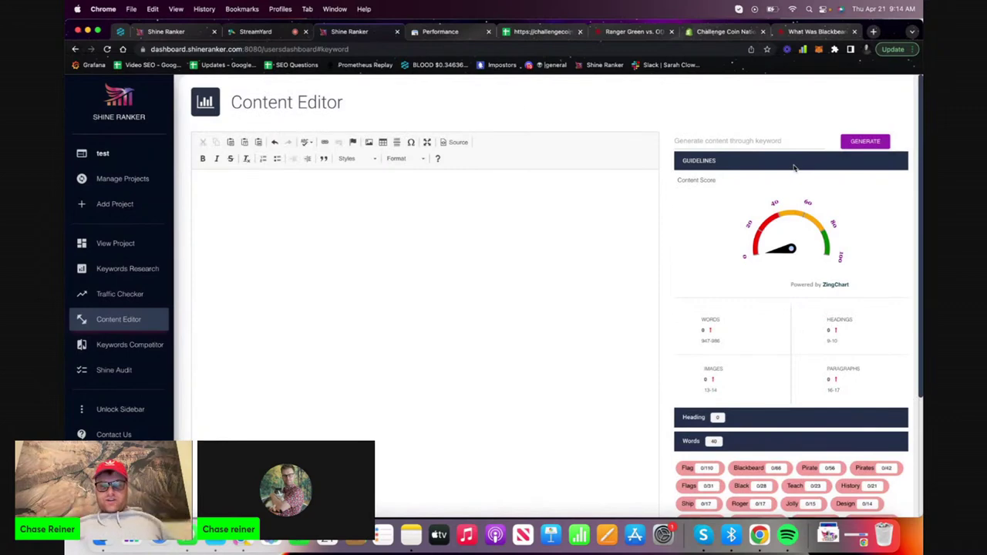
Paste the copied Blackbeard's Flag article into the empty editor
left_click(525, 252)
key("super+v")
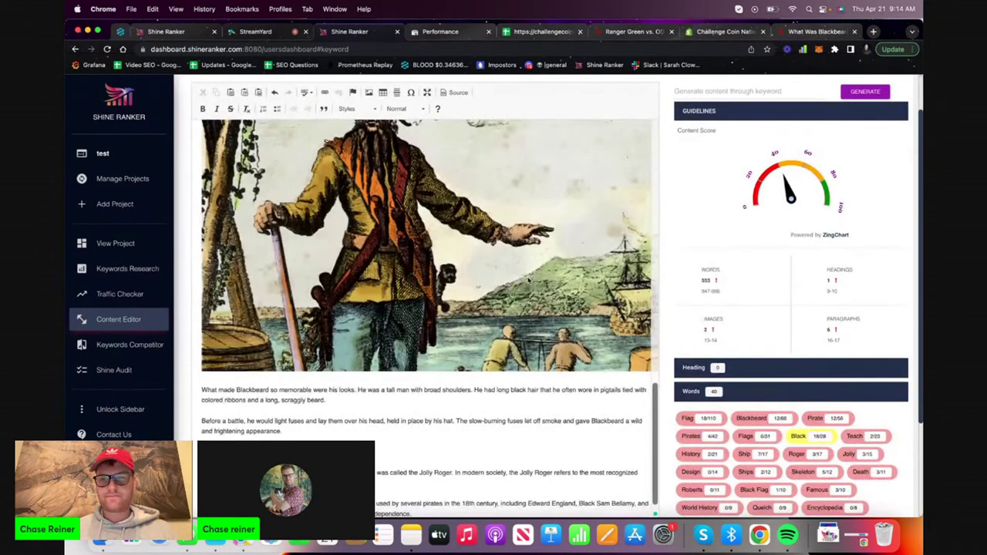
mouse_move(790, 195)
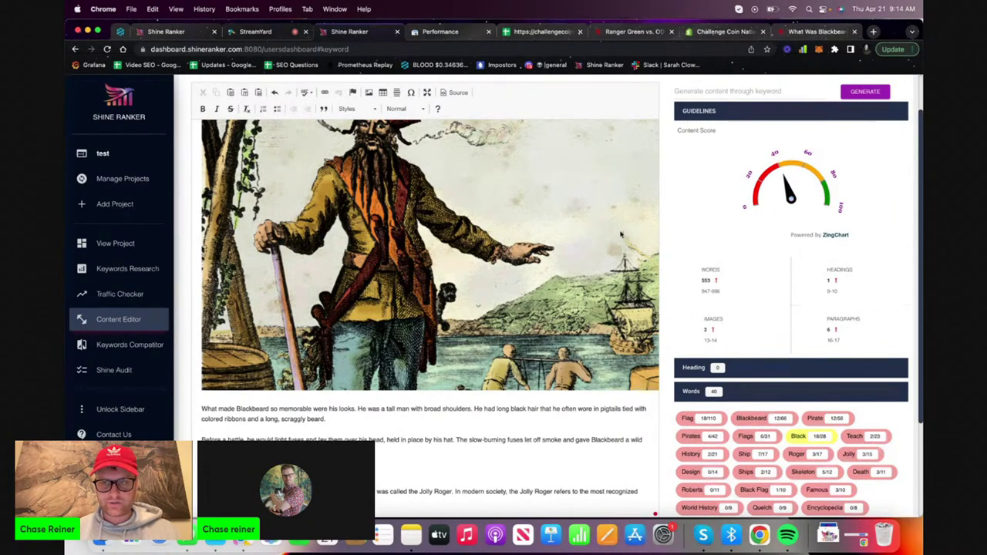
scroll(620, 234, "up", 15)
scroll(571, 243, "right", 2)
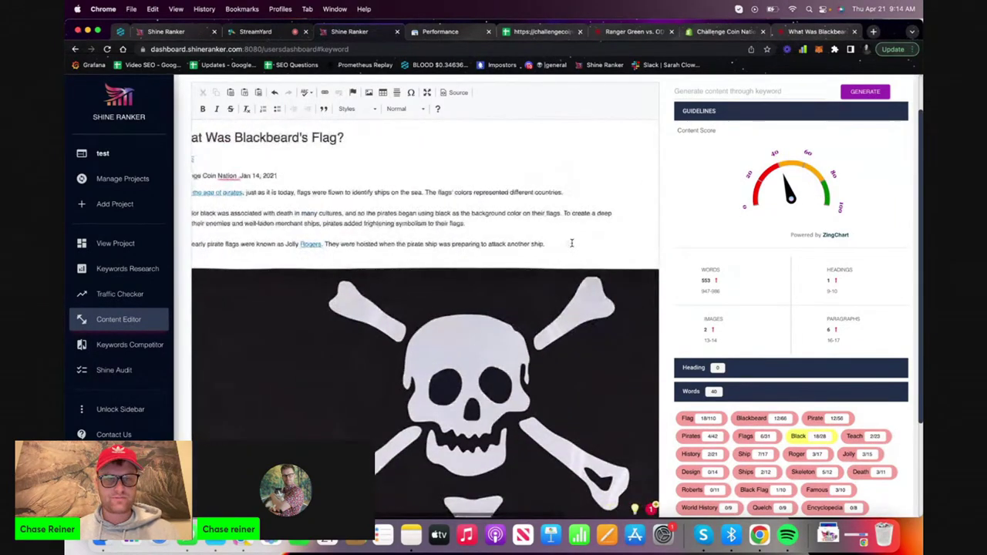
scroll(571, 242, "left", 2)
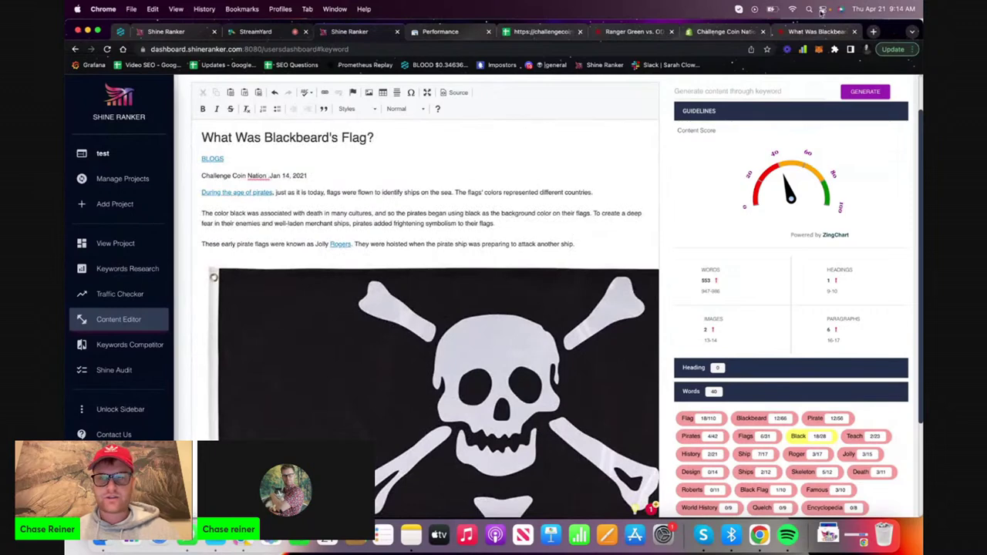
scroll(567, 171, "up", 2)
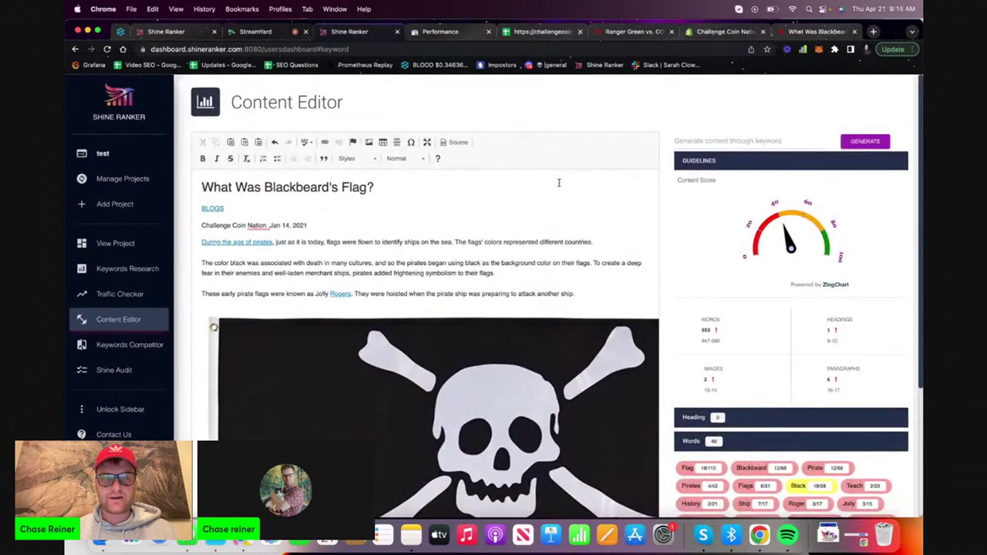
Search Google for 'blackbeard flag meaning' in a new tab
left_click(867, 32)
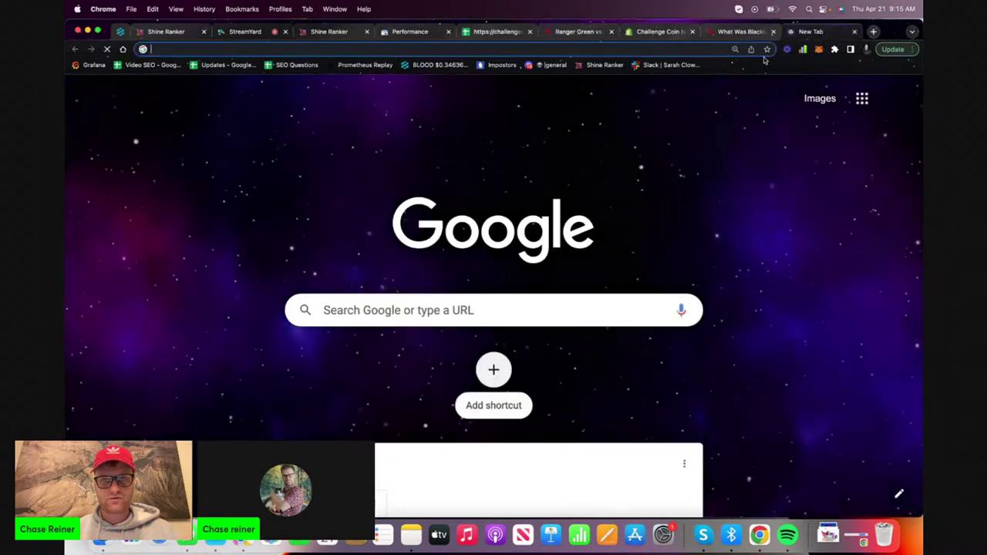
type("blackbea")
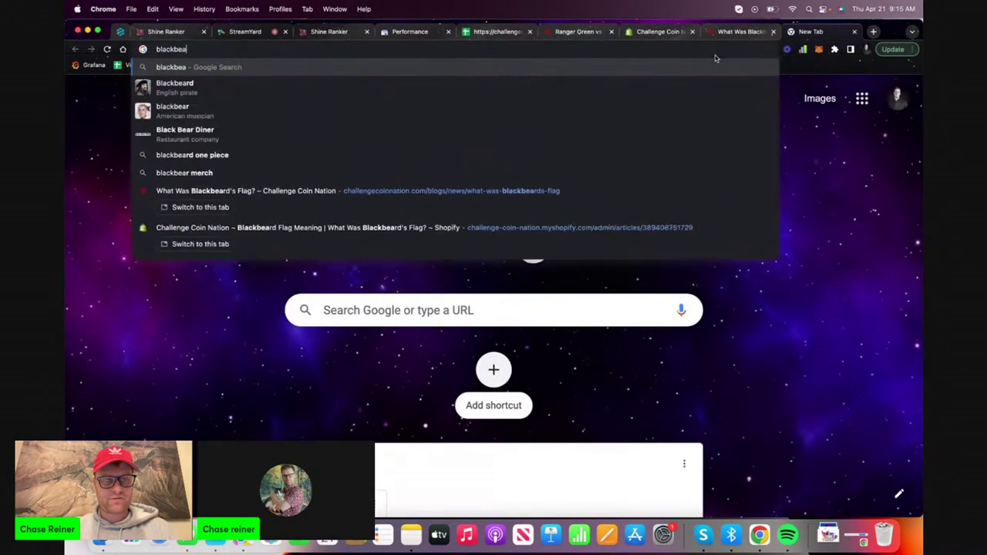
type("rd flag meaning")
key("Return")
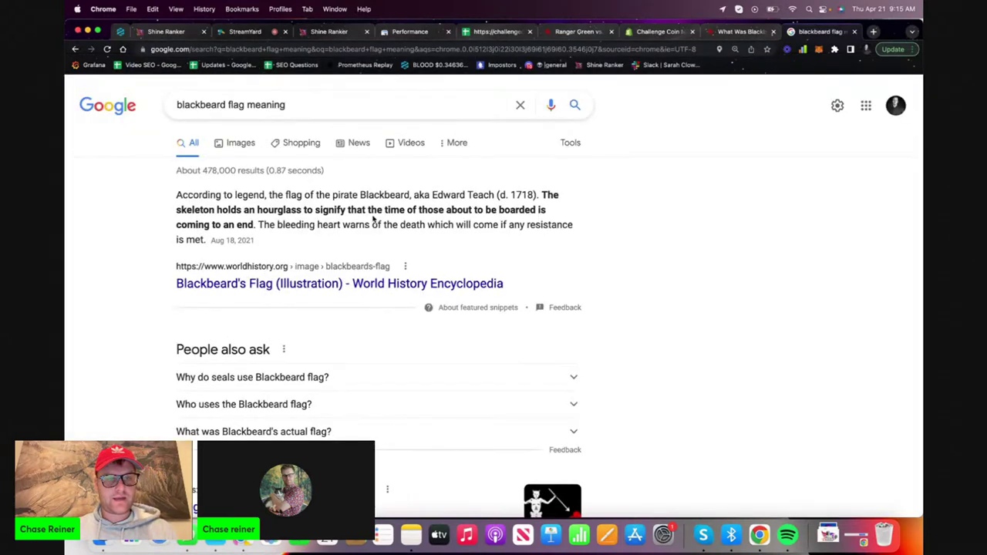
Expand several People also ask answers and select 'Why do seals use Blackbeard flag?'
scroll(321, 332, "down", 1)
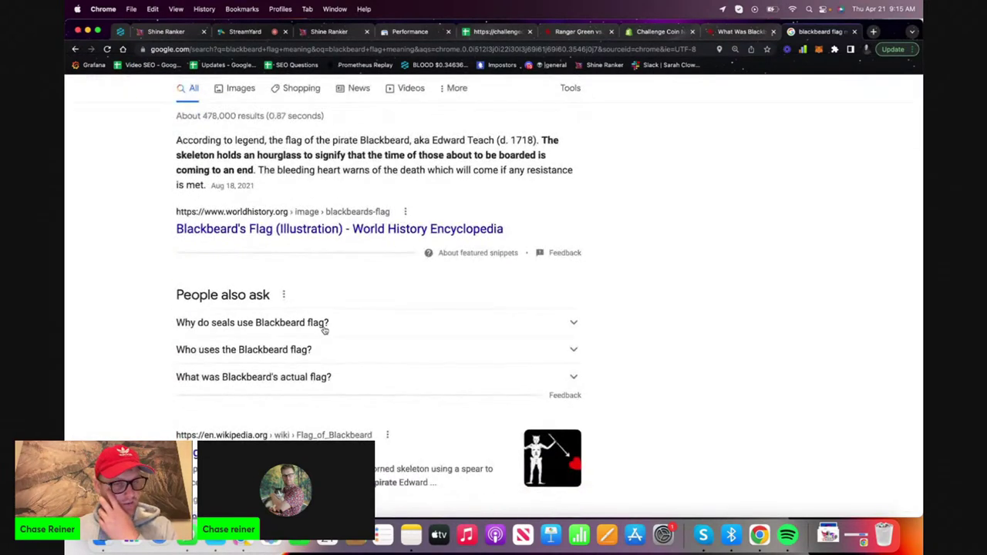
left_click(324, 328)
scroll(326, 339, "down", 1)
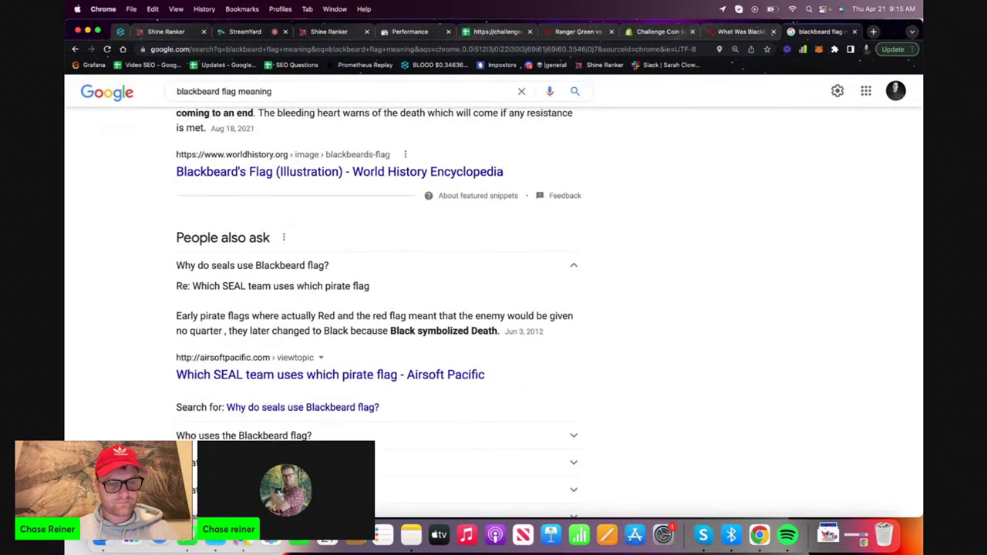
scroll(378, 331, "down", 1)
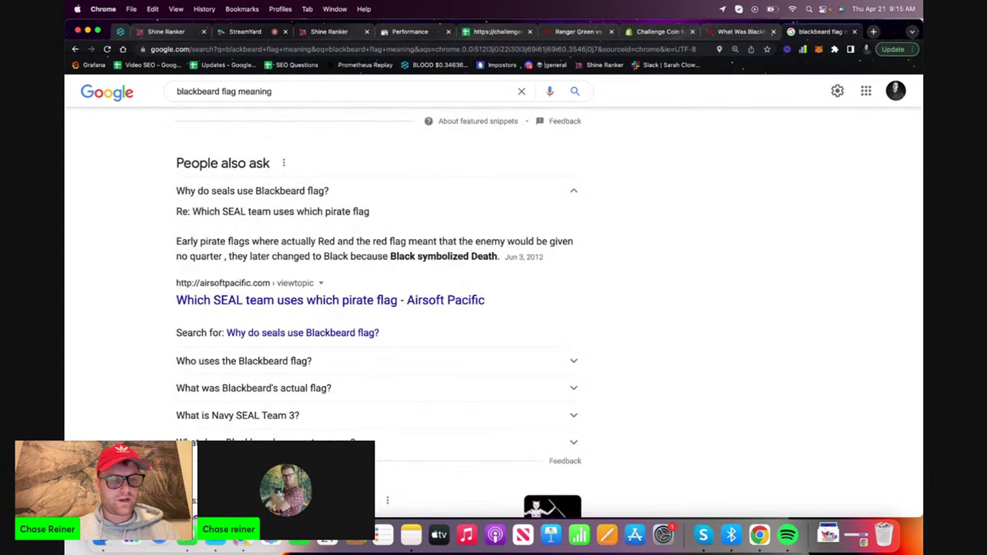
left_click(275, 438)
scroll(275, 436, "down", 4)
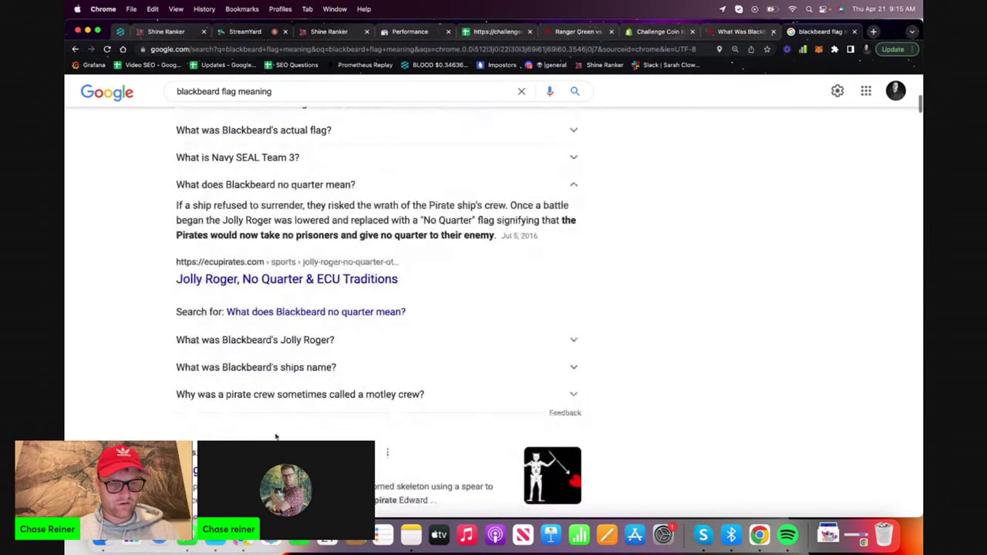
left_click(327, 401)
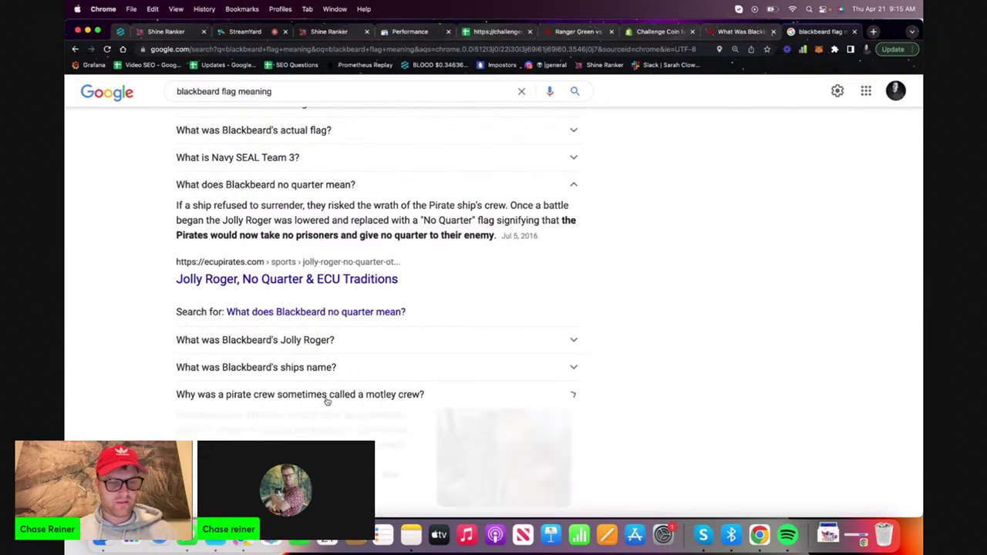
scroll(328, 405, "down", 2)
scroll(327, 420, "down", 3)
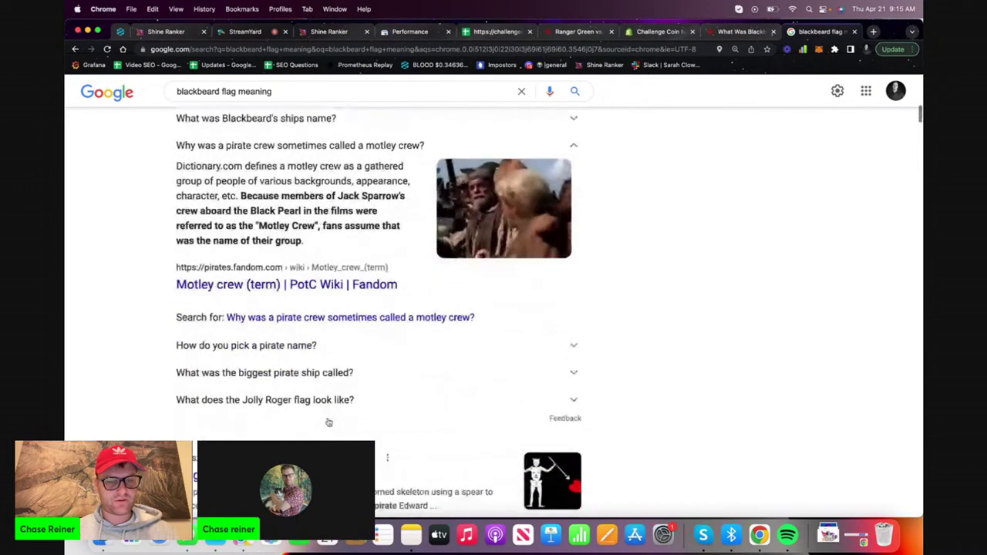
scroll(322, 423, "up", 8)
scroll(321, 423, "up", 2)
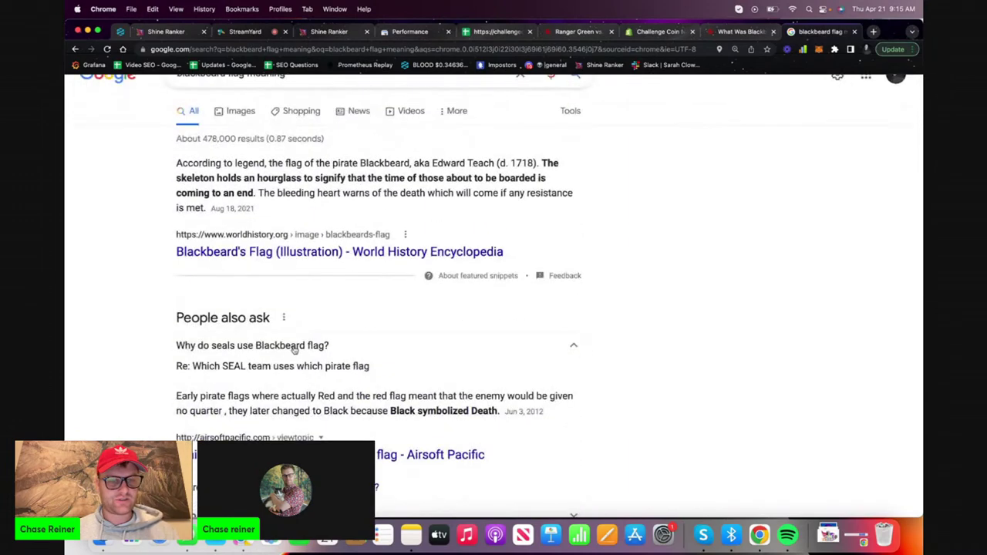
left_click_drag(359, 347, 177, 346)
key("super+c")
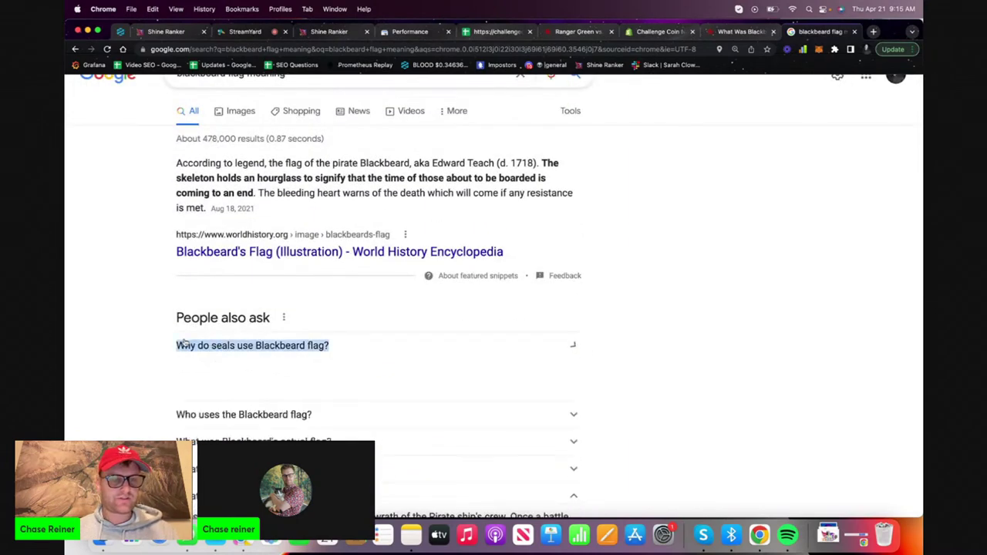
Generate an answer paragraph from the pasted question 'Why do seals use Blackbeard flag?'
left_click(349, 32)
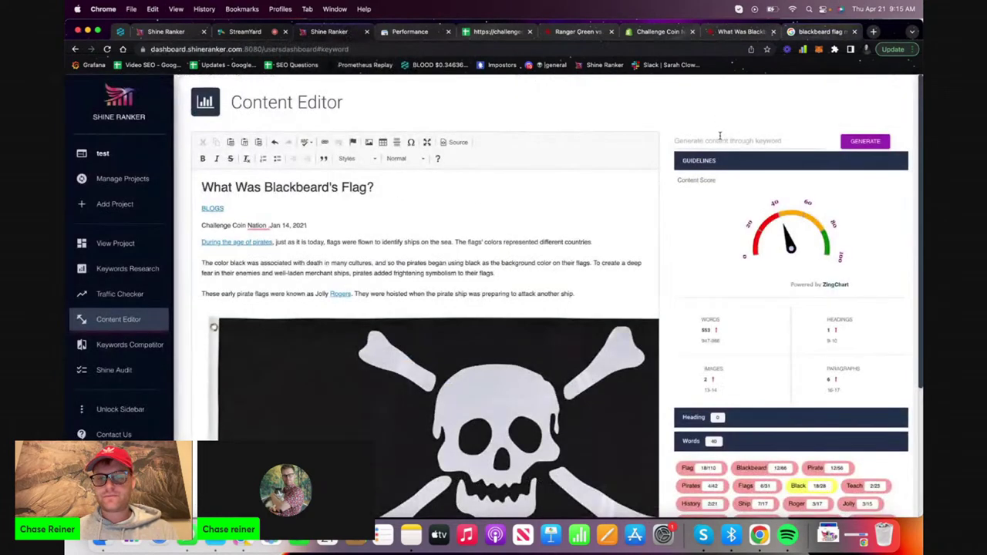
left_click(722, 140)
key("super+v")
left_click(862, 144)
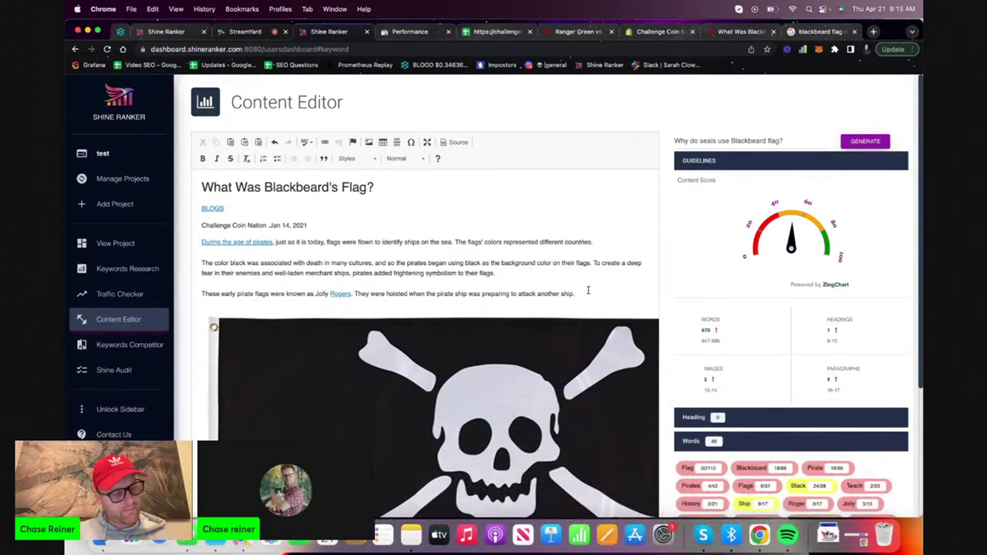
scroll(588, 290, "down", 15)
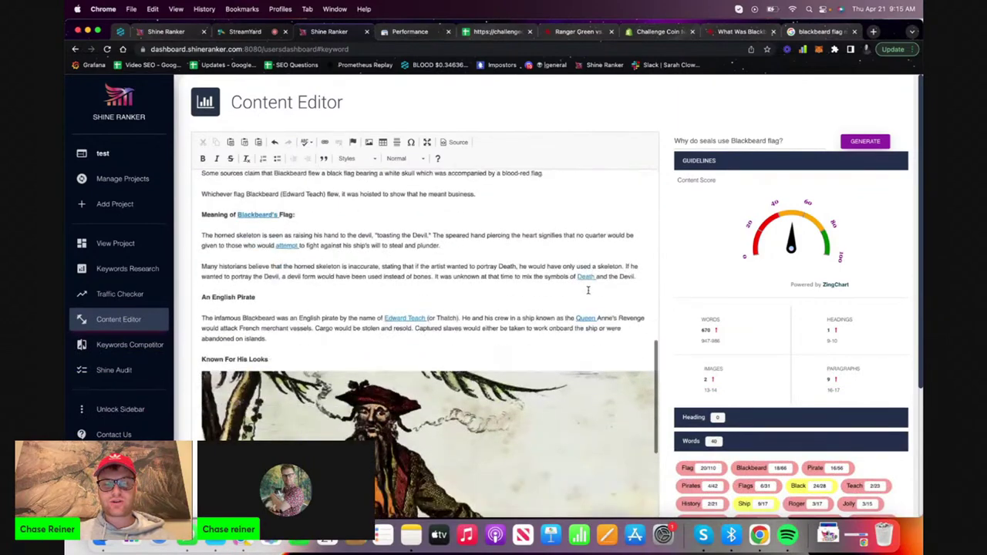
scroll(588, 290, "down", 10)
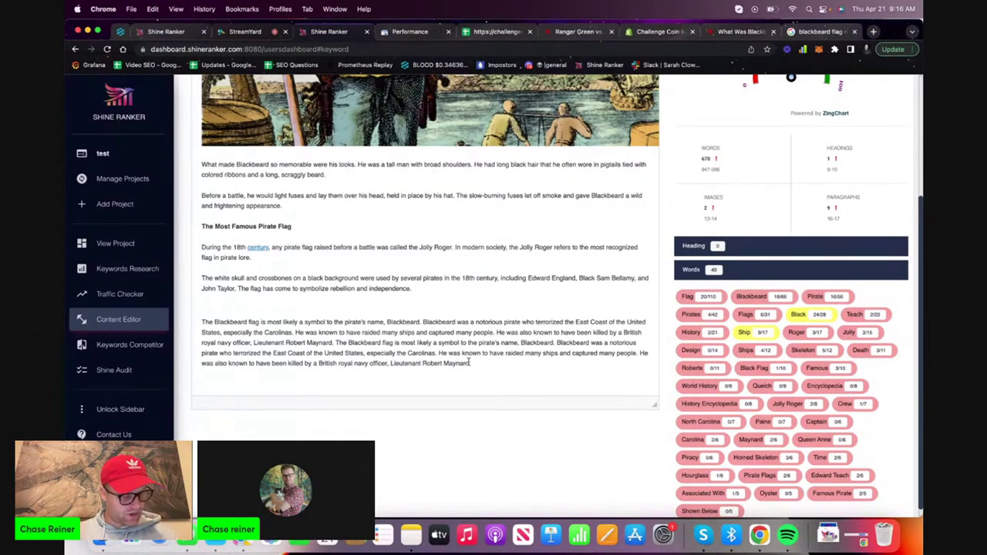
Delete the duplicated second half of the generated Blackbeard flag paragraph
left_click_drag(379, 378, 374, 348)
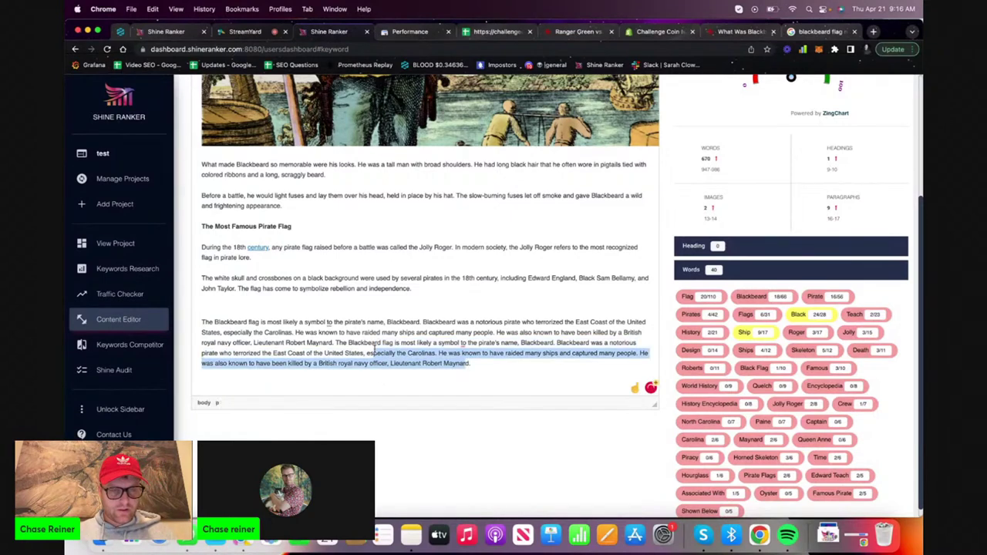
left_click(374, 349)
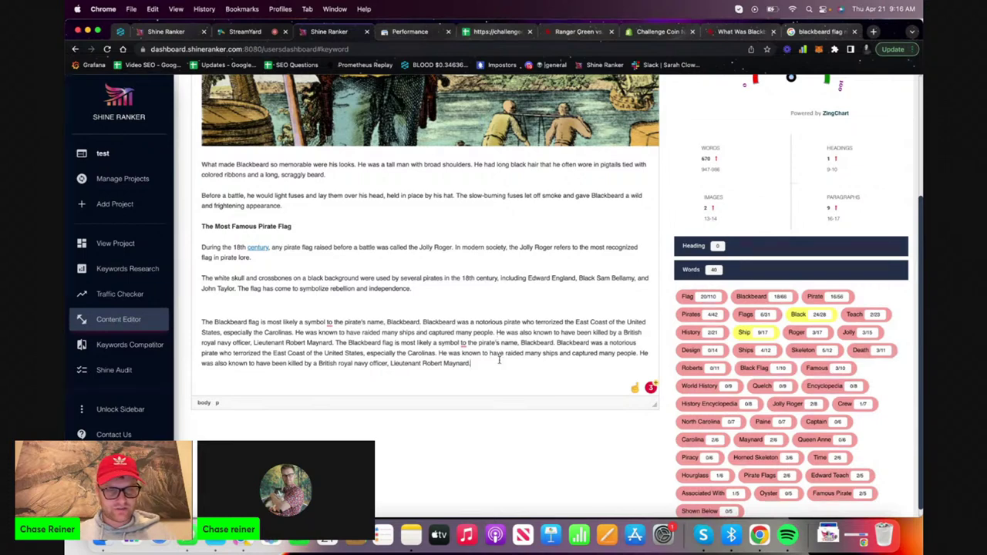
left_click_drag(499, 359, 450, 371)
left_click(345, 341)
key("BackSpace")
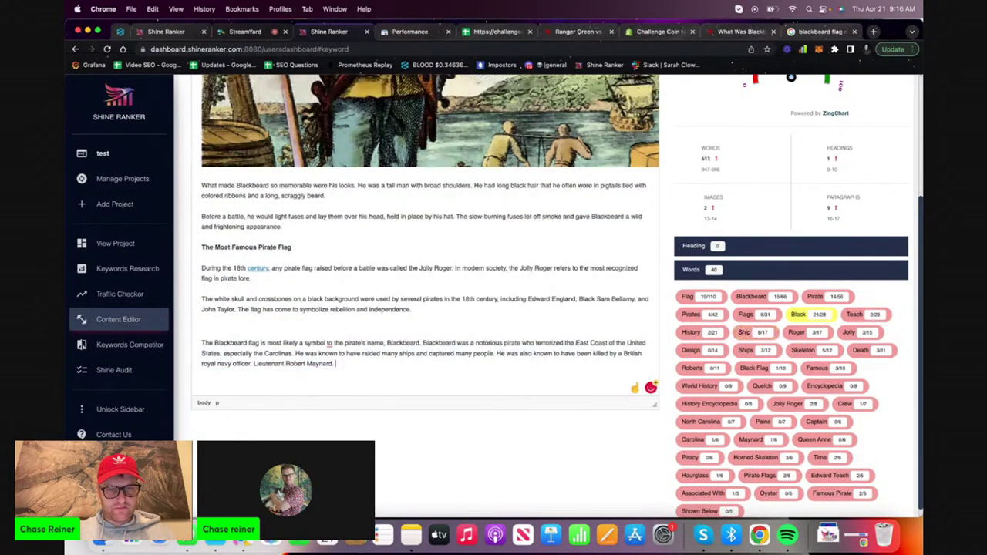
Move the paragraph below the Jolly Rogers paragraph and split it after its first sentence
left_click_drag(348, 371, 197, 341)
key("super+c")
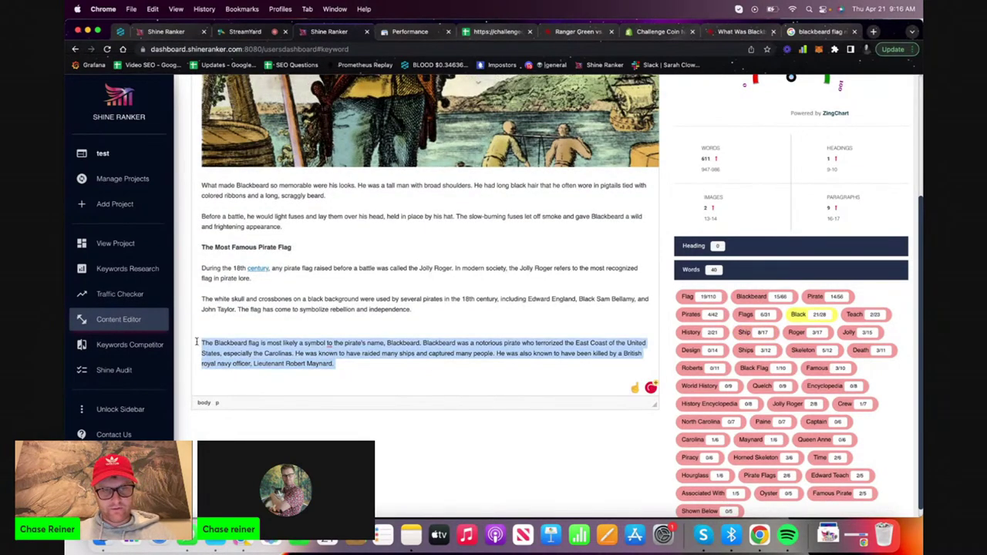
scroll(349, 266, "up", 15)
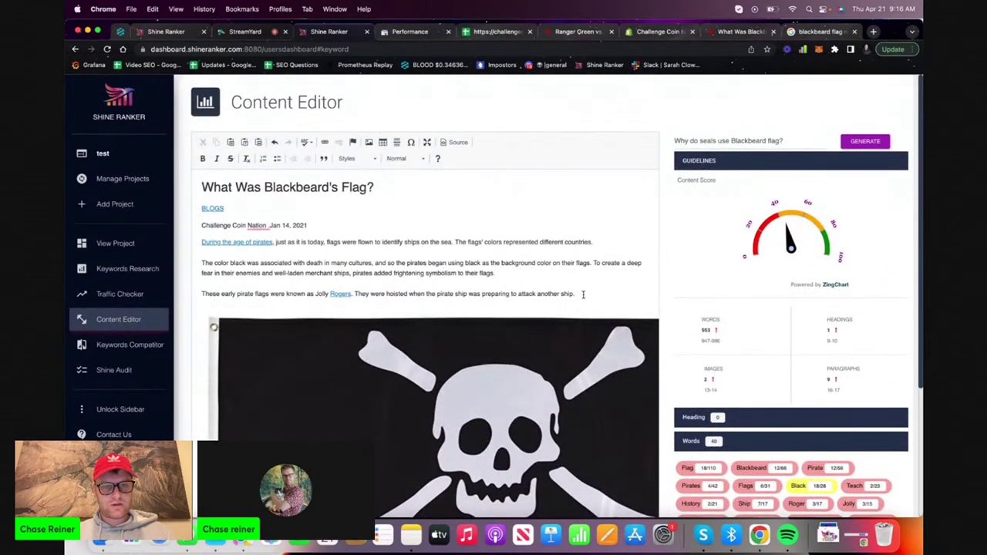
key("Return")
key("super+v")
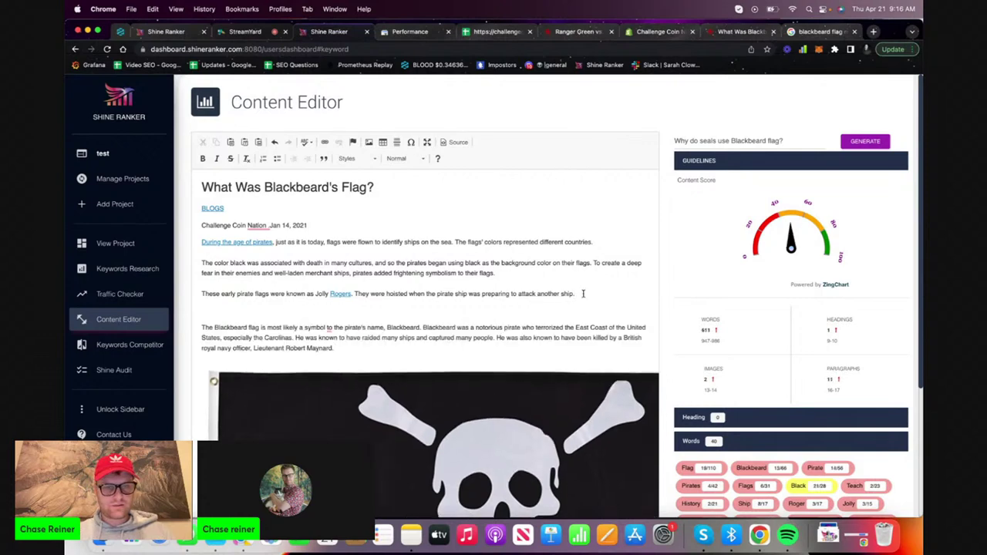
key("BackSpace")
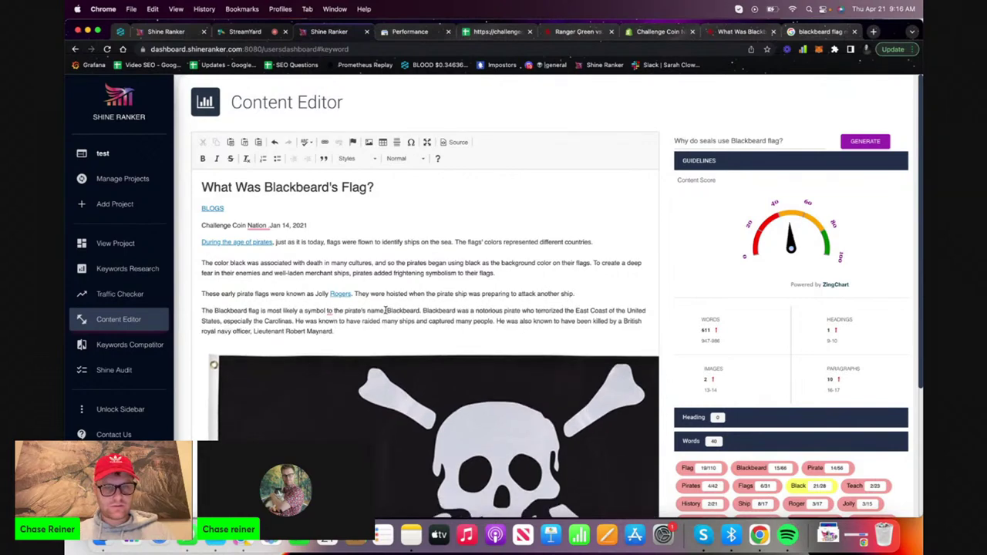
left_click(422, 311)
key("Return")
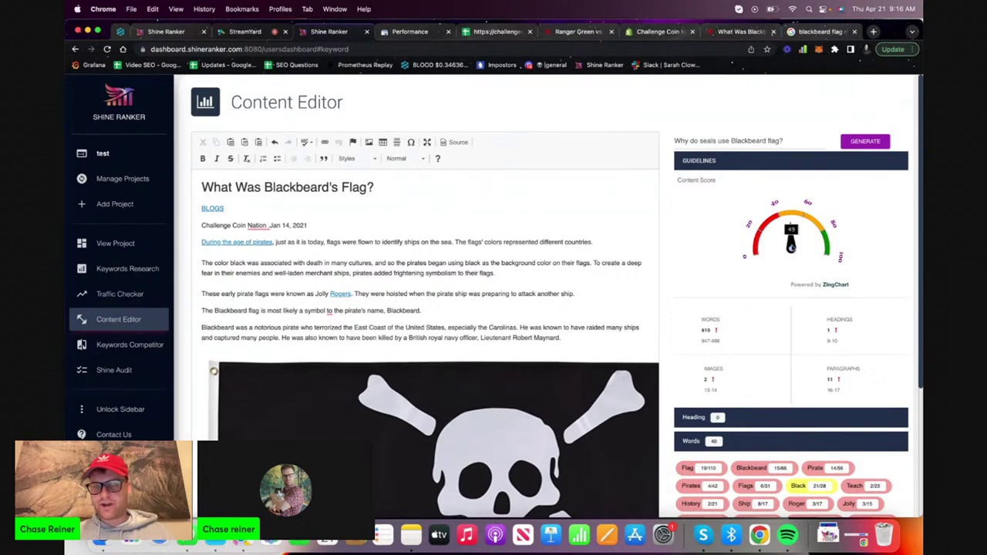
left_click(820, 31)
scroll(420, 345, "down", 10)
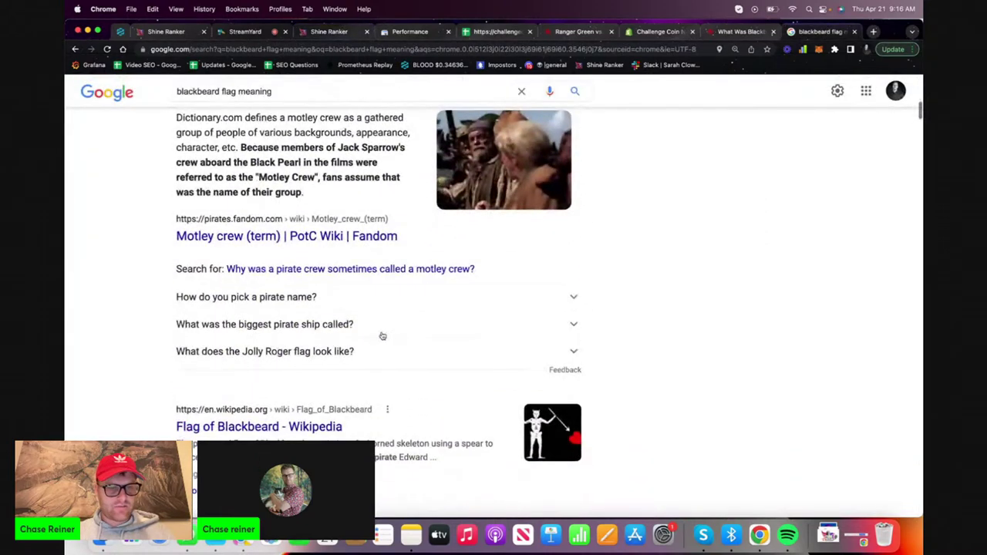
Expand and select the 'What was the biggest pirate ship called?' People also ask entry
left_click(382, 328)
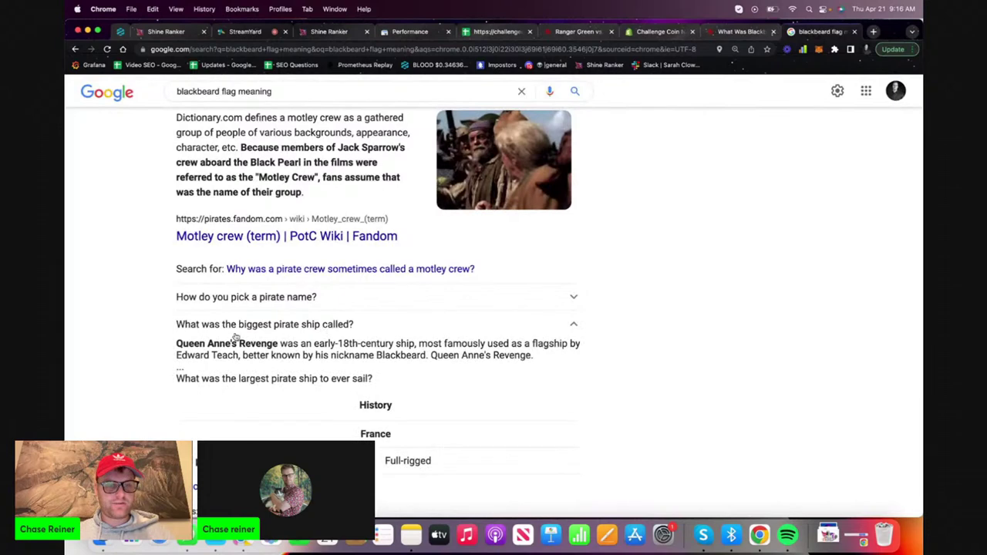
left_click_drag(159, 325, 352, 325)
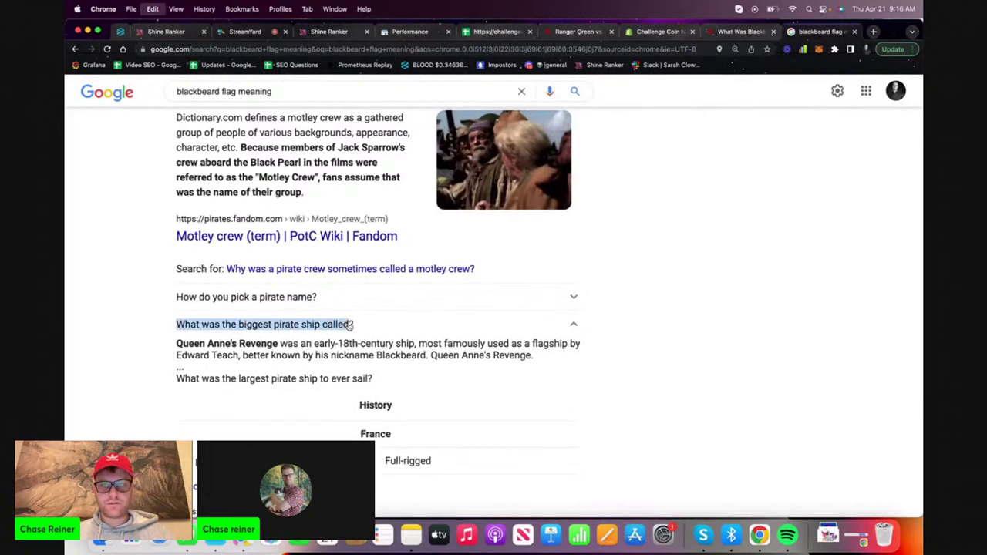
left_click(332, 32)
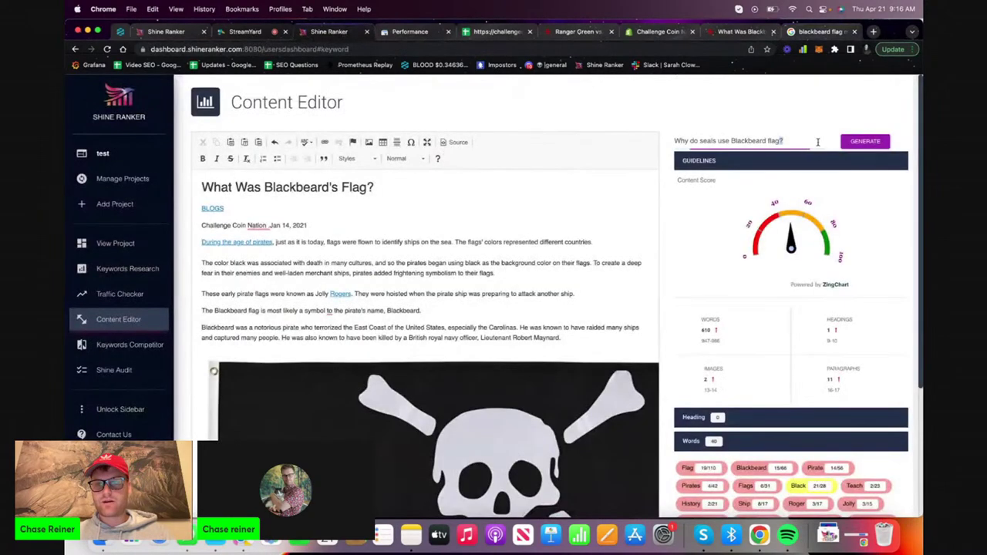
scroll(467, 317, "down", 10)
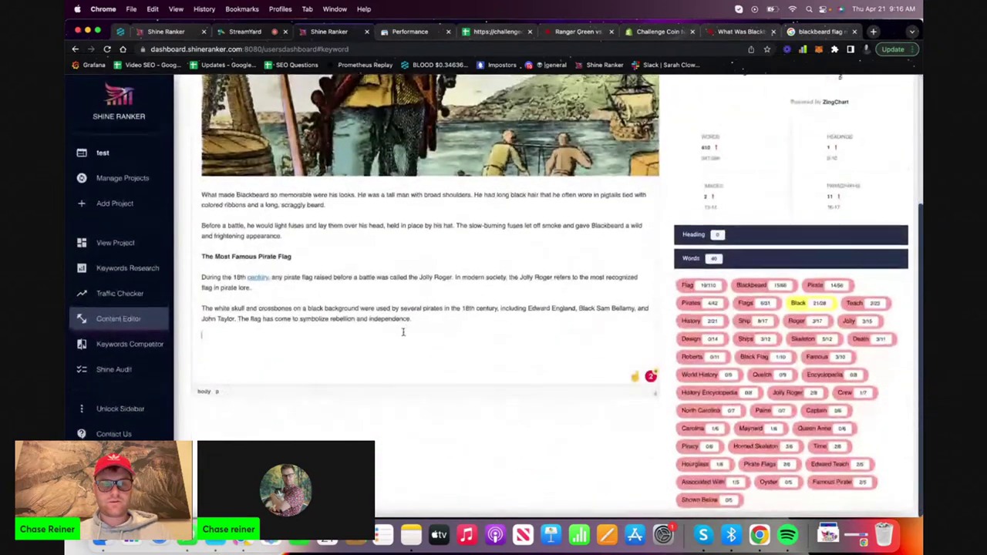
Type the question 'What was the biggest pirate ship called?' on the article's last line
left_click(404, 334)
type("What was")
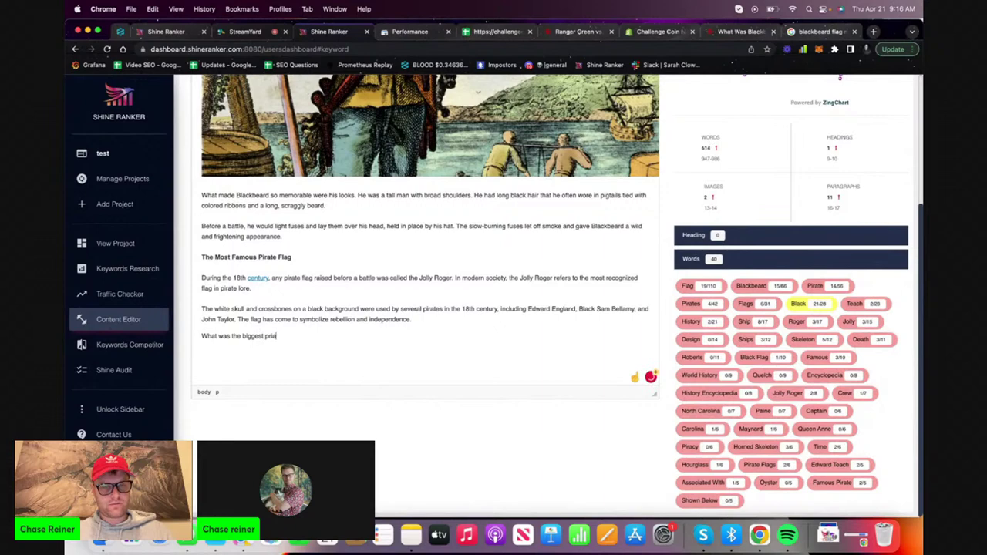
type(" the biggest pirate ship called")
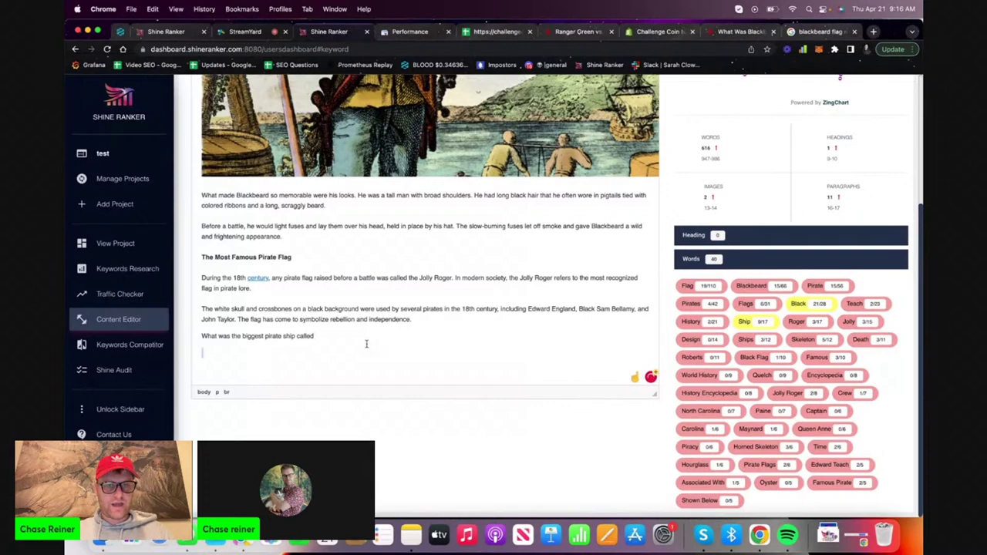
scroll(366, 344, "up", 4)
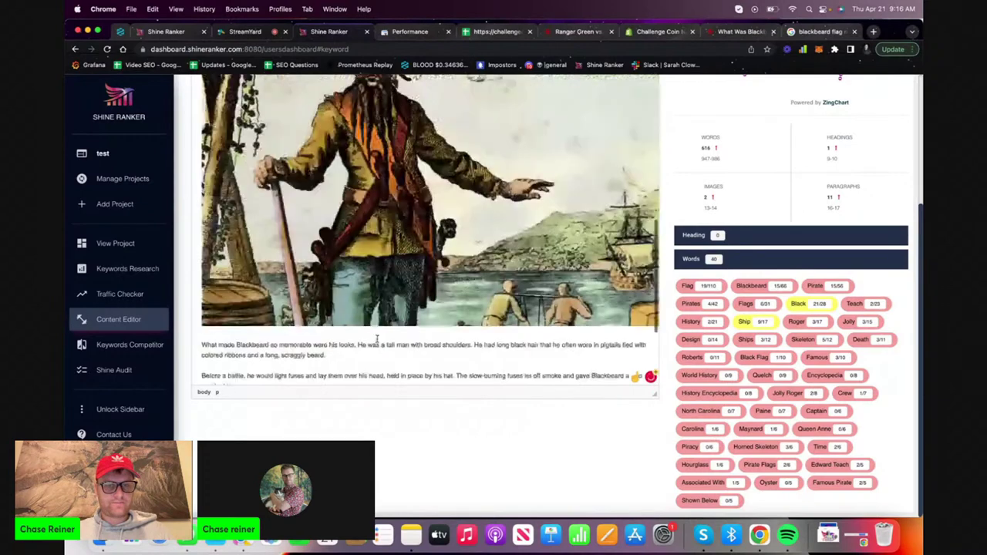
scroll(377, 339, "up", 10)
scroll(366, 284, "down", 10)
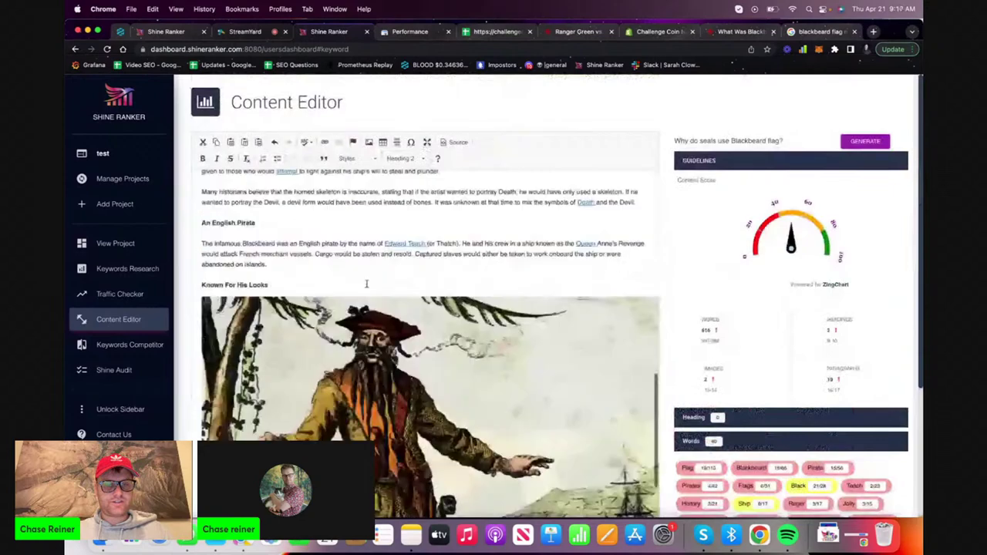
scroll(366, 283, "down", 5)
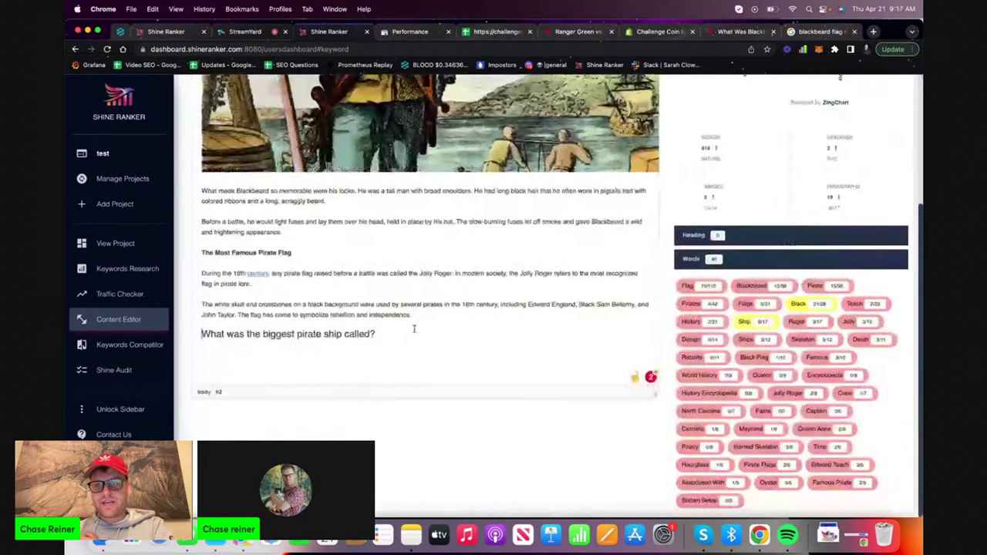
scroll(414, 329, "up", 10)
scroll(822, 157, "up", 5)
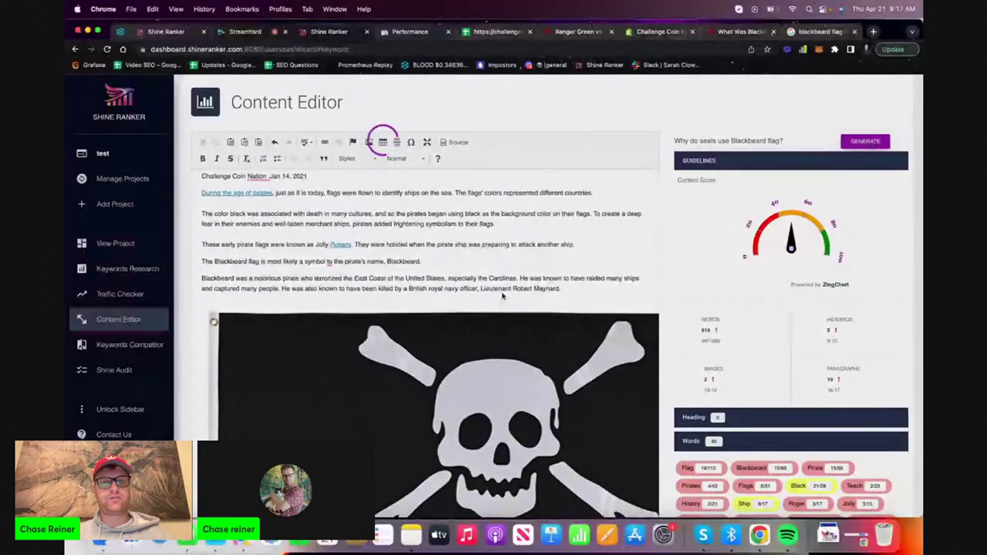
scroll(502, 295, "down", 10)
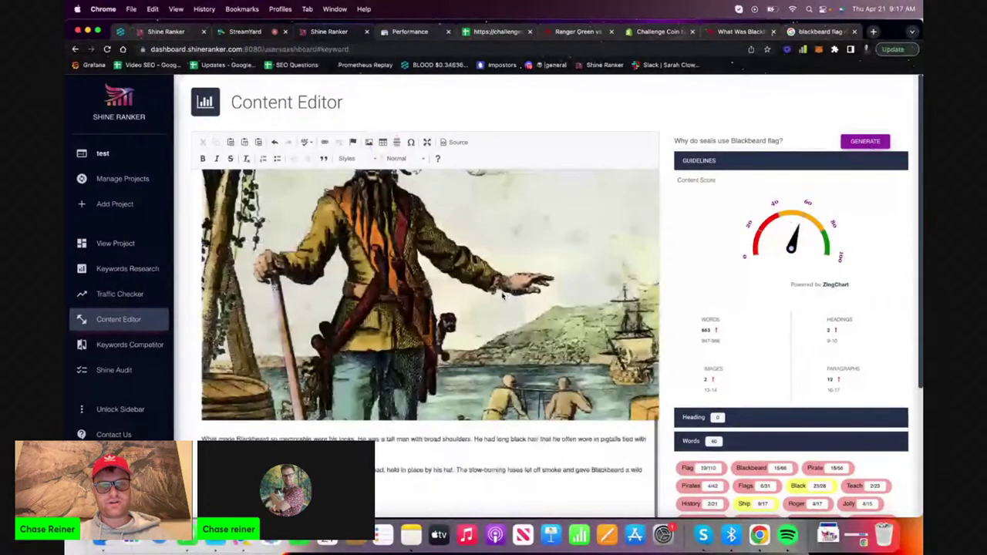
Generate content for the question, then delete the two unrelated generated paragraphs
left_click(867, 143)
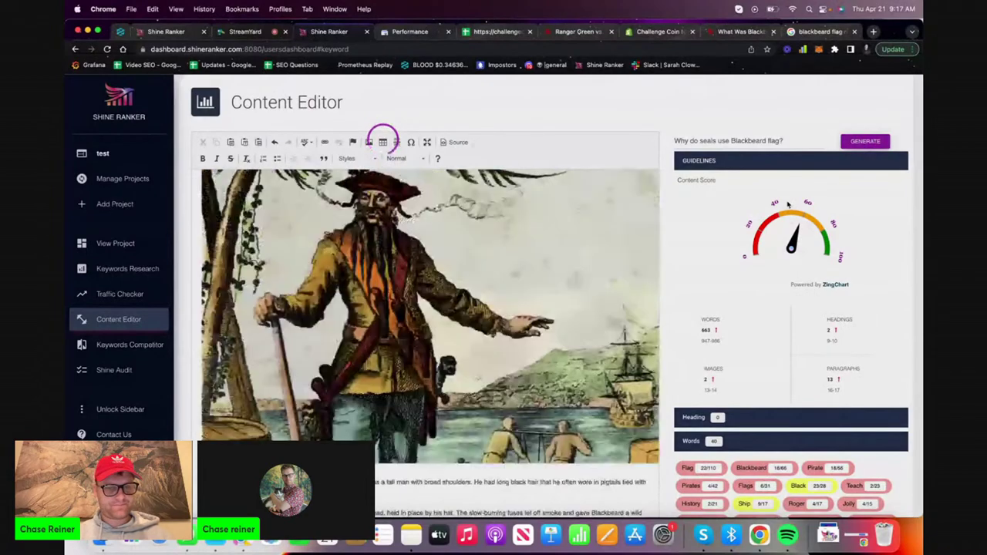
scroll(626, 299, "down", 5)
scroll(626, 300, "up", 1)
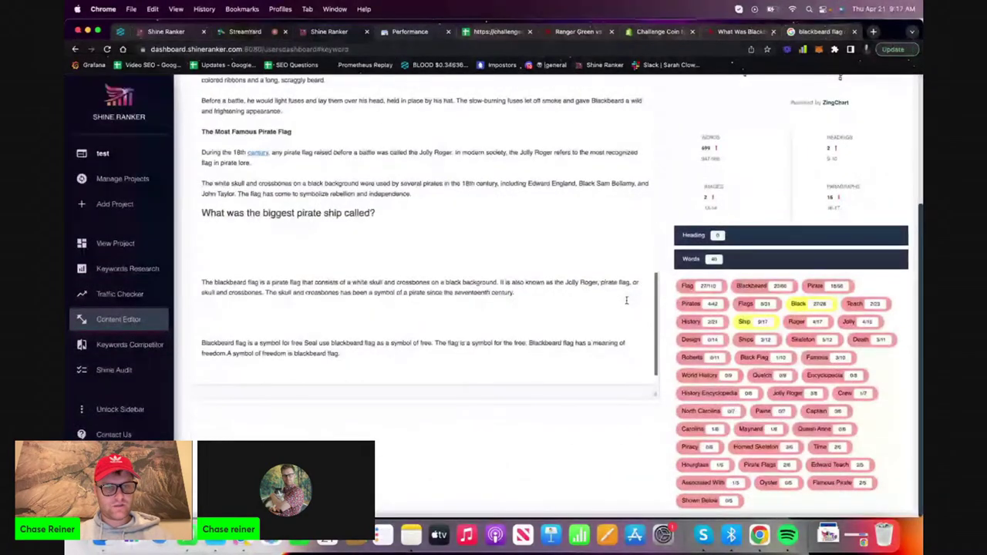
triple_click(512, 363)
key("BackSpace")
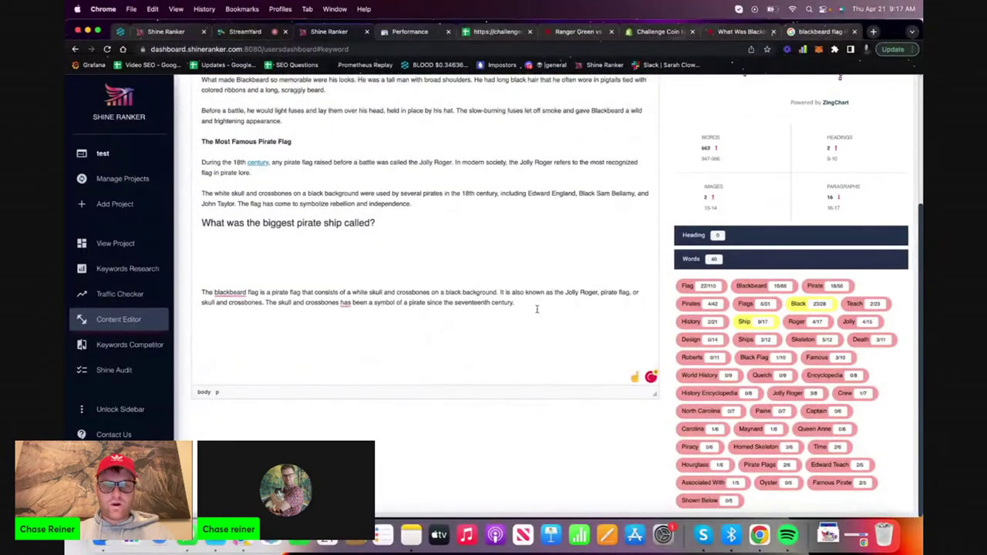
left_click_drag(544, 304, 259, 269)
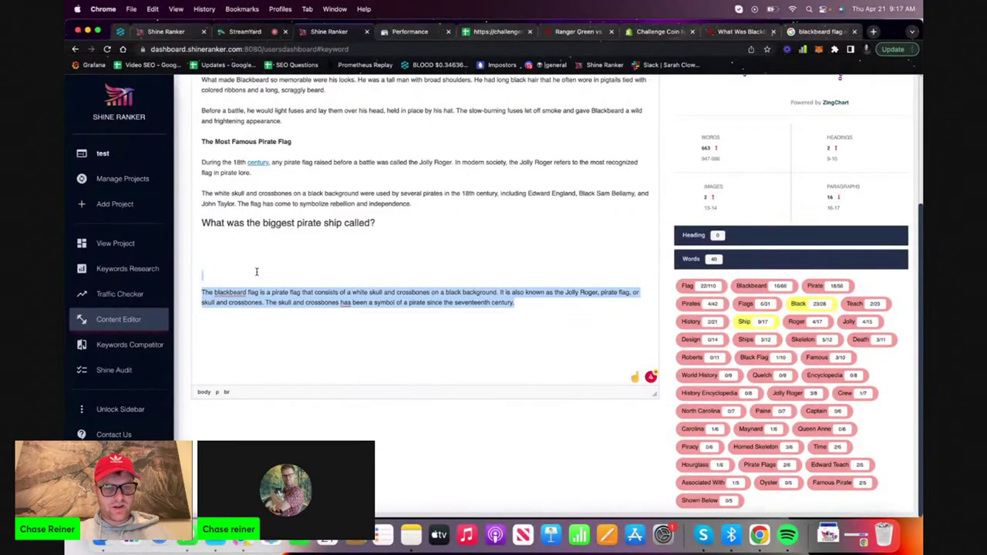
key("BackSpace")
scroll(325, 275, "up", 10)
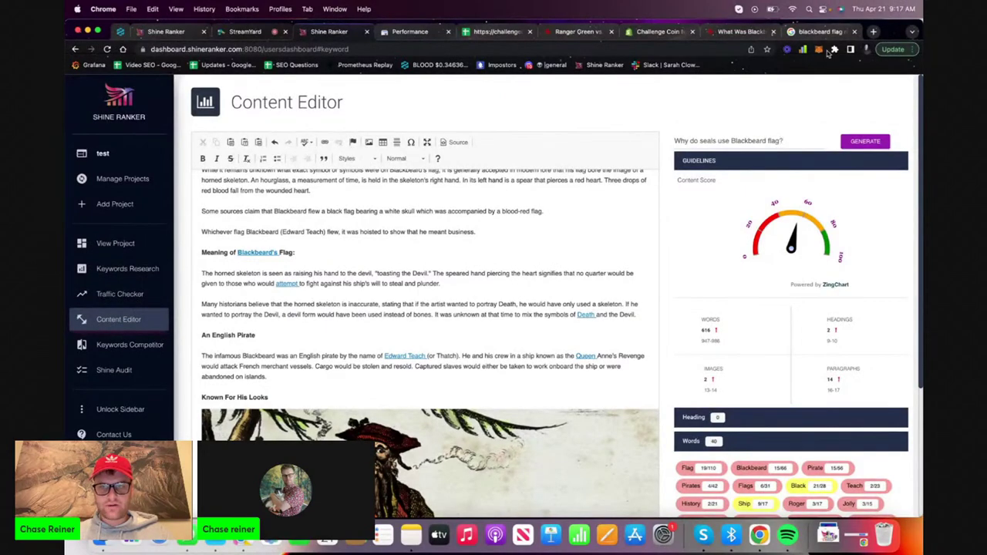
Generate an answer about Queen Anne's Revenge for the biggest pirate ship heading and paste it in
scroll(463, 309, "down", 5)
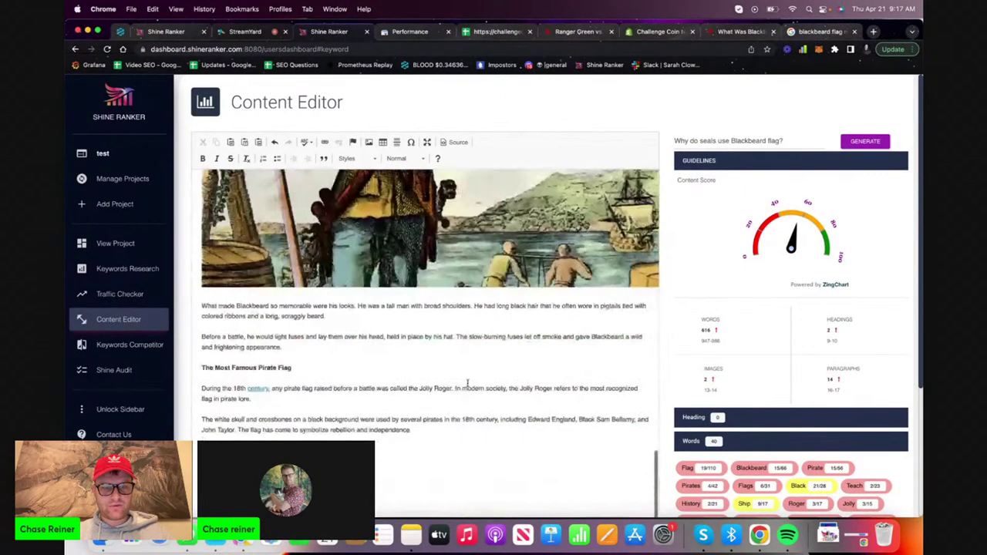
left_click(783, 141)
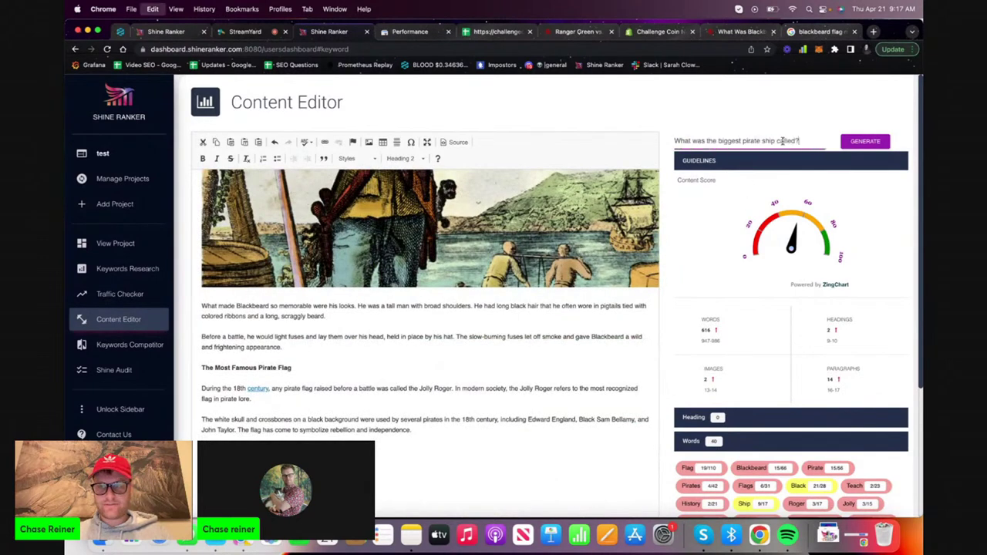
left_click(875, 142)
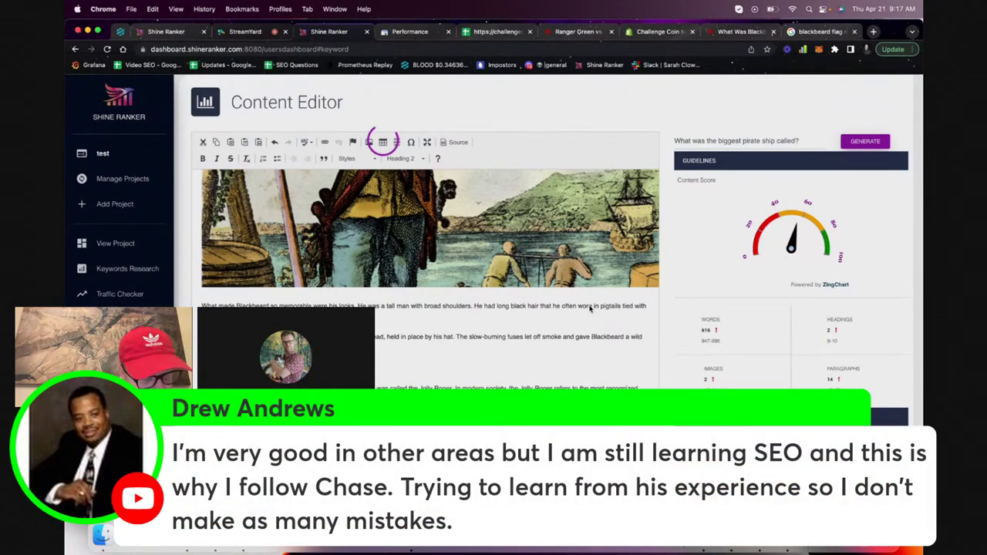
key("cmd+v")
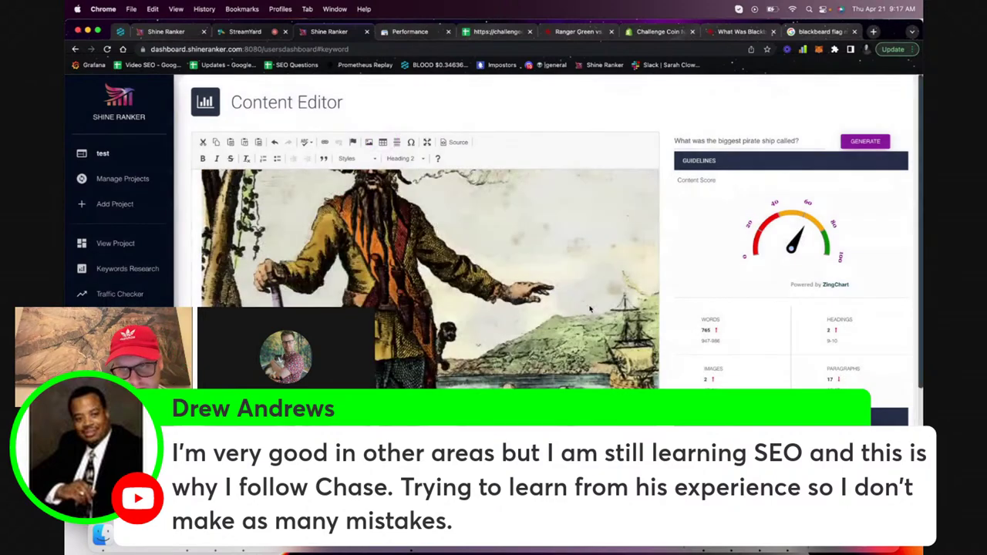
Trim the unwanted lines and the leftover empty paragraph from the generated answer
scroll(590, 308, "down", 10)
mouse_move(791, 225)
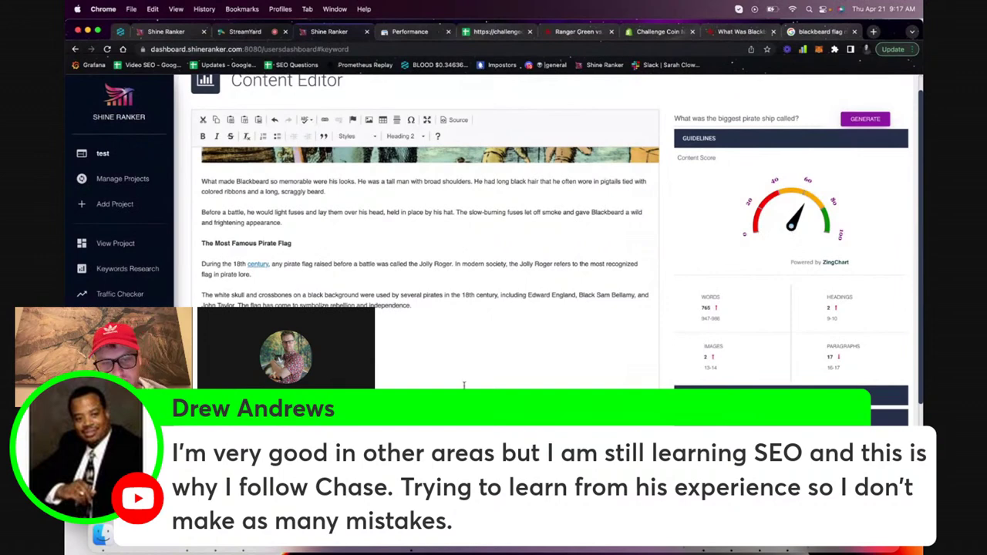
scroll(791, 225, "down", 3)
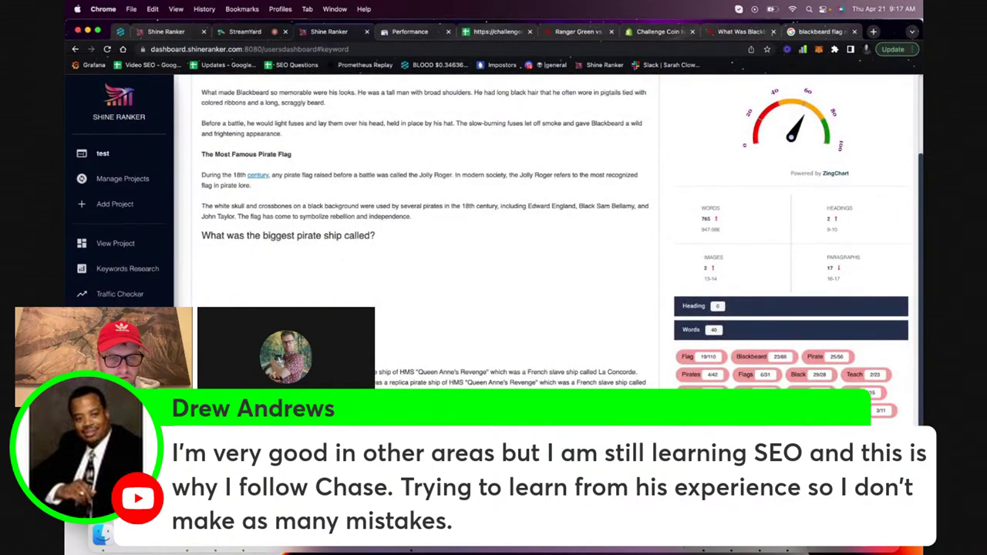
scroll(431, 231, "up", 3)
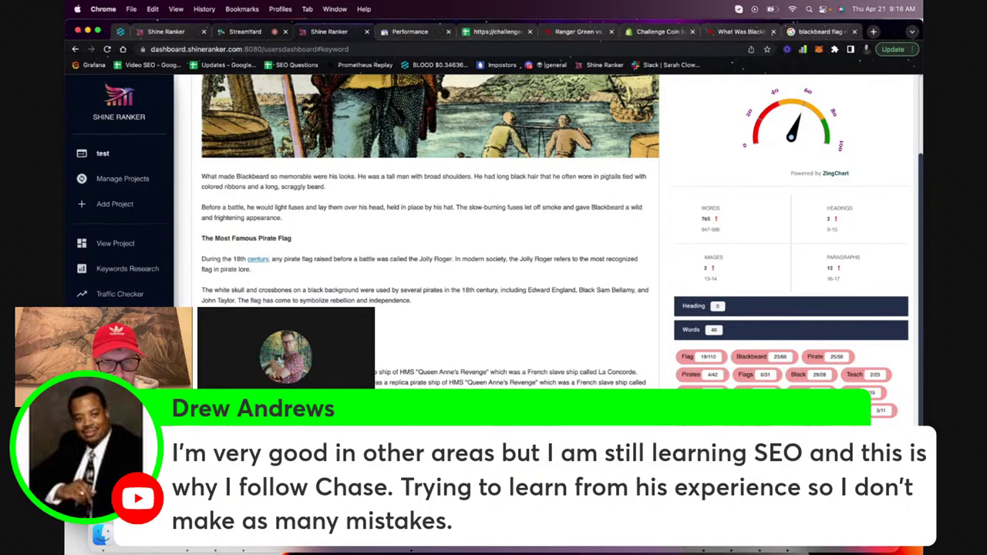
key("ctrl+z")
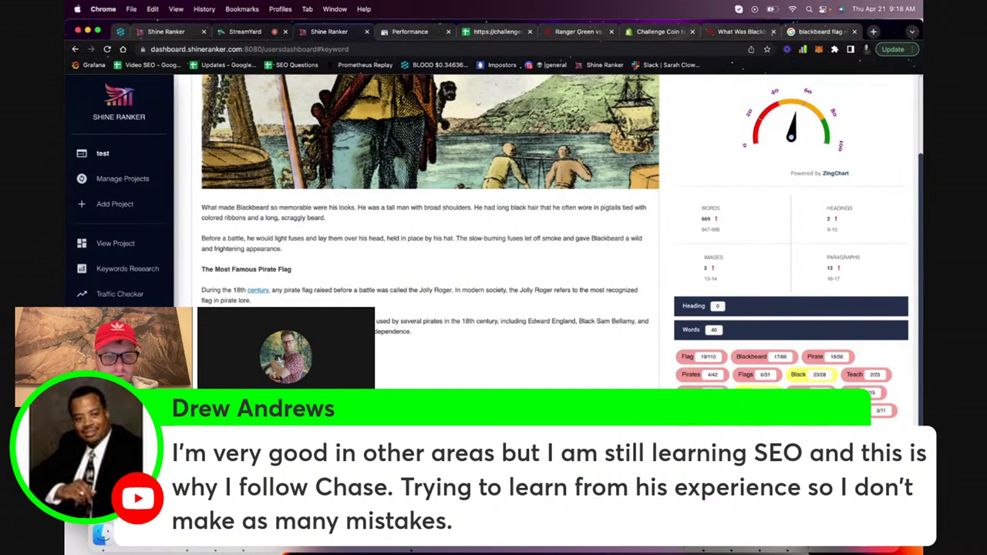
key("ctrl+z")
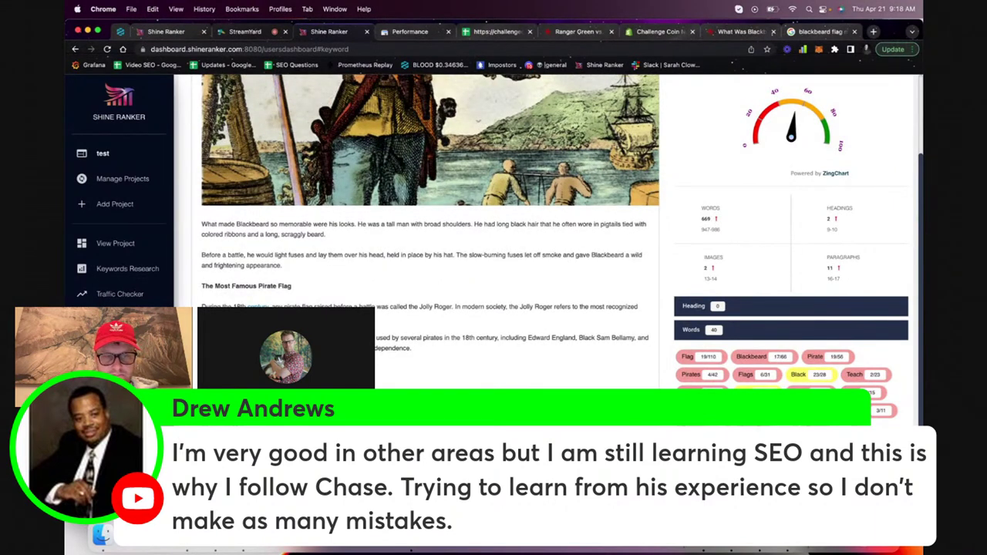
Undo the last article change, read the Flying Dutchman answer in Google, and return to the editor
key("ctrl+z")
left_click(799, 31)
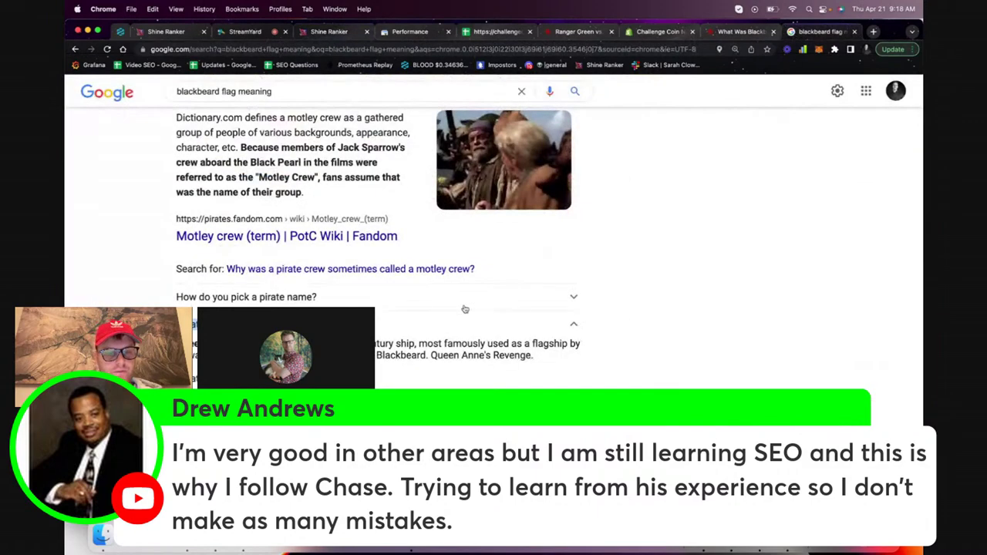
scroll(462, 309, "down", 5)
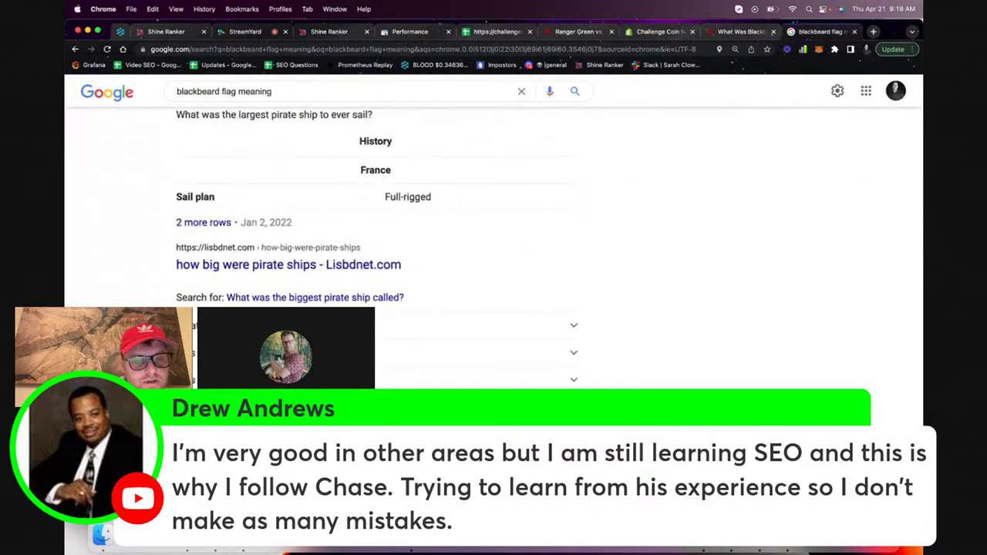
scroll(550, 245, "down", 1)
left_click(308, 332)
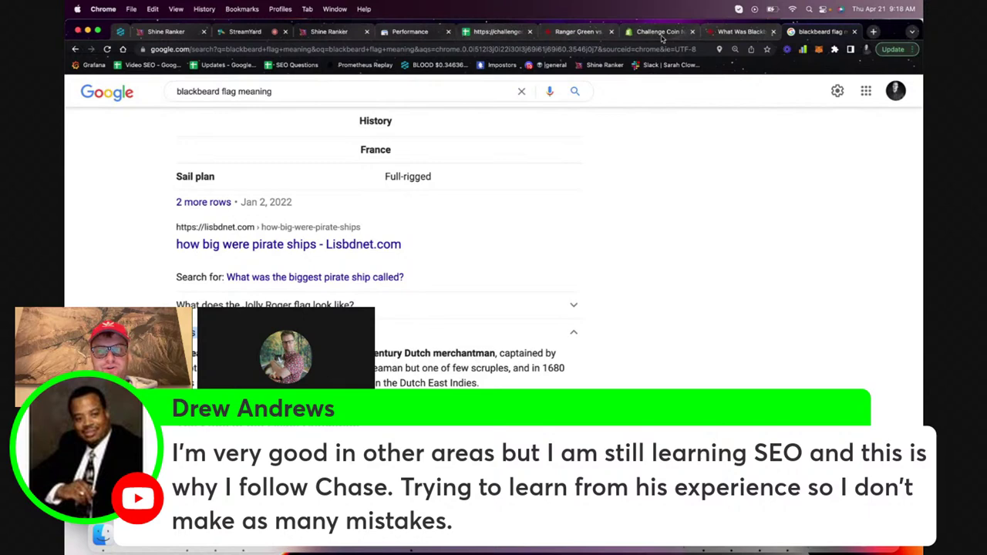
left_click(329, 32)
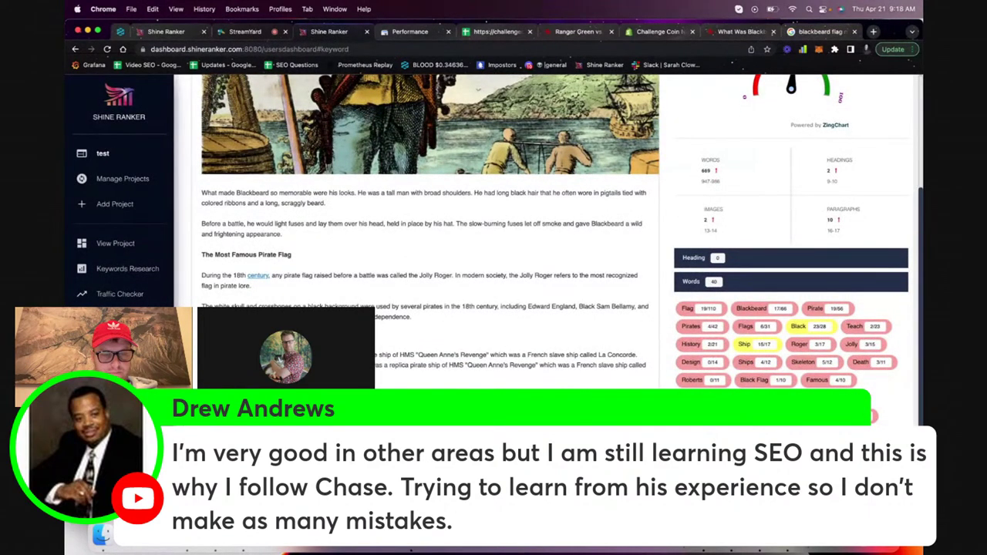
Format the new question line as Heading 2
scroll(408, 161, "up", 10)
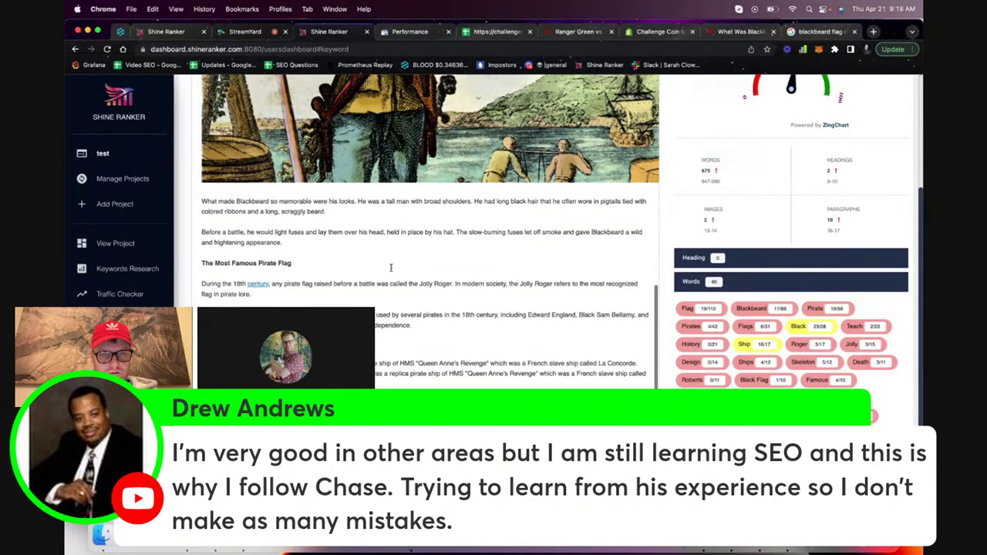
left_click(408, 159)
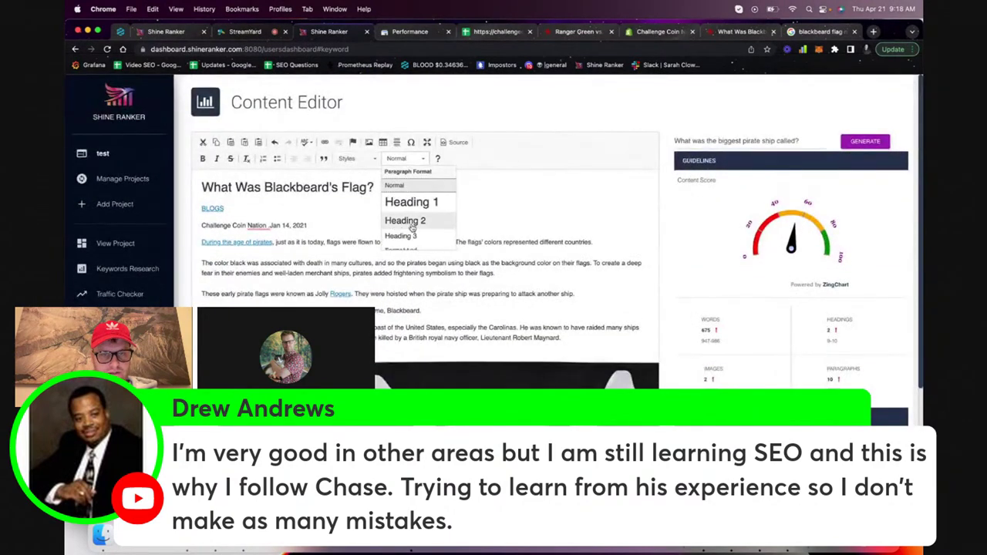
left_click(412, 228)
Remove the empty line from the generated Flying Dutchman answer
scroll(384, 326, "down", 8)
scroll(383, 326, "down", 5)
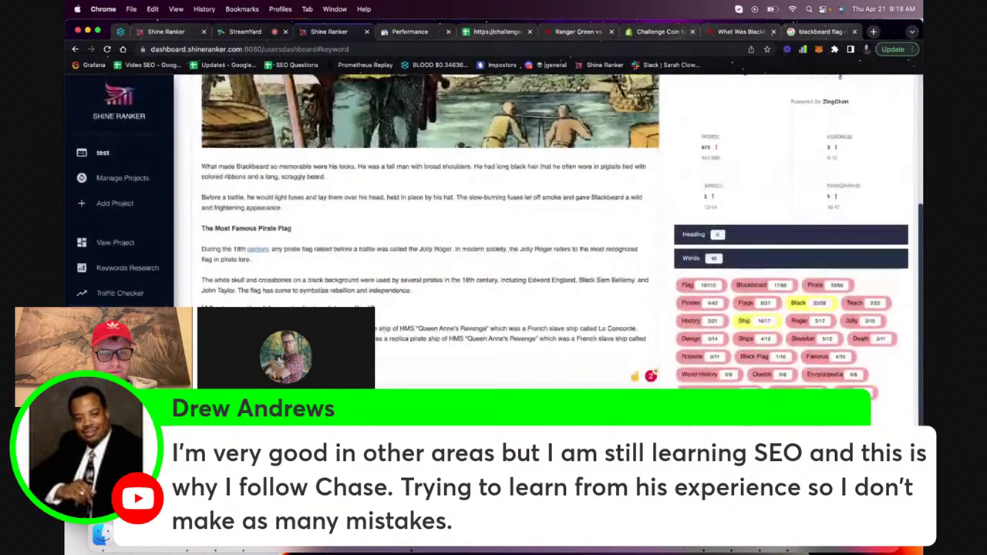
scroll(700, 248, "up", 7)
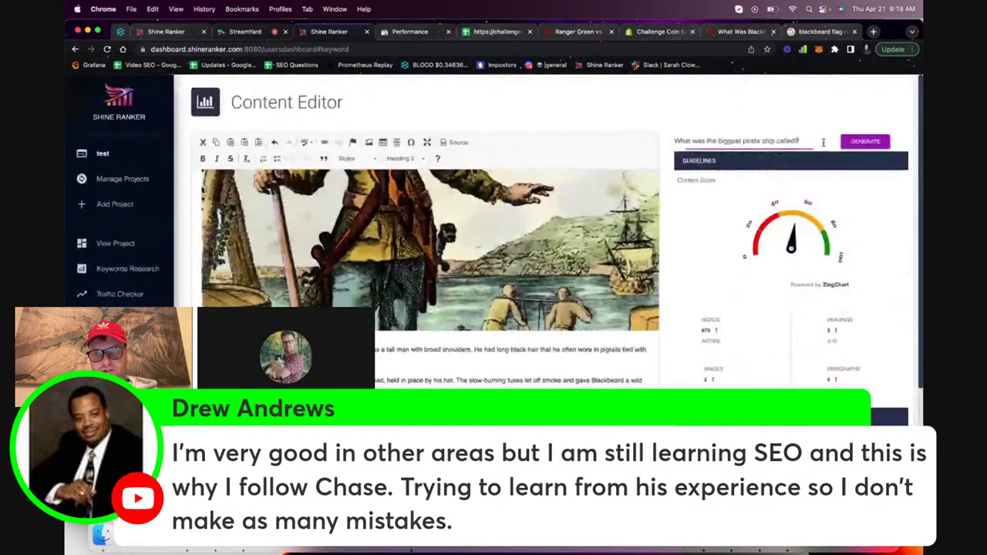
scroll(815, 310, "down", 1)
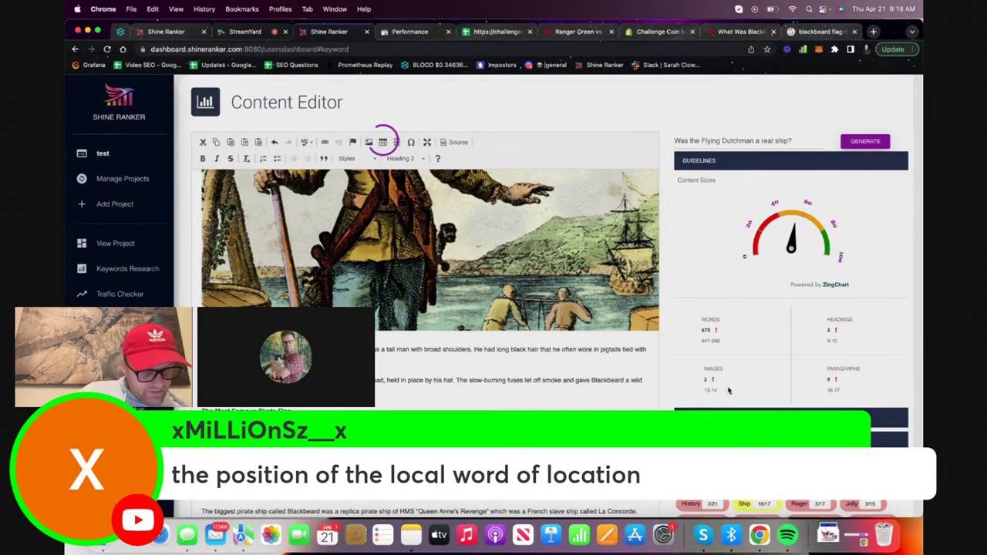
scroll(493, 293, "down", 5)
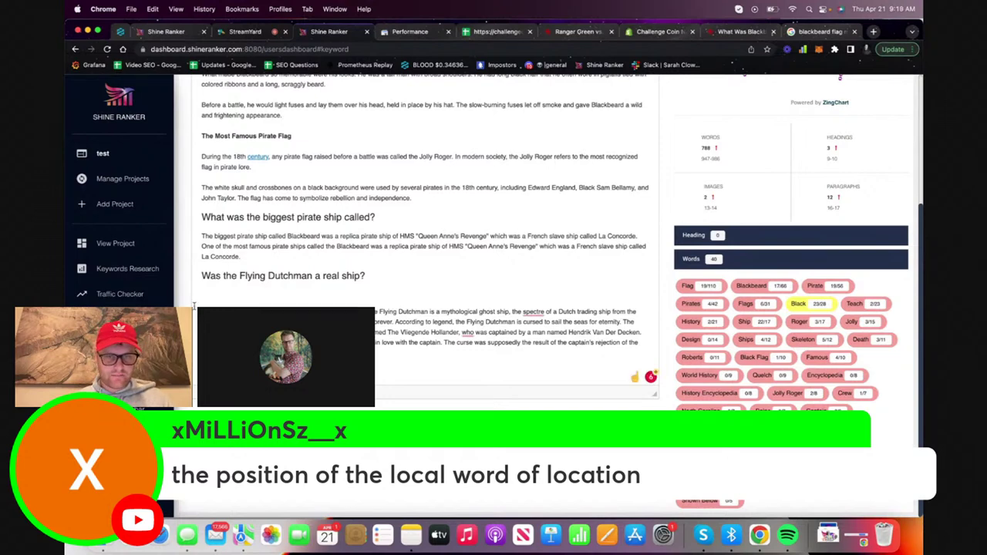
key("super+z")
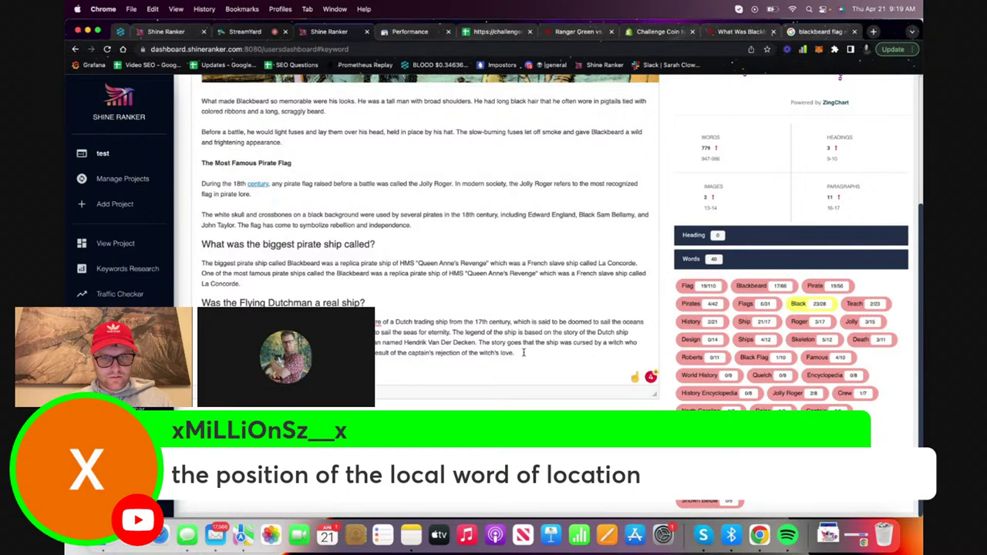
Search the article for the word 'love' and check the end of the Flying Dutchman answer
key("super+f")
type("love")
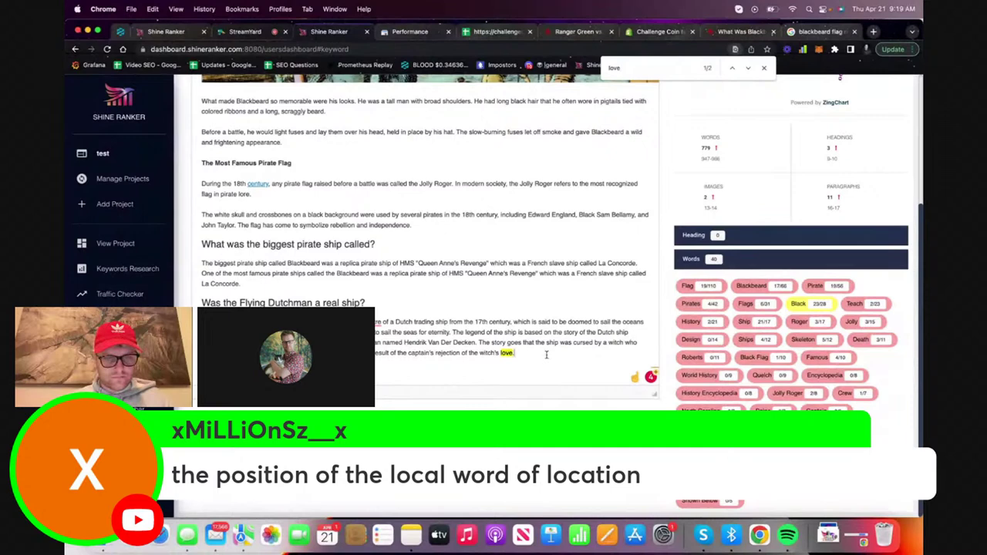
left_click_drag(546, 355, 420, 357)
left_click(420, 356)
left_click(763, 68)
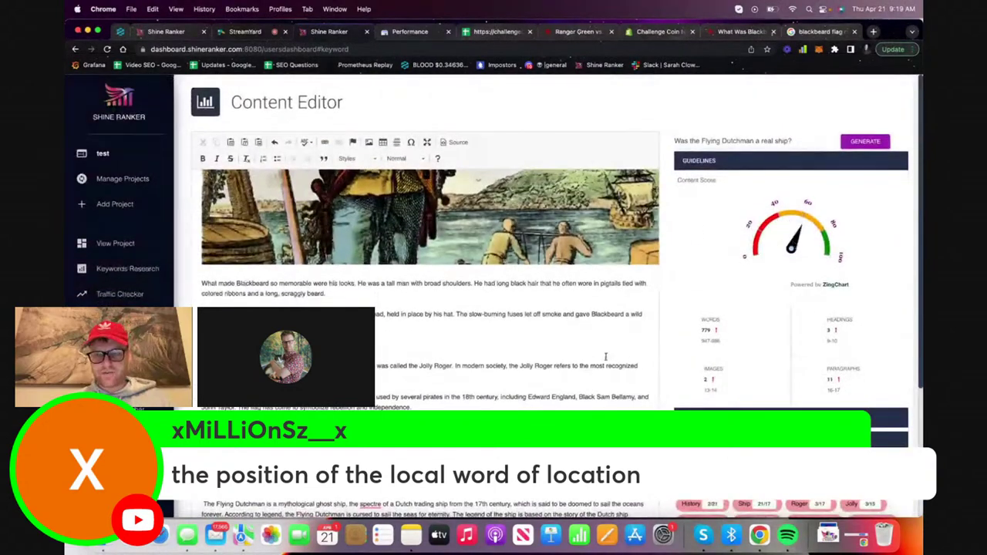
Look over the Google results, original Blackbeard's flag post and Ranger Green article, then return to the editor
scroll(582, 379, "down", 10)
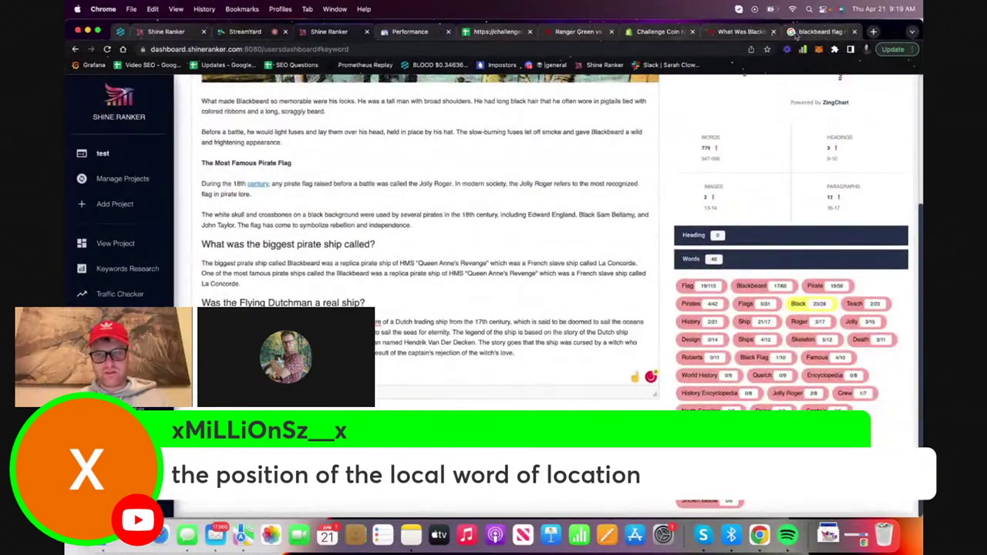
left_click(806, 32)
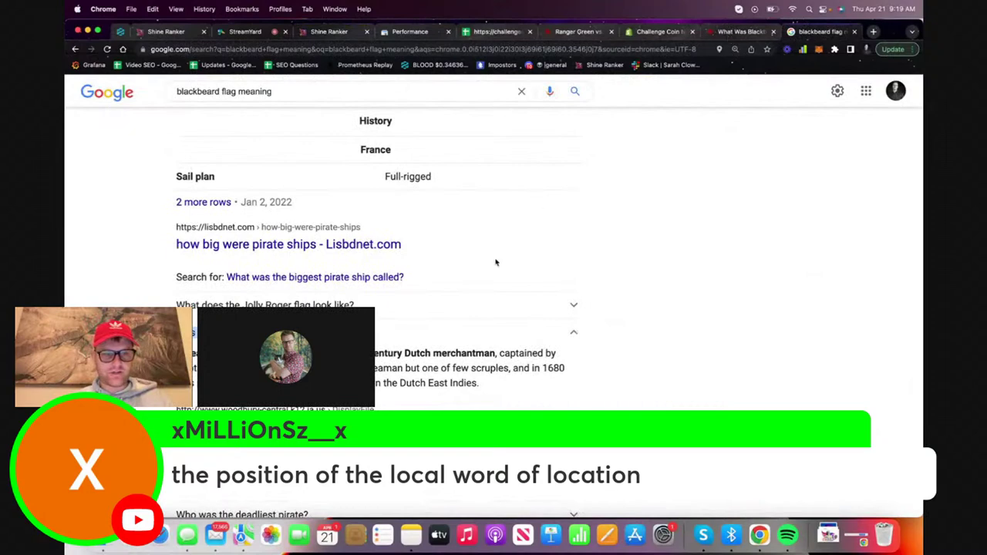
scroll(496, 262, "down", 5)
left_click(727, 32)
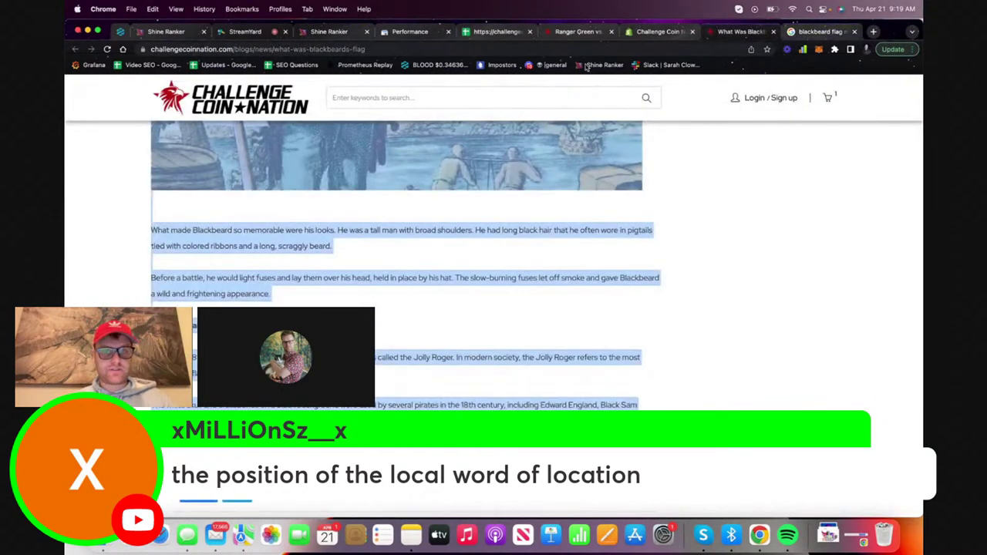
left_click(580, 32)
left_click(329, 32)
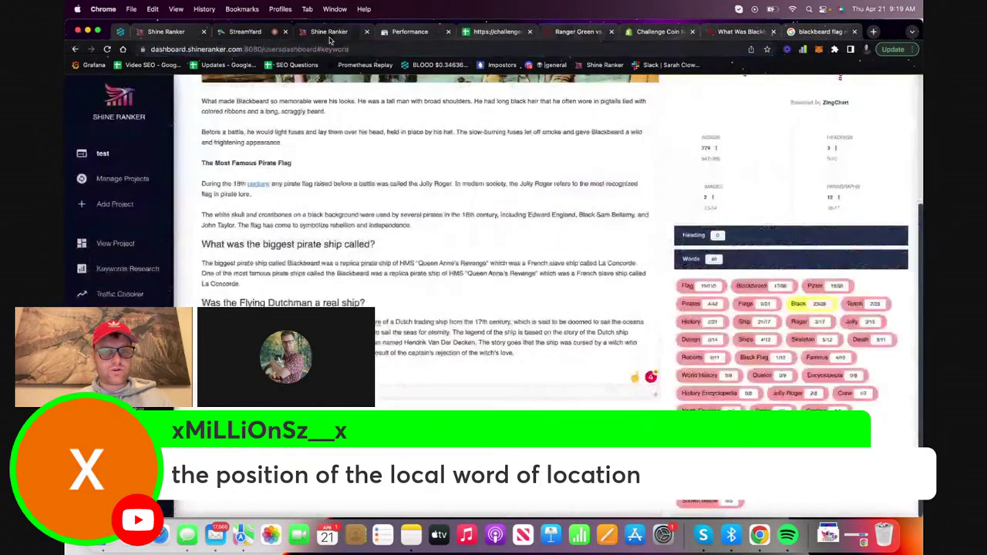
Copy both new question sections with their answers and go to copyscape.com in a new tab
left_click_drag(534, 360, 191, 270)
key("super+c")
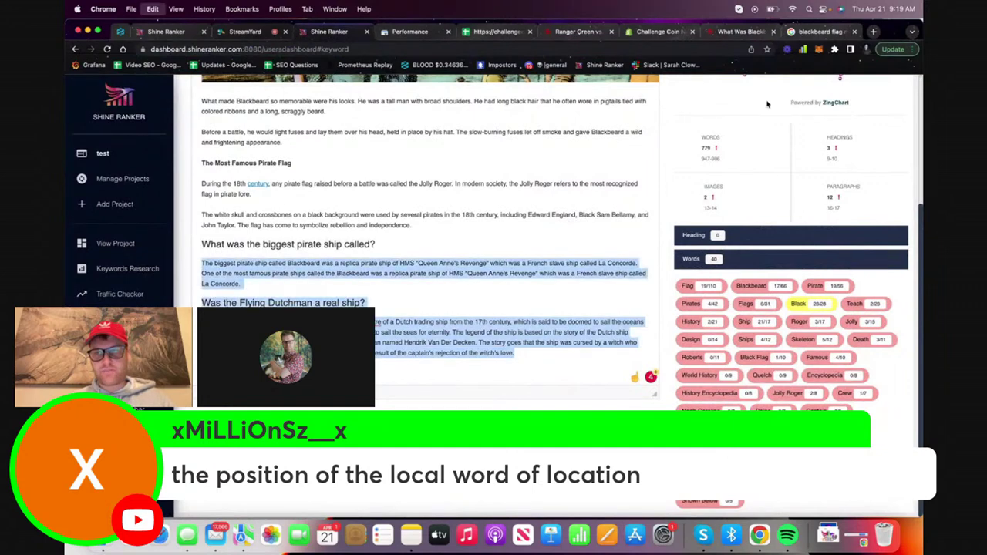
left_click(873, 31)
type("copy")
key("Return")
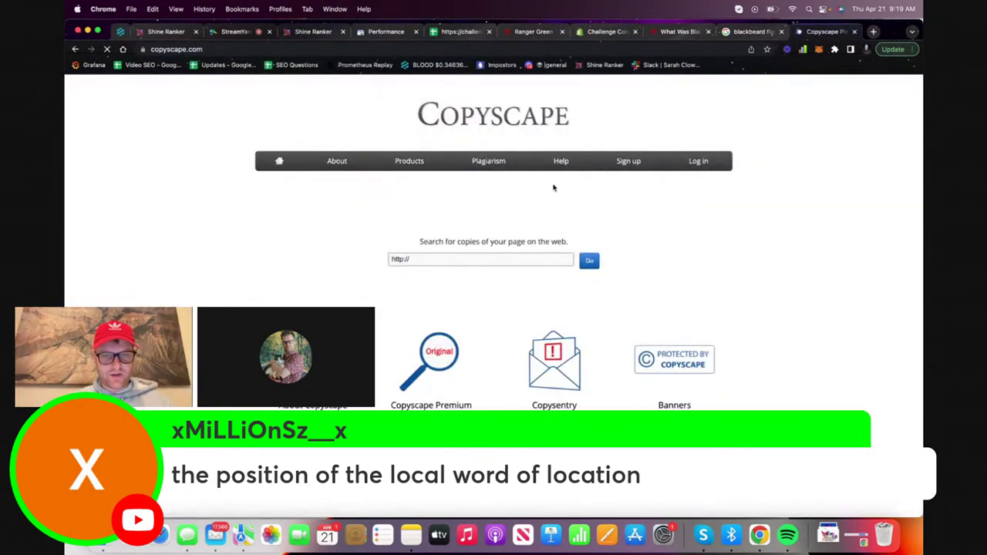
Log in to Copyscape with the saved username and the account password
mouse_move(528, 159)
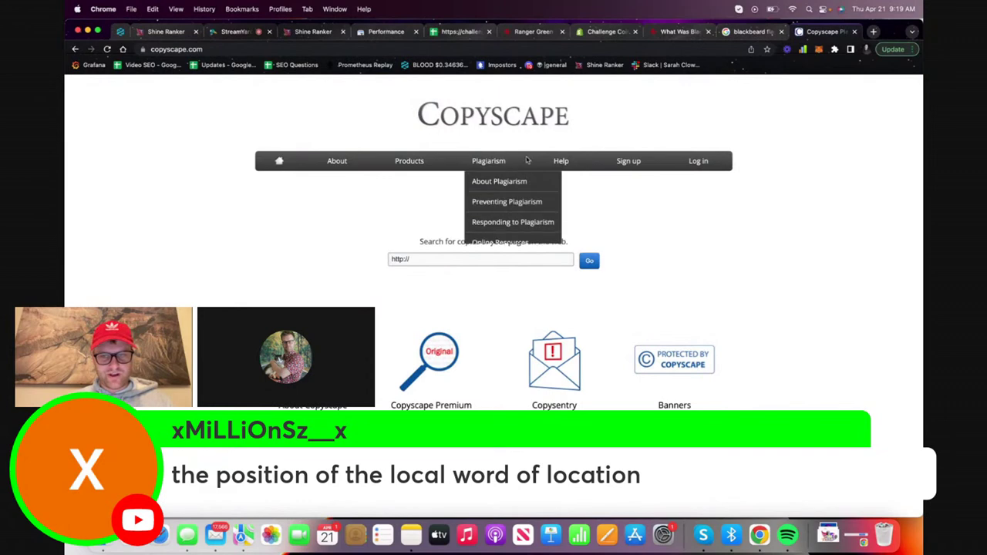
left_click(694, 160)
left_click(502, 232)
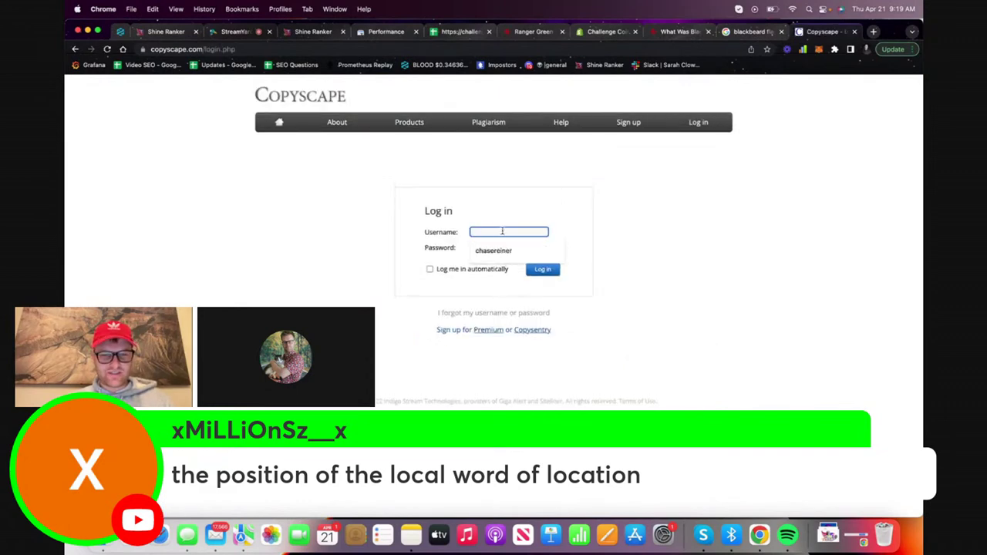
left_click(494, 250)
left_click(473, 247)
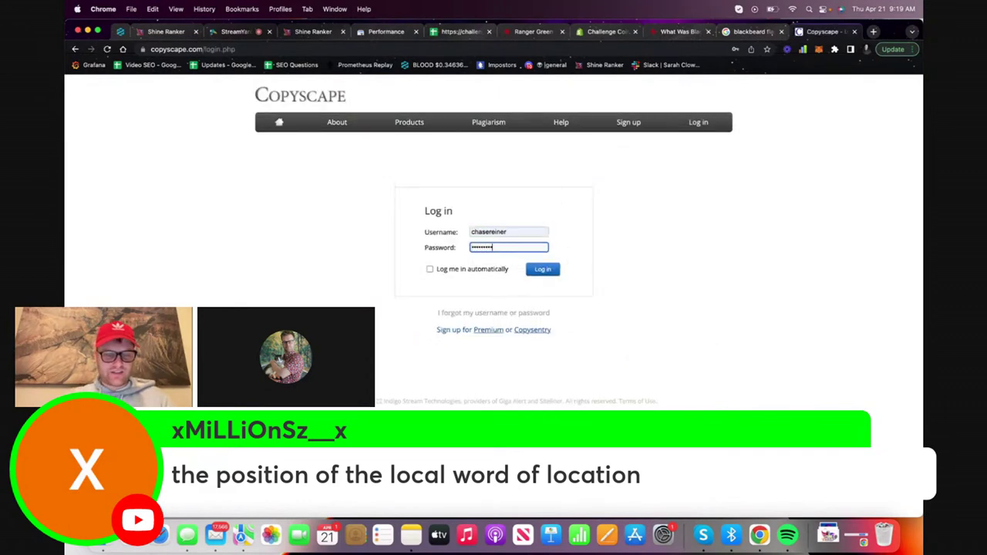
key("Return")
Run a Premium Search on the pasted answers, then go back to the Google results
key("ctrl+v")
left_click(513, 325)
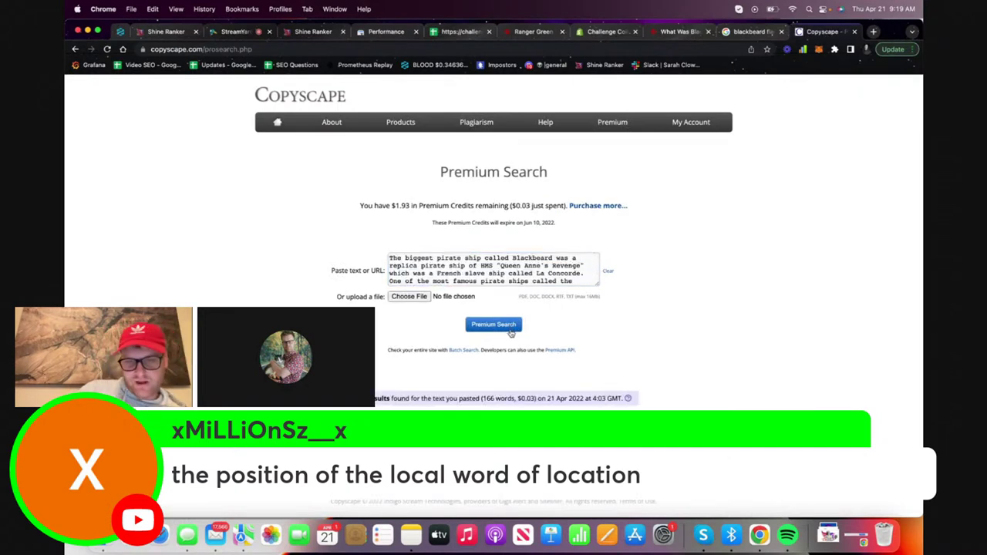
left_click(313, 32)
left_click(748, 31)
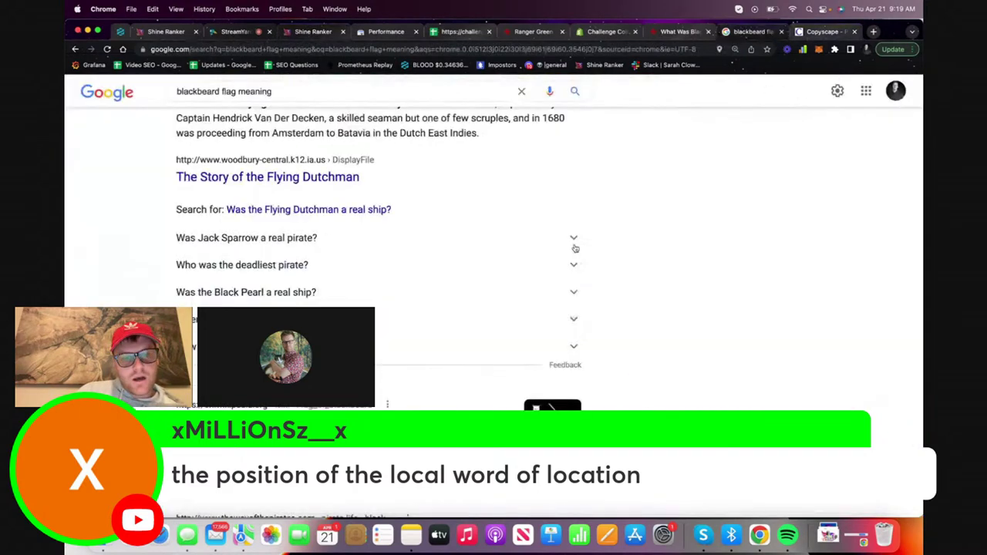
Expand the 'How many ghost ships are in the ocean?' question in Google and return to the editor
scroll(573, 249, "down", 5)
scroll(572, 252, "up", 5)
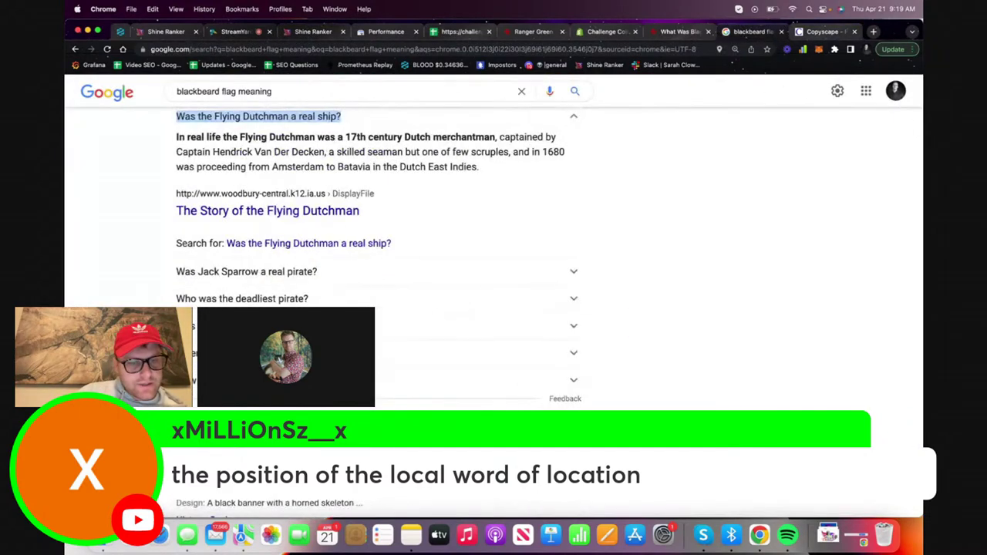
left_click(572, 379)
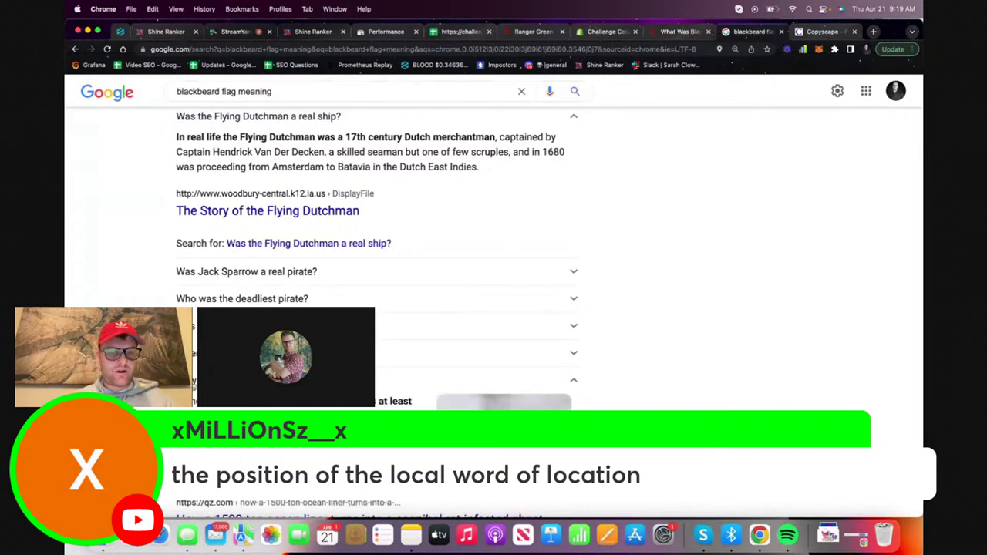
left_click(313, 32)
Add 'How many ghost ships are in the ocean?' as a Heading 2 after the last answer
left_click(574, 349)
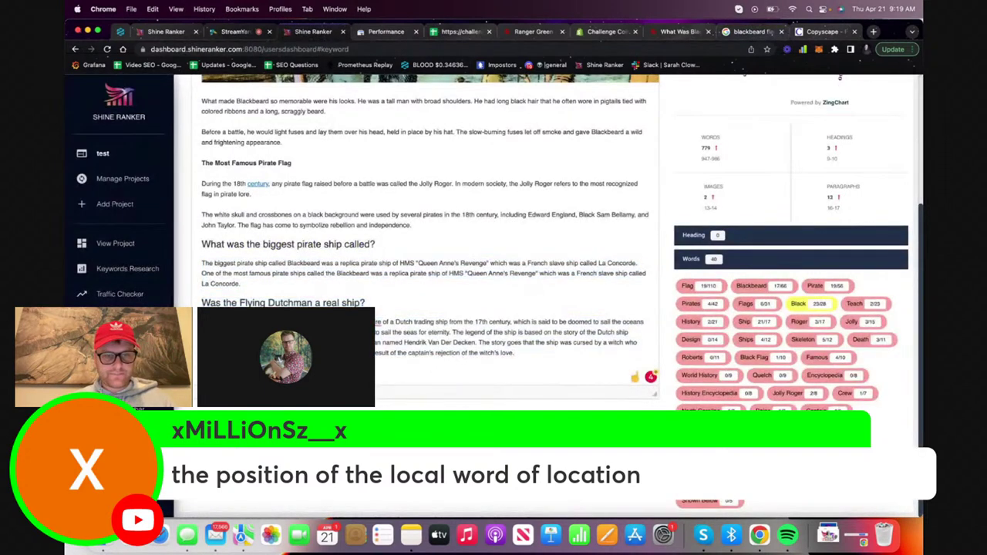
scroll(433, 244, "up", 10)
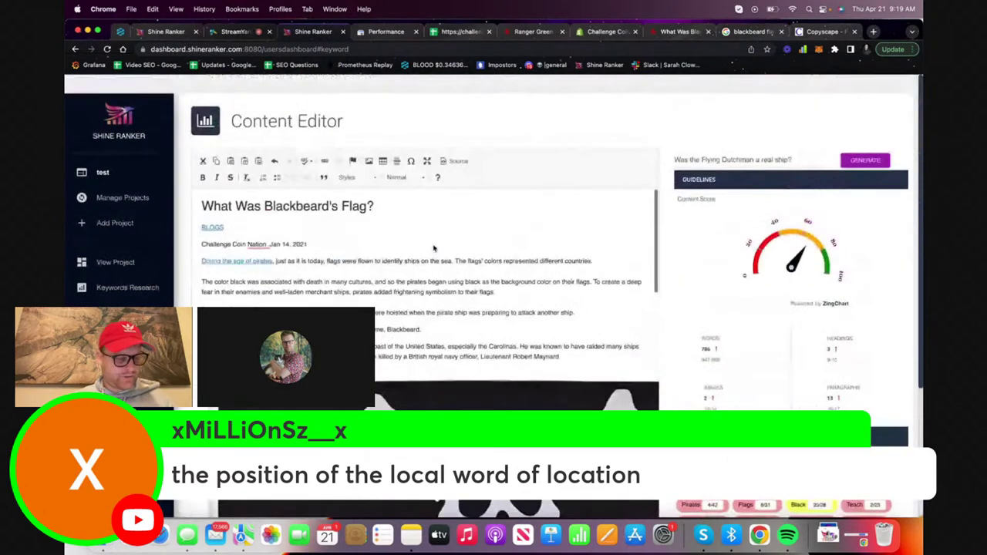
left_click(396, 158)
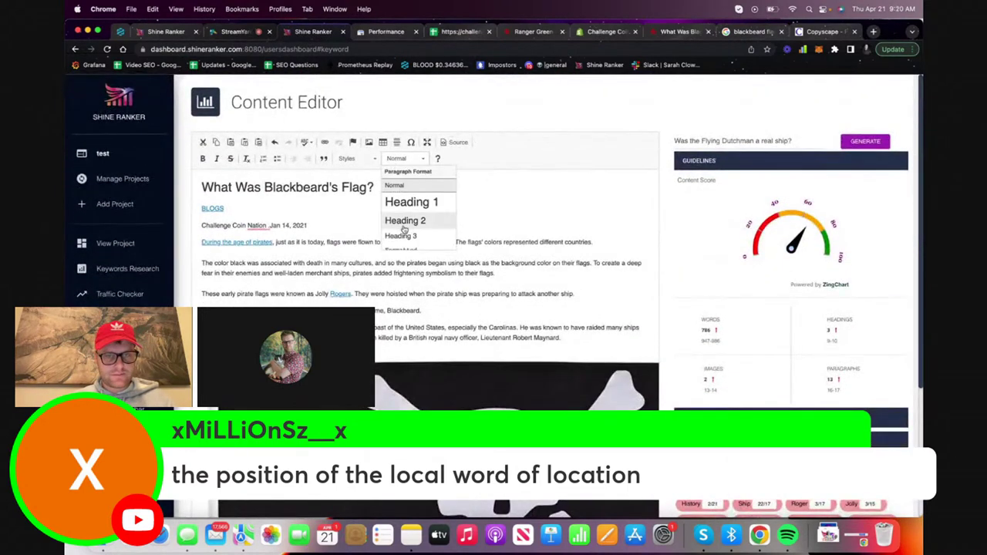
left_click(405, 203)
scroll(400, 305, "down", 10)
scroll(400, 305, "down", 4)
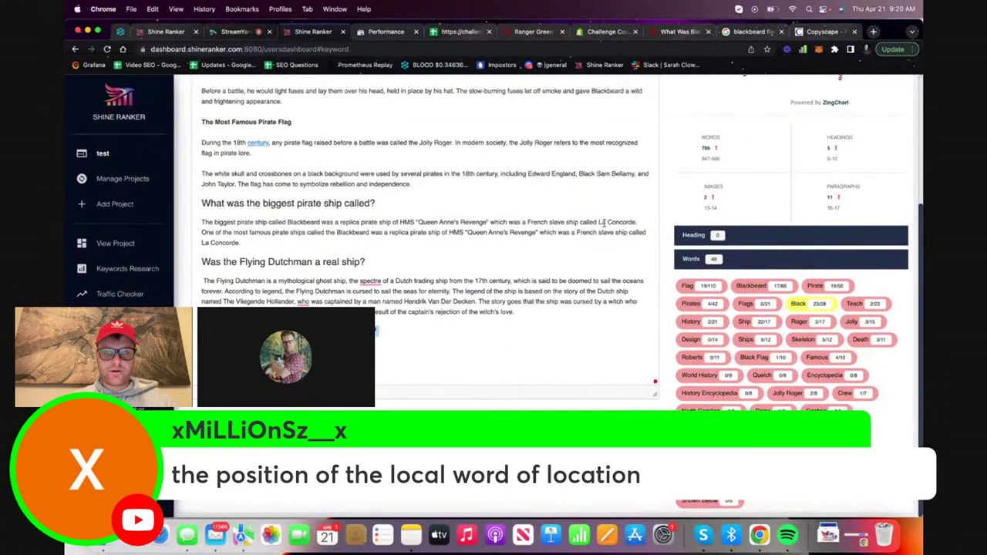
scroll(604, 222, "up", 10)
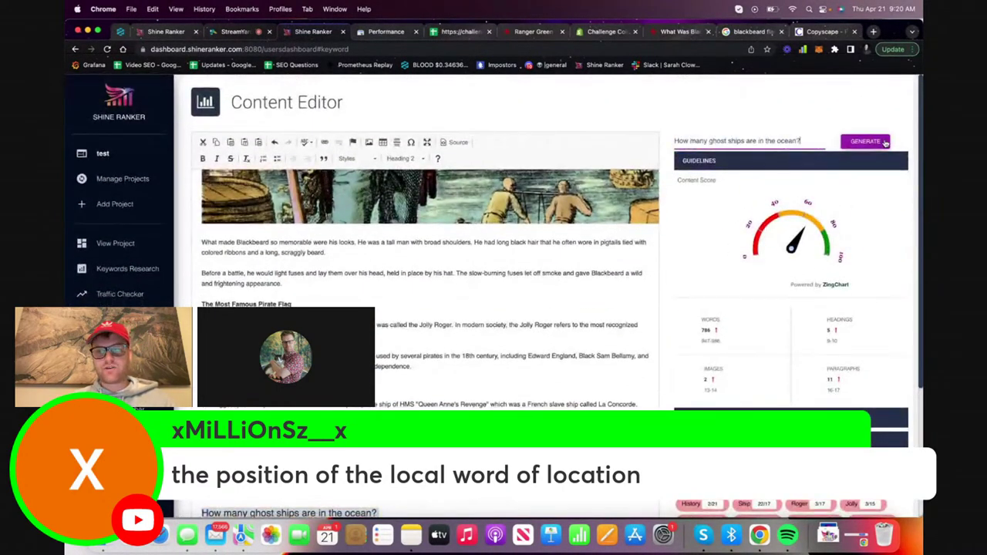
Generate an AI answer for 'How many ghost ships are in the ocean?'
left_click(885, 144)
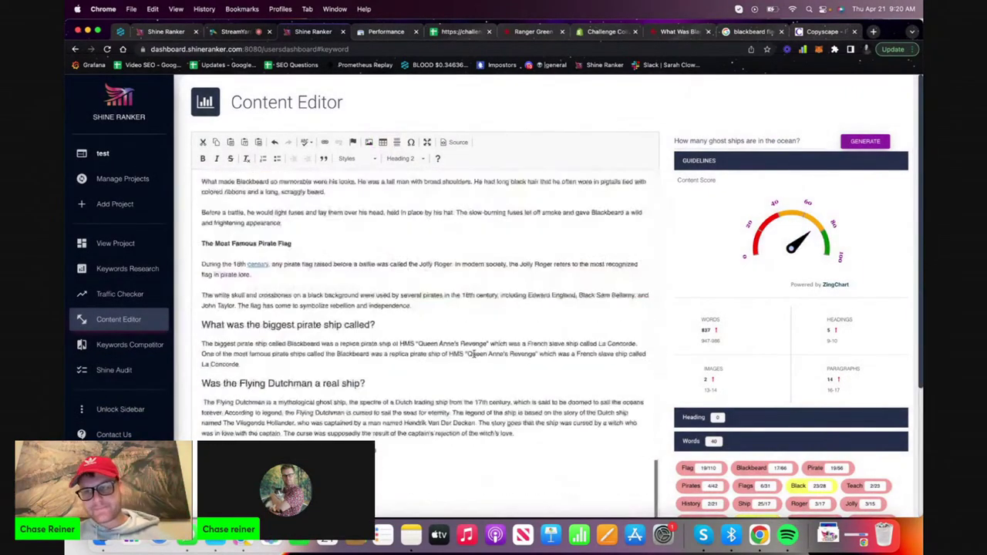
scroll(473, 353, "down", 5)
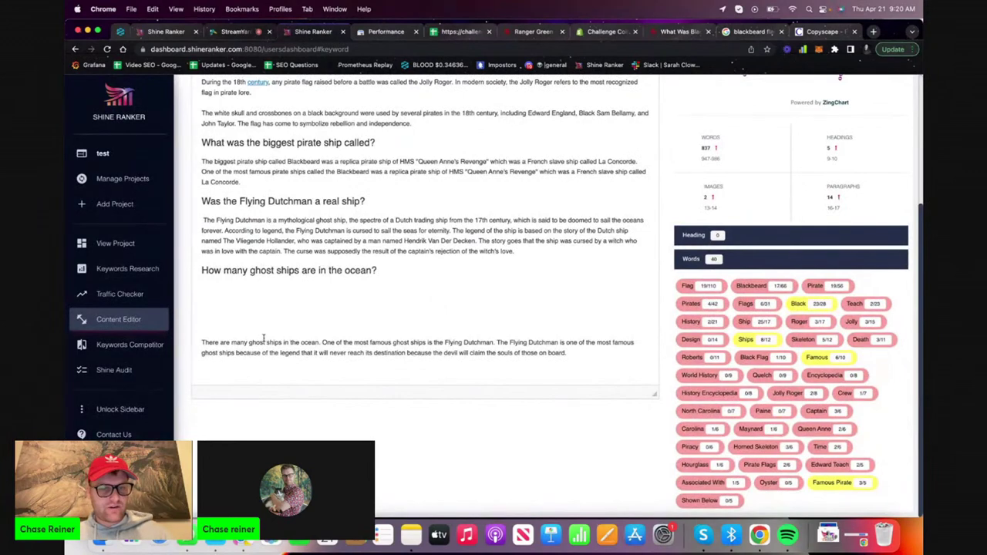
left_click(261, 343)
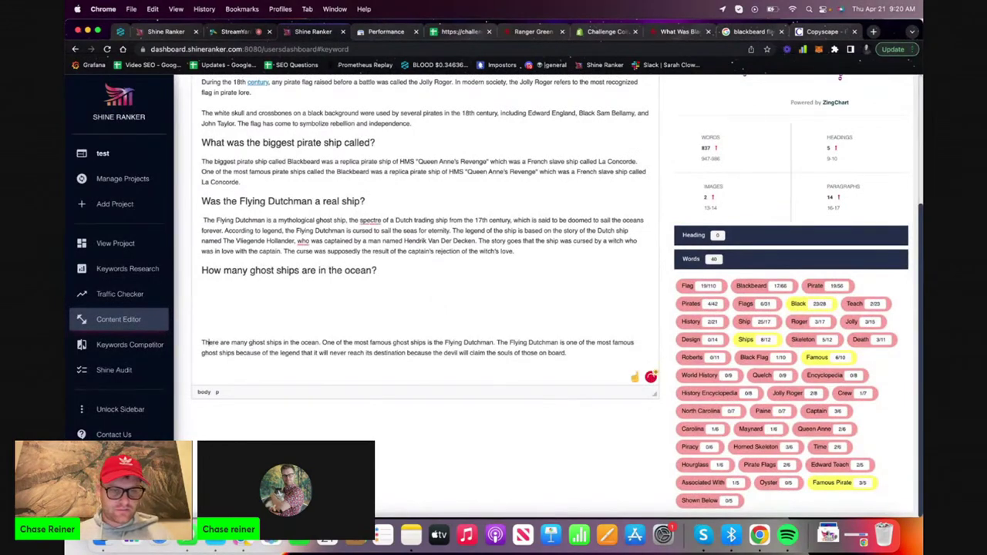
Pull the answer up against its heading, add a new paragraph after it, and return to Google
key("BackSpace")
key("BackSpace")
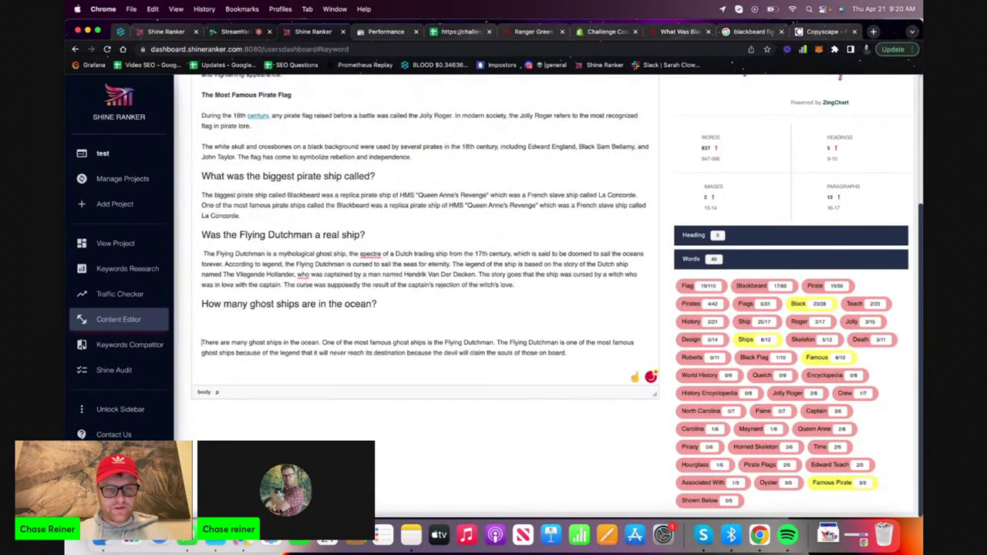
key("ctrl+z")
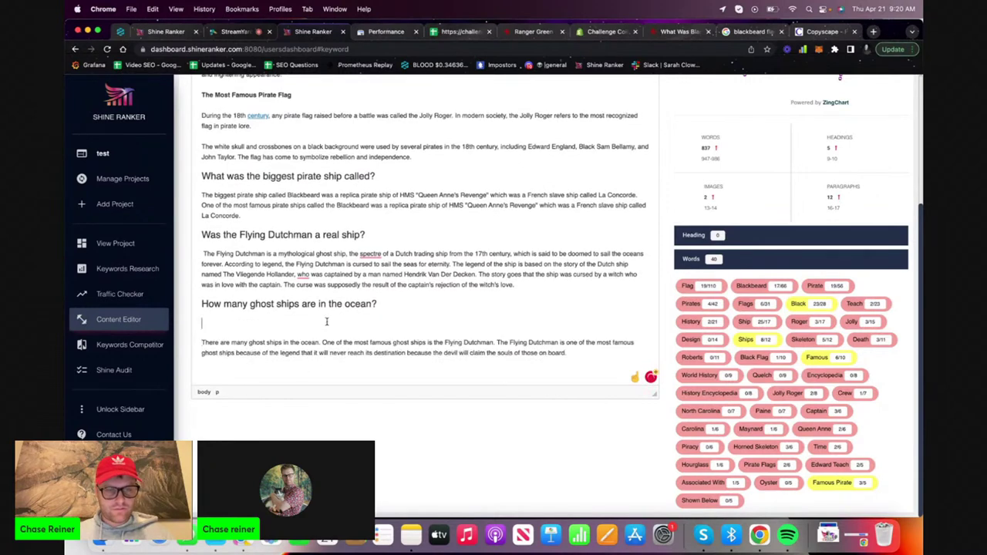
key("BackSpace")
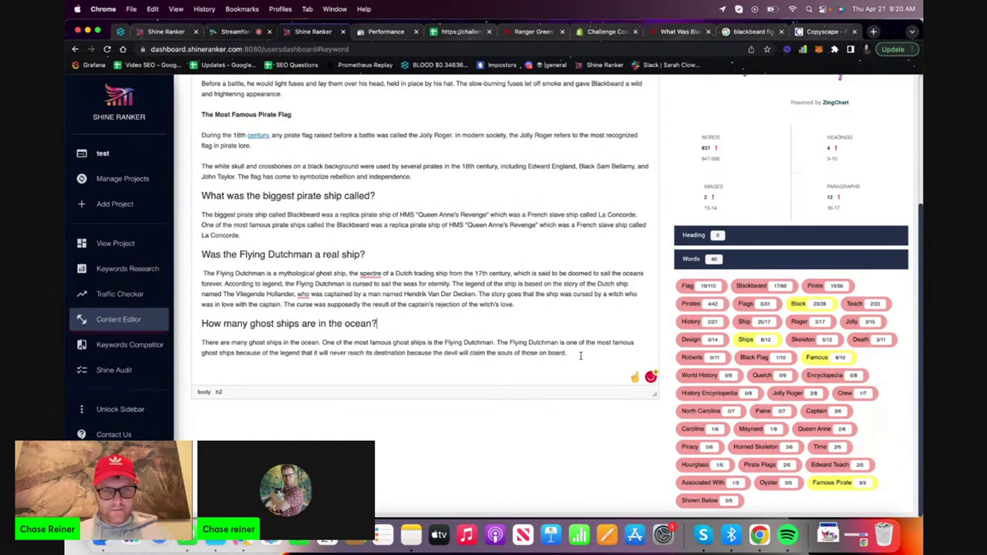
key("Return")
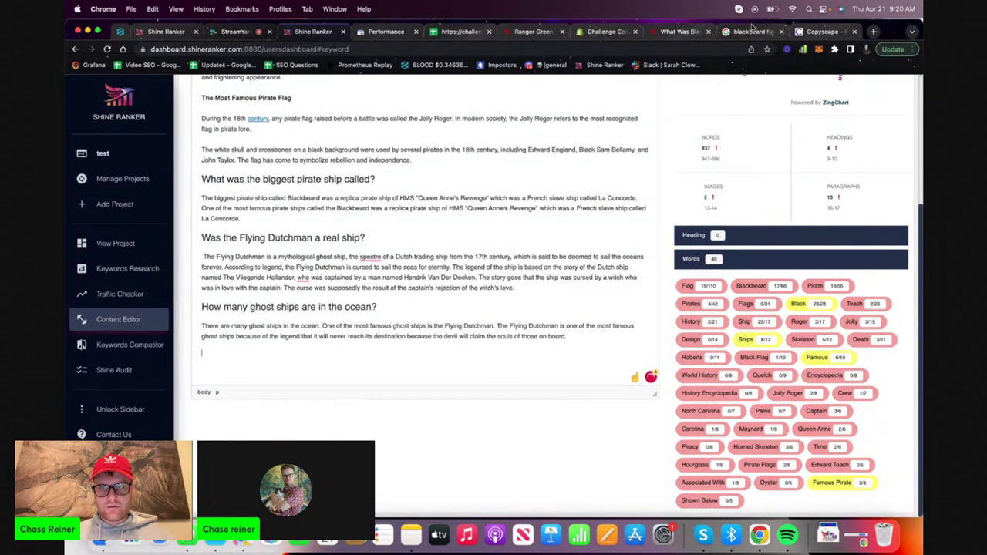
left_click(753, 30)
scroll(451, 325, "down", 5)
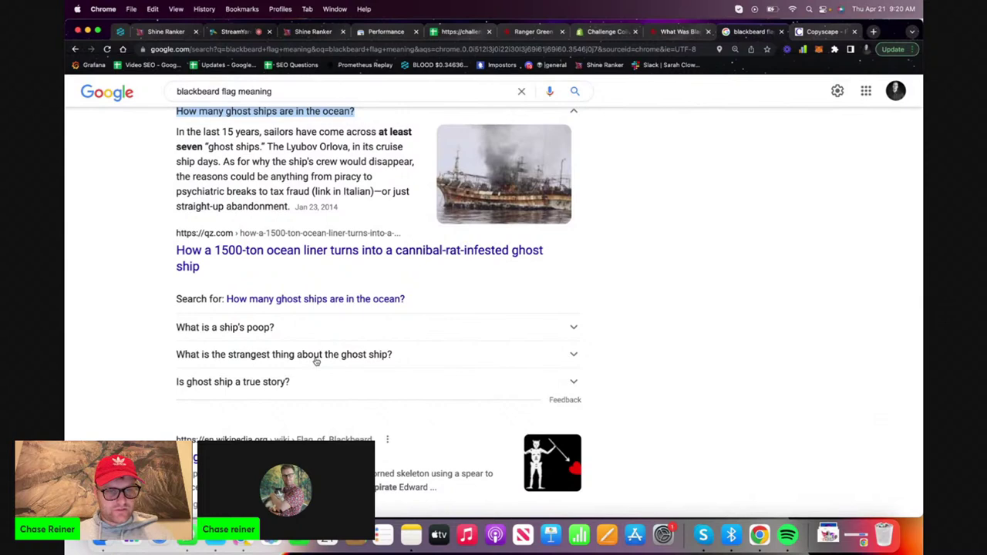
Copy 'What is the strangest thing about the ghost ship?' from Google and paste it into the post
left_click(316, 359)
left_click_drag(172, 354, 397, 356)
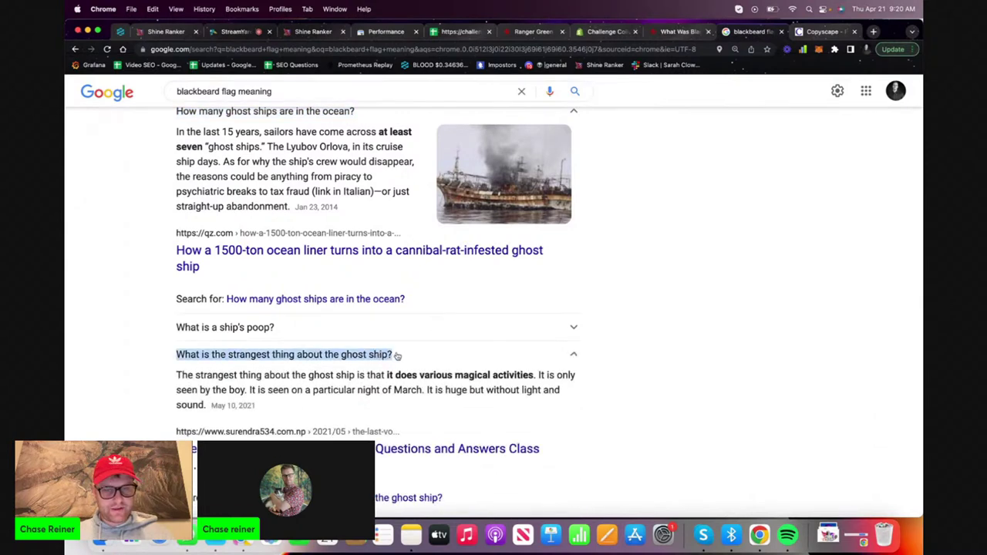
left_click(311, 32)
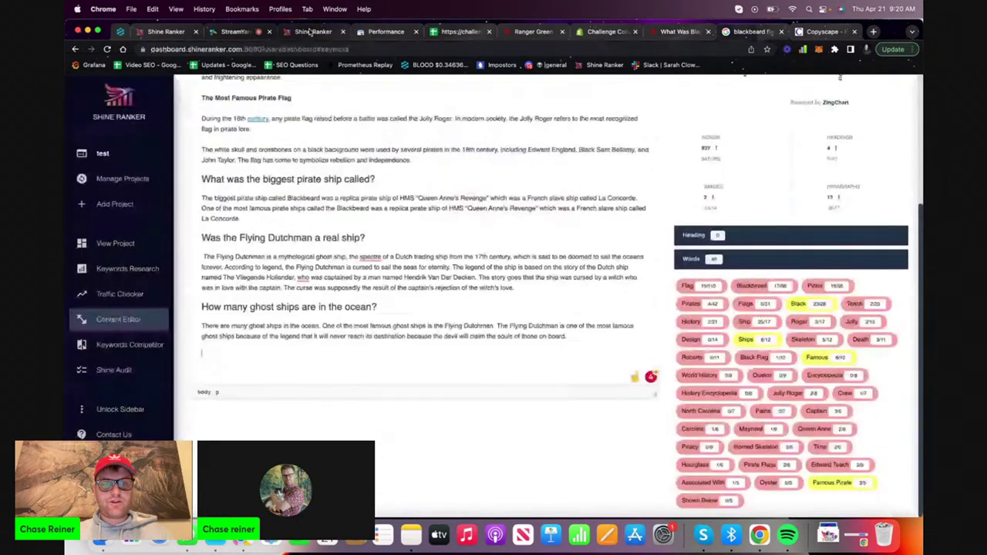
key("super+v")
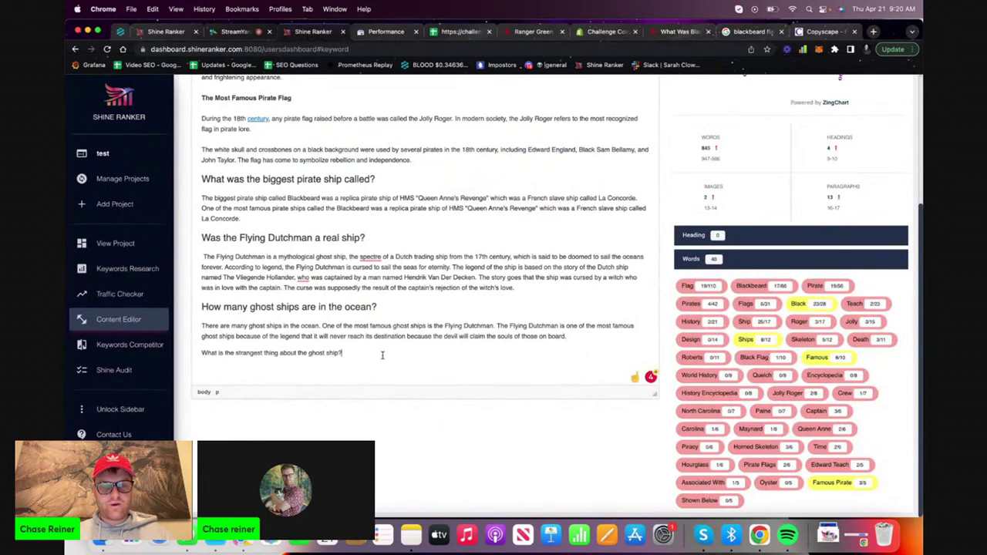
Format the pasted question as Heading 2 and start an empty line below it
scroll(381, 352, "up", 3)
scroll(378, 357, "up", 10)
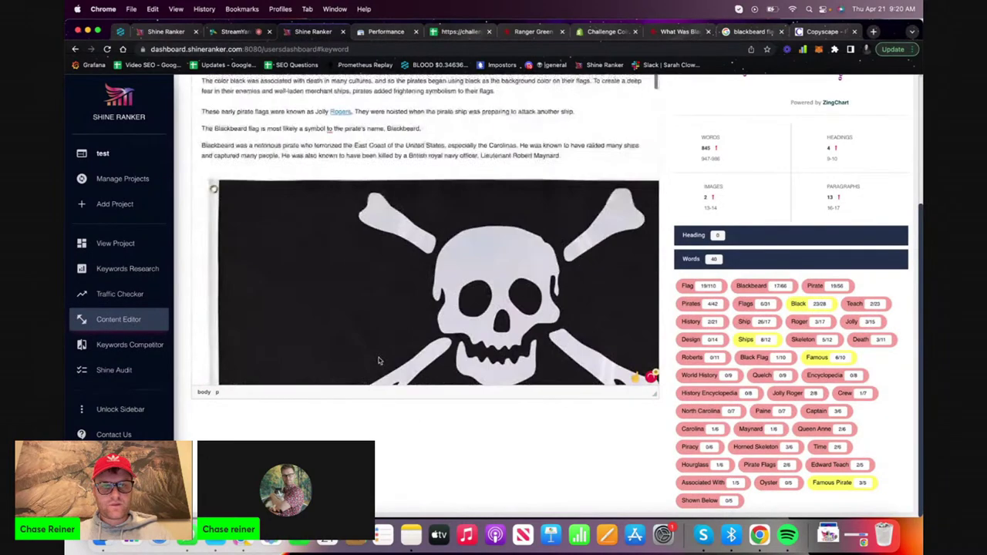
left_click(398, 159)
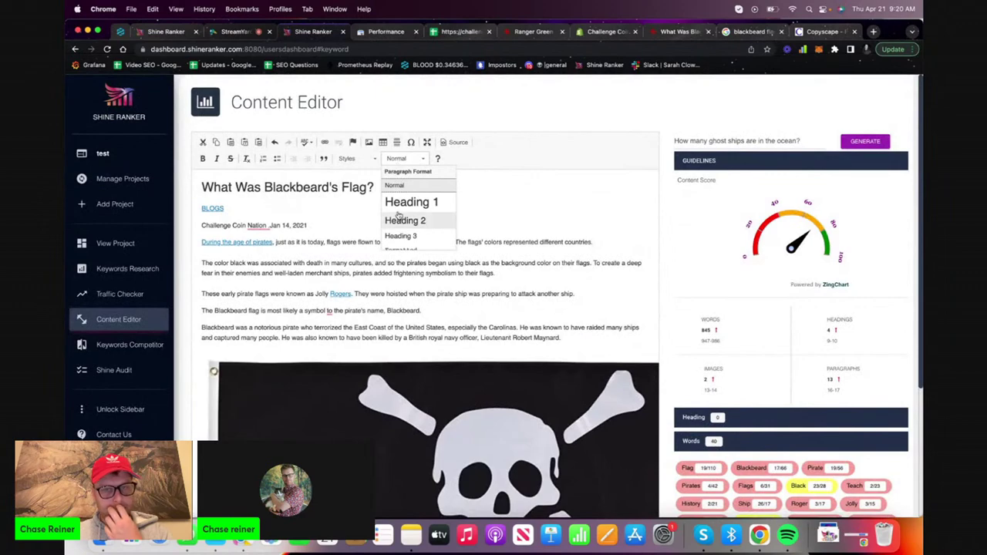
left_click(403, 220)
scroll(428, 362, "down", 10)
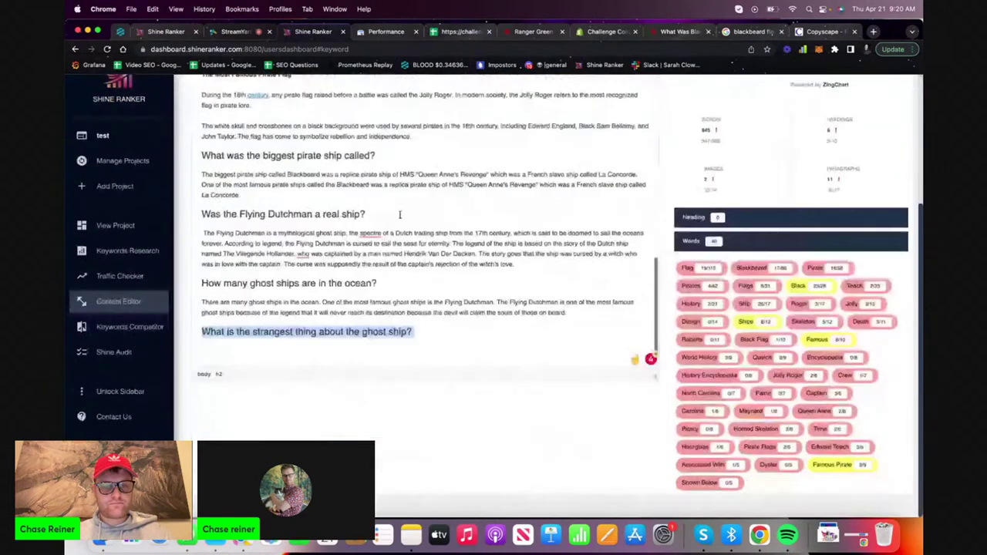
left_click(428, 362)
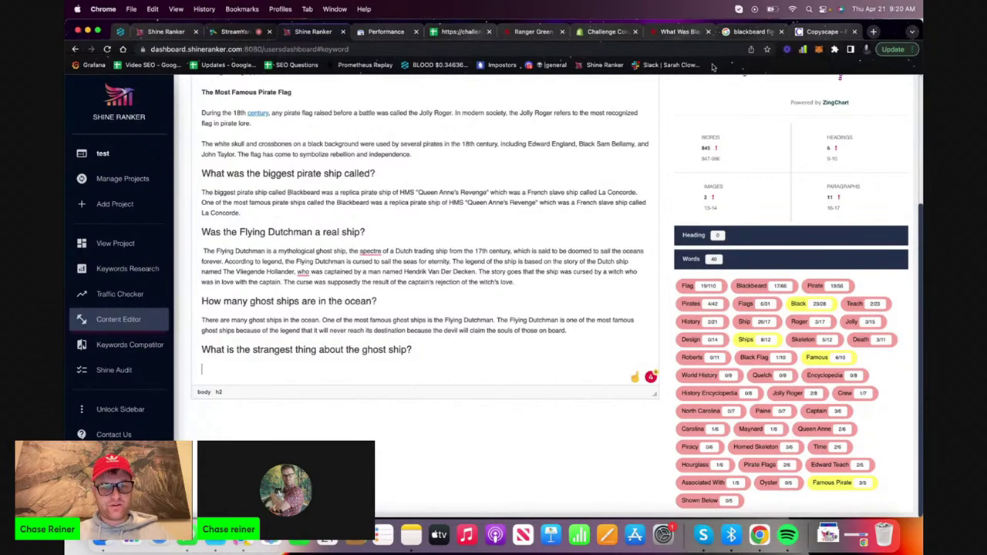
Generate an AI answer for the strangest-thing-about-the-ghost-ship question
scroll(771, 123, "up", 5)
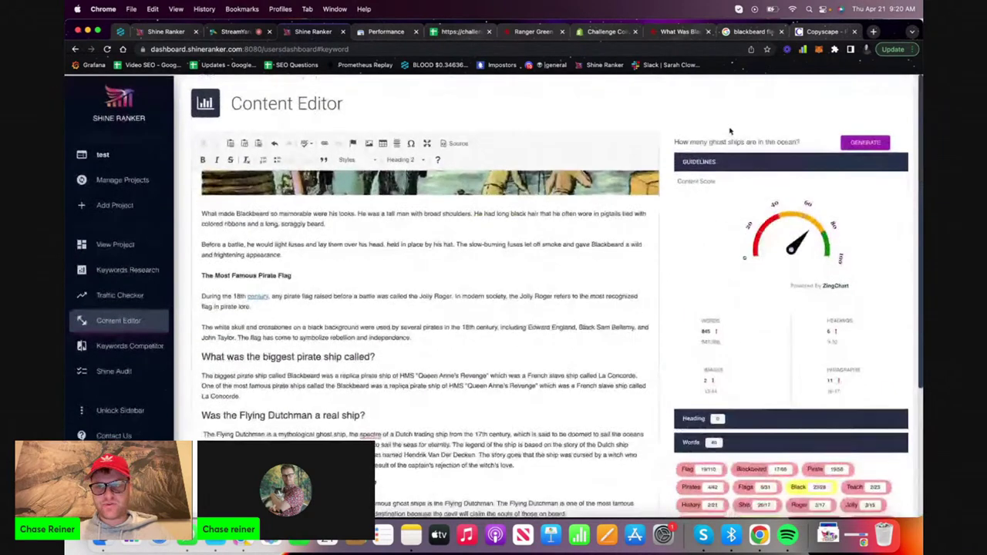
left_click(871, 146)
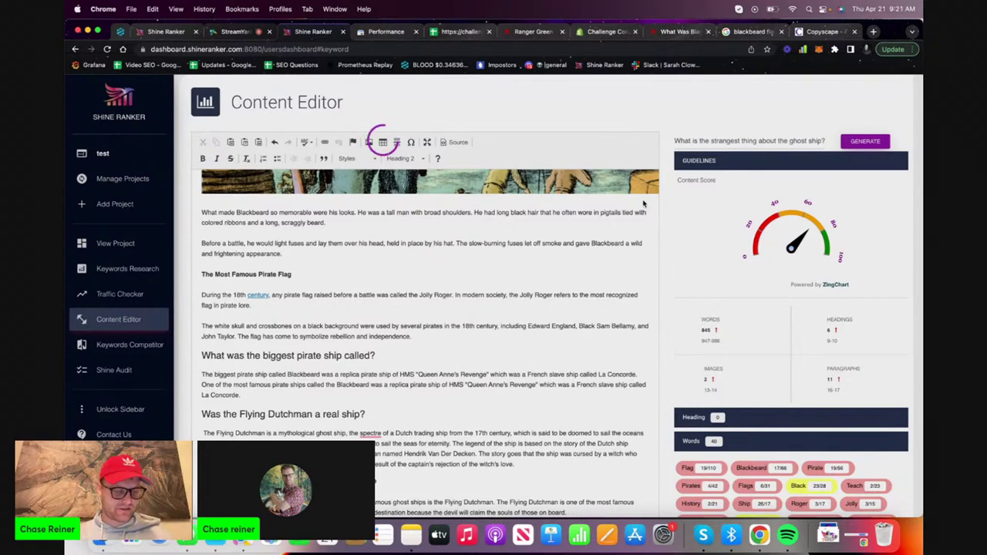
scroll(643, 203, "up", 4)
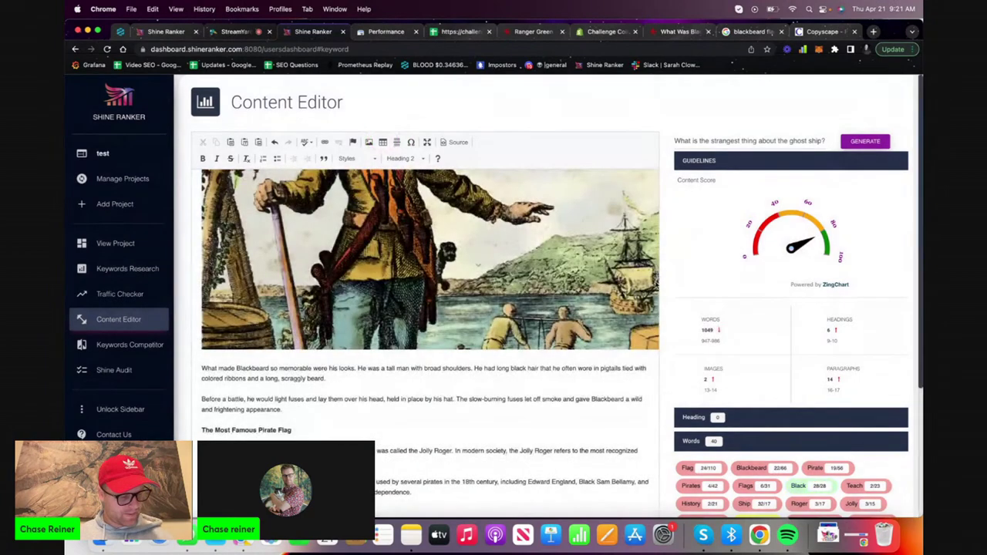
Scroll to the generated answer and select its garbled opening words
scroll(656, 285, "down", 1)
scroll(656, 285, "down", 5)
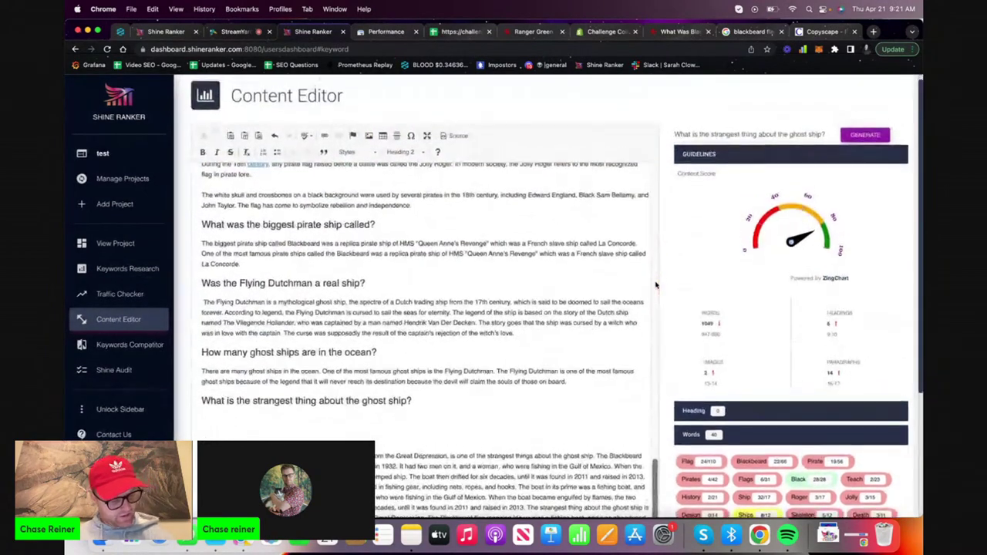
scroll(656, 285, "down", 8)
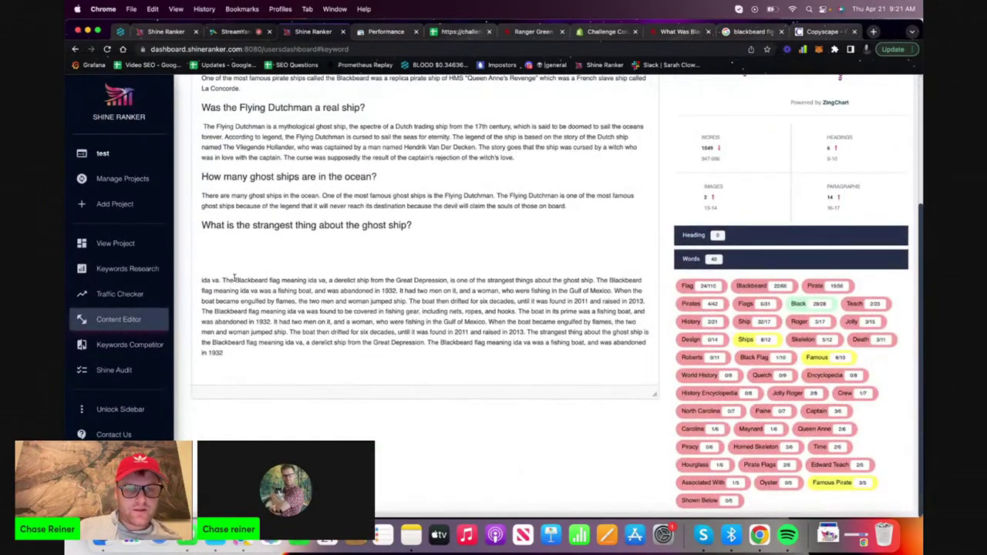
left_click_drag(223, 281, 205, 281)
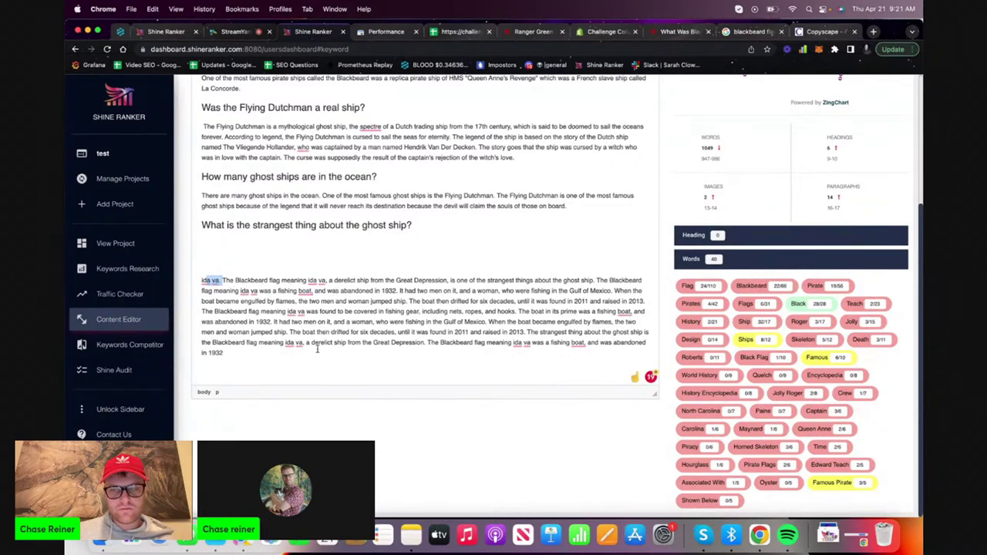
Replace the opening words of the prompt question with 'the'
scroll(317, 348, "up", 5)
triple_click(723, 142)
key("super+c")
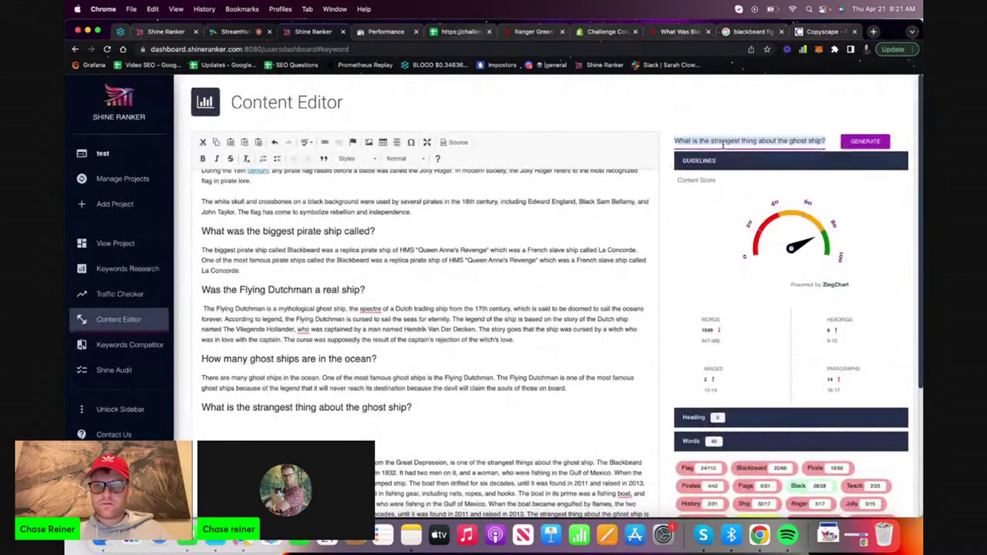
left_click(700, 160)
left_click_drag(712, 141, 672, 142)
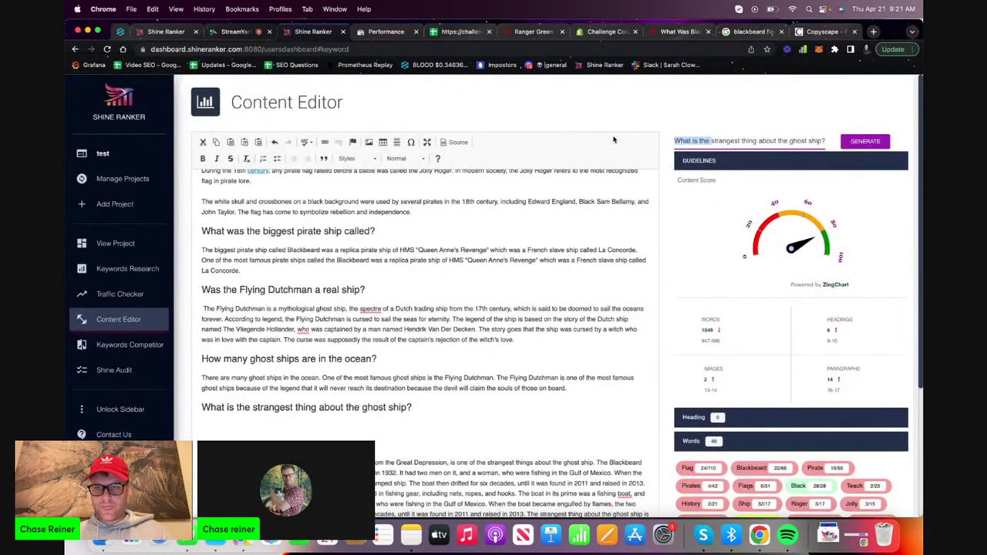
key("BackSpace")
type("the")
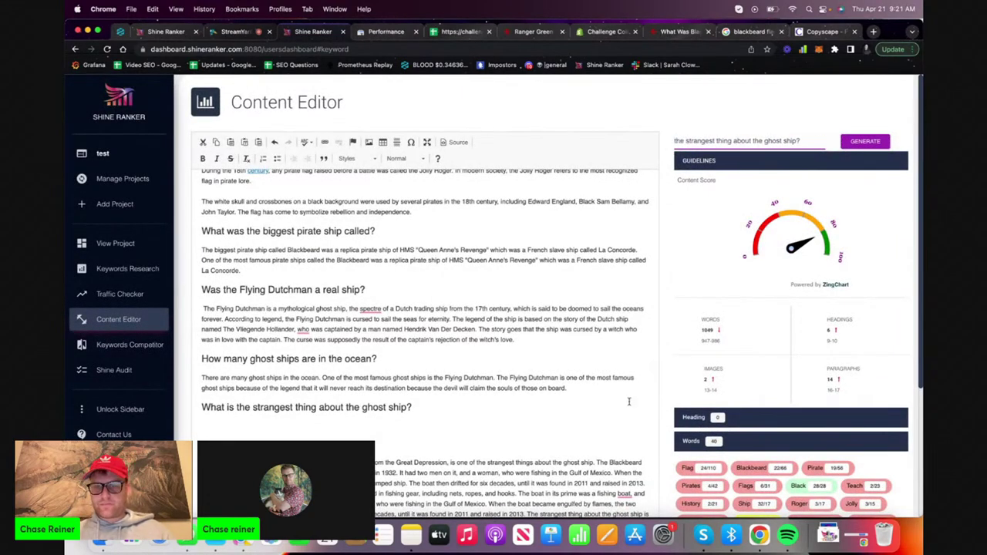
Delete the unsatisfactory answer and regenerate it with the reworded prompt
scroll(629, 401, "down", 3)
left_click_drag(224, 429, 248, 345)
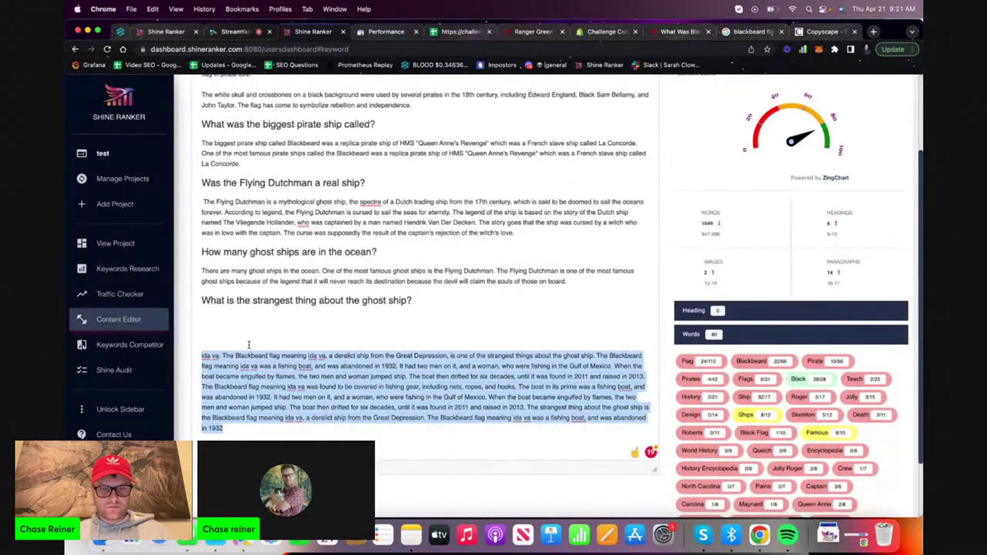
key("BackSpace")
scroll(877, 152, "up", 5)
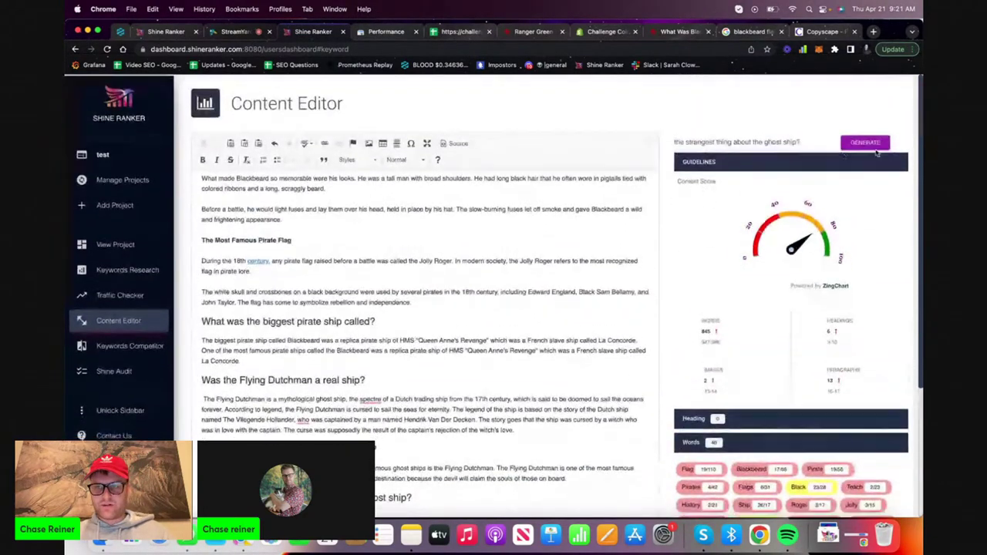
left_click(881, 144)
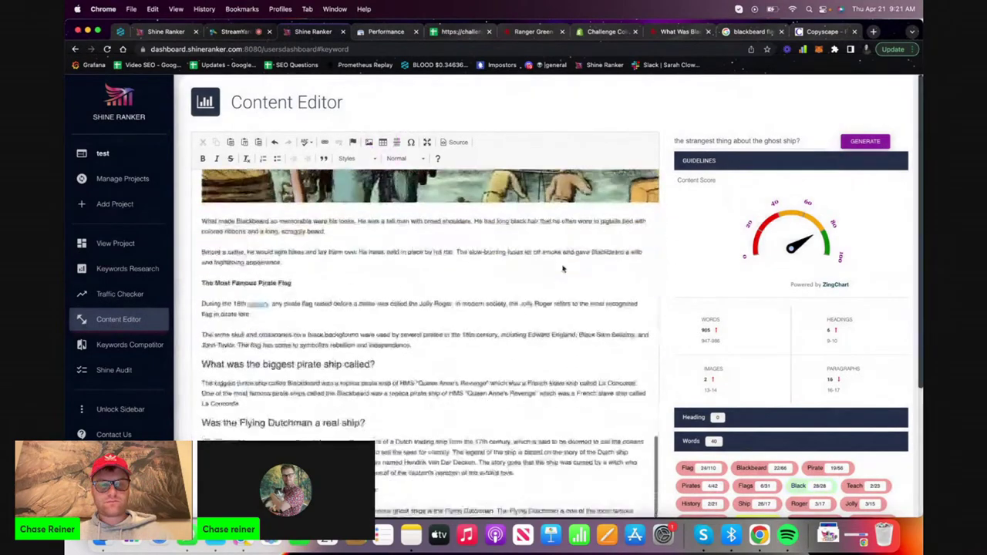
Delete the regenerated answer under the ghost-ship heading and open the Content Editor history in another tab
scroll(431, 328, "down", 3)
left_click(421, 332)
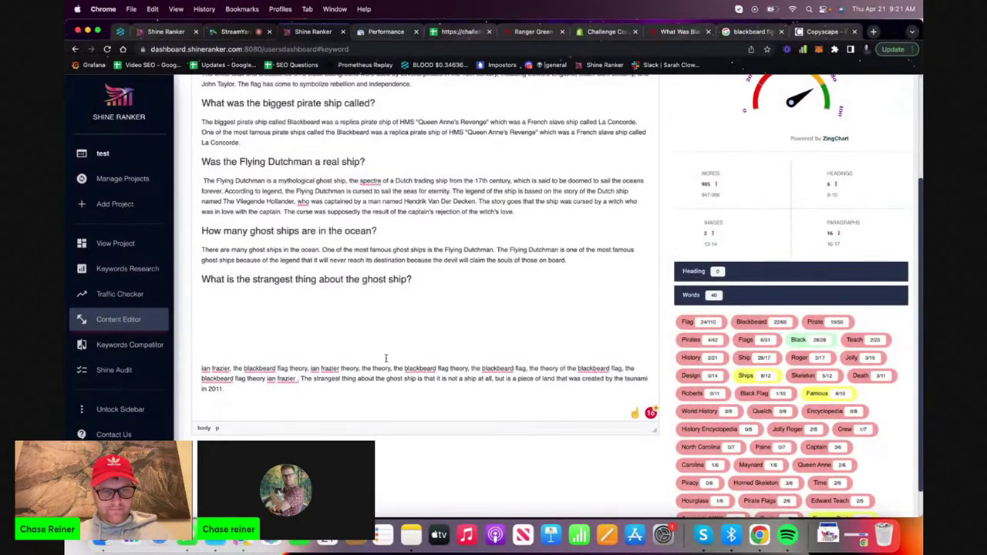
key("super+shift+Down")
key("BackSpace")
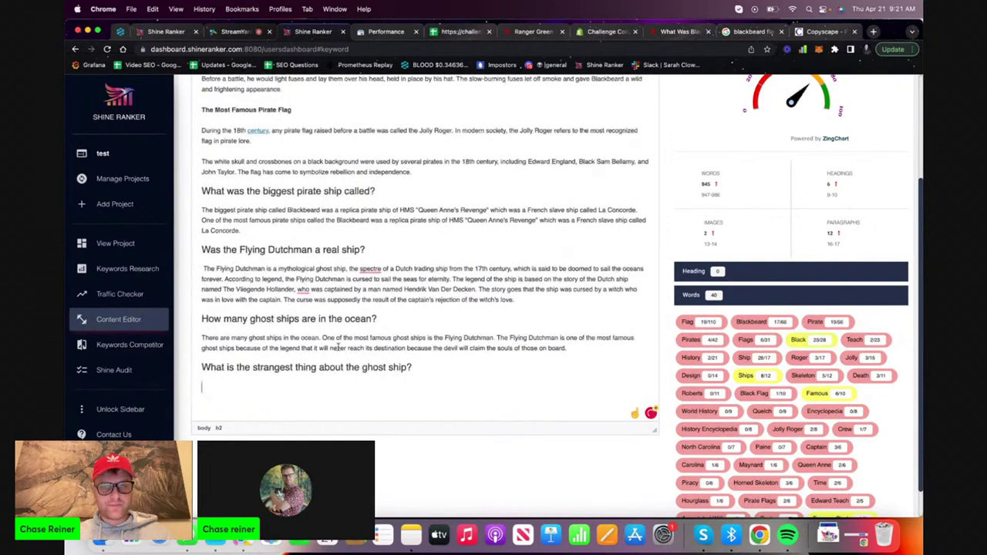
left_click(157, 326)
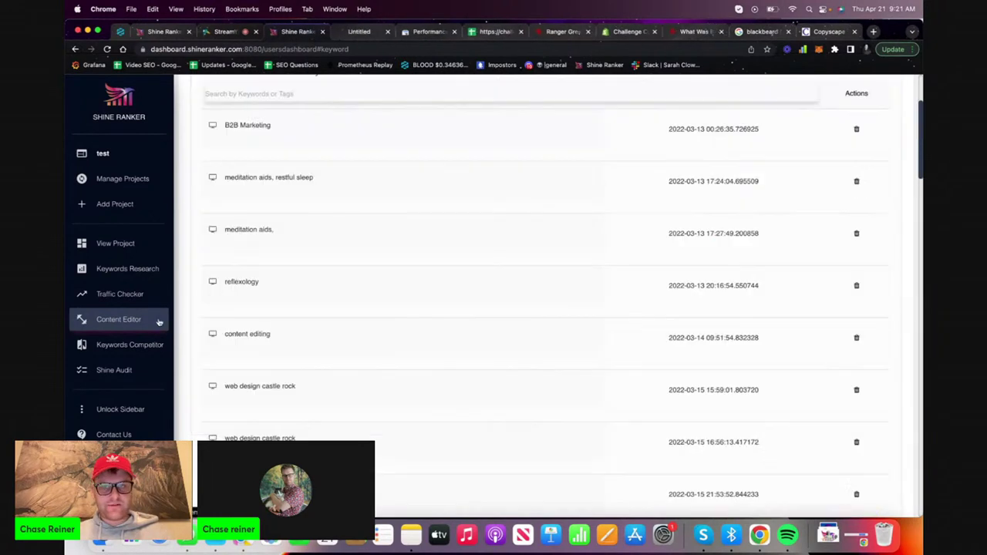
Create a new Content Editor document for the keyword 'test'
left_click(353, 37)
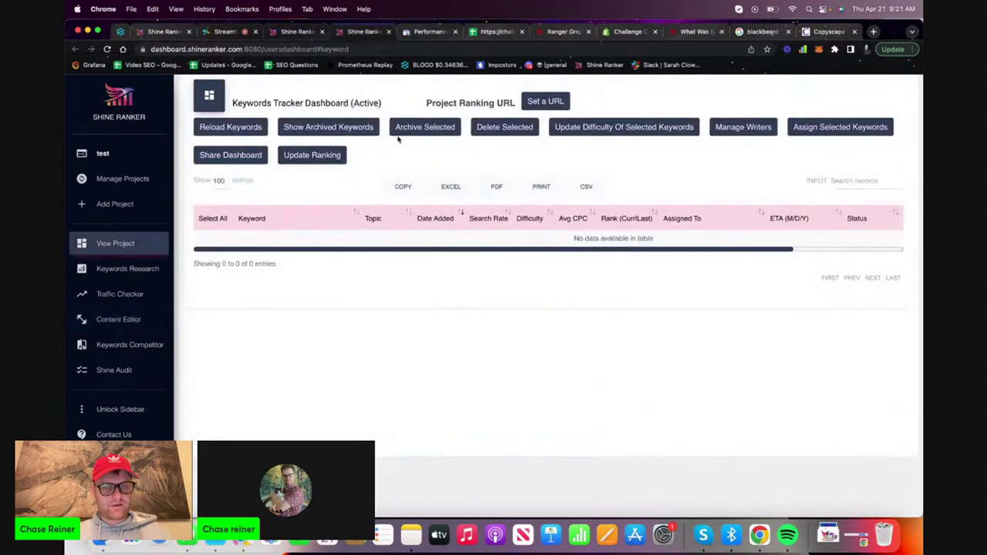
left_click(146, 316)
left_click(427, 158)
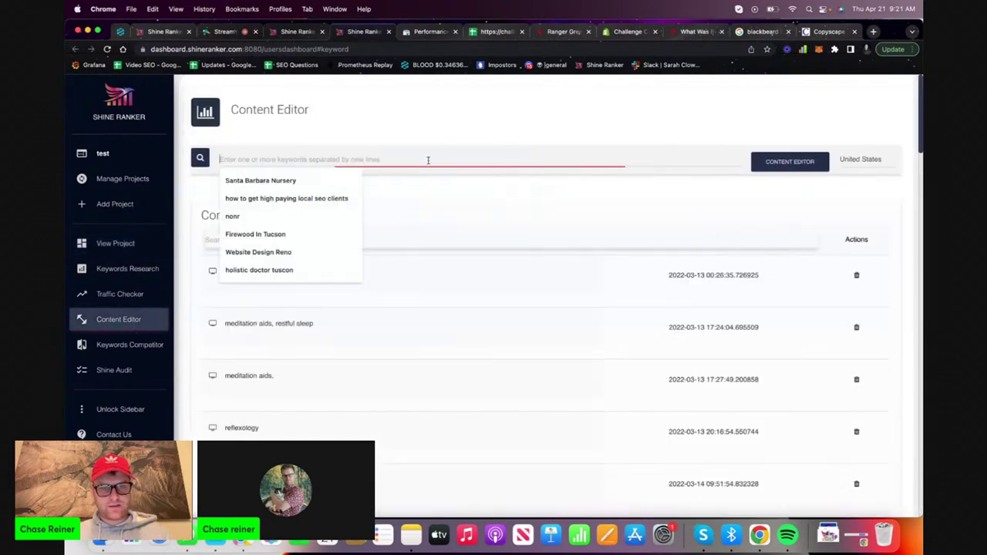
scroll(529, 322, "down", 8)
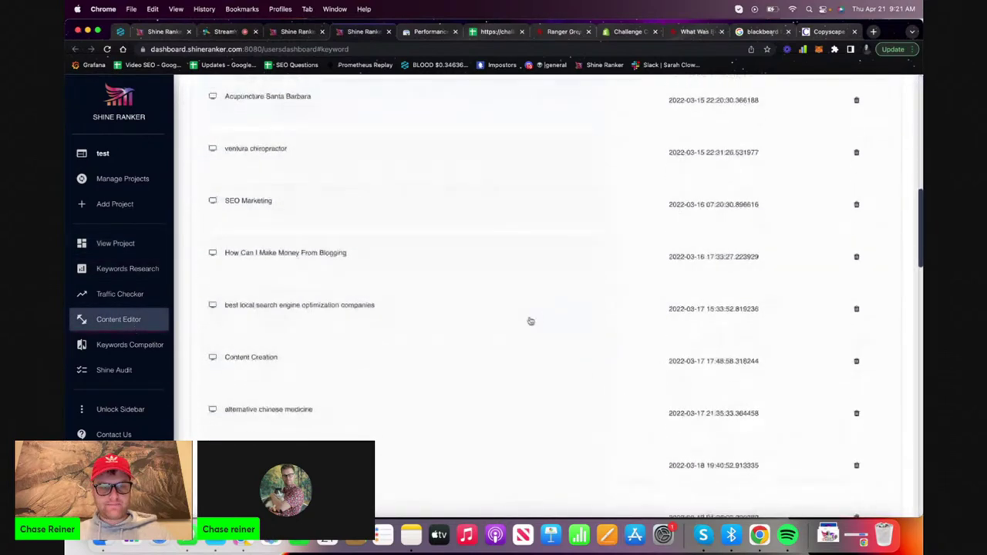
scroll(529, 321, "up", 8)
left_click(783, 168)
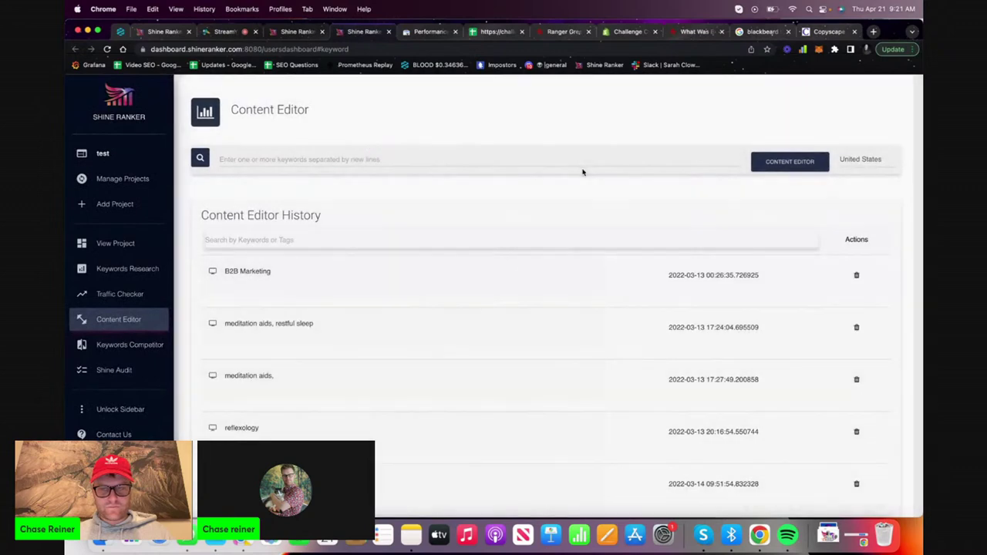
left_click(586, 158)
type("test")
left_click(755, 163)
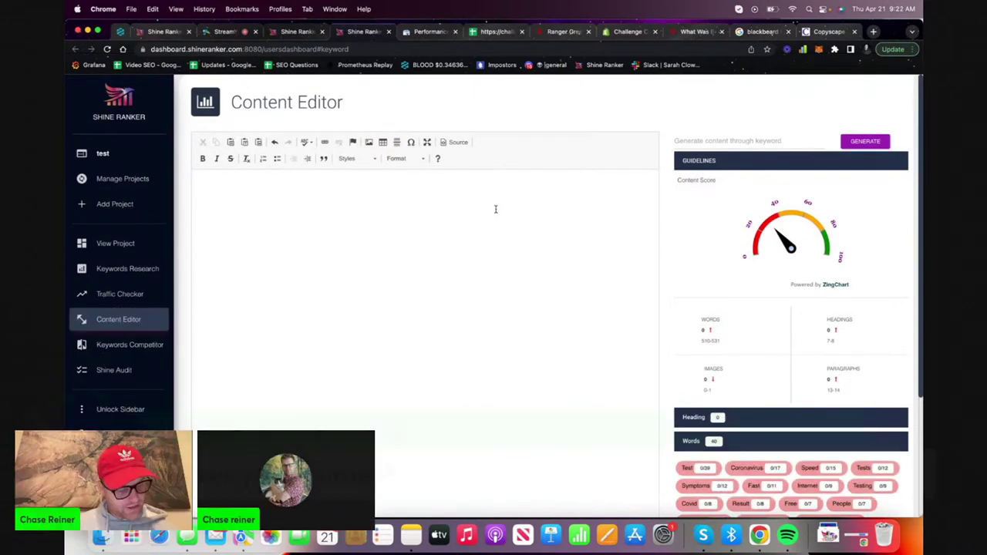
Paste the ghost-ship question into the new editor and generator field, and generate an answer
key("super+v")
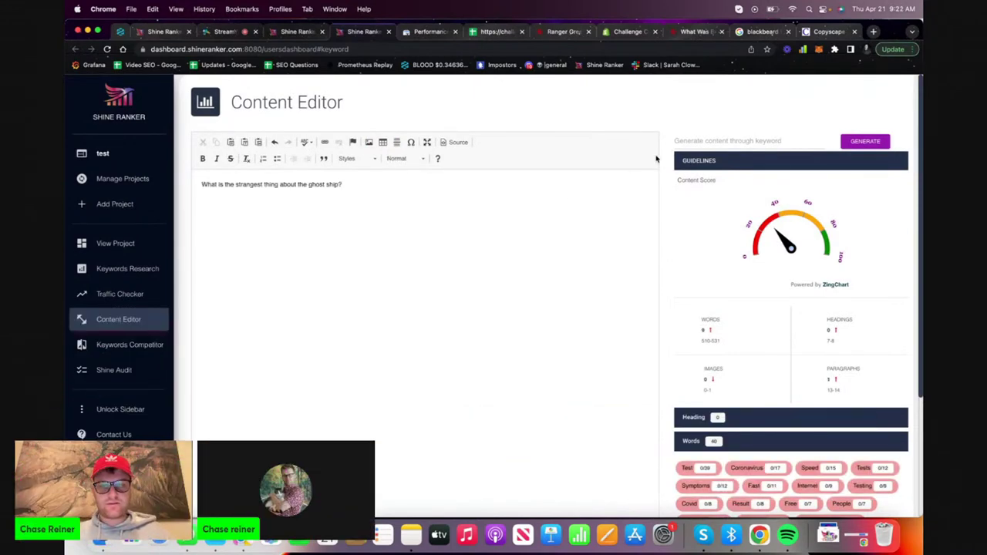
key("super+a")
left_click(727, 141)
key("super+v")
left_click(879, 141)
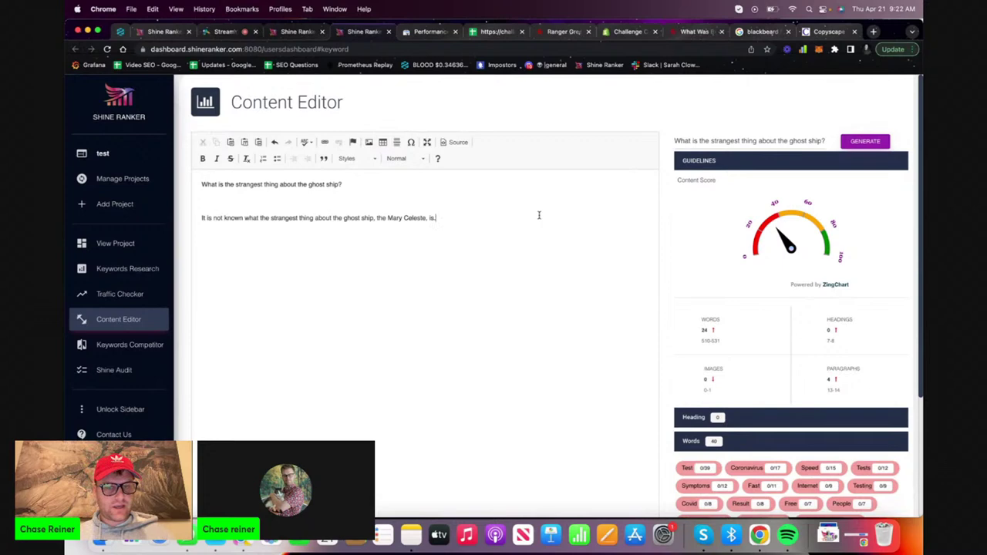
Clear all text from the test editor and select the question in the generator field
key("super+a")
key("super+z")
key("super+a")
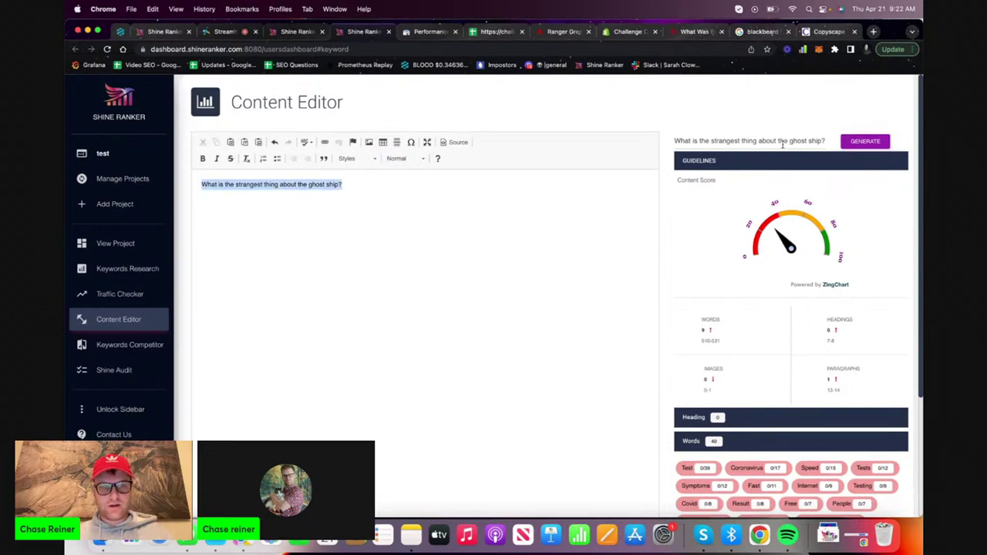
key("super+shift+z")
key("BackSpace")
left_click_drag(827, 140, 675, 140)
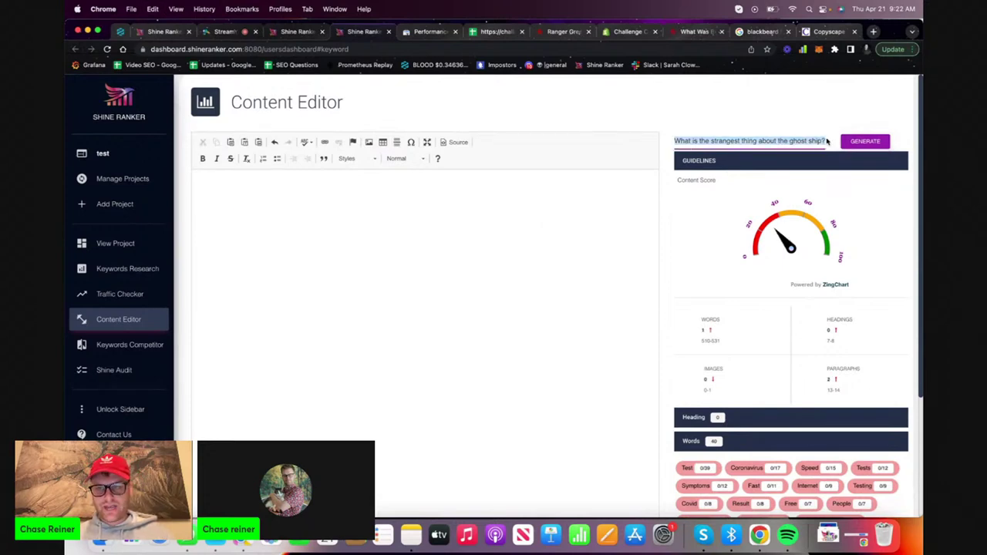
left_click(379, 137)
Open the saved Blackbeard article from the Shine Ranker documents list
left_click(300, 31)
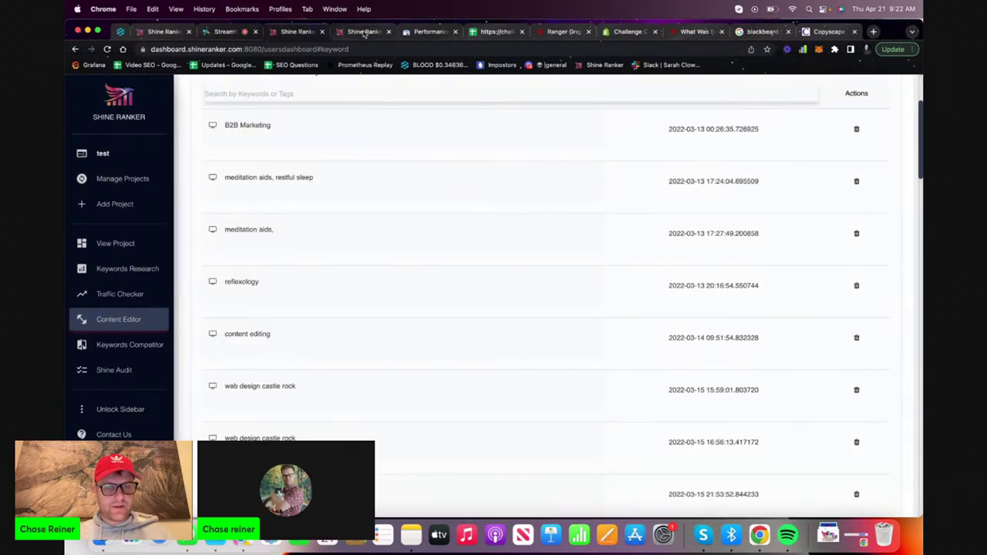
left_click_drag(165, 31, 237, 33)
left_click(296, 31)
scroll(353, 205, "down", 5)
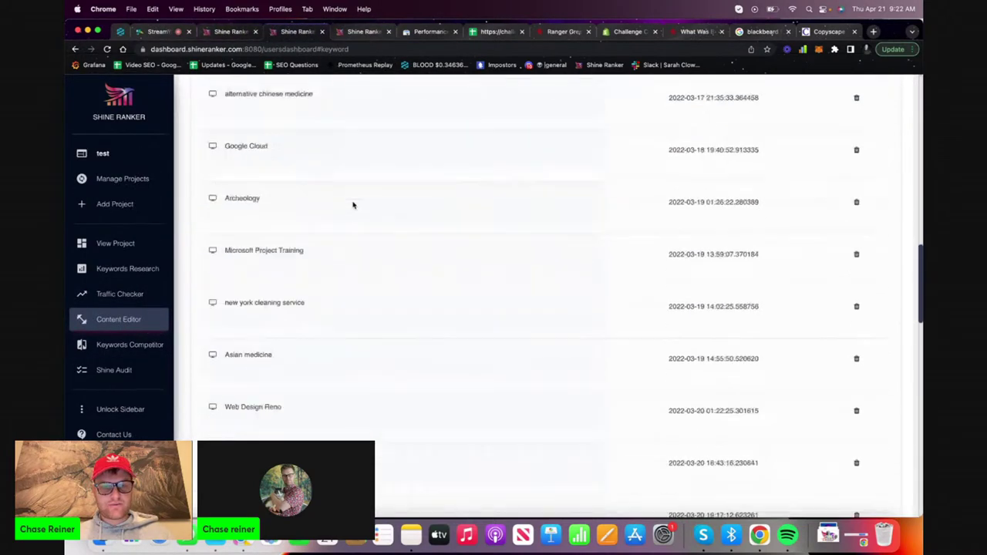
left_click(421, 307)
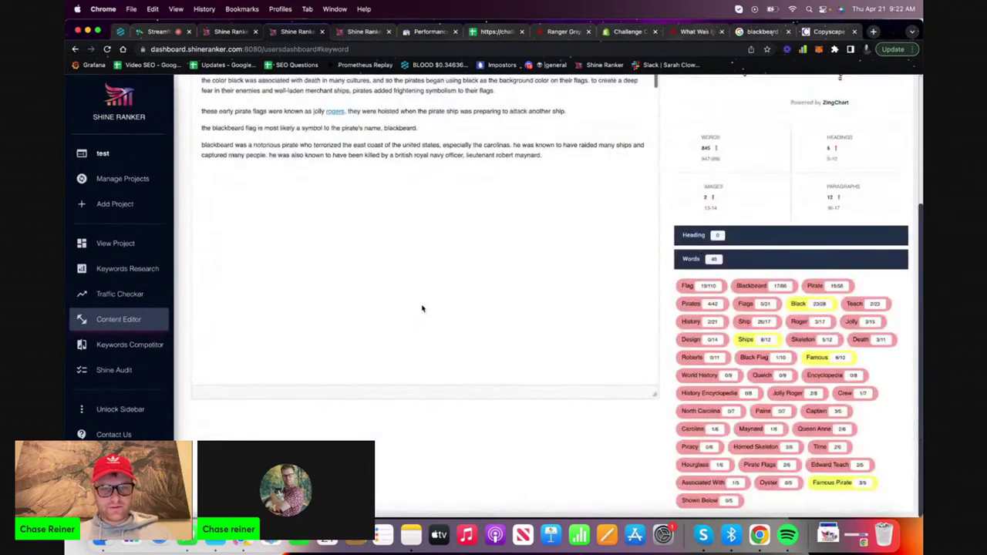
scroll(422, 308, "down", 10)
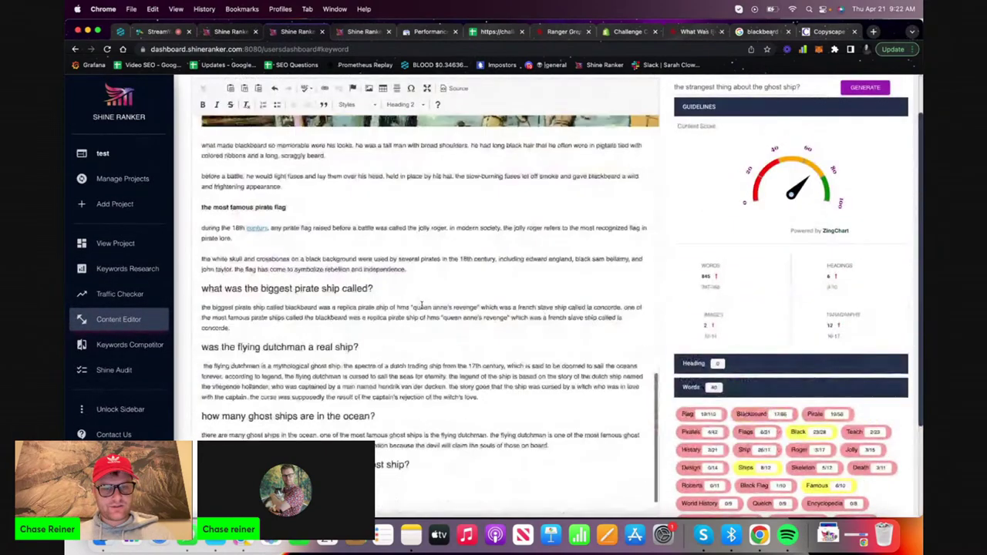
Delete the generated ghost-ship sentence and return to the blackbeard flag meaning results
left_click(369, 34)
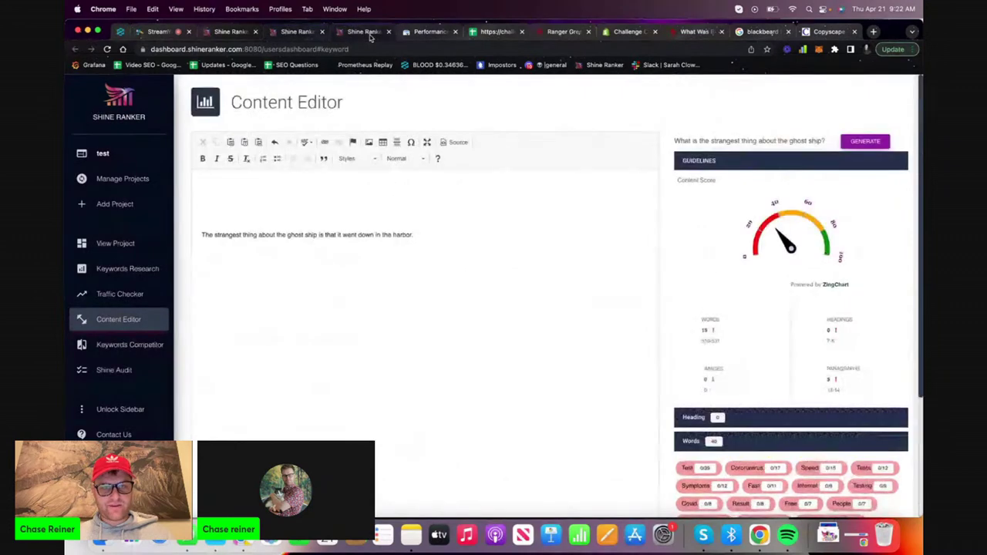
triple_click(526, 236)
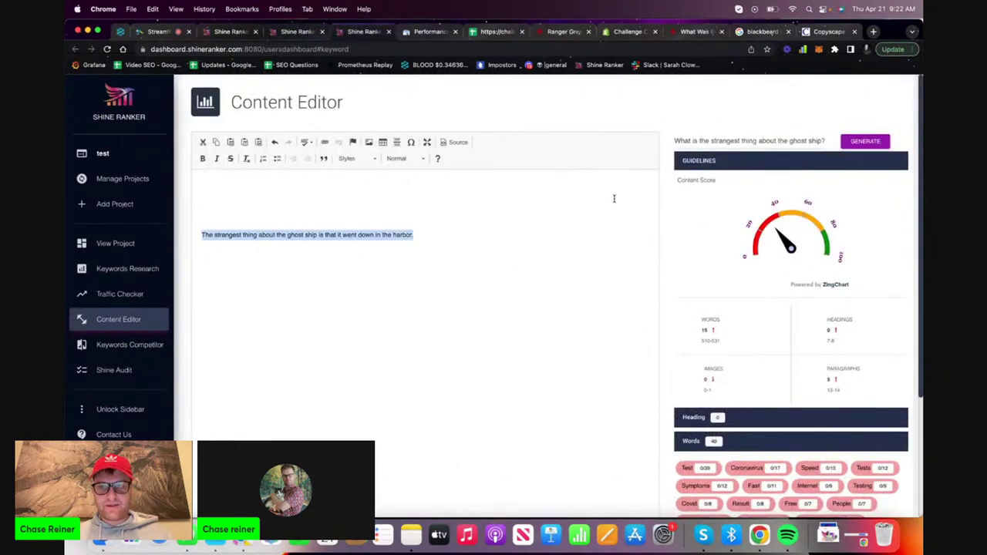
left_click(548, 195)
left_click_drag(514, 217, 519, 223)
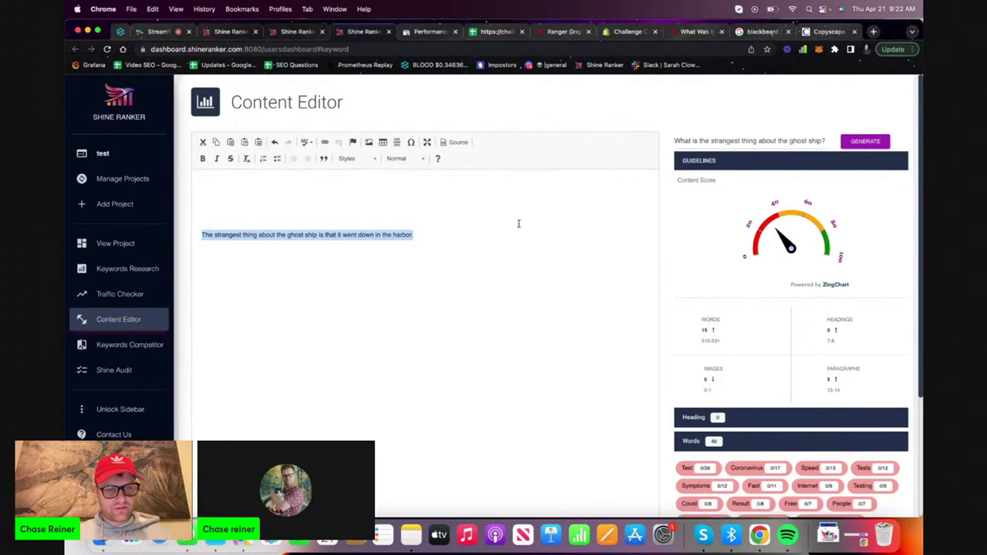
key("BackSpace")
left_click(752, 31)
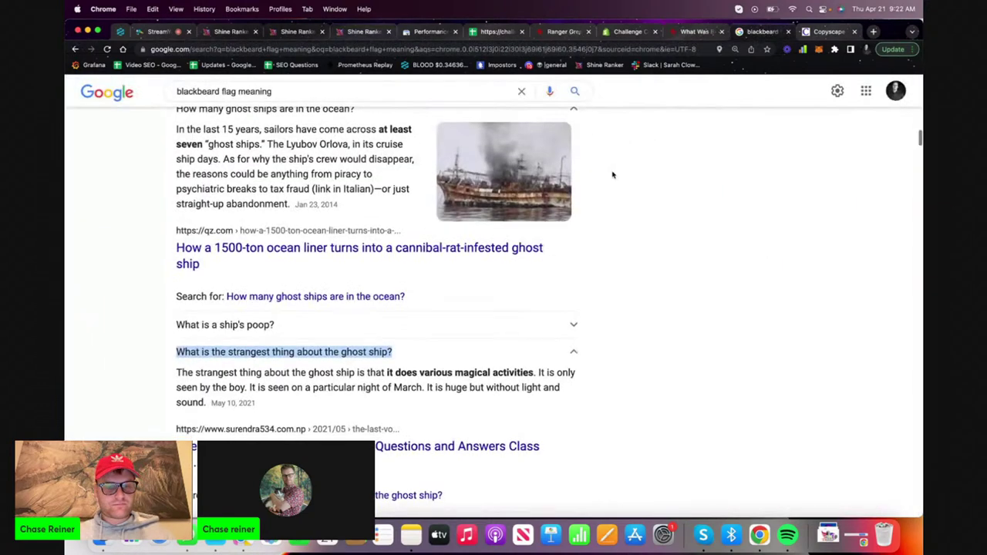
Expand the People also ask question about repeated words' significance and browse the related questions
scroll(586, 181, "down", 5)
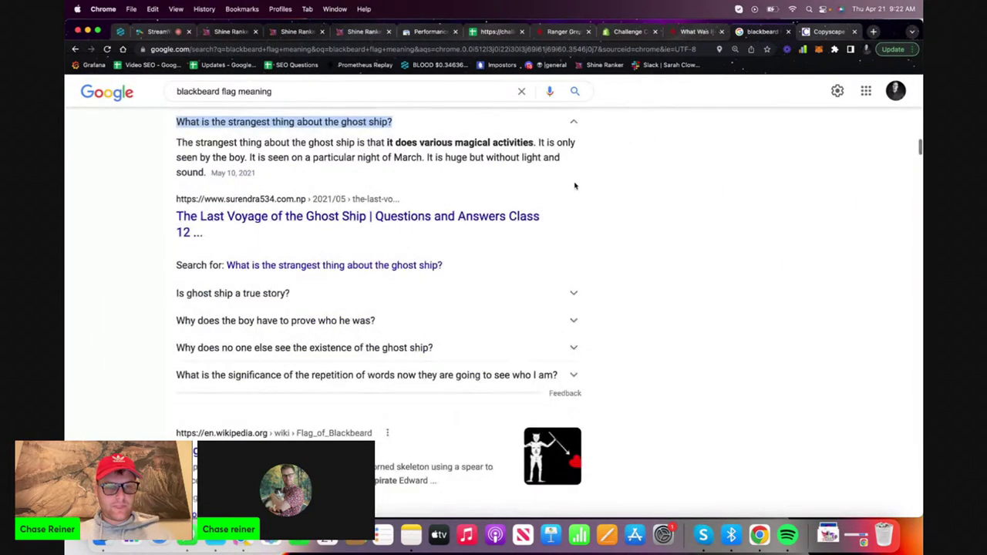
left_click(280, 373)
scroll(282, 377, "down", 5)
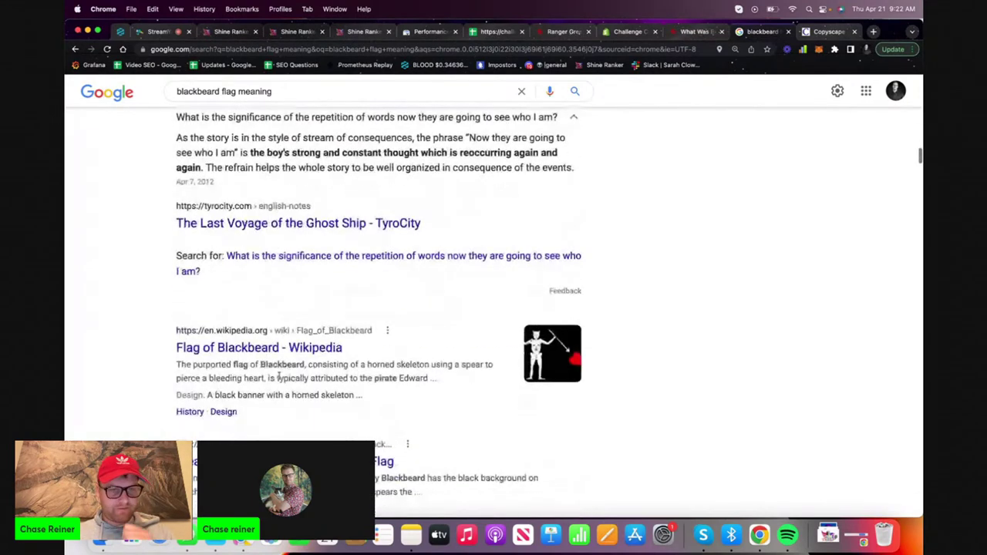
scroll(280, 377, "up", 3)
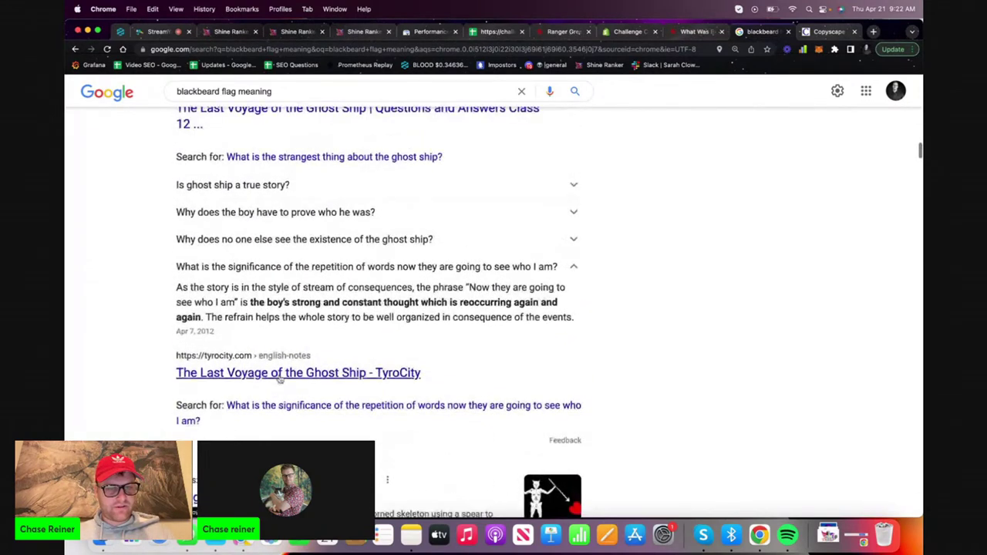
scroll(305, 235, "up", 1)
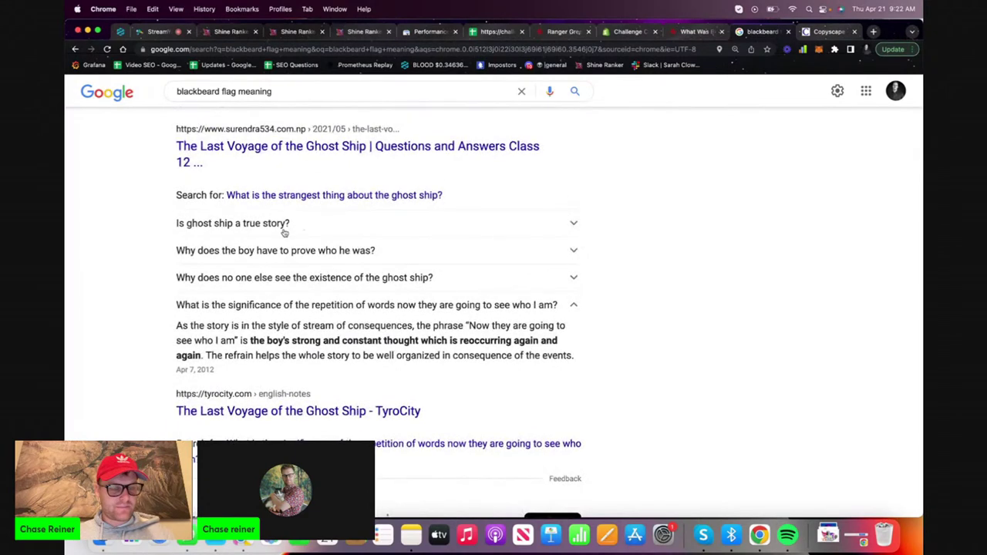
scroll(287, 261, "down", 8)
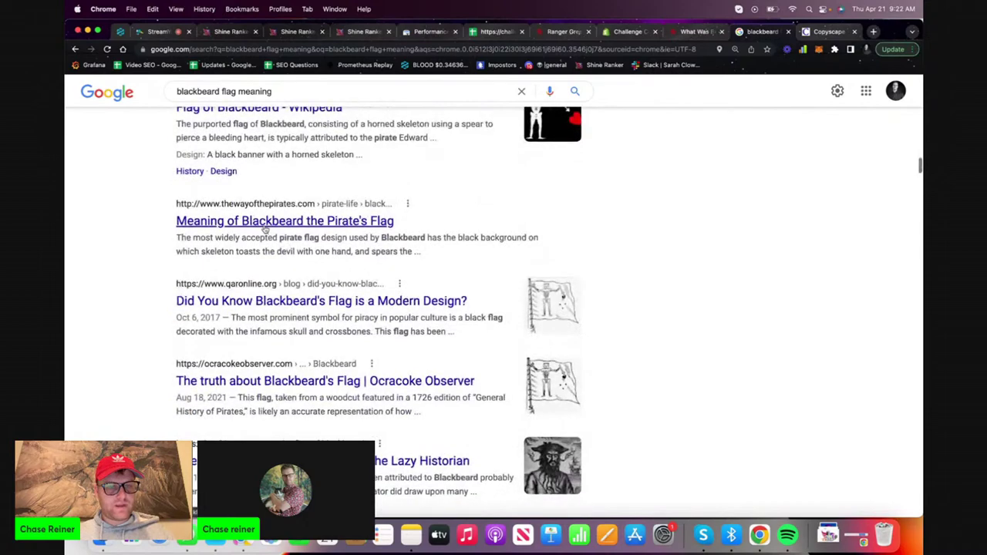
scroll(288, 239, "down", 6)
scroll(288, 235, "down", 5)
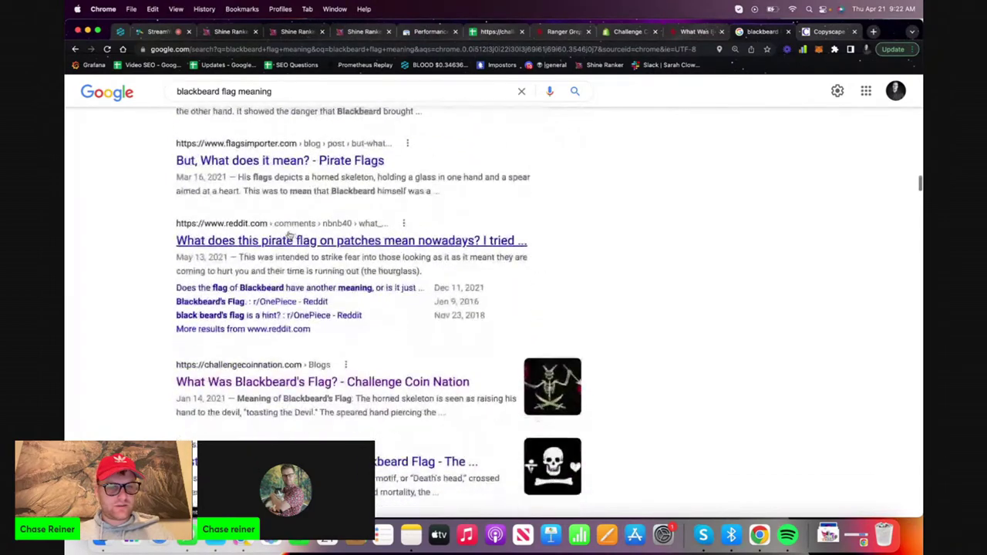
scroll(286, 258, "down", 1)
scroll(286, 258, "down", 3)
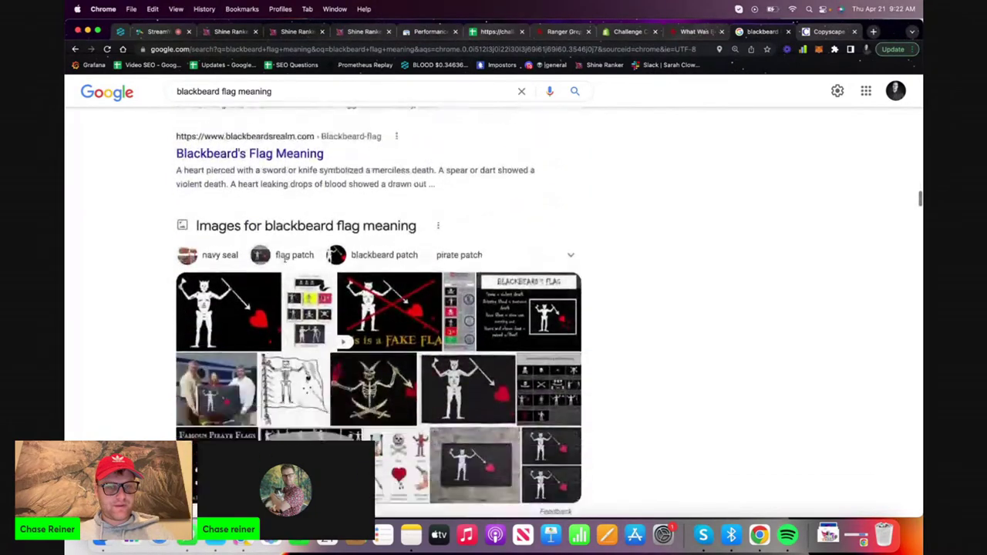
scroll(286, 260, "up", 10)
scroll(286, 259, "down", 20)
scroll(285, 117, "up", 6)
scroll(285, 117, "up", 5)
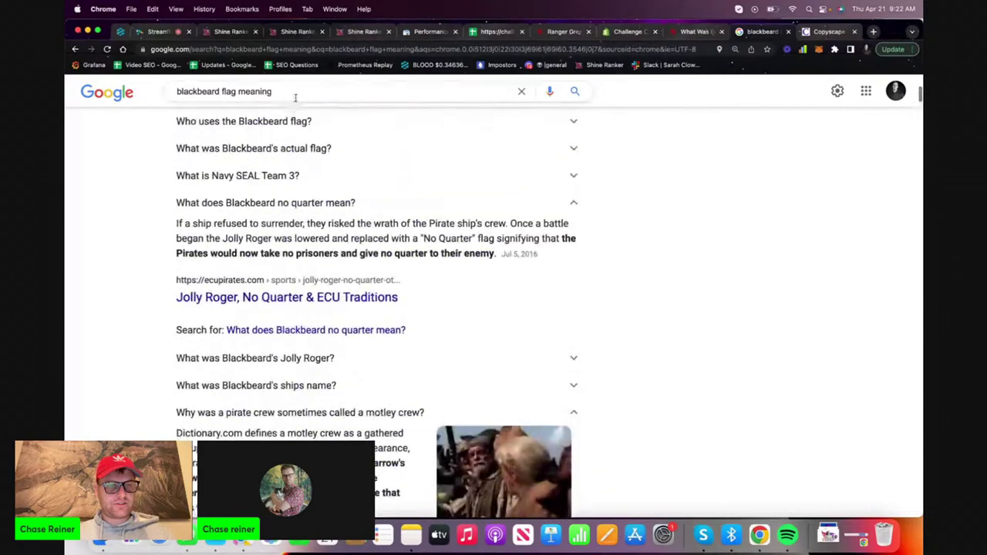
Replace the current query with a Google search for 'ghost ship'
triple_click(295, 92)
type("ghost ship")
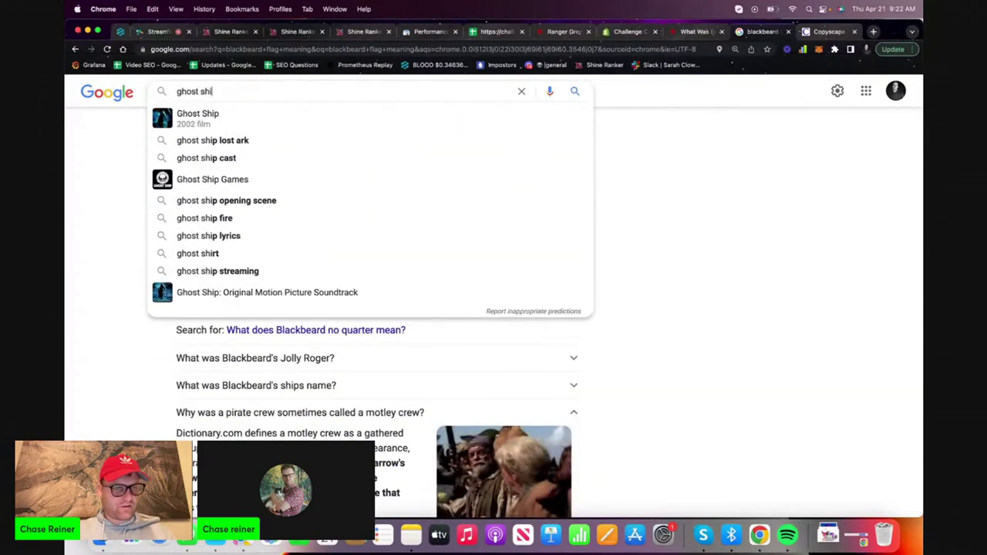
key("Return")
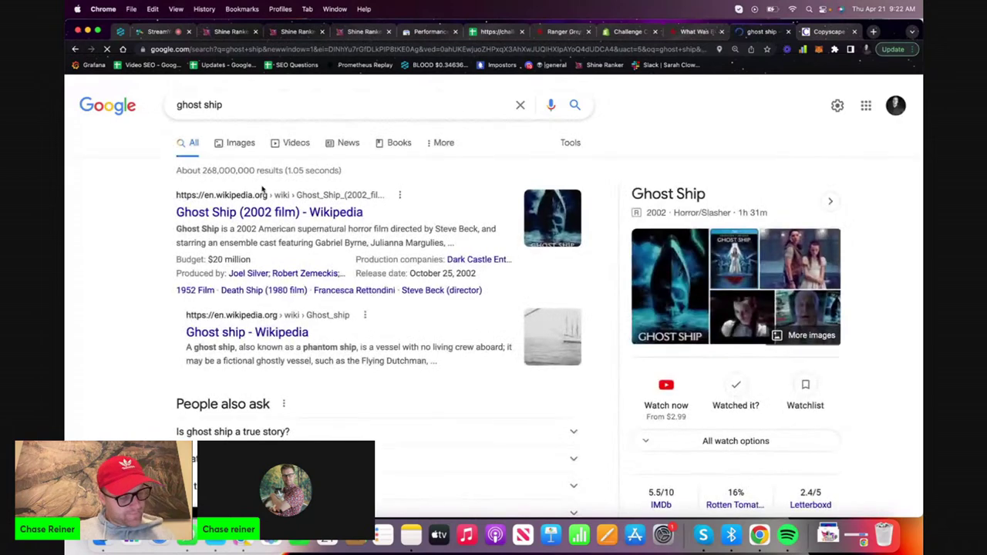
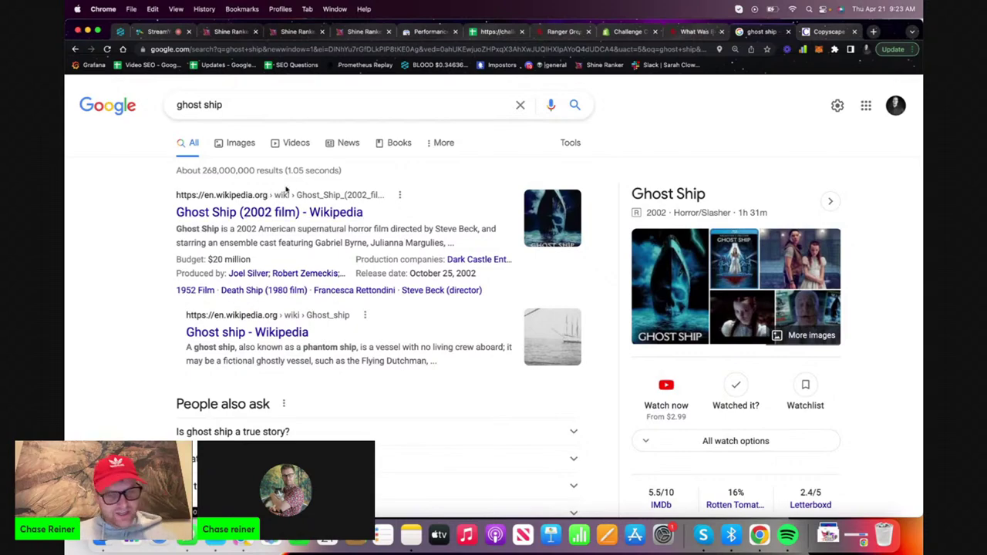
Expand the Ghost Ship Netflix, Paramount Plus and streaming-app answers, then return to Search Console
scroll(317, 261, "down", 2)
scroll(317, 259, "down", 3)
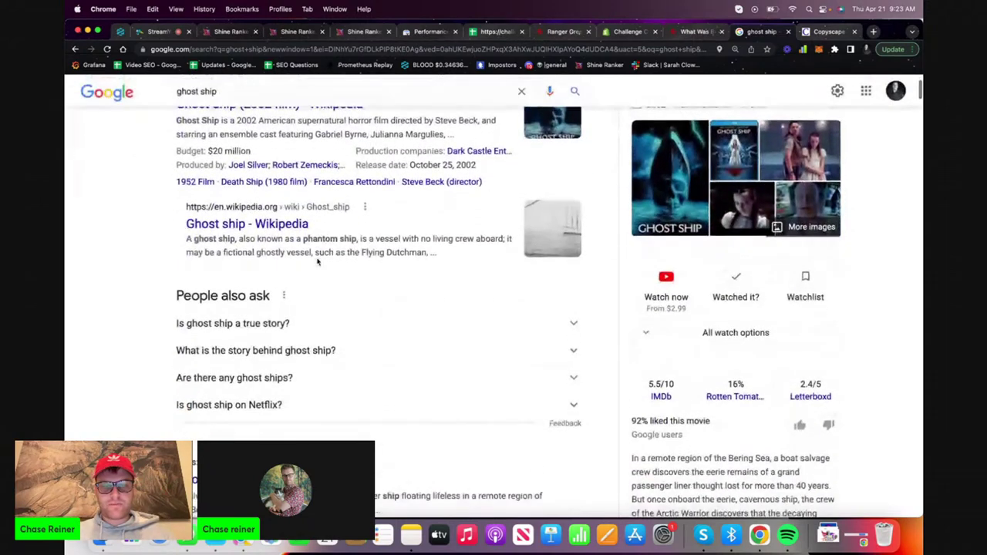
scroll(317, 259, "up", 5)
scroll(317, 262, "down", 1)
scroll(317, 263, "down", 3)
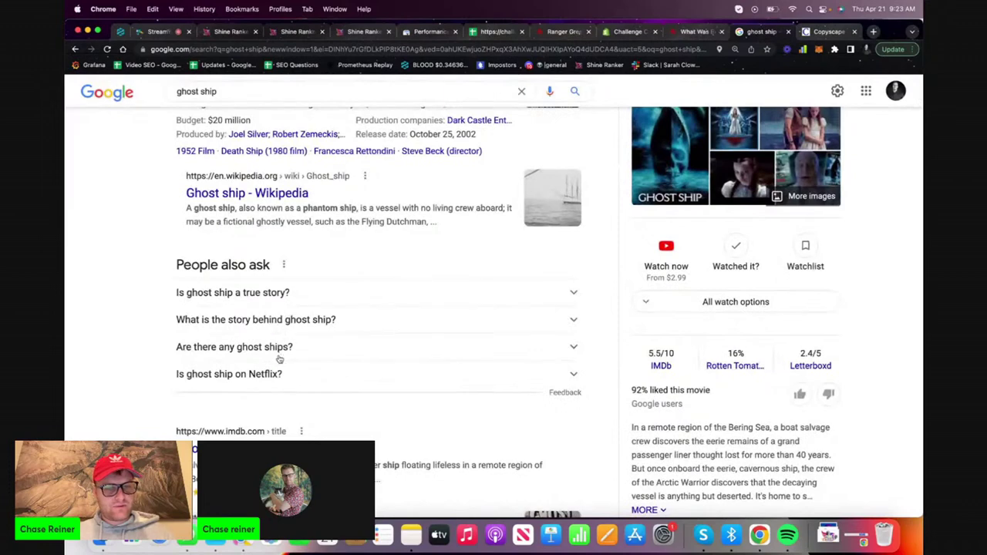
left_click(316, 383)
scroll(316, 383, "down", 6)
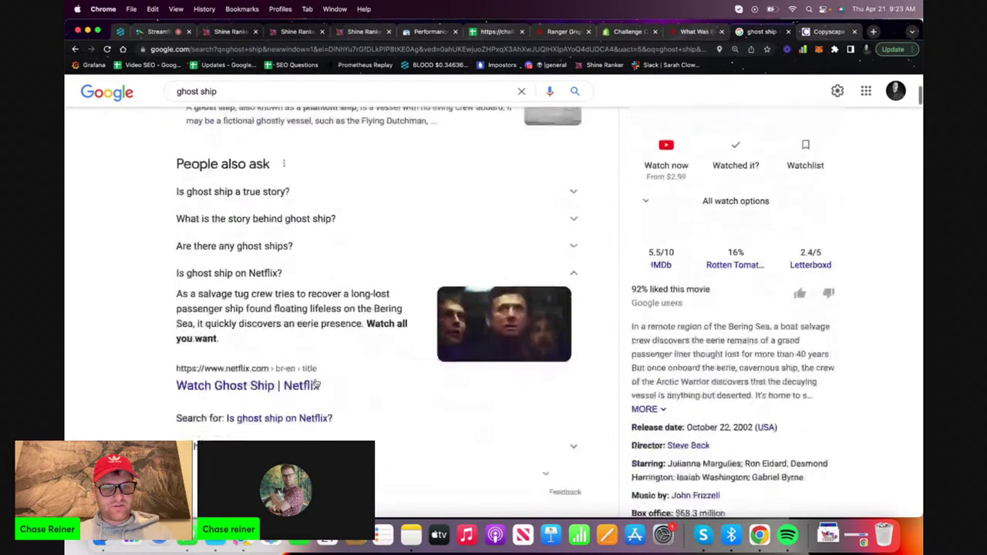
left_click(314, 353)
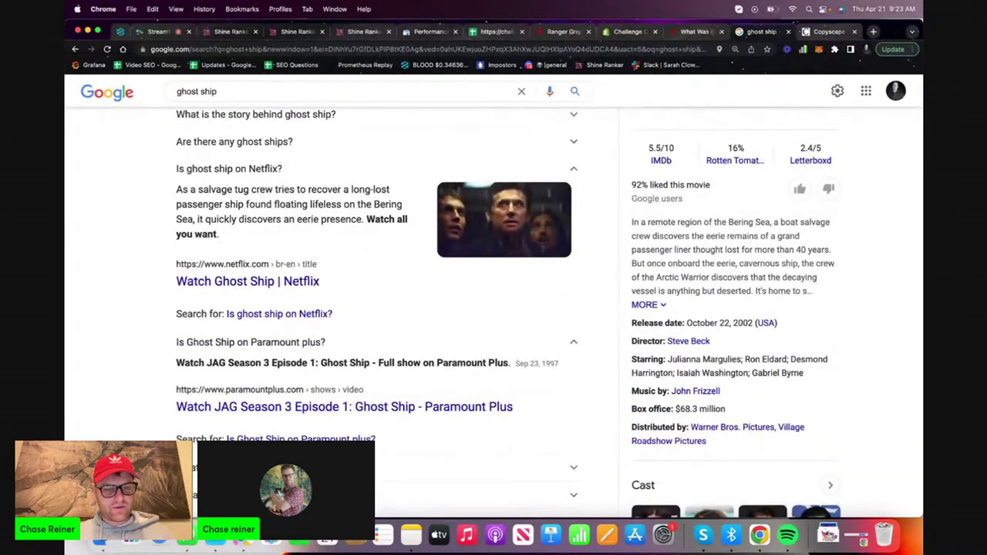
scroll(313, 405, "down", 9)
left_click(301, 431)
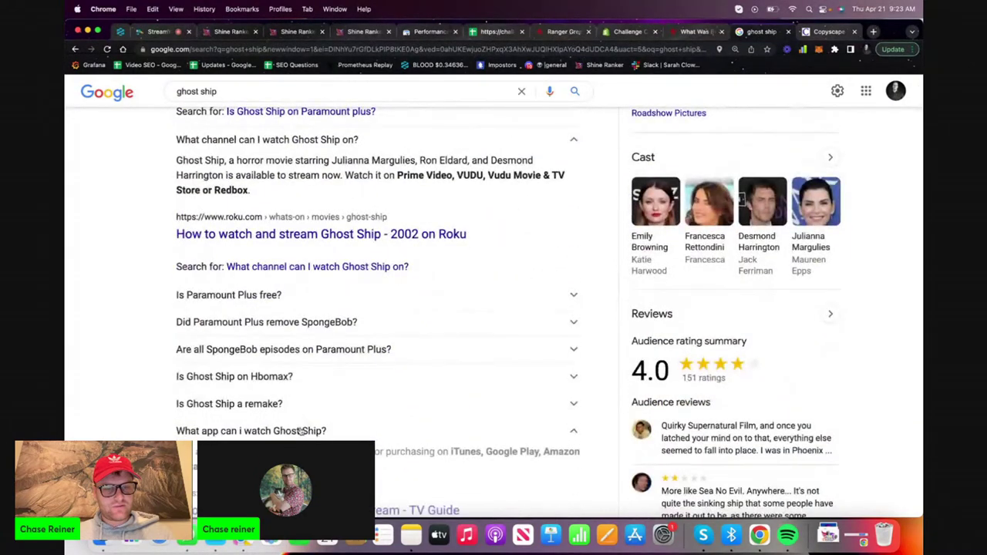
scroll(301, 431, "down", 6)
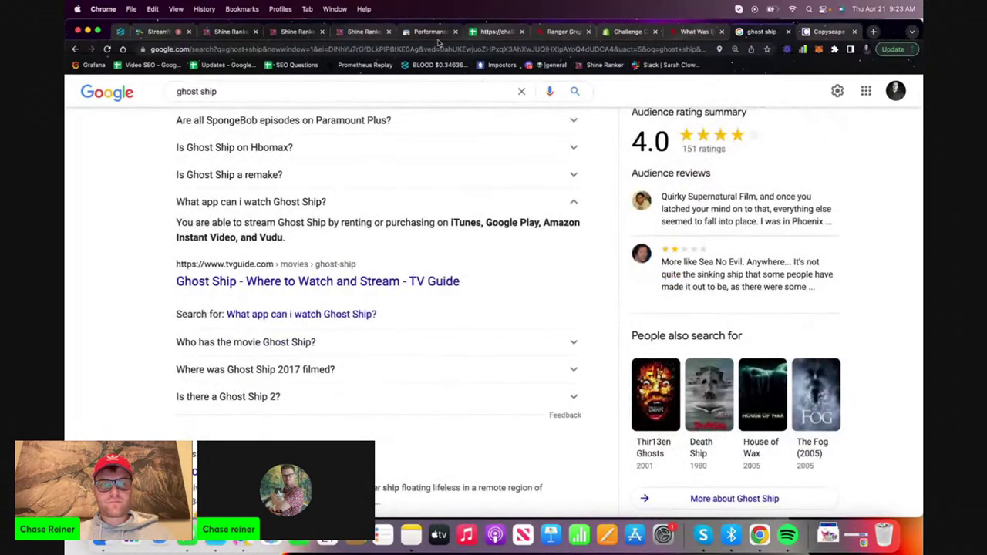
left_click(431, 32)
scroll(328, 324, "down", 3)
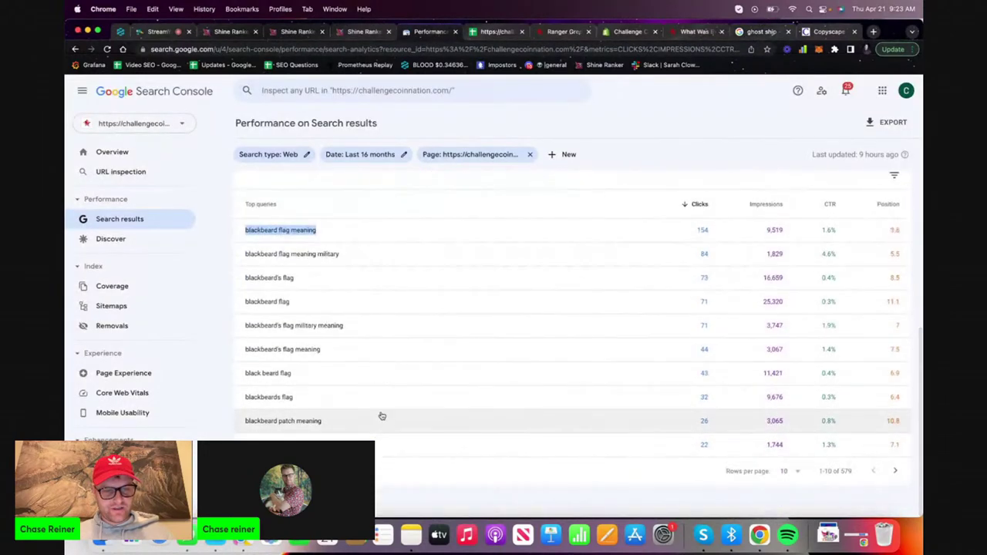
Delete the heading 'what is the strangest thing about the ghost ship?' from the Blackbeard draft
scroll(377, 437, "up", 2)
scroll(377, 436, "down", 2)
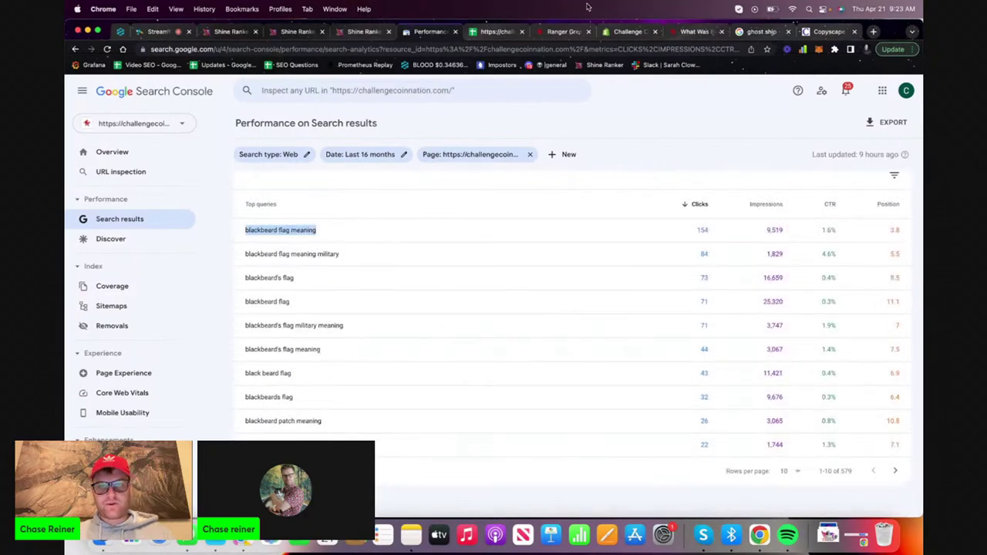
left_click(364, 32)
scroll(312, 171, "down", 5)
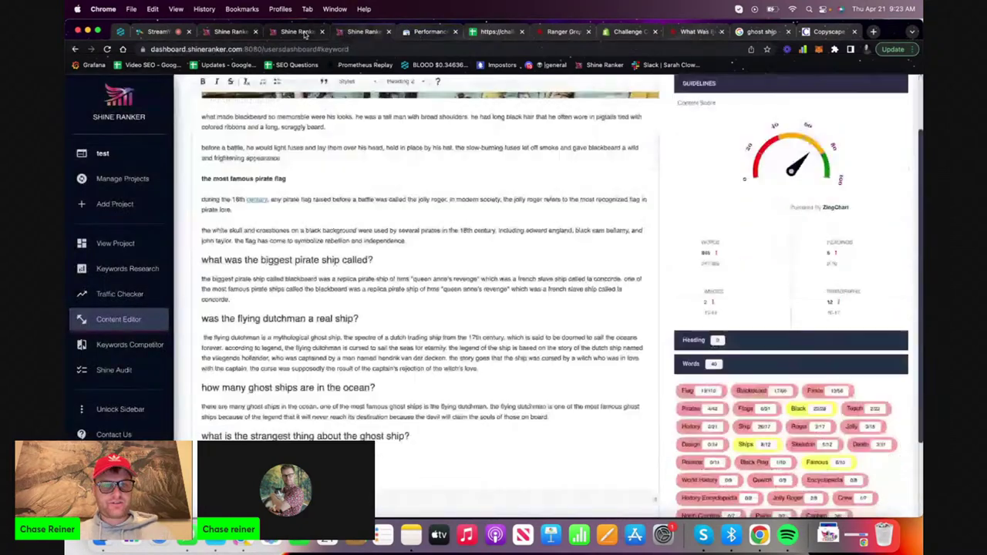
left_click_drag(444, 434, 202, 435)
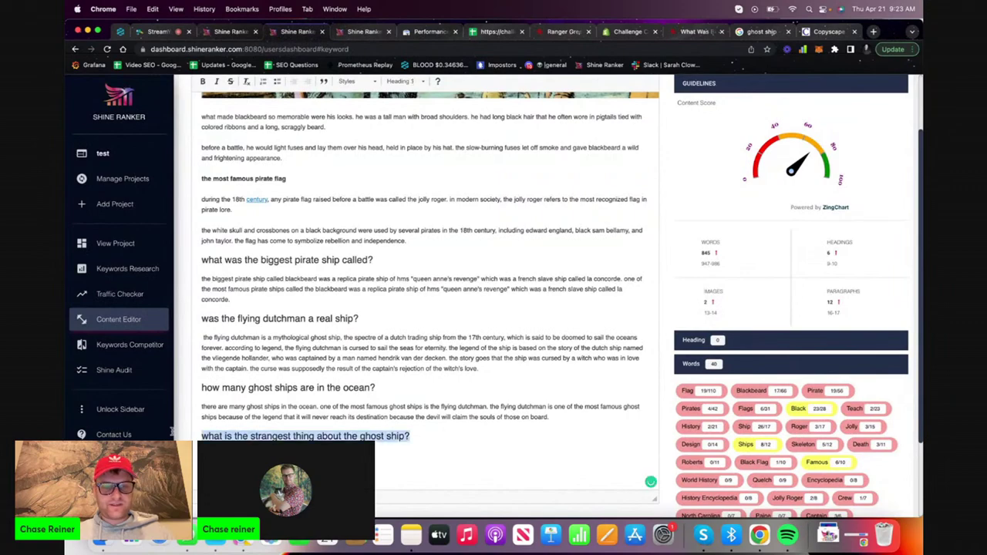
key("BackSpace")
Correct the misspelling 'hms' to 'his' using the spelling suggestion
scroll(337, 353, "up", 5)
scroll(336, 353, "up", 10)
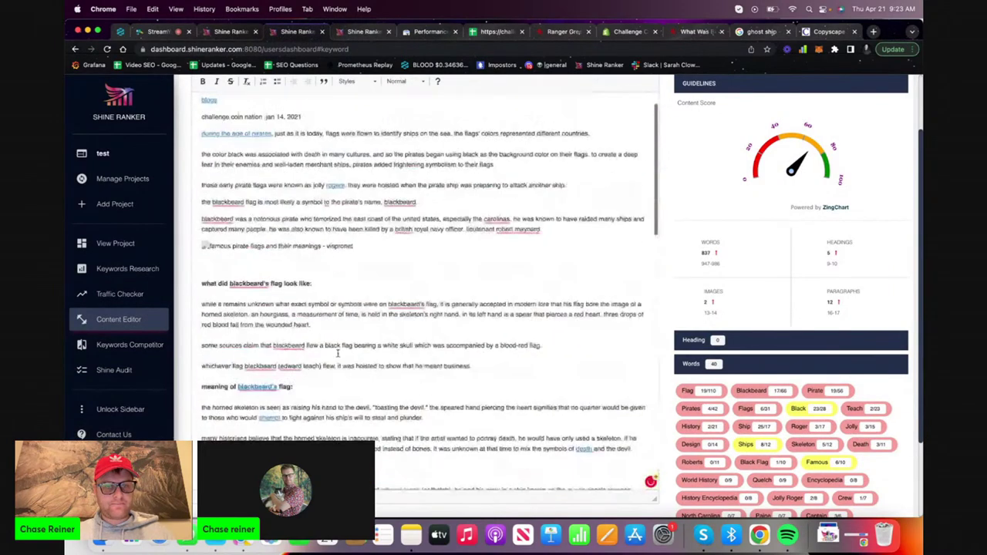
scroll(307, 386, "up", 3)
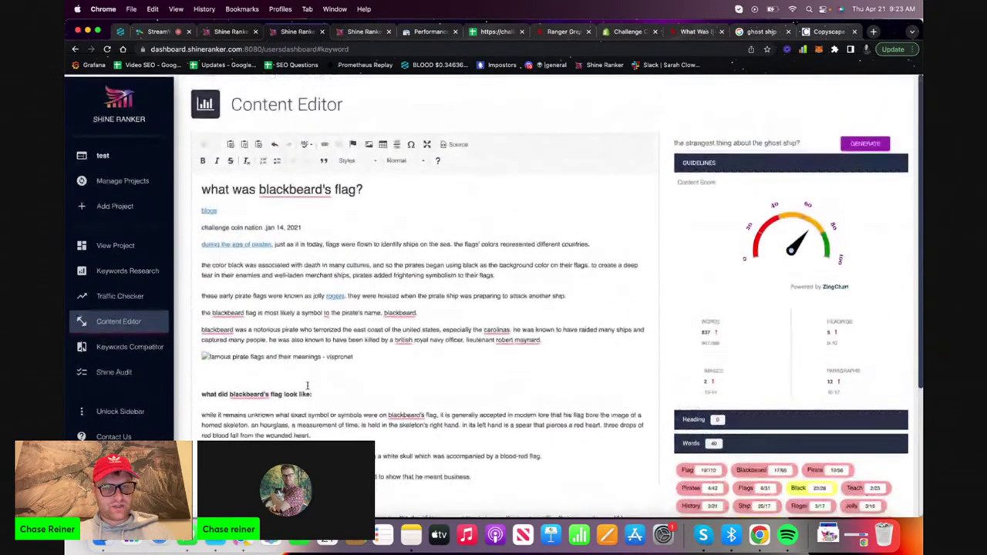
triple_click(294, 328)
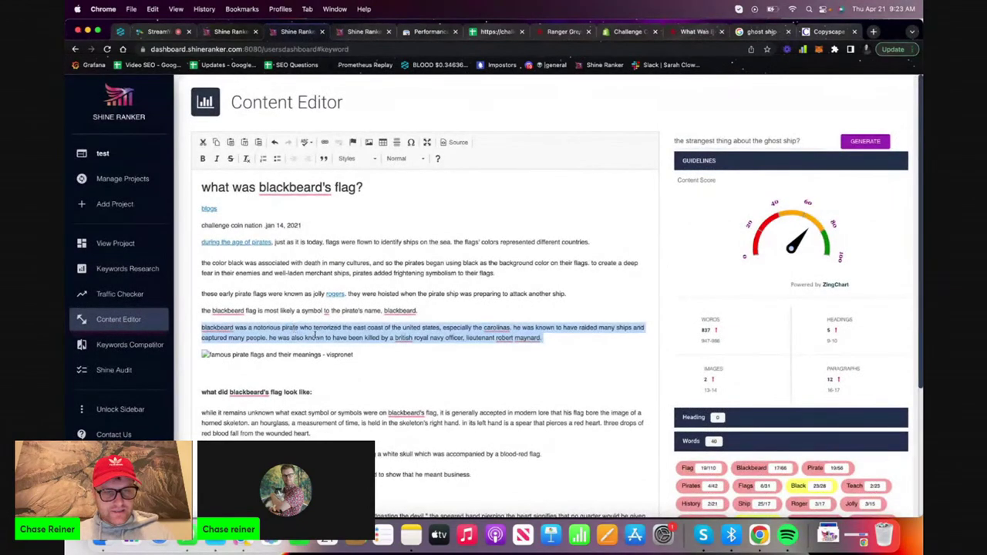
left_click(314, 333)
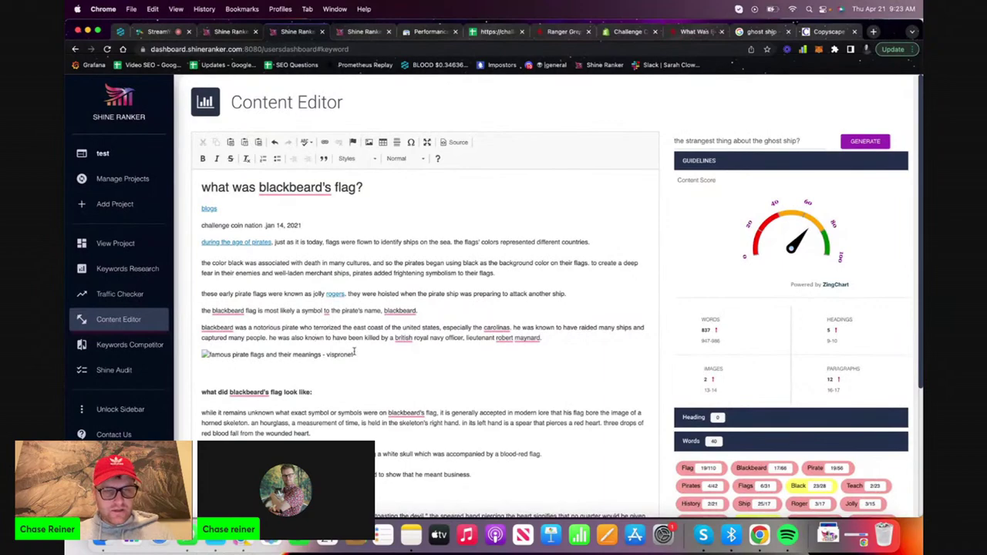
scroll(371, 353, "down", 15)
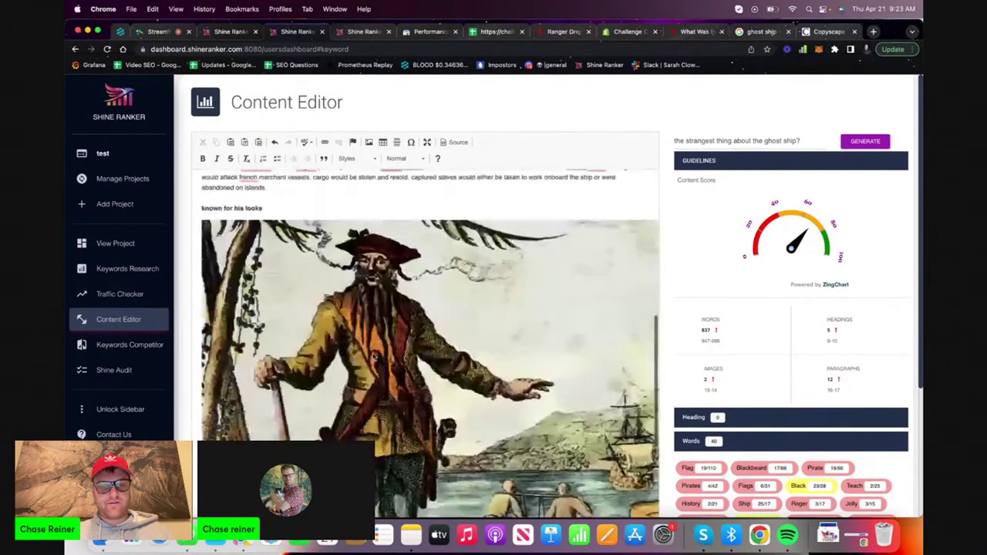
left_click_drag(486, 349, 171, 180)
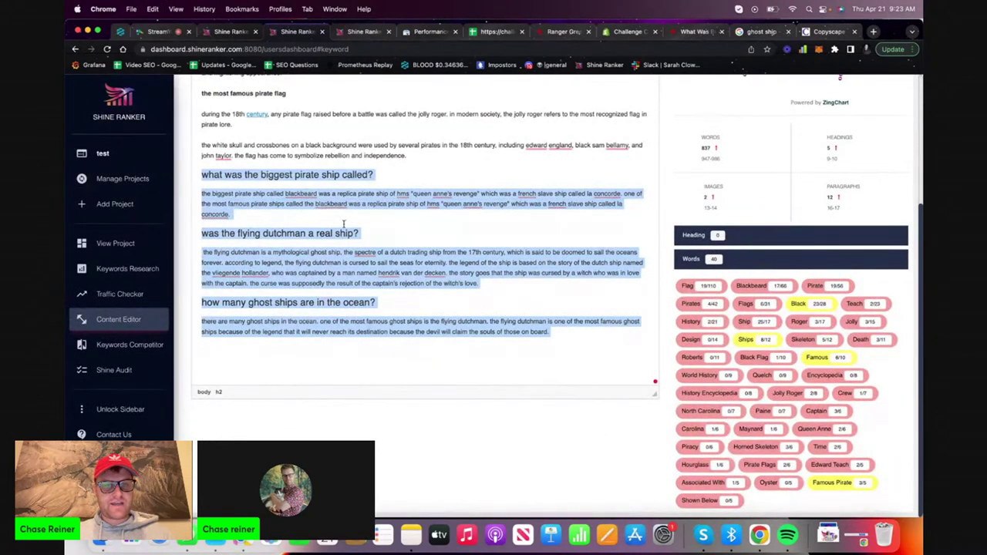
left_click(371, 242)
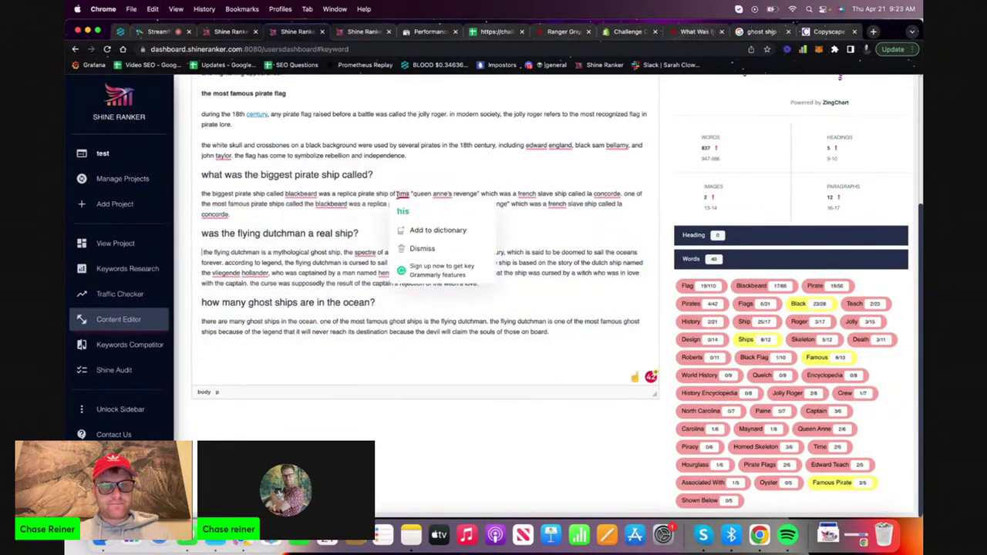
key("Up")
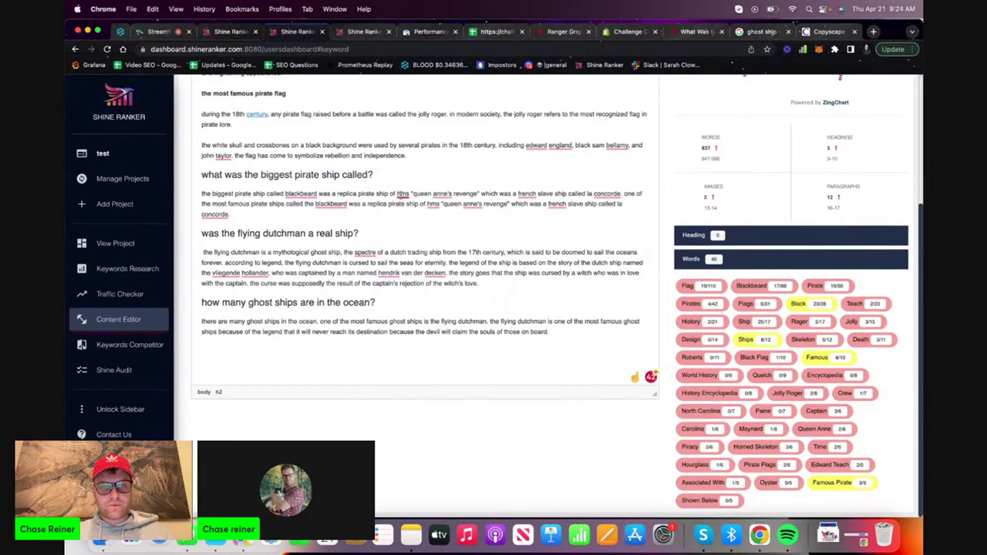
mouse_move(402, 194)
left_click(408, 270)
Copy the pirate ship and ghost ship Q&A section through to the article's end
left_click_drag(538, 330, 192, 185)
key("super+c")
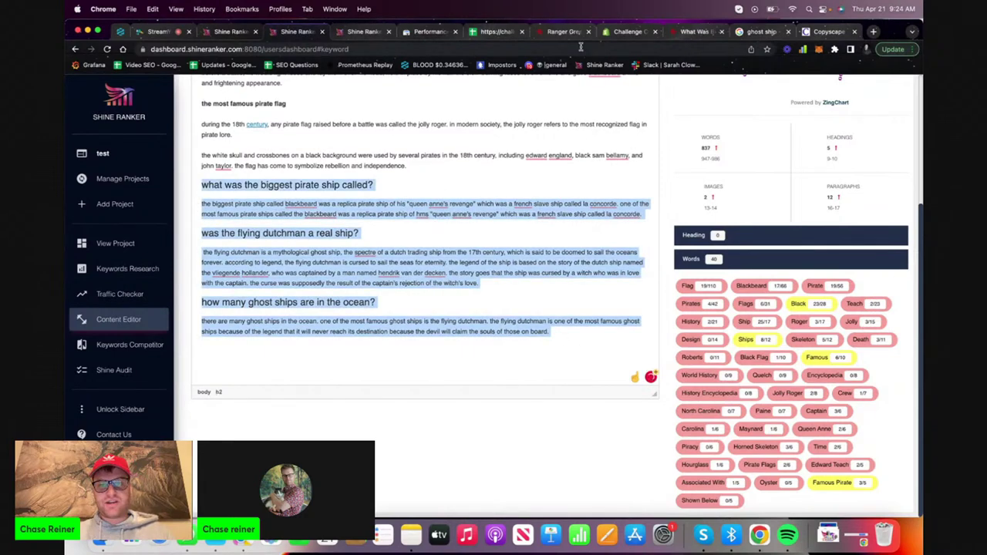
left_click(679, 31)
scroll(478, 202, "up", 10)
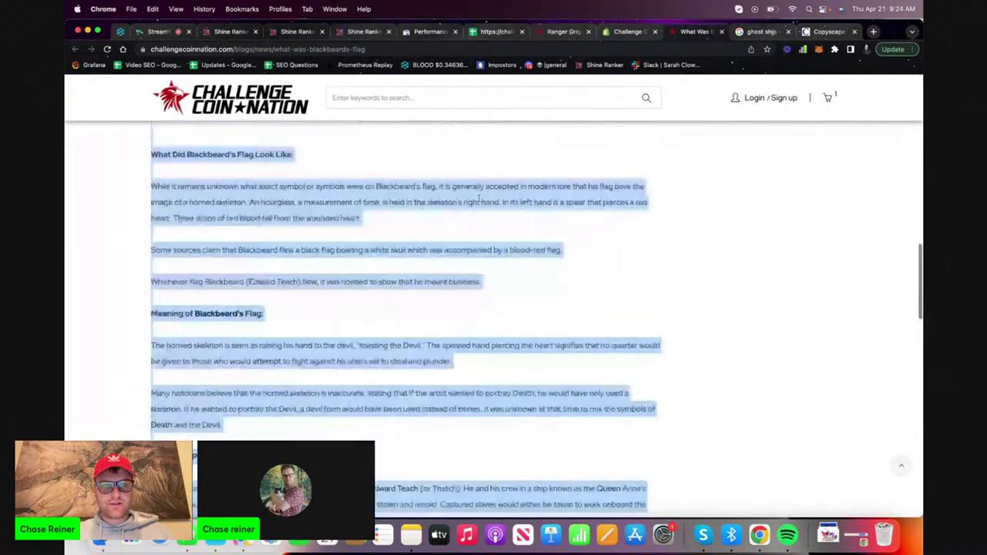
Paste the copied pirate-ship and ghost-ship Q&A after the Blackbeard post's final paragraph and save
left_click(564, 31)
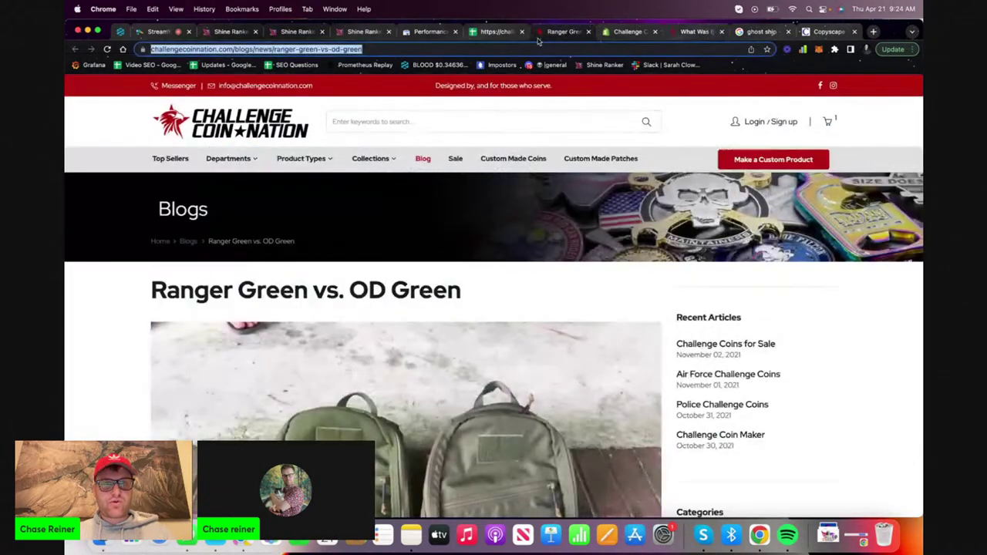
left_click(633, 32)
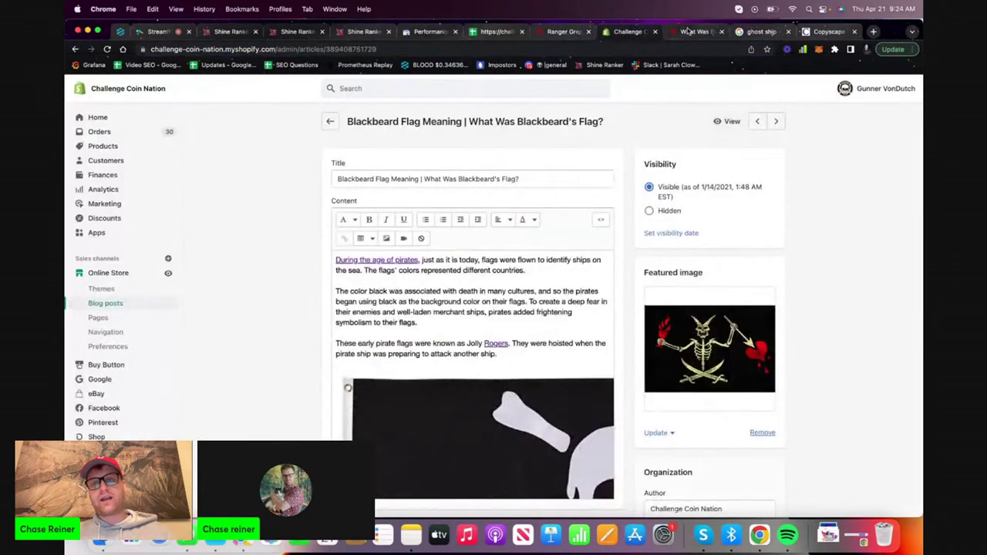
scroll(437, 359, "down", 15)
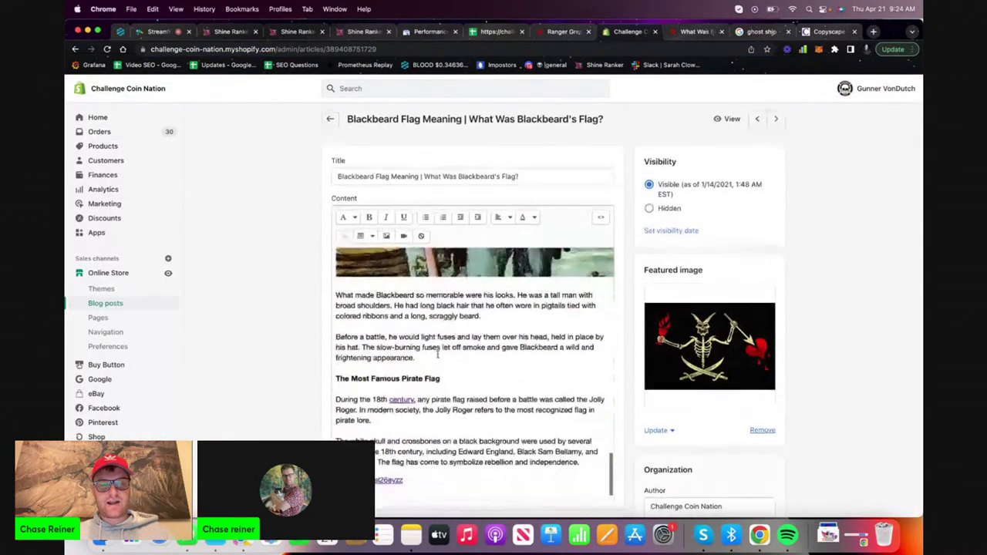
left_click(460, 346)
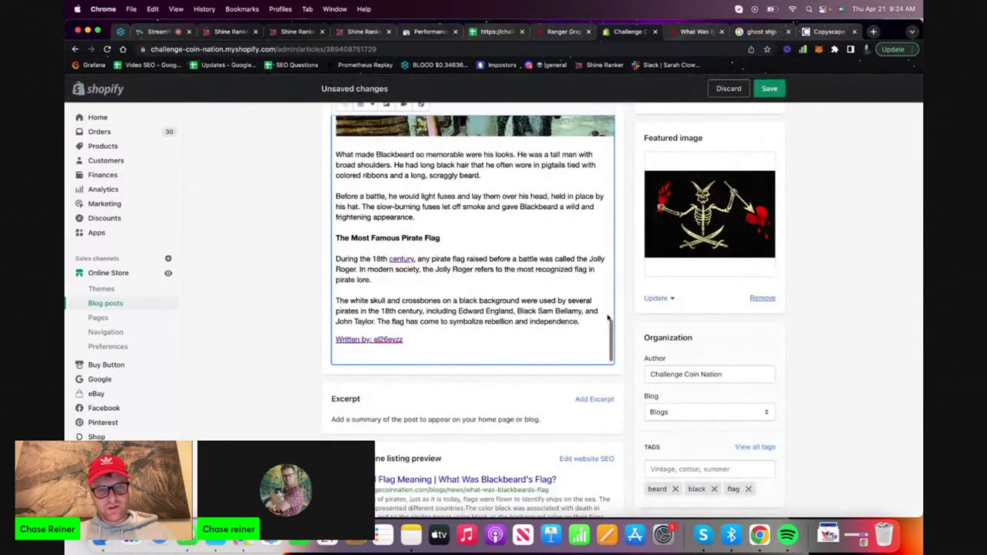
left_click(596, 315)
key("Return")
key("cmd+v")
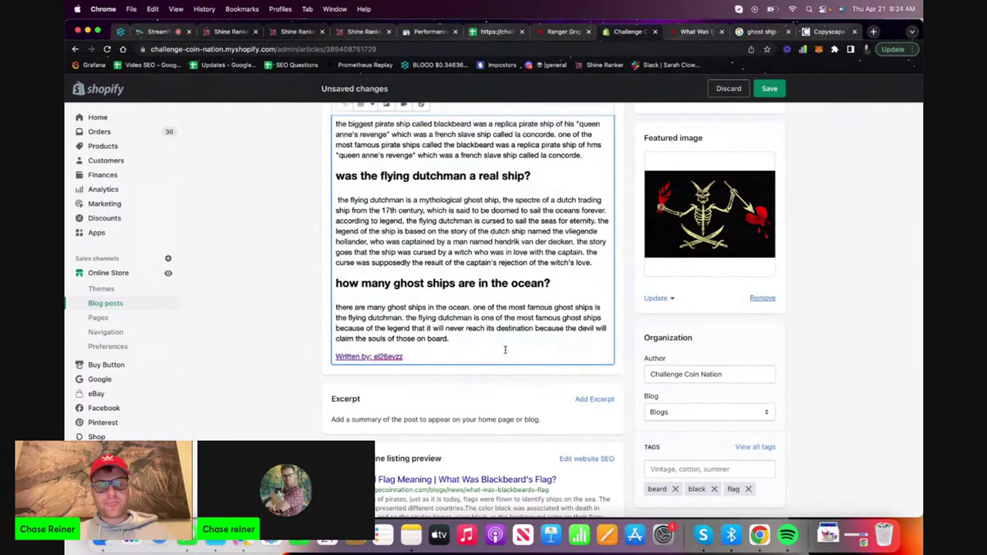
scroll(505, 350, "up", 10)
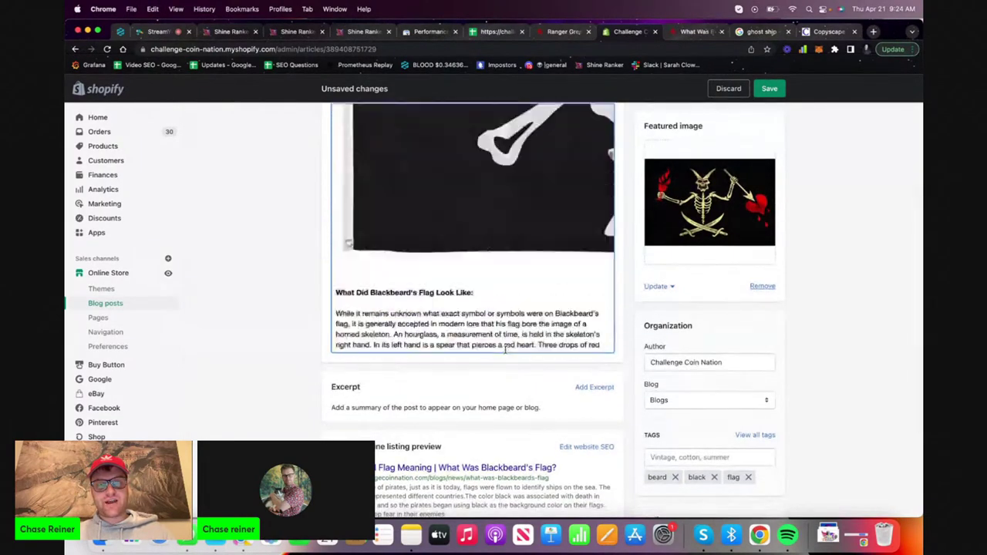
scroll(505, 349, "up", 5)
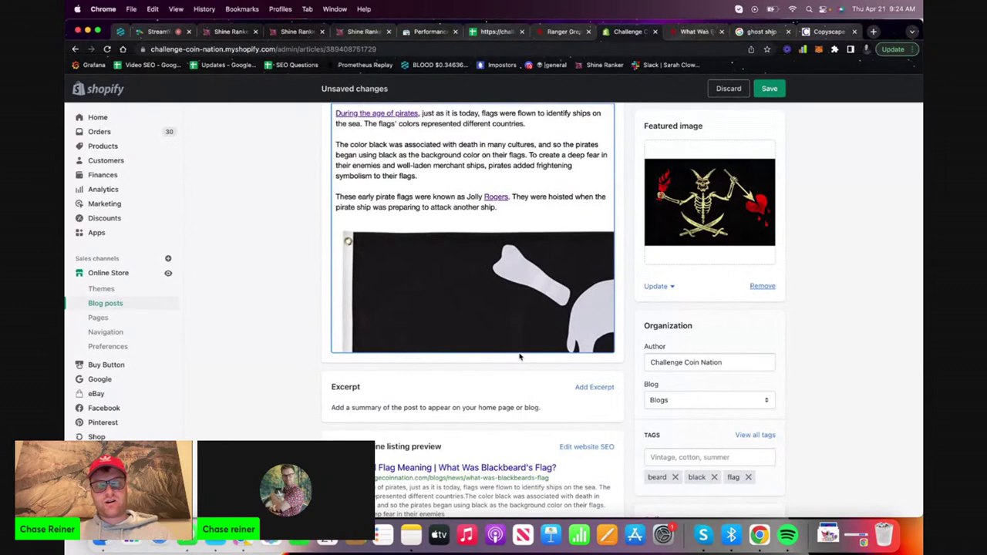
scroll(520, 357, "up", 3)
left_click(769, 88)
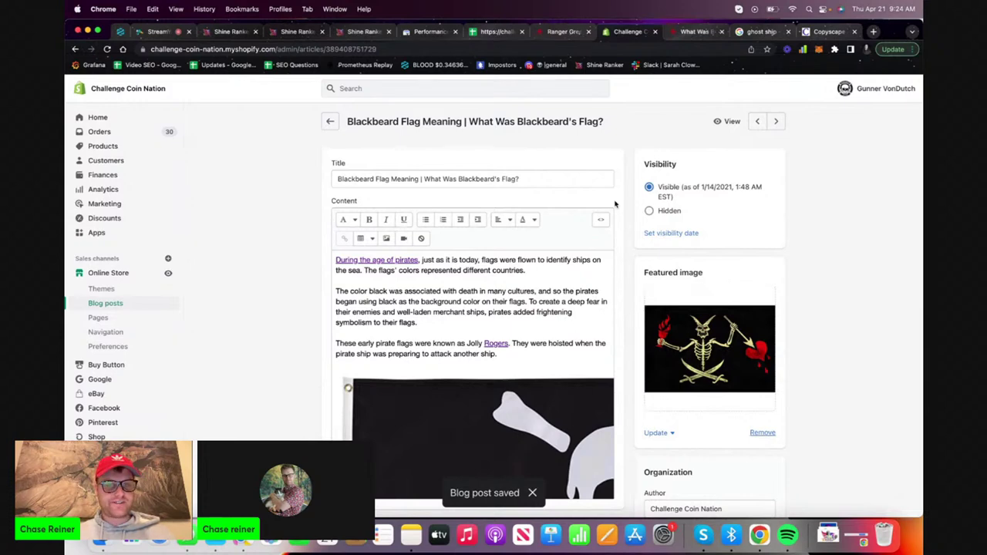
key("ctrl+shift+n")
type("w")
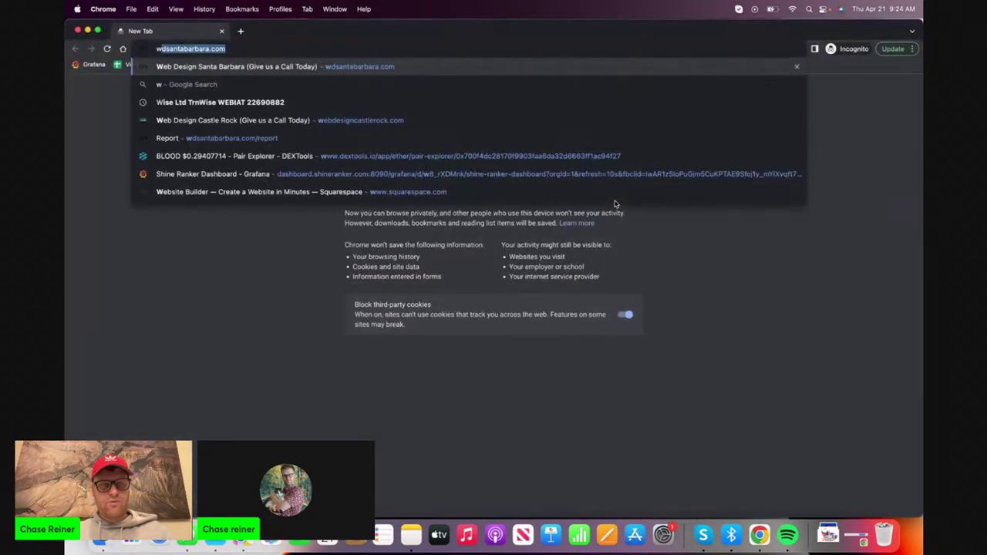
type("eb design caslte rock")
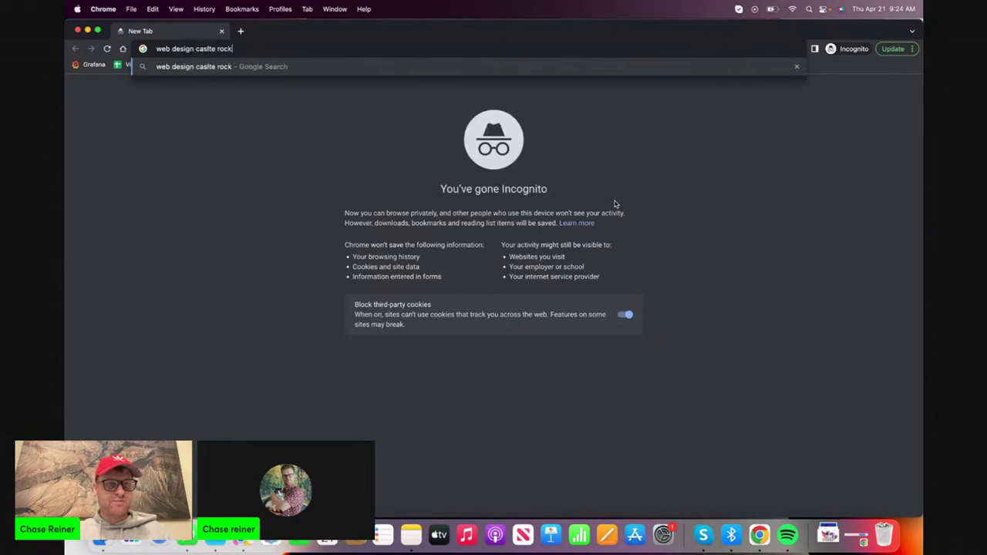
key("Return")
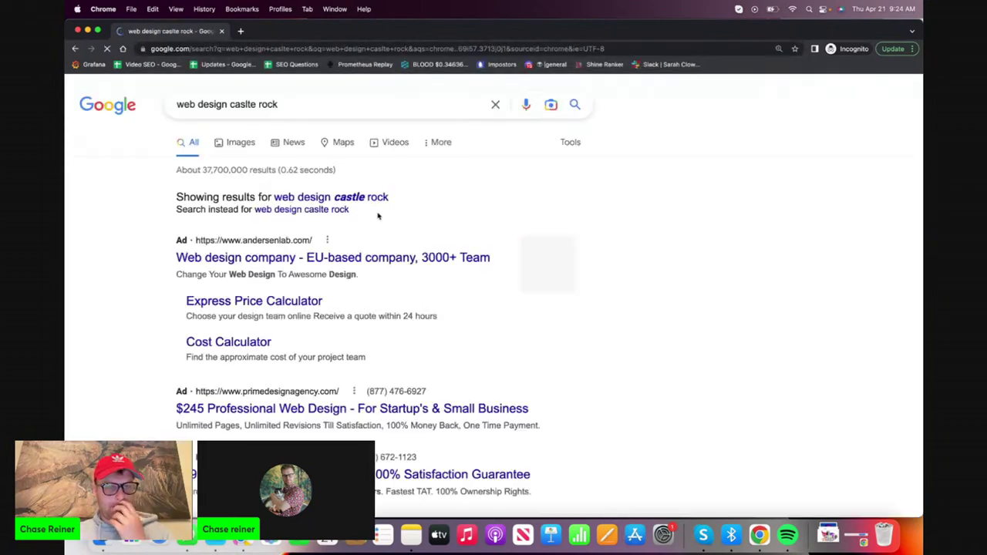
scroll(351, 198, "down", 5)
scroll(349, 198, "down", 5)
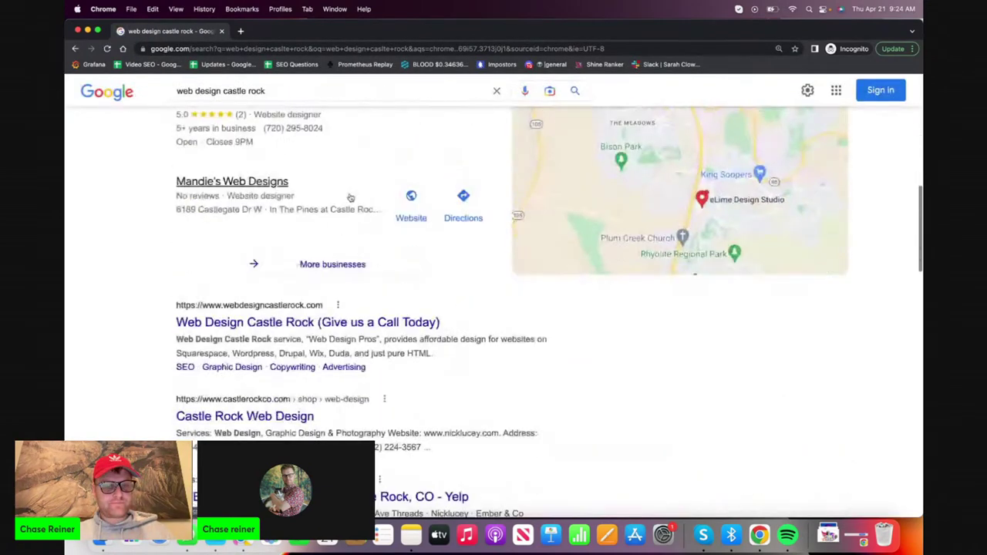
left_click(335, 329)
scroll(336, 335, "down", 10)
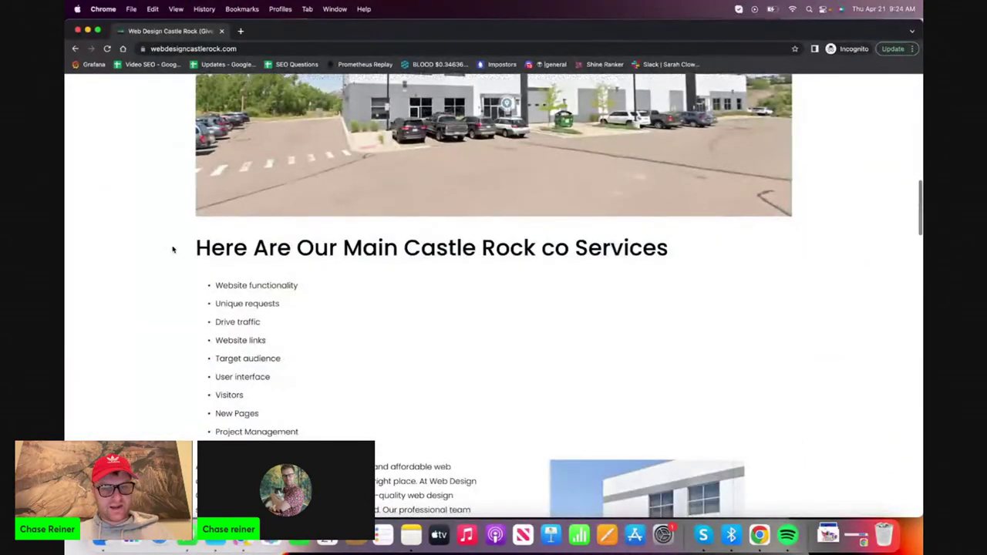
left_click_drag(173, 249, 324, 324)
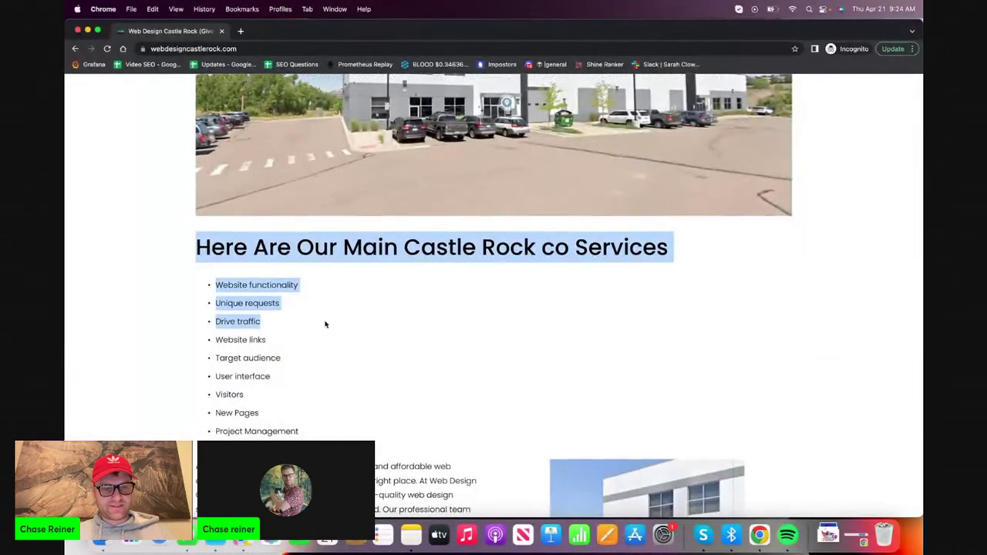
scroll(417, 373, "down", 5)
left_click_drag(426, 387, 425, 388)
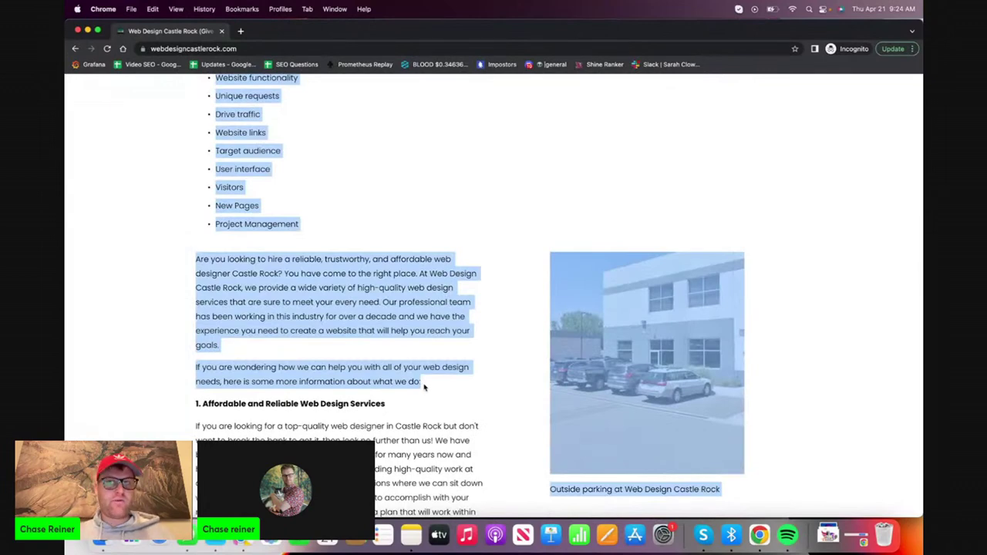
scroll(423, 387, "down", 4)
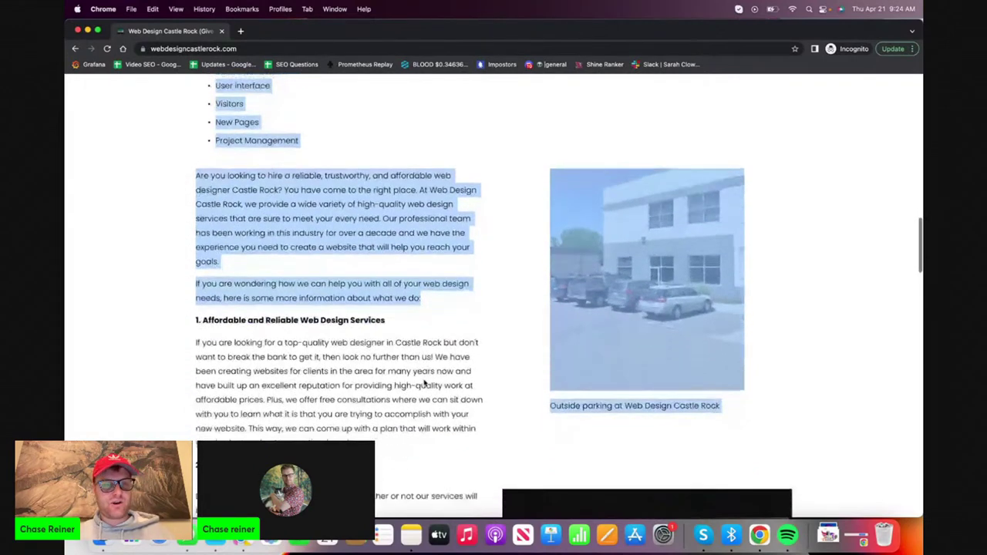
left_click_drag(195, 277, 461, 231)
scroll(396, 410, "down", 10)
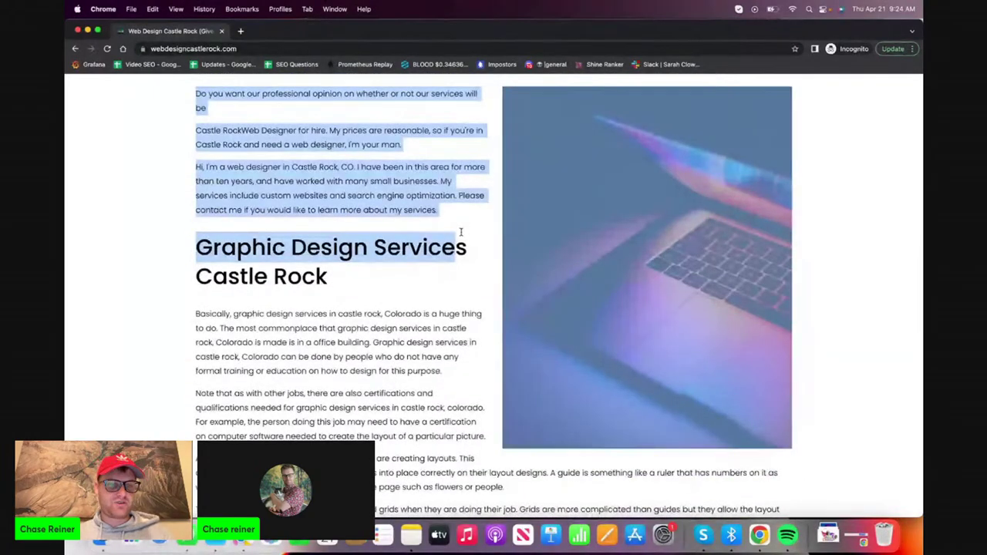
scroll(460, 231, "down", 15)
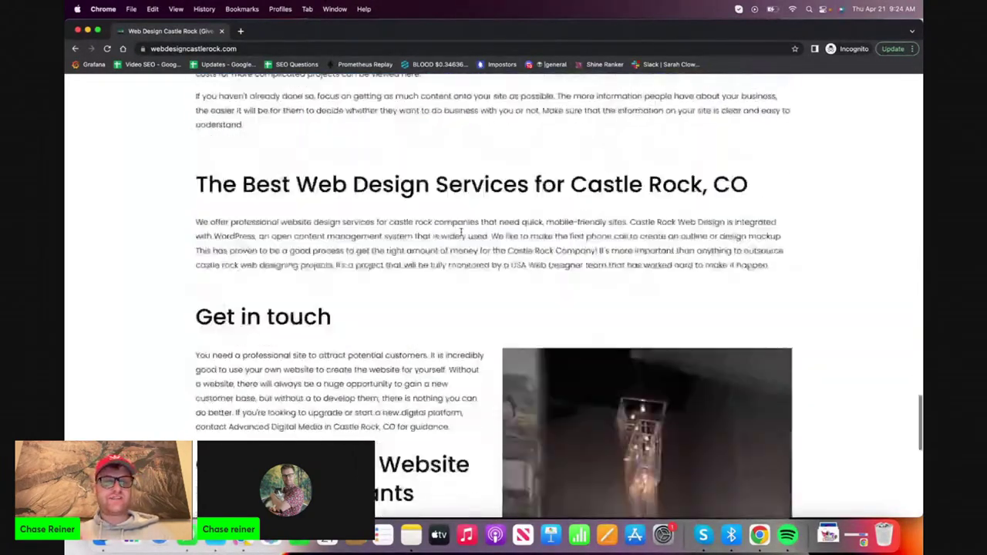
scroll(461, 231, "down", 4)
left_click(77, 31)
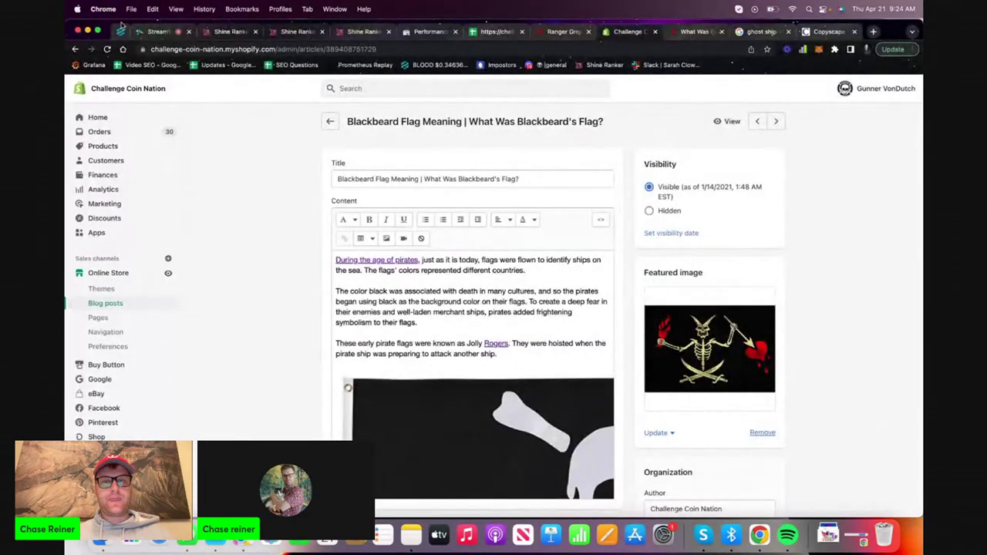
Bring up the 'What Was Blackbeard's Flag?' post and select its full page URL
left_click(361, 30)
key("ctrl+shift+Tab")
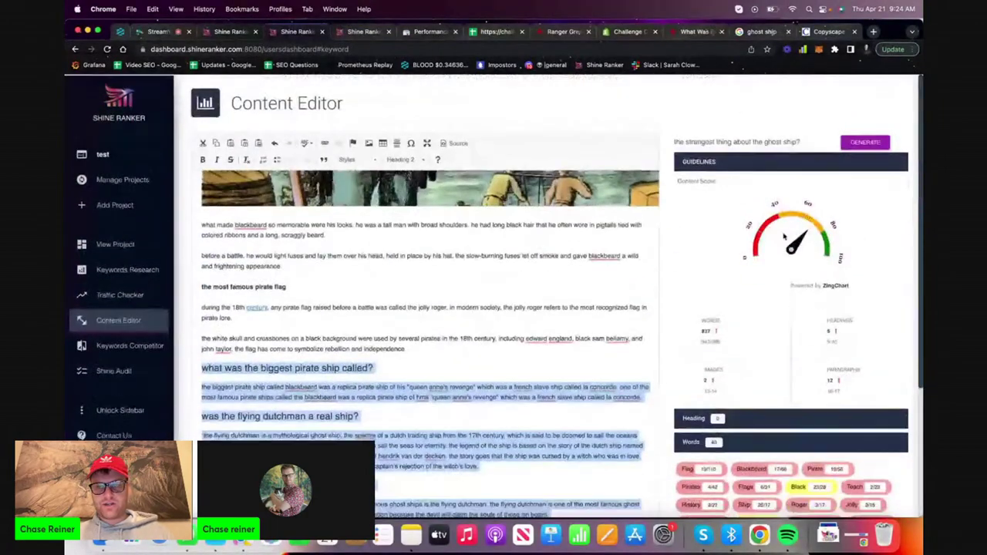
mouse_move(794, 246)
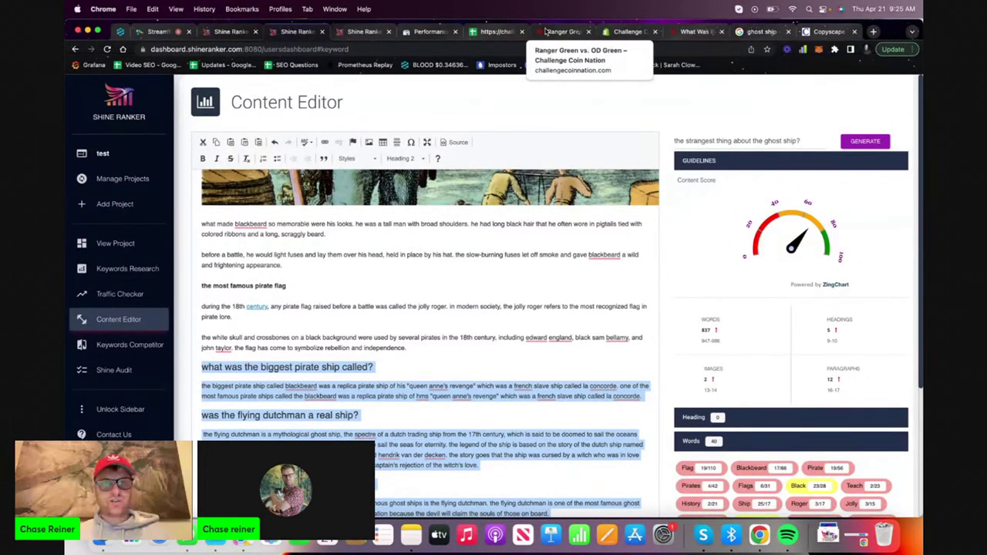
left_click(703, 34)
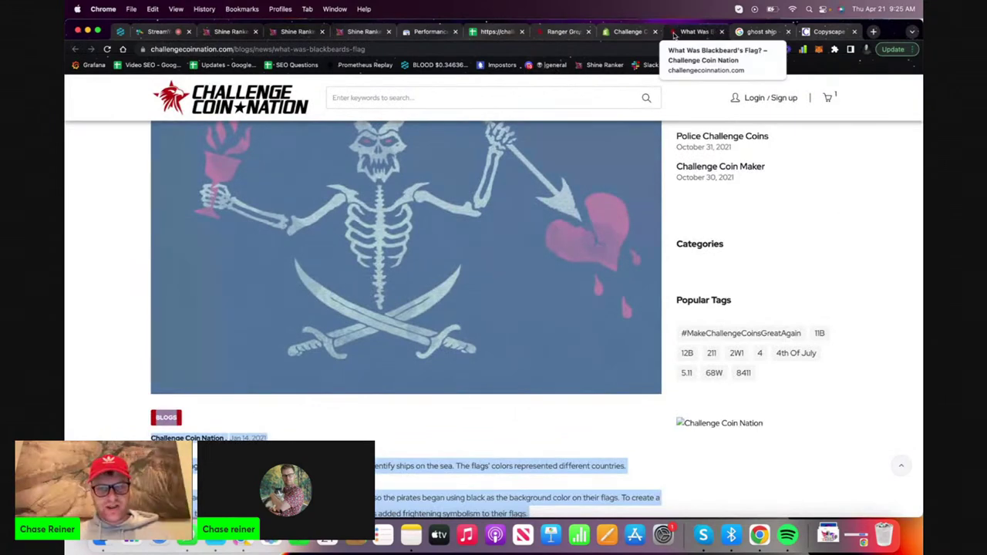
scroll(585, 85, "up", 5)
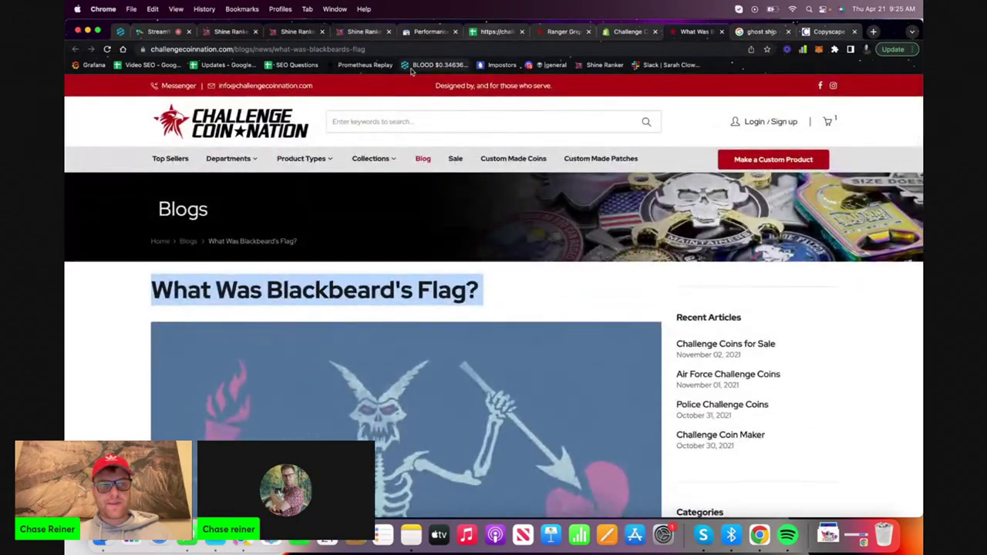
scroll(399, 256, "down", 8)
scroll(399, 256, "up", 5)
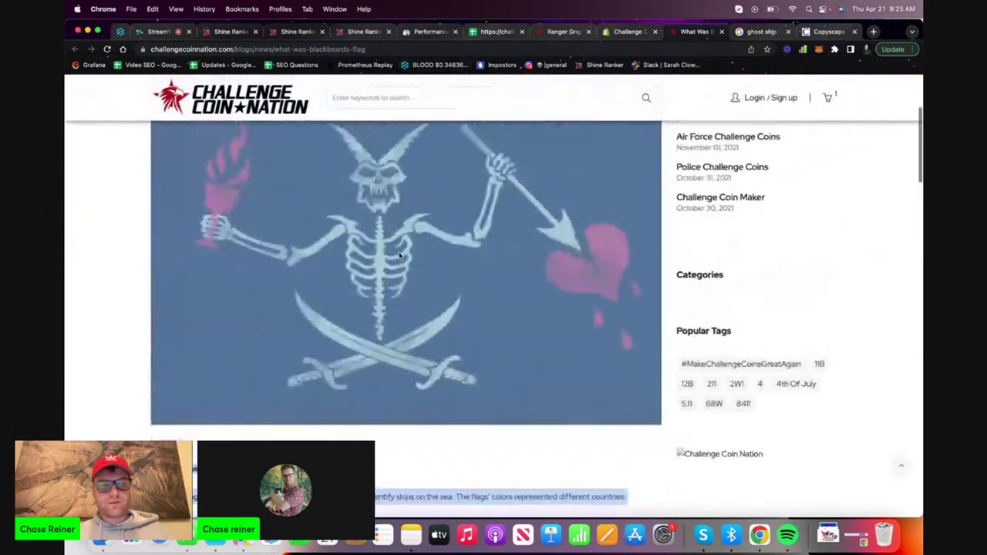
scroll(399, 256, "up", 5)
left_click(415, 48)
key("super+c")
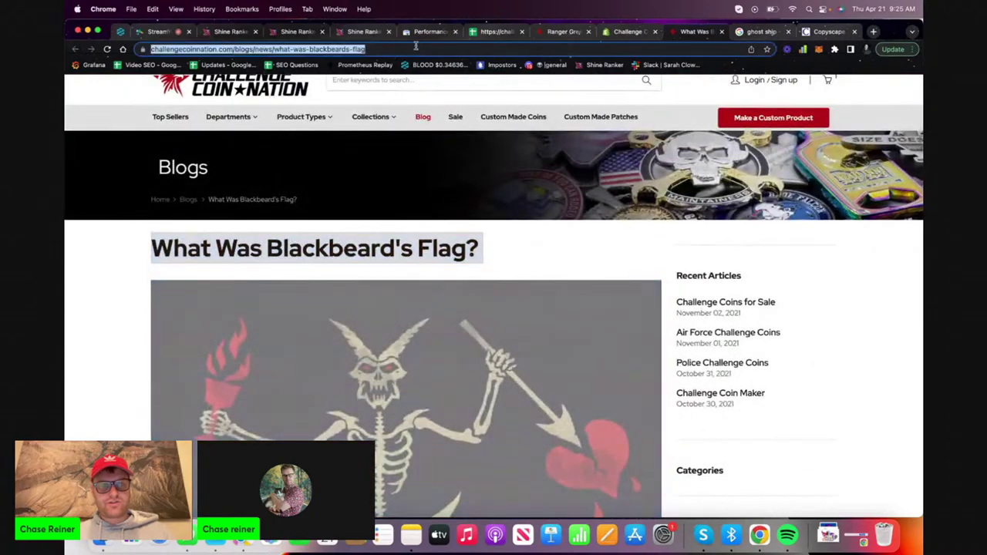
left_click(417, 33)
Inspect the pasted Blackbeard flag post URL and request its indexing
scroll(357, 172, "up", 3)
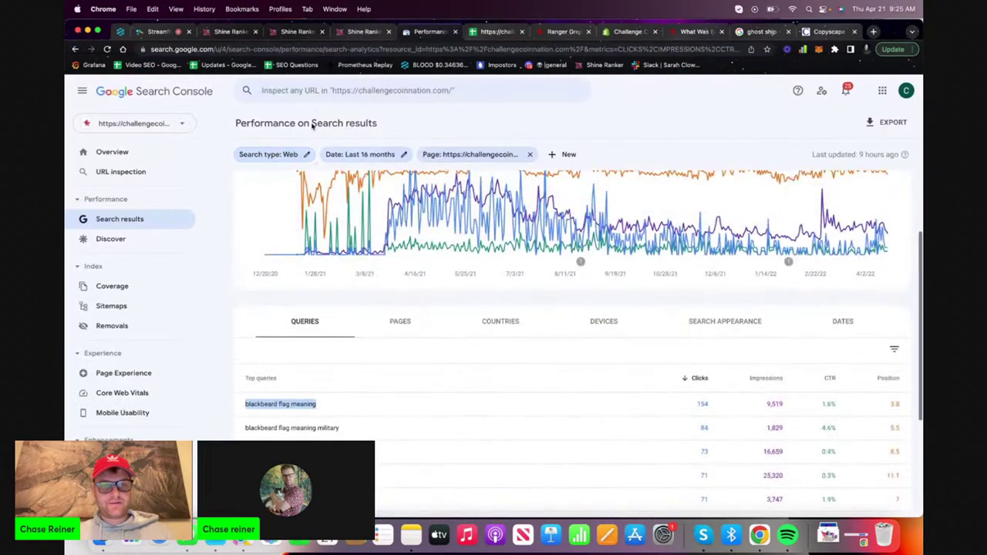
left_click(358, 90)
key("super+v")
key("Return")
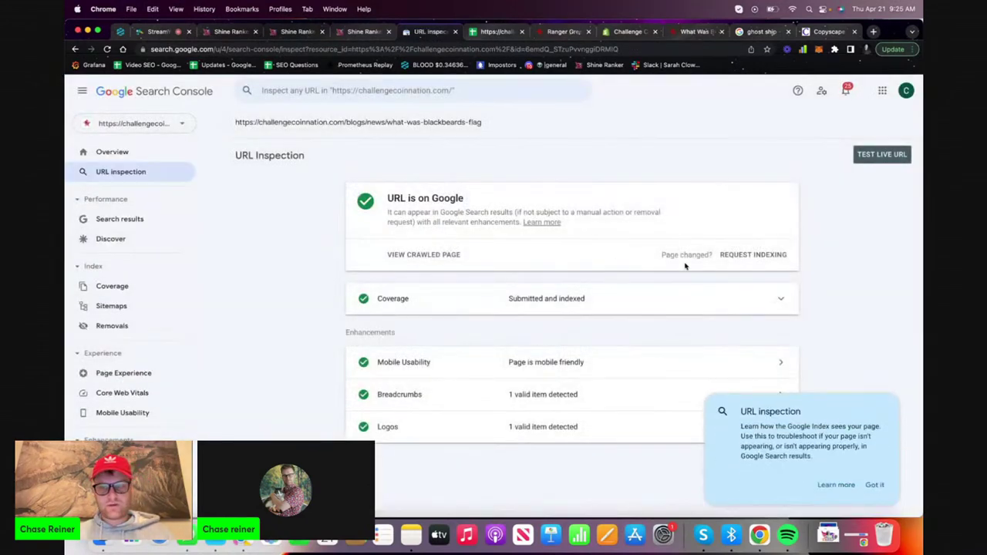
left_click(738, 259)
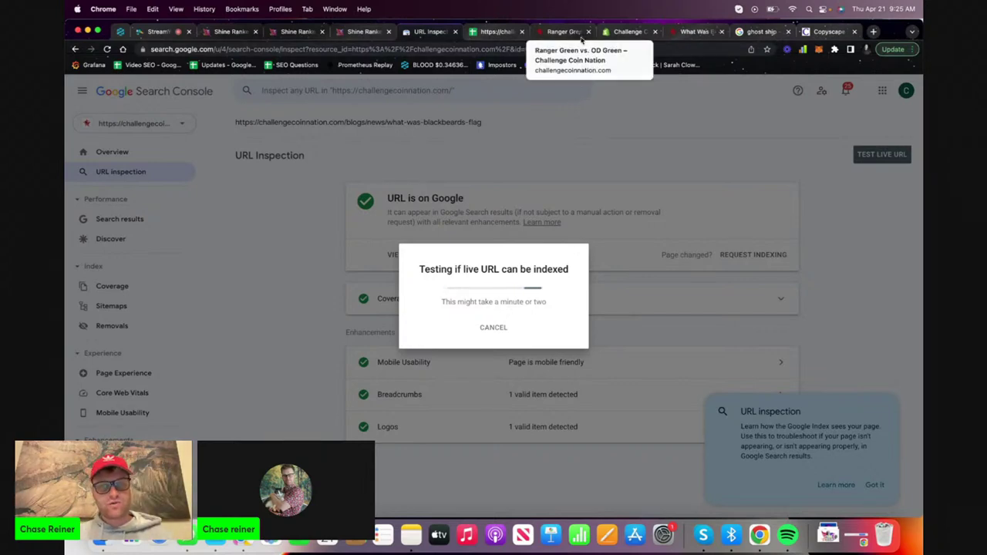
Check the Blackbeard flag and Ranger Green vs. OD Green posts, then open a new tab
left_click(685, 31)
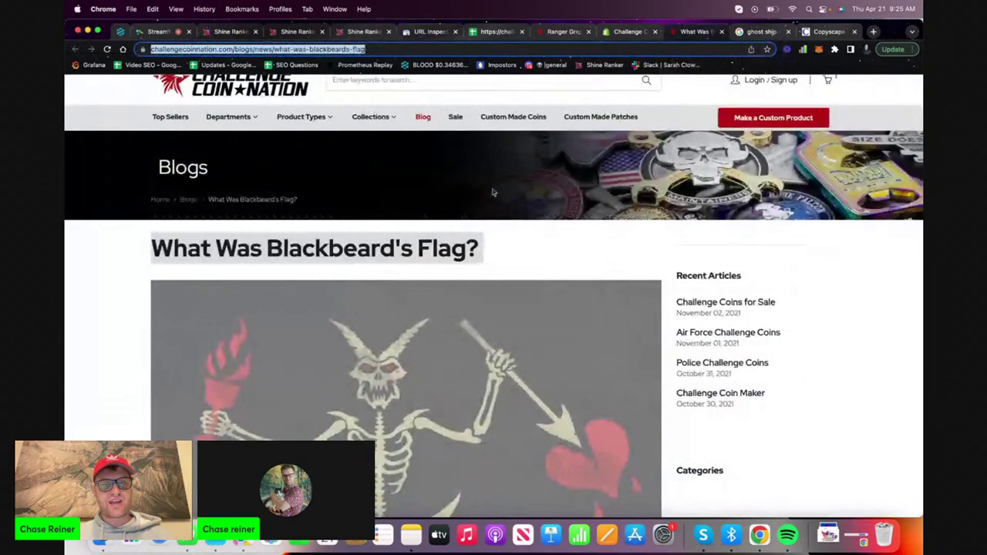
left_click(566, 35)
left_click(694, 32)
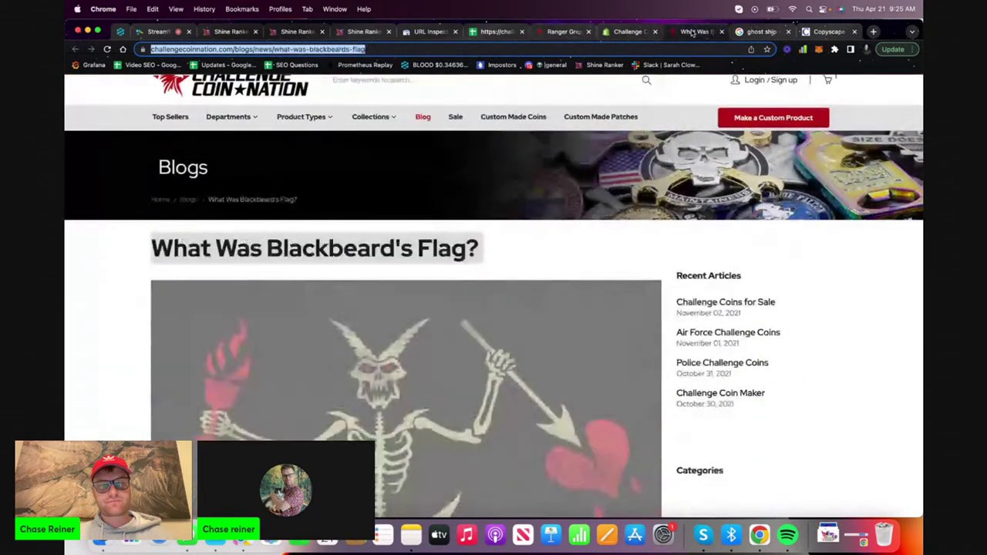
left_click(556, 31)
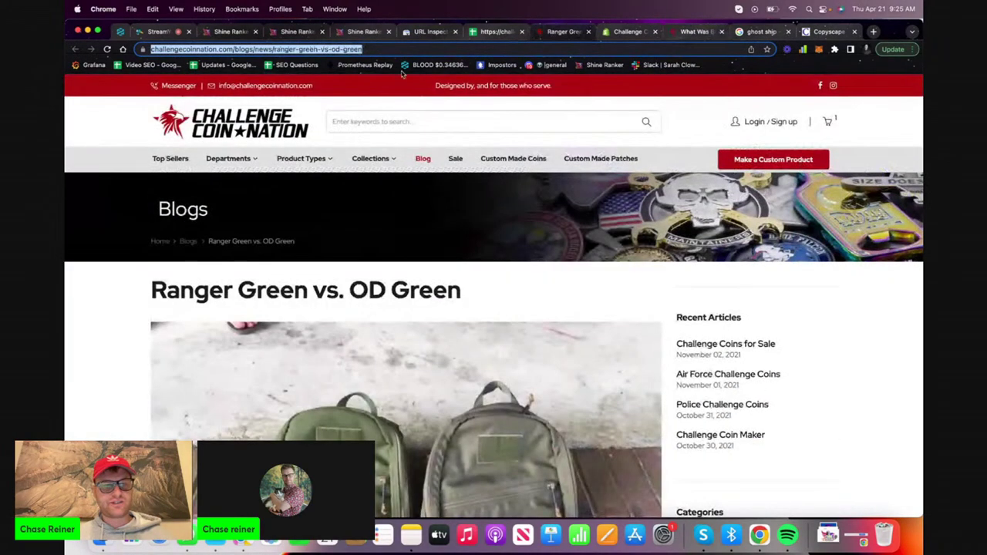
left_click(406, 35)
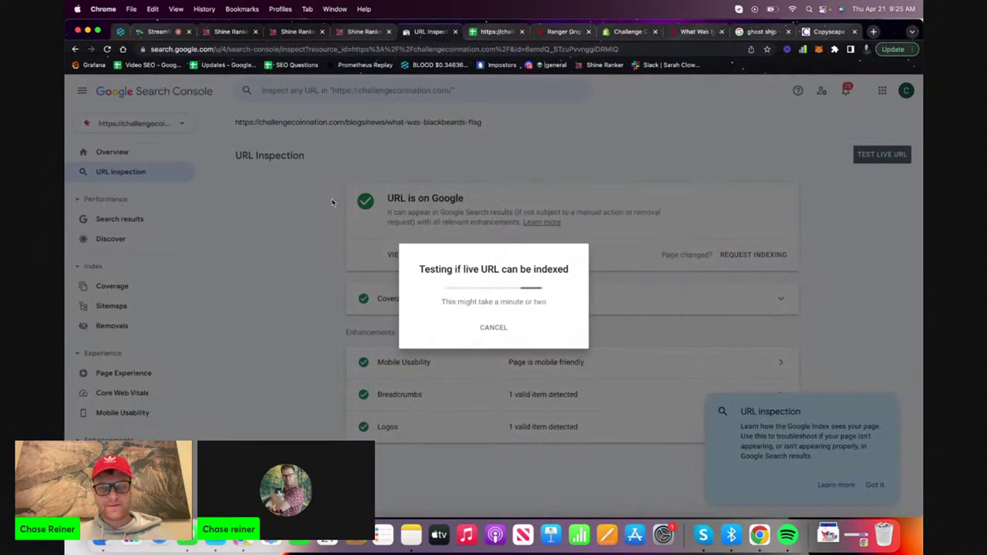
left_click(872, 32)
Search Google for 'search console' and open the Google Search Console site
type("search console")
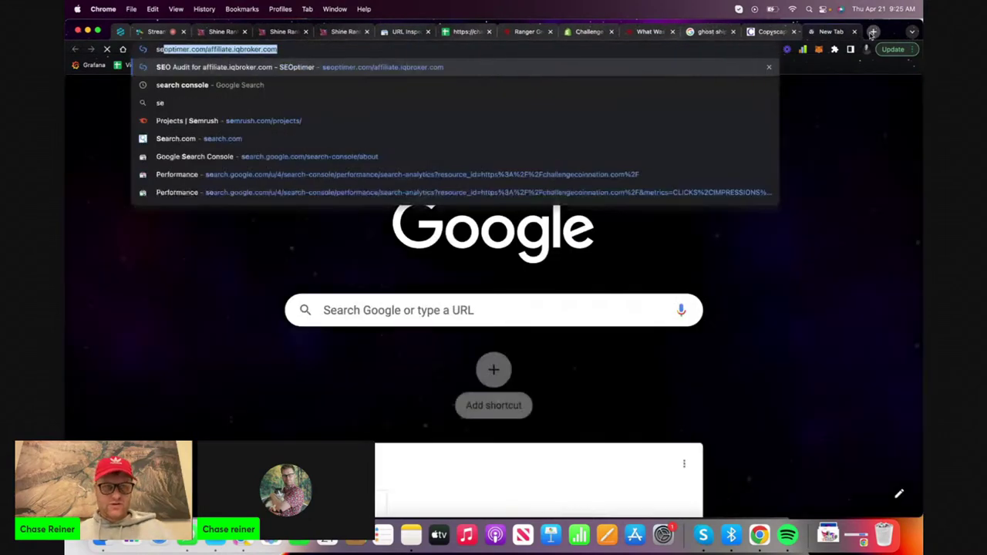
key("Return")
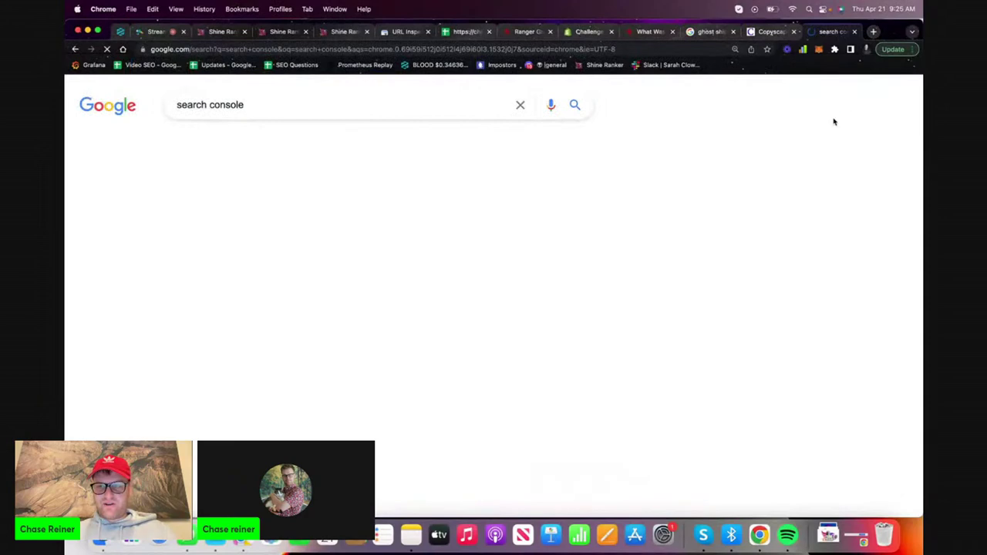
left_click(231, 212)
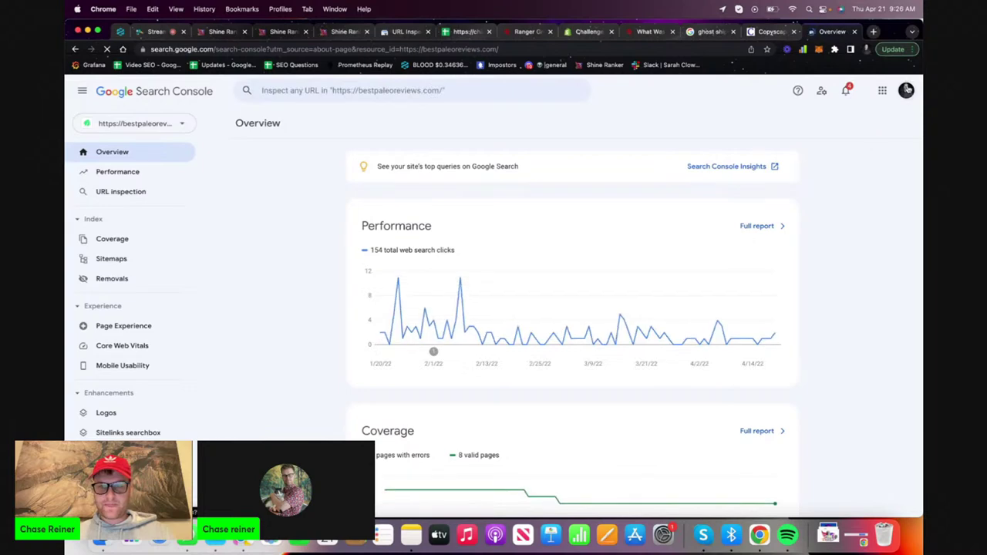
Switch Google account, choose the challengecoinnation.com property and open its full performance report
left_click(907, 90)
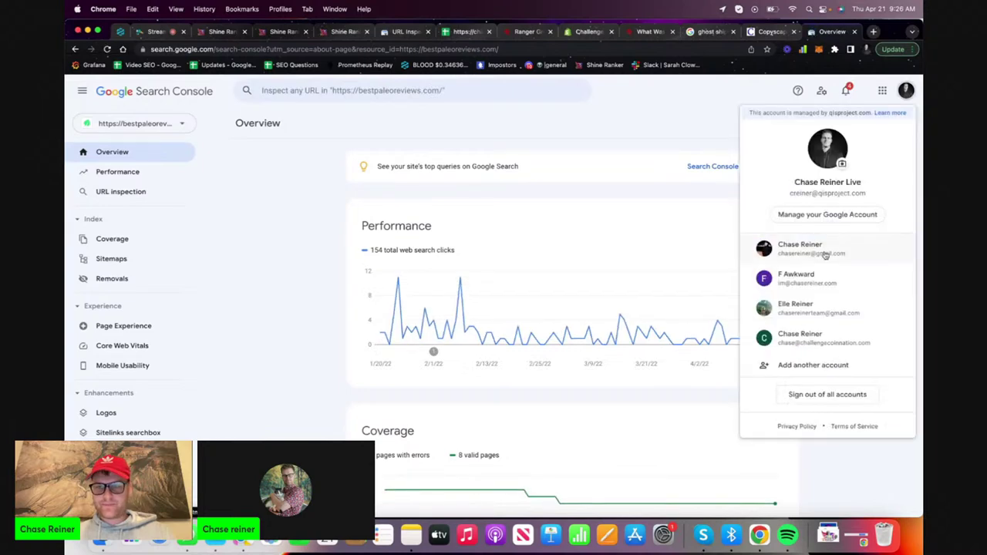
left_click(816, 337)
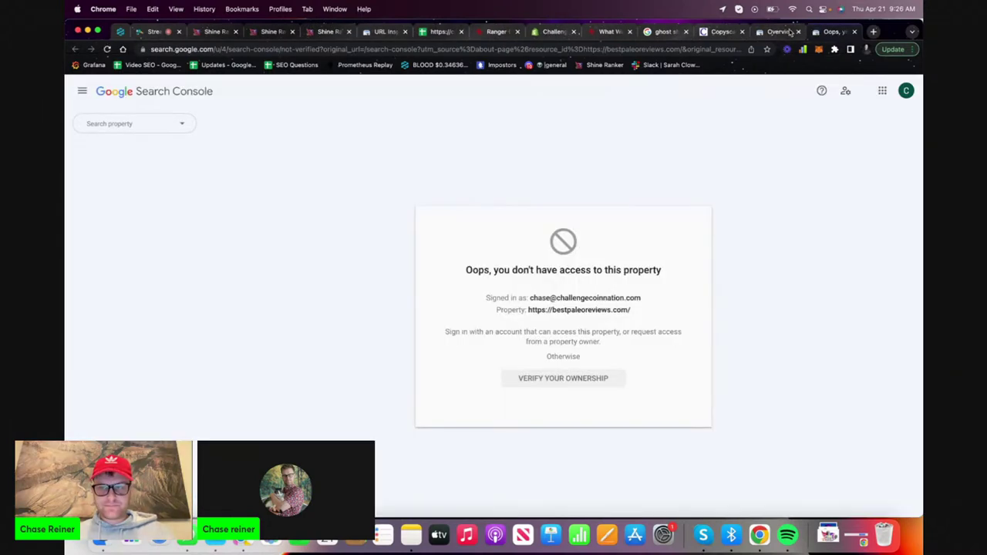
left_click(146, 125)
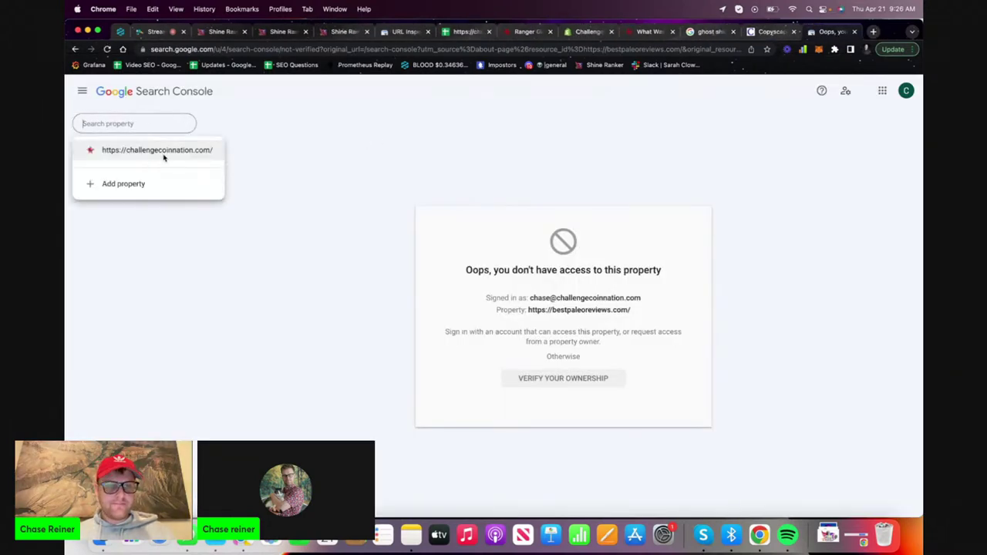
left_click(156, 150)
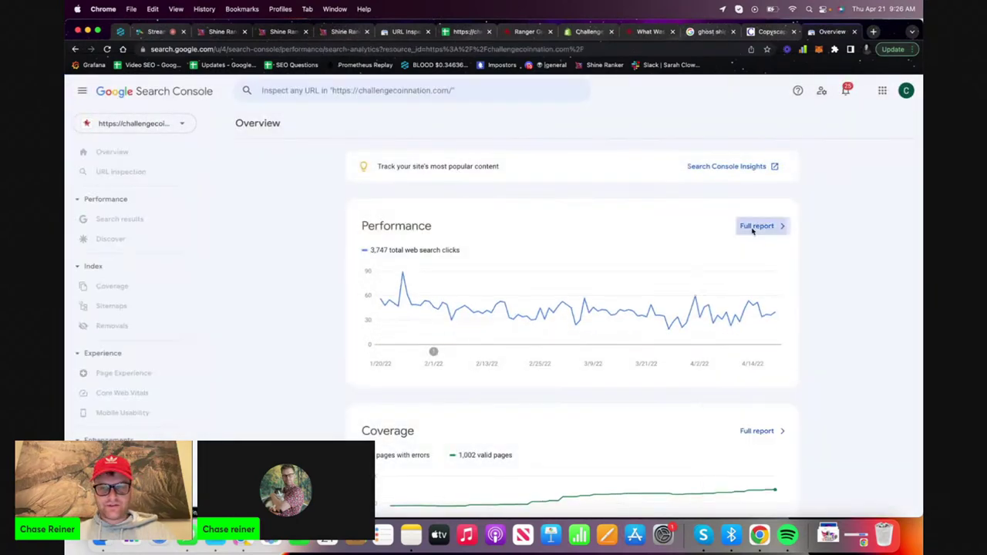
left_click(752, 228)
scroll(525, 371, "down", 5)
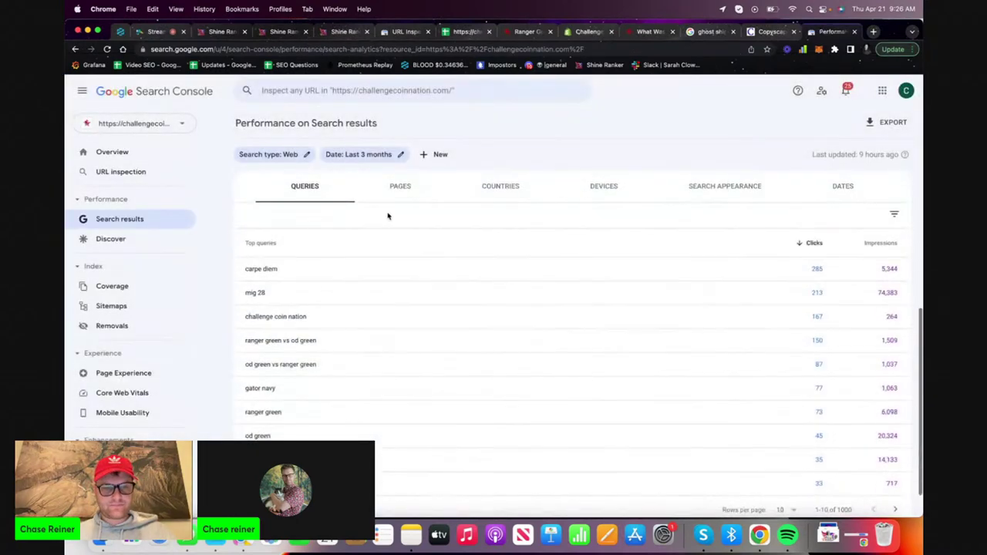
Filter to the what-was-blackbeards-flag page's queries with average CTR and position shown
left_click(398, 187)
scroll(416, 278, "down", 5)
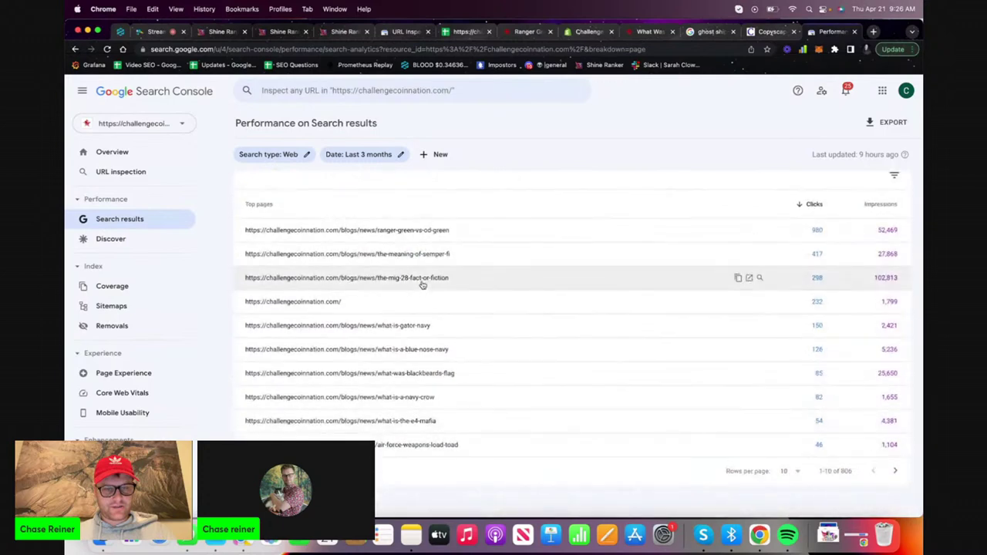
left_click(406, 373)
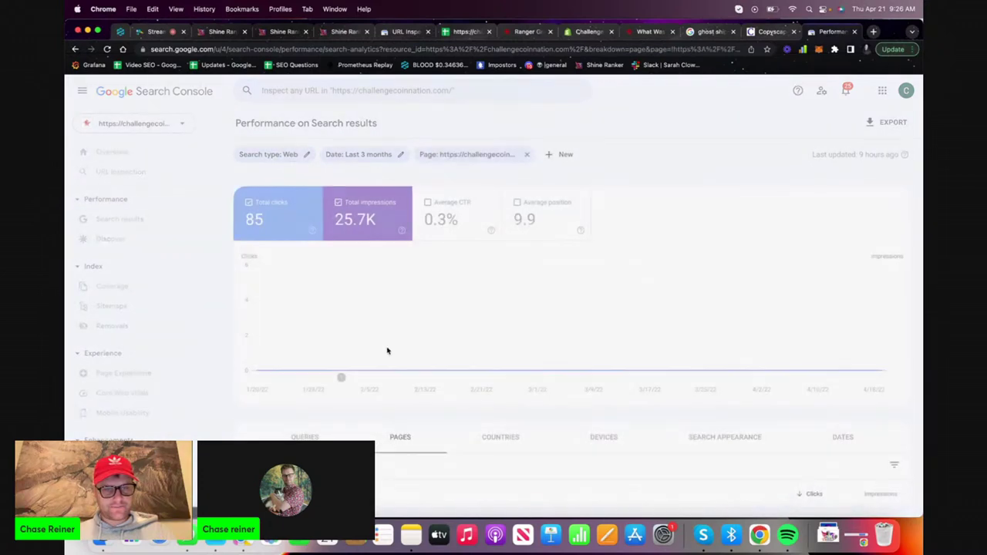
left_click(308, 437)
scroll(352, 375, "down", 5)
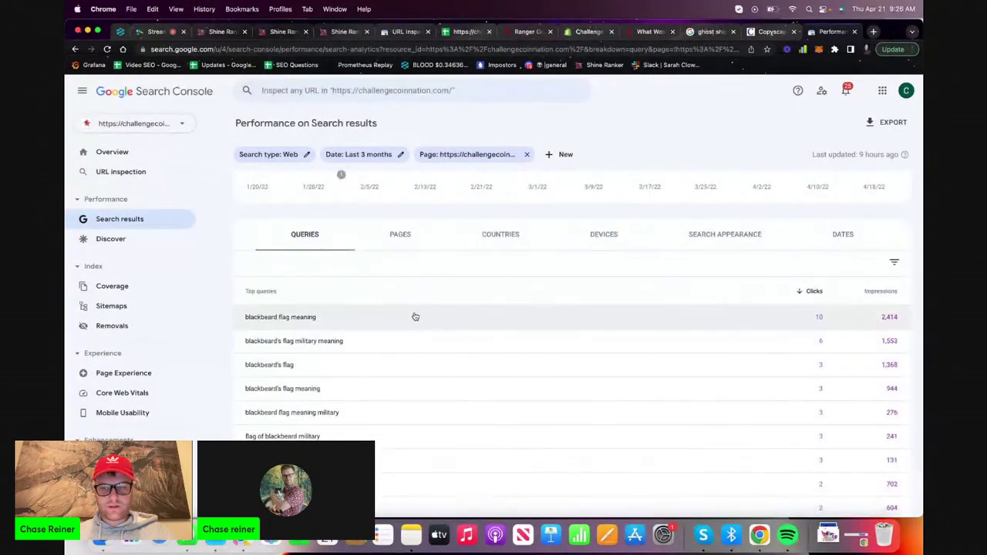
scroll(334, 239, "up", 5)
left_click(544, 208)
left_click(484, 213)
scroll(484, 213, "down", 5)
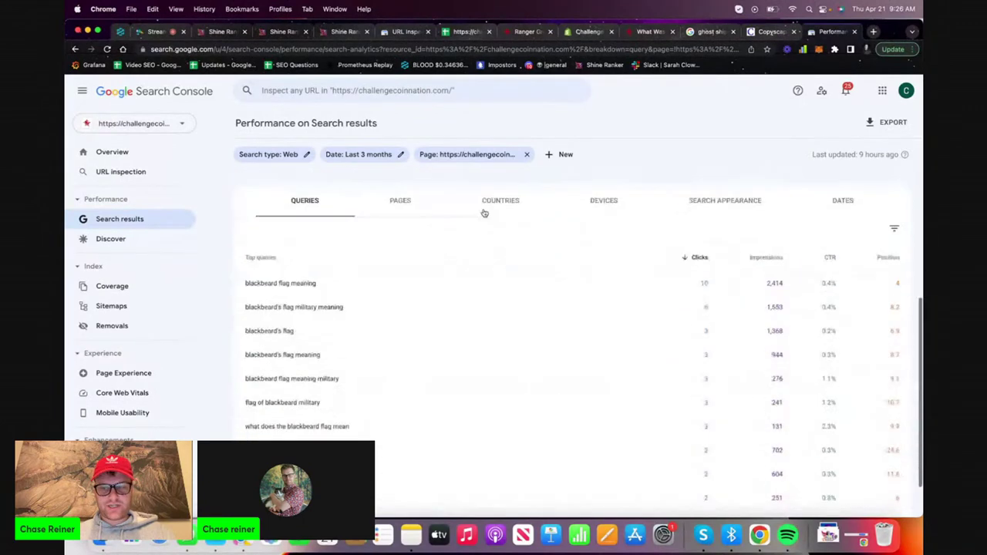
Search the top query 'blackbeard flag meaning' in a new incognito window
triple_click(332, 281)
key("super+c")
key("super+shift+n")
key("super+v")
key("Return")
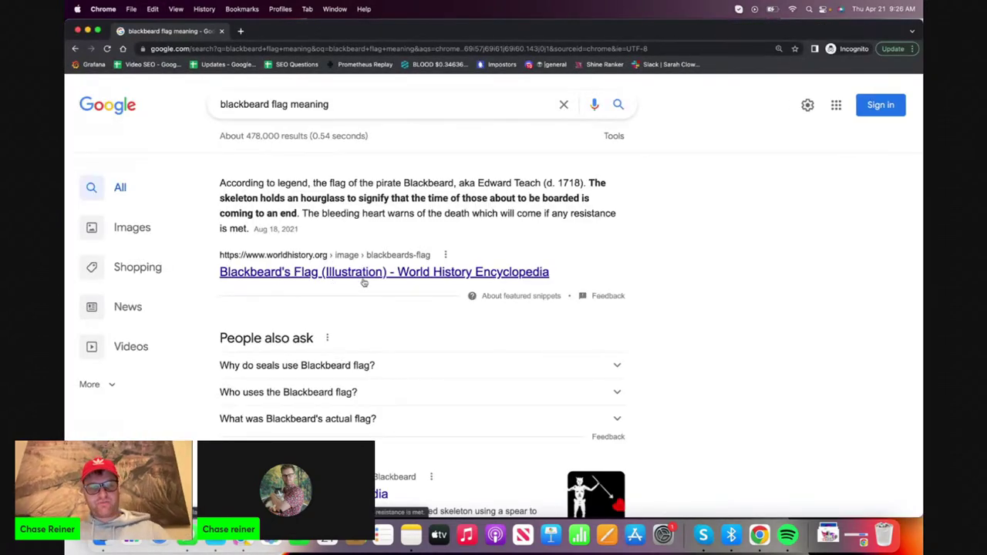
Scroll the 'blackbeard flag meaning' results and move on to Google's second results page
scroll(364, 283, "down", 1)
scroll(364, 283, "down", 6)
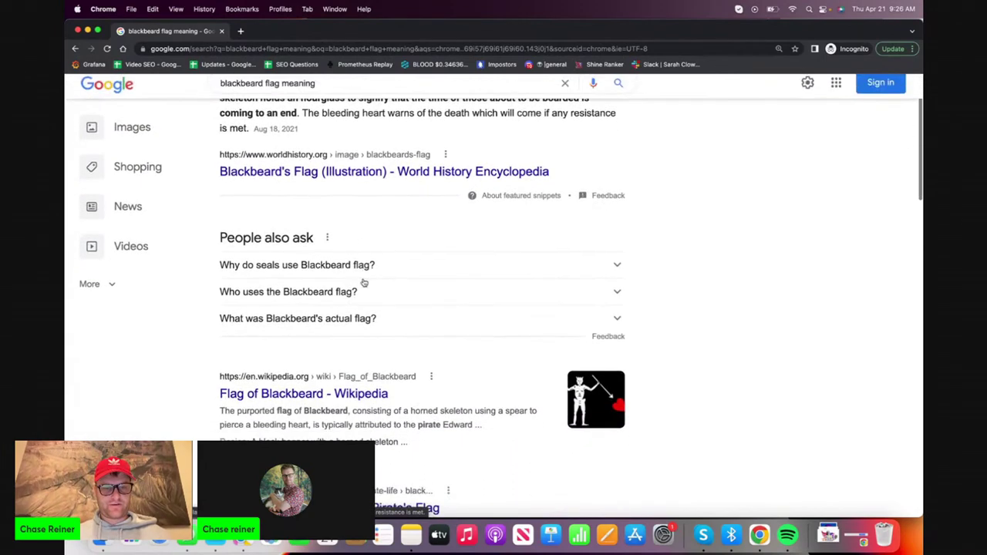
scroll(363, 283, "down", 9)
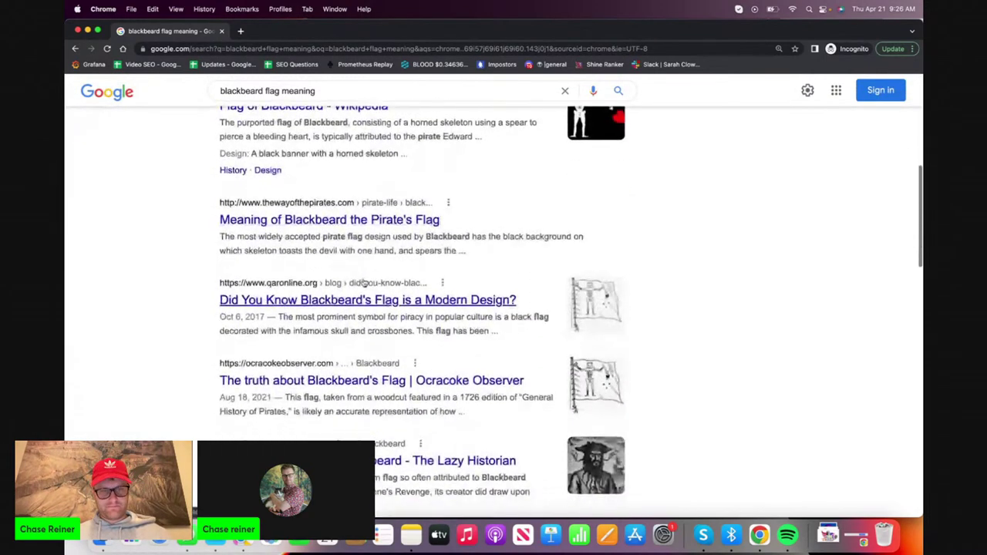
scroll(364, 283, "down", 20)
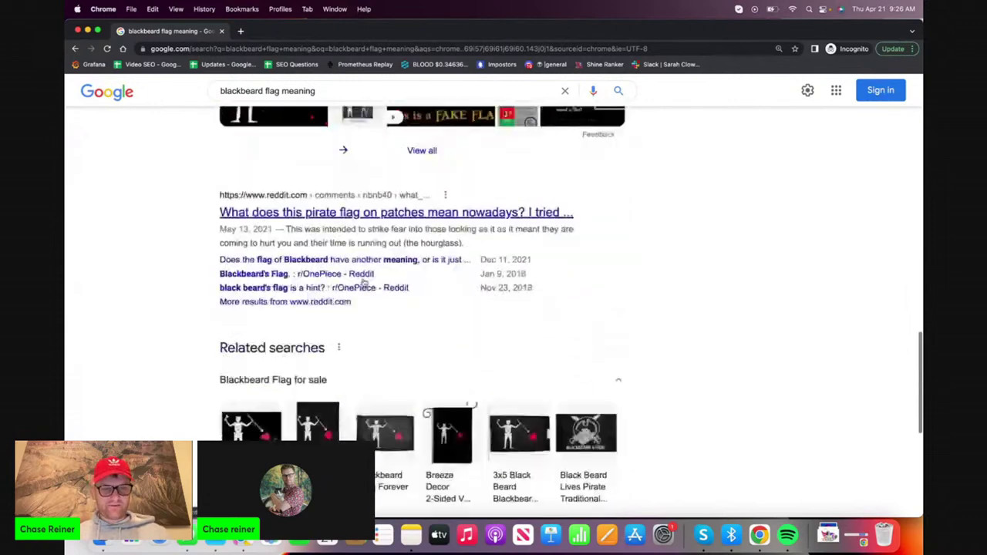
left_click(509, 419)
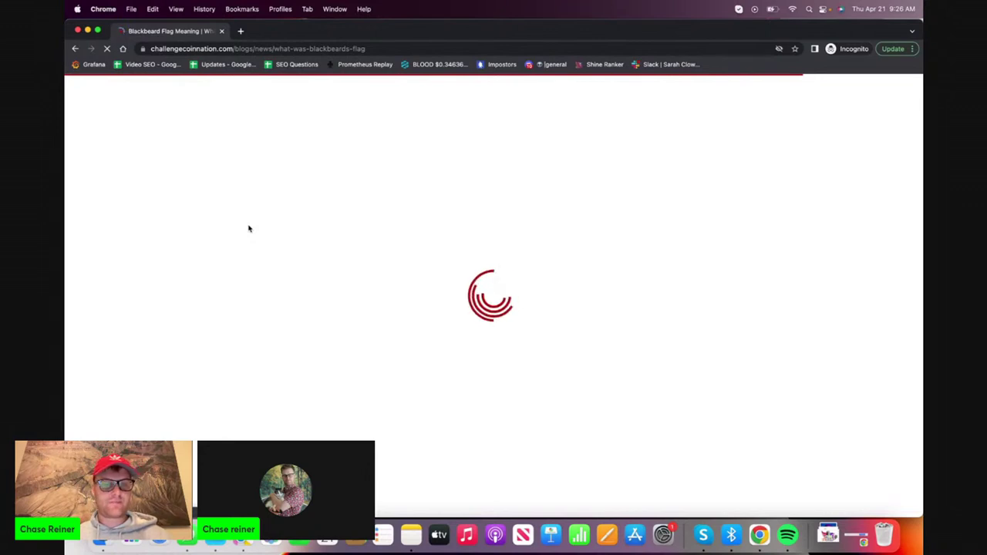
Reload the Blackbeard flag article, read through it and go back to the header
left_click(108, 49)
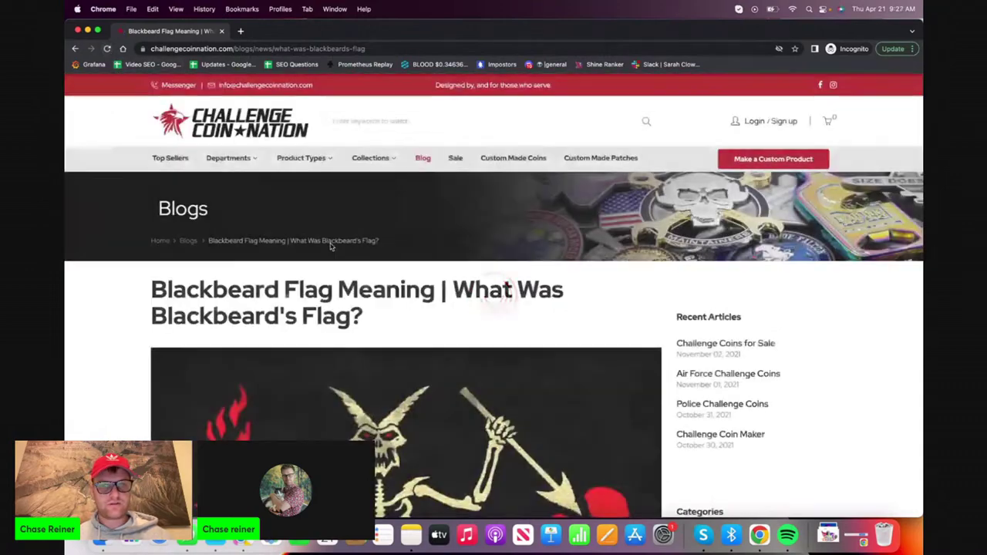
scroll(331, 271, "down", 5)
scroll(335, 293, "up", 3)
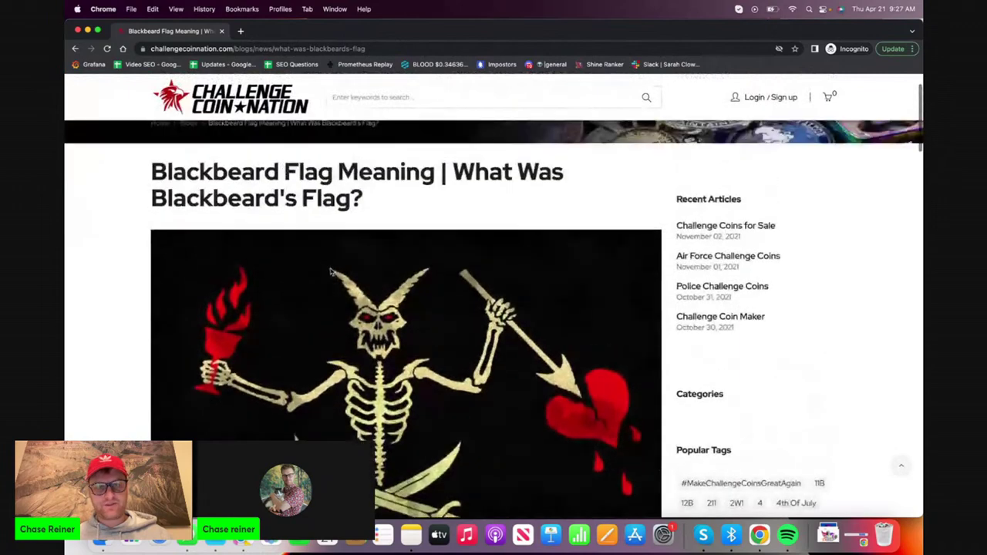
scroll(336, 293, "up", 3)
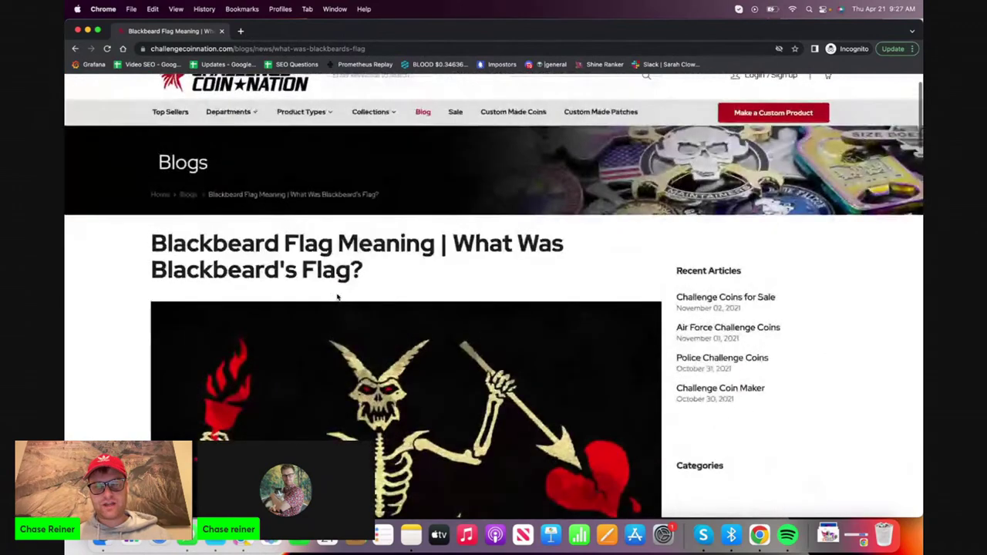
scroll(759, 343, "down", 5)
scroll(761, 346, "up", 6)
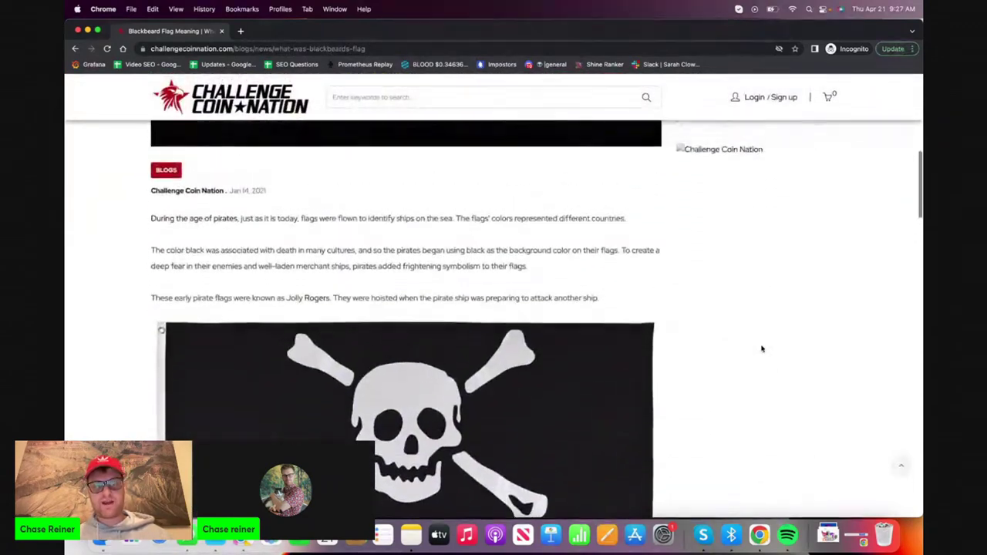
scroll(761, 347, "down", 2)
scroll(763, 346, "up", 3)
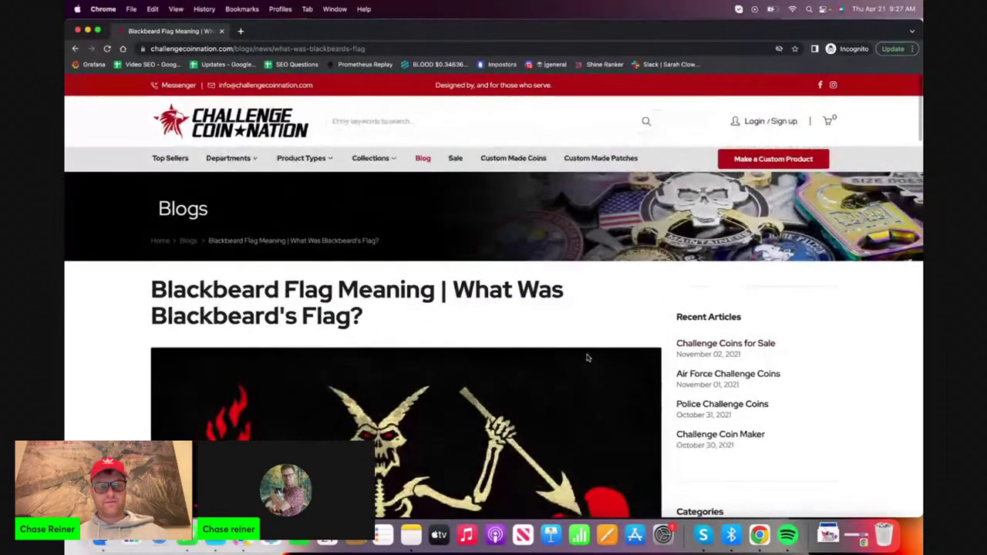
scroll(473, 396, "down", 1)
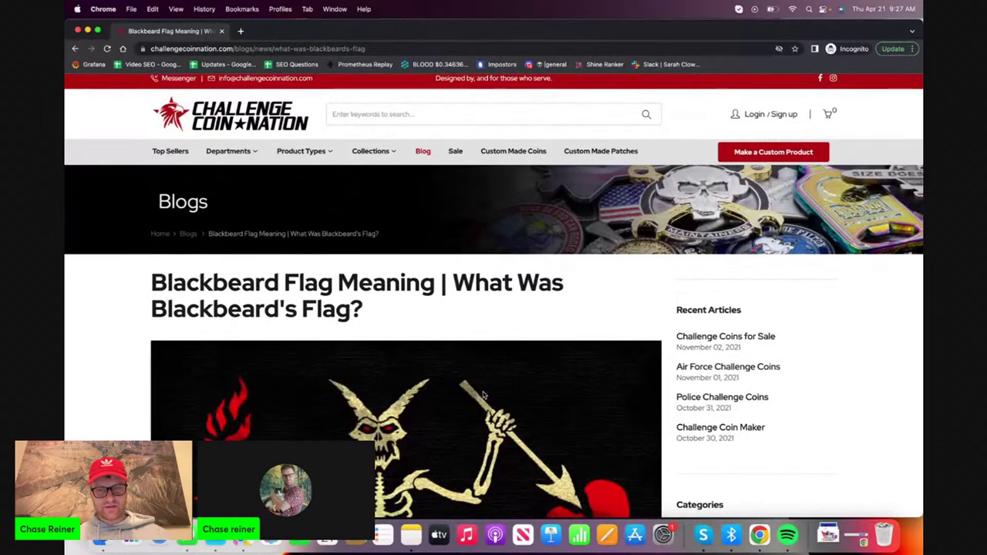
scroll(484, 395, "down", 5)
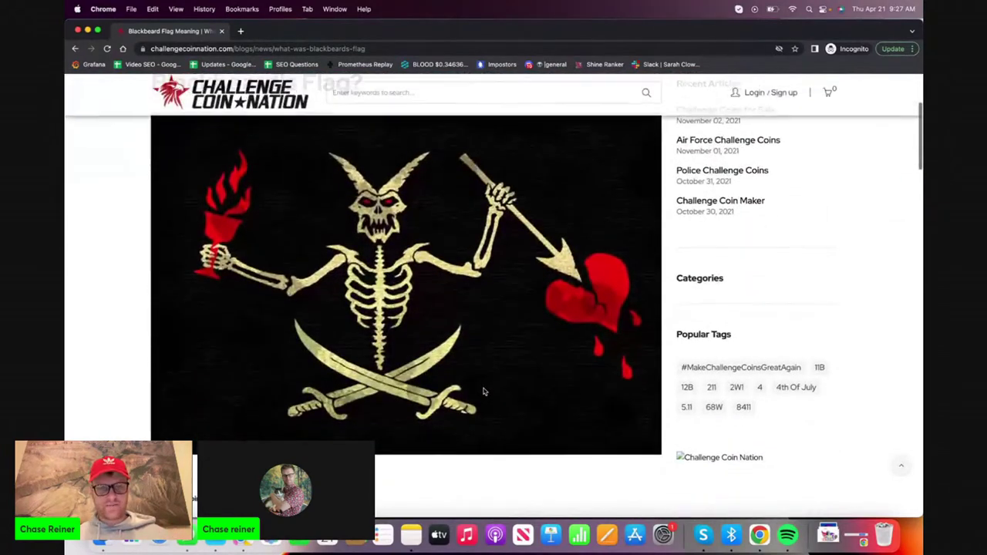
scroll(484, 392, "up", 5)
scroll(483, 391, "down", 5)
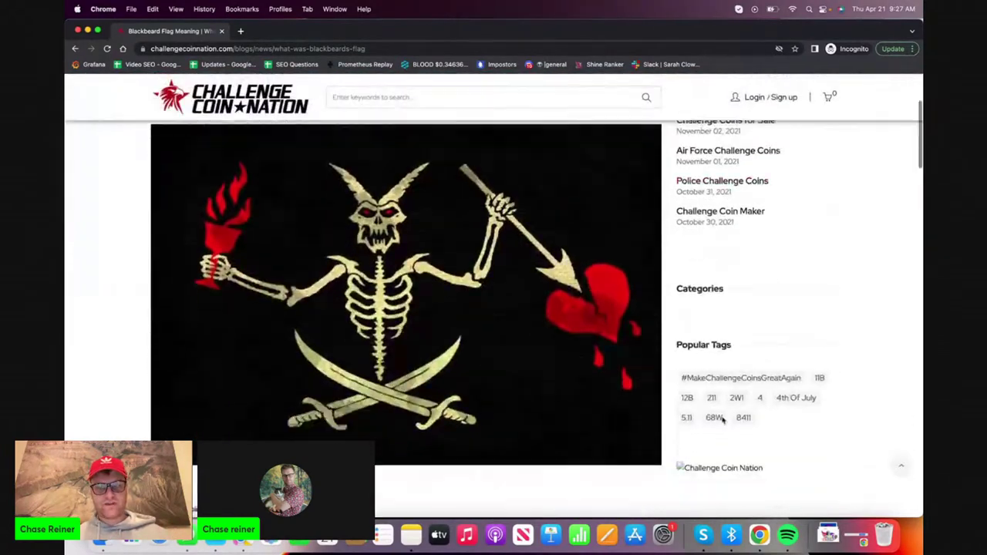
scroll(723, 420, "down", 5)
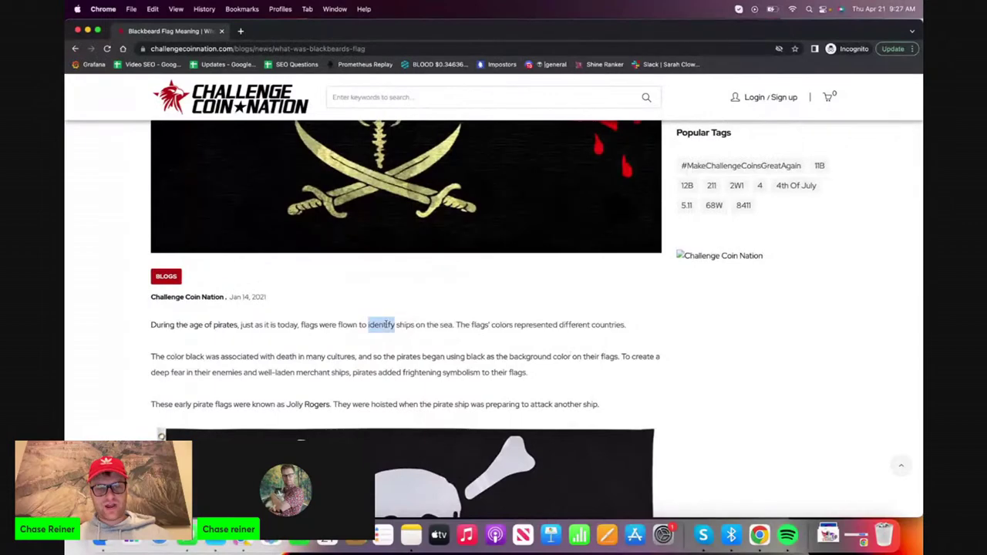
double_click(482, 357)
scroll(484, 358, "up", 5)
scroll(479, 362, "down", 10)
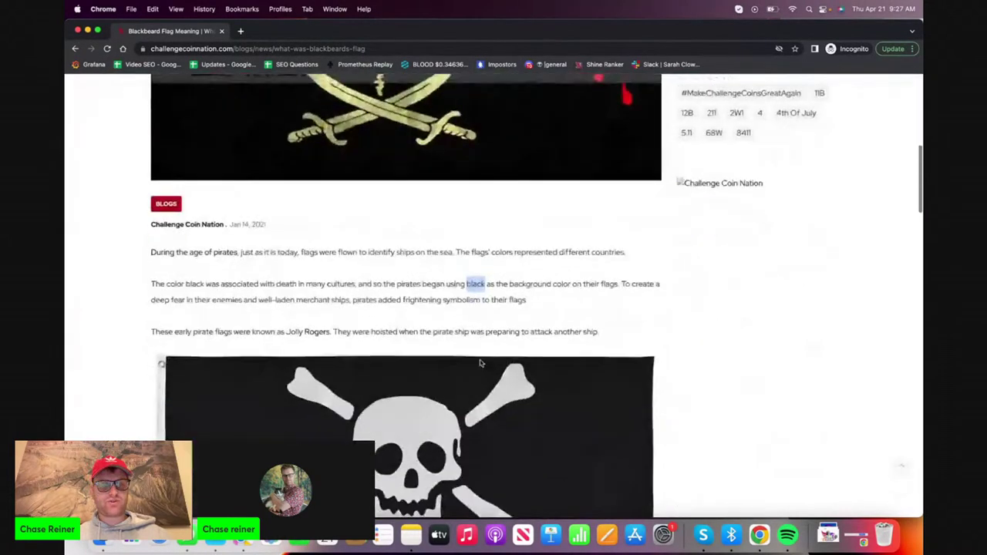
scroll(480, 362, "down", 15)
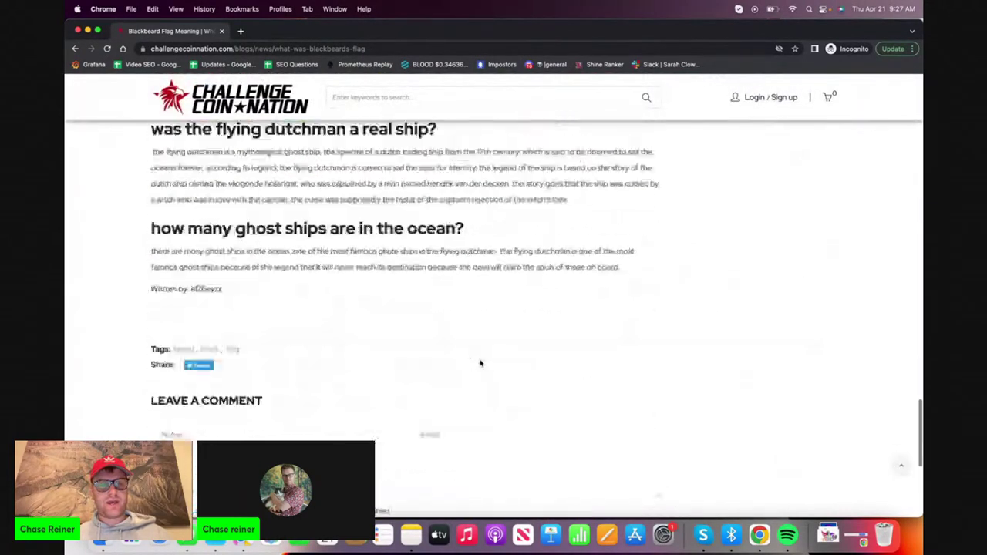
scroll(479, 363, "up", 8)
scroll(272, 326, "down", 5)
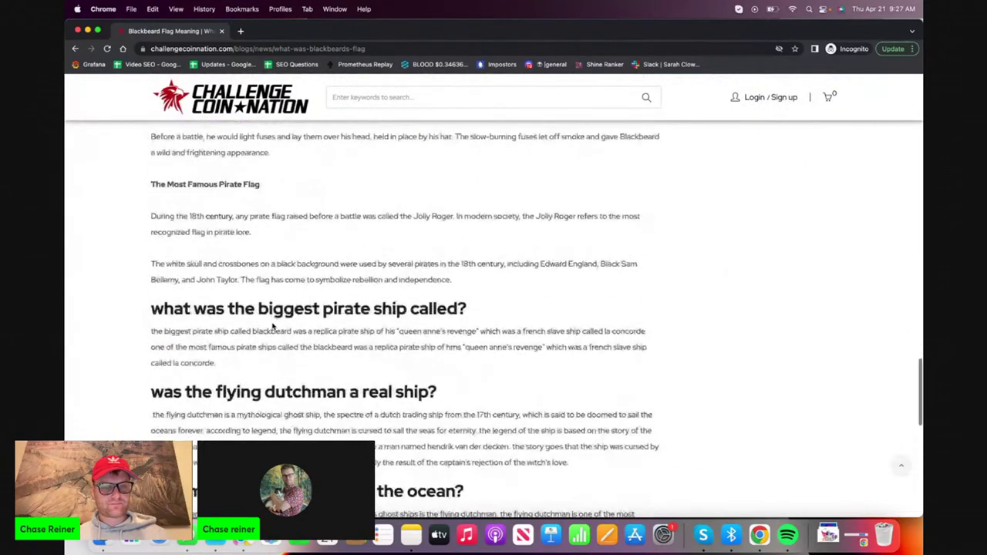
scroll(272, 326, "up", 6)
scroll(272, 326, "up", 6)
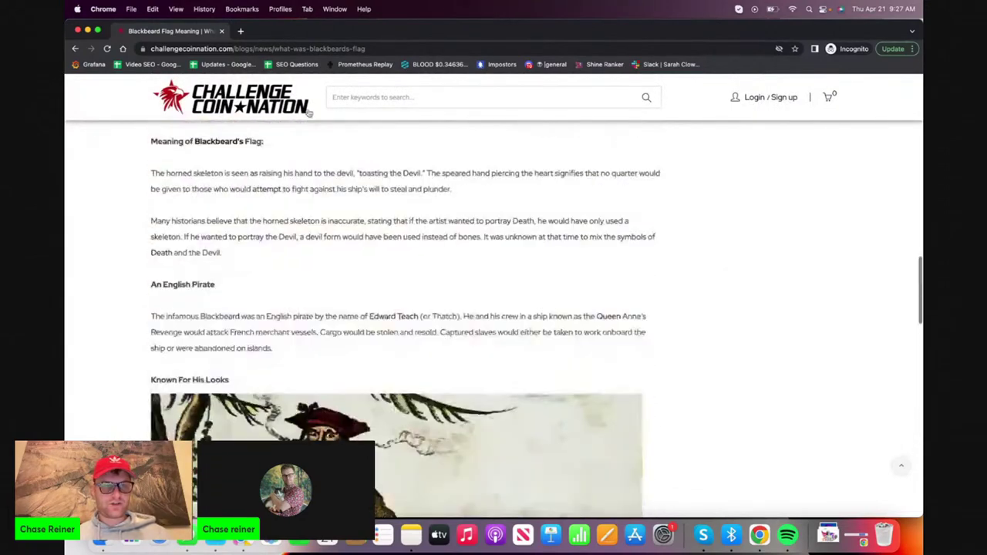
scroll(299, 187, "up", 3)
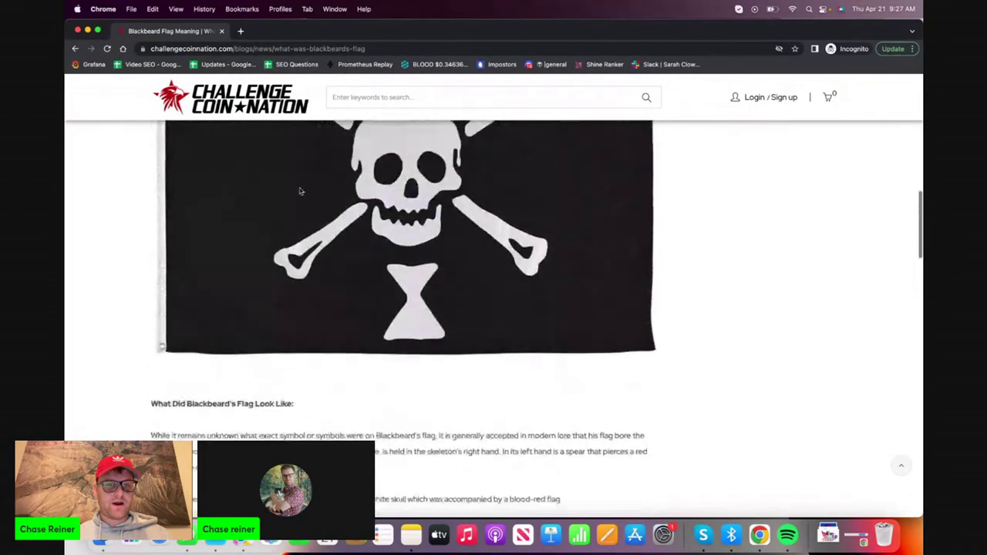
scroll(301, 190, "up", 12)
scroll(299, 188, "down", 10)
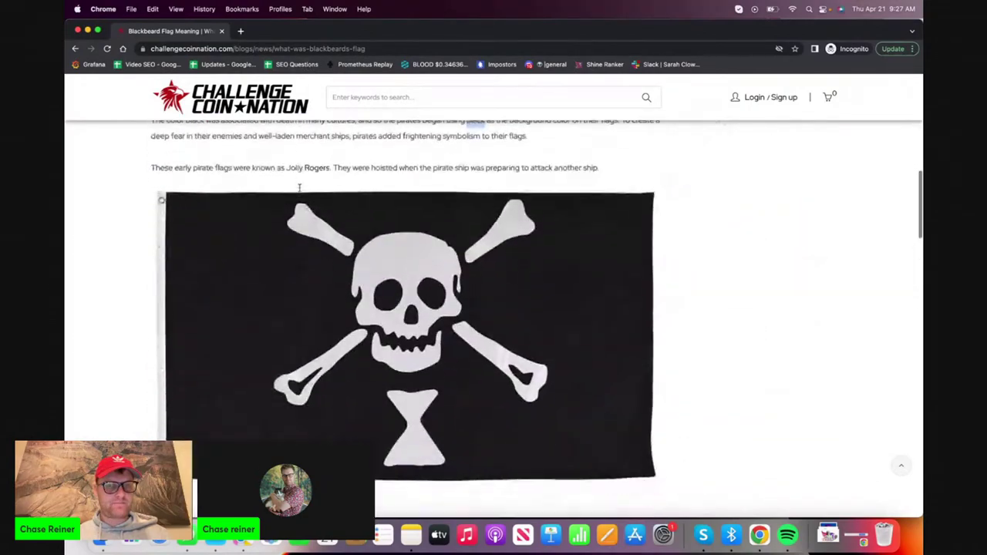
scroll(299, 187, "down", 8)
scroll(278, 243, "up", 15)
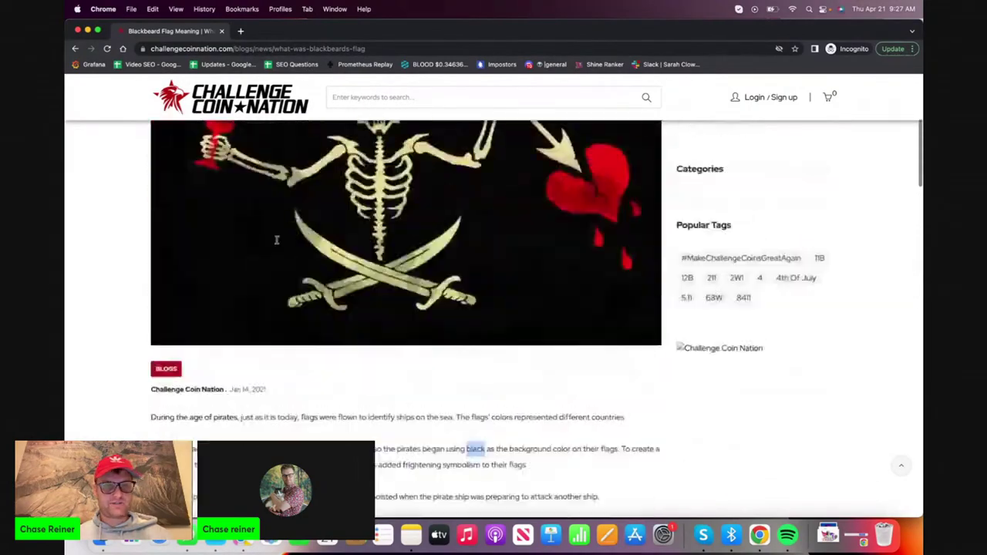
scroll(278, 241, "down", 15)
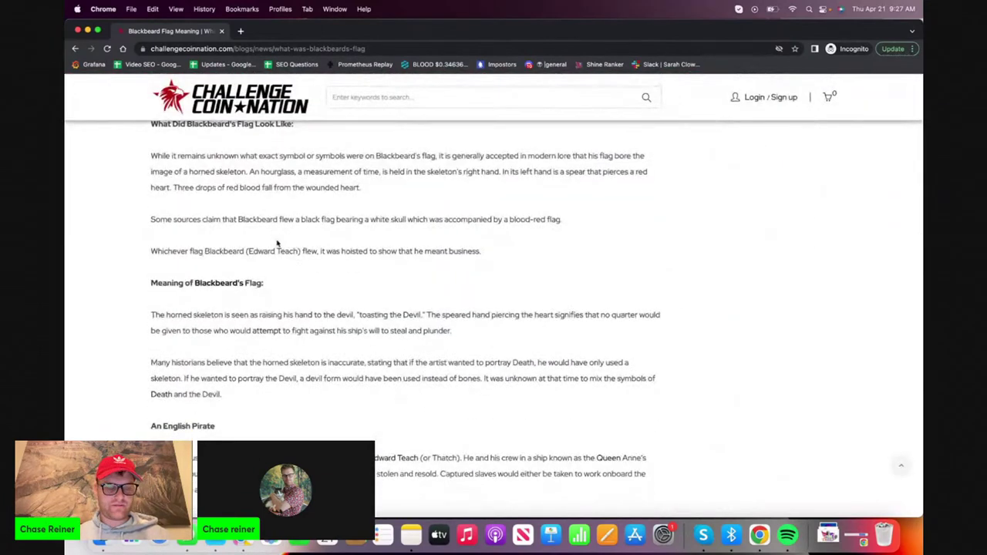
scroll(276, 241, "down", 6)
scroll(278, 243, "up", 12)
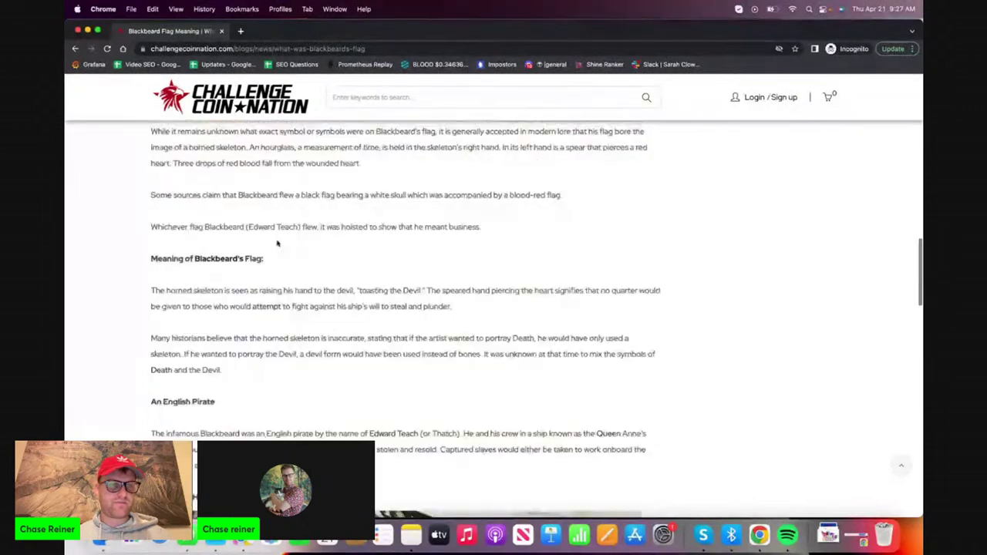
scroll(278, 243, "up", 8)
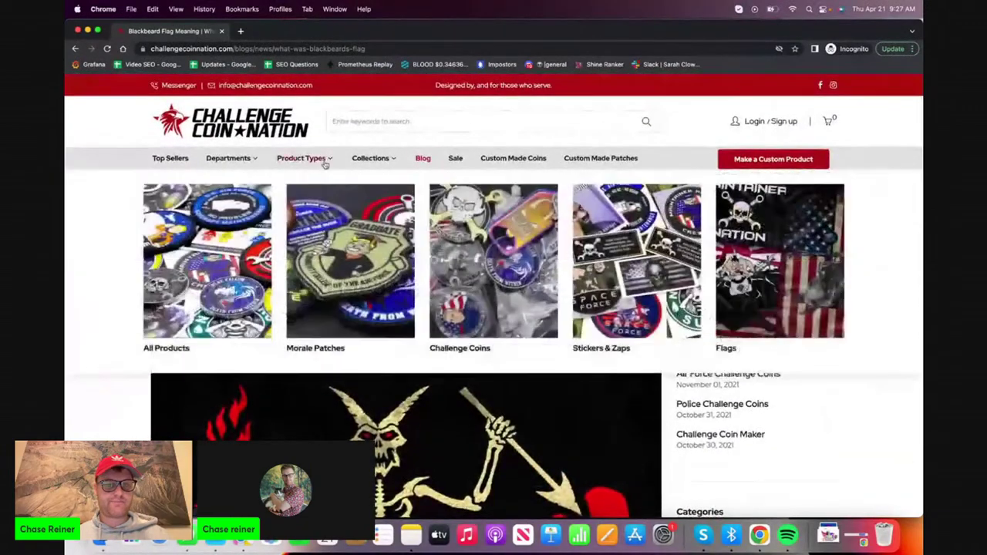
left_click(237, 108)
Close the article, return to the Shopify post editor and open Online Store Pages
key("super+w")
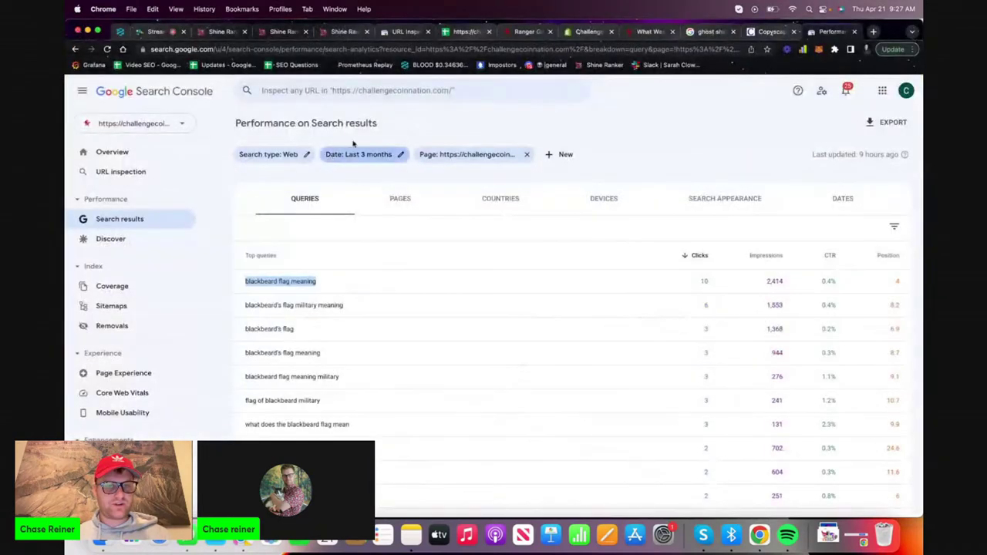
left_click(594, 35)
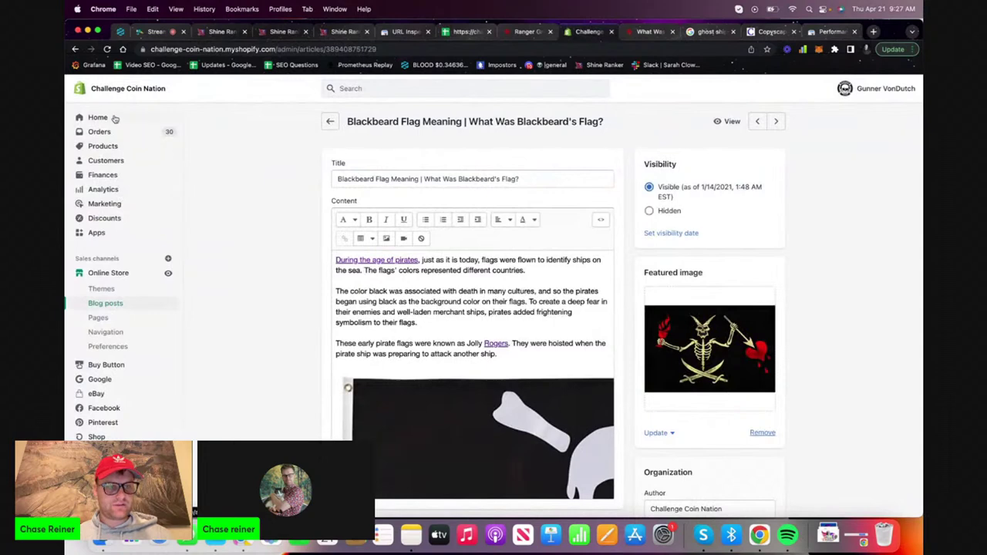
left_click(99, 317)
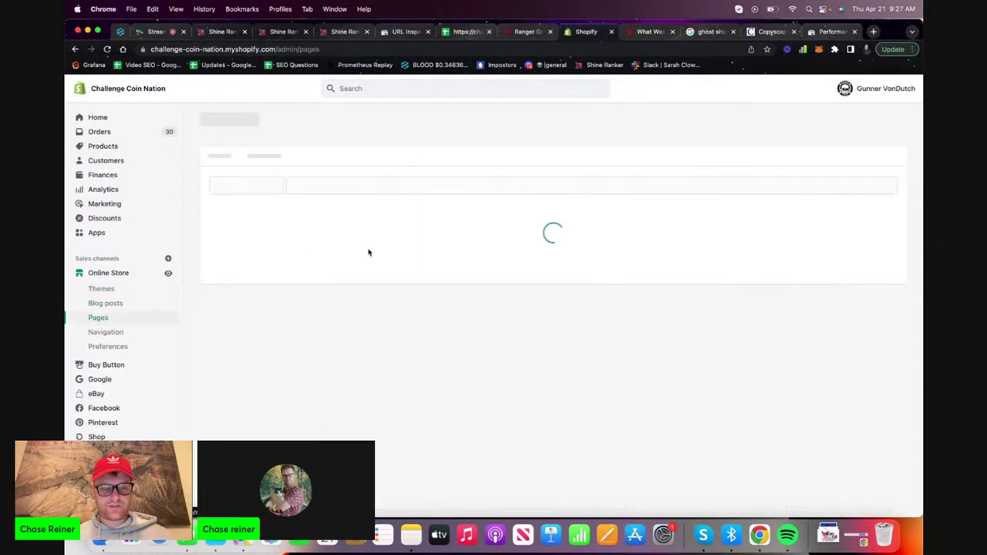
Browse Shopify's store Pages list, moving to page 2 and back to page 1
scroll(343, 280, "down", 1)
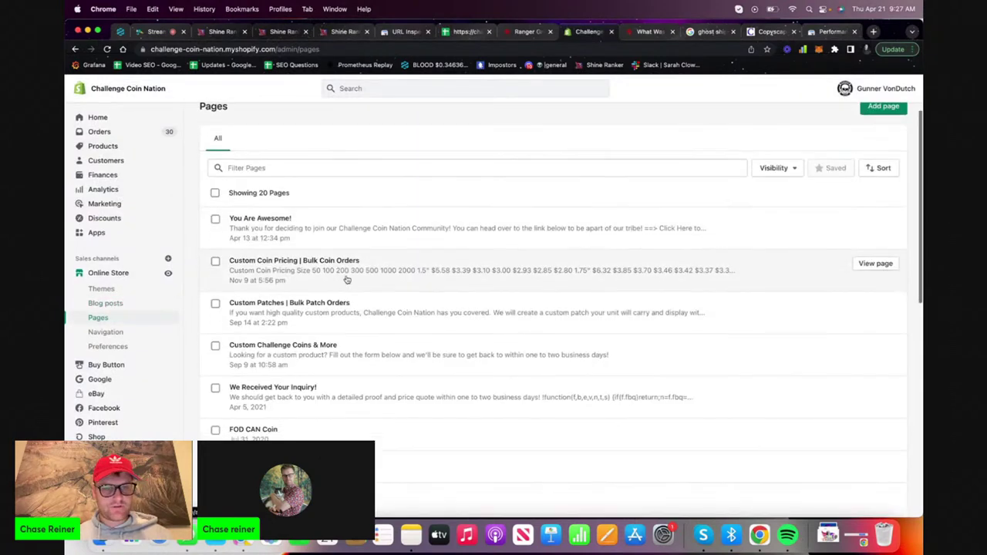
scroll(346, 280, "down", 10)
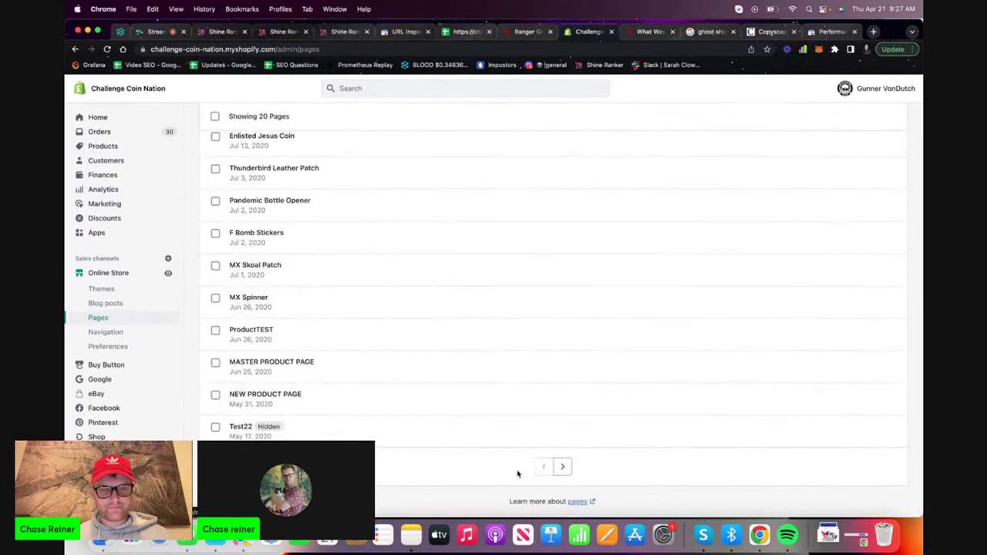
left_click(559, 468)
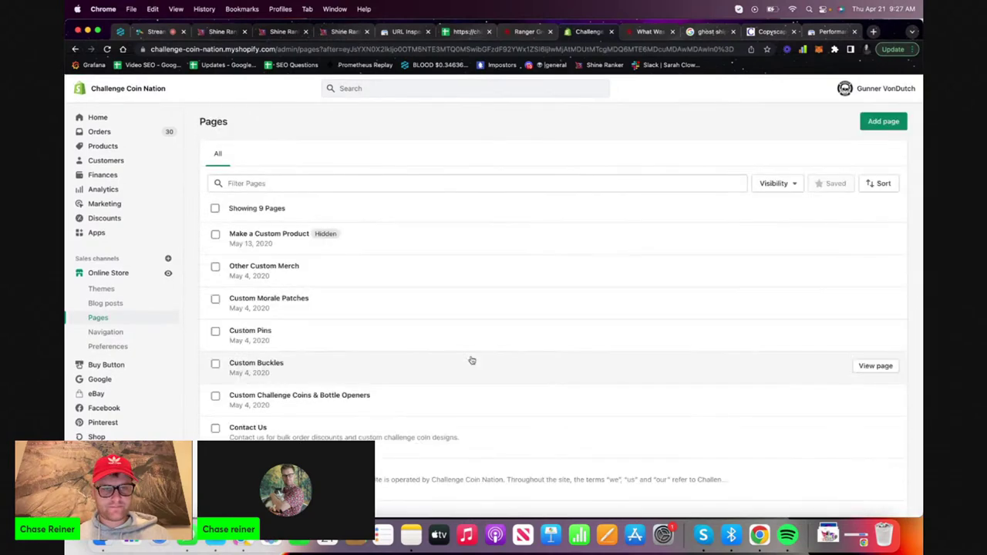
scroll(470, 358, "down", 3)
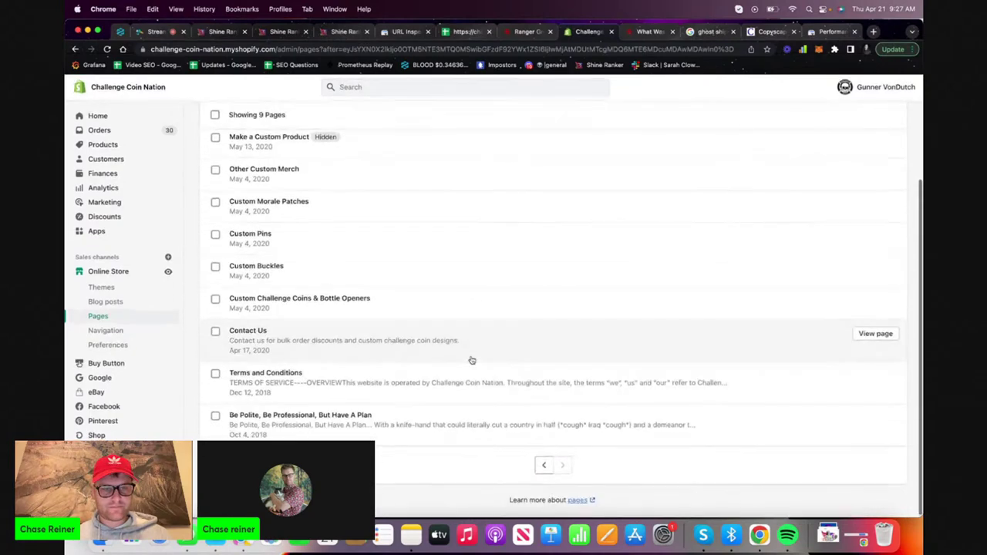
left_click(543, 466)
scroll(481, 354, "down", 8)
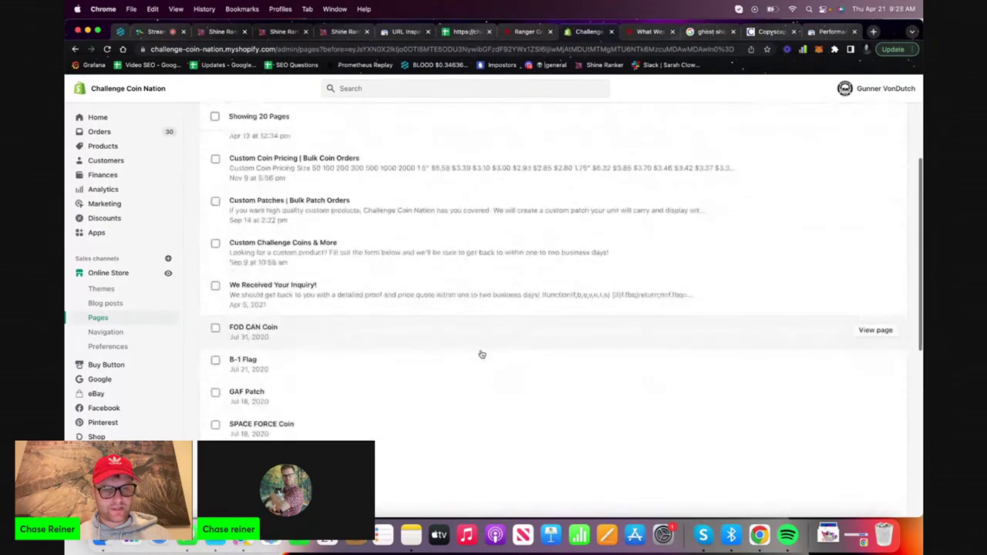
scroll(481, 354, "down", 5)
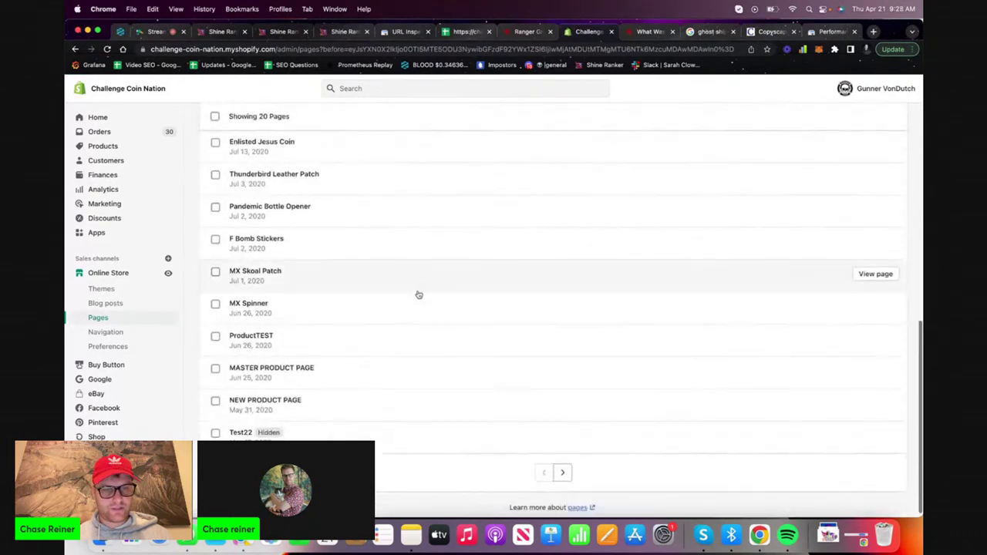
scroll(341, 384, "up", 10)
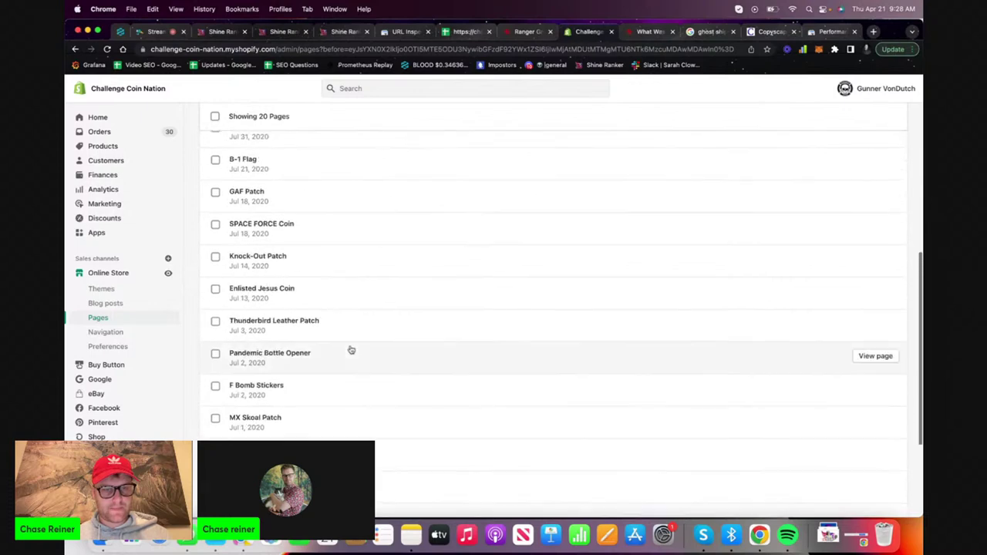
scroll(351, 350, "up", 4)
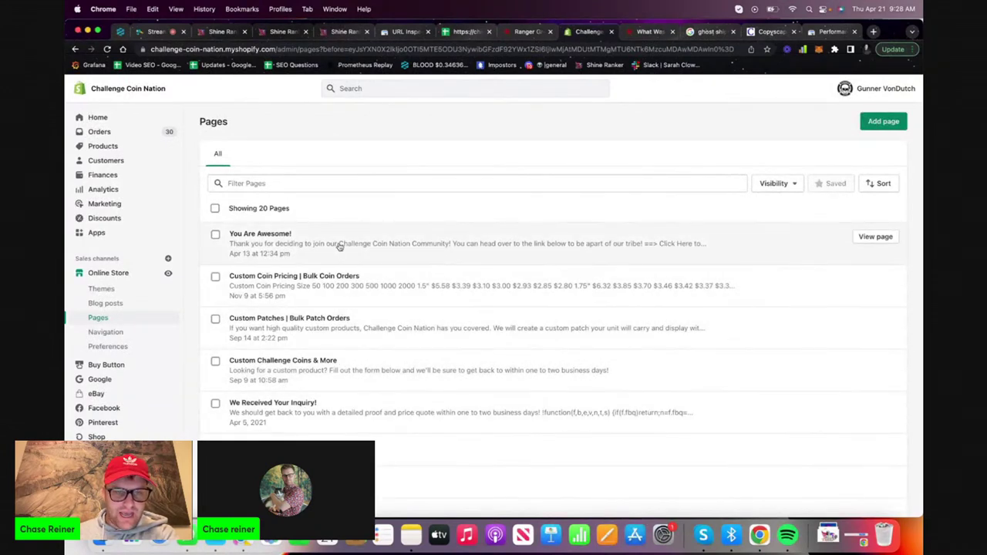
Revisit page 2 of the Pages list, return to page 1, then show the live Blackbeard's Flag post
scroll(318, 304, "down", 1)
scroll(319, 303, "down", 6)
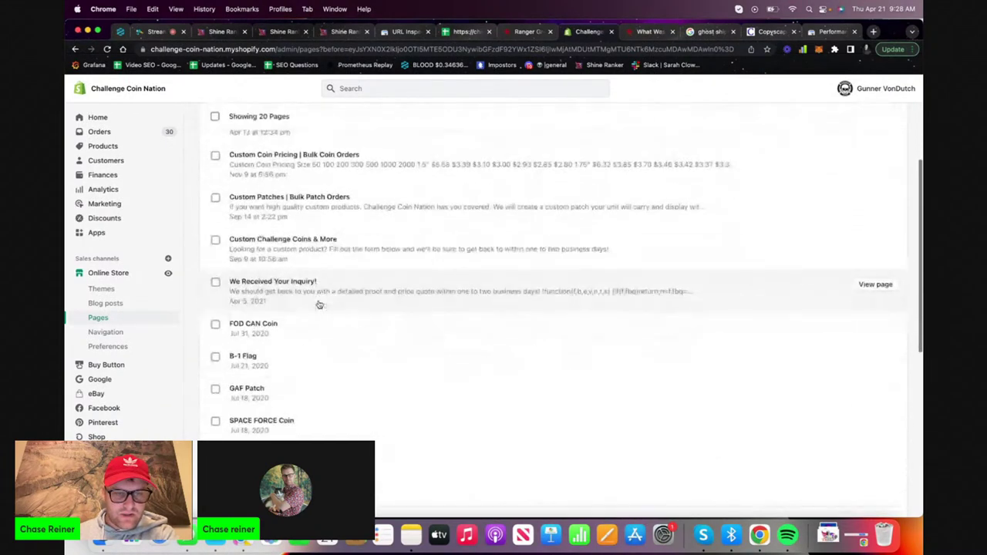
scroll(319, 304, "down", 5)
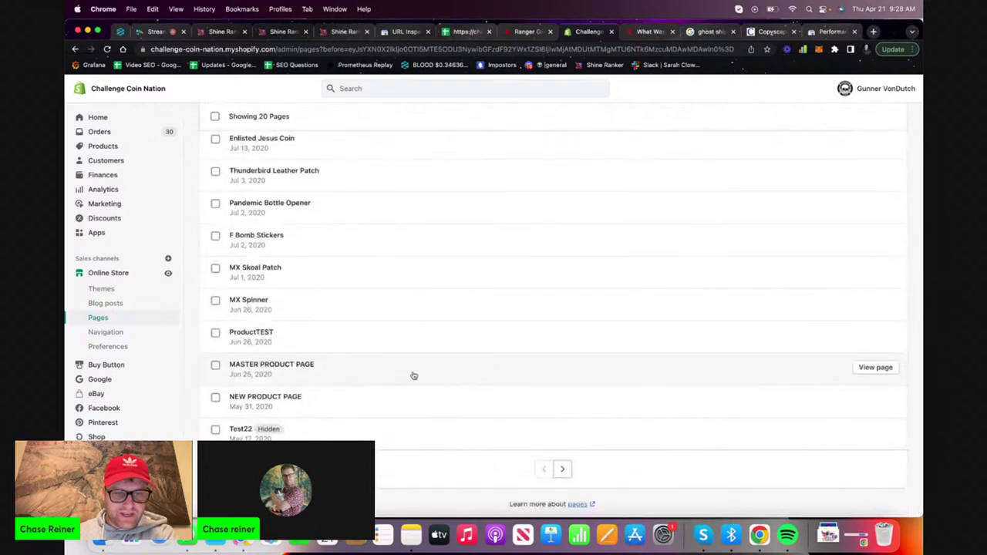
left_click(563, 471)
scroll(459, 368, "down", 1)
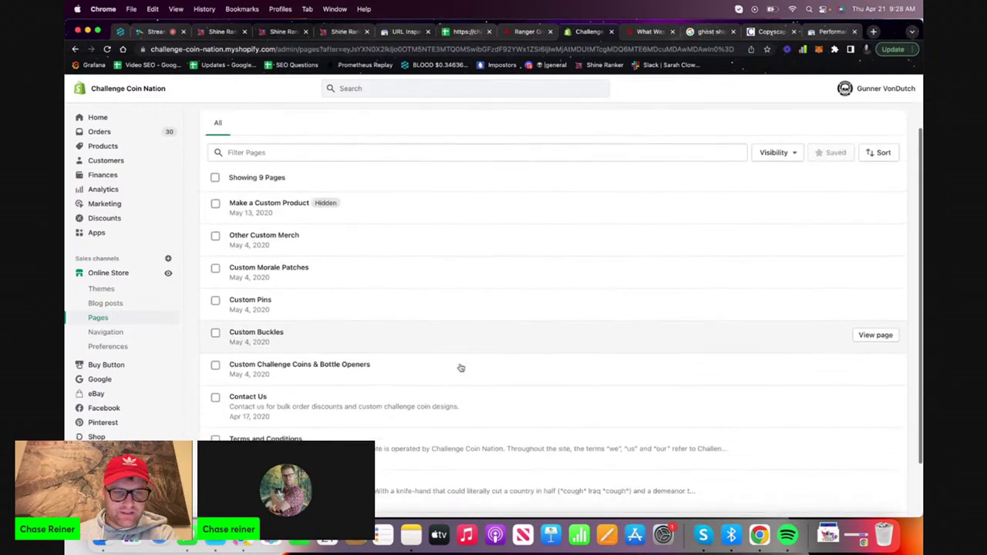
scroll(460, 368, "down", 2)
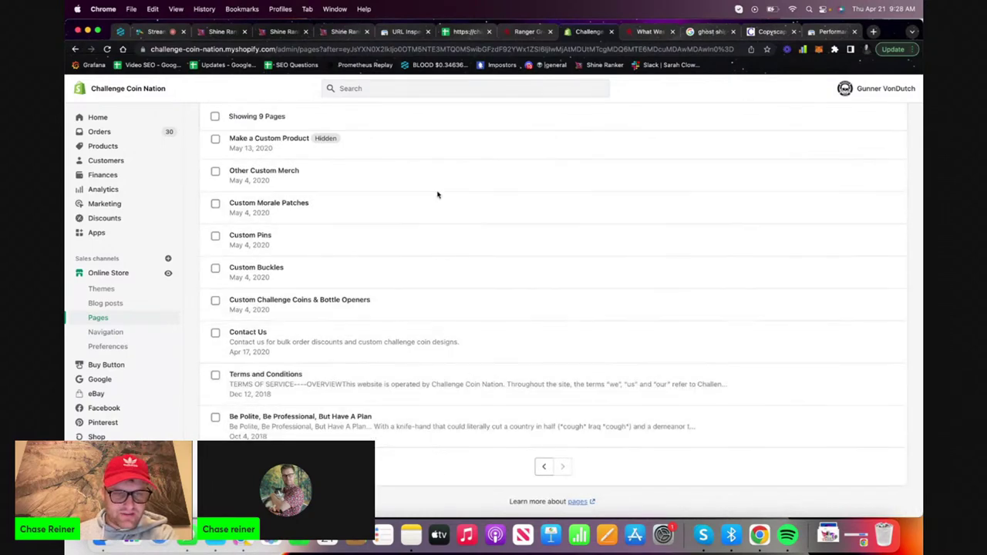
scroll(416, 254, "up", 3)
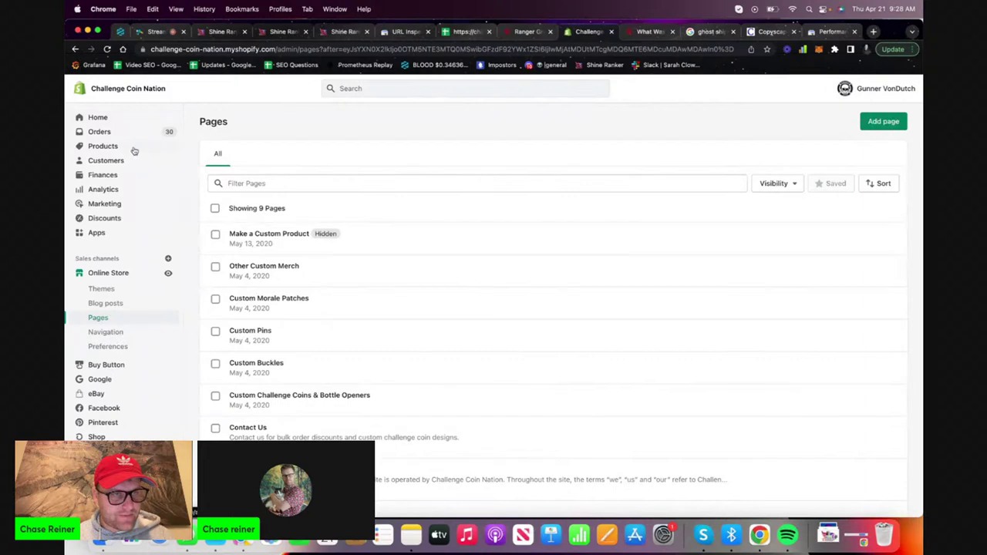
scroll(464, 186, "down", 3)
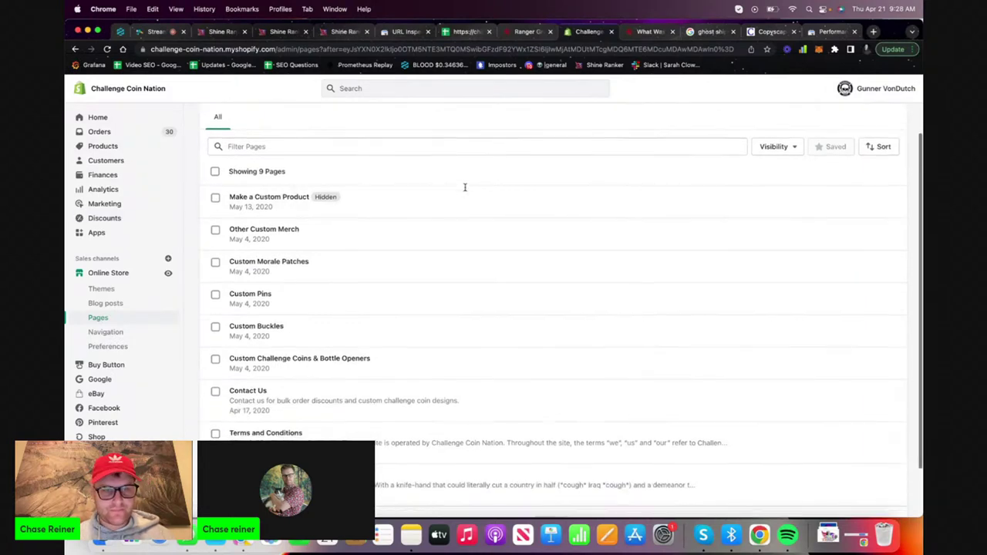
left_click(548, 468)
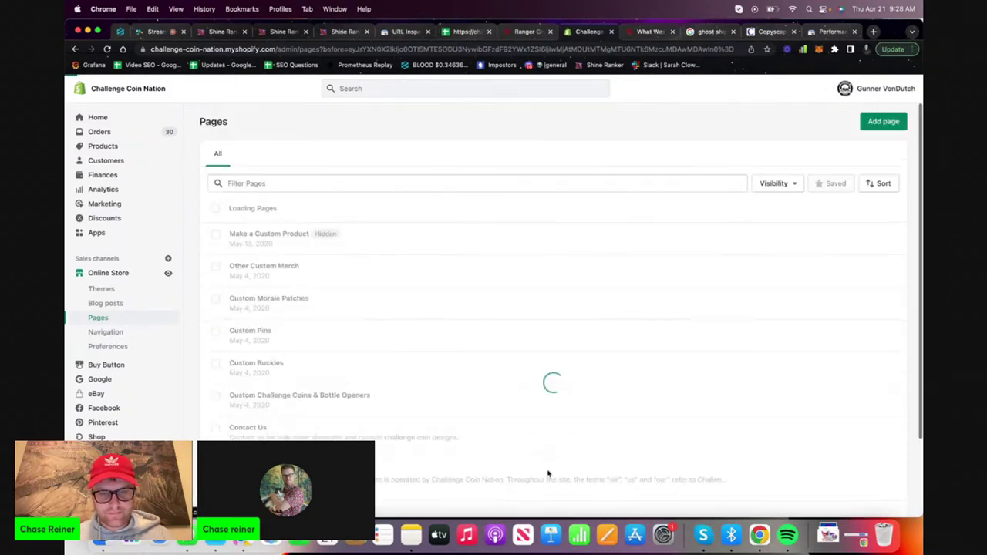
scroll(471, 385, "down", 10)
scroll(472, 385, "down", 4)
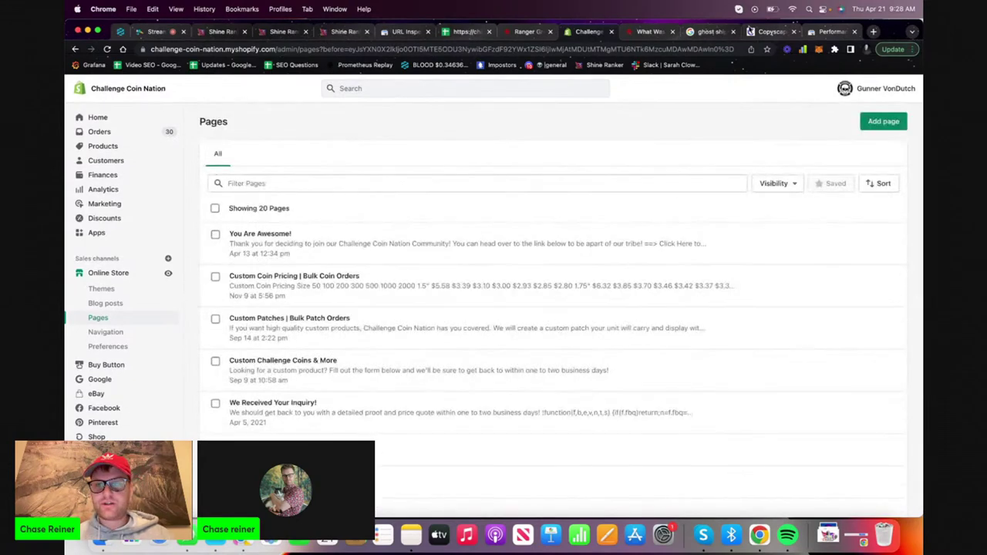
left_click(646, 31)
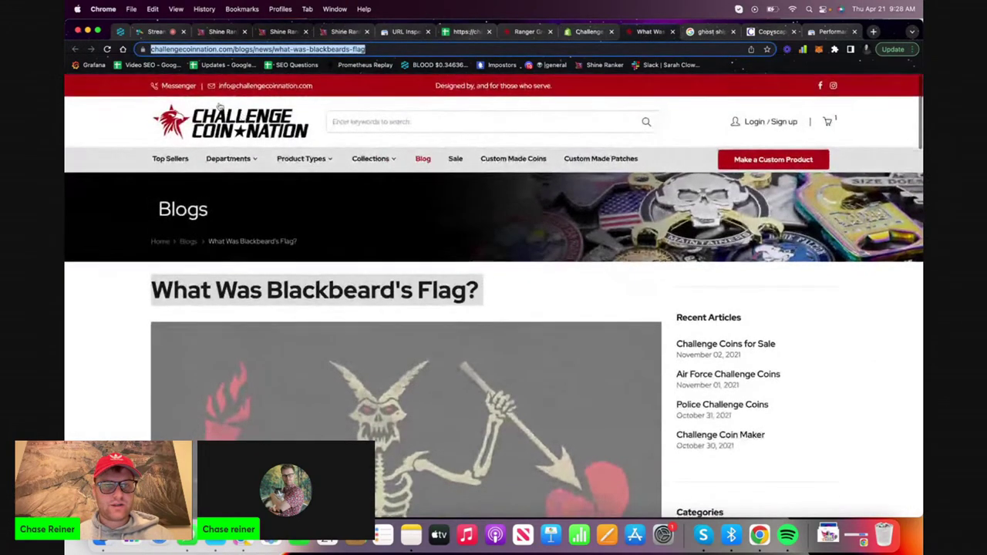
Load the challengecoinnation.com homepage, then return to Shopify's Pages list
key("Return")
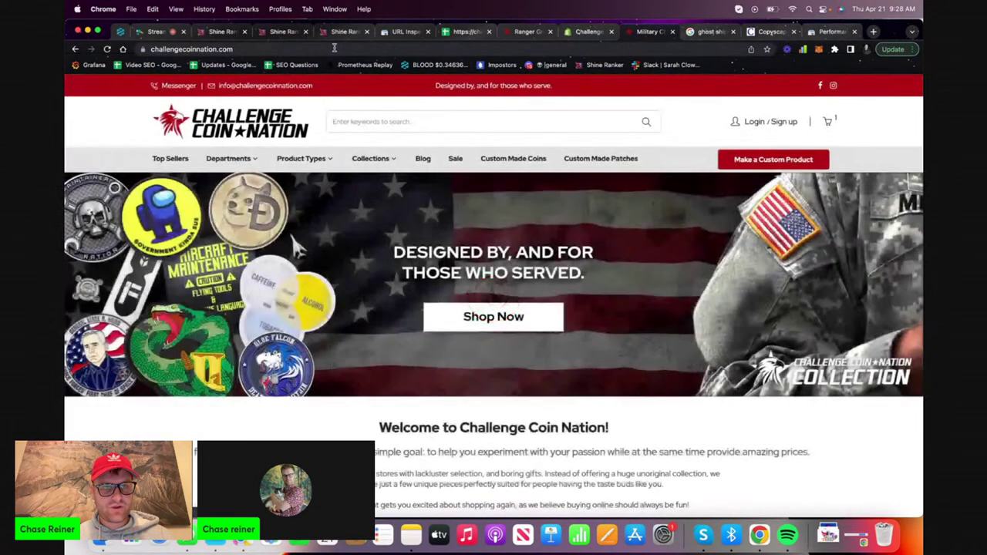
left_click(283, 48)
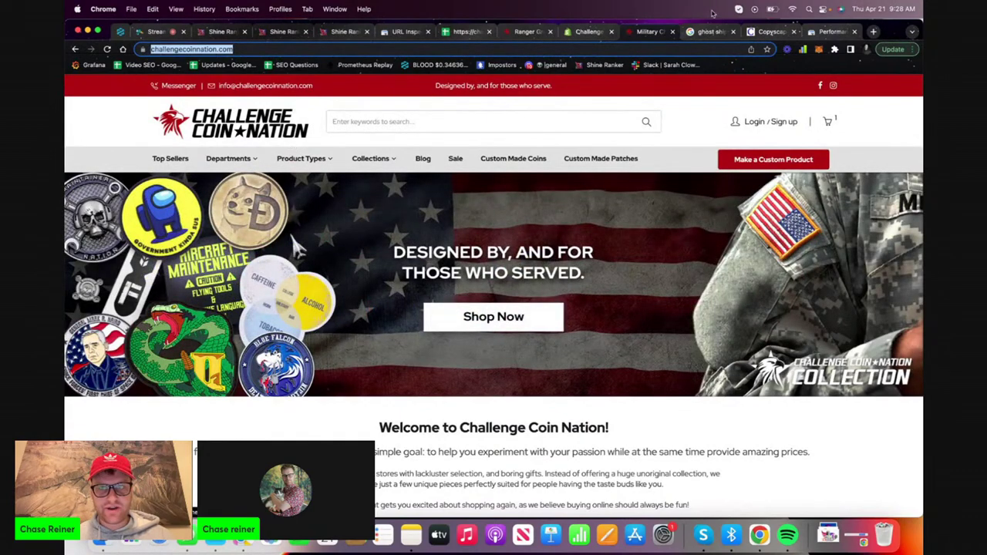
left_click(591, 32)
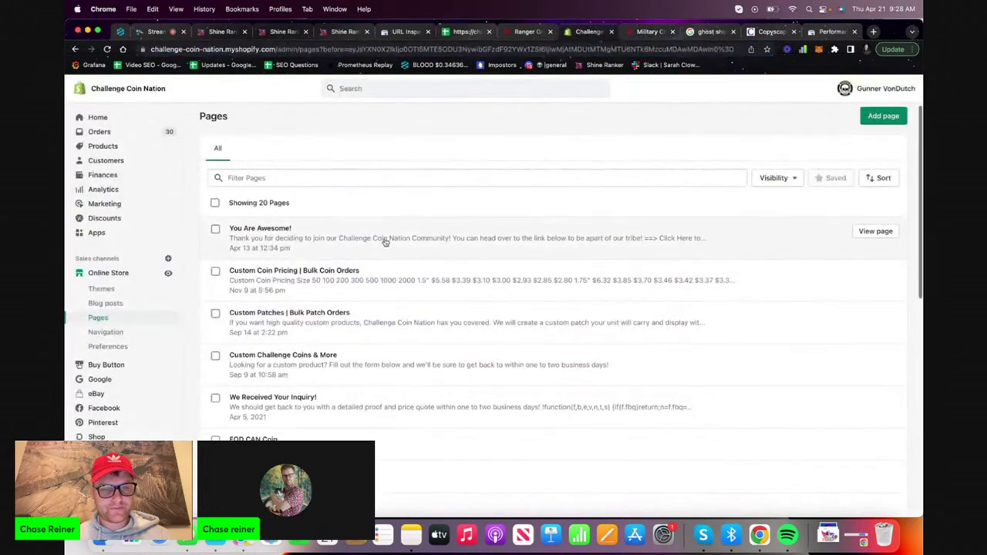
Filter the Pages list by 'home', then clear the filter to show all pages
left_click(381, 176)
type("home")
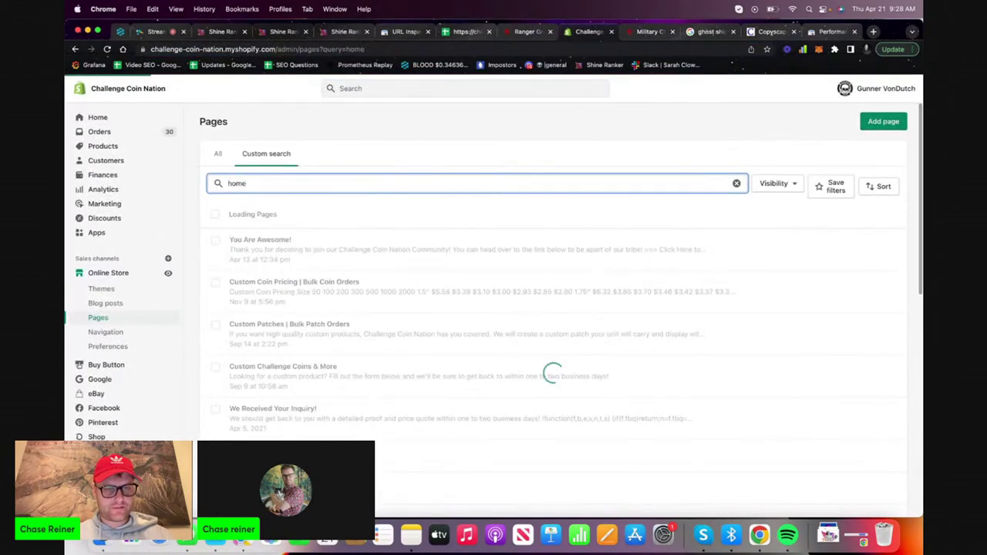
key("super+a")
key("BackSpace")
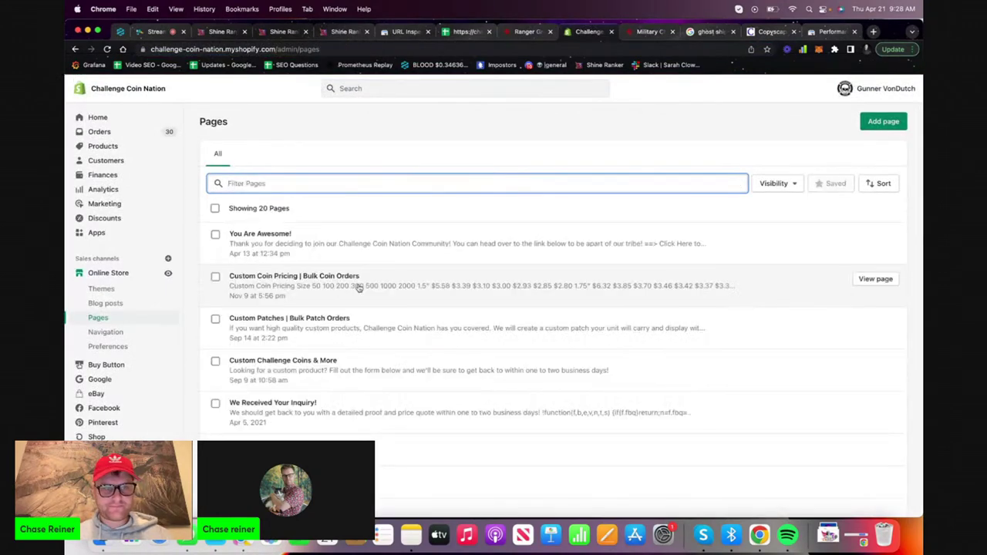
Scroll through all pages and open the Navigation menus overview under Online Store
scroll(353, 274, "down", 3)
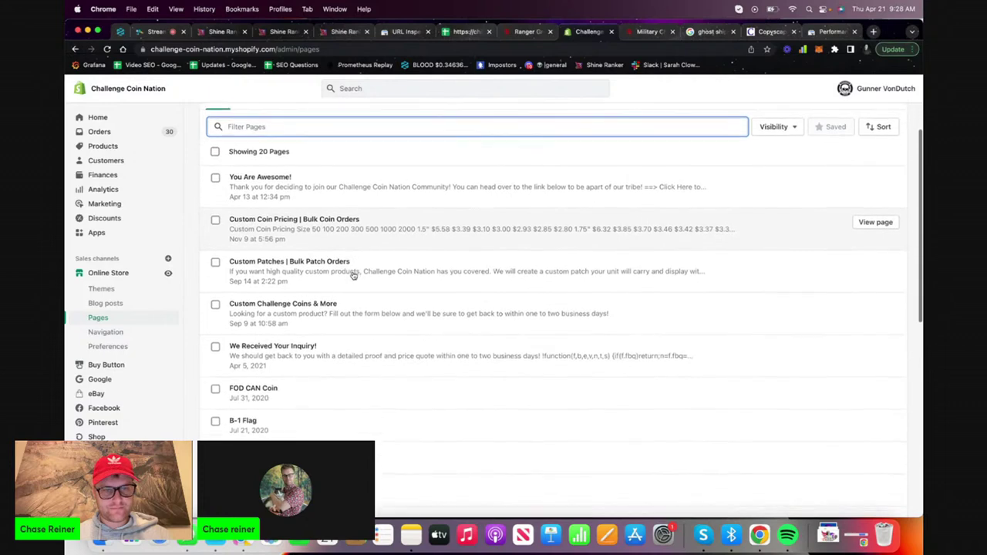
scroll(353, 275, "down", 2)
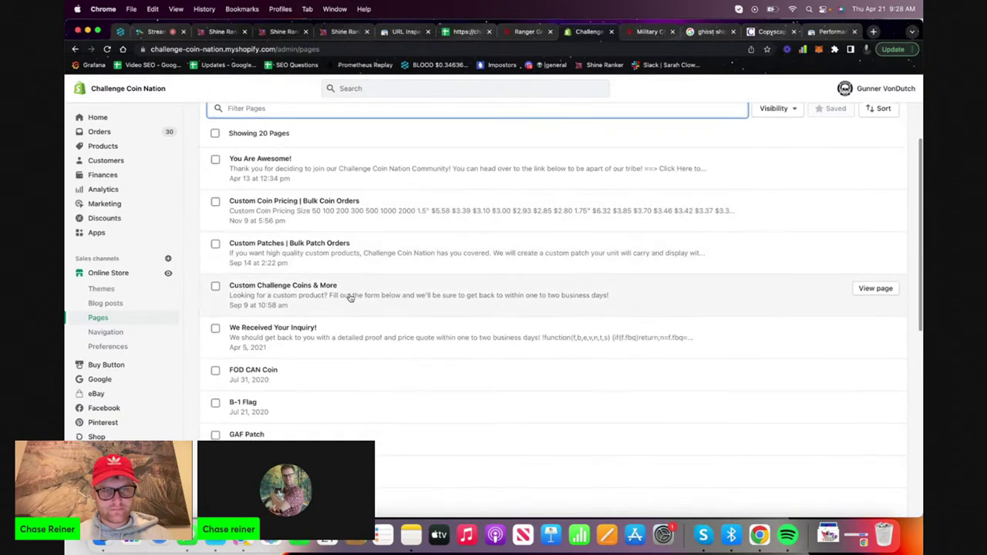
scroll(350, 299, "down", 1)
scroll(350, 298, "up", 1)
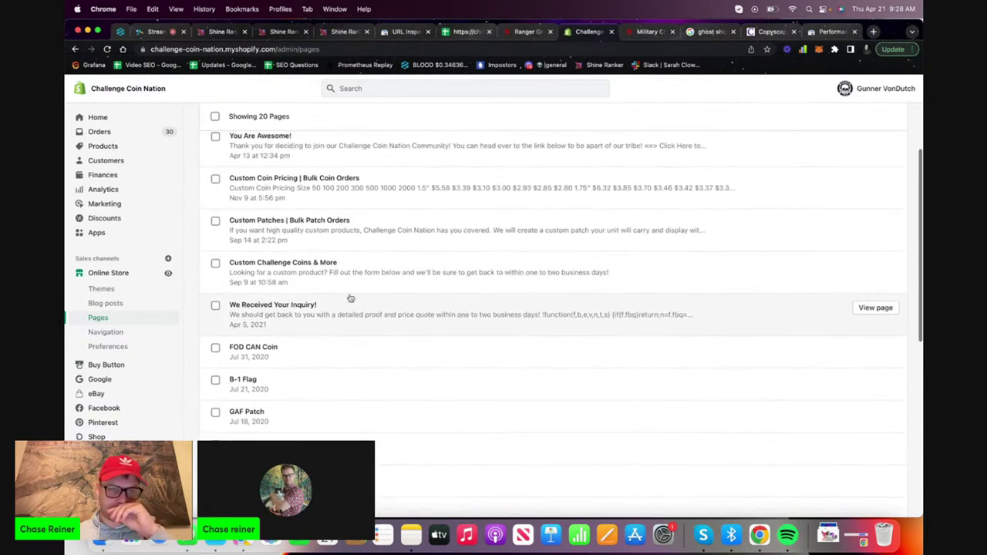
scroll(350, 299, "down", 3)
left_click(105, 331)
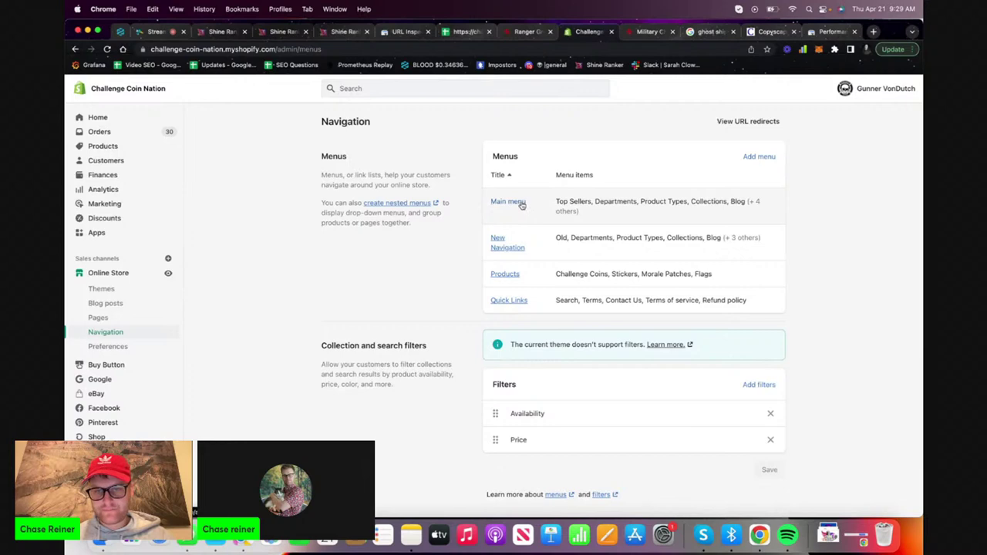
Look over the Main menu items and the store's blog posts list
left_click(522, 204)
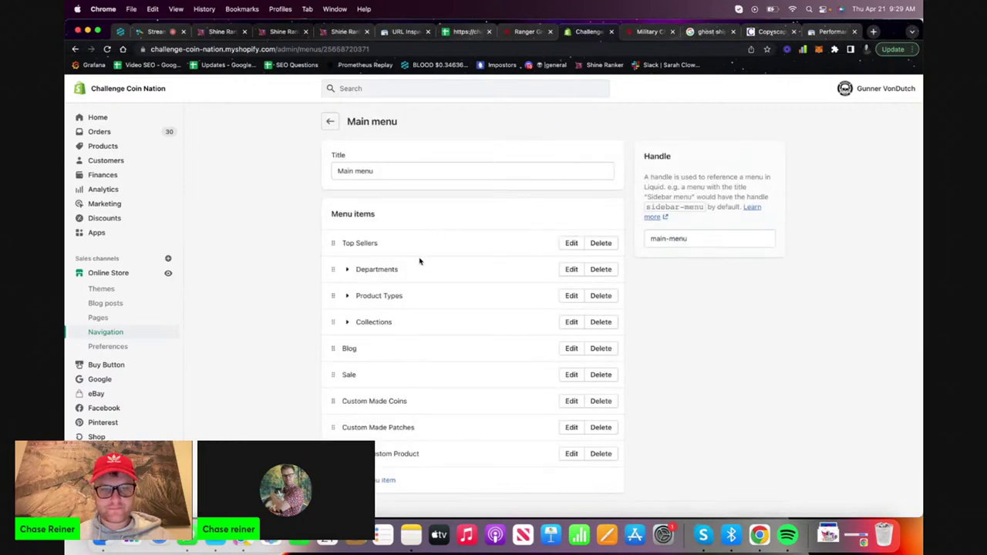
scroll(419, 261, "down", 1)
scroll(420, 260, "up", 1)
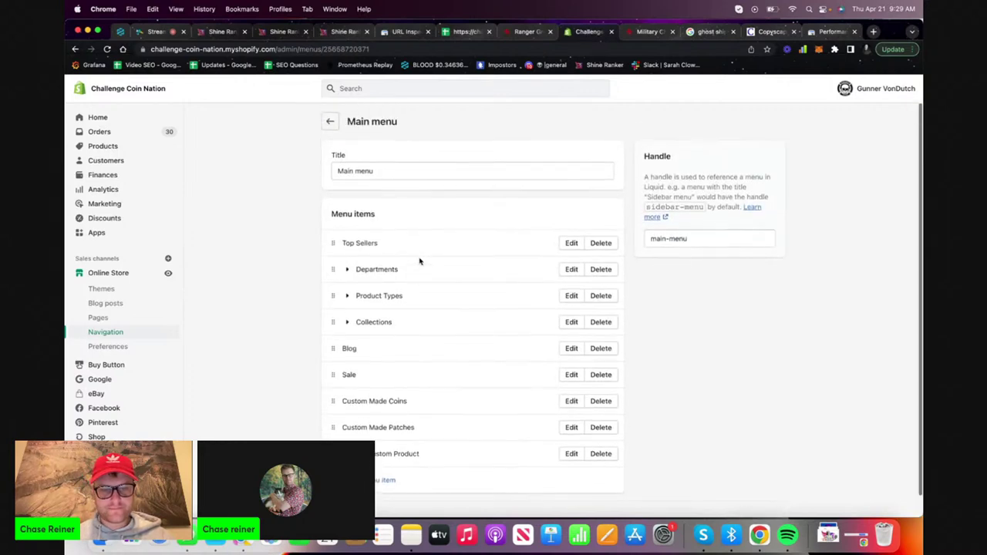
left_click(105, 303)
scroll(193, 301, "down", 1)
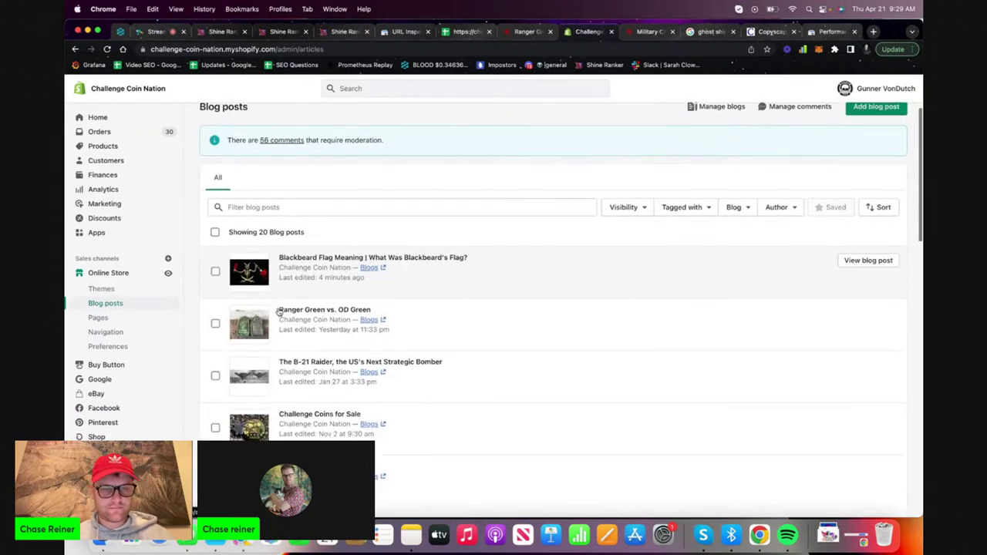
Go to the Themes page and scroll through it
left_click(120, 290)
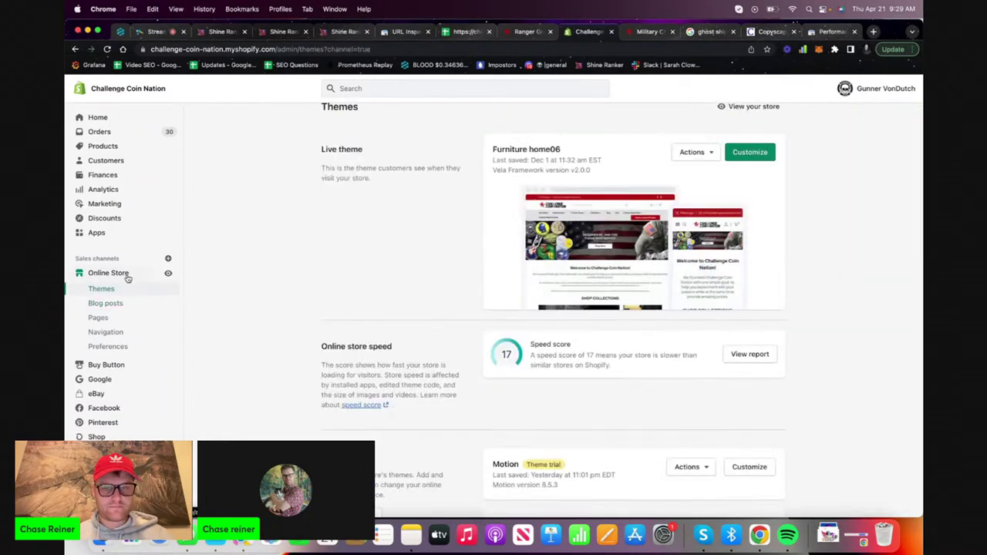
scroll(314, 330, "down", 1)
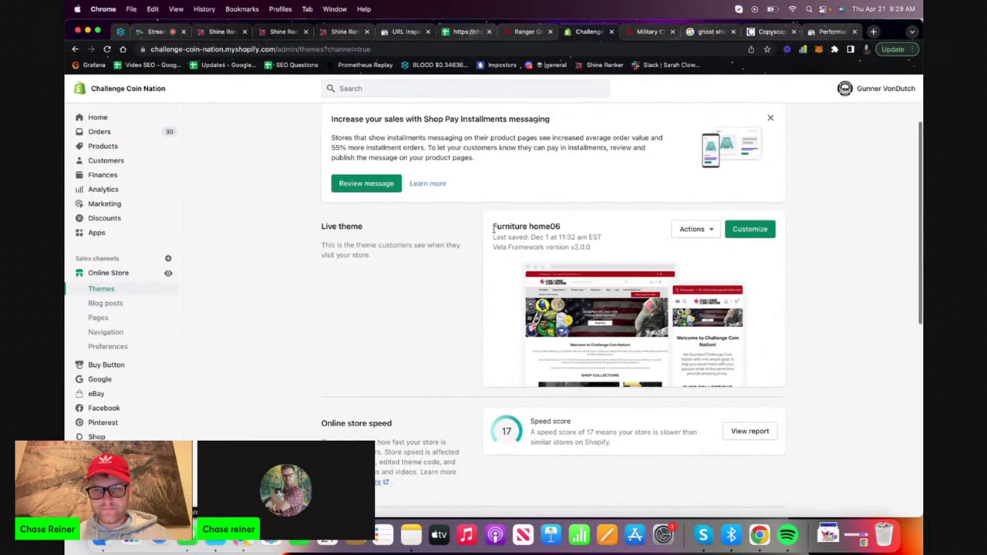
scroll(522, 283, "up", 2)
scroll(522, 283, "left", 5)
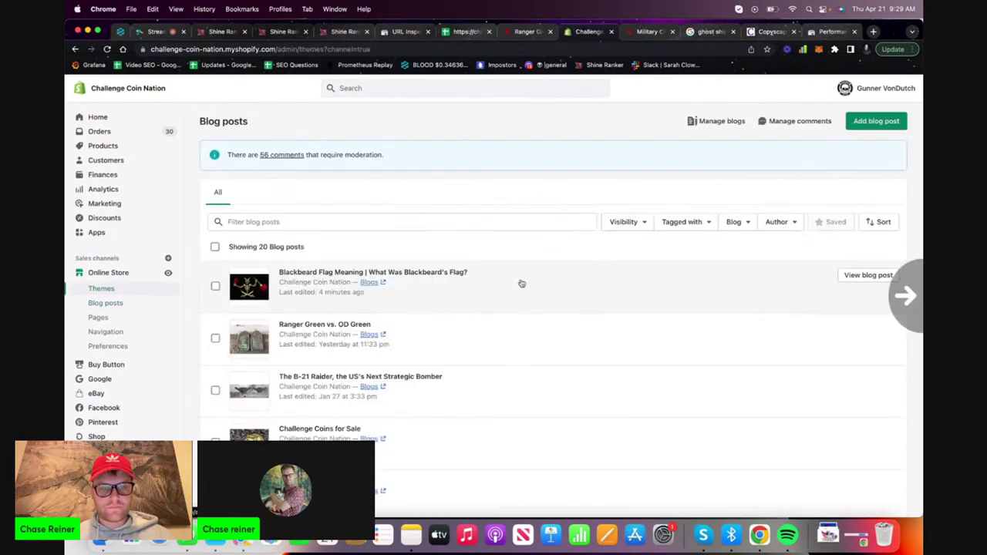
scroll(521, 283, "right", 3)
scroll(522, 283, "down", 5)
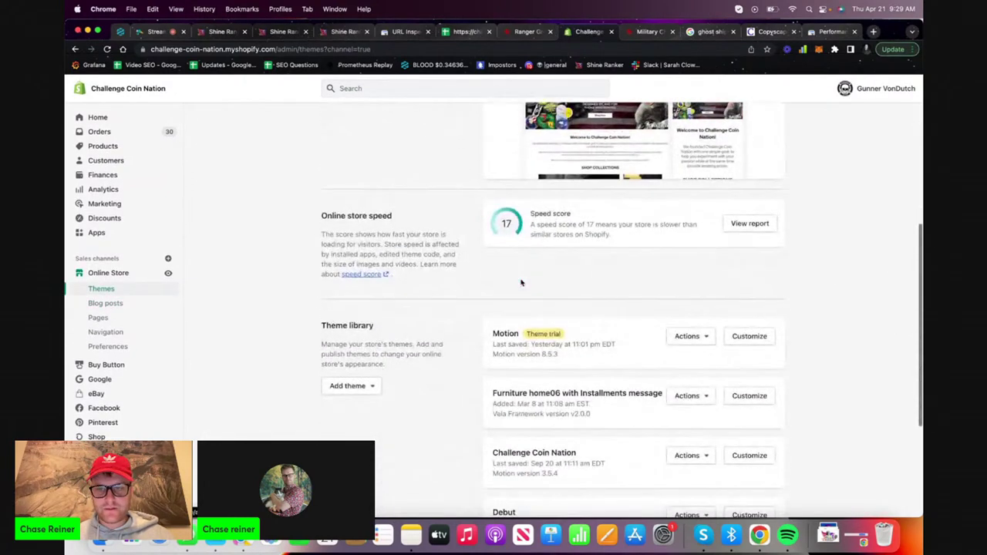
scroll(521, 283, "down", 2)
scroll(521, 283, "down", 2)
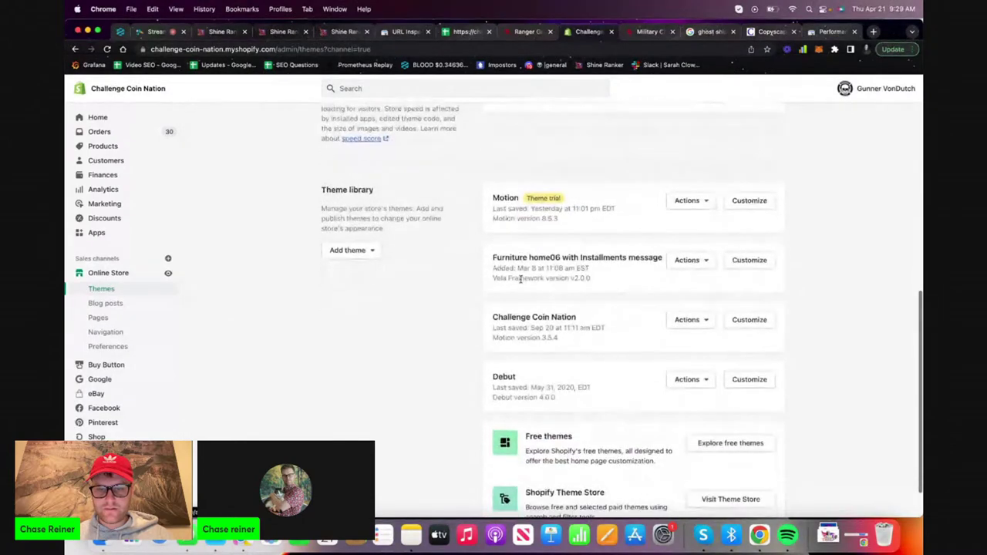
scroll(520, 279, "down", 1)
scroll(520, 279, "up", 10)
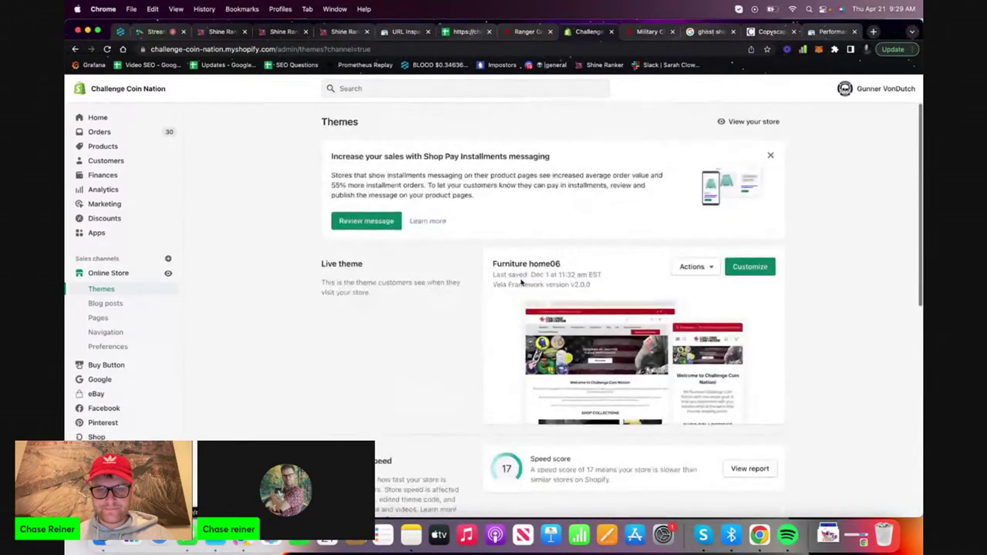
Dismiss the Shop Pay Installments banner and customize the live Furniture home06 theme
left_click(768, 155)
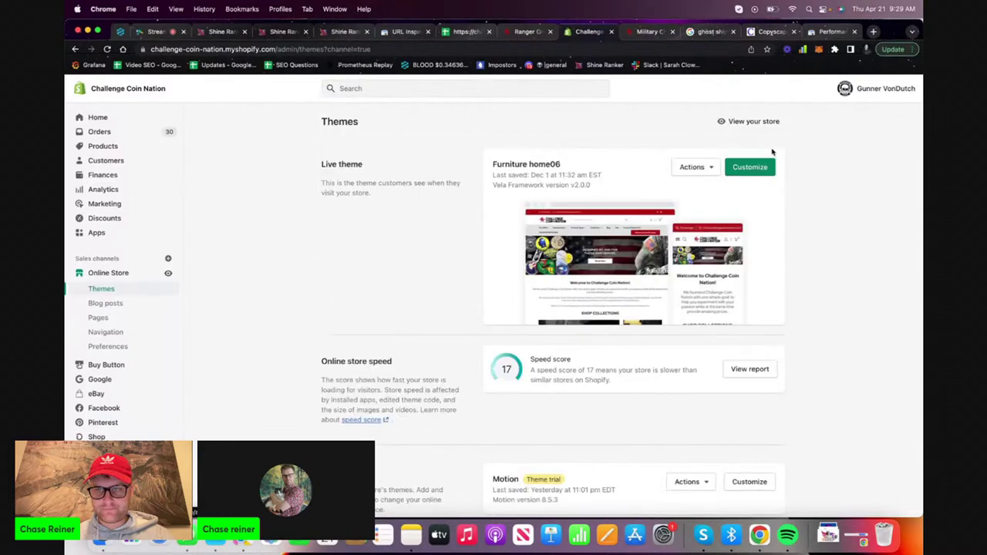
left_click(699, 168)
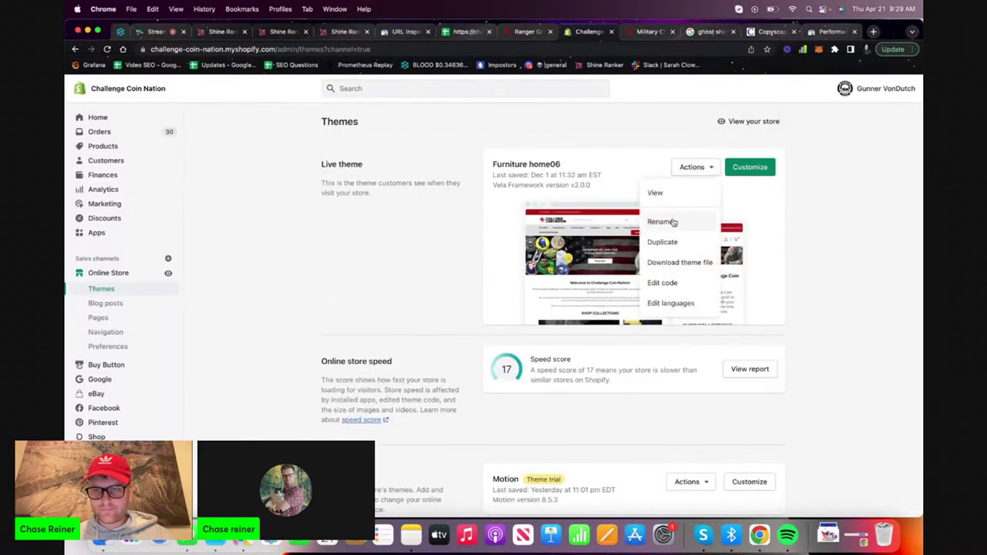
left_click(744, 171)
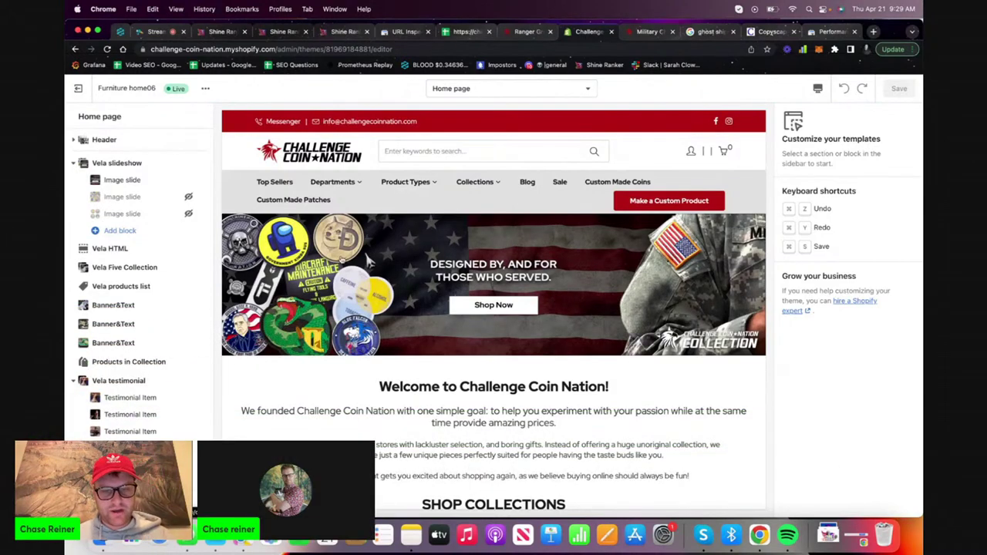
Preview the Newest Arrivals collection, return to the home page, and view the first slide's settings
double_click(332, 391)
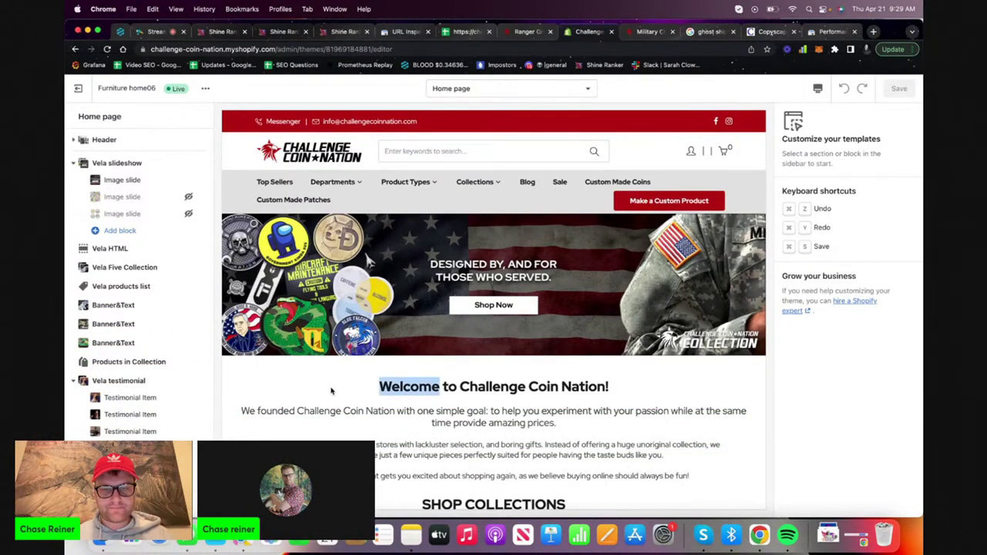
left_click(402, 329)
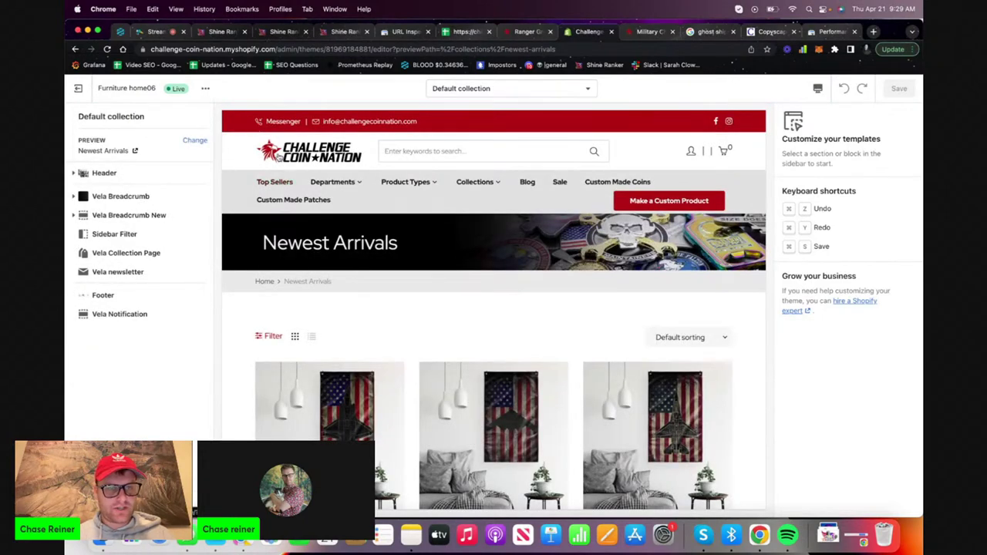
left_click(279, 157)
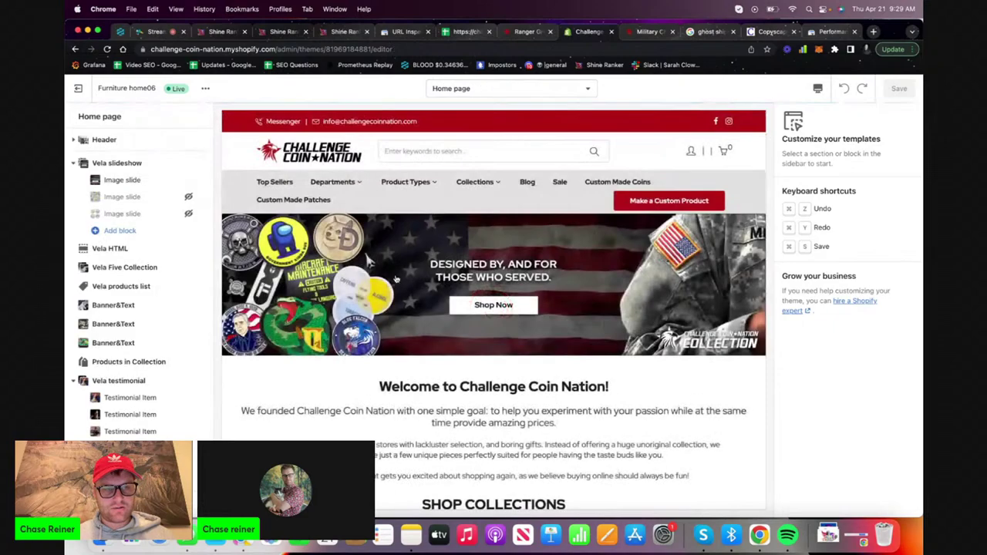
left_click(166, 181)
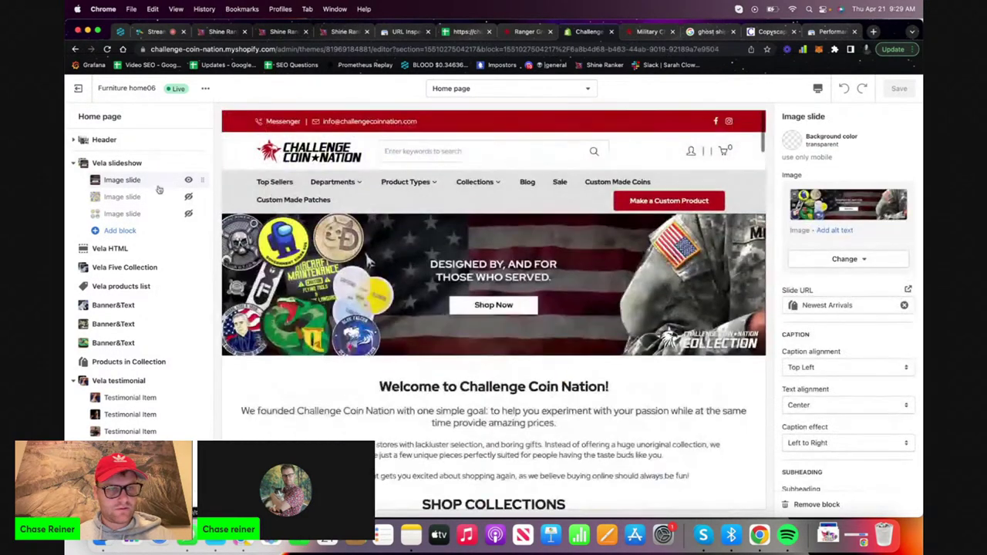
Inspect the header's Departments and All Products megamenu item settings
left_click(131, 141)
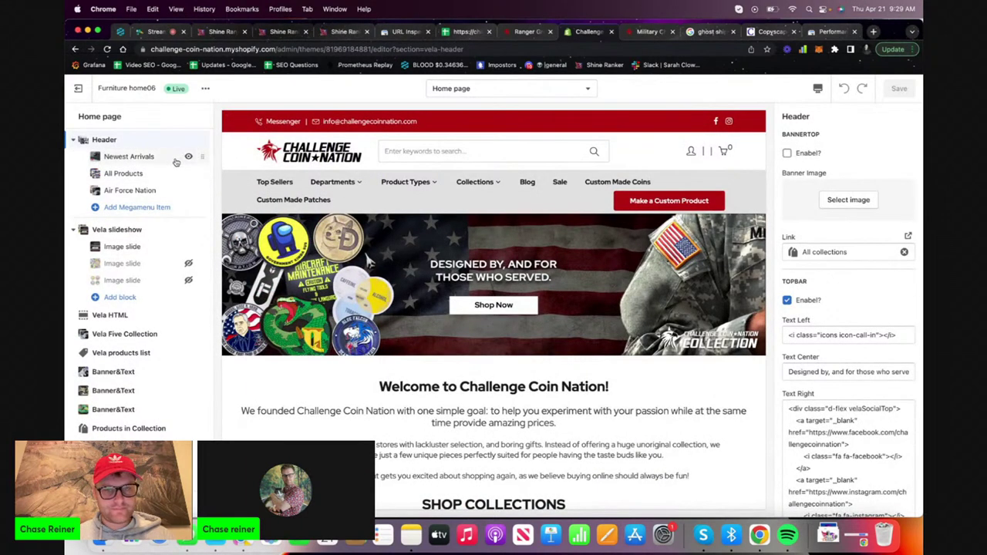
left_click(158, 158)
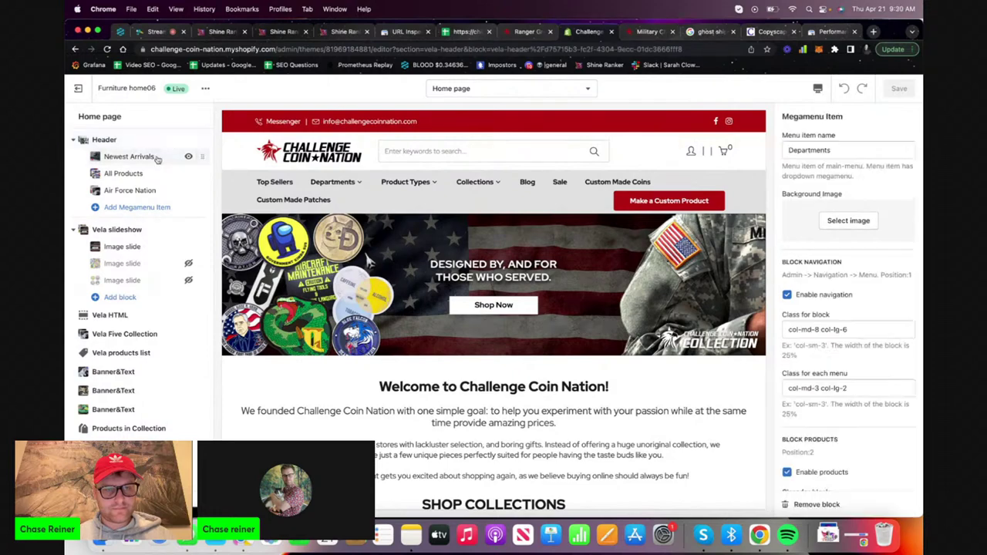
scroll(801, 349, "down", 5)
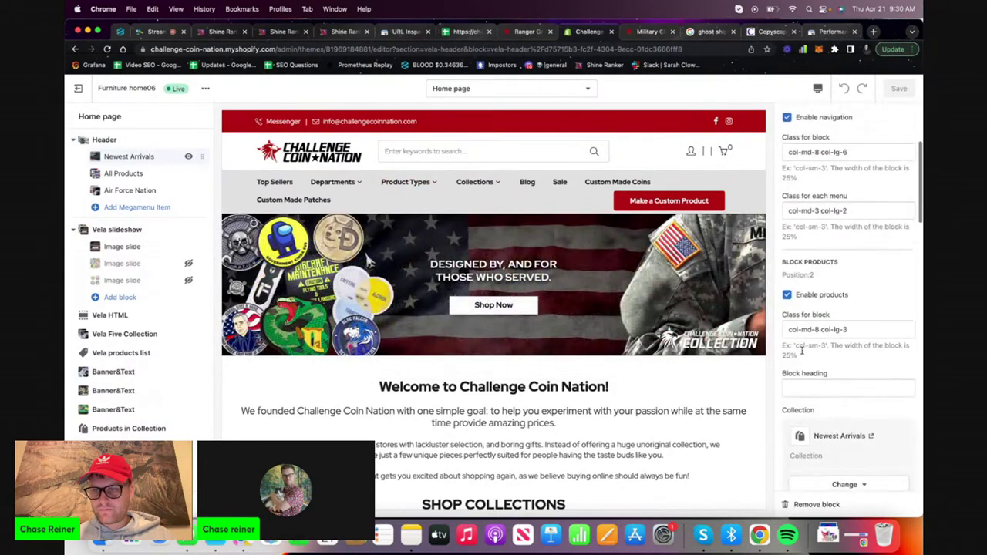
scroll(802, 350, "down", 5)
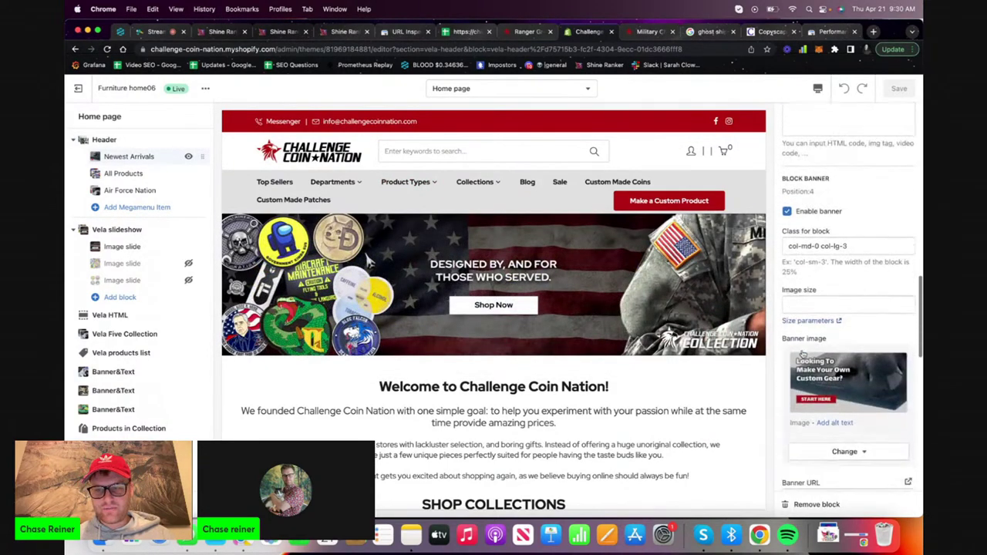
left_click(149, 176)
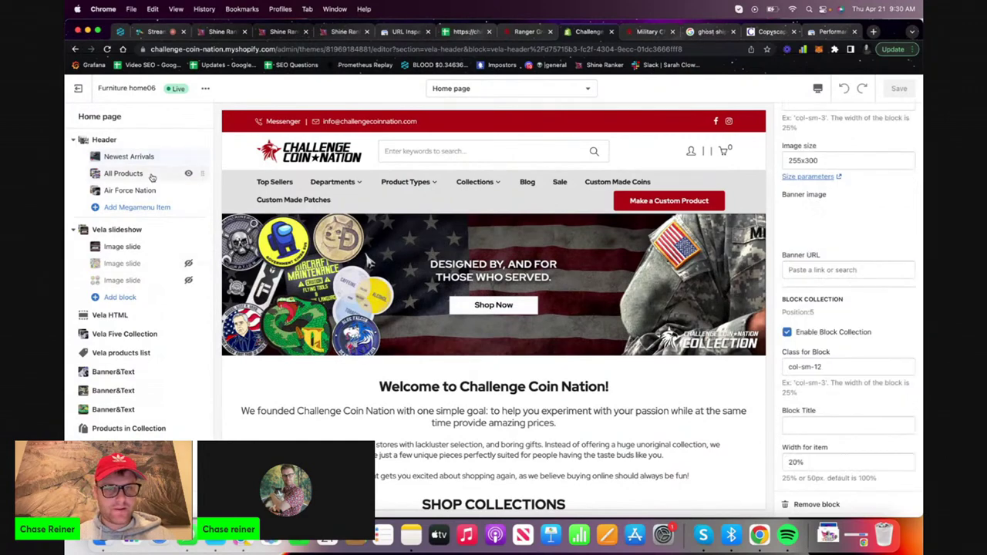
scroll(823, 313, "up", 10)
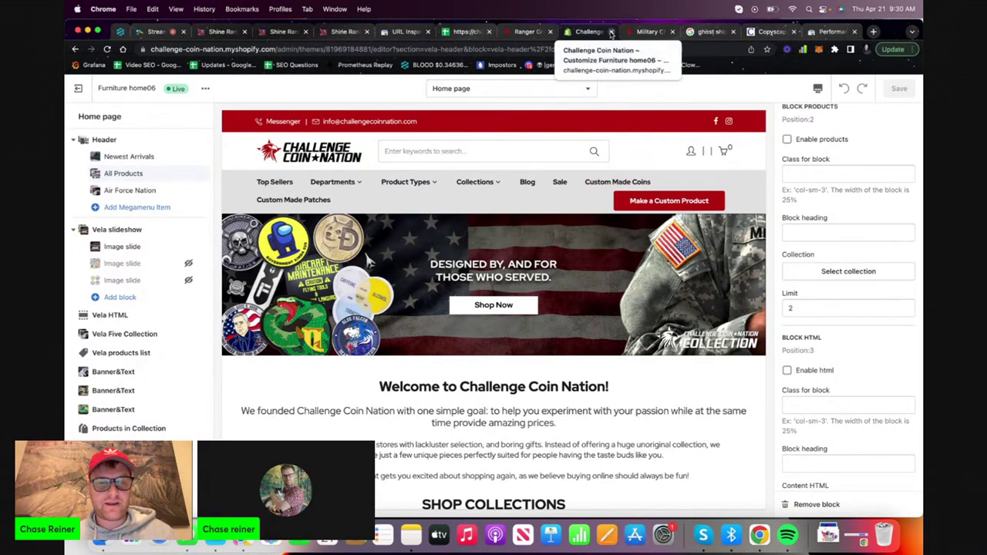
Scroll the homepage preview, then close the theme editor tab with Cmd+W
scroll(493, 308, "down", 10)
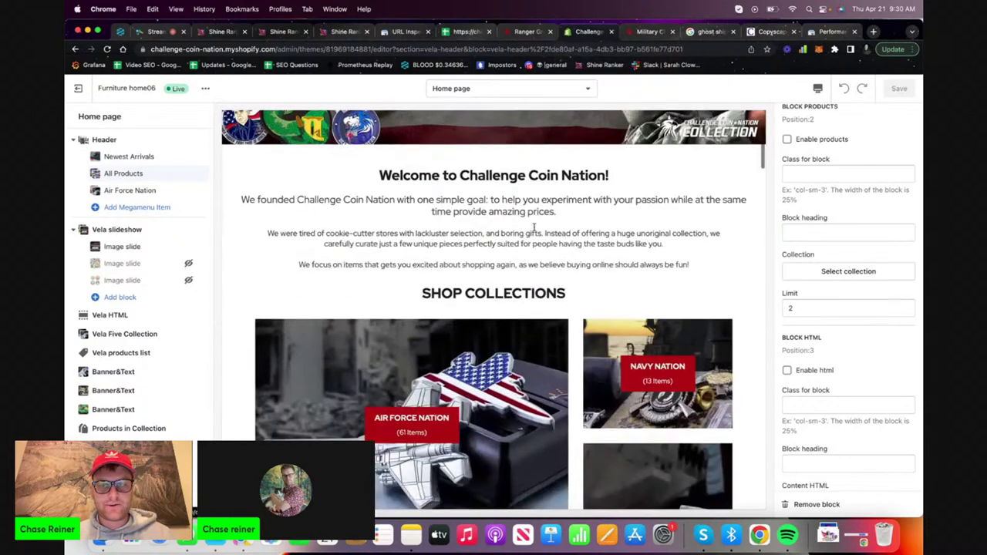
scroll(534, 229, "down", 15)
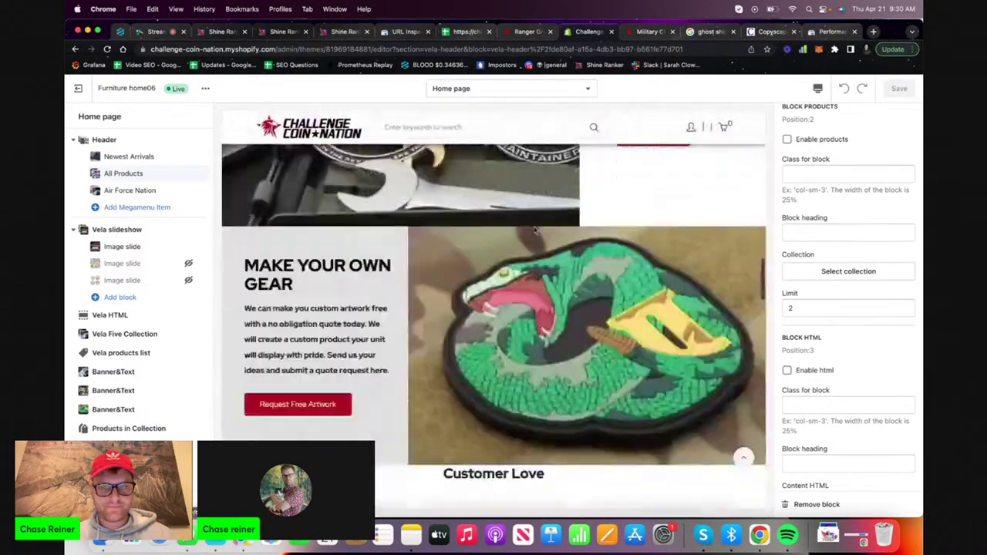
scroll(534, 229, "up", 10)
scroll(535, 229, "up", 5)
key("super+w")
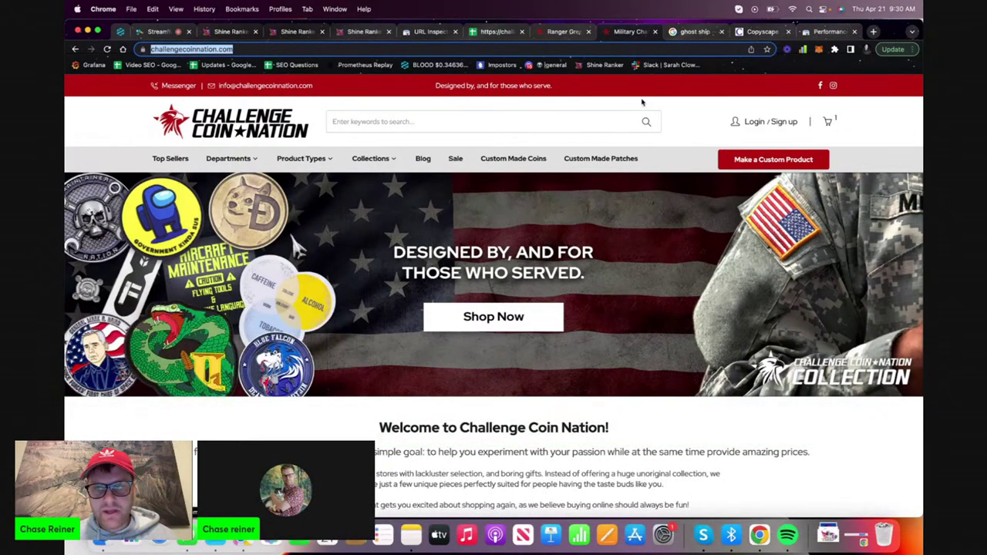
Return to the Search Console performance report and check the Google account menu
left_click(824, 31)
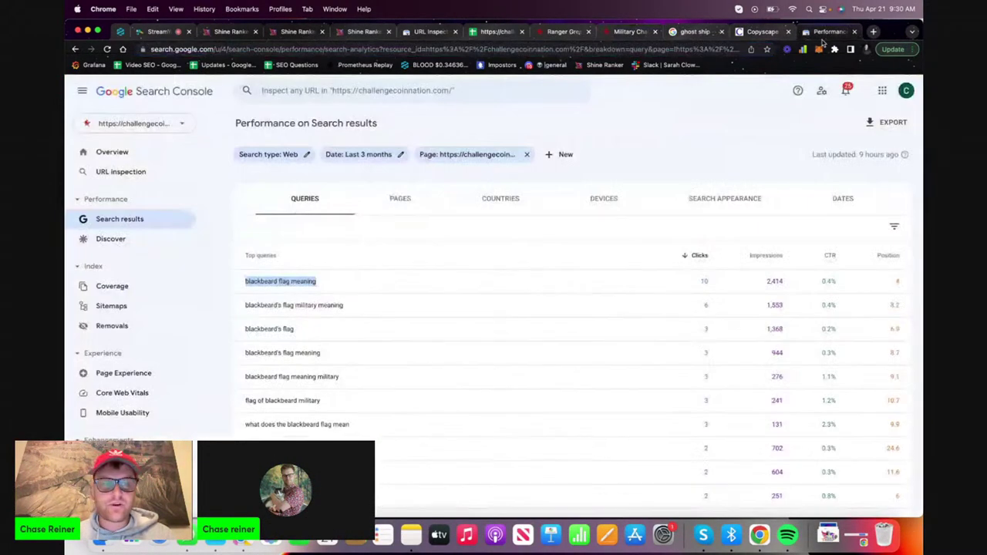
left_click(145, 219)
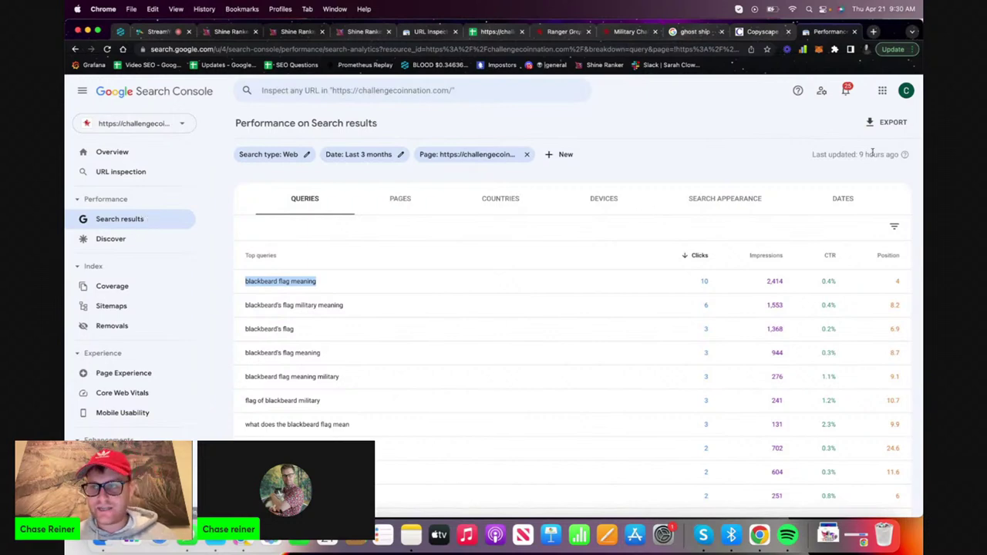
left_click(907, 91)
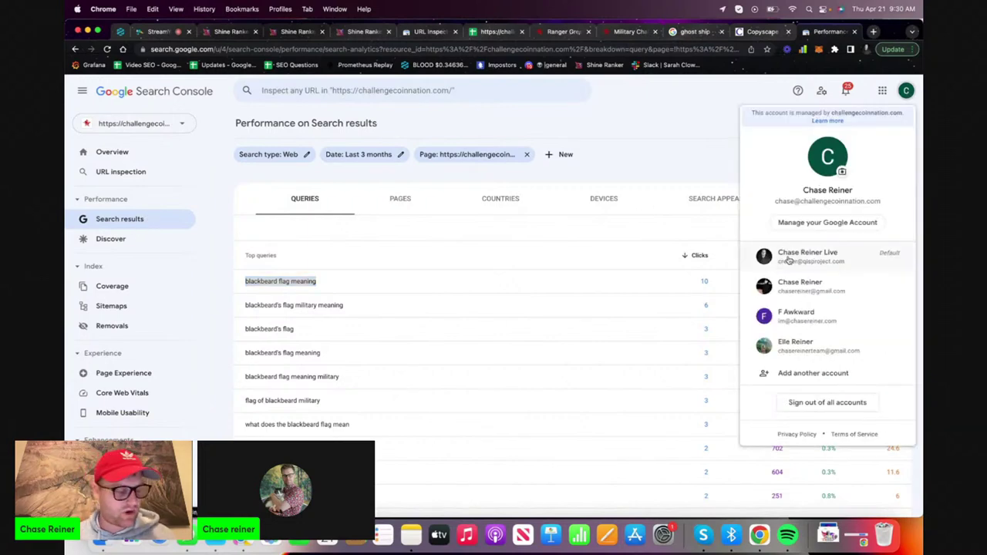
Close the ghost ship, Copyscape and Ranger tabs and show the report broken down by page
left_click(788, 31)
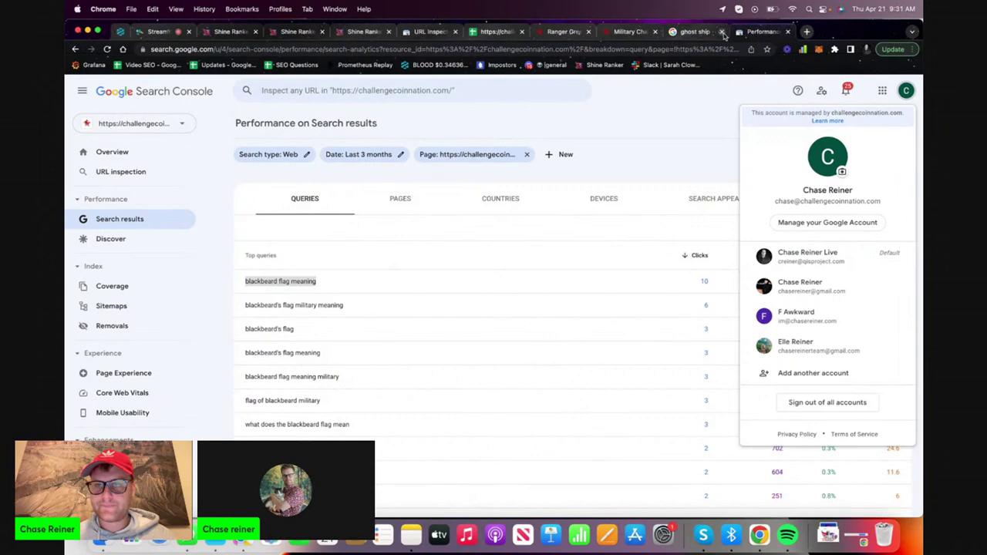
left_click(721, 31)
left_click(588, 31)
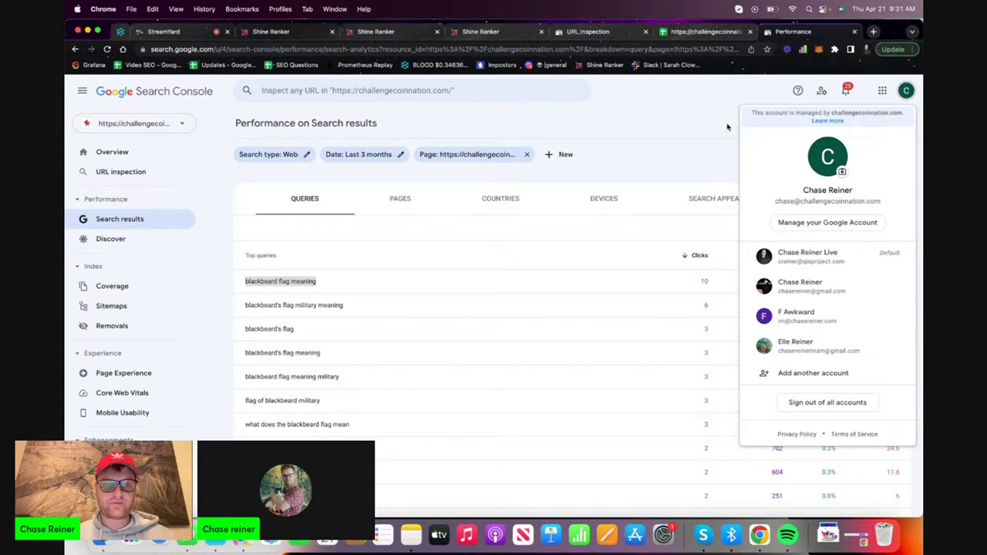
left_click(400, 198)
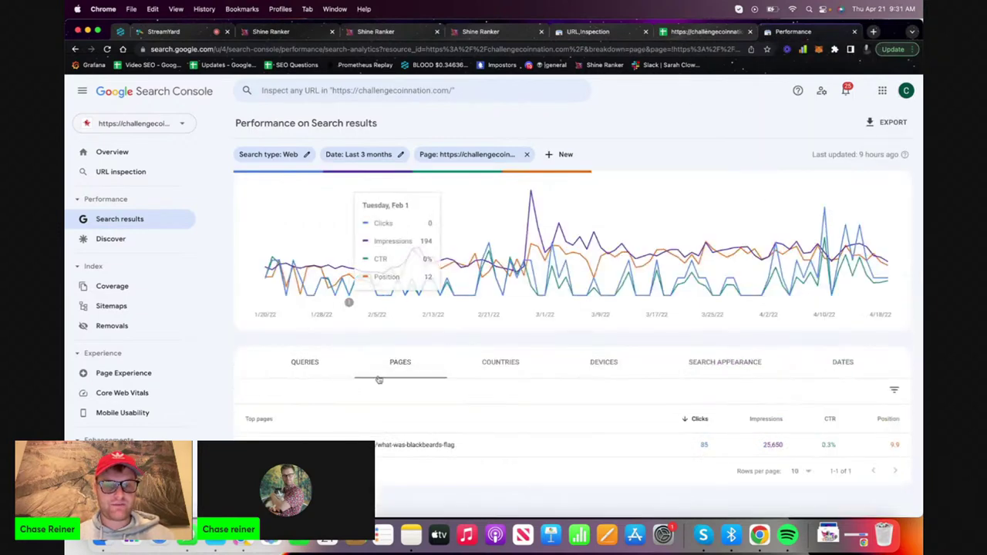
Remove the Page filter to list all top pages, scroll them, and switch to StreamYard with Cmd+1
left_click(525, 156)
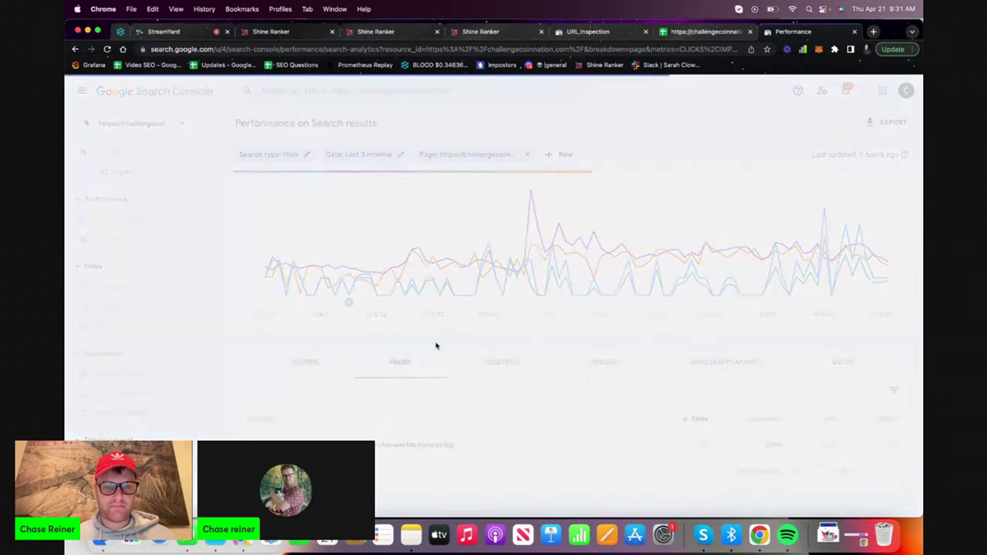
scroll(396, 420, "down", 5)
scroll(396, 422, "down", 1)
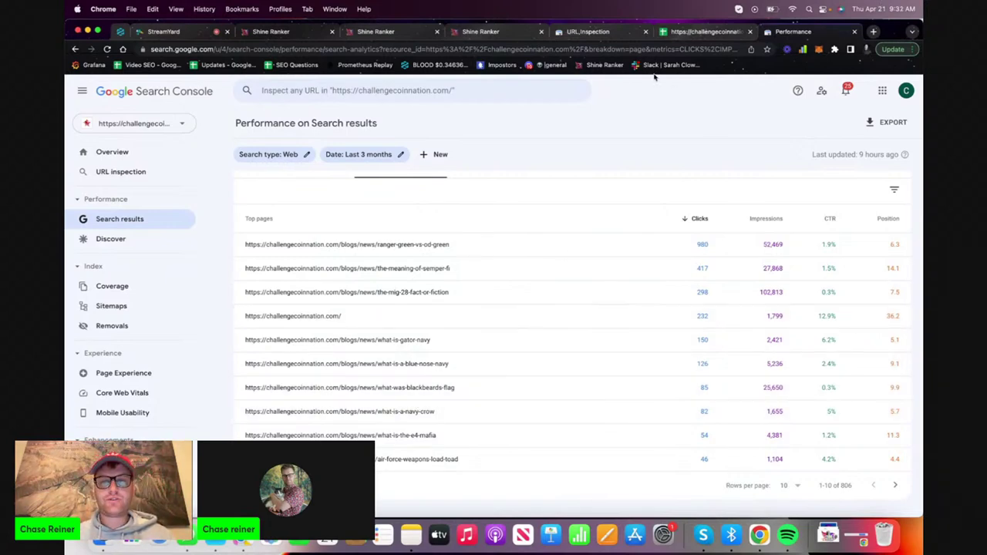
key("super+1")
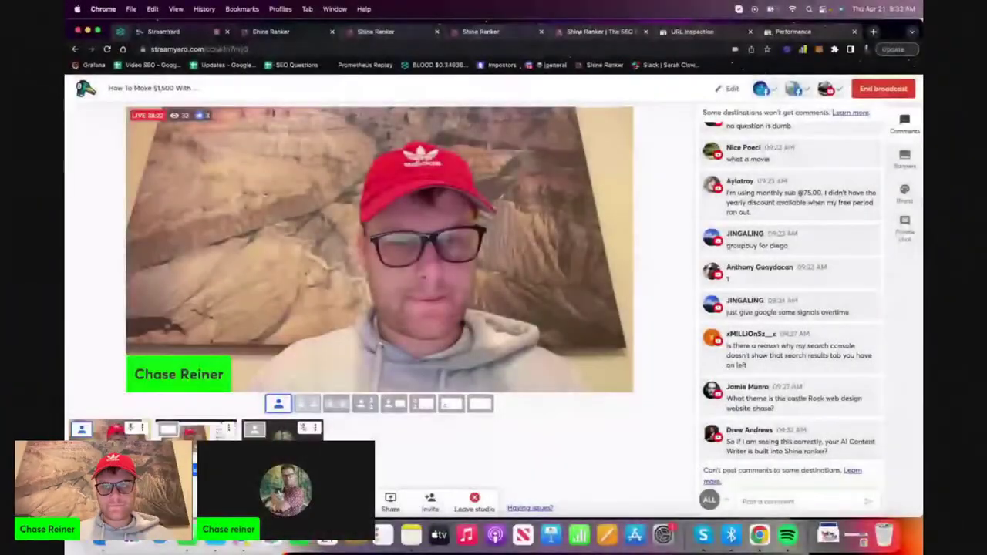
Go to the Shine Ranker homepage and log in
key("super+5")
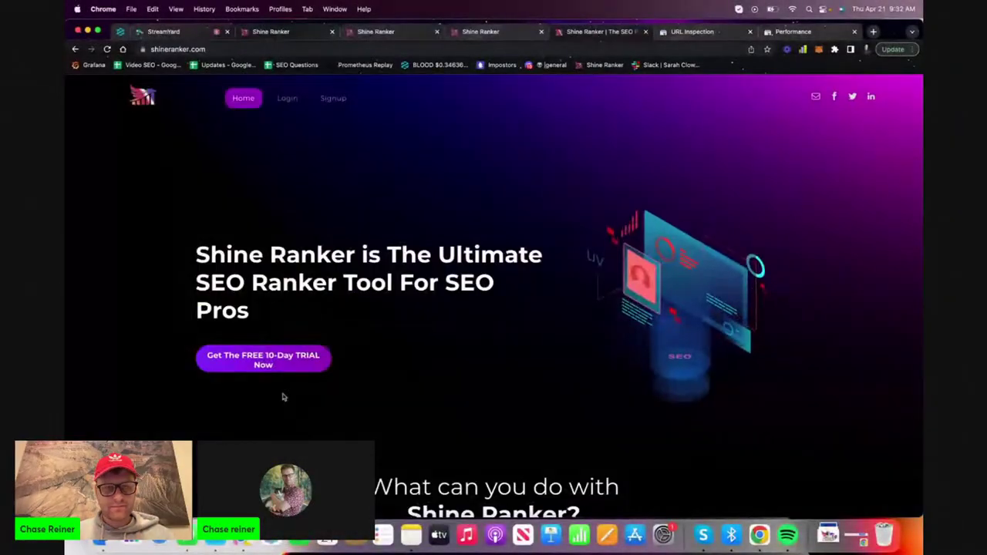
left_click(287, 98)
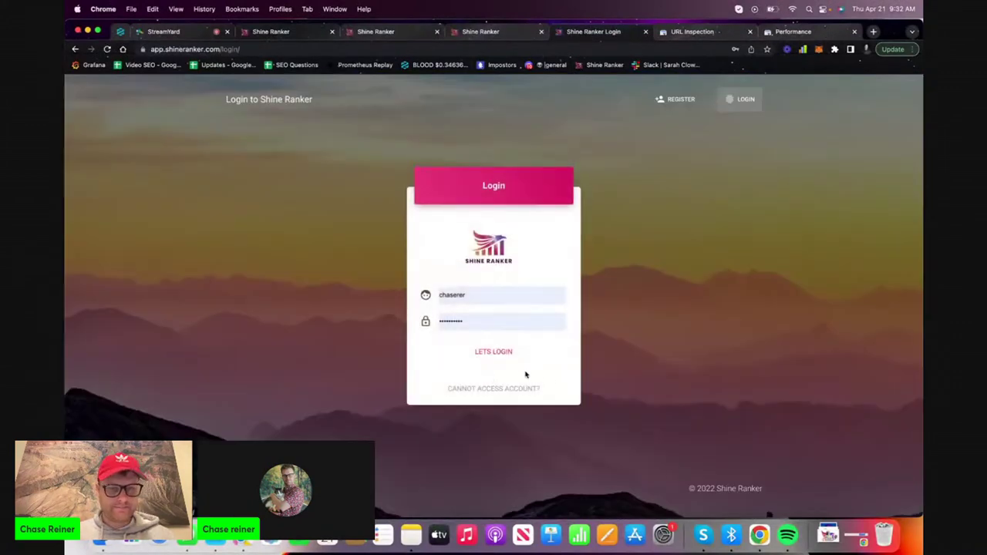
left_click(511, 353)
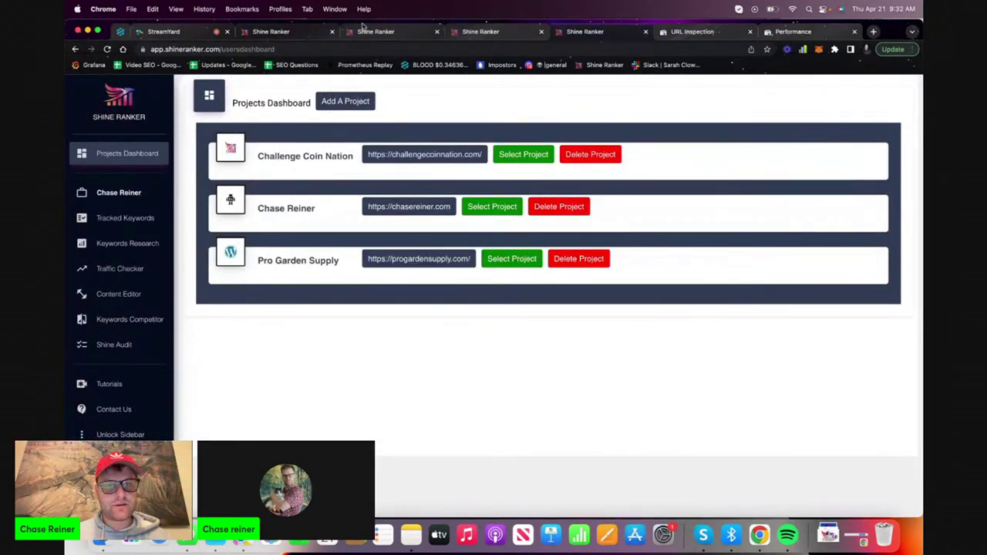
Compare the ghost ship Content Editor draft with the empty Content Editor tab
left_click(362, 29)
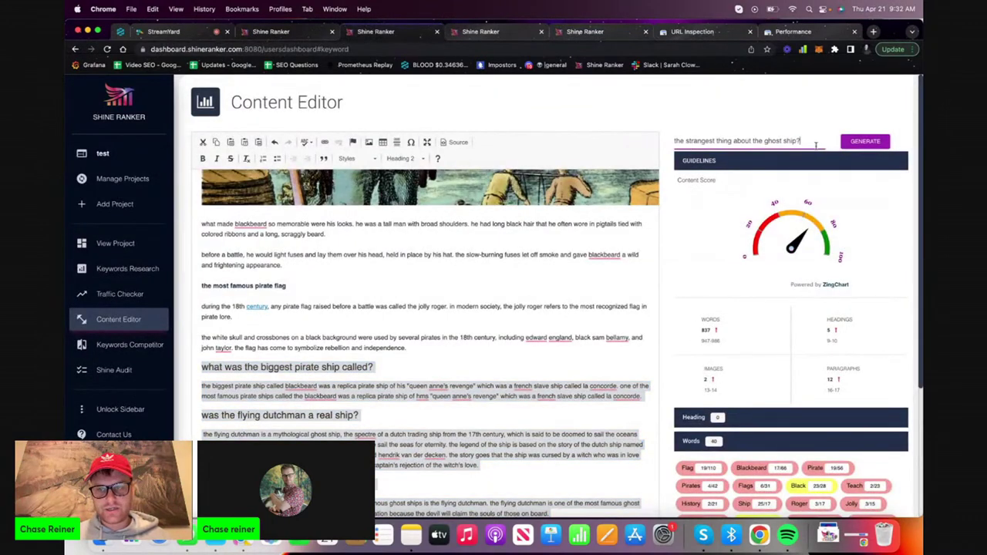
left_click_drag(821, 146, 622, 140)
left_click(473, 35)
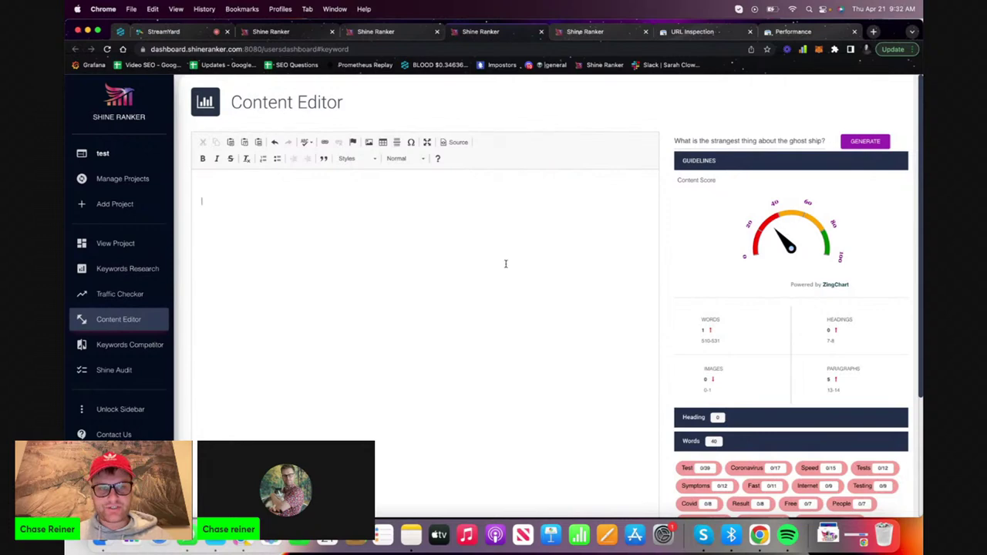
scroll(505, 263, "down", 4)
scroll(505, 263, "up", 4)
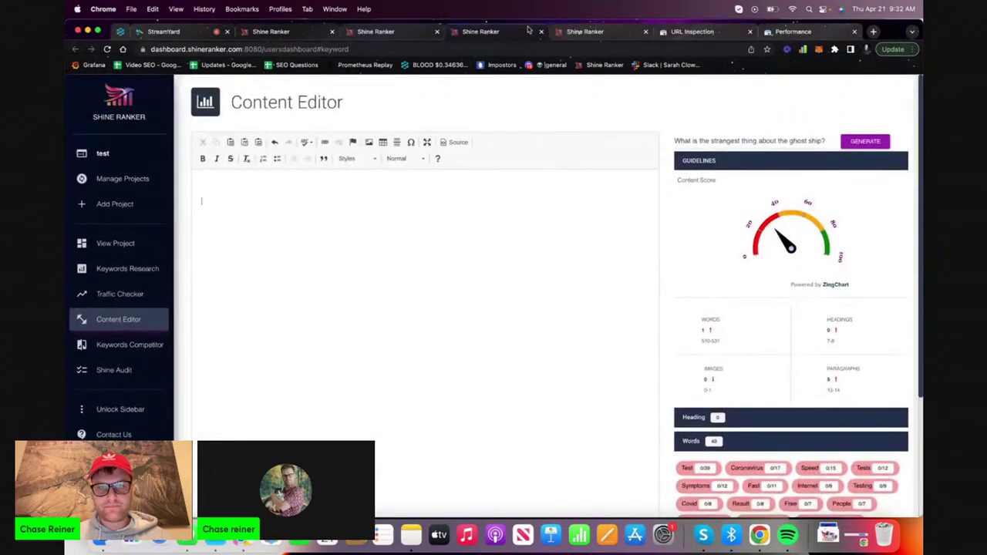
left_click(378, 31)
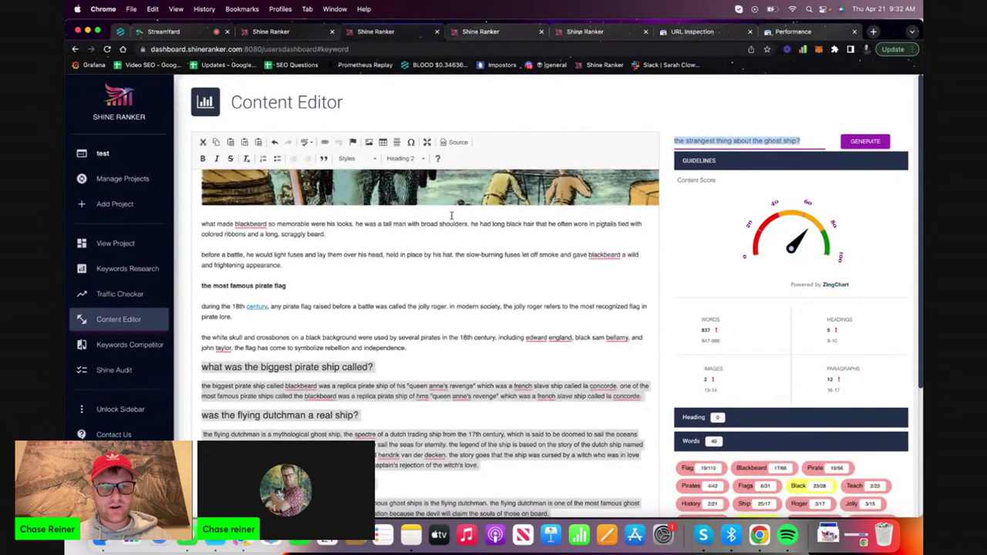
triple_click(810, 134)
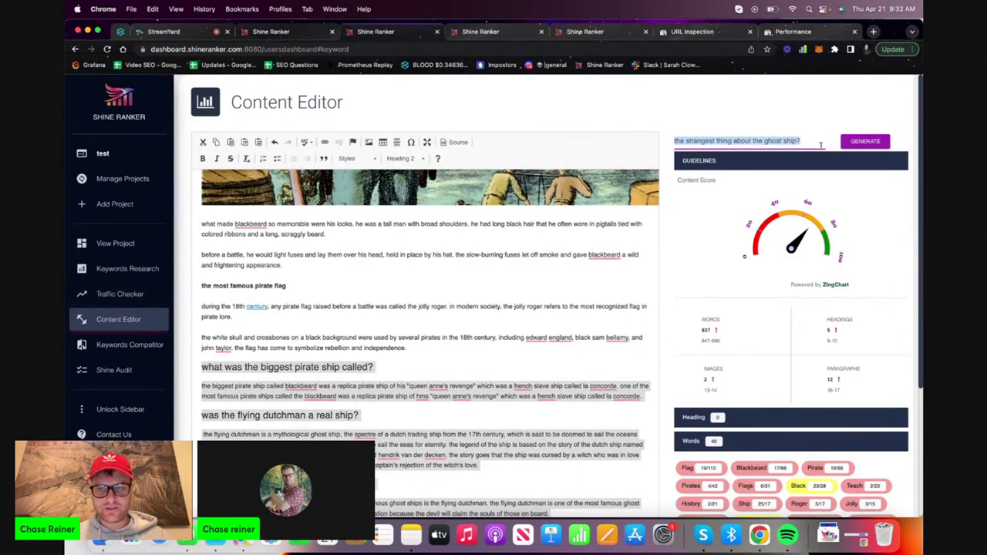
scroll(380, 418, "down", 3)
scroll(380, 418, "up", 3)
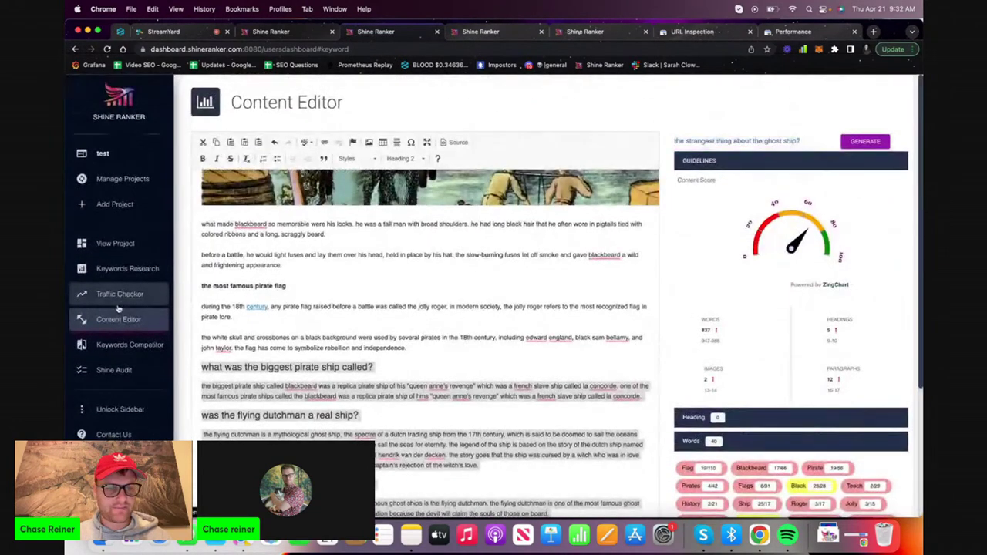
Open a fresh Content Editor page, then close the duplicate content editor tab
left_click(120, 293)
left_click(118, 319)
left_click(366, 158)
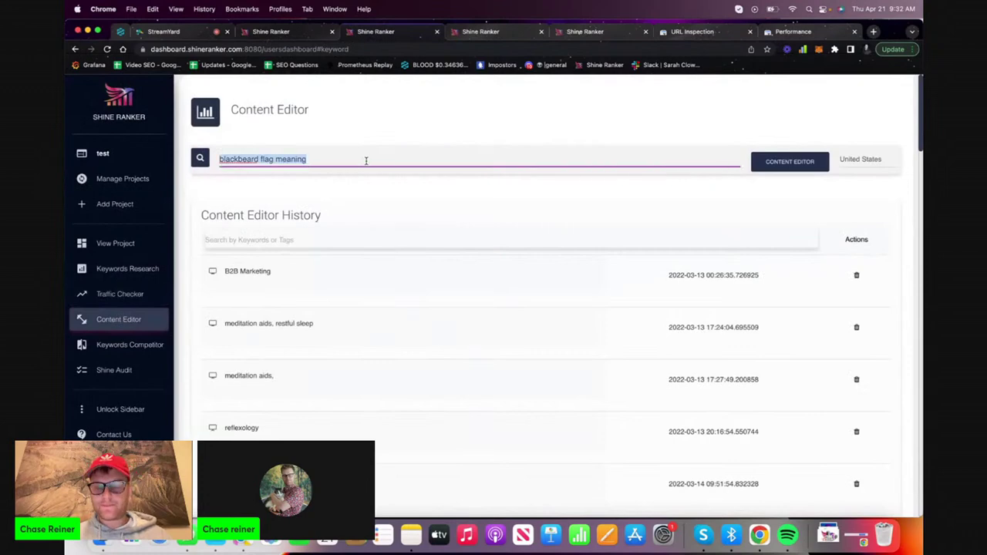
left_click(375, 173)
left_click(482, 30)
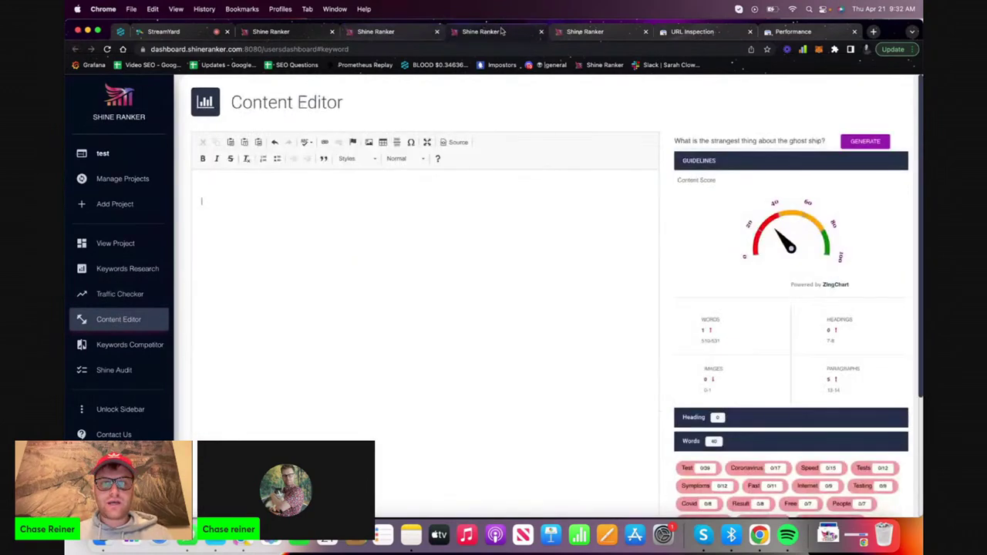
left_click(542, 32)
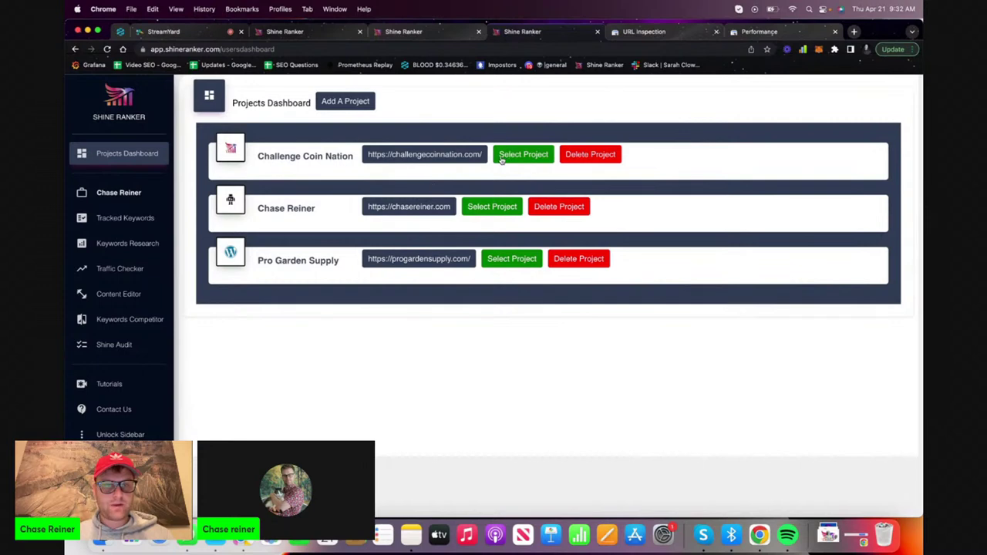
Open the Pro Garden Supply keyword tracker, briefly visiting the Pro Garden Supply website
left_click(507, 257)
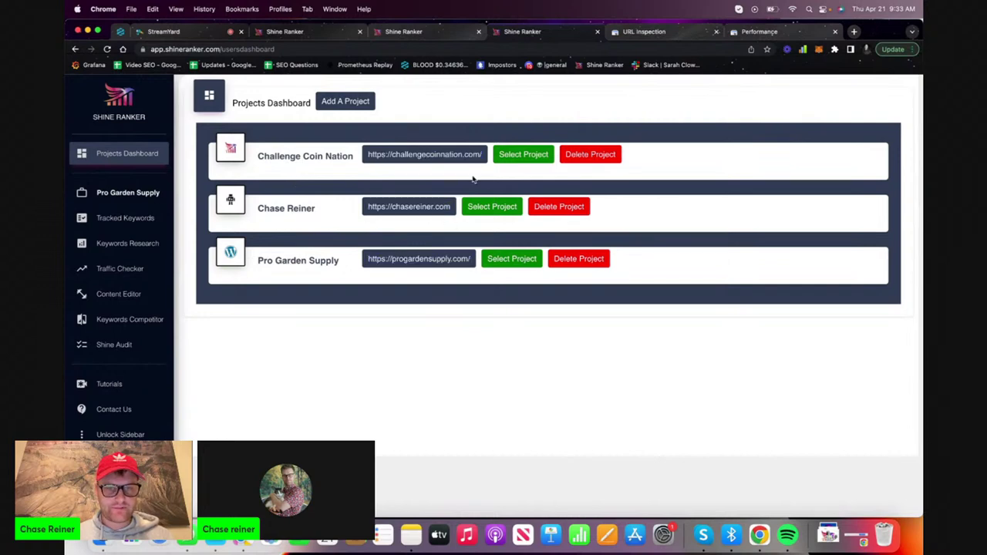
triple_click(429, 266)
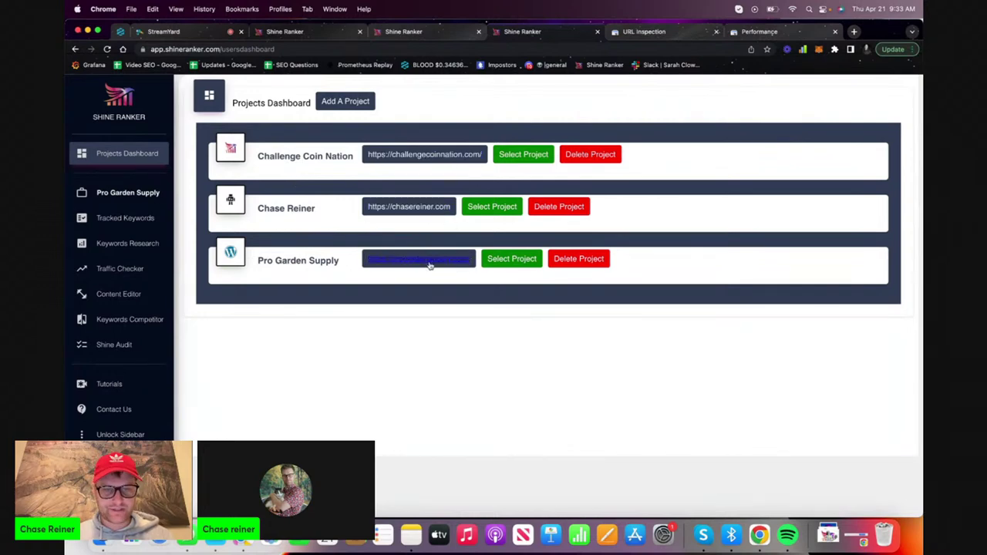
left_click(430, 265)
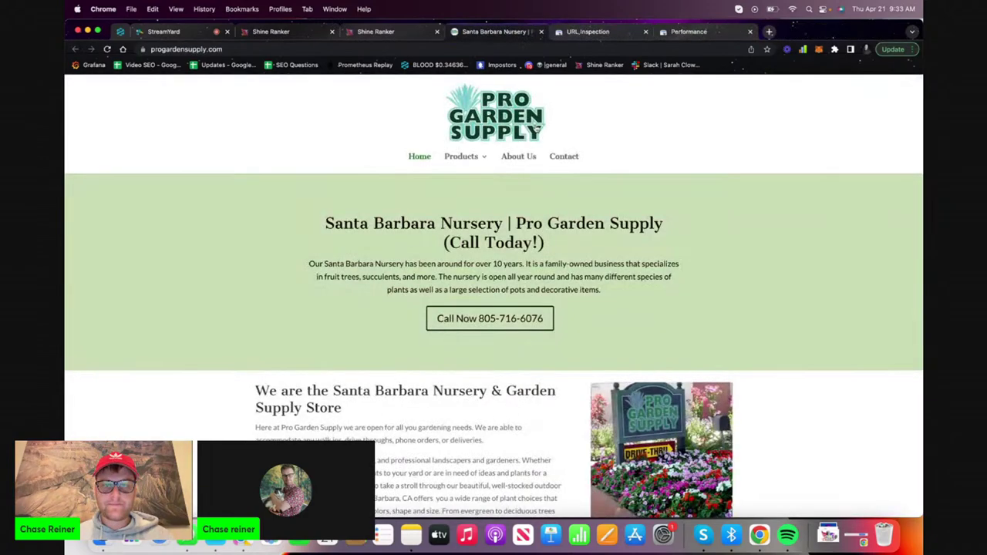
key("ctrl+shift+Tab")
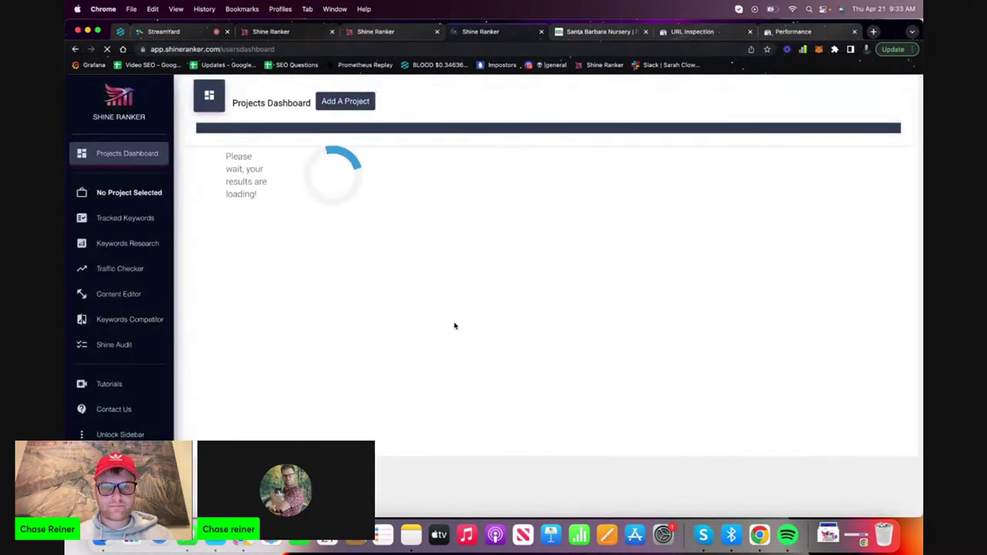
left_click(513, 259)
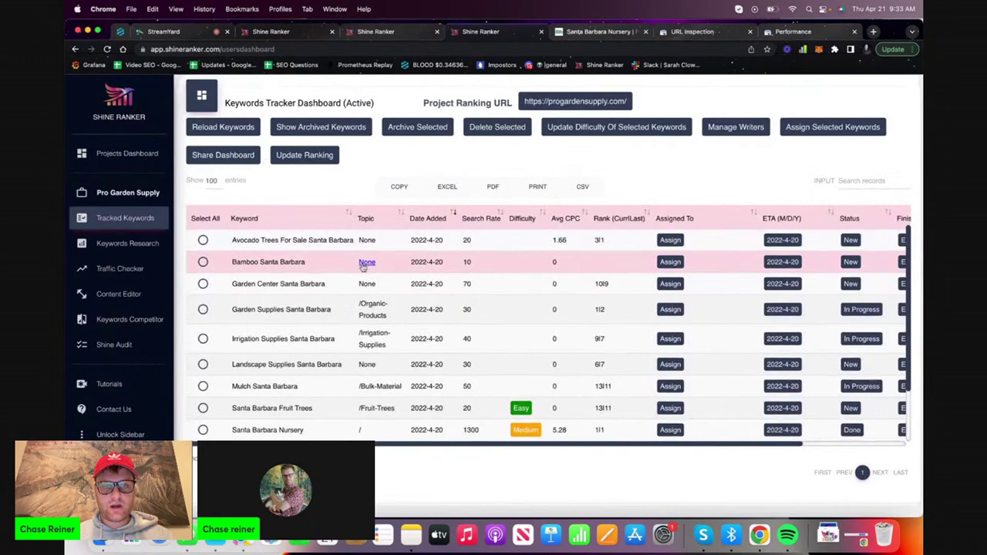
Sort keywords by highest Search Rate, select 'Santa Barbara Nursery', and check its Done status
scroll(363, 266, "down", 3)
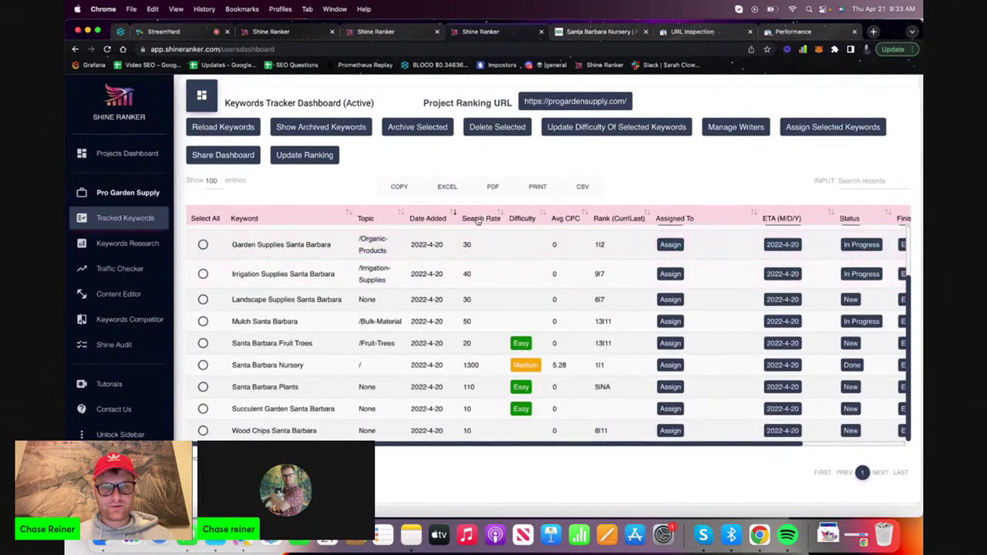
left_click(478, 219)
left_click(478, 219)
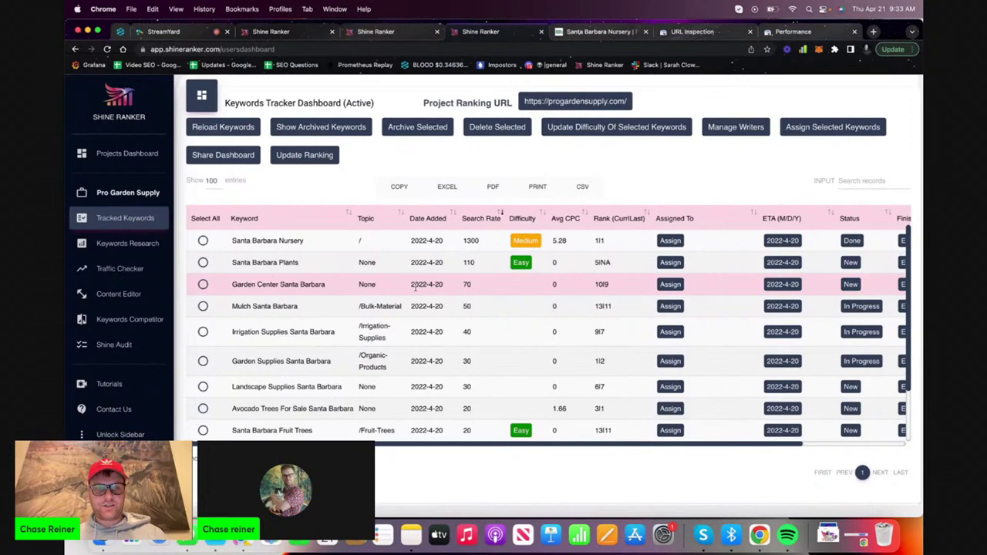
left_click_drag(231, 240, 305, 240)
key("super+c")
left_click(852, 240)
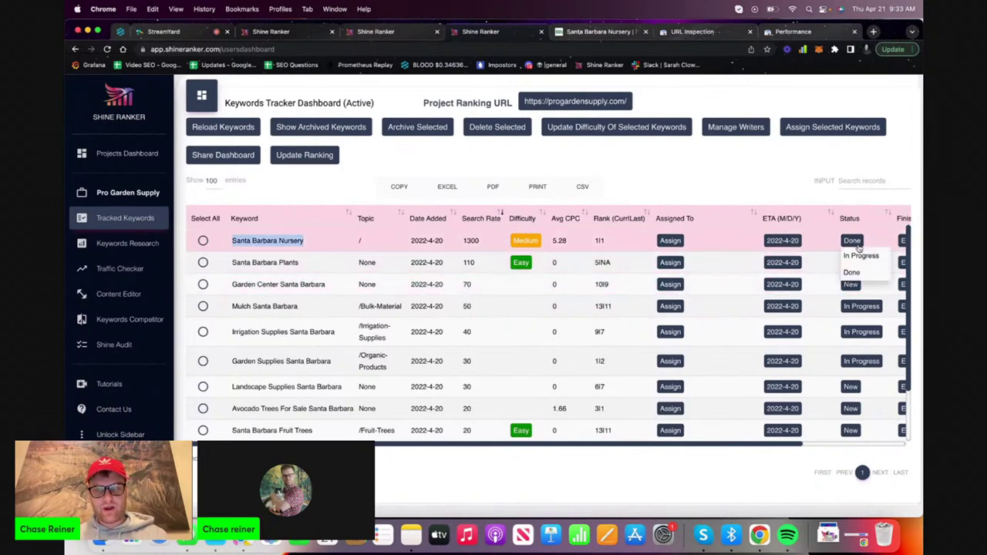
left_click(853, 242)
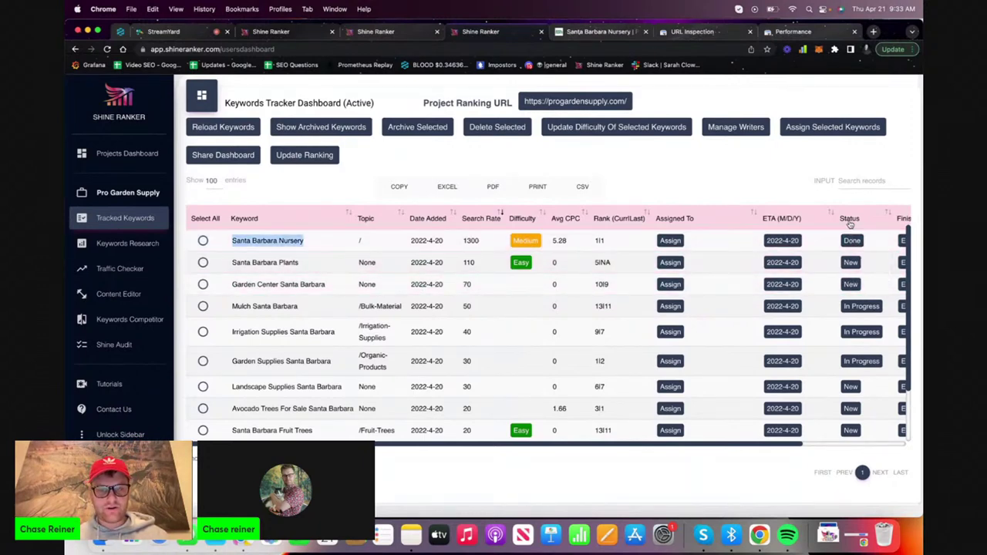
left_click_drag(850, 222, 567, 234)
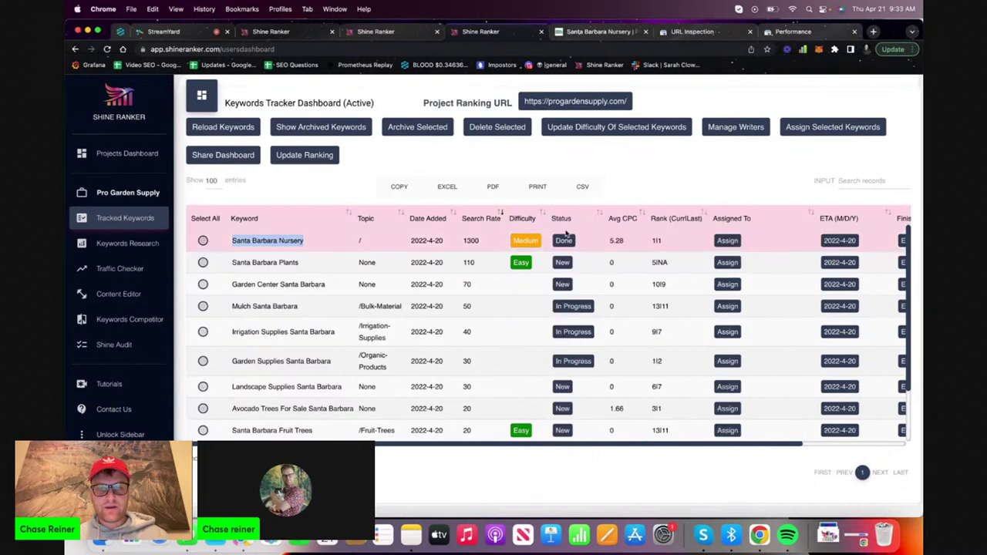
left_click(568, 241)
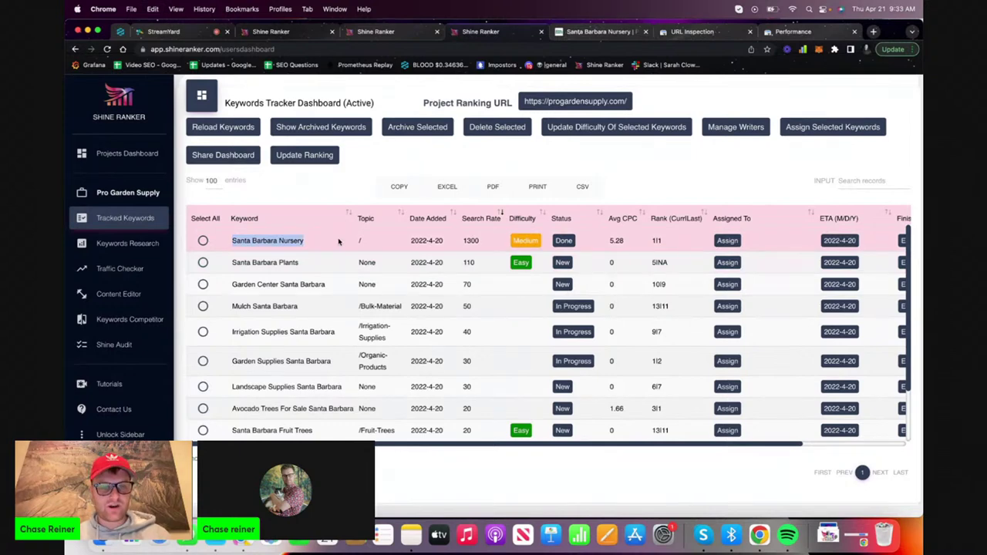
key("super+shift+n")
key("super+v")
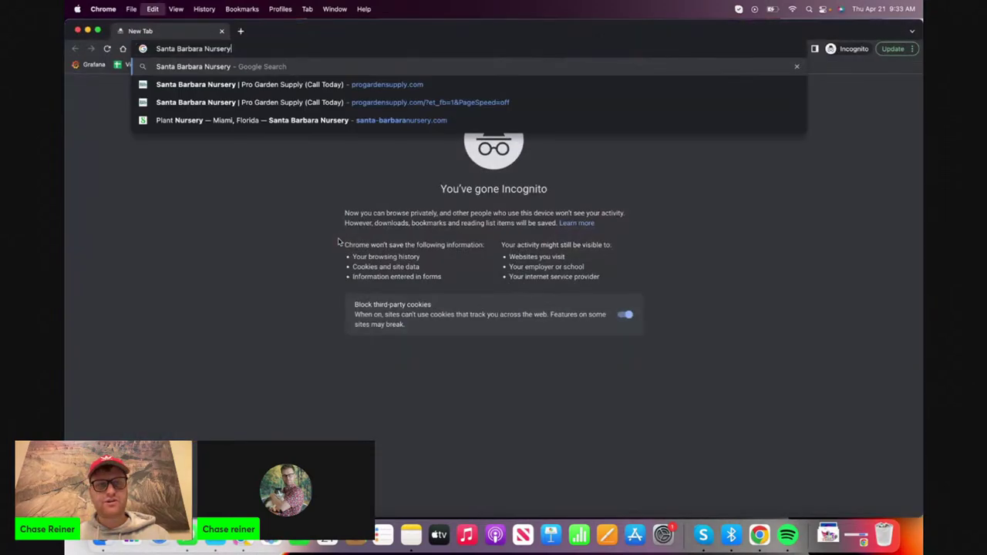
key("Return")
scroll(301, 235, "down", 15)
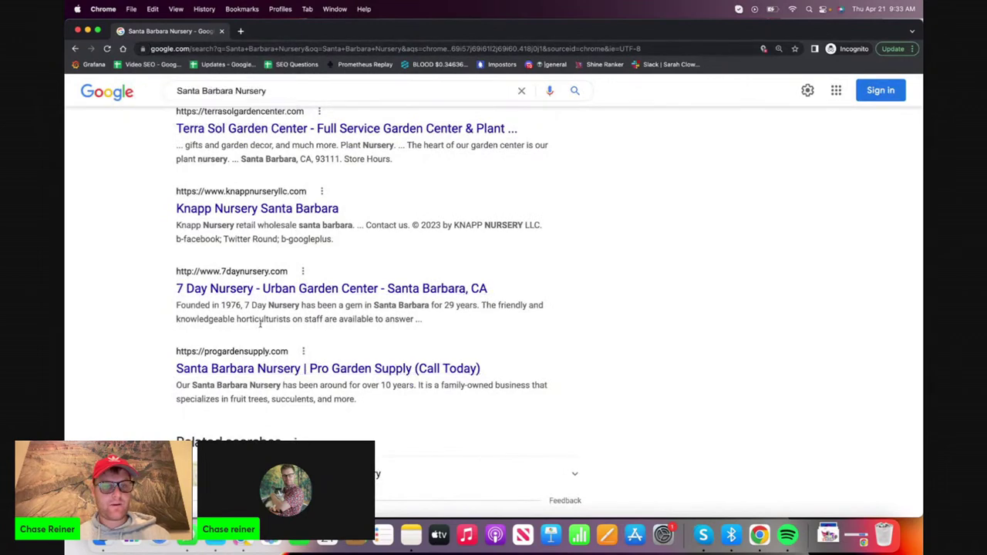
left_click(253, 371)
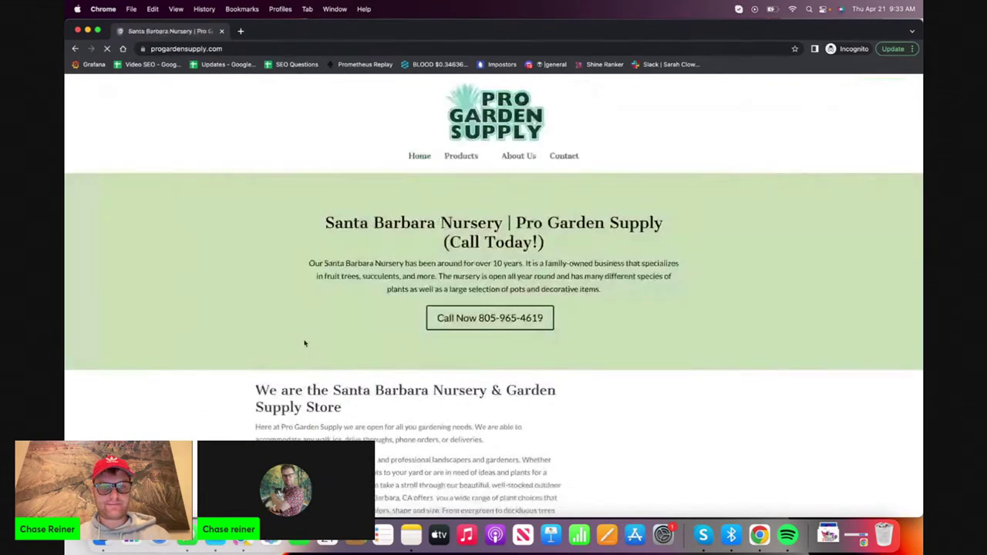
scroll(347, 281, "down", 2)
scroll(347, 281, "down", 10)
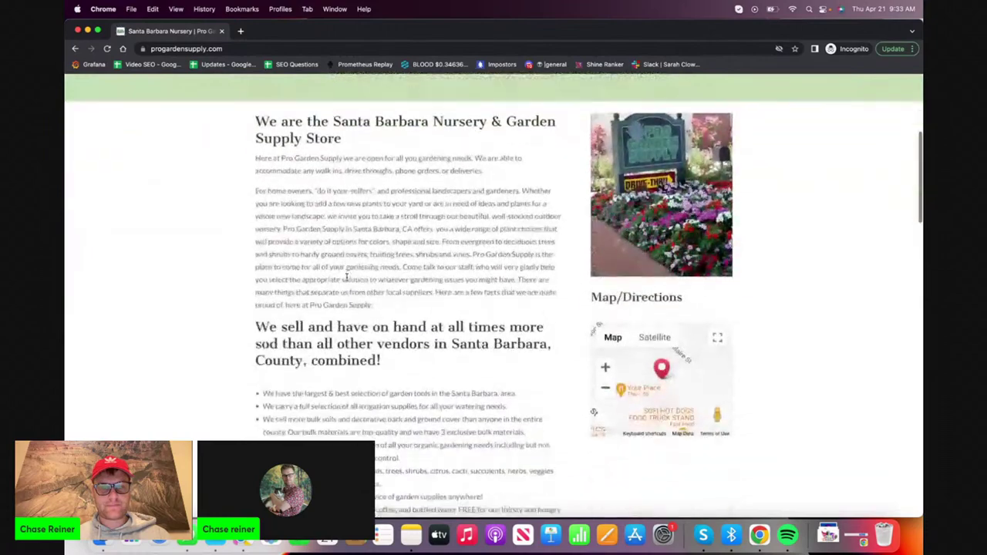
scroll(347, 282, "down", 5)
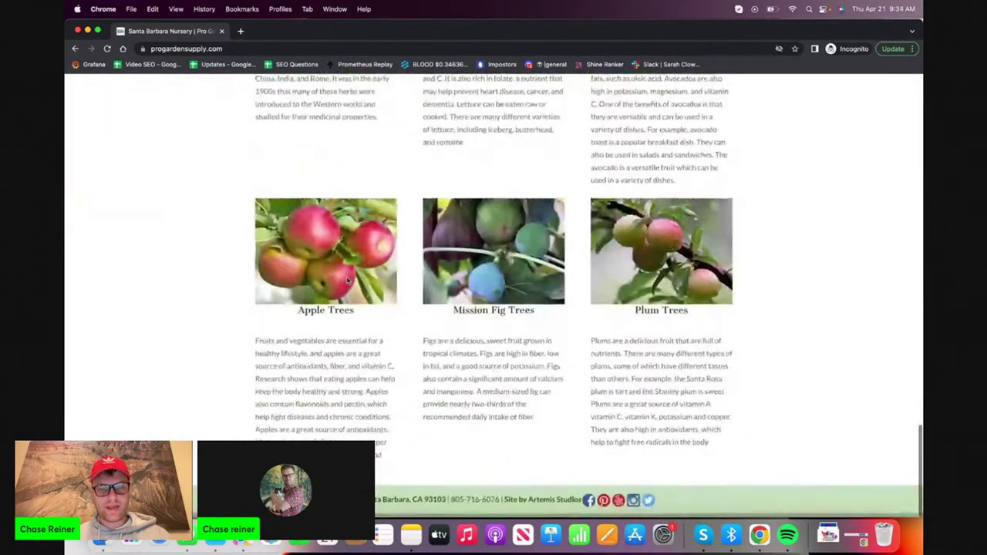
scroll(347, 282, "up", 15)
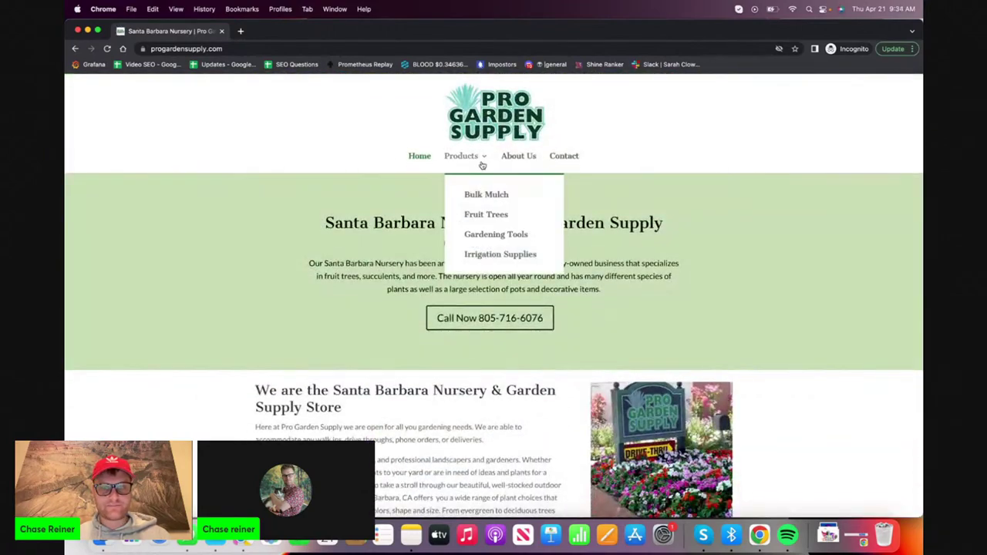
left_click(77, 31)
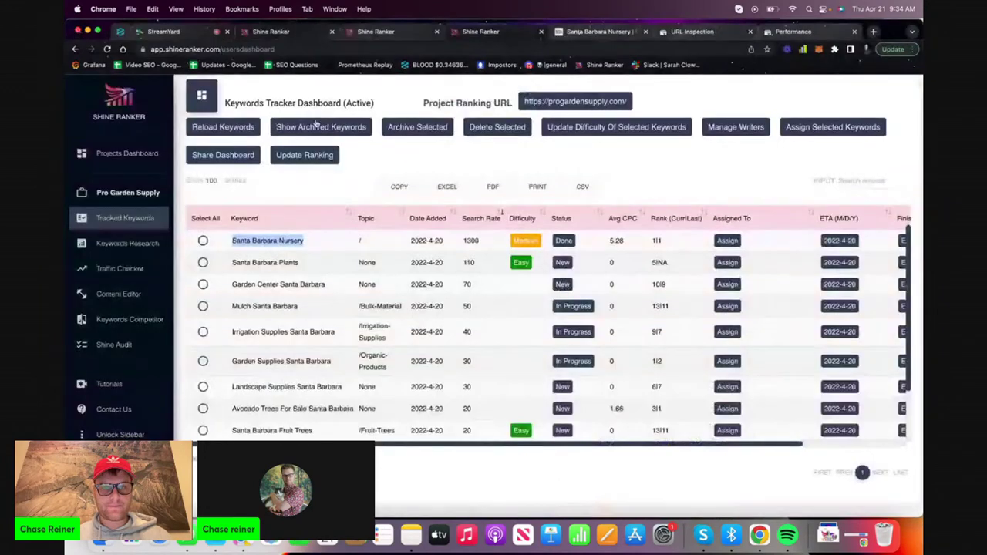
left_click(874, 31)
type("site")
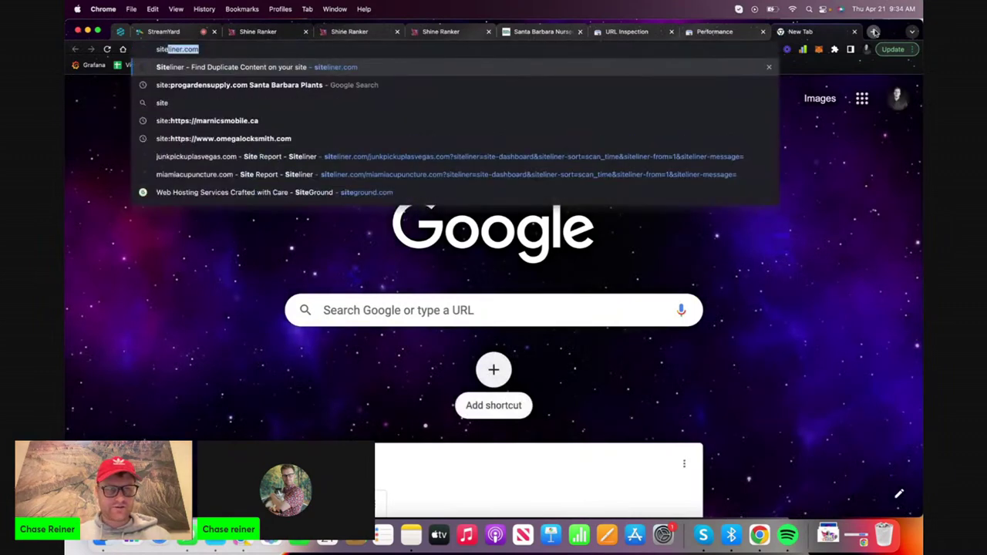
type(":")
key("BackSpace")
key("BackSpace")
key("BackSpace")
key("BackSpace")
key("BackSpace")
key("BackSpace")
type("-")
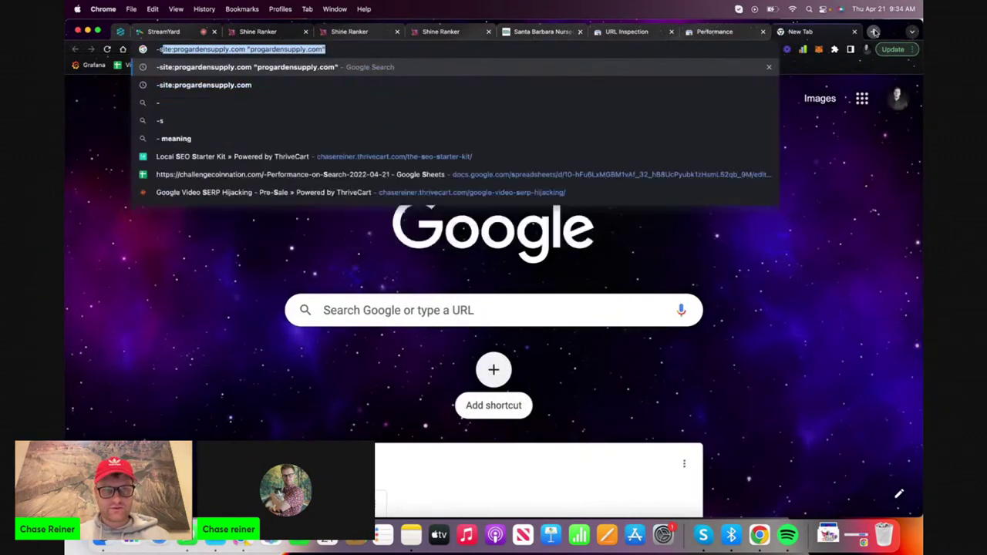
type("site:proga")
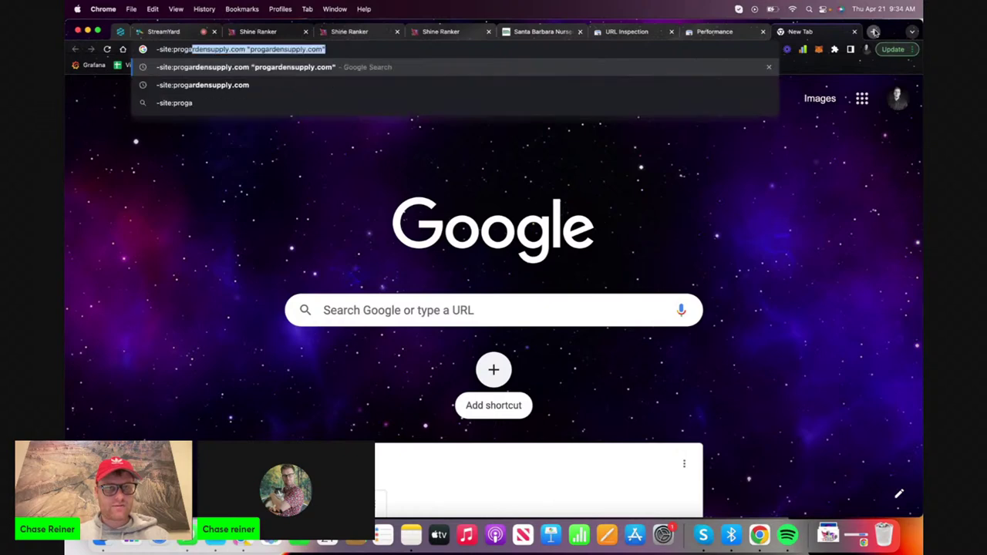
key("Return")
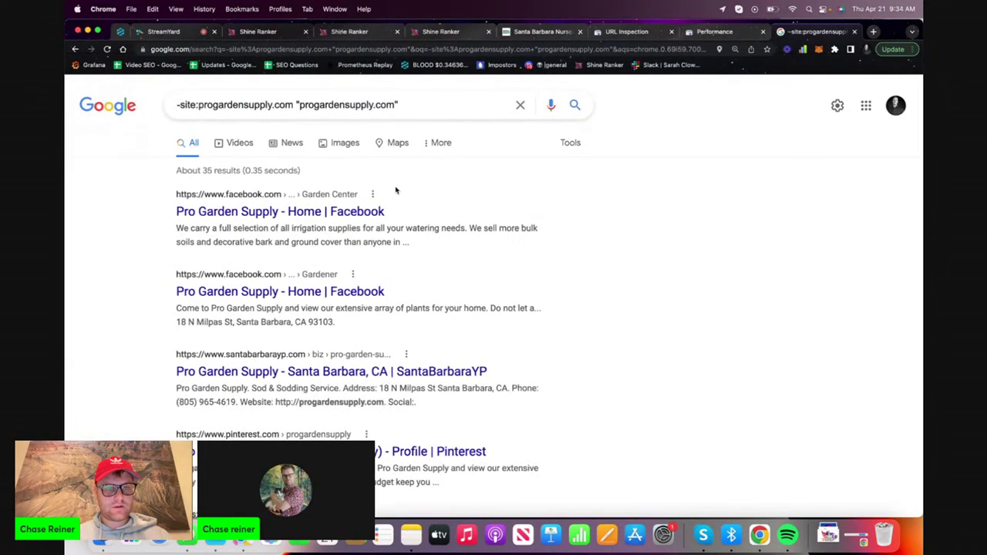
left_click_drag(299, 171, 175, 171)
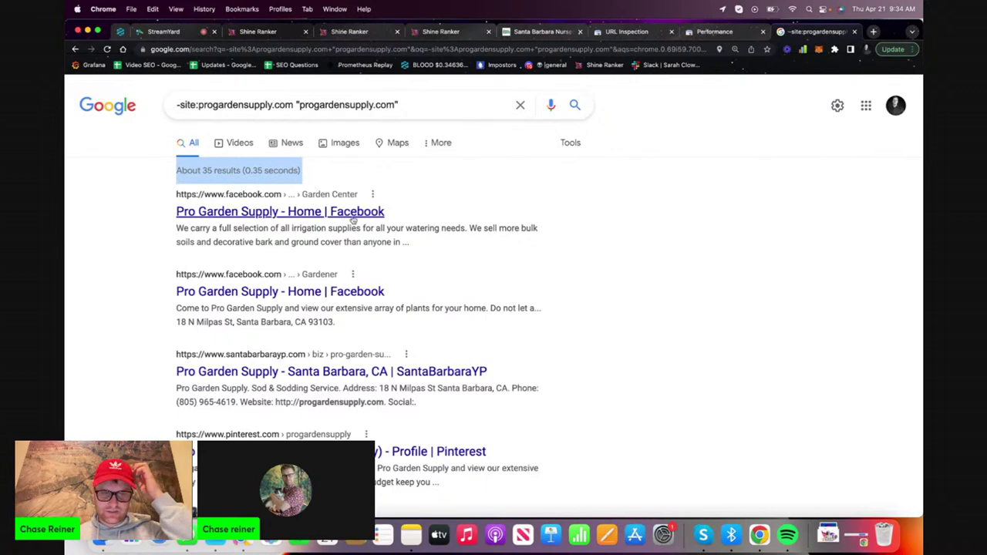
left_click(854, 31)
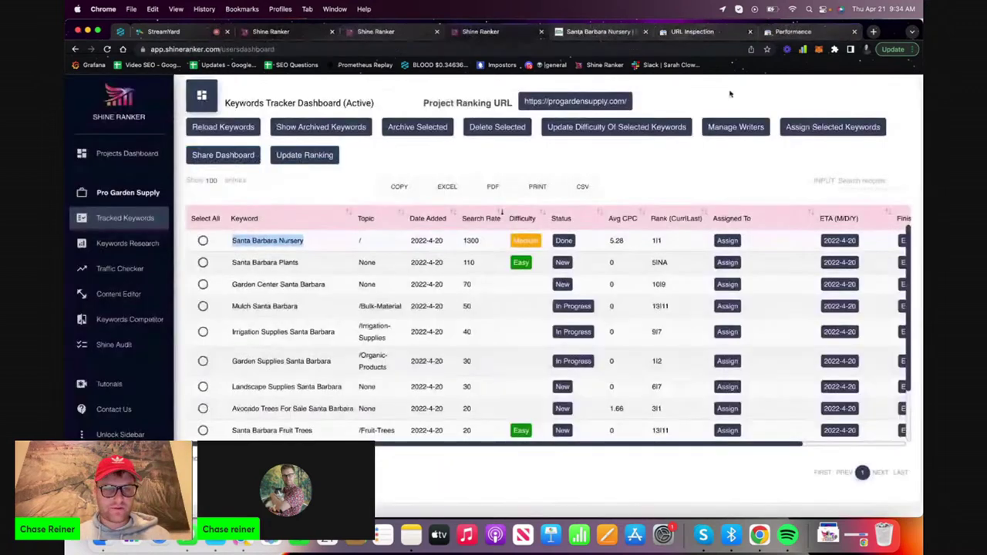
Select the 'Santa Barbara Plants' keyword text
triple_click(343, 266)
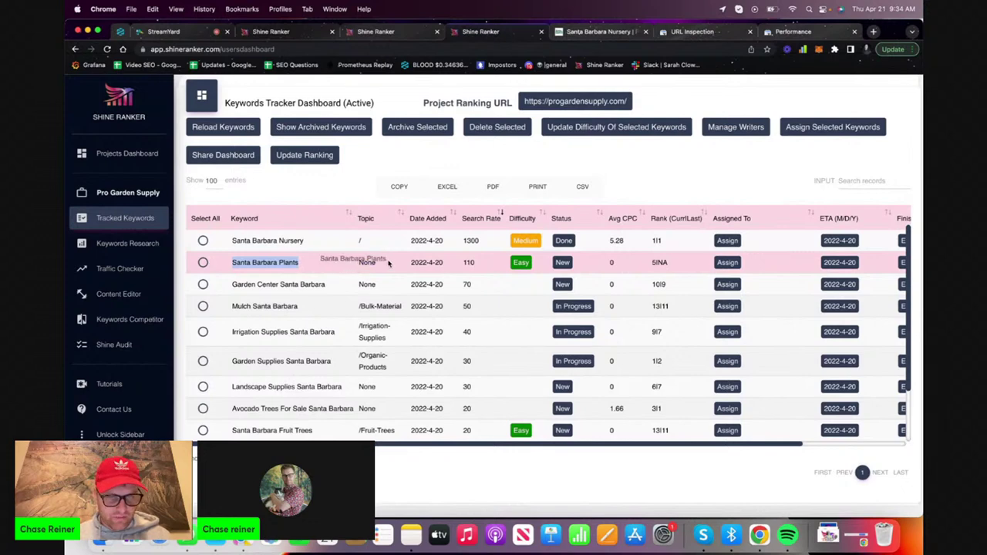
triple_click(331, 267)
triple_click(350, 267)
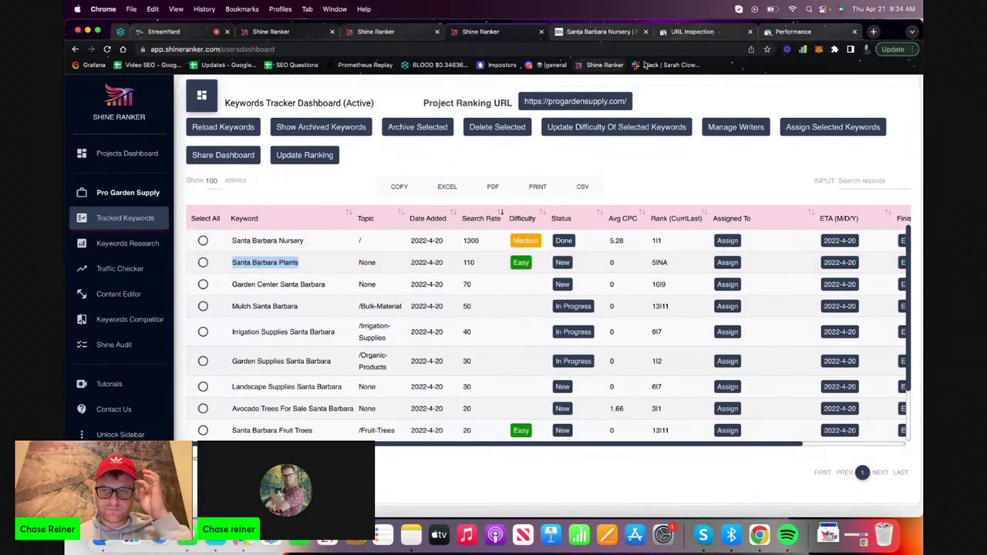
Review the Pro Garden Supply site and Search Console tabs, then start a new browser tab
left_click(590, 33)
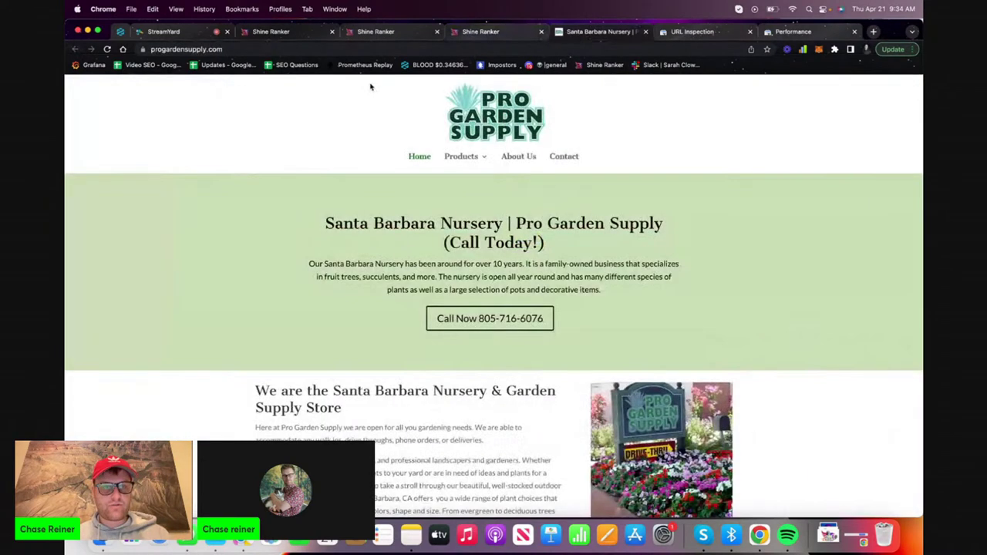
left_click(786, 32)
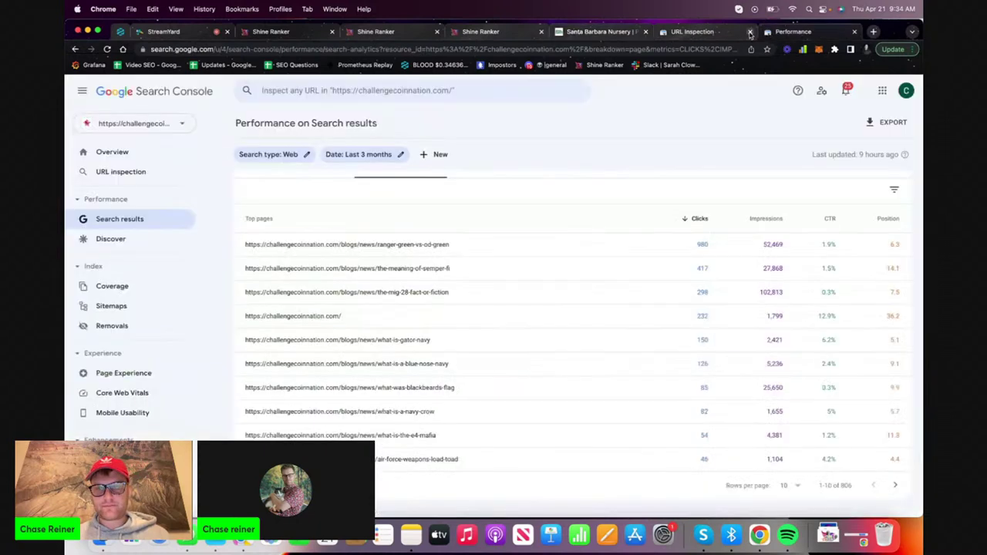
left_click(692, 32)
left_click(601, 32)
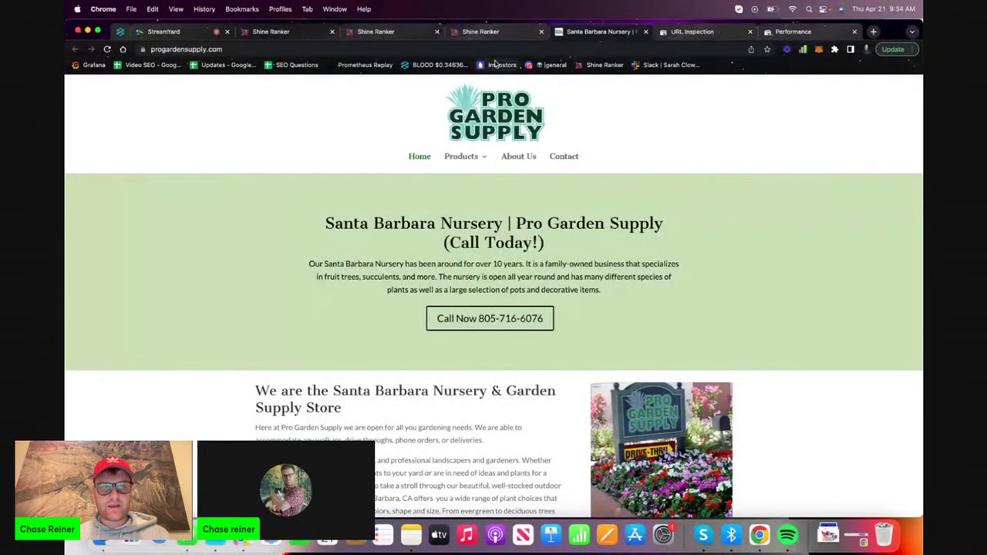
left_click(873, 32)
Log in to progardensupply.com/wp-admin using the browser's saved login
type("progardensupply.com/wp")
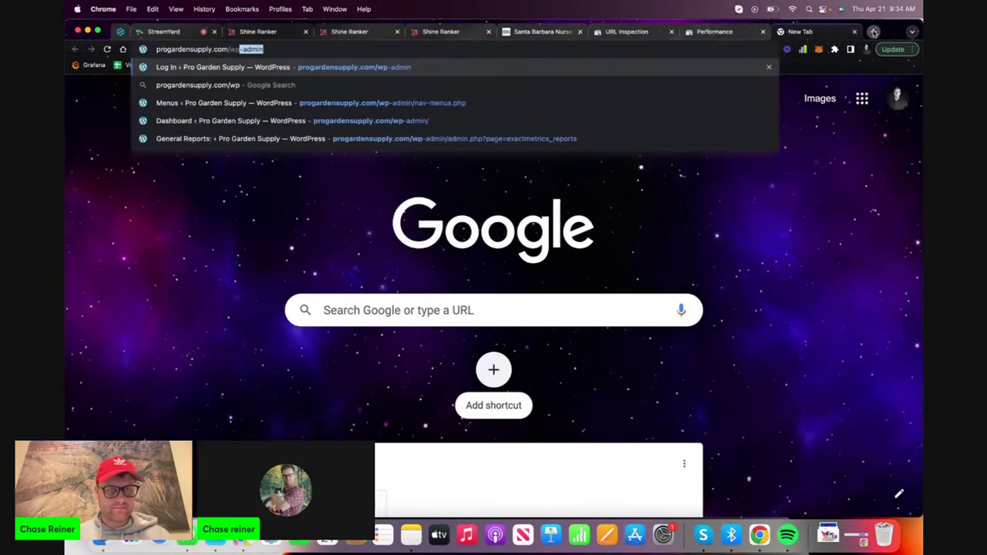
key("Return")
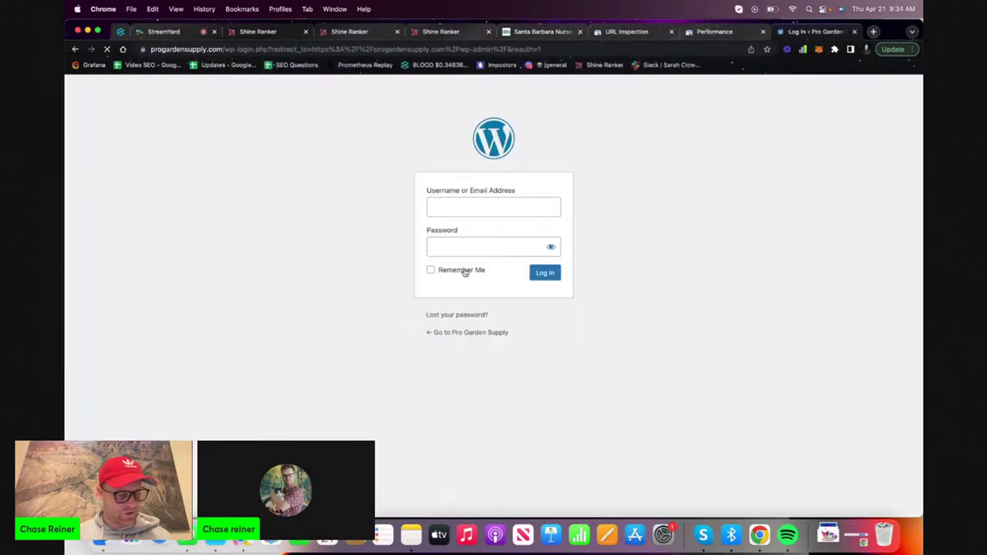
left_click(499, 210)
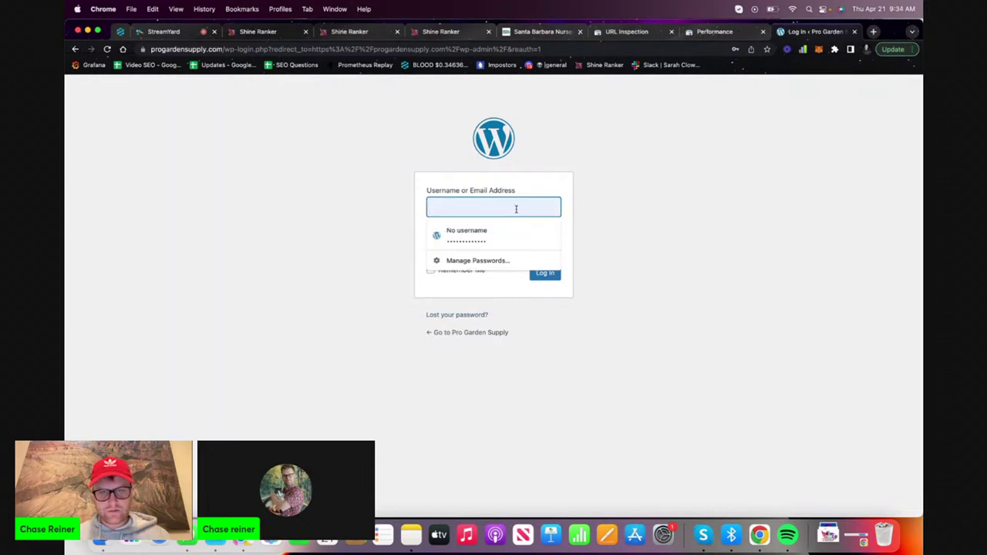
type("im@")
key("Down")
key("Return")
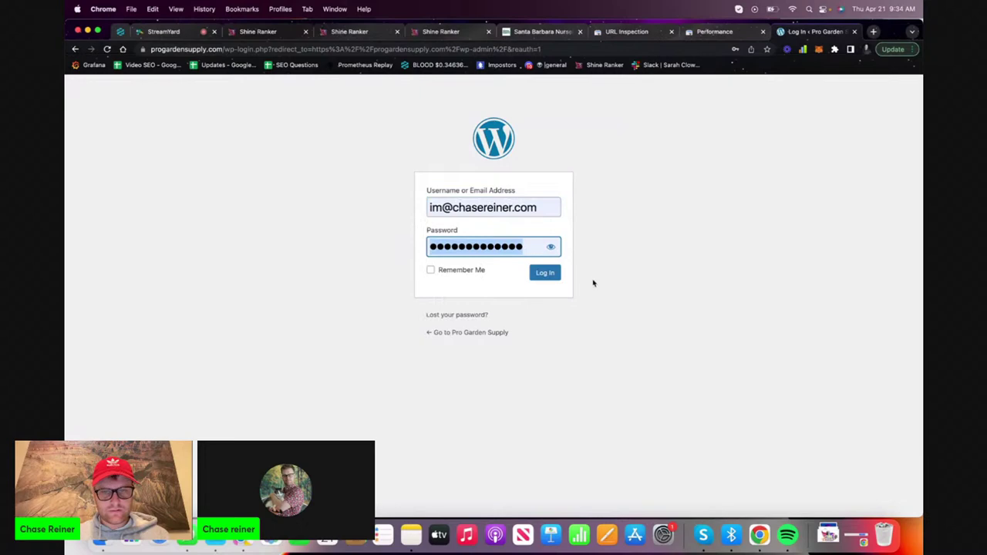
left_click(552, 276)
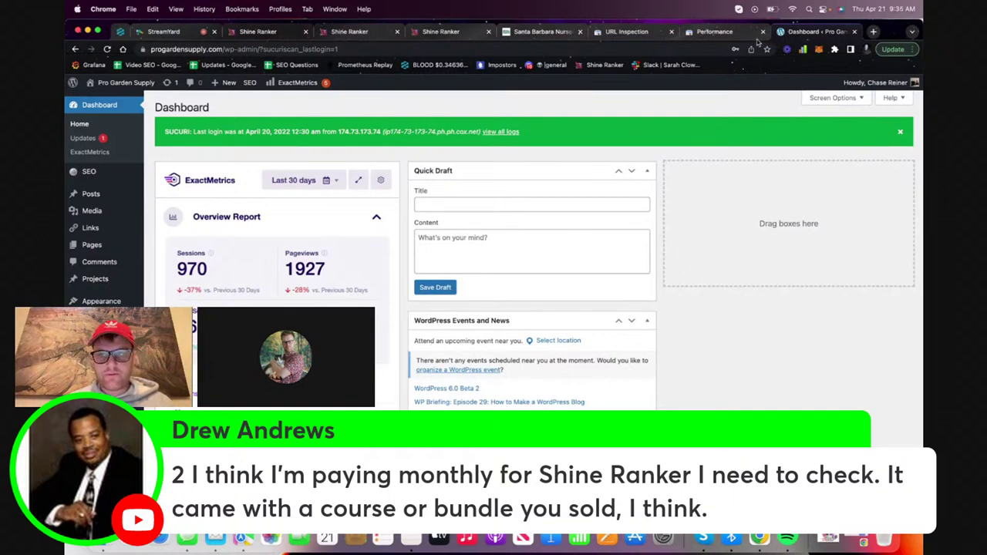
Open Google Analytics (analytics.google.com) in a new browser tab
left_click(874, 31)
type("analytics.google.com/analytics/web/#/report-home/a170295286w237060764p221790749")
key("Return")
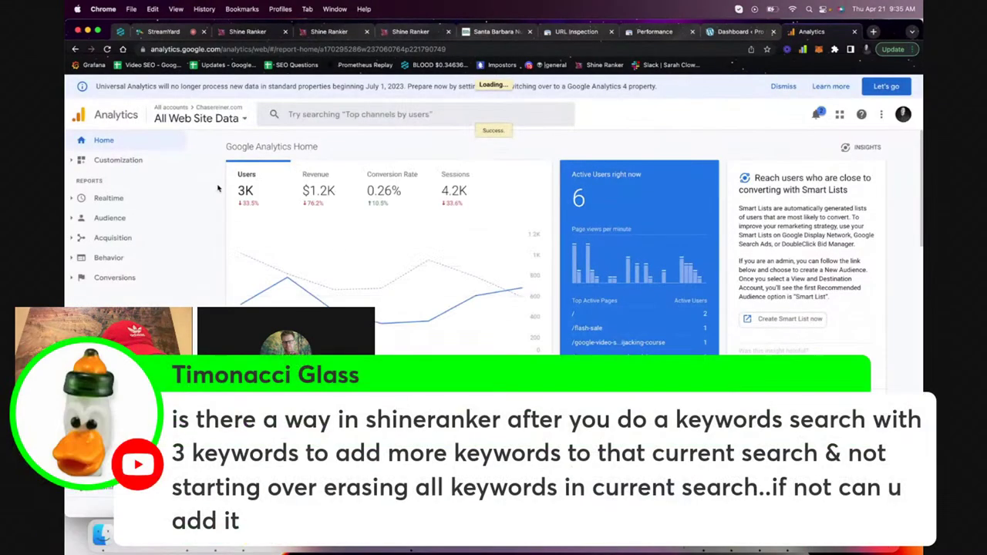
Switch to the Pro Garden Supply Analytics account and open the Conversions Goals overview report
left_click(902, 114)
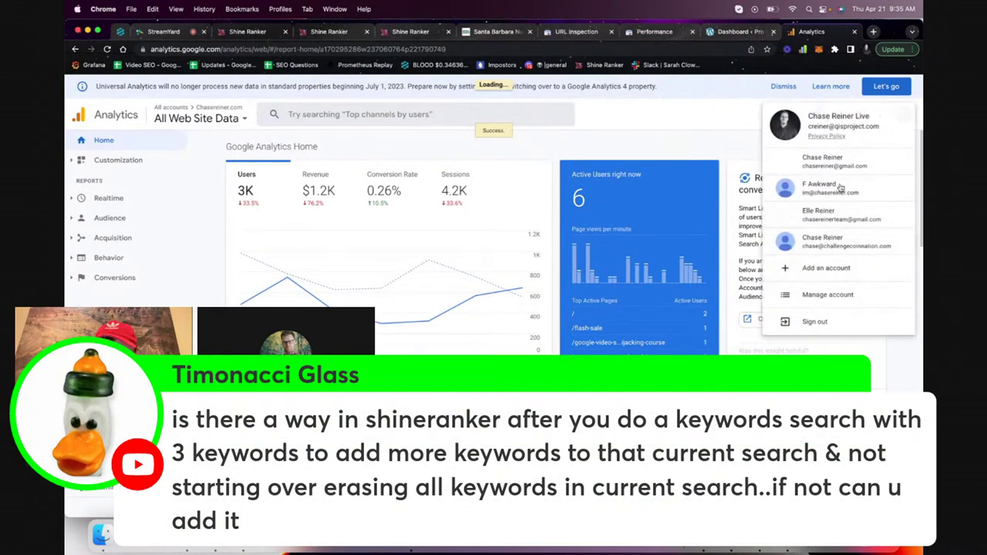
left_click(832, 191)
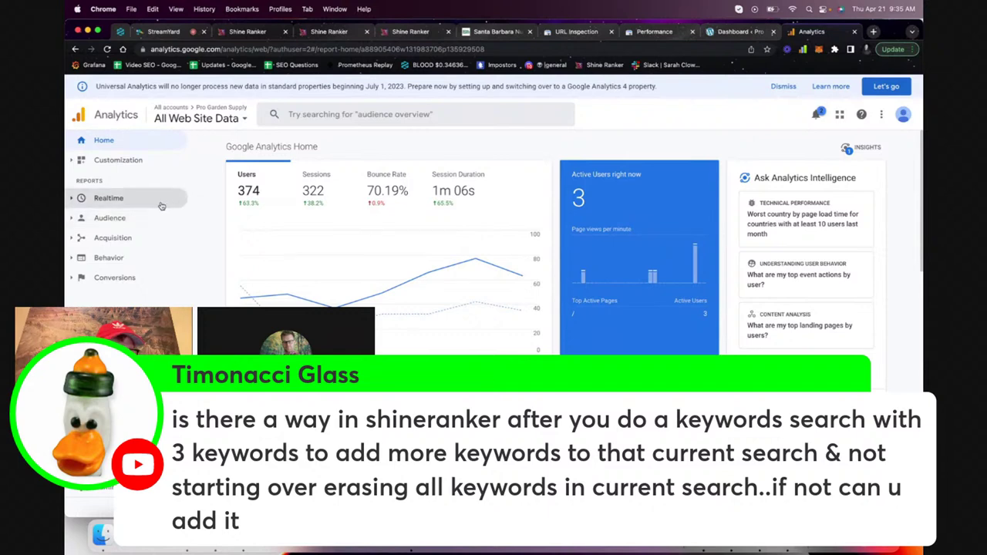
left_click(119, 278)
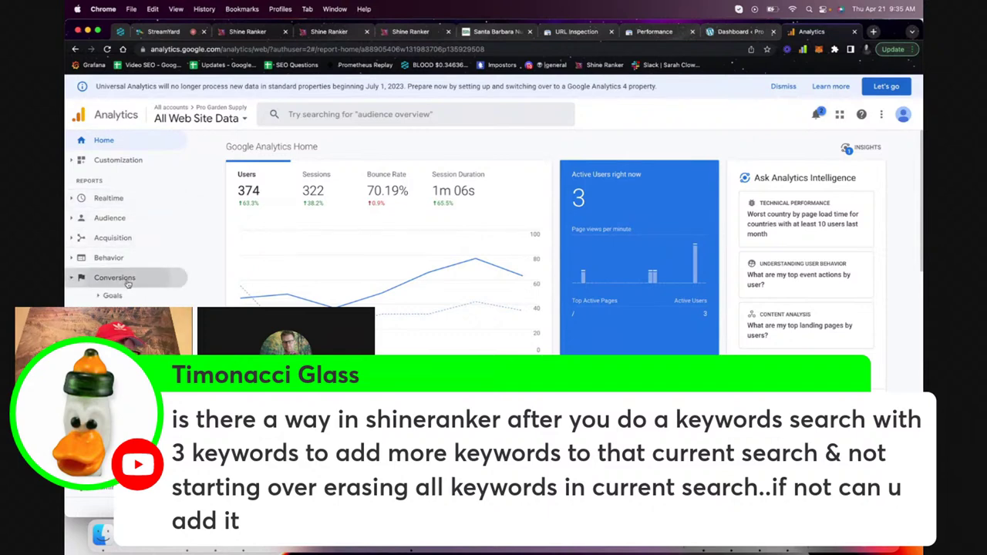
left_click(124, 296)
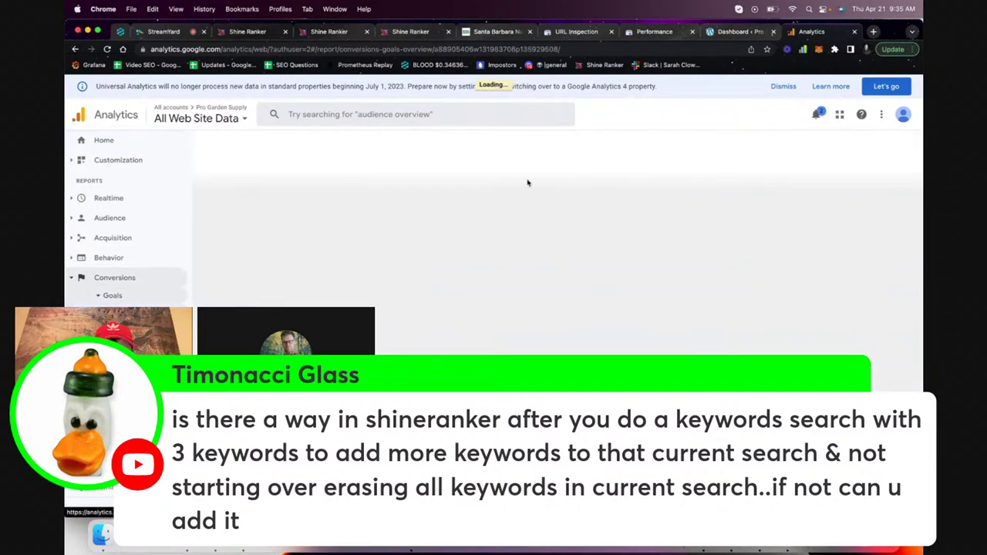
scroll(808, 162, "down", 2)
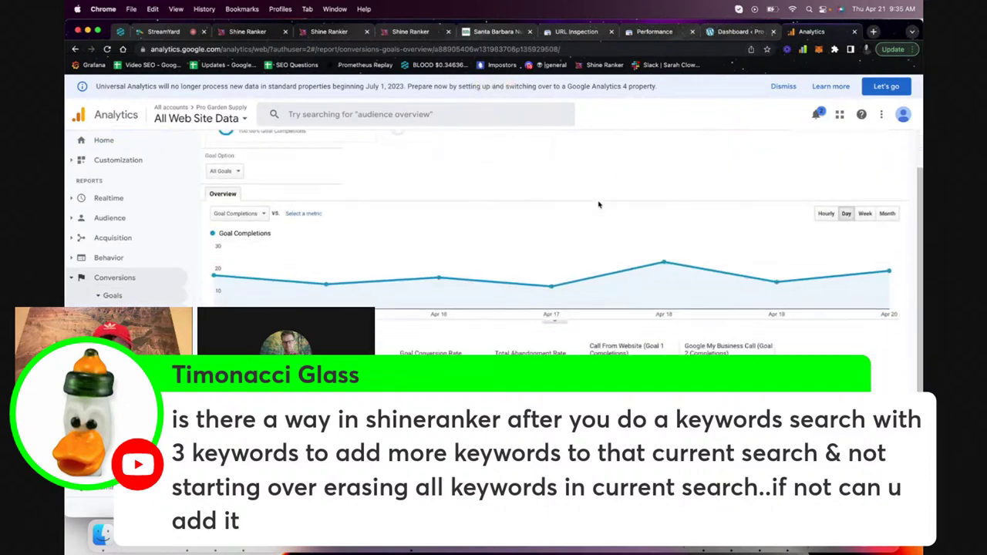
scroll(809, 162, "up", 2)
Set the Goals report date range to Apr 1–21, 2022
left_click(836, 162)
left_click(759, 192)
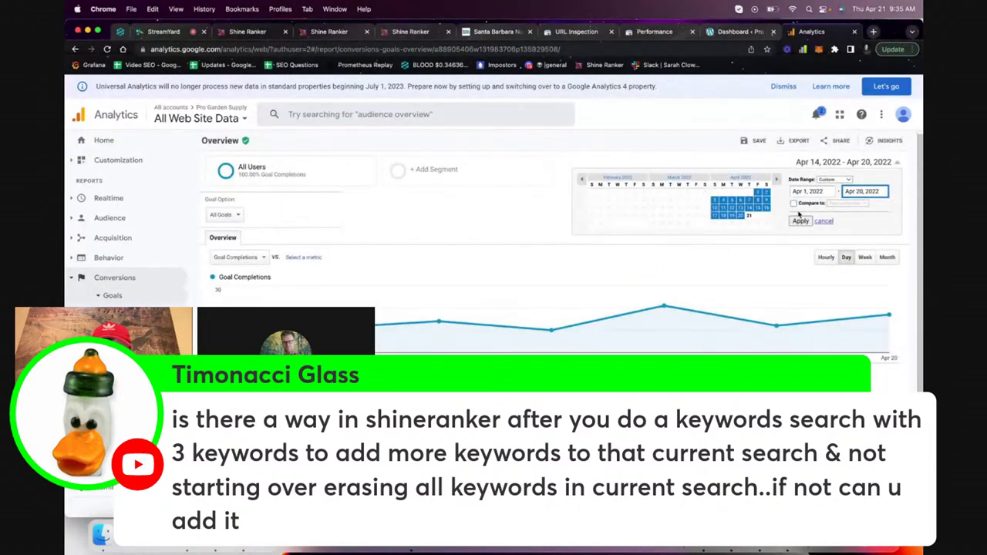
left_click(748, 216)
left_click(800, 221)
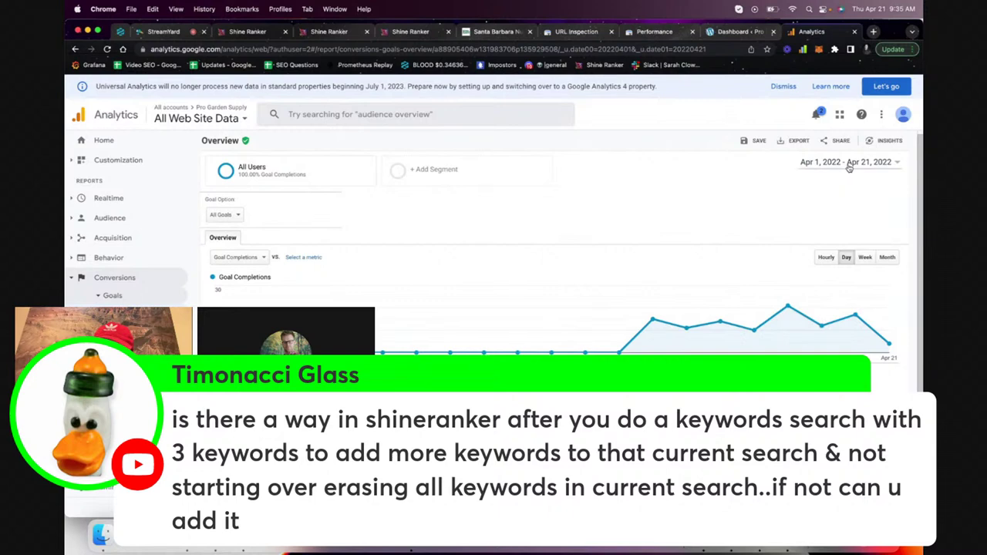
Change the range to Apr 18–20, 2022, compared against Apr 15–17, 2022
left_click(848, 164)
left_click(739, 215)
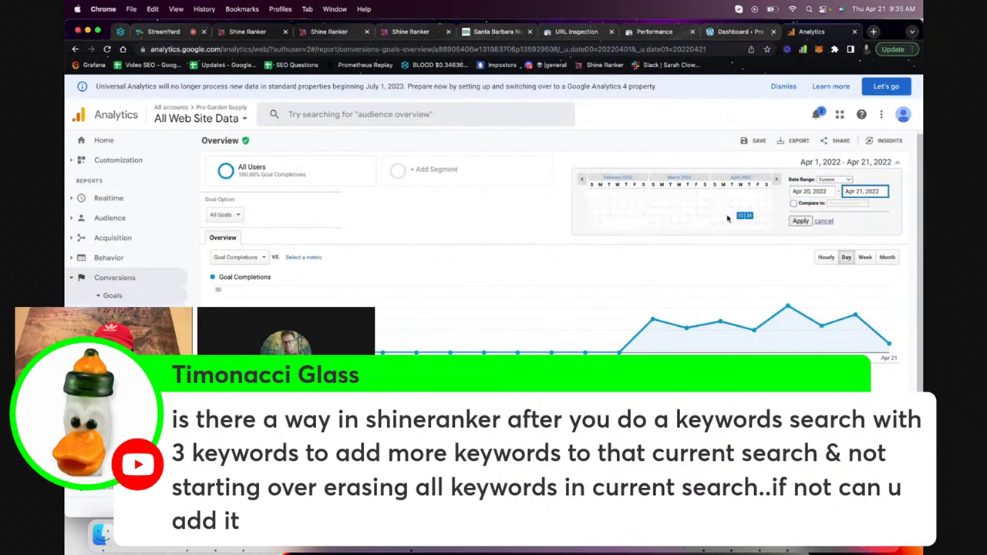
left_click(804, 191)
left_click(723, 215)
left_click(739, 215)
left_click(802, 202)
left_click(800, 239)
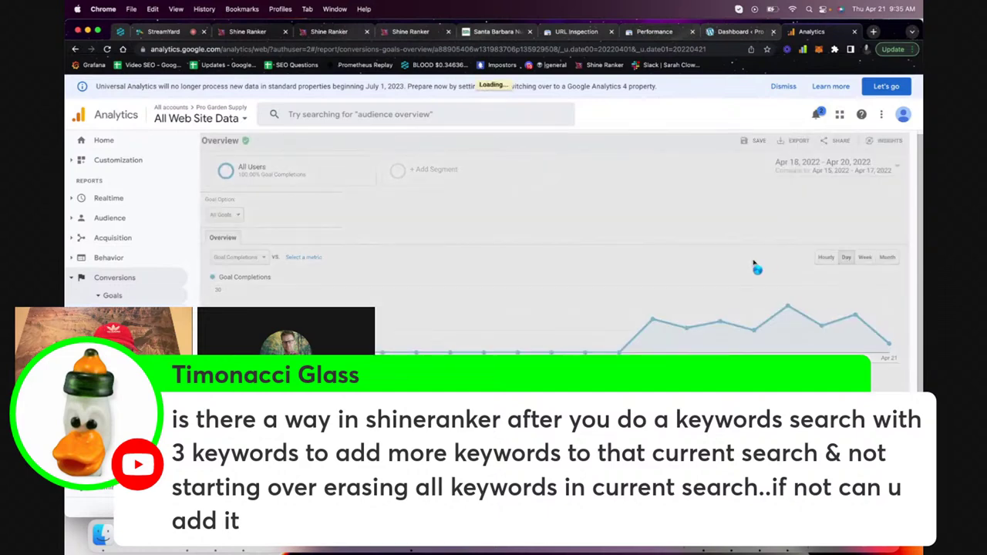
Review the compared Goal Completions results, including the 100.00% Call From Website value
scroll(749, 265, "down", 1)
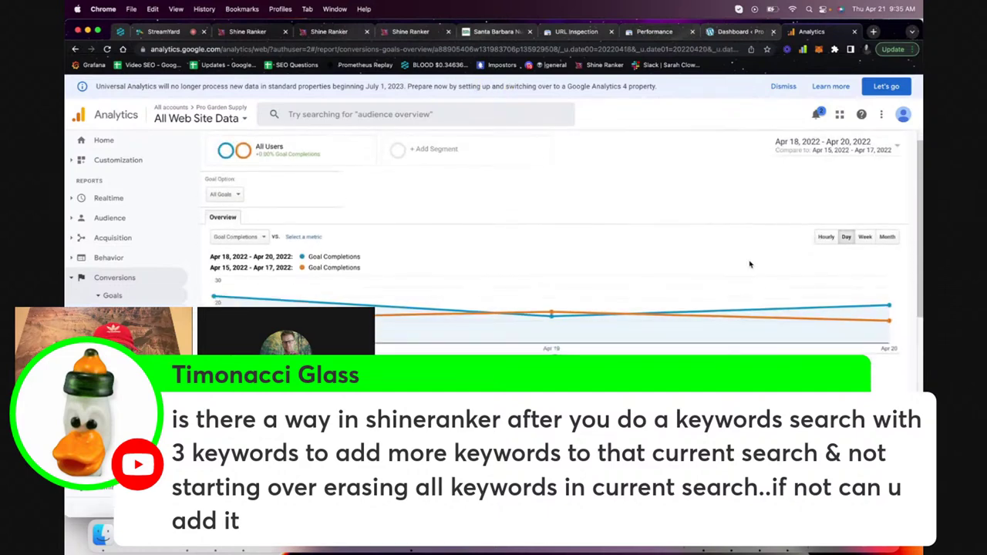
scroll(750, 265, "down", 1)
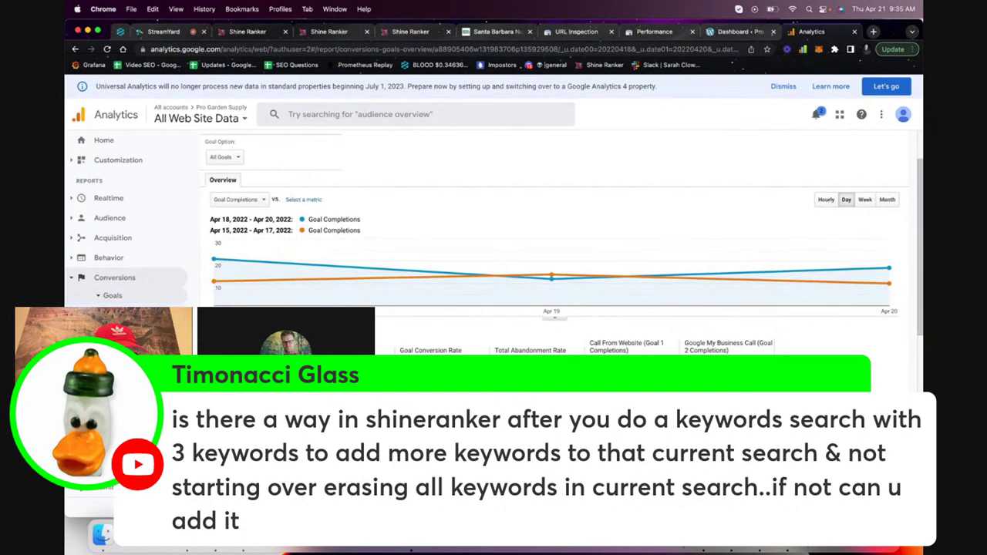
scroll(749, 265, "down", 2)
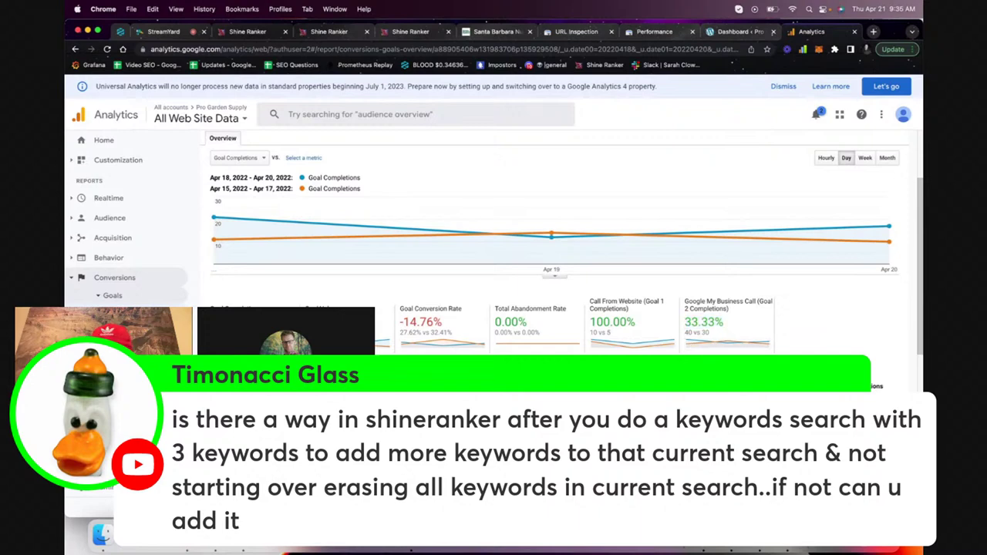
double_click(640, 329)
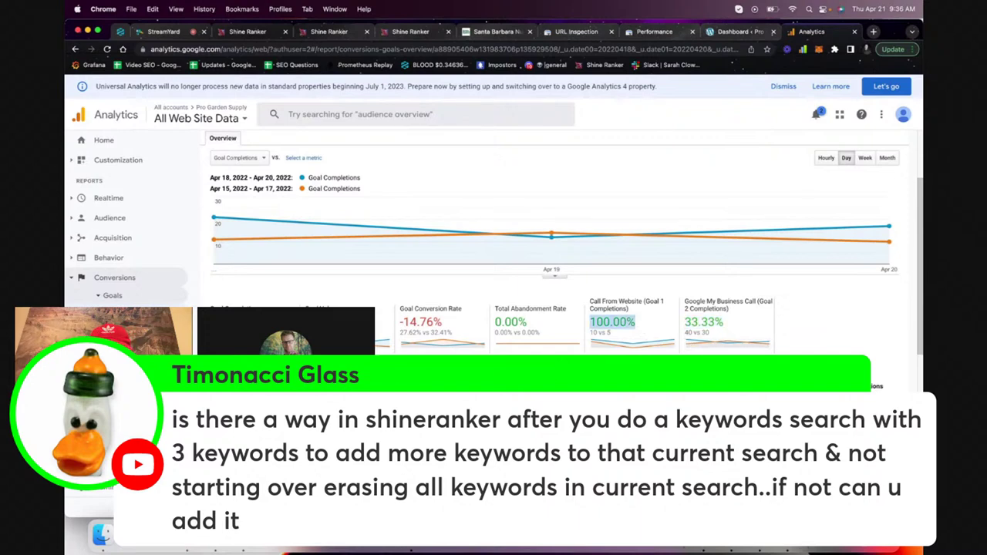
left_click(638, 352)
scroll(638, 352, "up", 1)
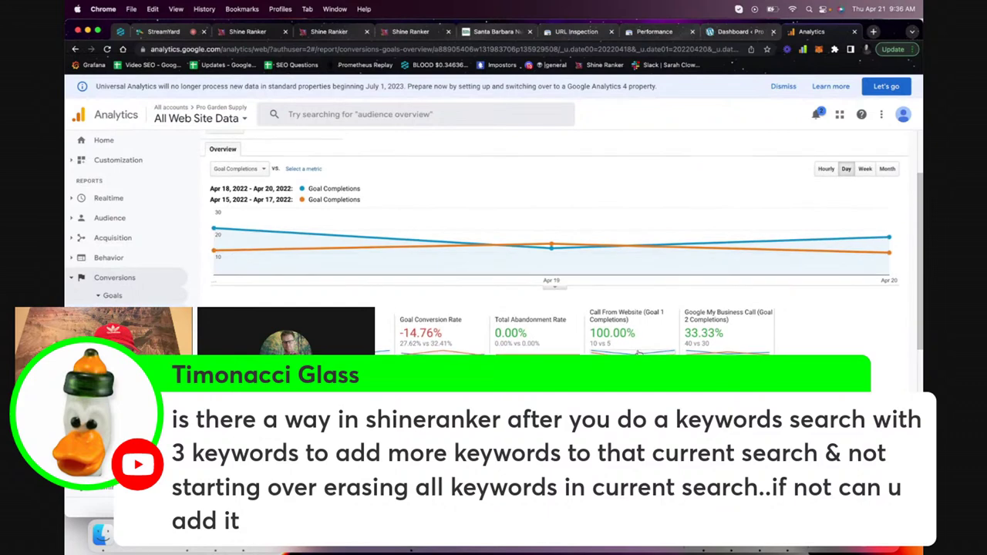
scroll(639, 353, "down", 1)
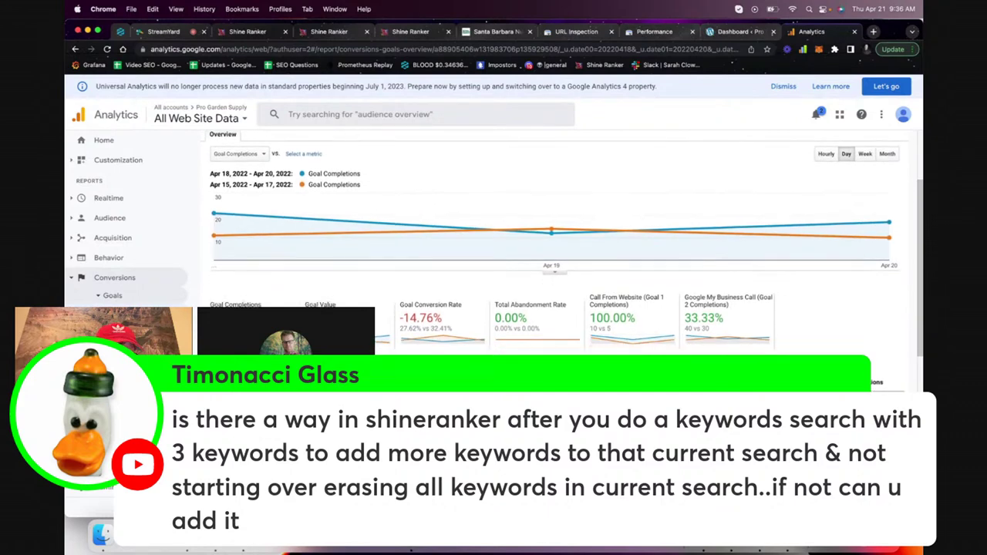
triple_click(235, 305)
scroll(595, 278, "up", 3)
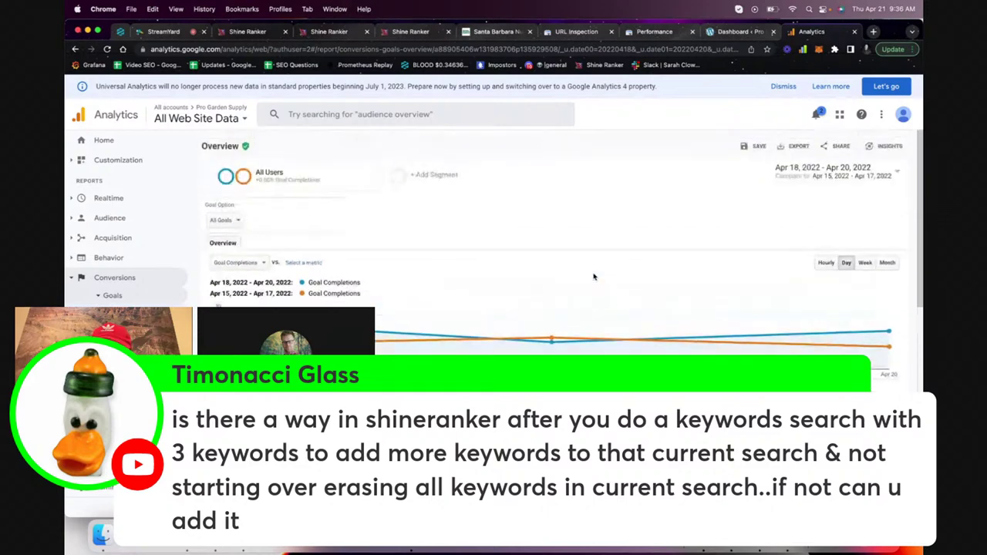
Reopen the date range picker, then return to the WordPress dashboard tab
left_click(809, 167)
left_click(750, 221)
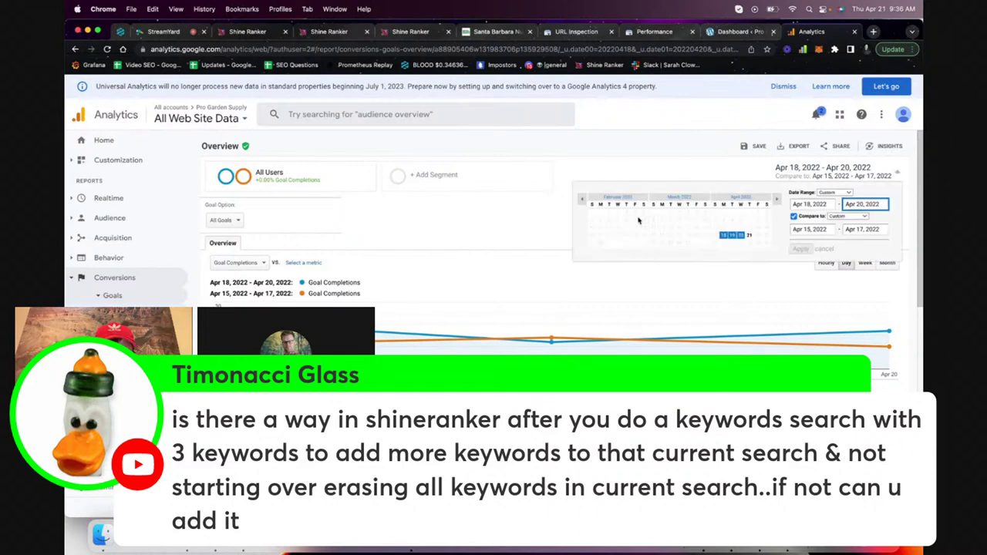
left_click(742, 32)
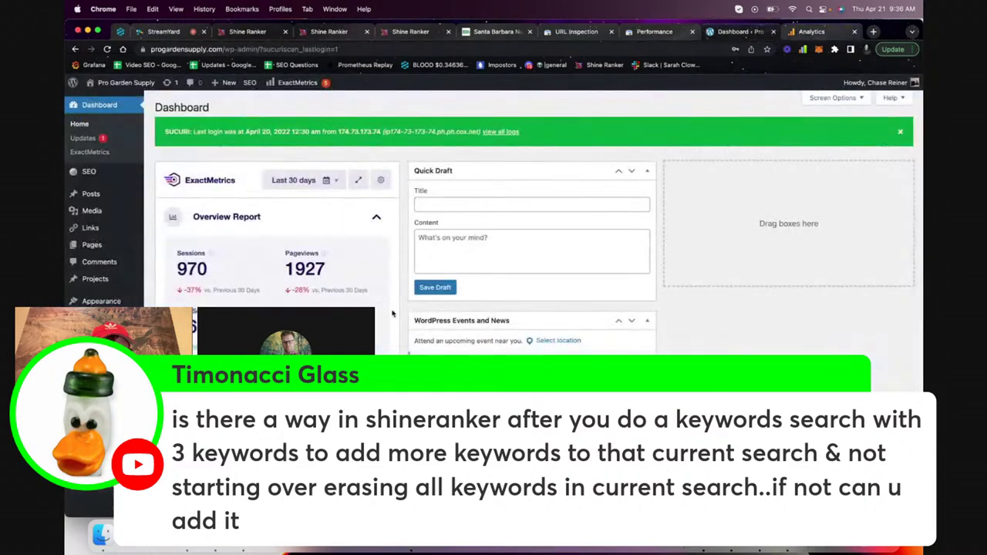
Start a new WordPress page and close the Search Console Performance and URL Inspection tabs
left_click(125, 247)
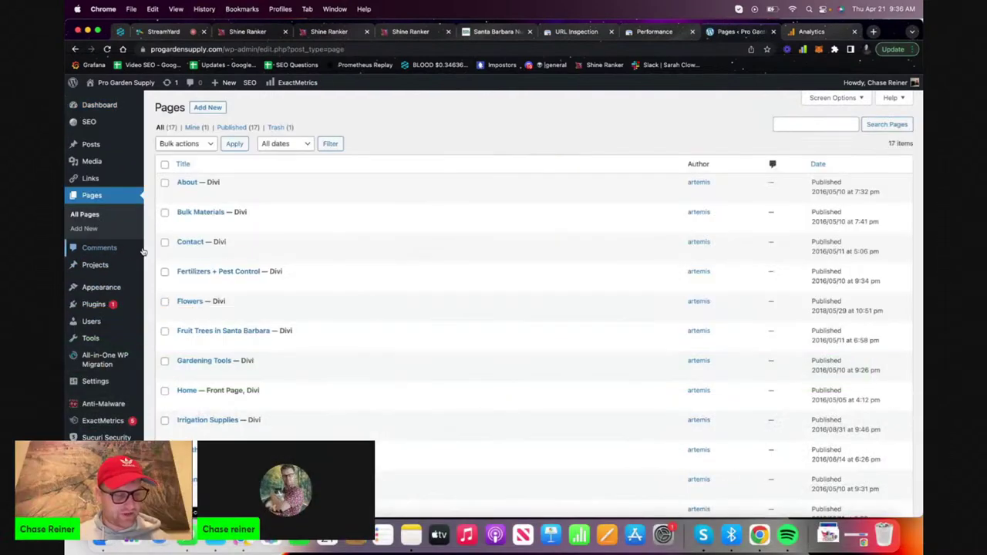
left_click(208, 107)
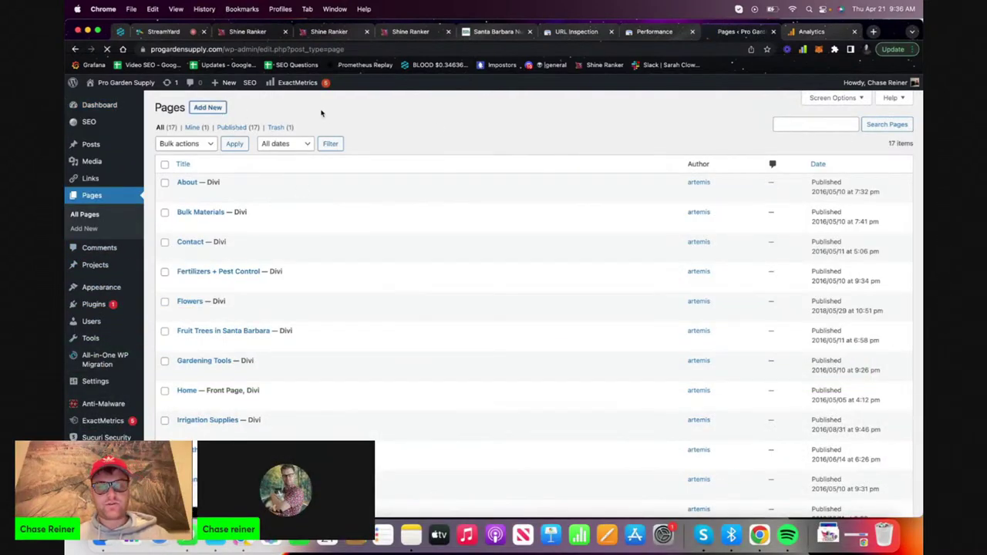
left_click(679, 33)
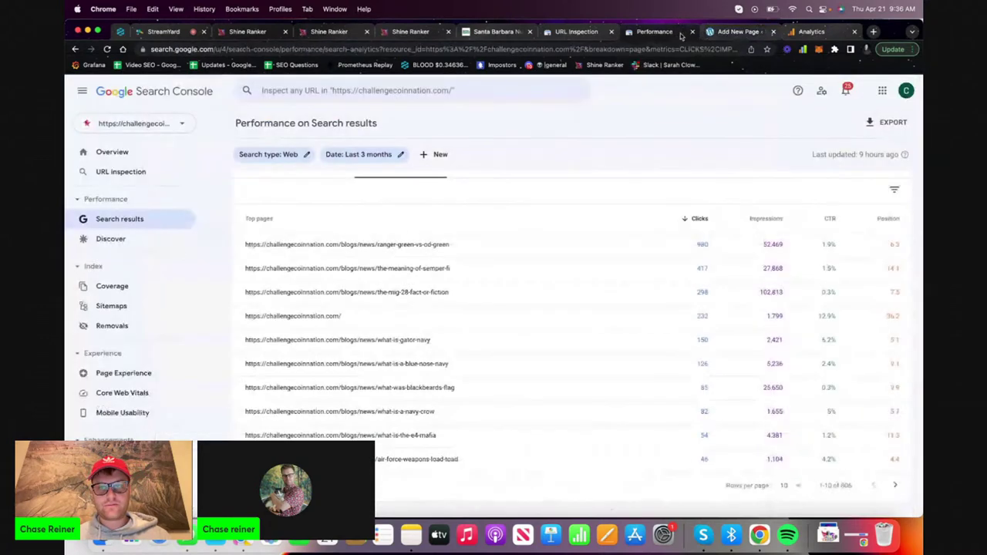
left_click(691, 32)
left_click(578, 33)
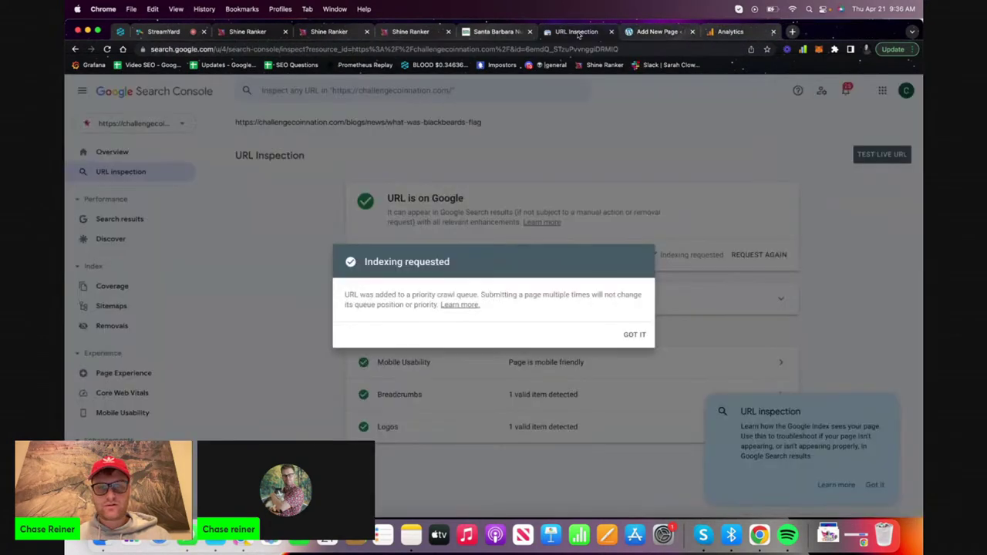
left_click(521, 34)
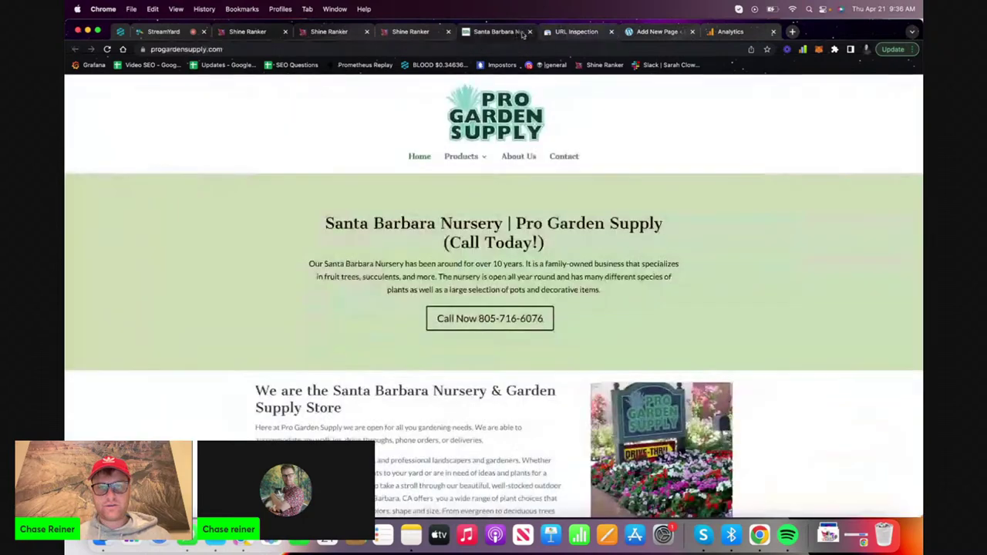
left_click(606, 34)
left_click(611, 32)
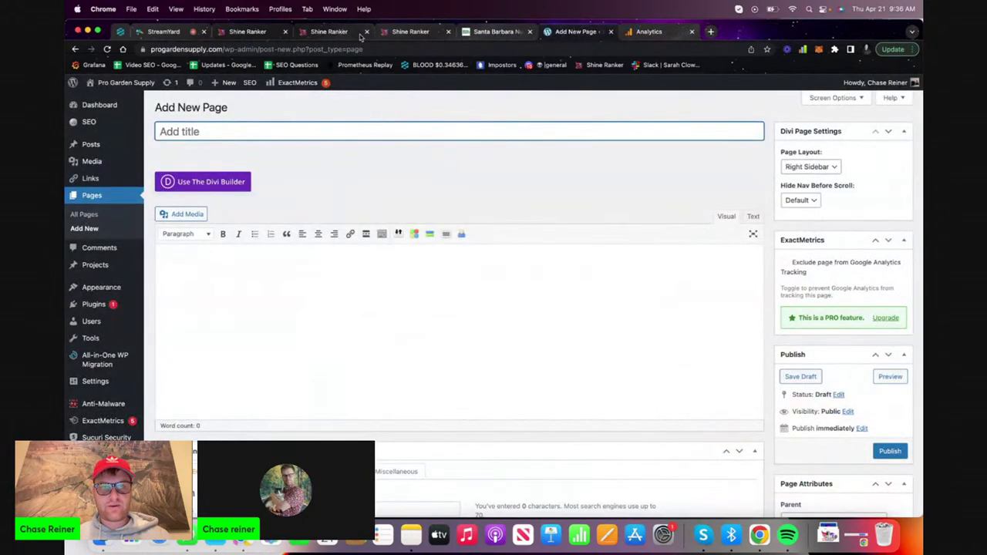
left_click(410, 33)
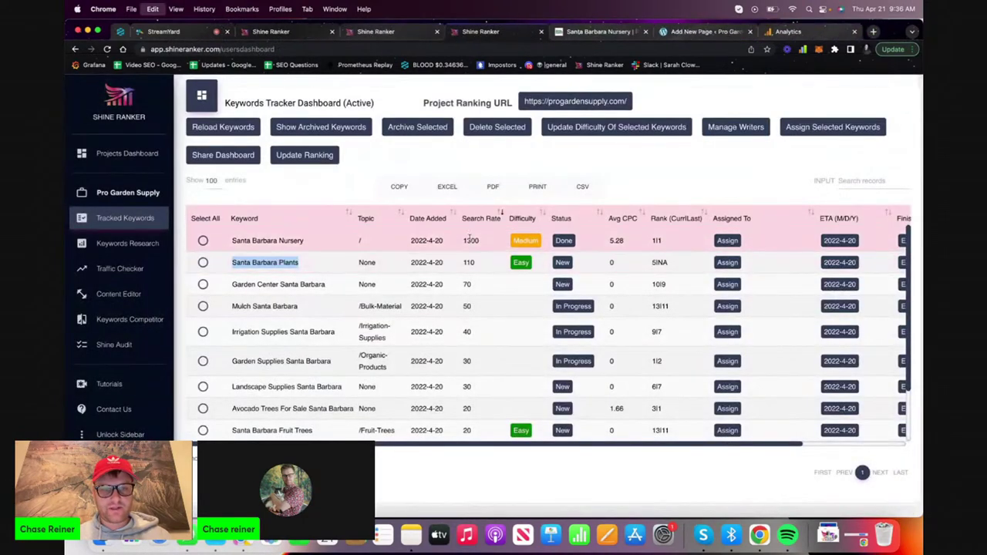
left_click(708, 33)
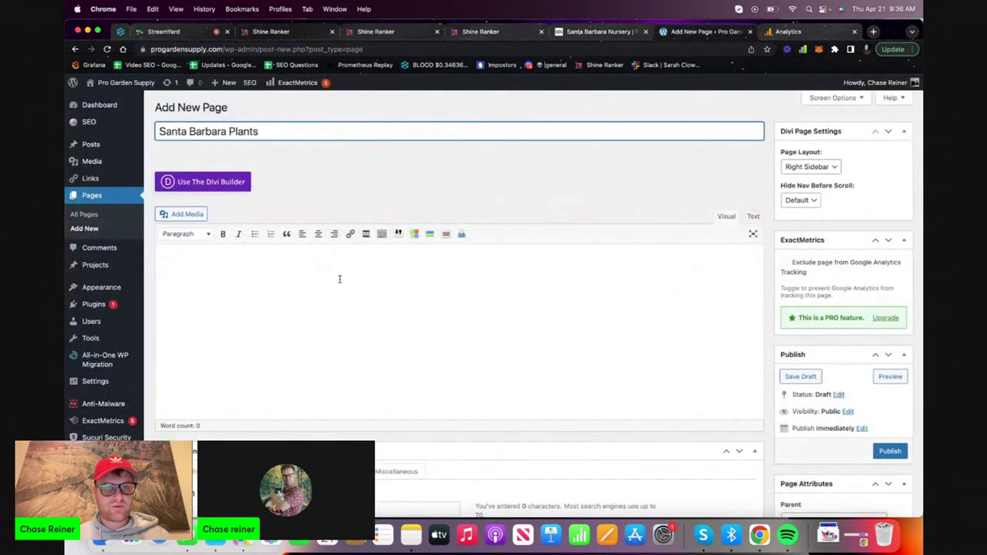
Run Shine Ranker's Content Editor for the keyword 'Santa Barbara Plants'
left_click(401, 34)
left_click(507, 158)
type("Santa Barbara Plants")
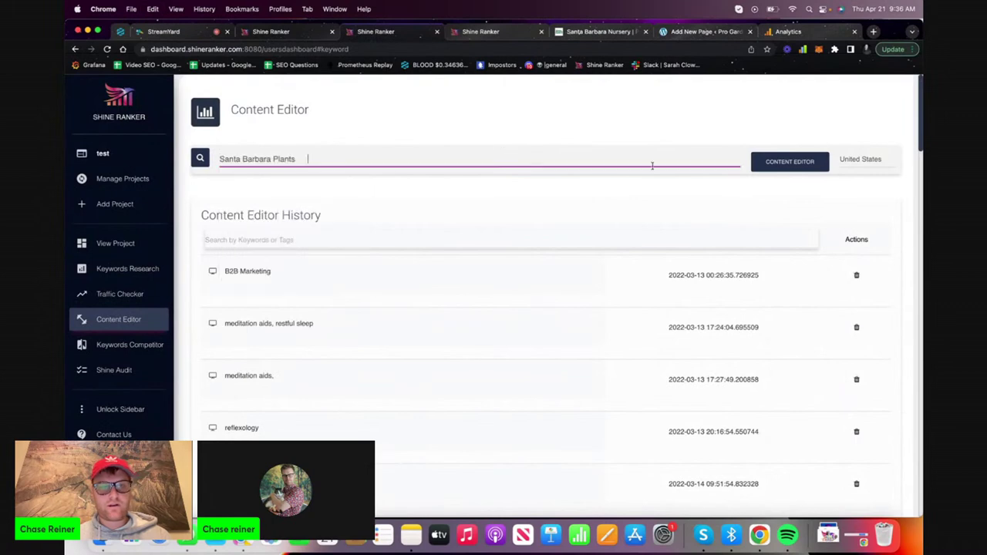
left_click(793, 162)
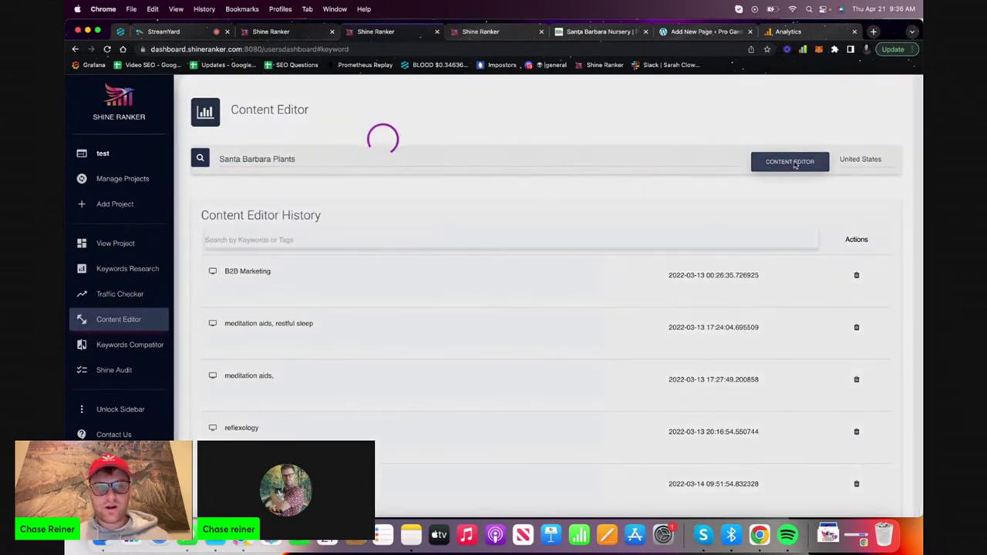
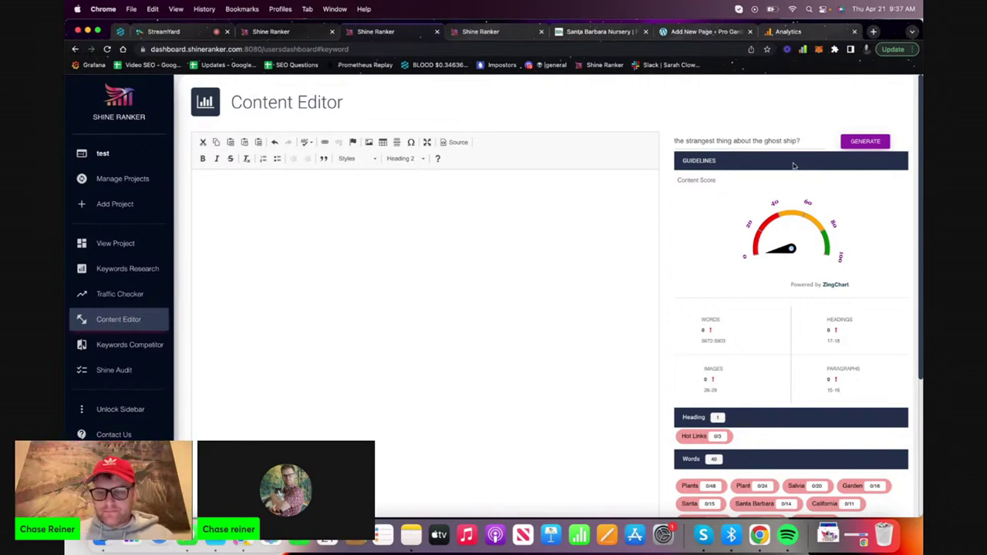
Look over the empty content editor, the Santa Barbara Nursery page and the keyword tracker
left_click(498, 266)
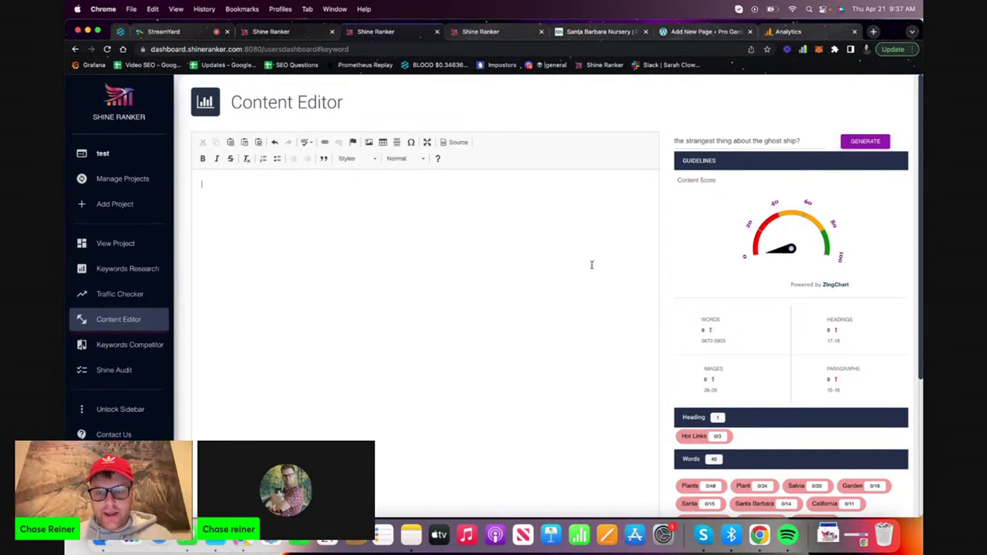
scroll(591, 264, "down", 3)
scroll(591, 258, "up", 3)
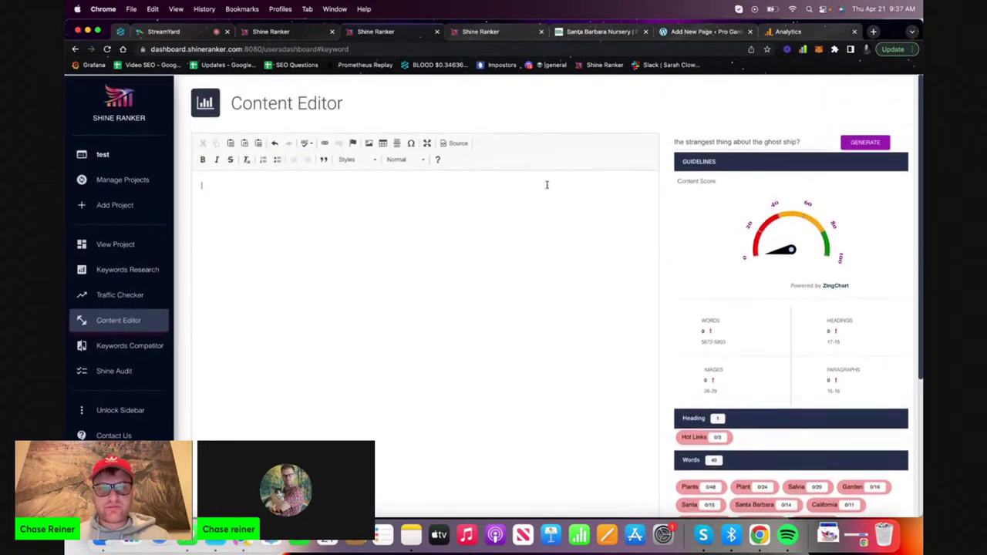
left_click(605, 32)
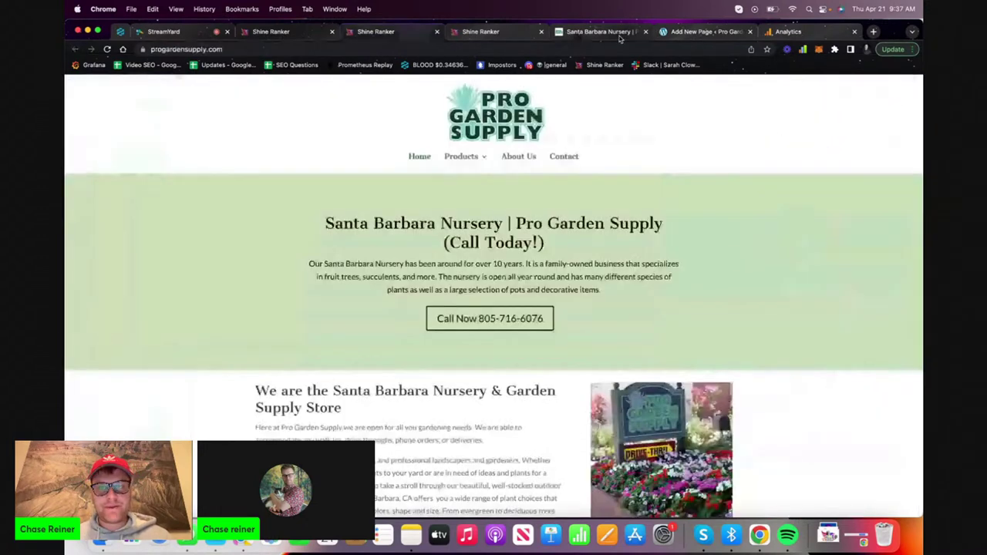
left_click(370, 32)
left_click(460, 32)
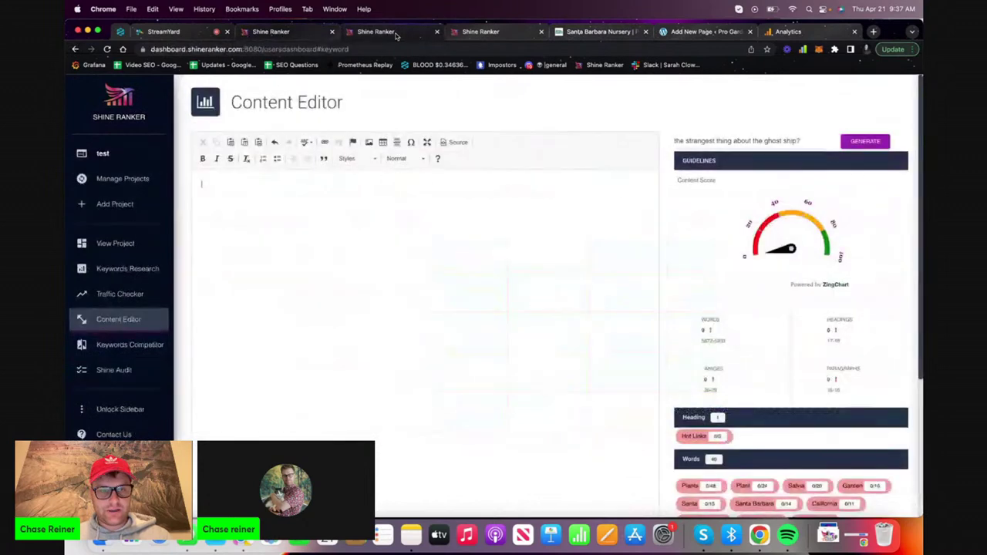
left_click(458, 32)
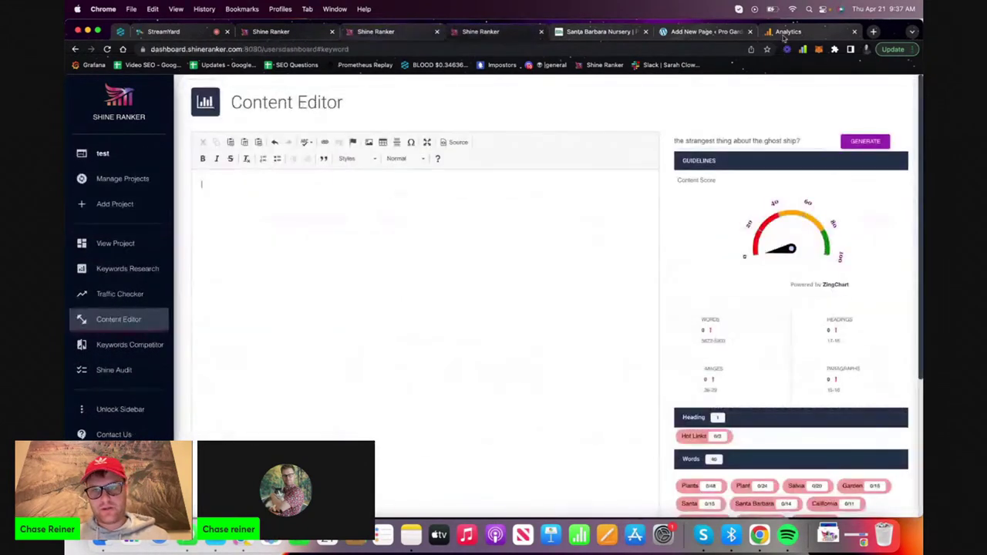
Search Google for 'santa barbara plants' and expand 'What plants grow in Santa Barbara?'
left_click(872, 31)
type("santa")
type("barbara plants")
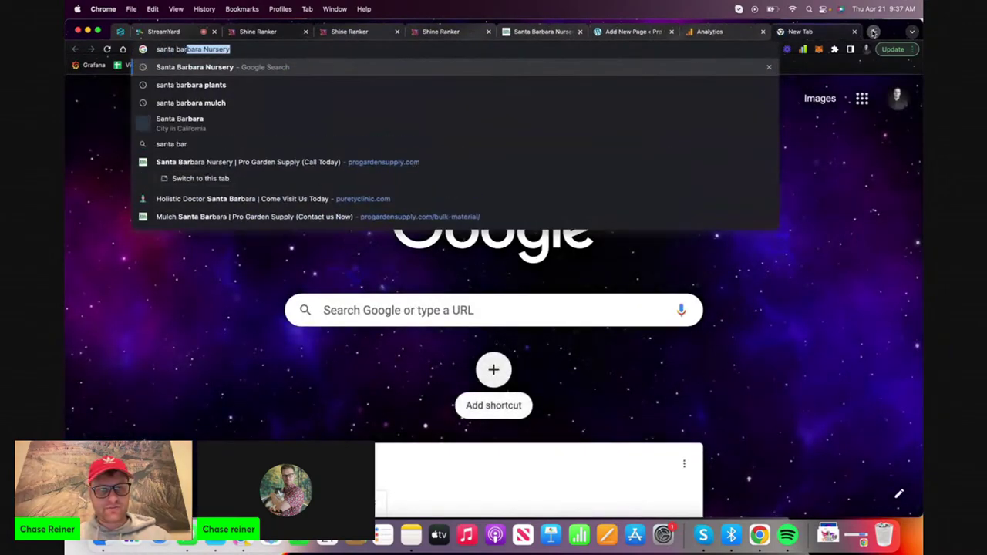
key("Return")
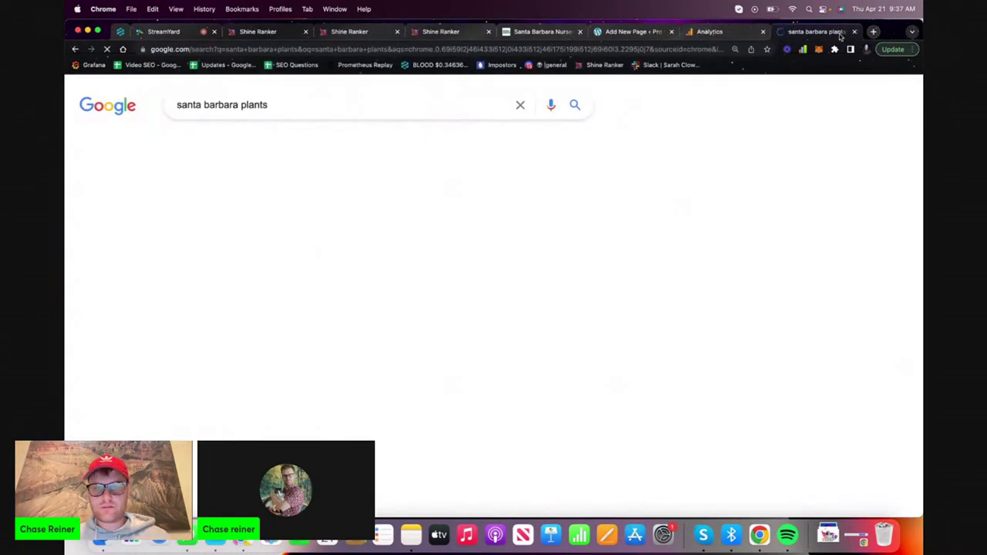
scroll(441, 257, "down", 5)
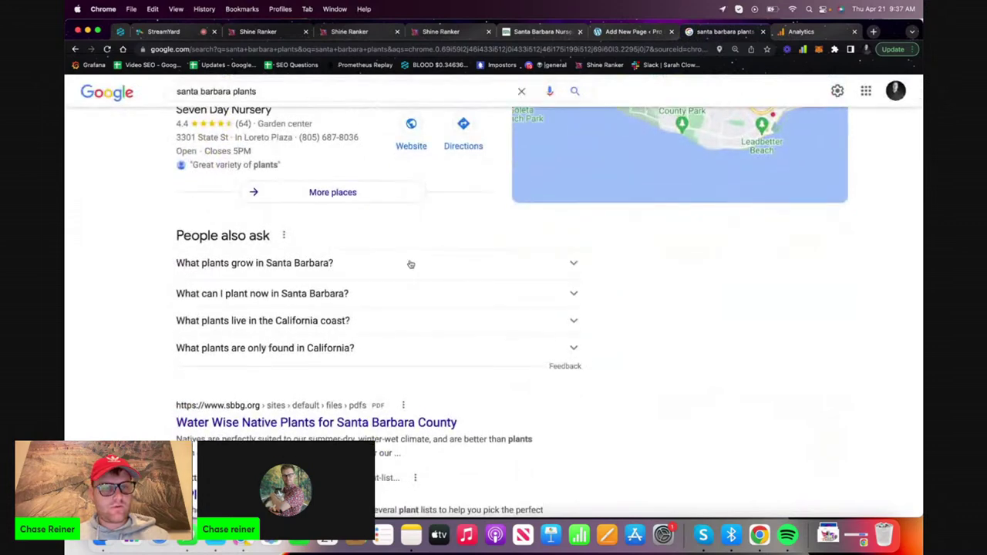
left_click(408, 262)
Replace the content editor prompt with the copied question 'What plants grow in Santa Barbara?'
left_click_drag(171, 263, 339, 269)
key("super+c")
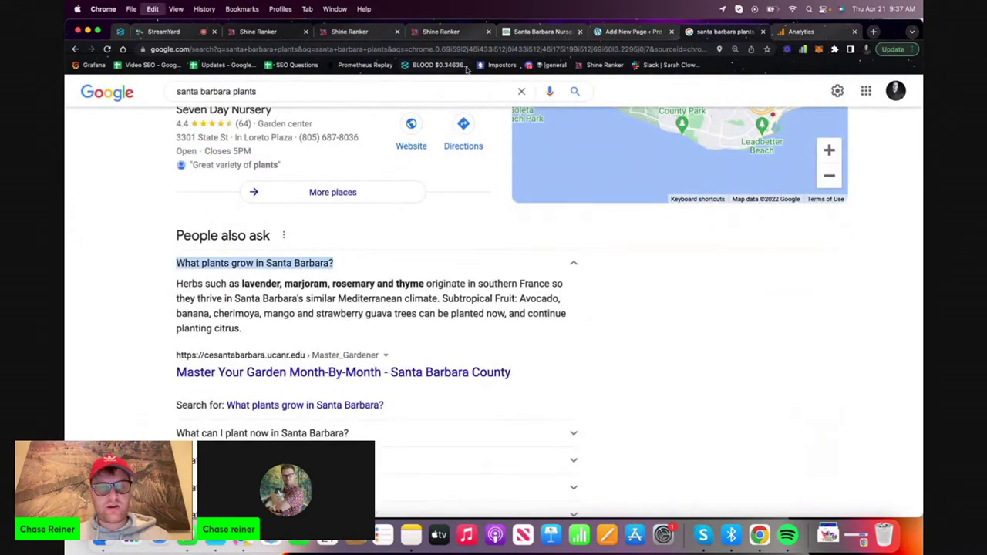
left_click(472, 33)
left_click_drag(802, 143, 674, 142)
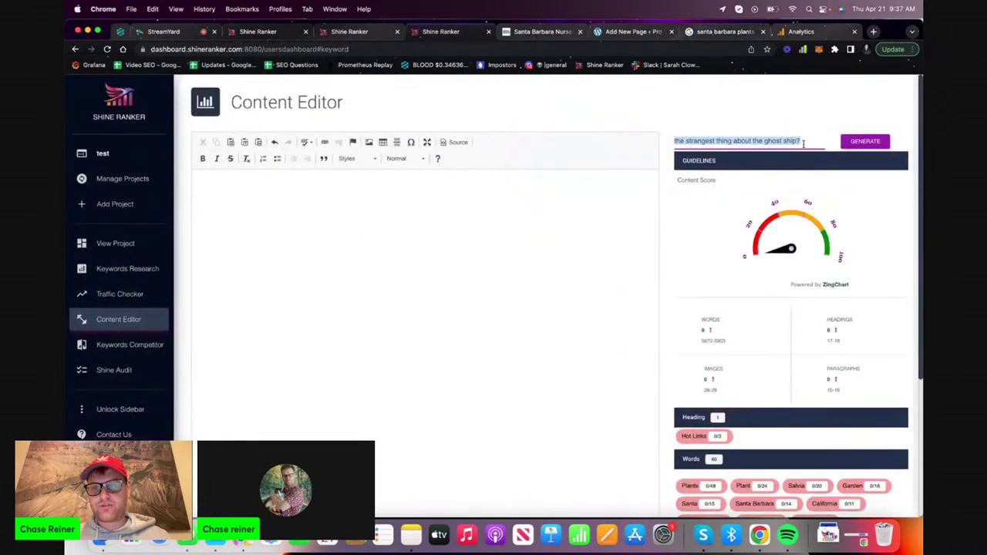
key("super+v")
key("ctrl+shift+Tab")
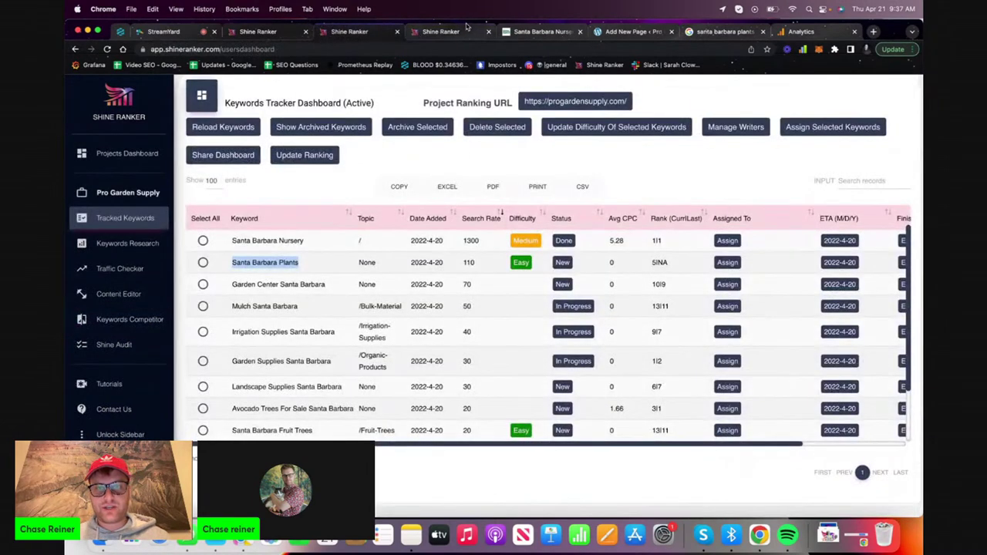
left_click(472, 32)
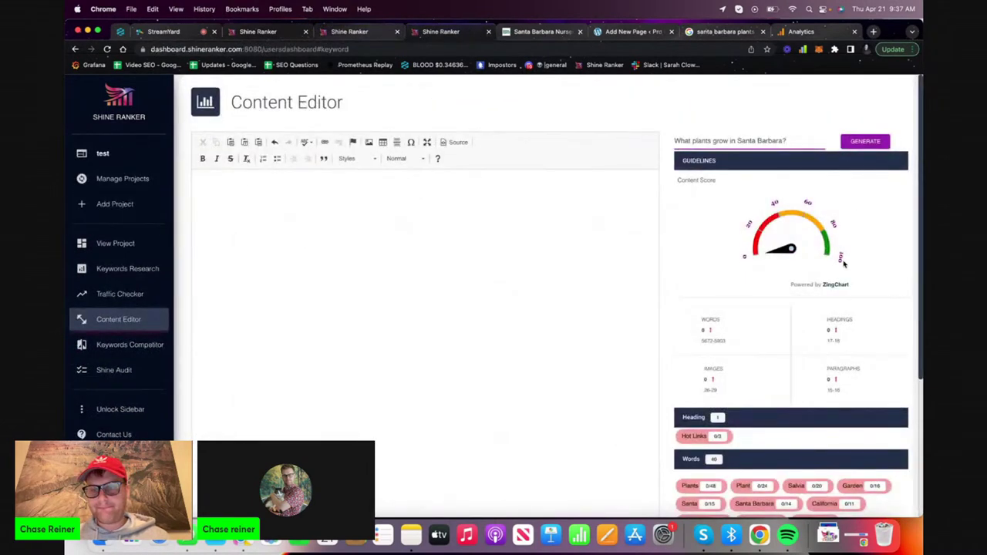
Generate a paragraph from the prompt, then review the Google, Analytics, WordPress and nursery pages
left_click(879, 142)
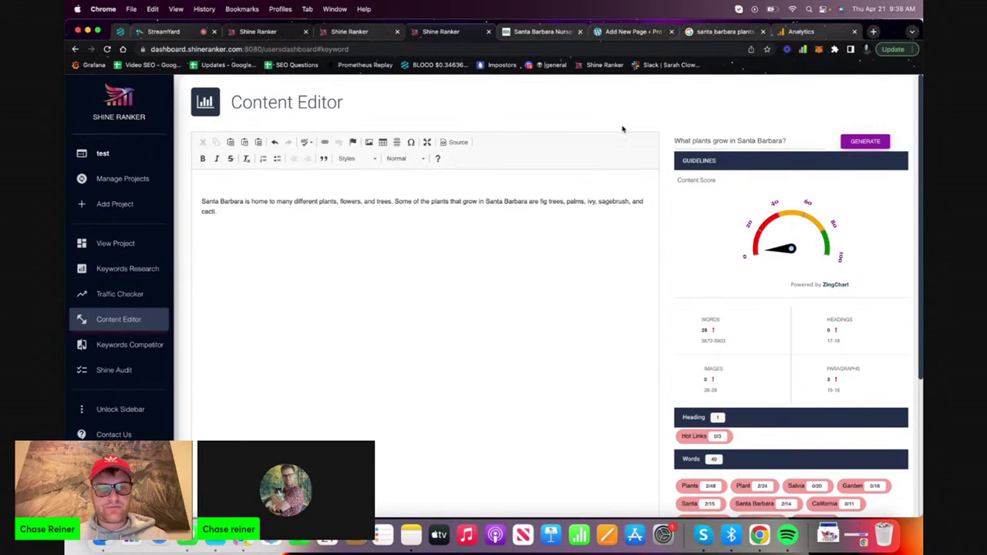
left_click(692, 31)
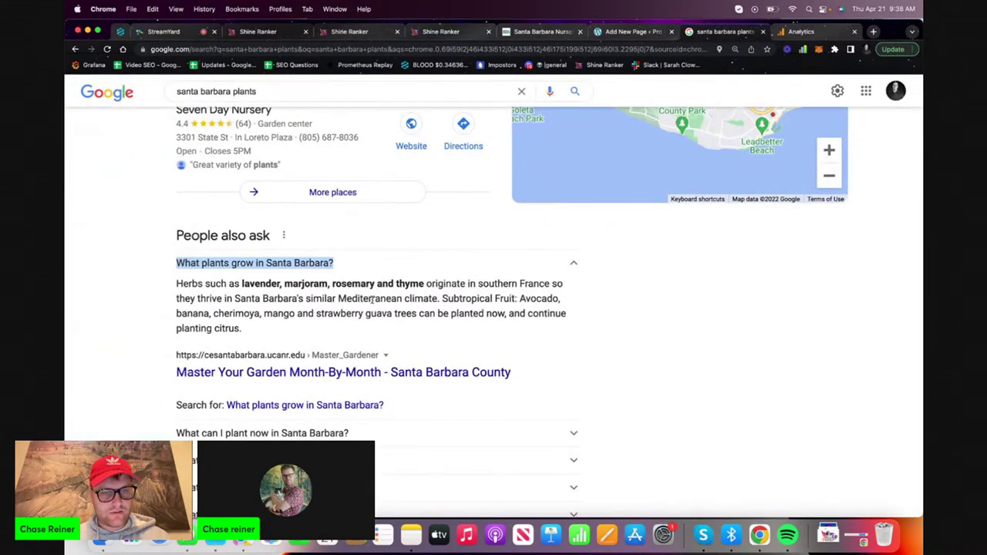
scroll(378, 308, "down", 2)
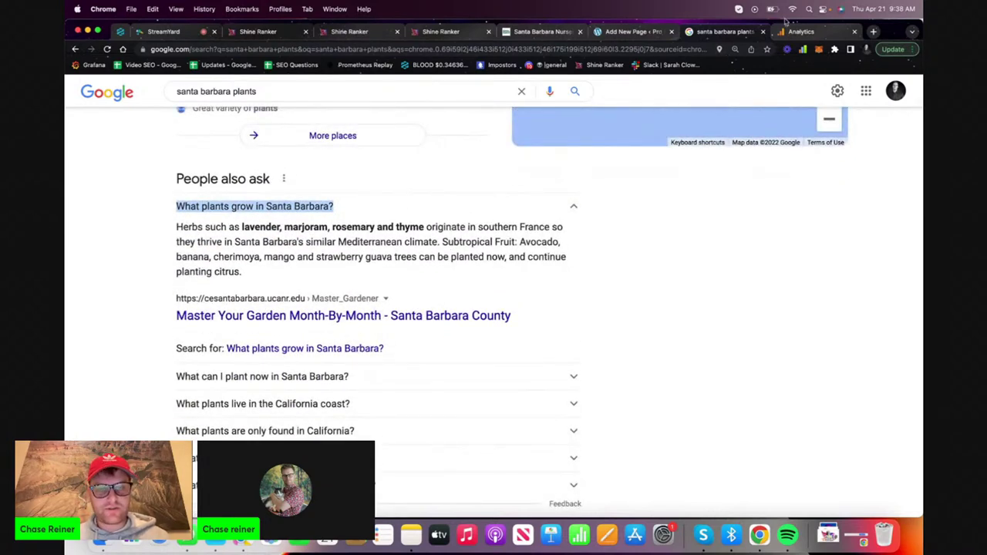
left_click(802, 32)
left_click(634, 34)
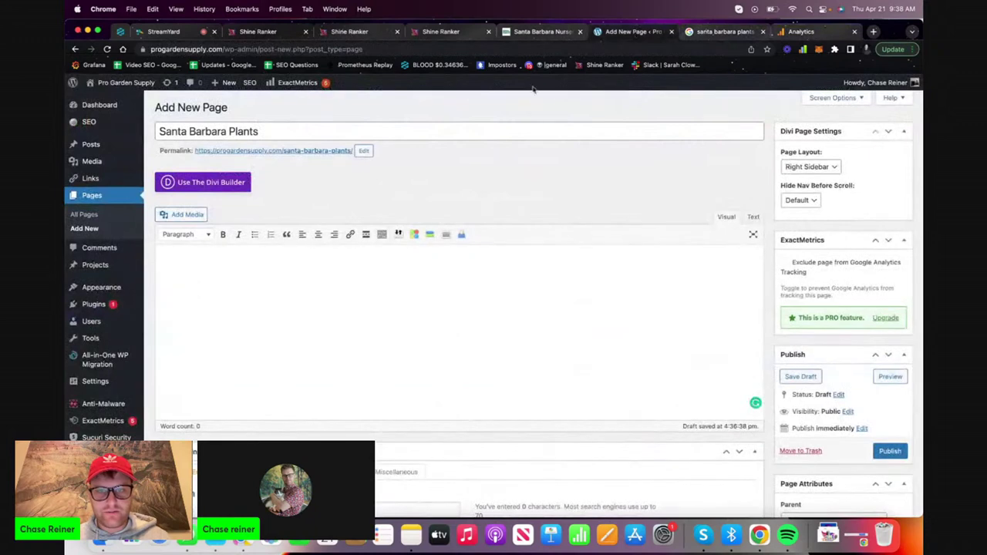
left_click(543, 34)
left_click(440, 32)
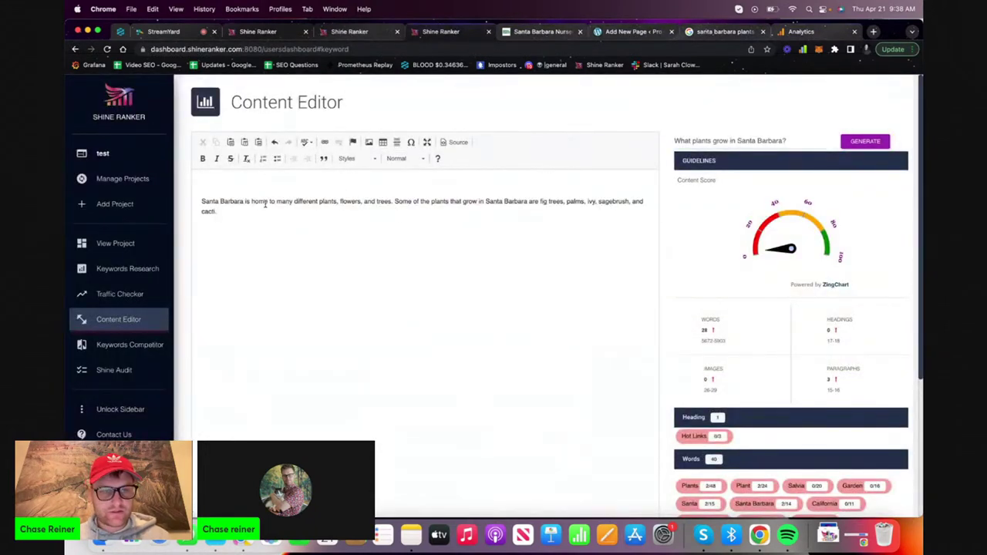
Put 'What plants grow in Santa Barbara?' atop the draft as Heading 2, keeping the paragraph Normal
triple_click(746, 142)
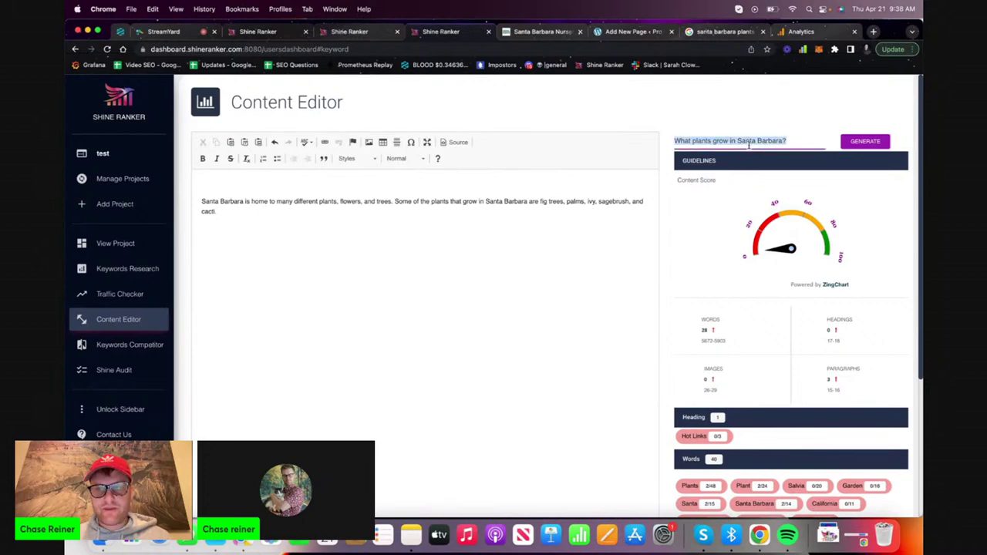
key("super+c")
left_click(306, 179)
key("super+v")
triple_click(271, 186)
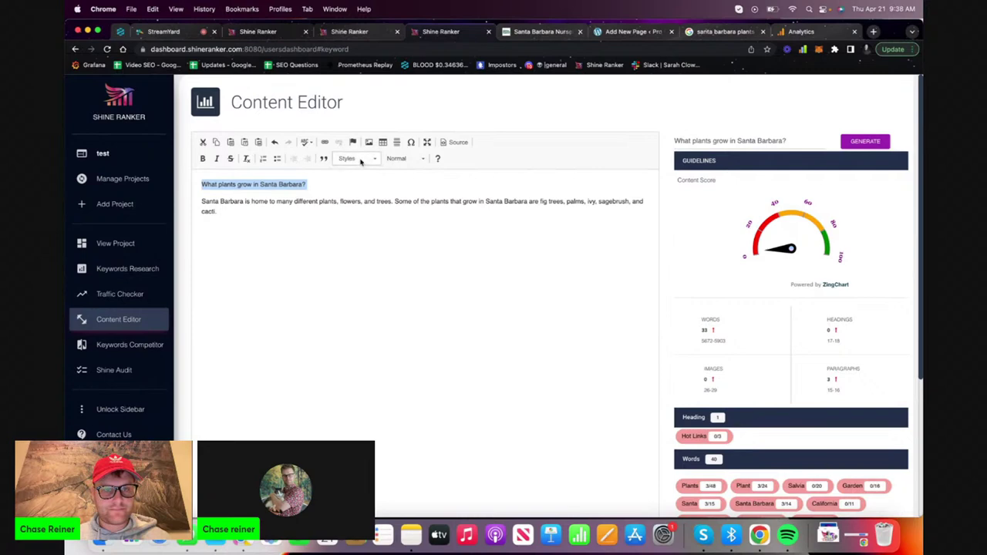
left_click(355, 158)
left_click(405, 158)
left_click(407, 201)
left_click(342, 215)
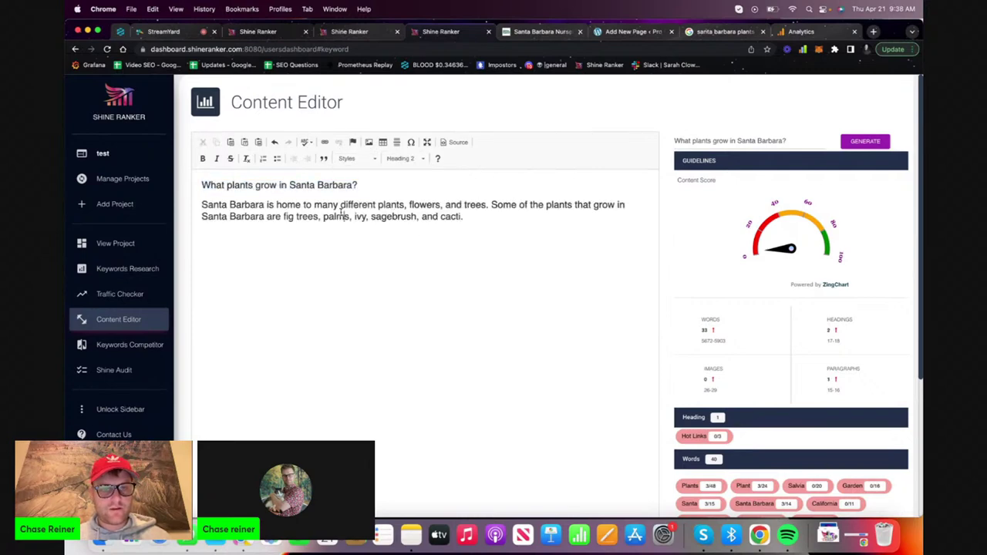
triple_click(354, 212)
left_click(424, 159)
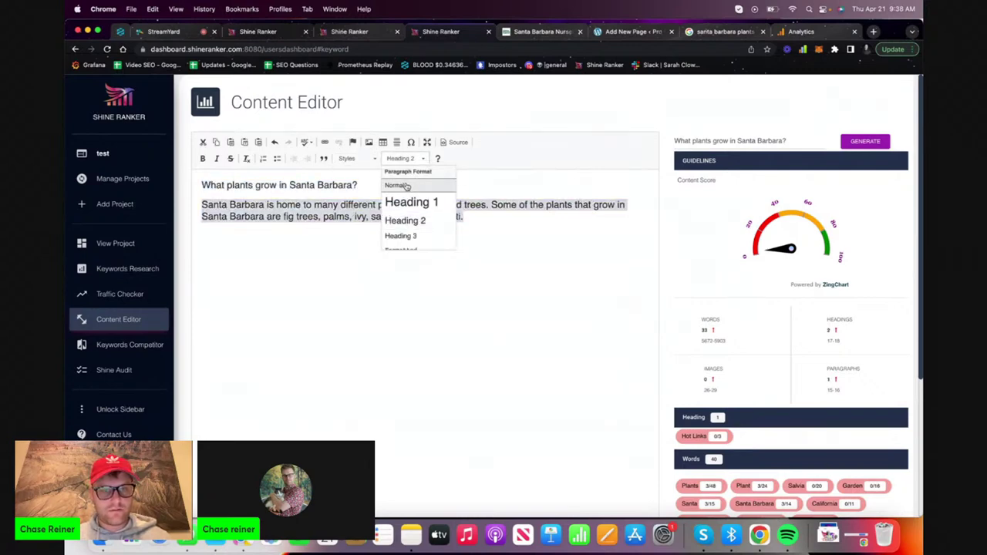
left_click(401, 185)
Add a 'Santa Barbara Plants' title above the heading with an empty line below it
left_click_drag(290, 205, 172, 152)
key("Left")
key("Return")
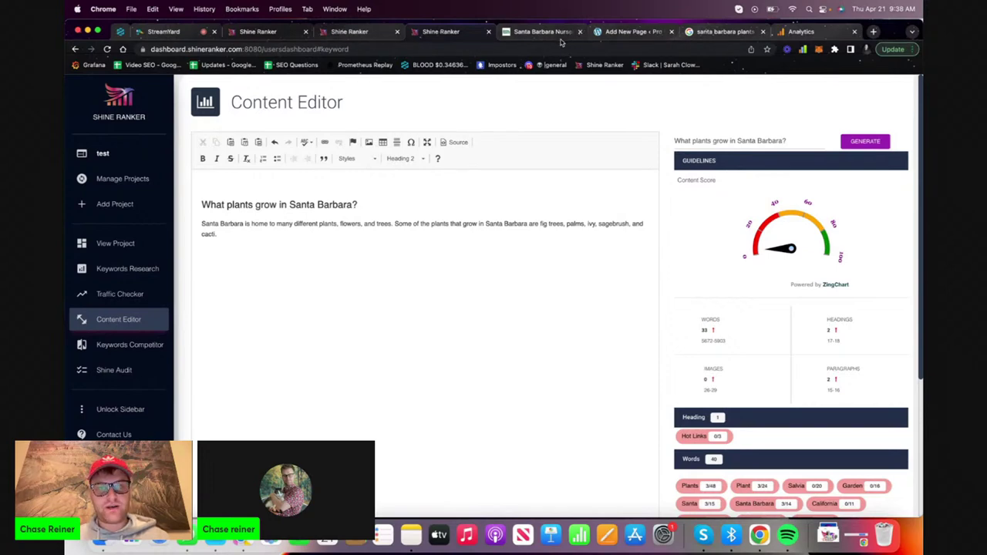
left_click(351, 31)
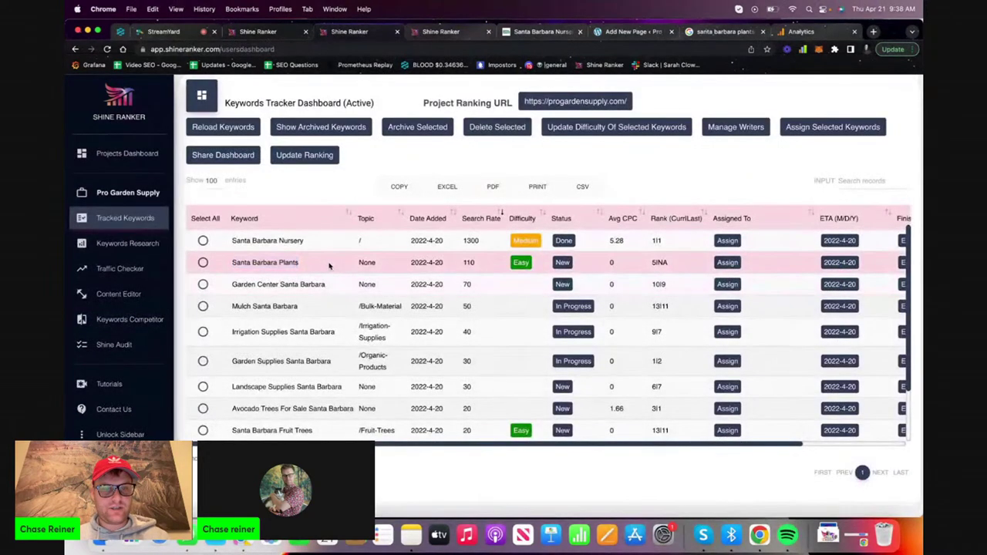
left_click(443, 32)
key("super+v")
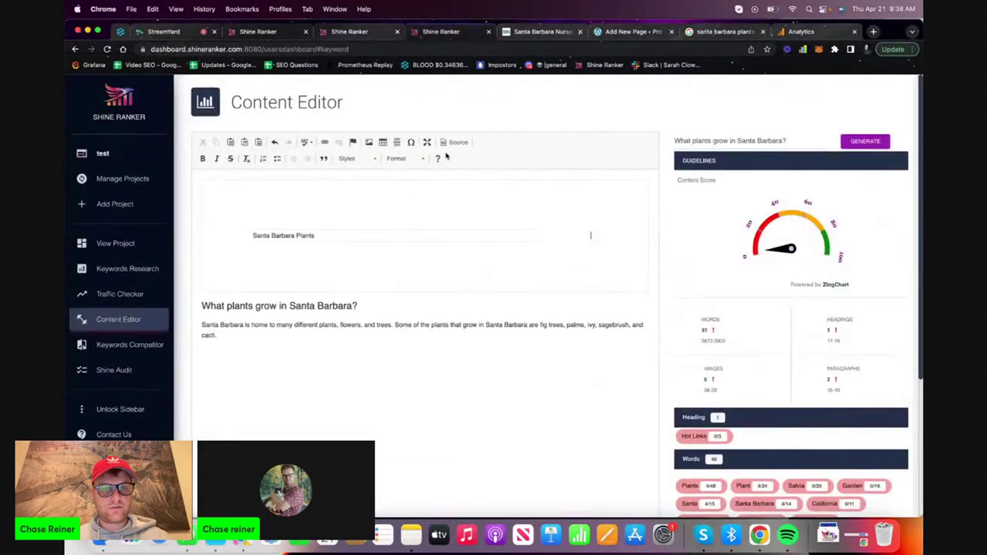
triple_click(338, 188)
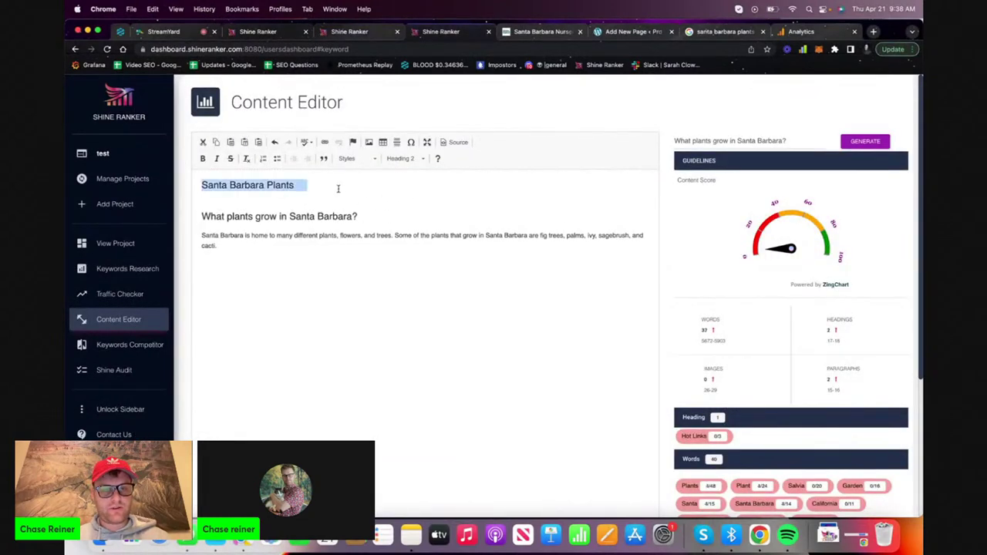
left_click(322, 190)
key("Return")
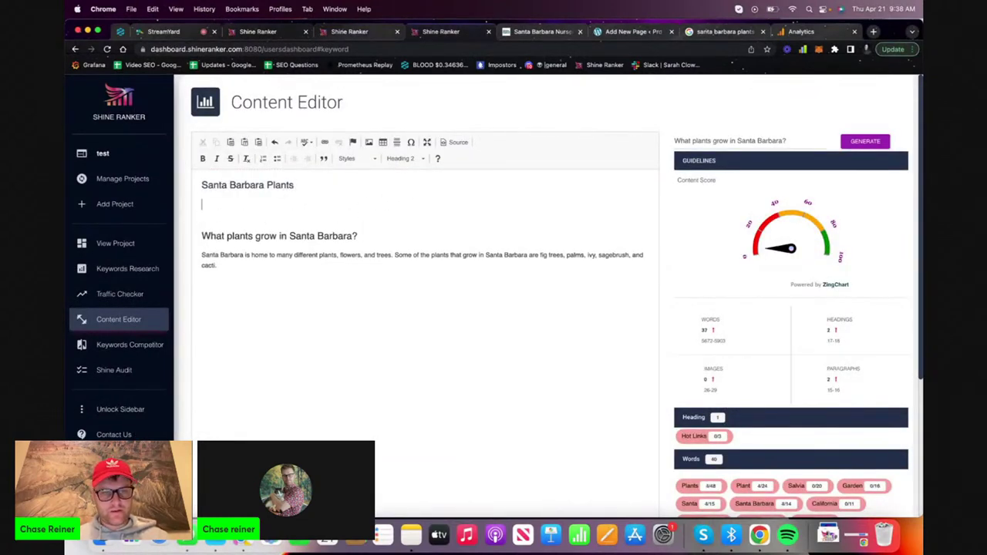
Make 'Santa Barbara Plants' the generator prompt
triple_click(346, 182)
key("super+c")
triple_click(717, 141)
key("super+v")
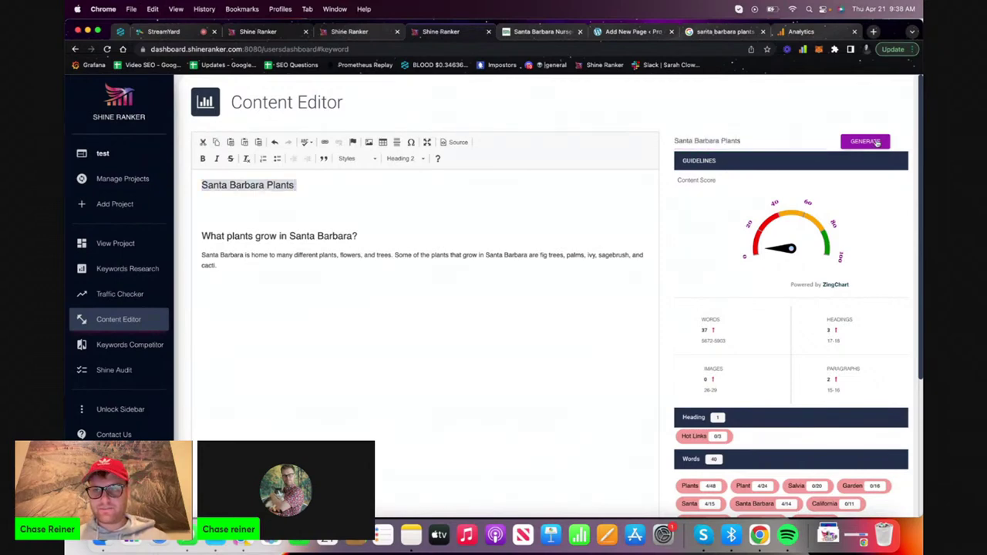
Generate content for 'Santa Barbara Plants' and review the new paragraph
left_click(875, 142)
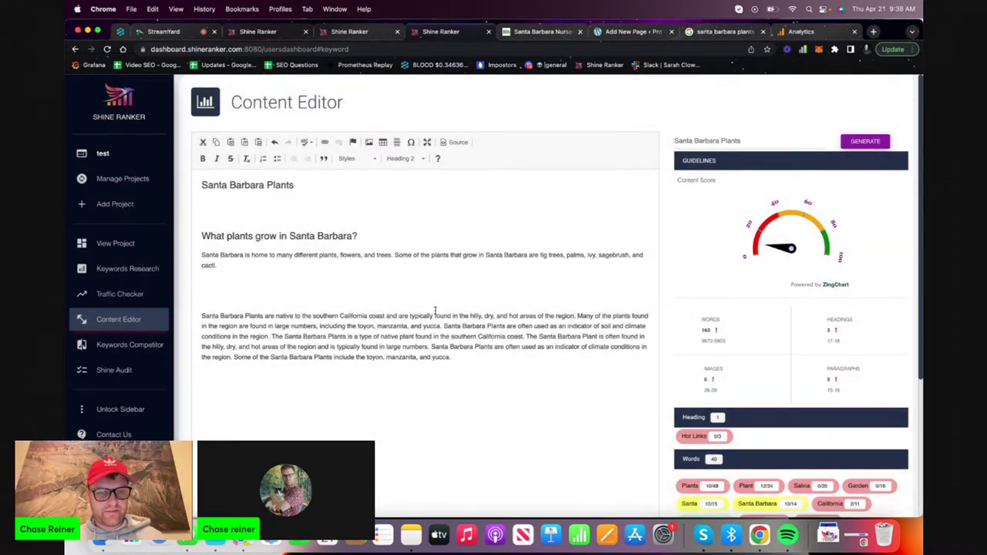
triple_click(410, 340)
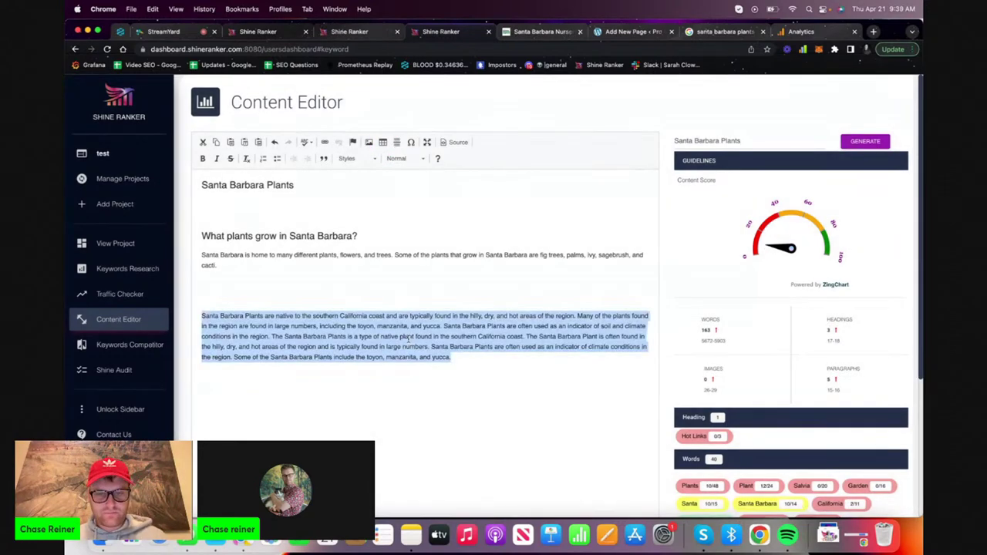
left_click(458, 334)
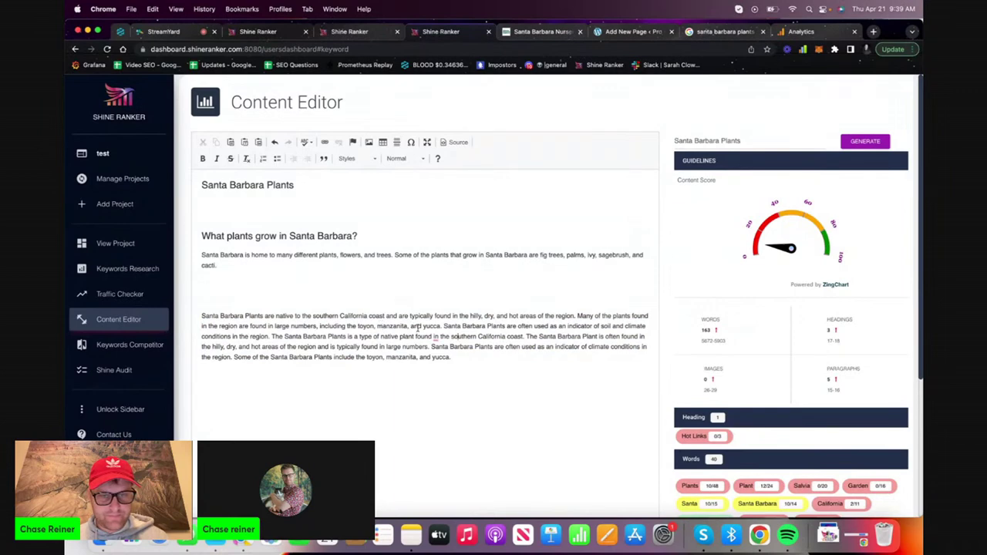
left_click_drag(527, 337, 542, 358)
left_click(540, 356)
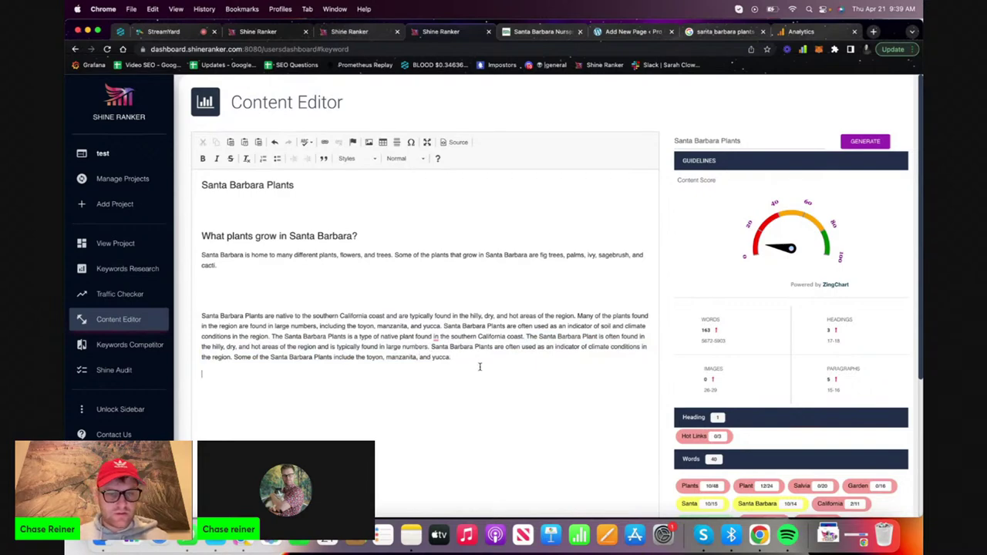
Move the generated paragraph to the line under the title and remove the leftover blank line
left_click_drag(480, 367, 170, 319)
key("super+x")
left_click(277, 206)
key("super+v")
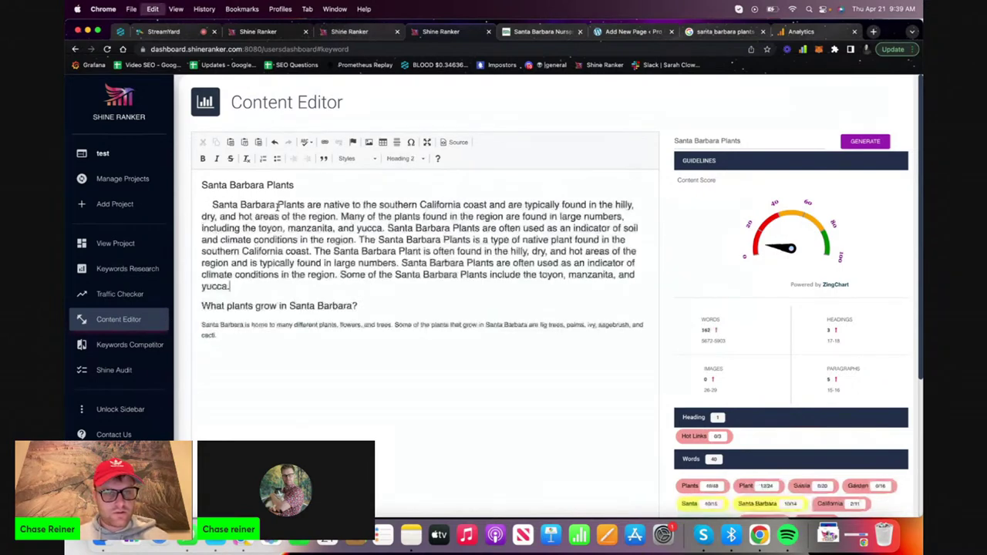
key("super+z")
key("super+shift+z")
key("super+z")
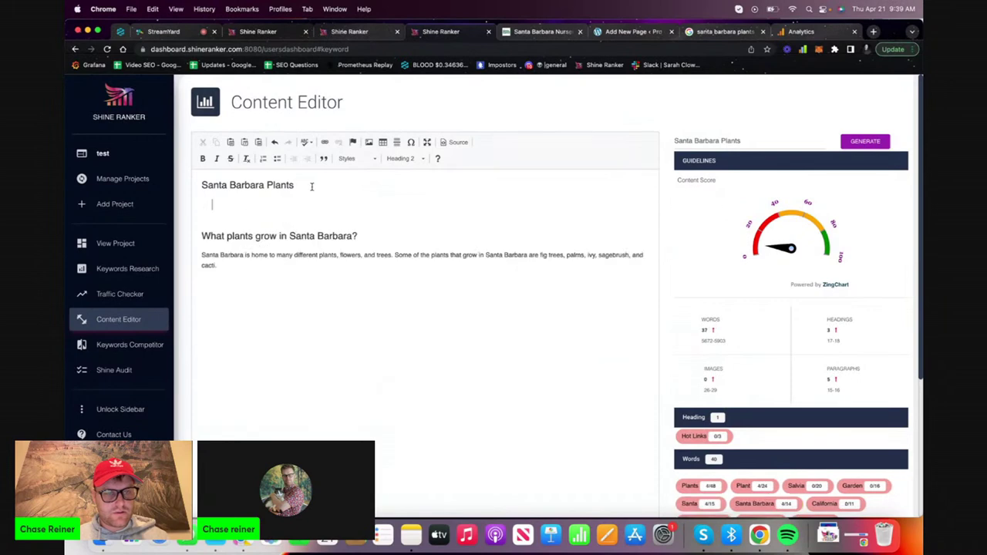
key("super+v")
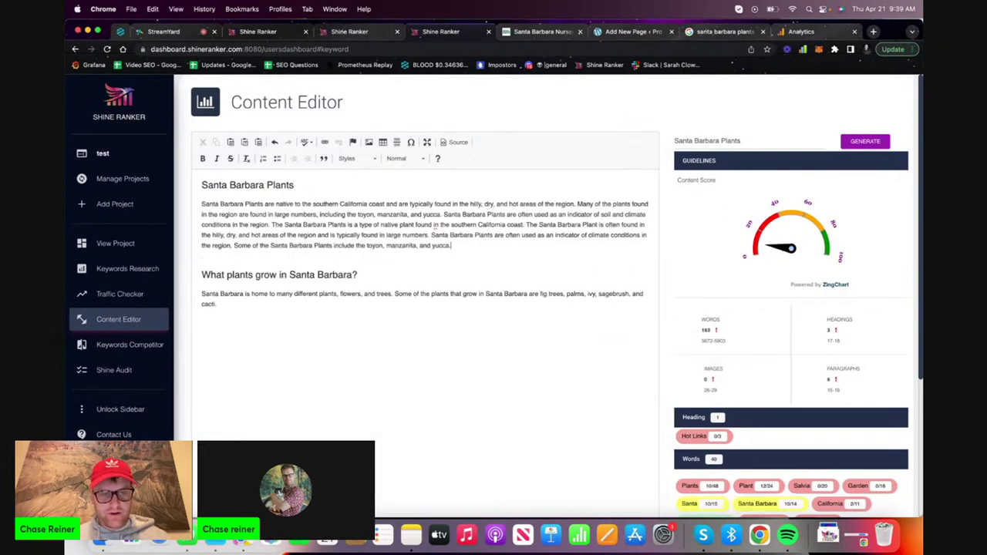
key("BackSpace")
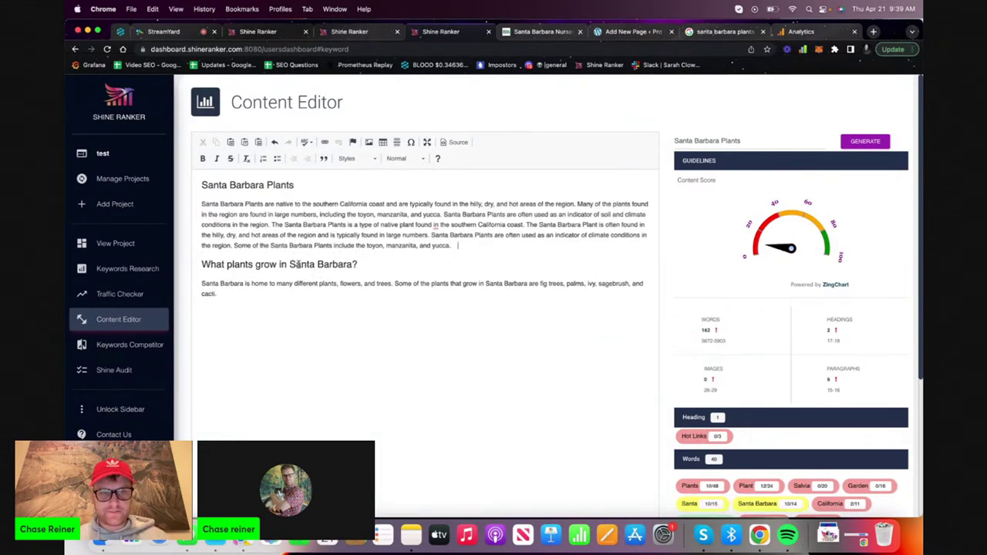
Title-case the heading to 'What Plants Grow in Santa Barbara?'
left_click(297, 265)
left_click(233, 265)
key("BackSpace")
type("P")
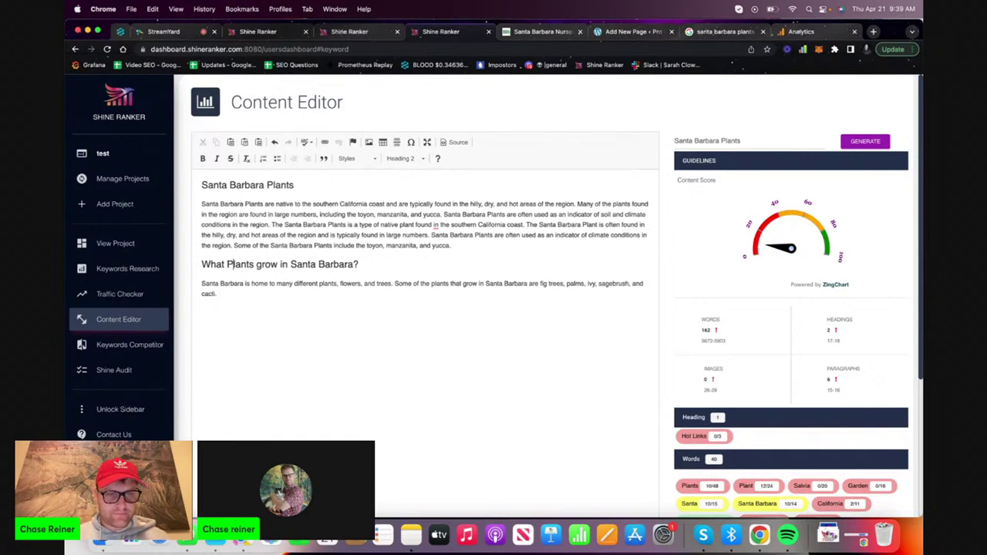
left_click(262, 265)
key("BackSpace")
type("G")
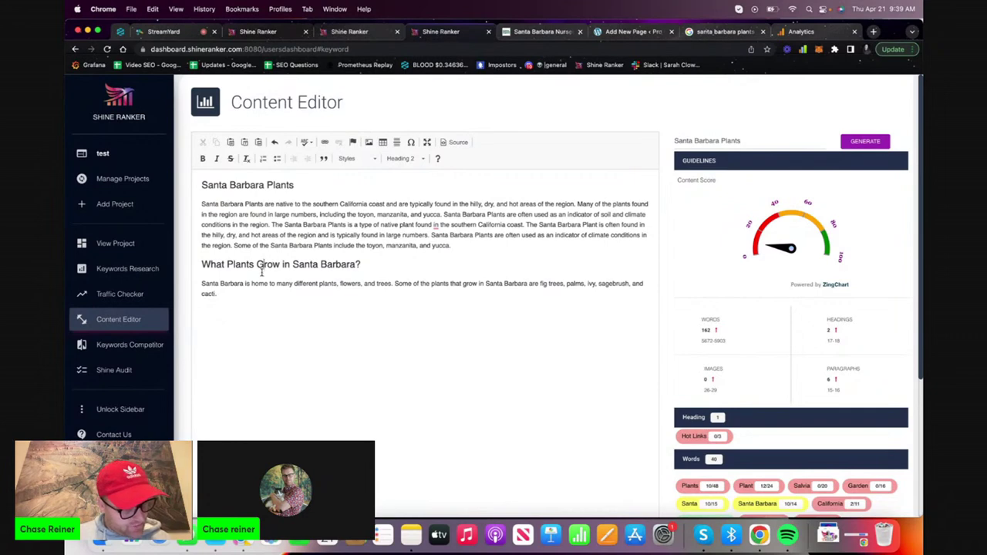
left_click(352, 283)
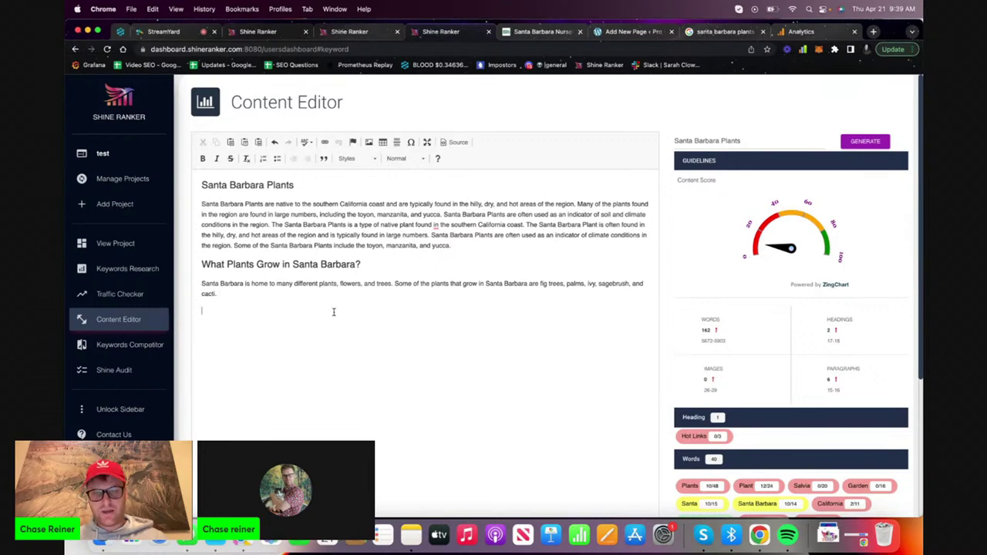
left_click(549, 32)
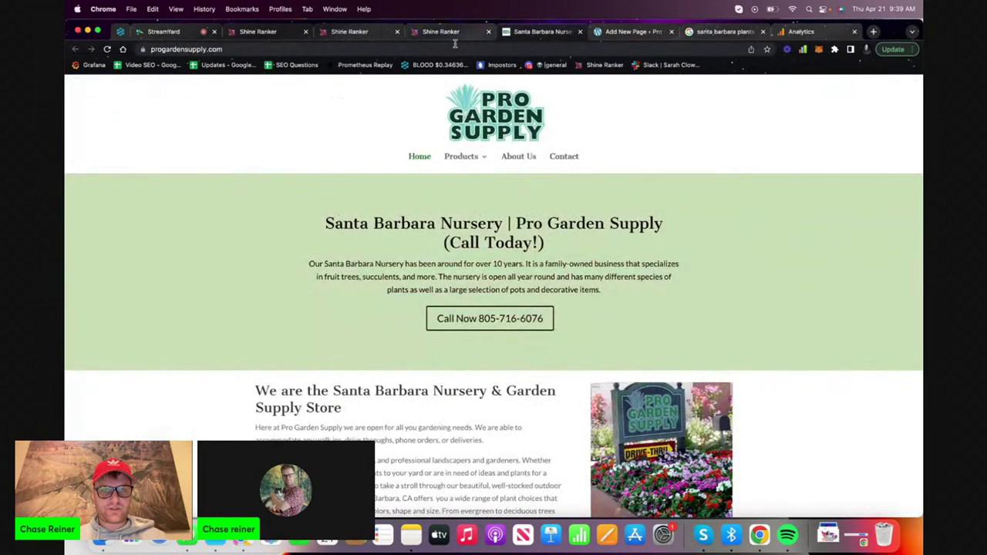
Paste Google's 'What can I plant now in Santa Barbara?' onto the draft's empty line
left_click(723, 34)
scroll(337, 333, "down", 1)
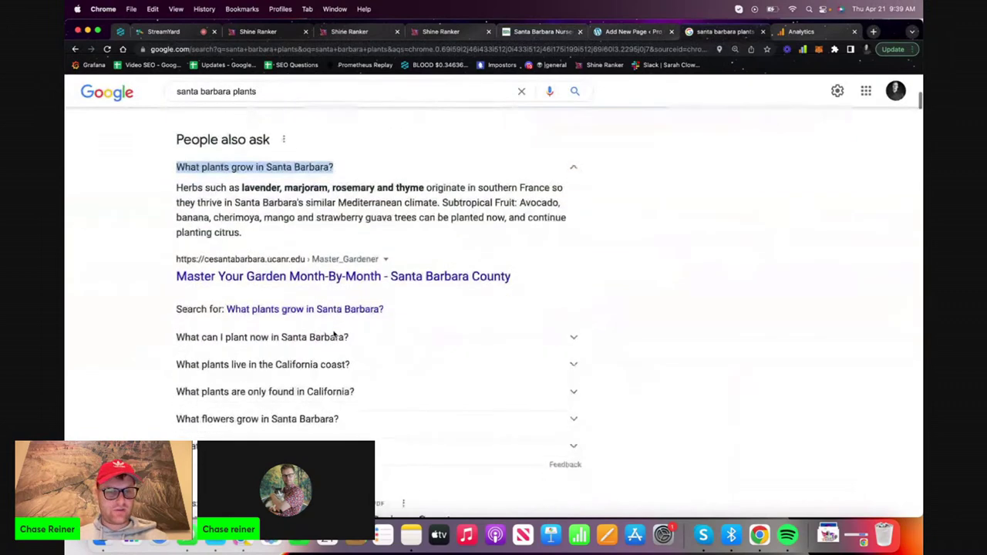
left_click(334, 330)
left_click(334, 331)
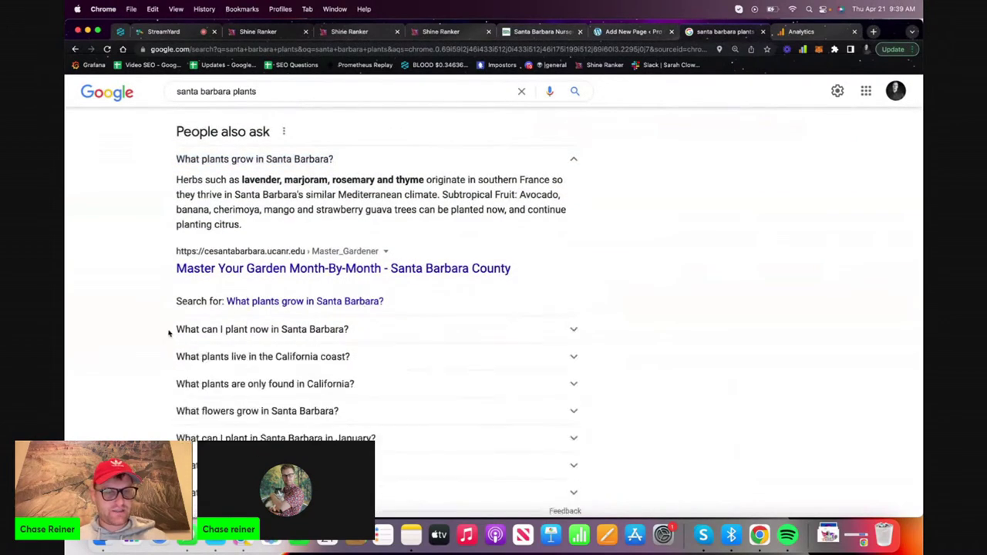
left_click_drag(163, 333, 325, 332)
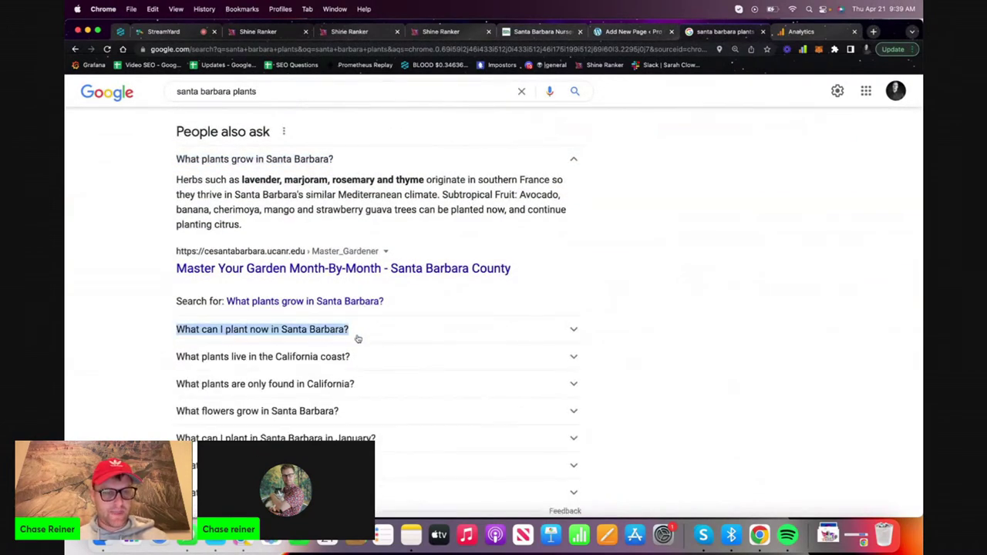
left_click_drag(159, 361, 346, 359)
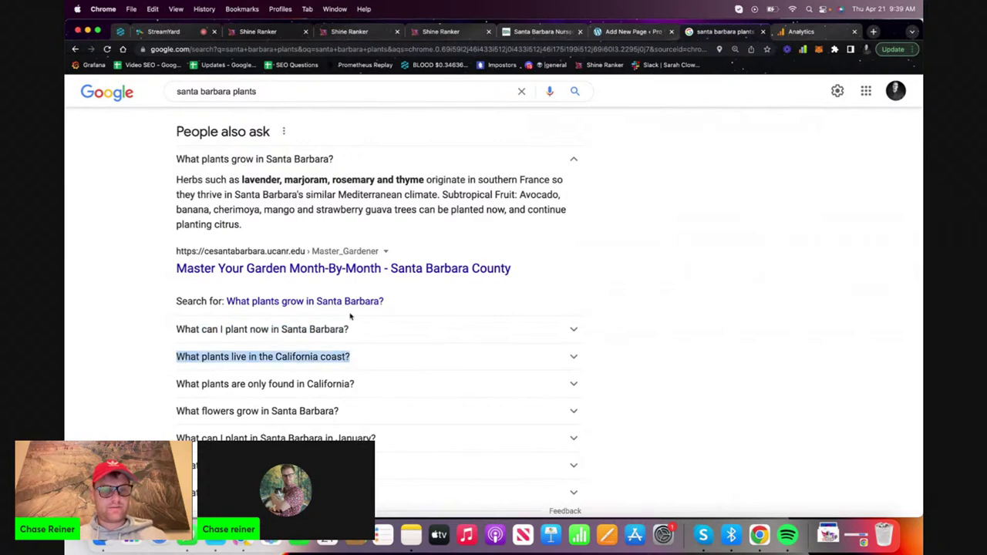
scroll(348, 316, "down", 1)
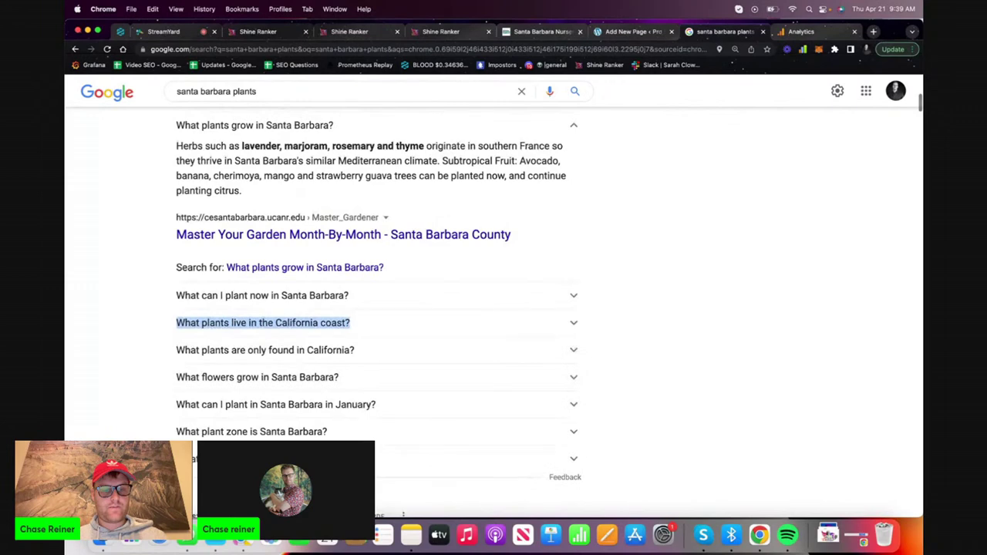
left_click_drag(194, 459, 142, 373)
left_click_drag(139, 293, 344, 294)
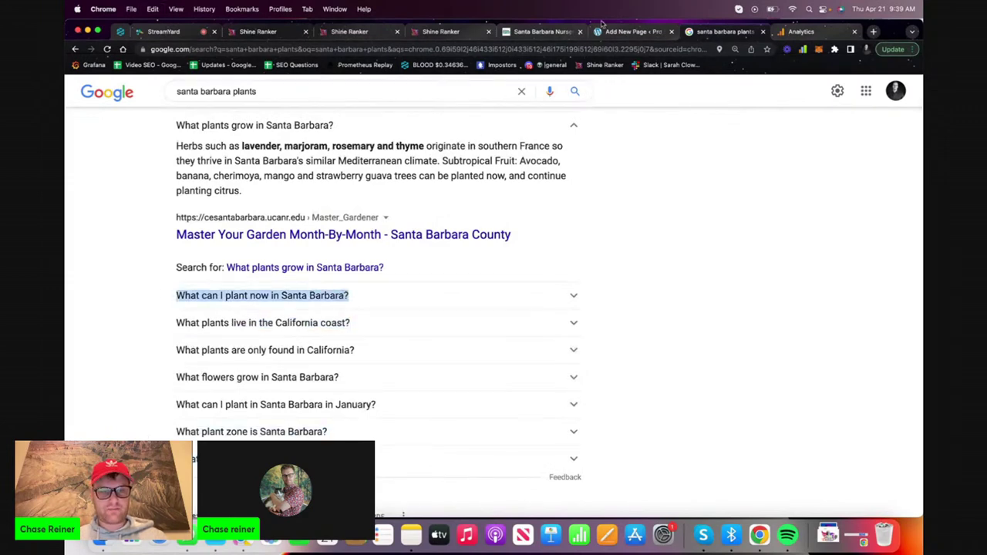
left_click(630, 33)
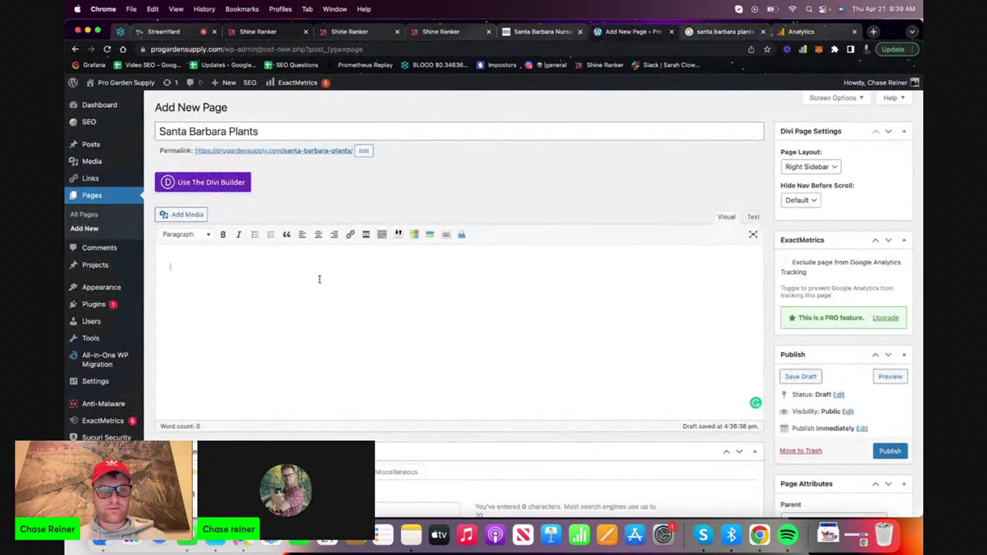
left_click(463, 33)
key("super+v")
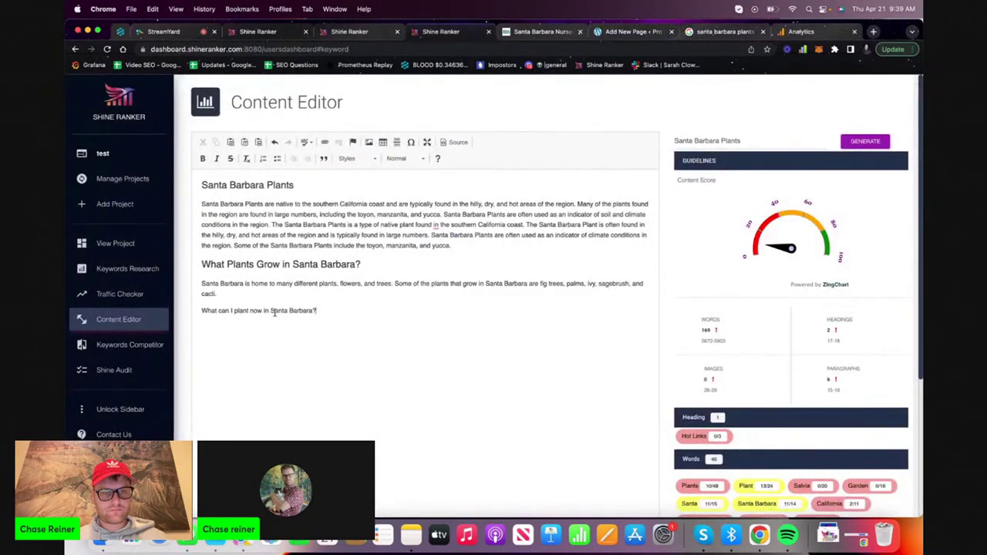
Replace that line with 'What plants live in the California coast?' formatted as Heading 2
triple_click(274, 312)
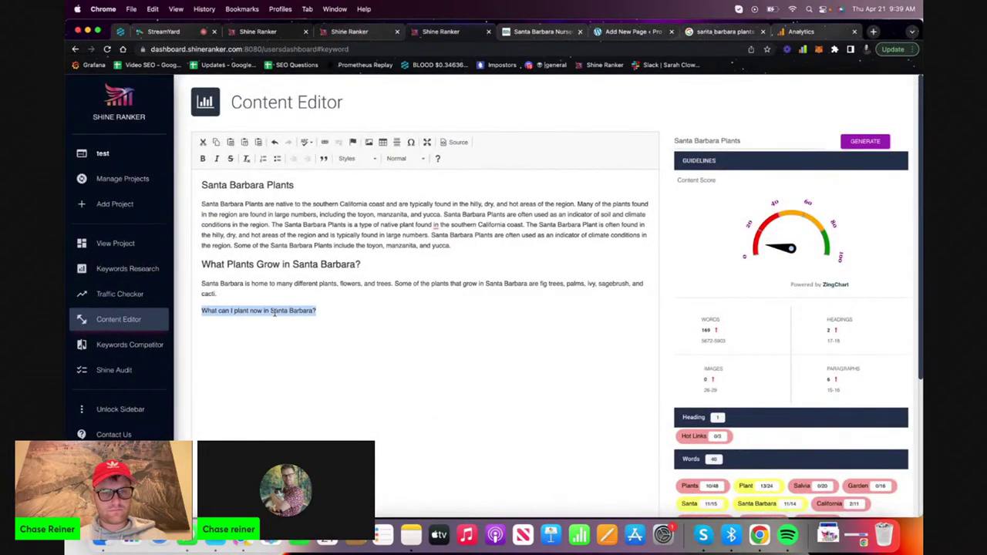
left_click(718, 32)
left_click_drag(159, 324, 368, 328)
key("super+c")
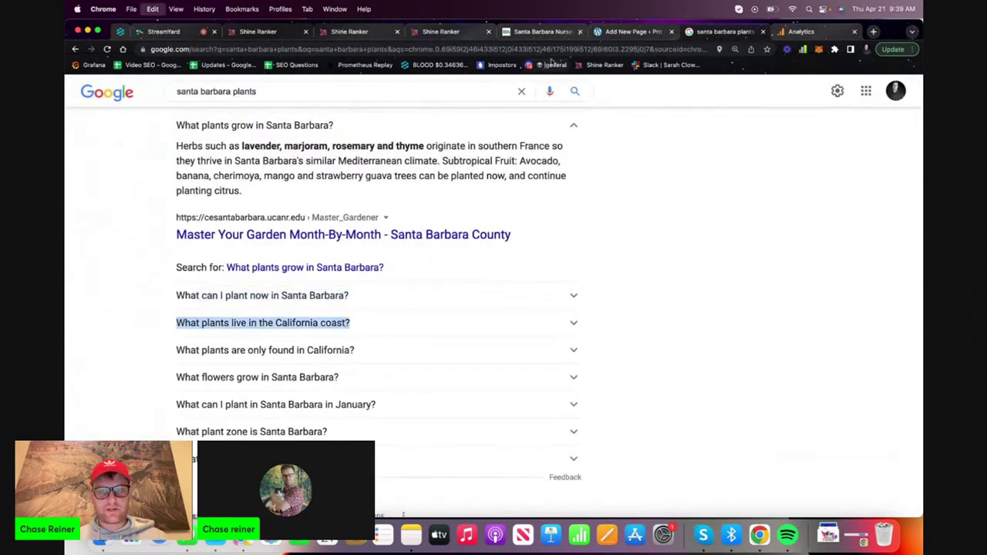
left_click(647, 32)
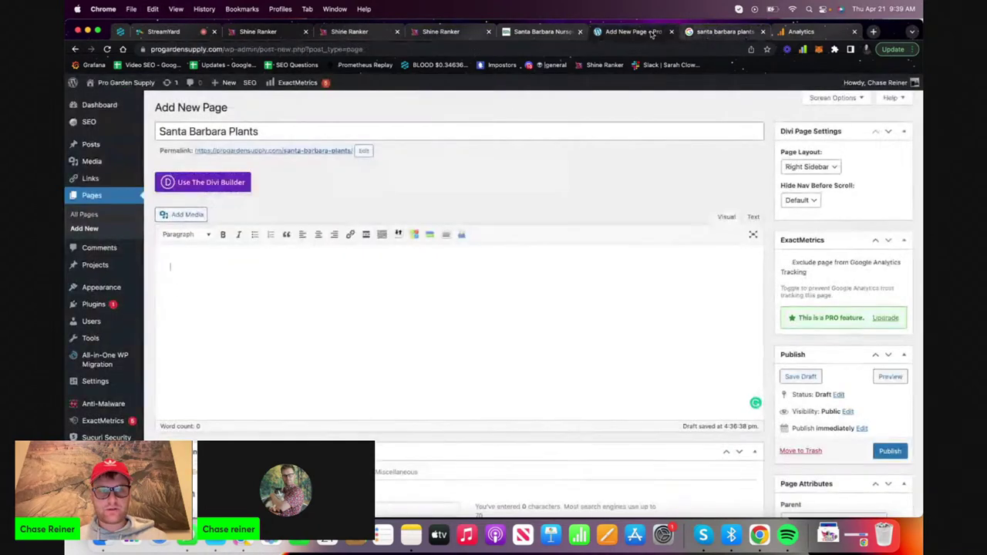
left_click(428, 33)
key("super+v")
key("shift+Down")
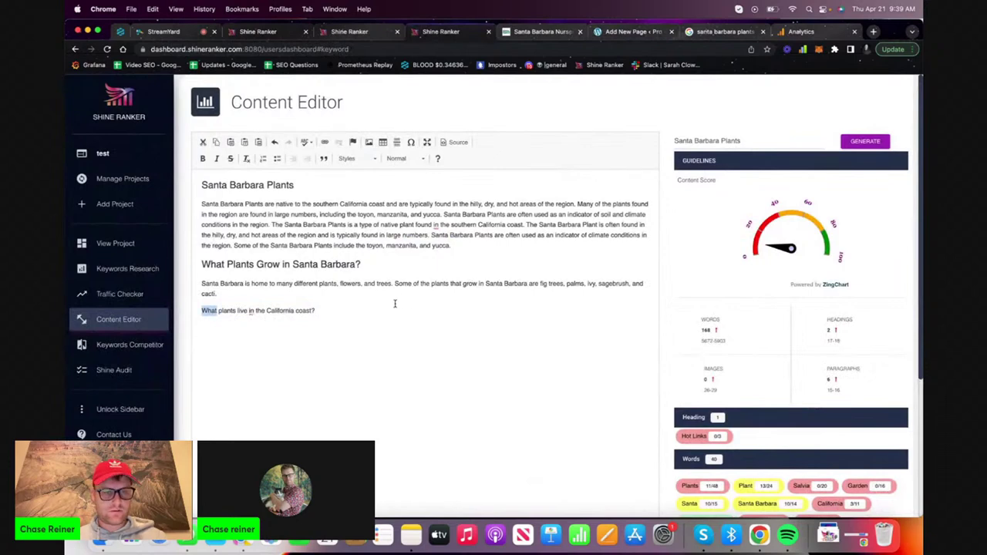
key("shift+super+Right")
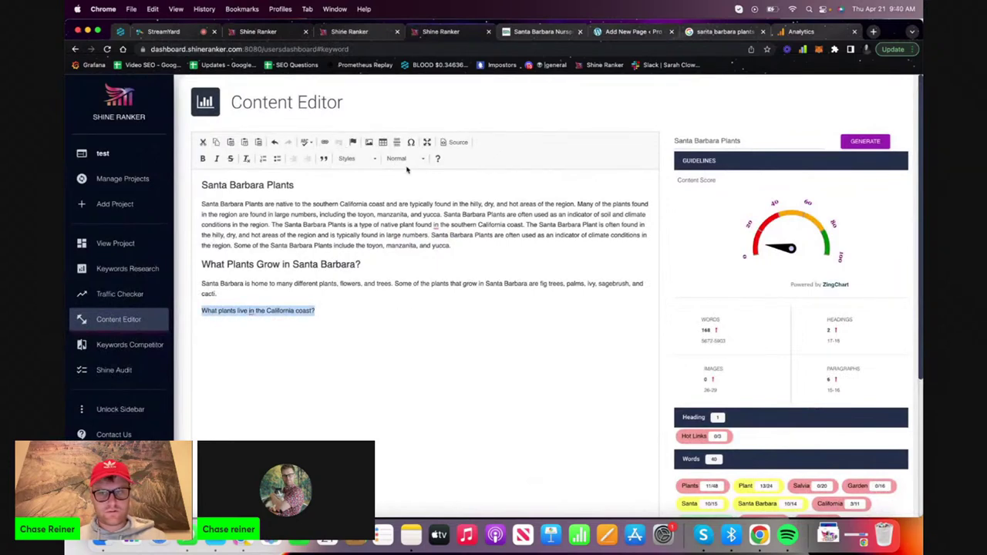
left_click(398, 168)
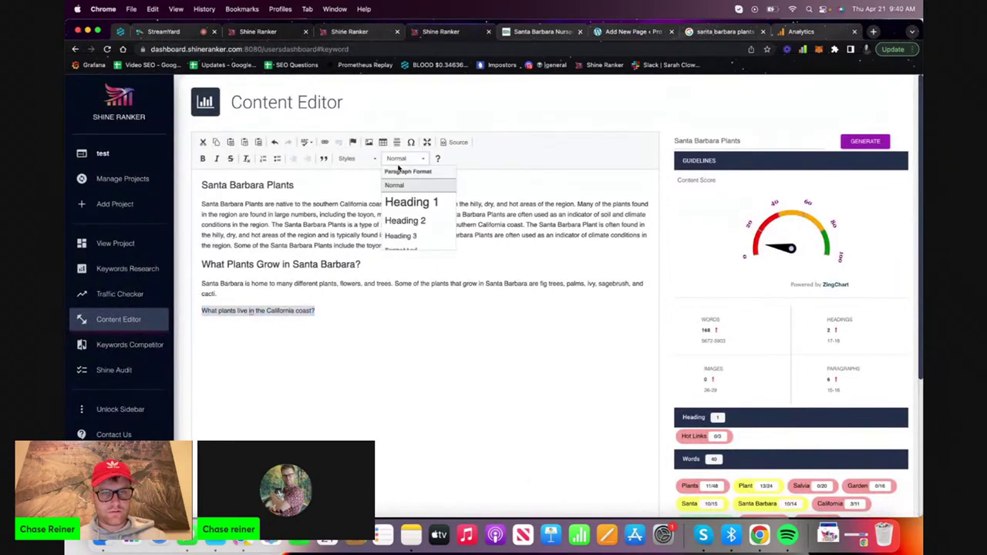
left_click(403, 220)
Generate a paragraph from the California coast question and remove the blank lines above it
triple_click(751, 140)
key("super+v")
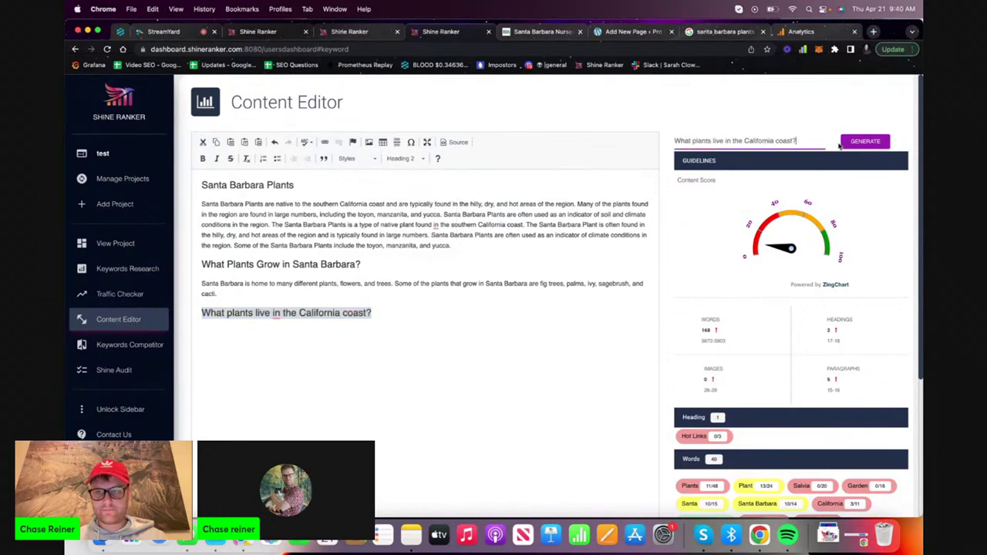
left_click(865, 141)
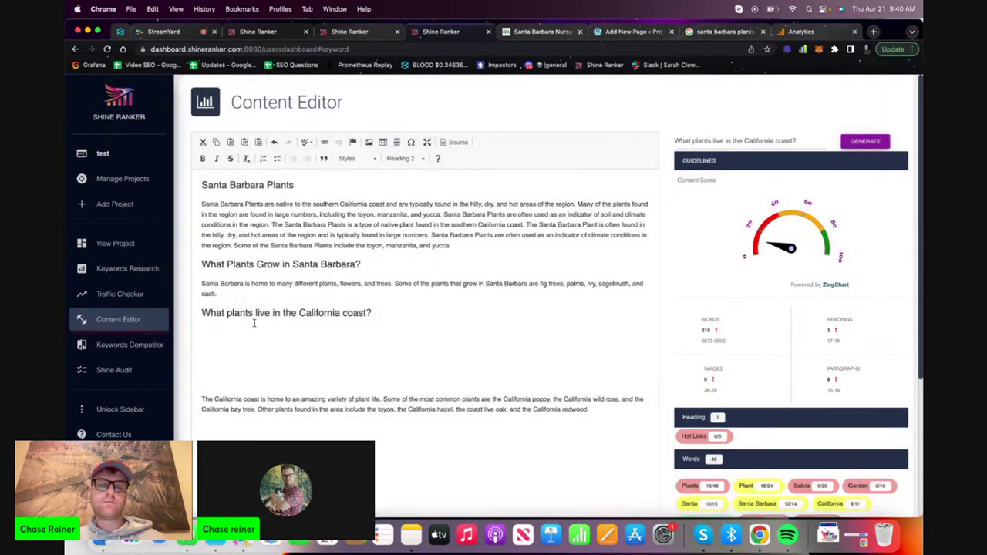
left_click(206, 408)
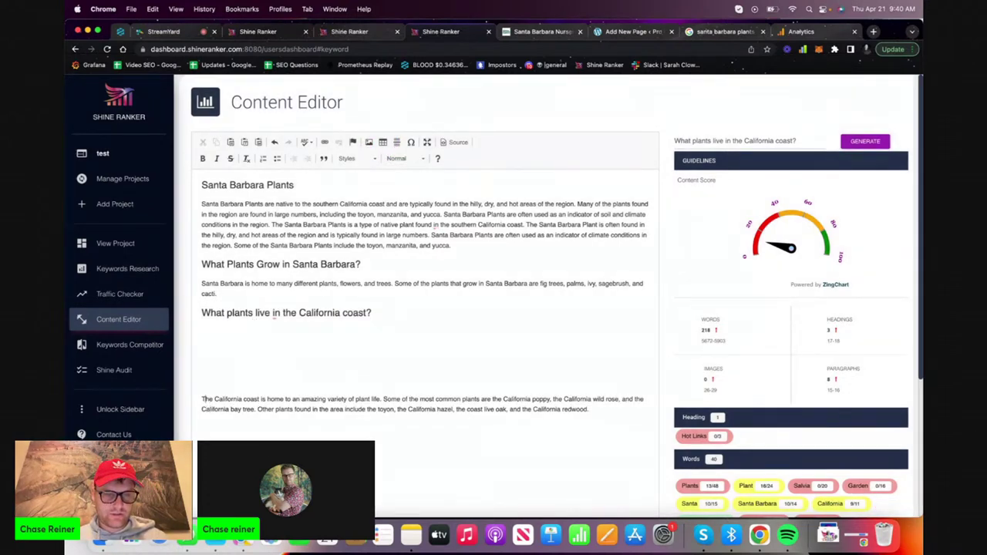
key("BackSpace")
key("BackSpace")
key("BackSpace")
key("BackSpace")
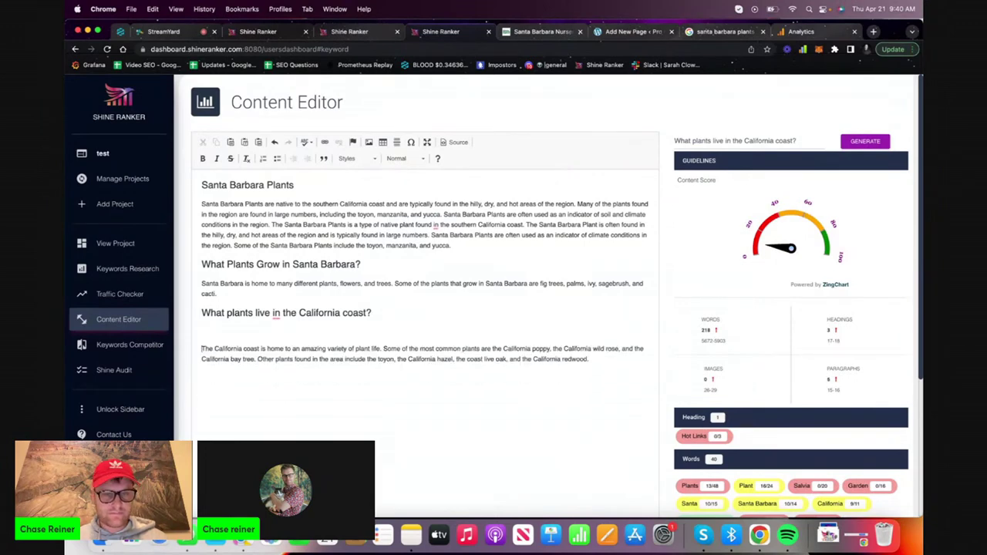
Title-case the heading to 'What Plants Live in The California Coast?' and add an empty line below
left_click(228, 312)
key("BackSpace")
type("P")
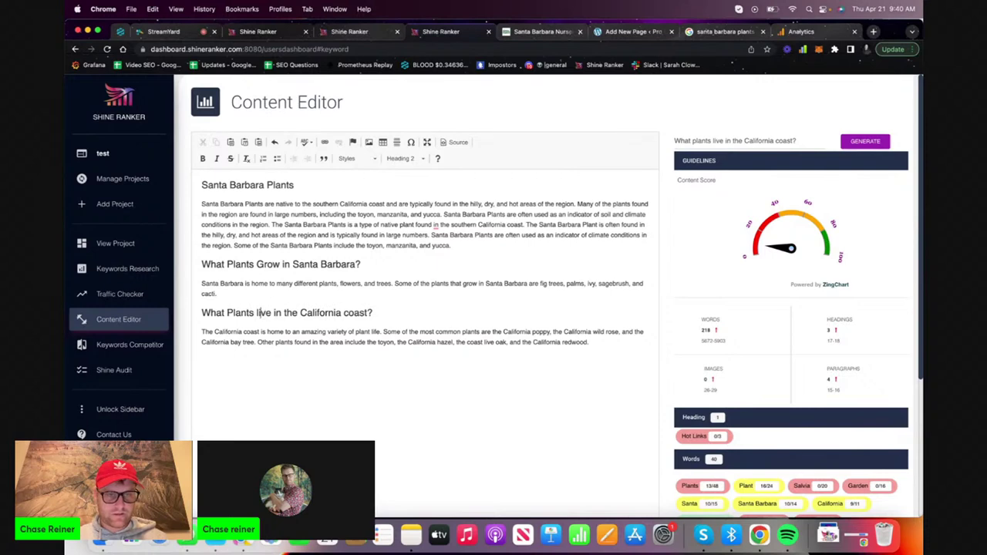
left_click(259, 312)
key("BackSpace")
type("L")
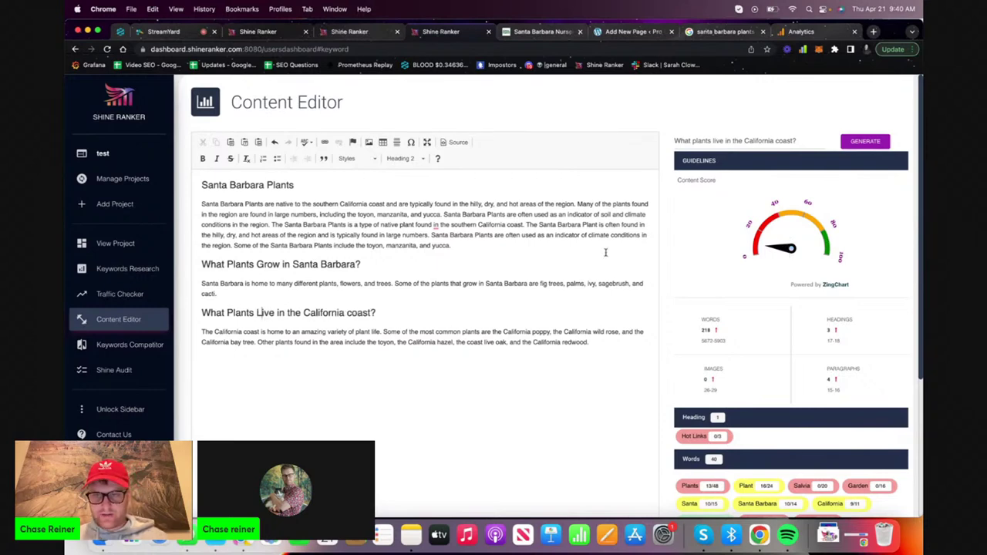
left_click(291, 312)
key("BackSpace")
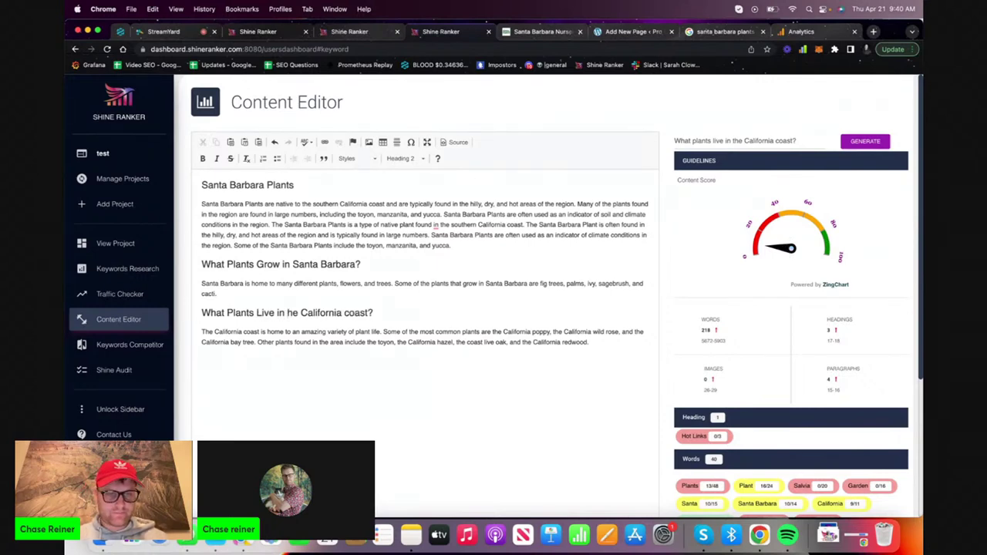
type("T")
left_click(354, 312)
key("BackSpace")
type("C")
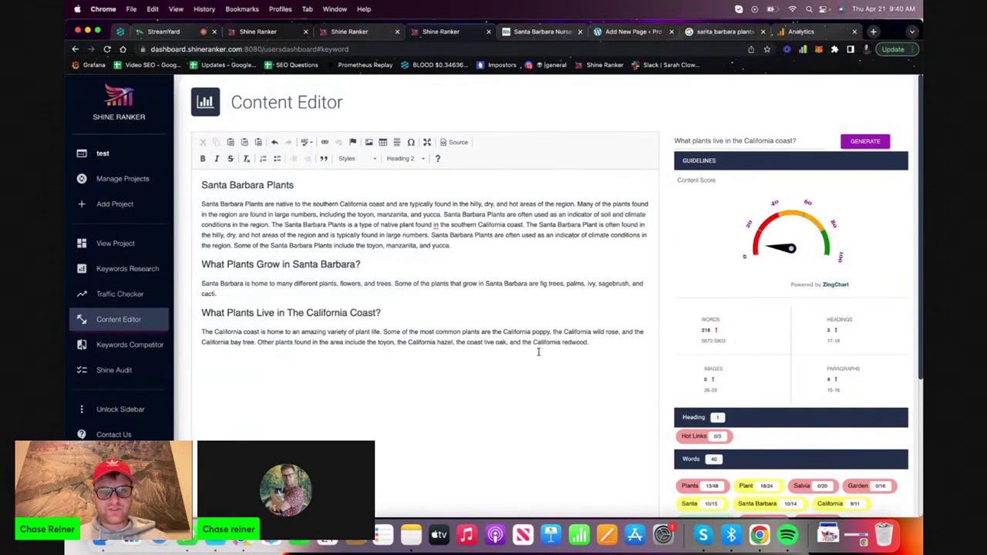
left_click(596, 353)
key("Return")
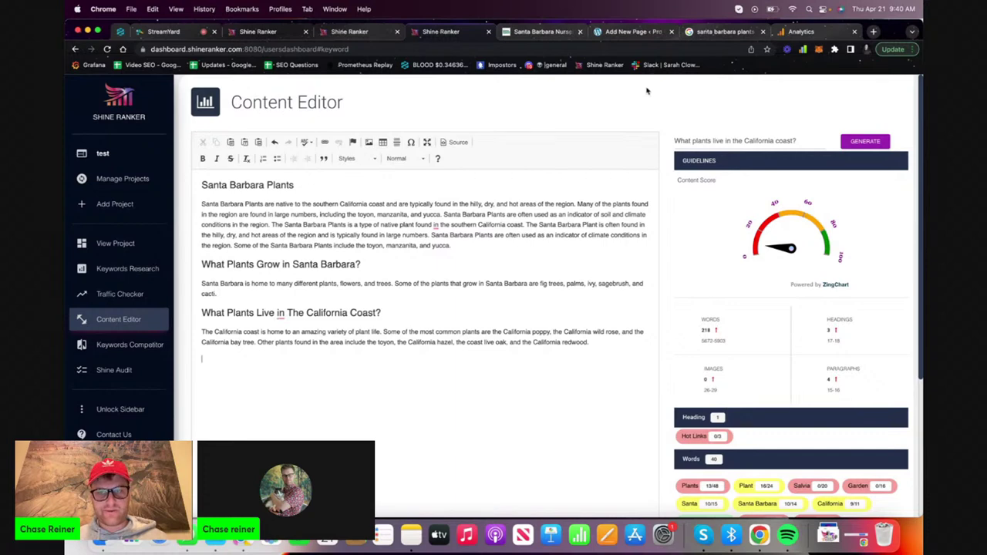
left_click(703, 32)
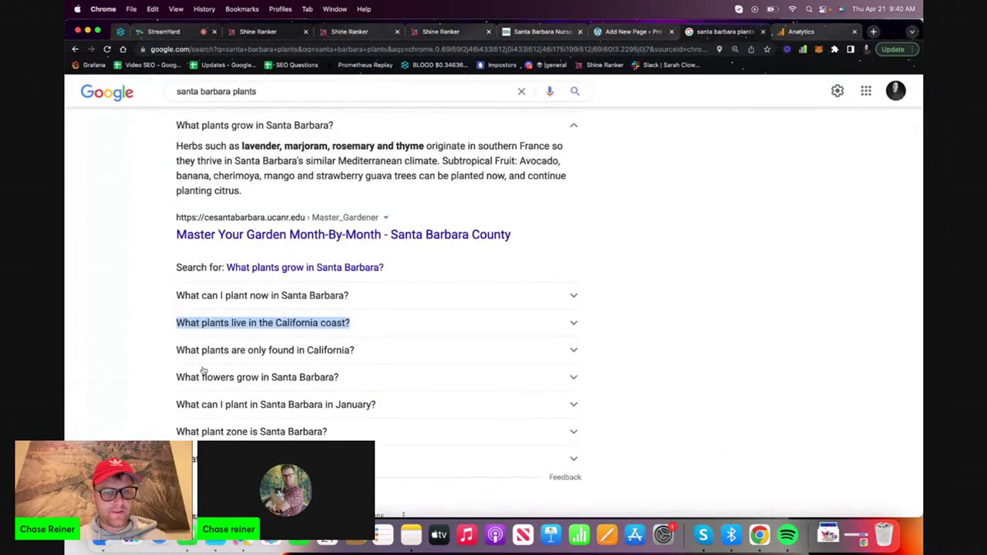
Format the line 'What fruit trees grow in Santa Barbara' in the Shine Ranker draft as Heading 2
left_click(231, 459)
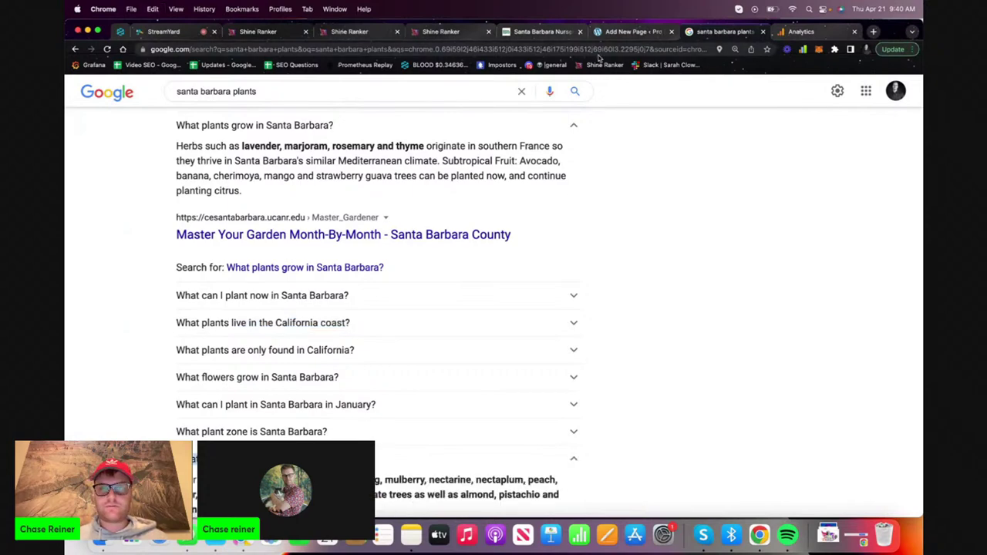
left_click(642, 31)
left_click(445, 32)
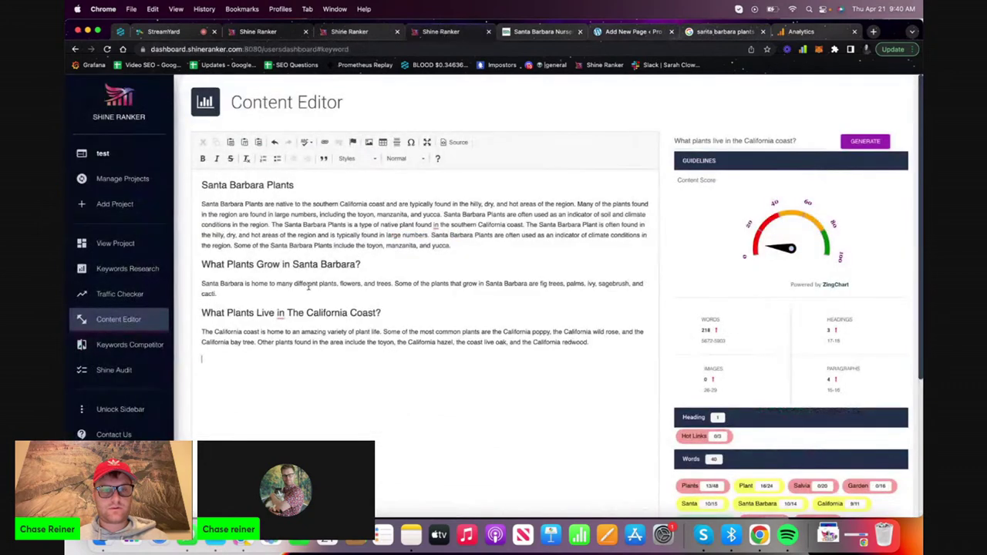
triple_click(281, 361)
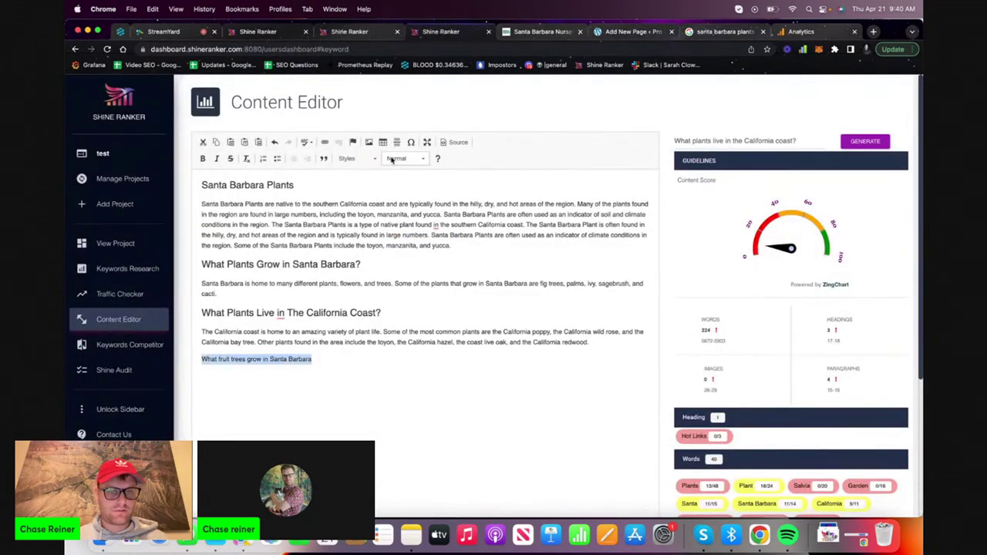
left_click(401, 158)
left_click(400, 216)
Capitalize the heading to 'What Fruit Trees Grow in Santa Barbara?' with a question mark
left_click(245, 369)
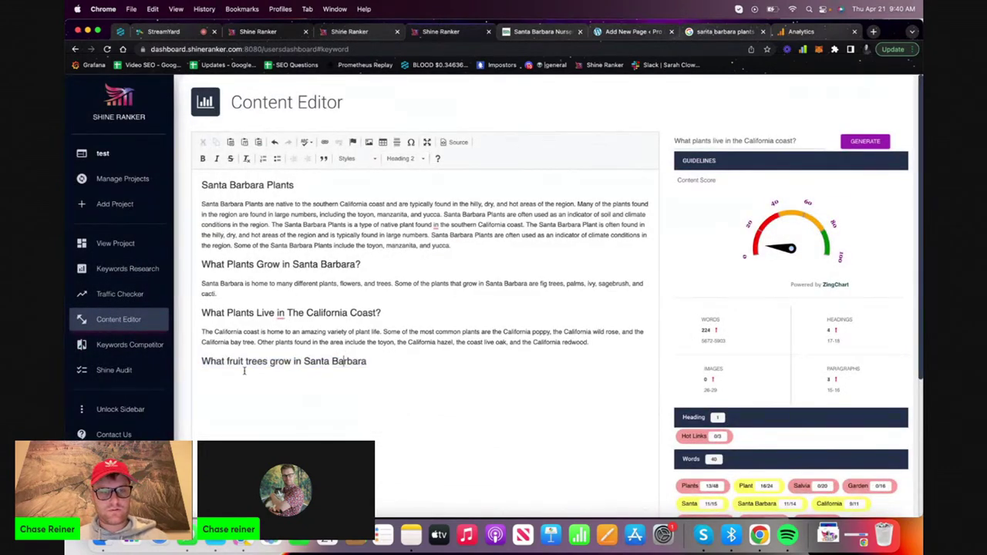
left_click(230, 360)
key("BackSpace")
type("F")
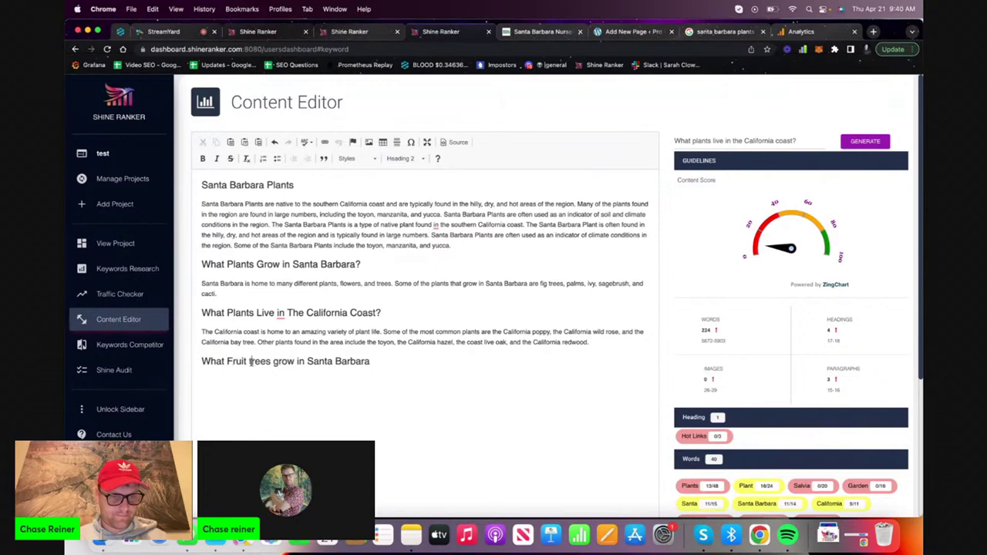
left_click(250, 361)
key("BackSpace")
type("T")
left_click(279, 361)
key("BackSpace")
type("G")
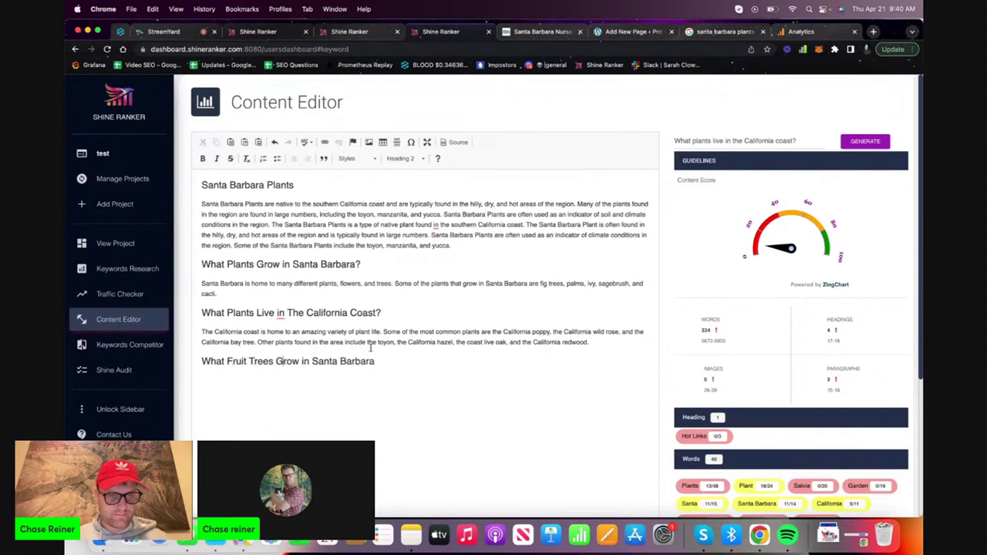
left_click(390, 367)
type("?")
Put the fruit trees heading in the keyword field and generate a paragraph for it
triple_click(391, 366)
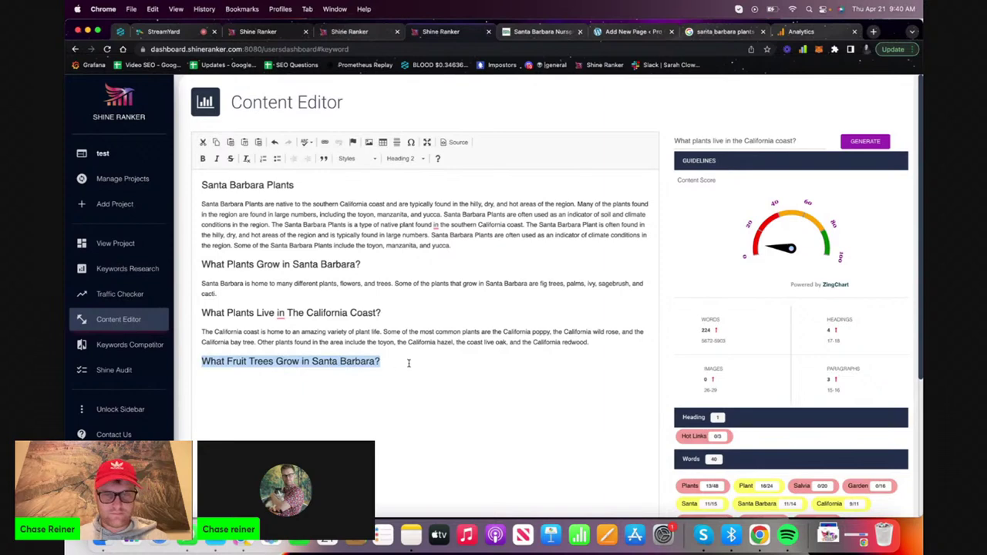
left_click(410, 362)
triple_click(414, 362)
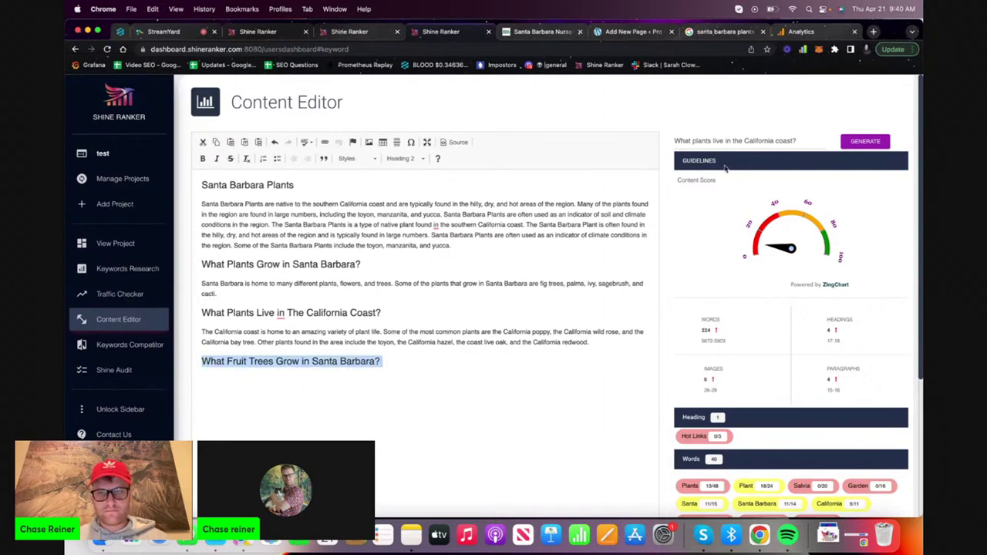
triple_click(736, 140)
key("super+v")
left_click(865, 141)
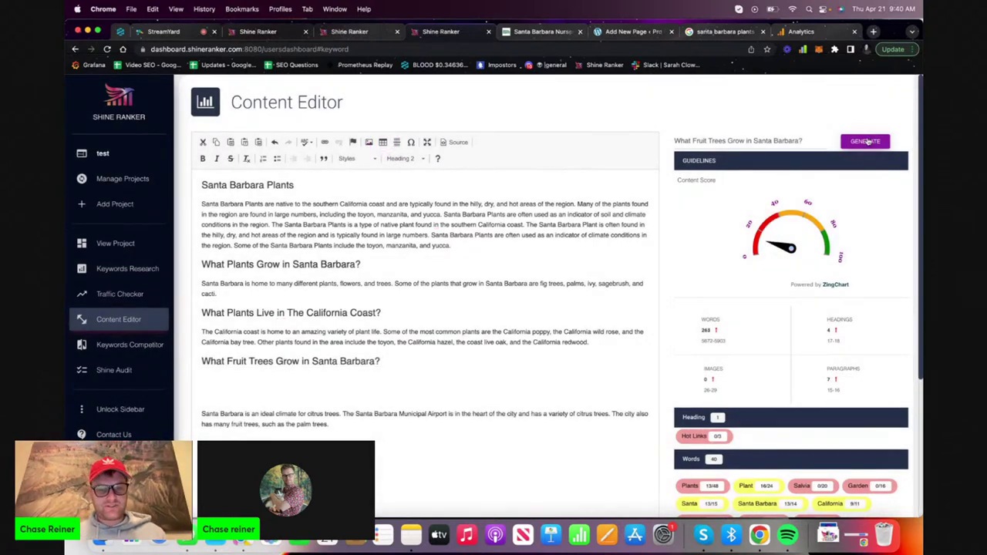
Tidy the generated paragraph by deleting blank lines above it and accepting the grammar fix
left_click(212, 422)
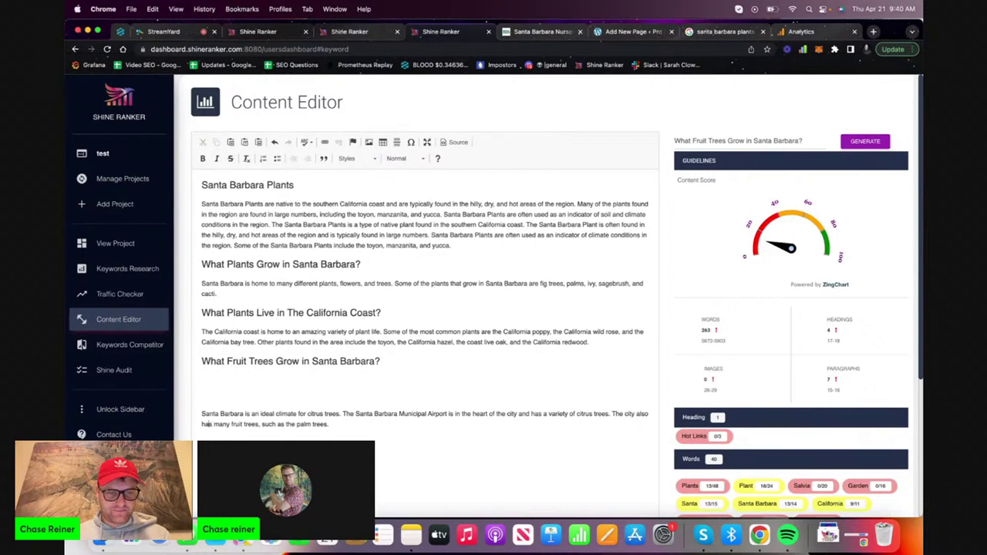
key("BackSpace")
key("BackSpace")
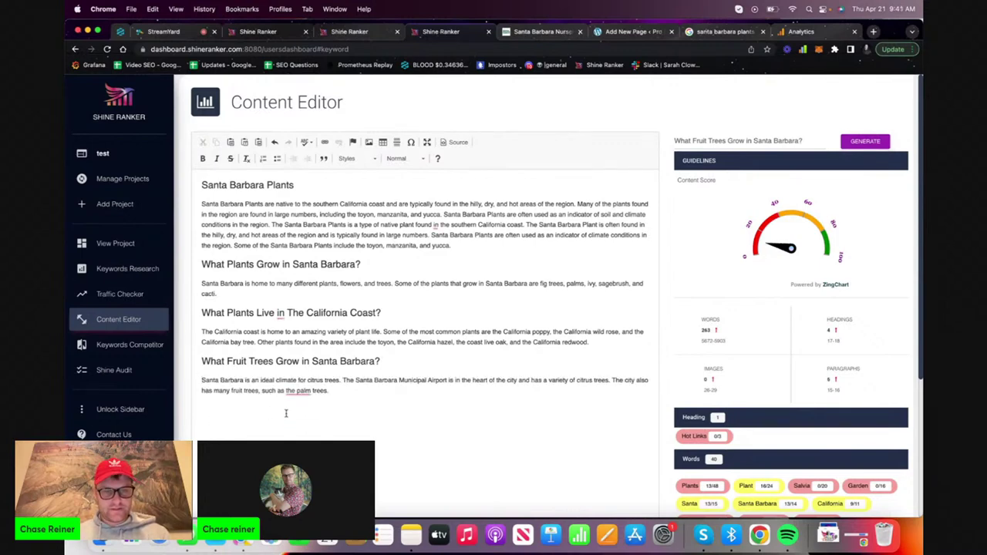
mouse_move(289, 394)
left_click(310, 416)
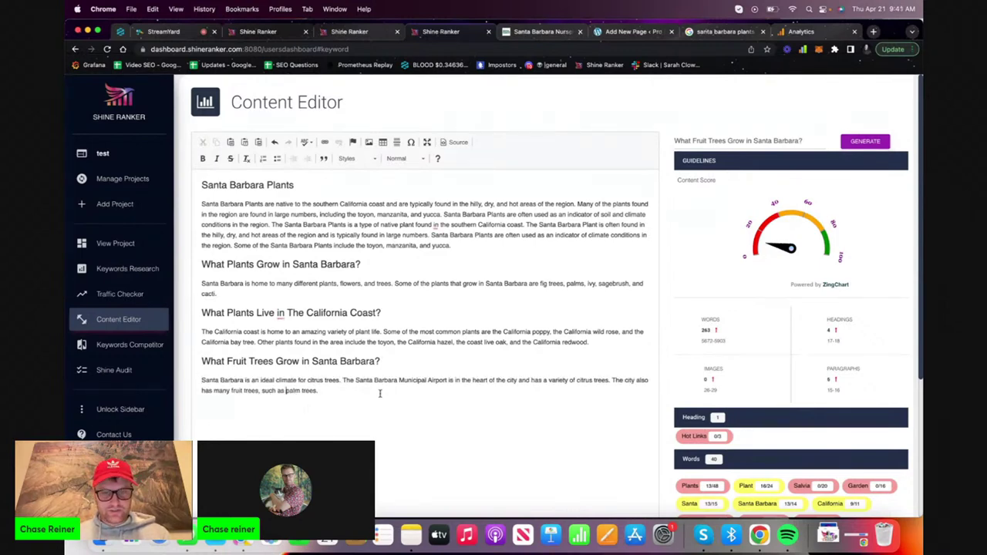
key("Return")
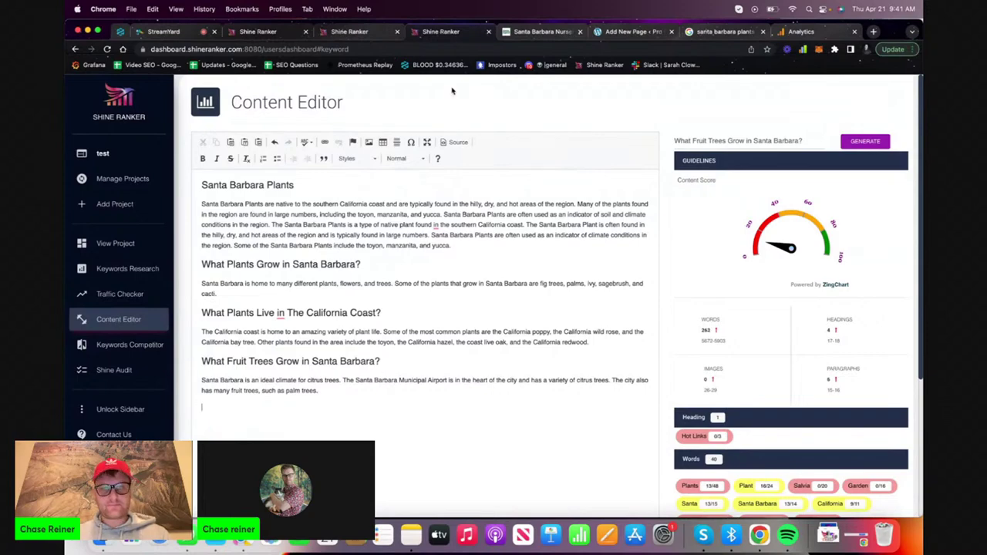
left_click(543, 31)
left_click(694, 32)
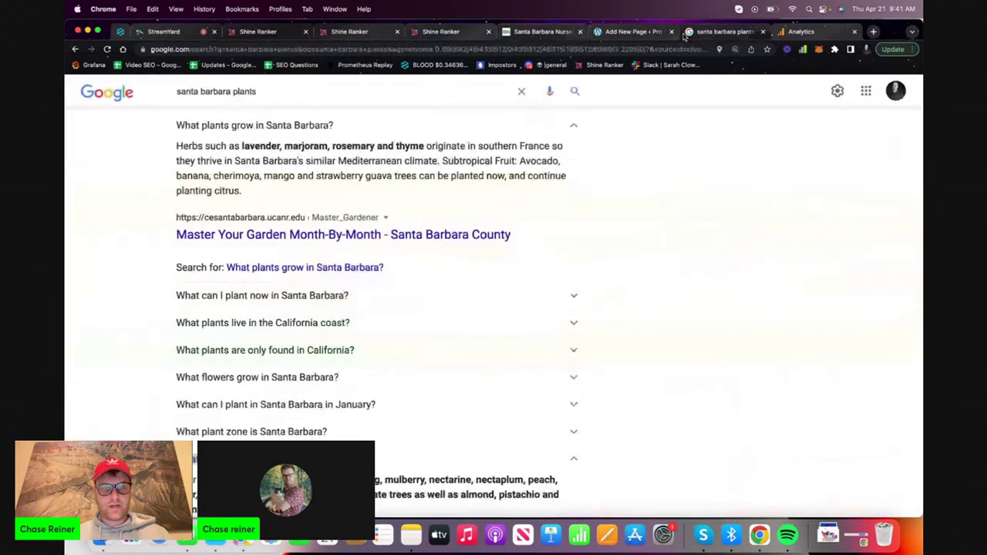
Expand the 'Can fruit tree grow in shade?' and 'Can you grow strawberries in shade?' answers
scroll(381, 379, "down", 5)
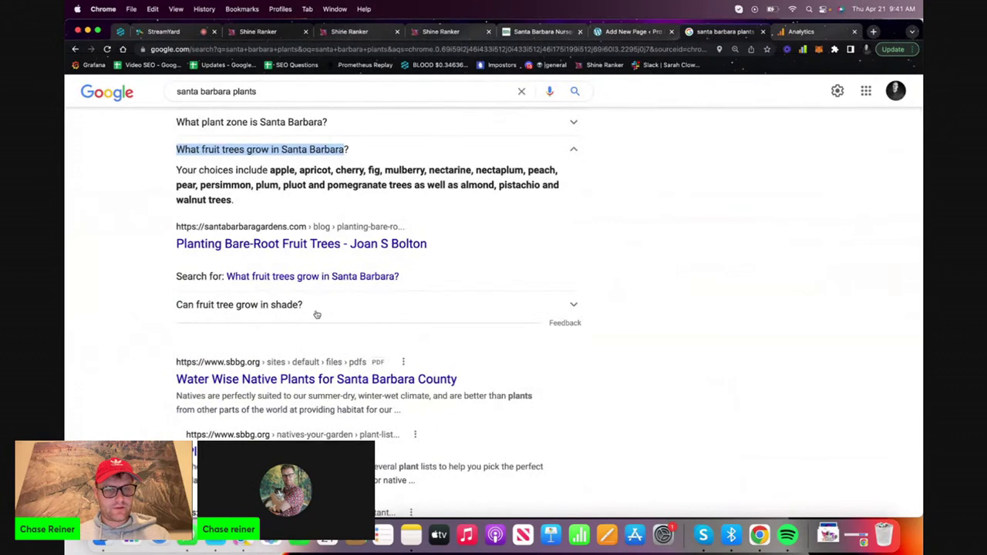
left_click(316, 308)
scroll(255, 308, "down", 3)
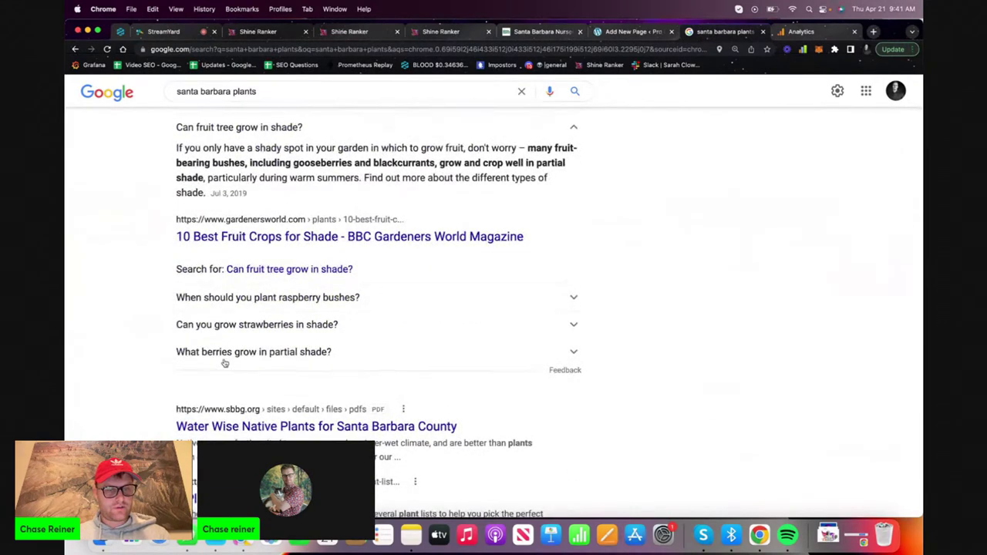
left_click(236, 327)
scroll(238, 312, "down", 5)
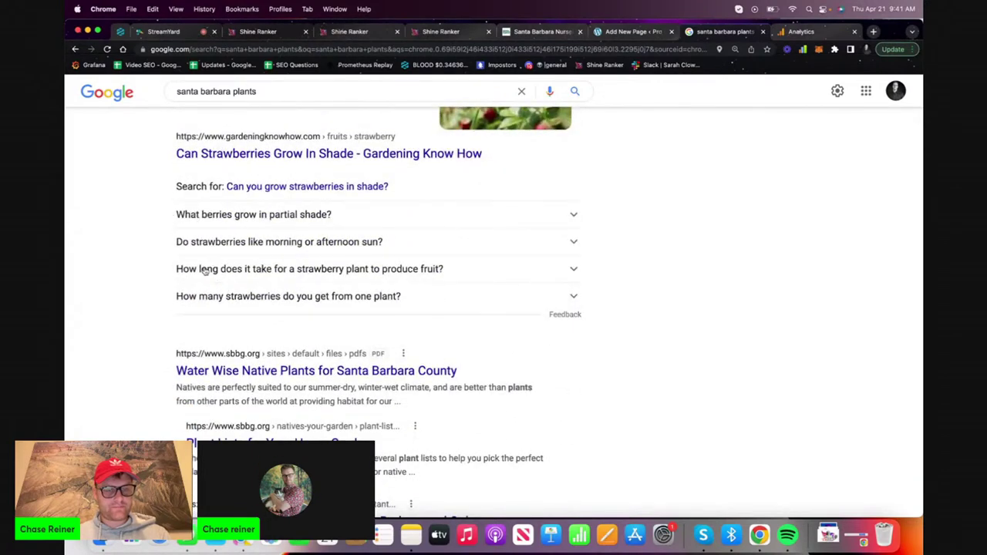
scroll(205, 270, "down", 2)
scroll(232, 232, "up", 15)
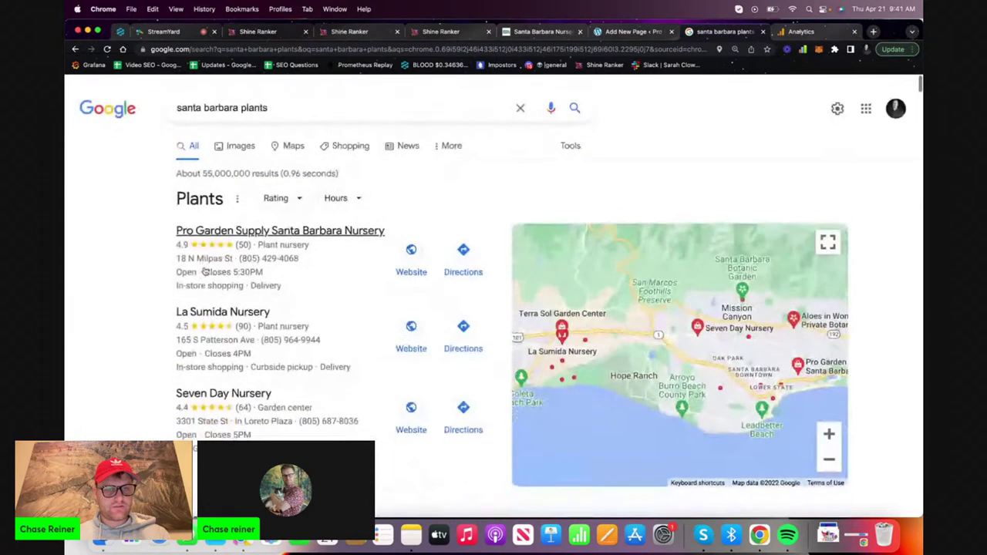
key("super+t")
key("super+w")
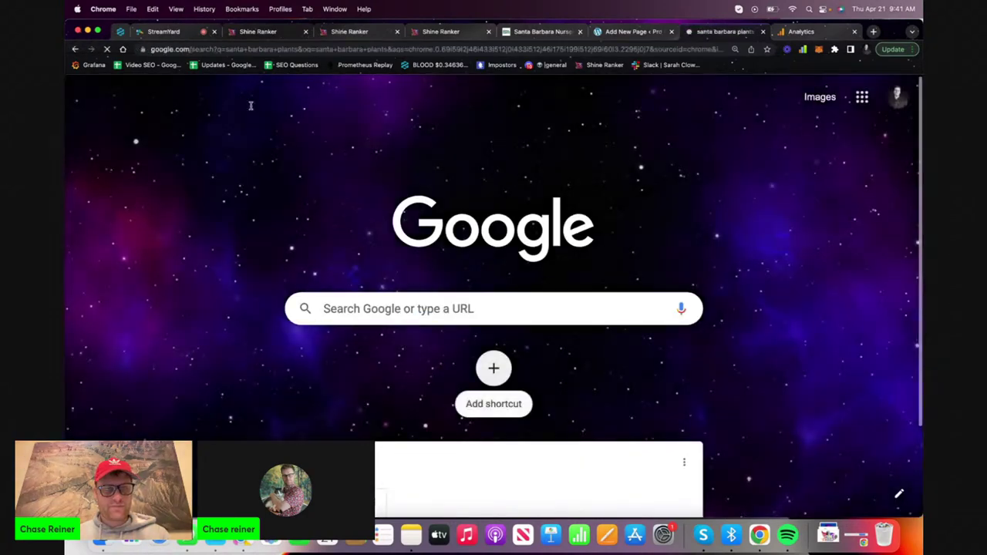
scroll(118, 367, "down", 1)
scroll(118, 367, "down", 5)
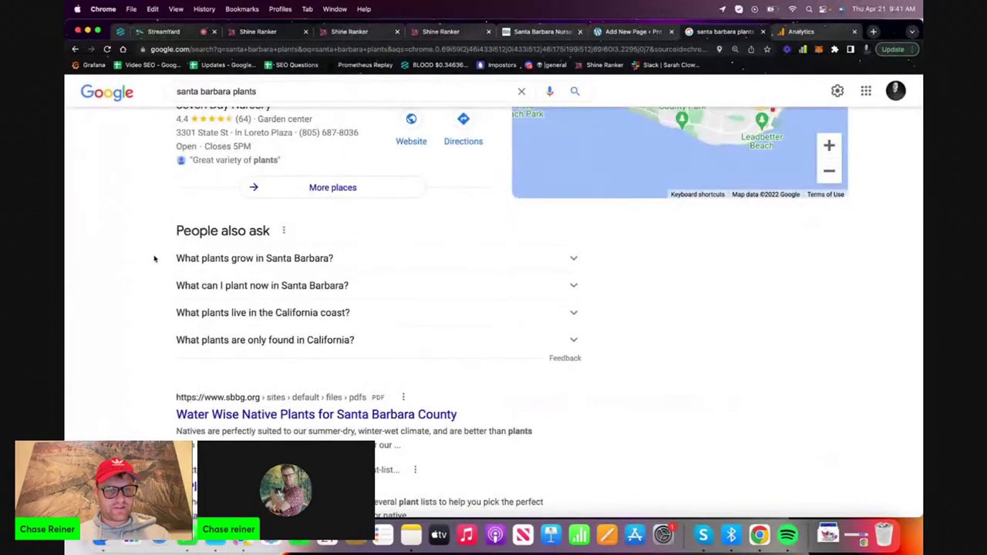
Search Google for the copied question 'What plants grow in Santa Barbara?'
left_click_drag(157, 258, 330, 260)
key("super+c")
key("slash")
key("super+v")
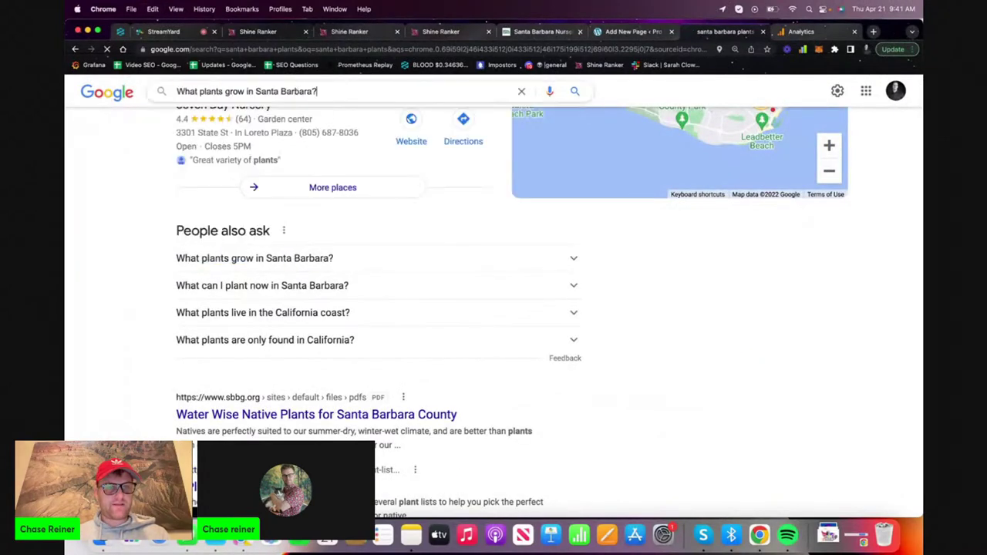
key("Return")
Browse the related questions and copy 'What grows well in Santa Barbara?'
scroll(153, 312, "down", 5)
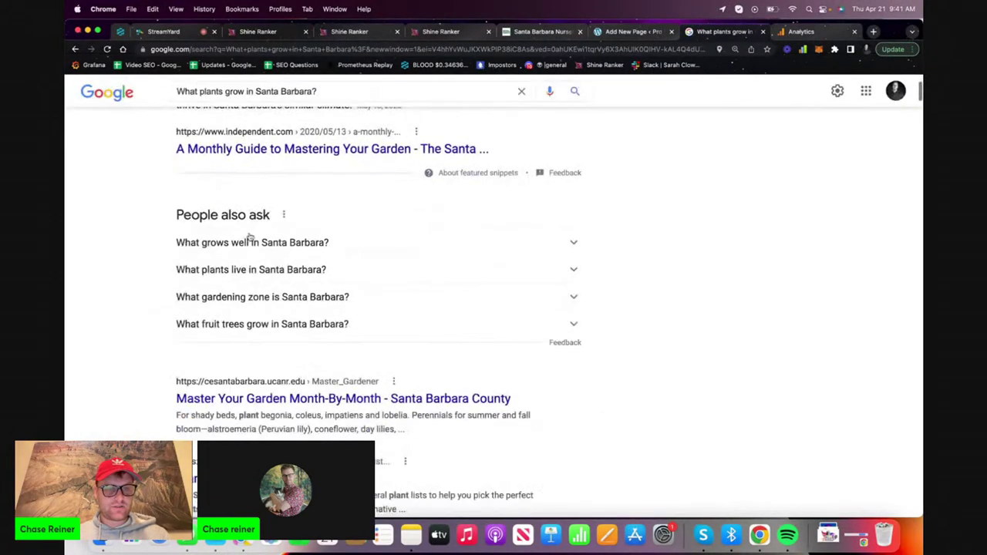
left_click(208, 298)
left_click(205, 300)
left_click(213, 279)
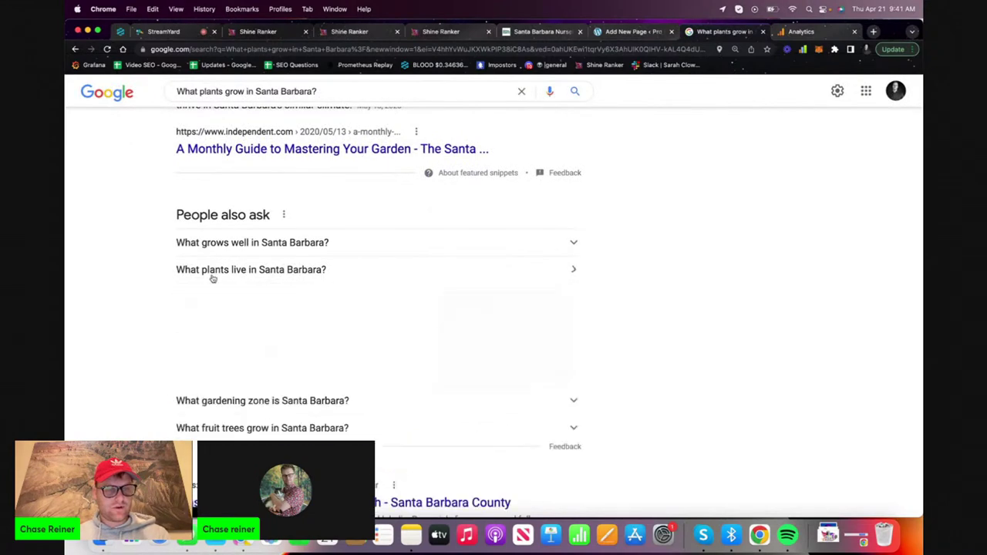
left_click_drag(254, 278, 327, 279)
left_click(256, 280)
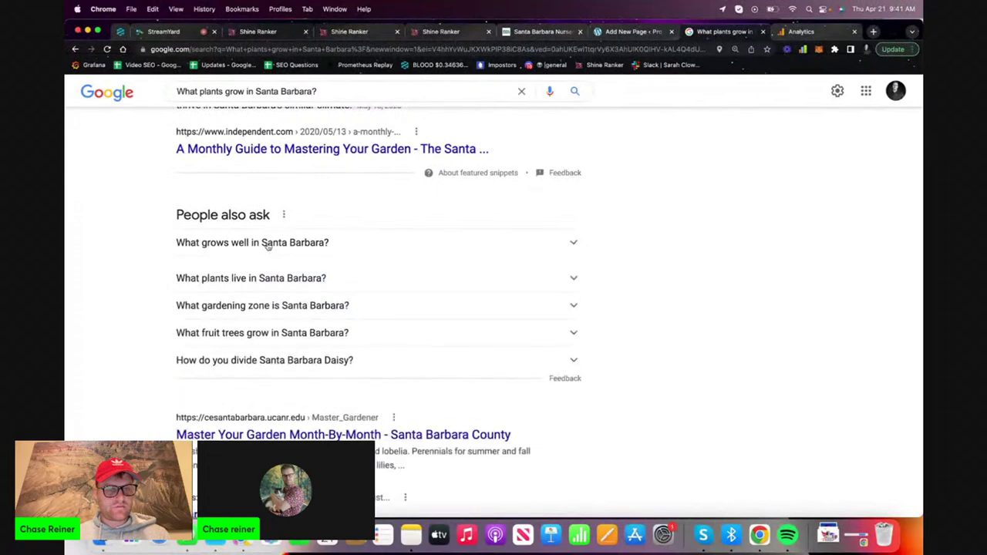
left_click(267, 244)
left_click_drag(163, 245, 335, 245)
key("super+c")
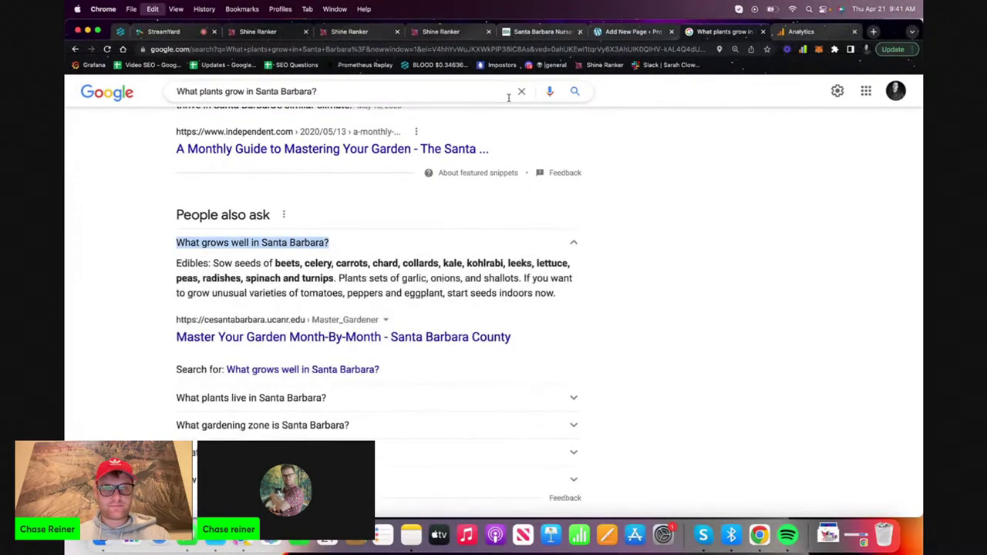
Paste 'What grows well in Santa Barbara?' at the end of the article as a Heading 2
left_click(534, 34)
left_click(444, 31)
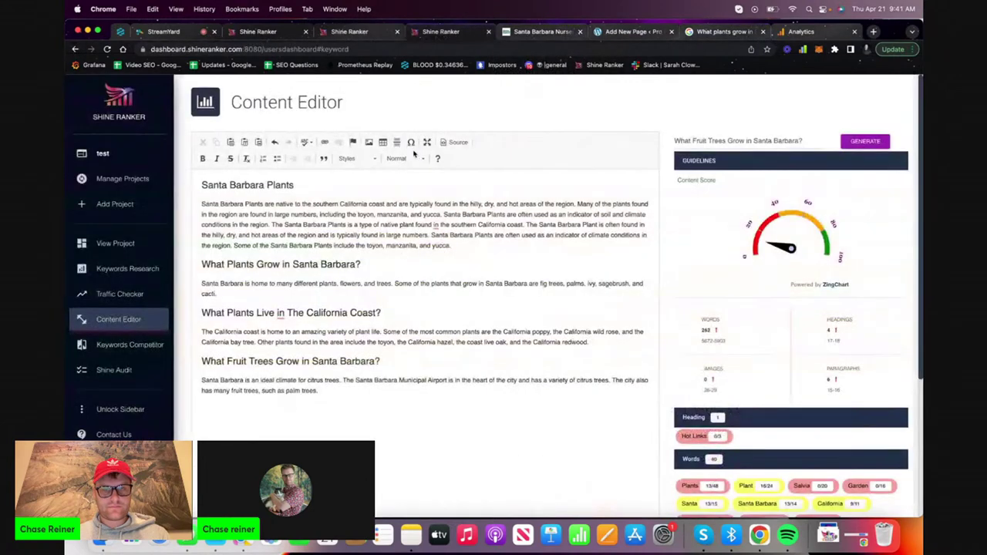
key("super+v")
triple_click(276, 408)
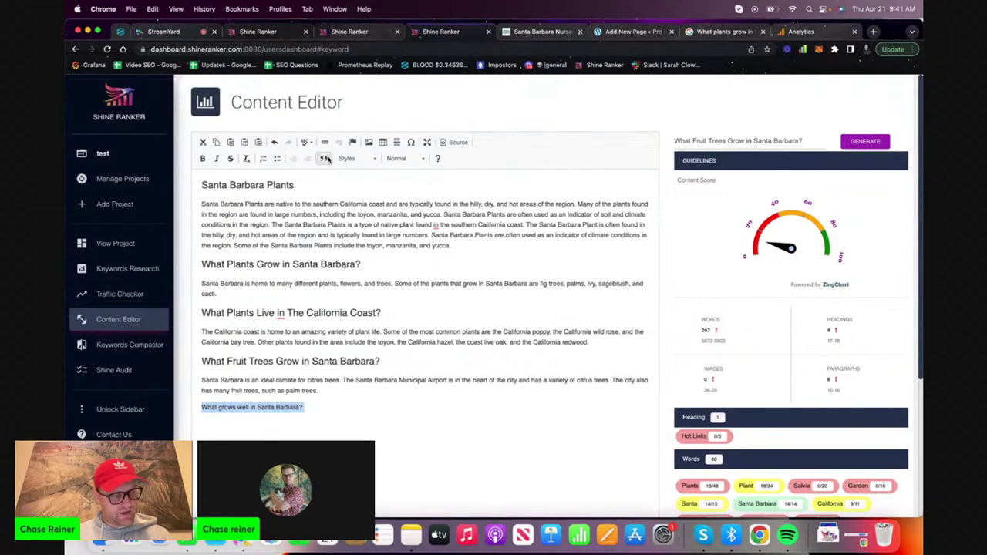
left_click(410, 159)
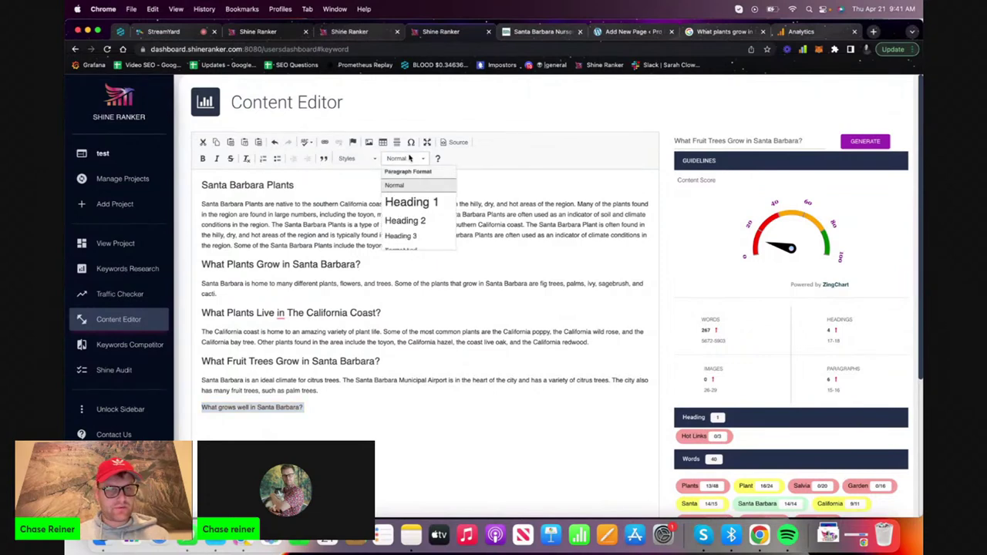
left_click(404, 221)
Capitalize the heading to 'What Grows Well in Santa Barbara?' and start a new line below it
left_click(242, 420)
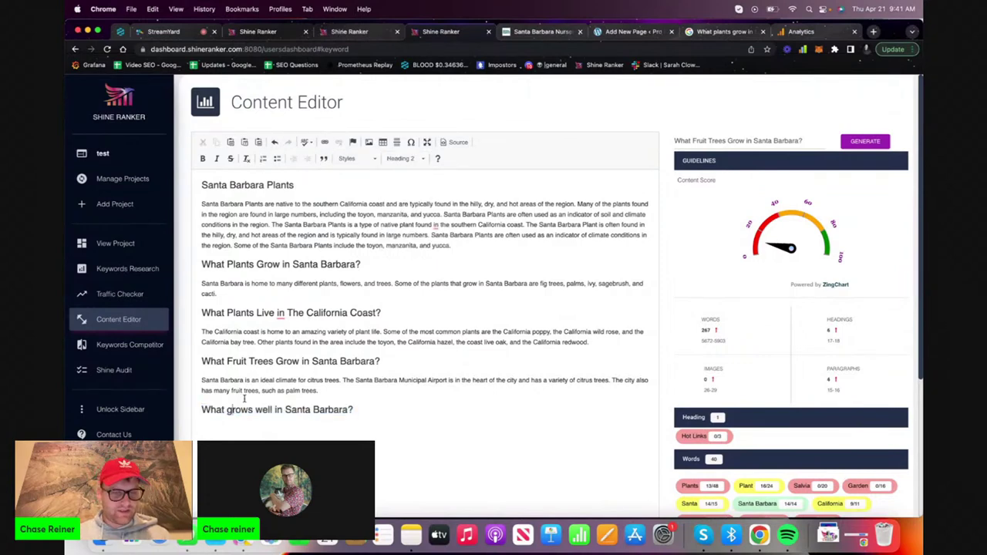
left_click(232, 410)
key("BackSpace")
type("GH")
key("BackSpace")
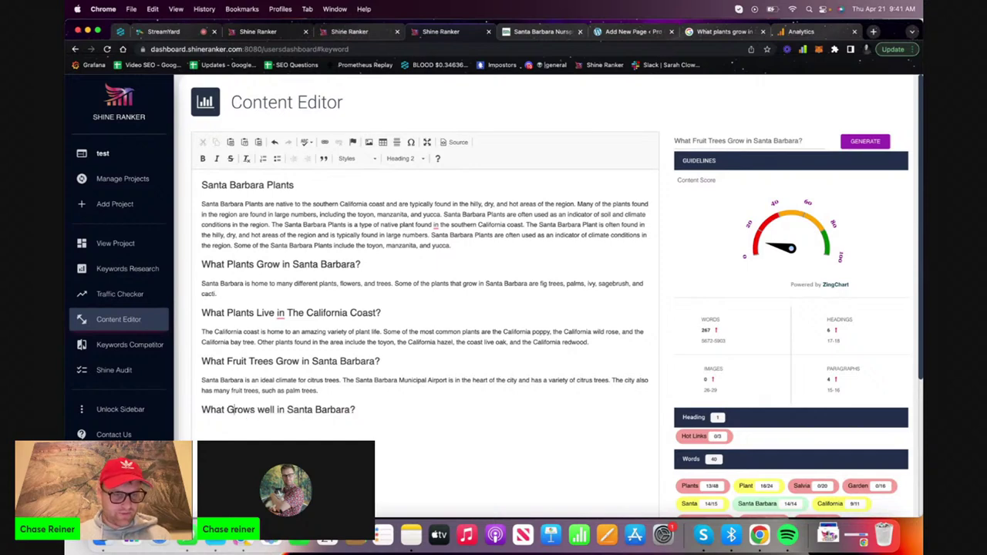
key("BackSpace")
type("W")
double_click(301, 409)
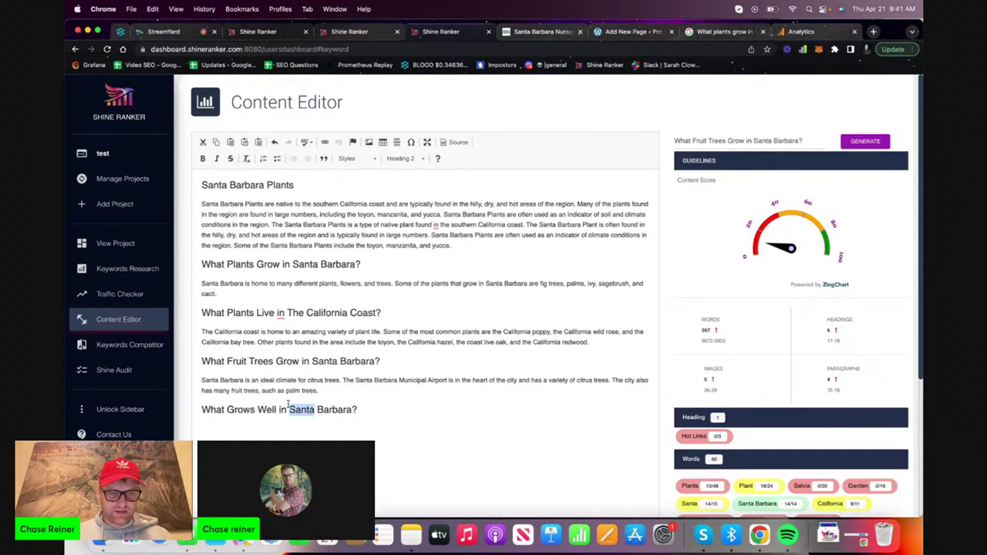
left_click(399, 410)
key("Return")
Generate a paragraph using 'What grows well in Santa Barbara?' as the prompt
left_click(743, 140)
key("super+a")
key("super+v")
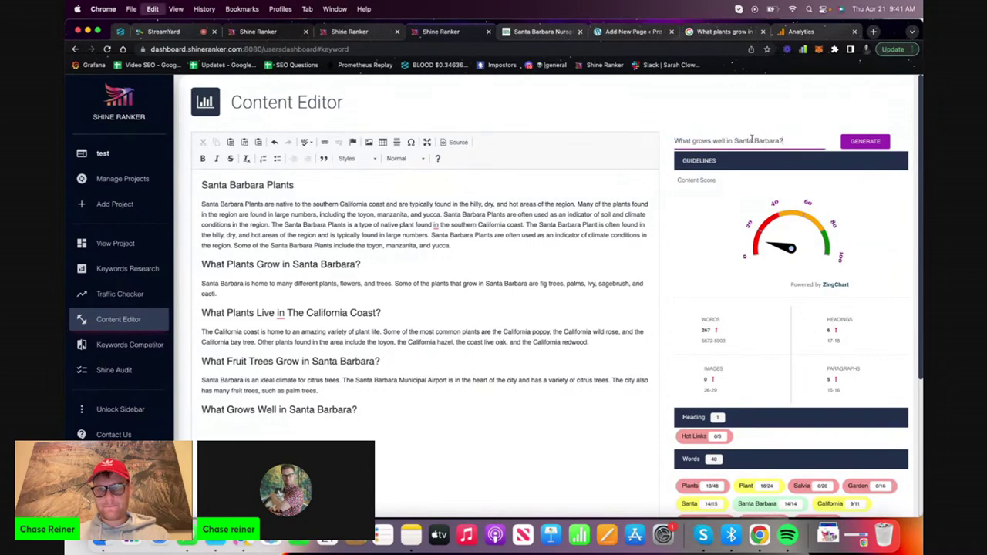
left_click(864, 142)
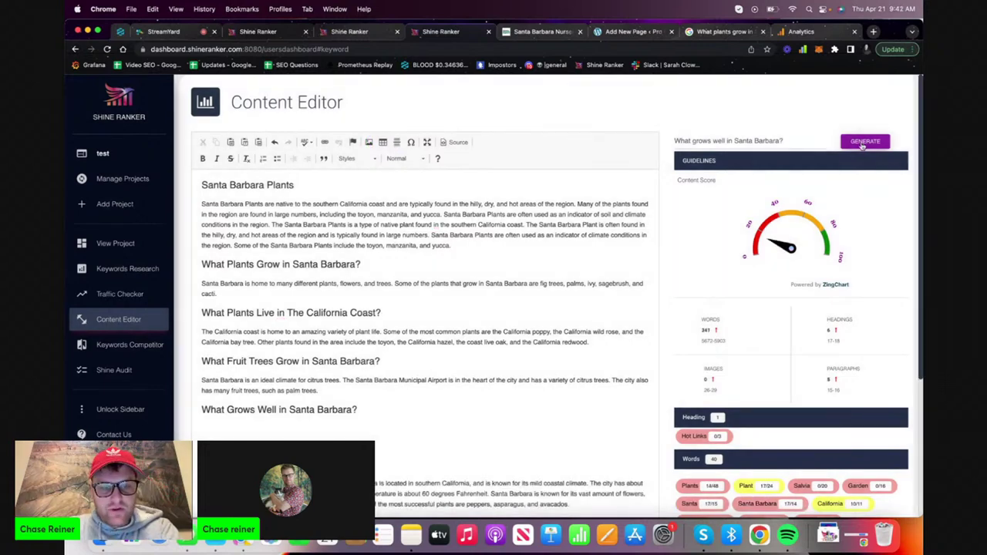
Delete the blank lines above the generated paragraph
left_click(468, 435)
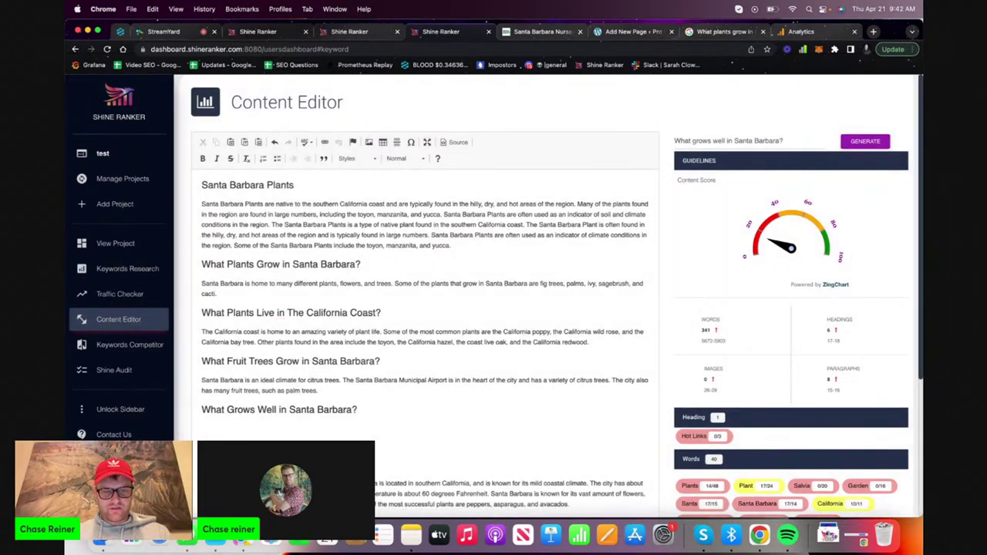
key("Delete")
key("Delete")
key("Delete")
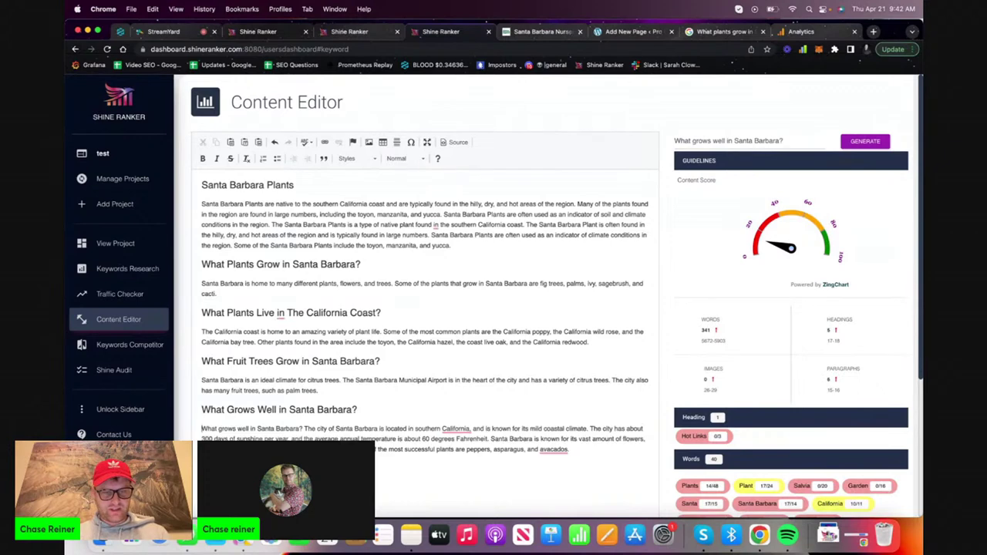
scroll(381, 436, "down", 1)
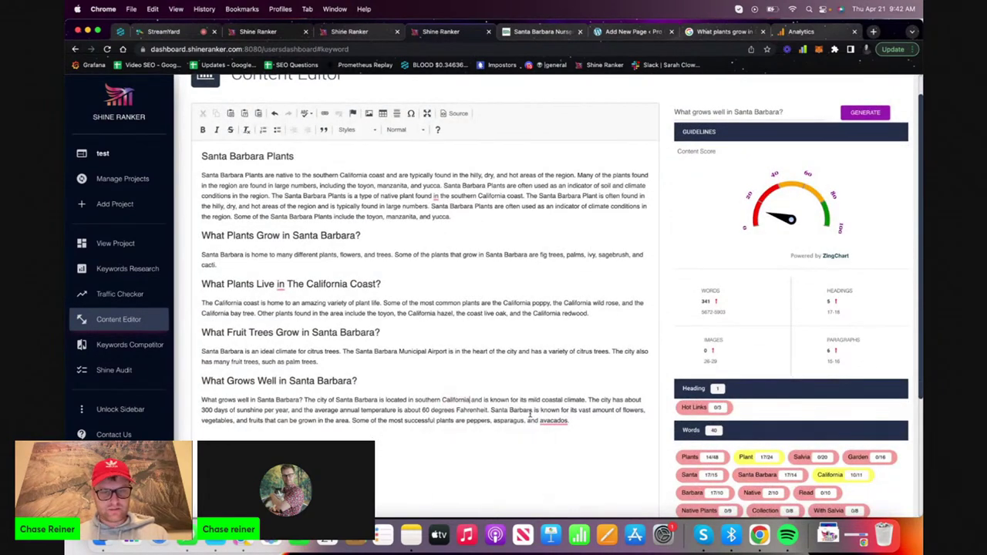
mouse_move(544, 418)
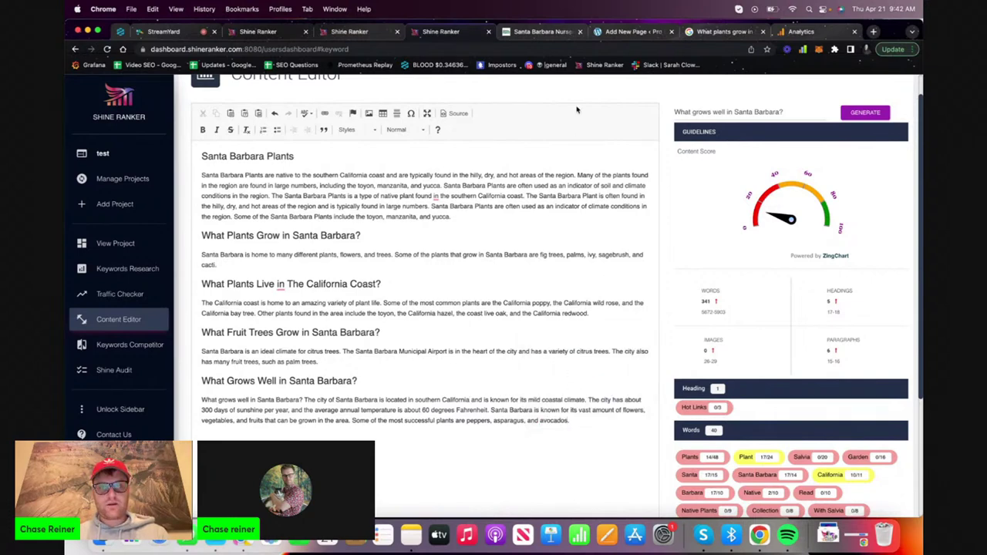
left_click(709, 31)
Search Google for the copied question 'What grows well in Santa Barbara?'
scroll(440, 242, "down", 5)
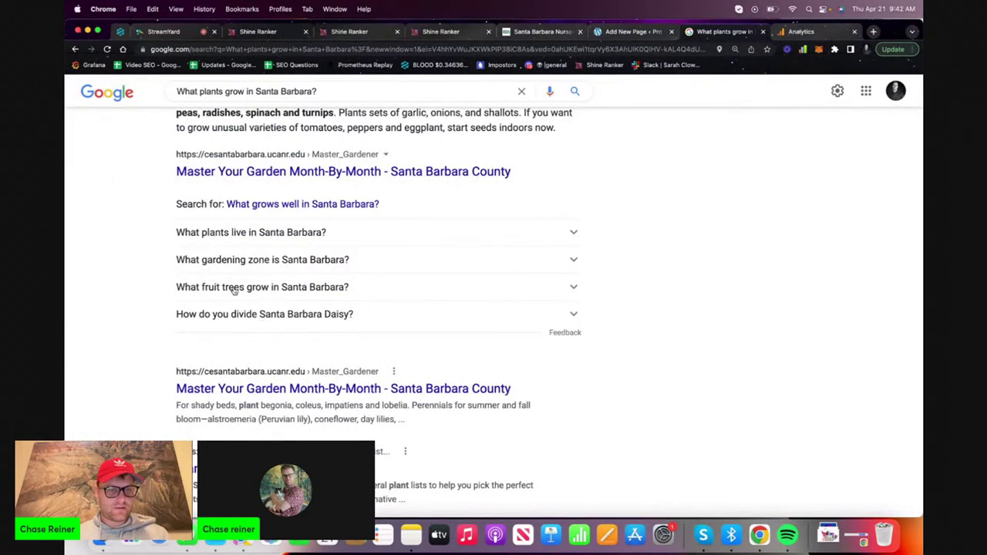
scroll(231, 297, "up", 5)
left_click_drag(176, 239, 345, 240)
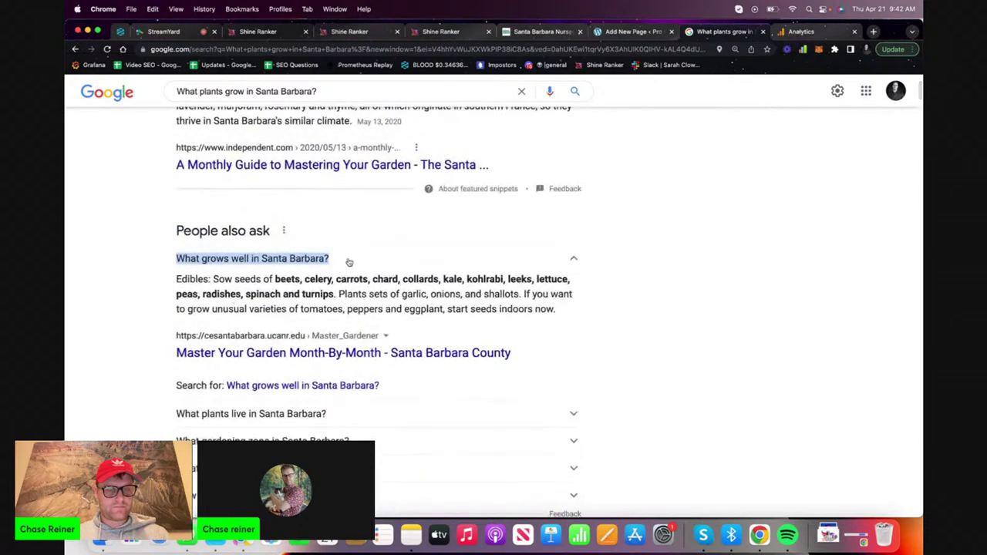
key("super+c")
left_click(333, 91)
key("super+a")
key("super+v")
key("Return")
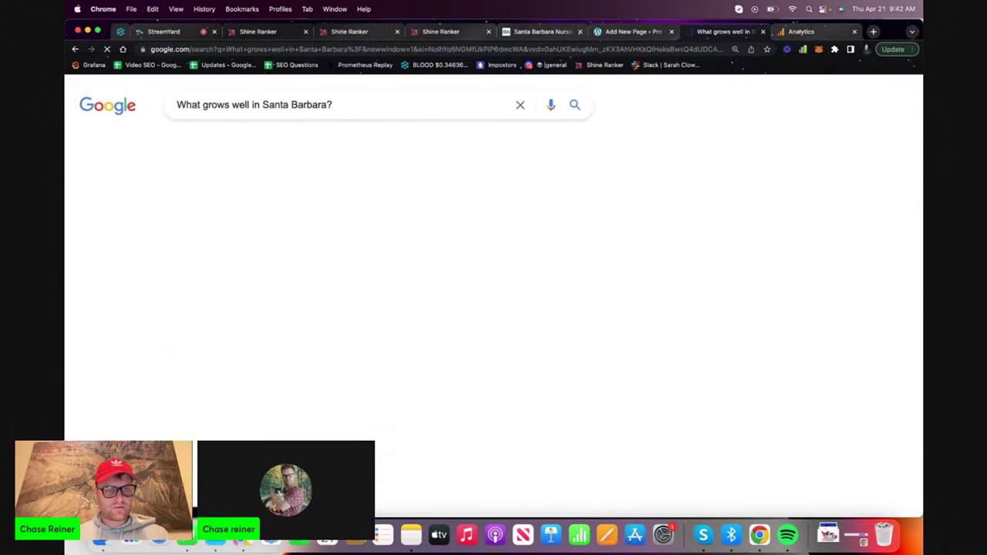
Expand 'What fruit trees grow well in Santa Barbara?' and 'Can fruit tree grow in shade?' answers
scroll(286, 208, "down", 10)
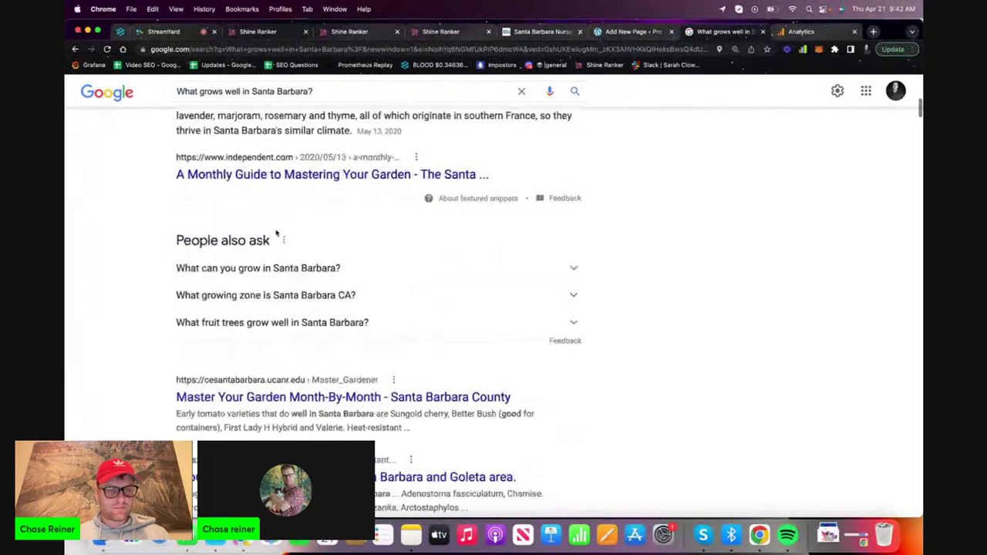
left_click(264, 323)
scroll(267, 301, "down", 3)
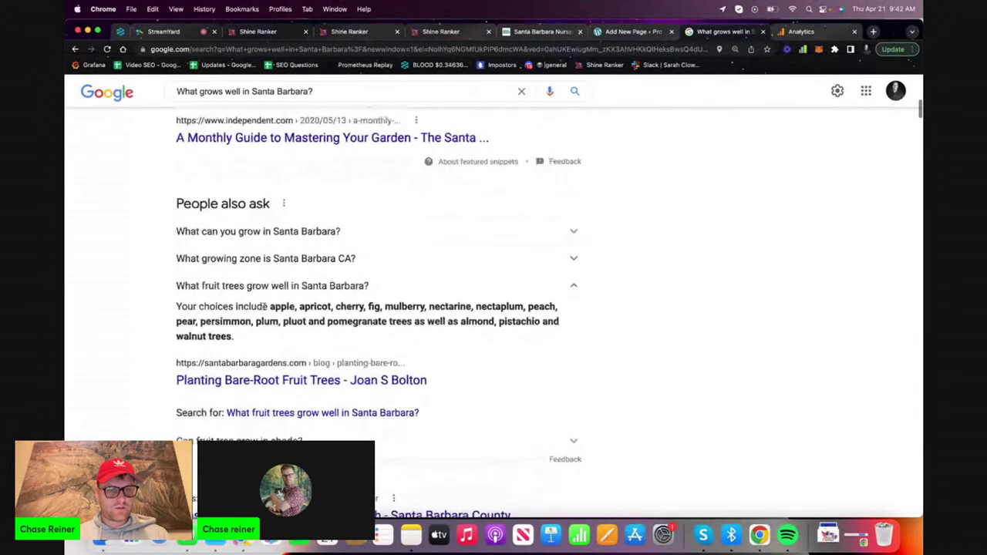
scroll(269, 276, "down", 4)
left_click(261, 222)
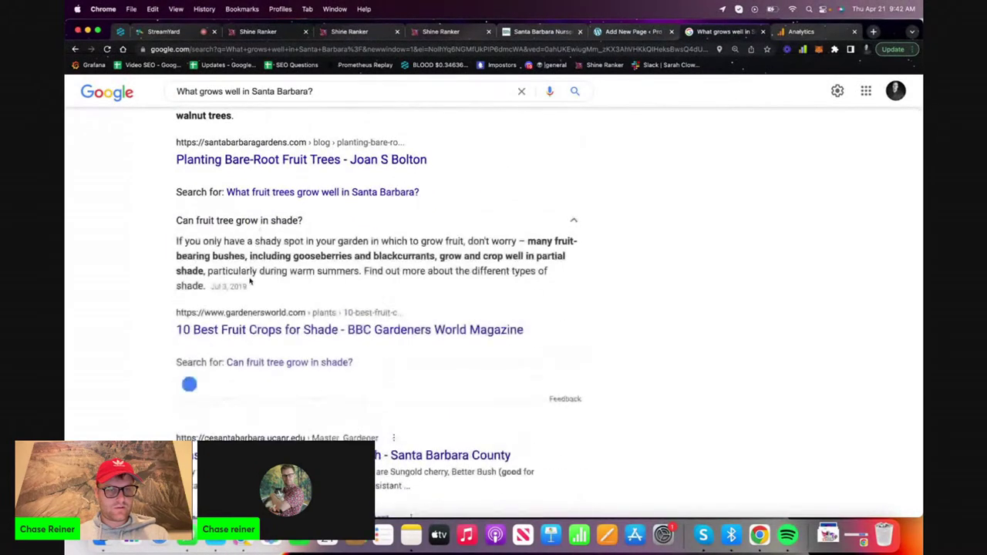
scroll(229, 374, "up", 15)
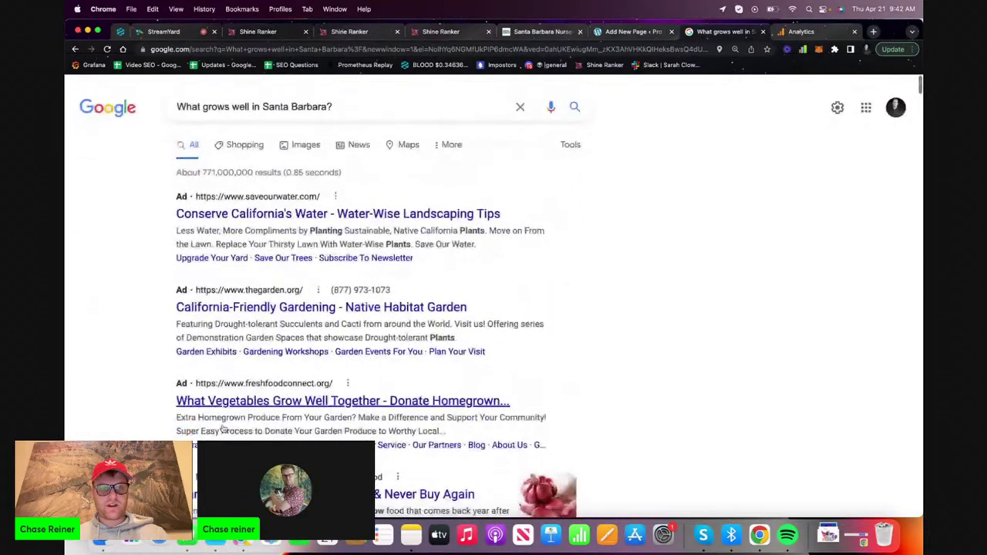
left_click(538, 31)
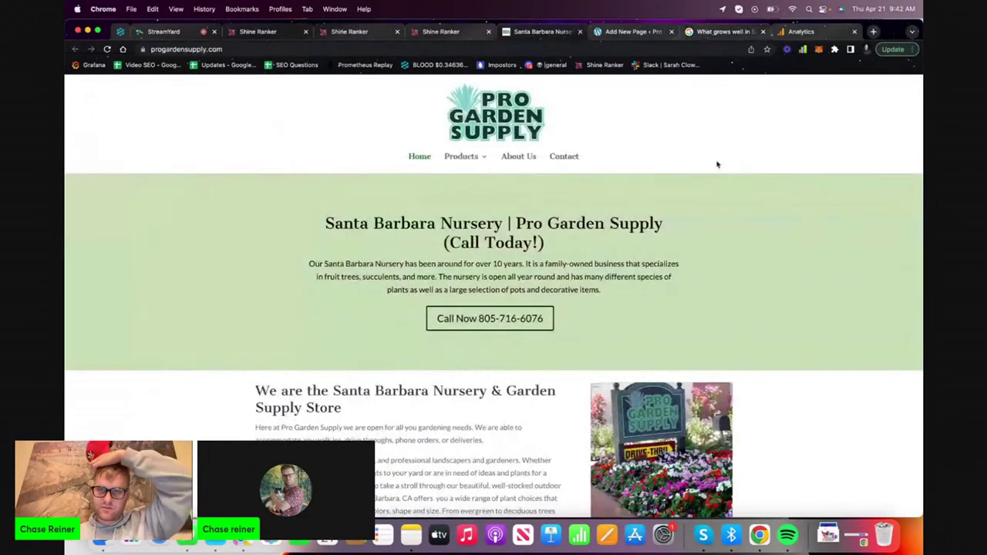
left_click(456, 32)
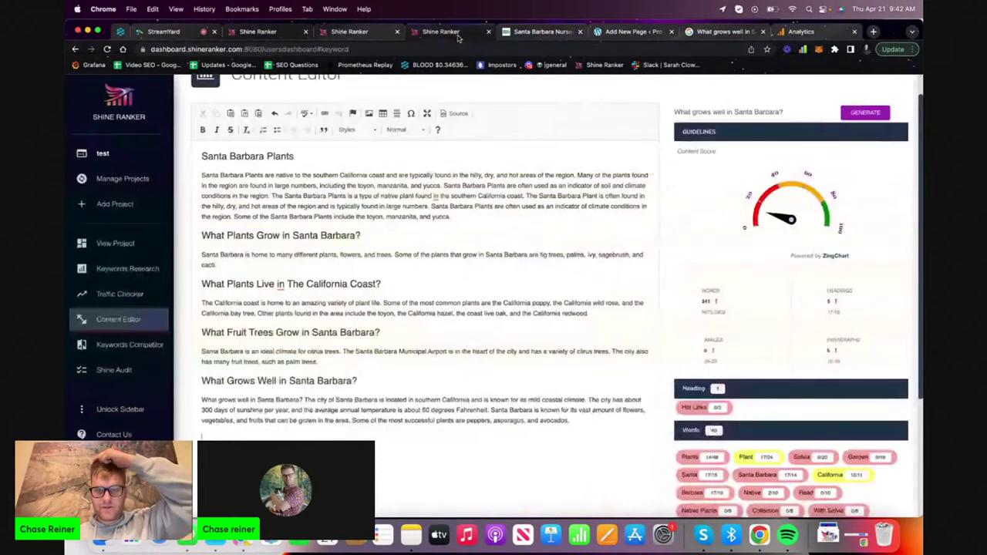
left_click(706, 31)
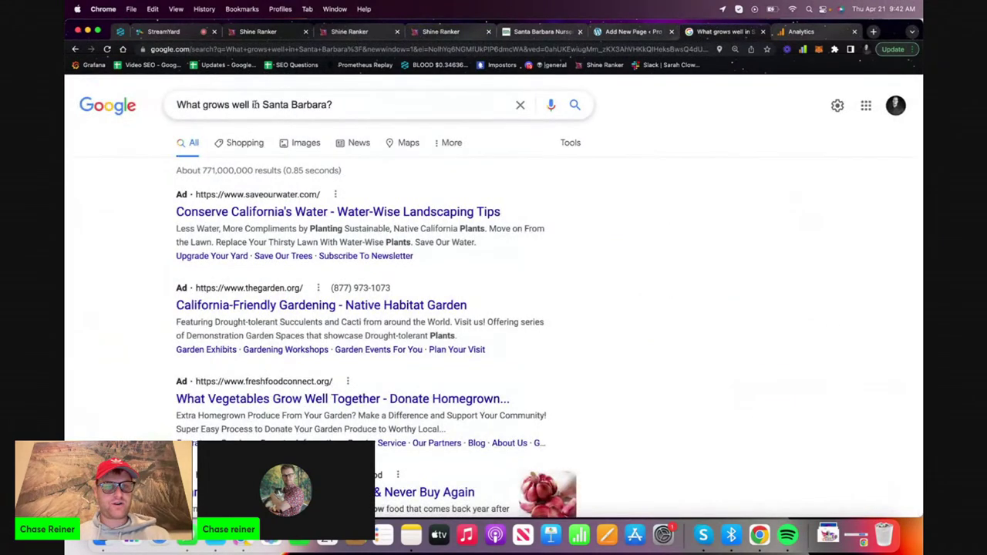
left_click(263, 105)
triple_click(278, 107)
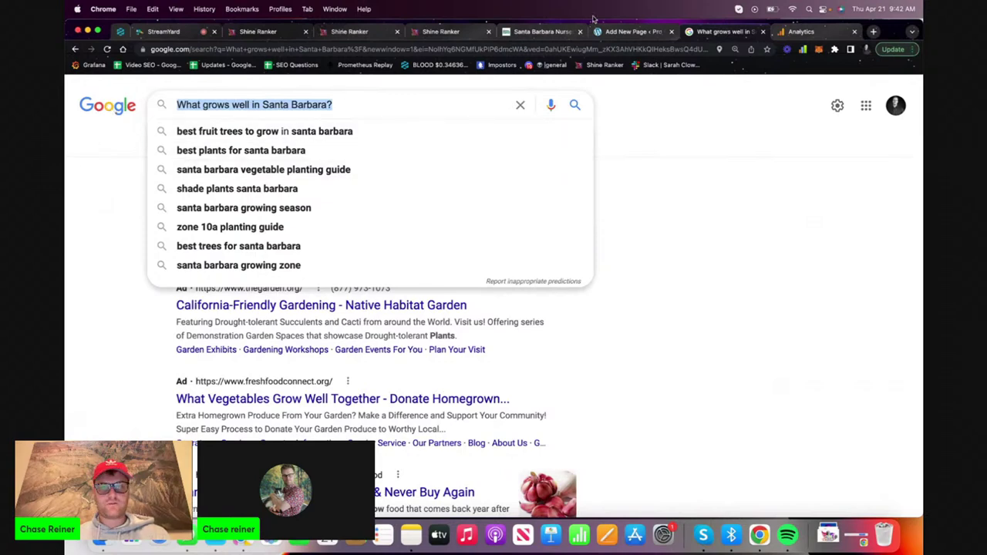
Check the nursery page and tracked keywords, then search Google for 'Plants'
left_click(550, 35)
left_click(324, 31)
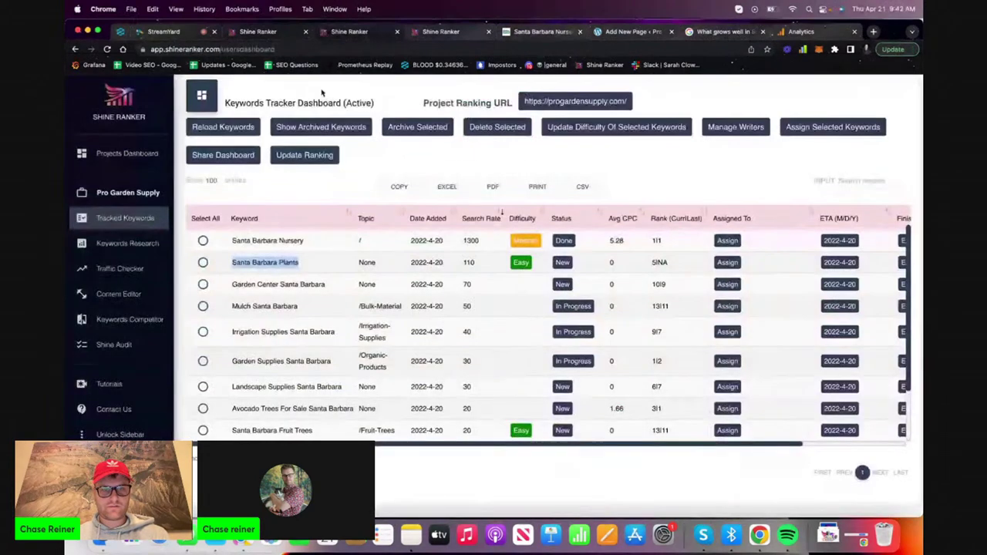
left_click(737, 31)
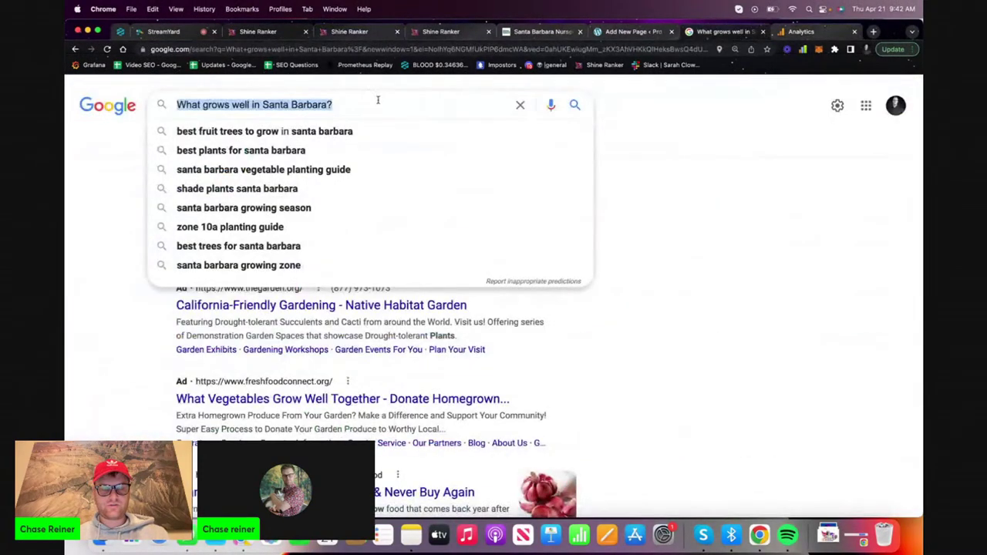
key("Up")
key("Return")
type("San")
key("super+a")
type("Santa Barab")
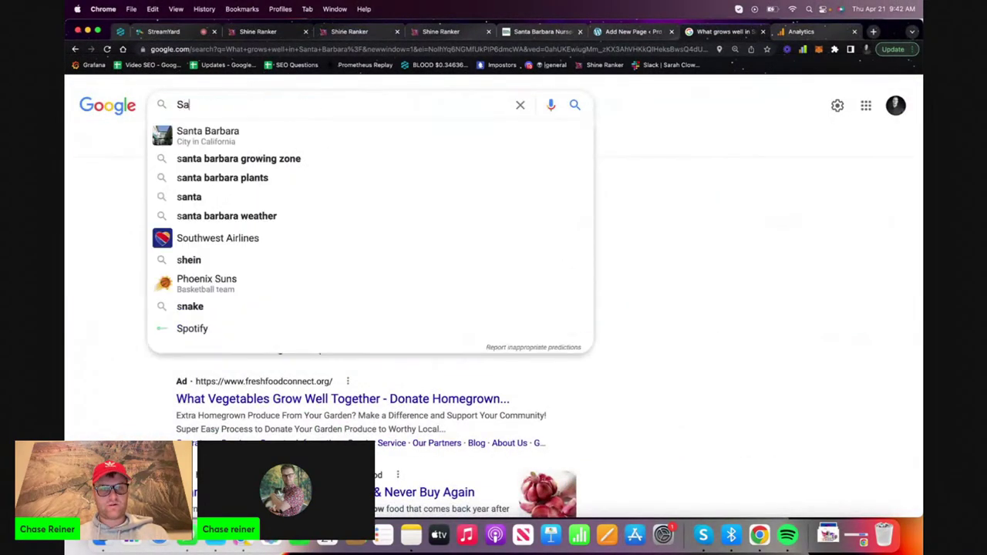
key("super+a")
type("Plants")
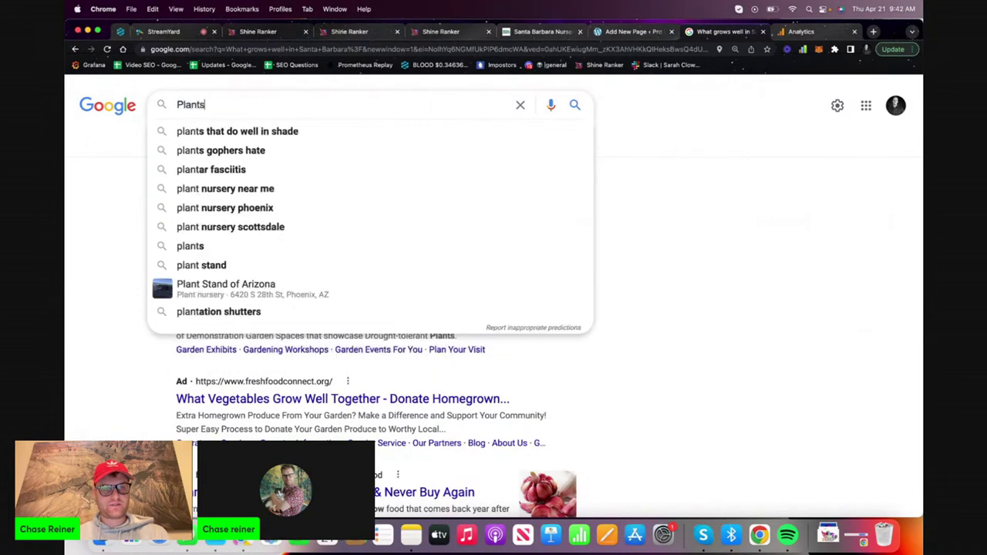
key("Return")
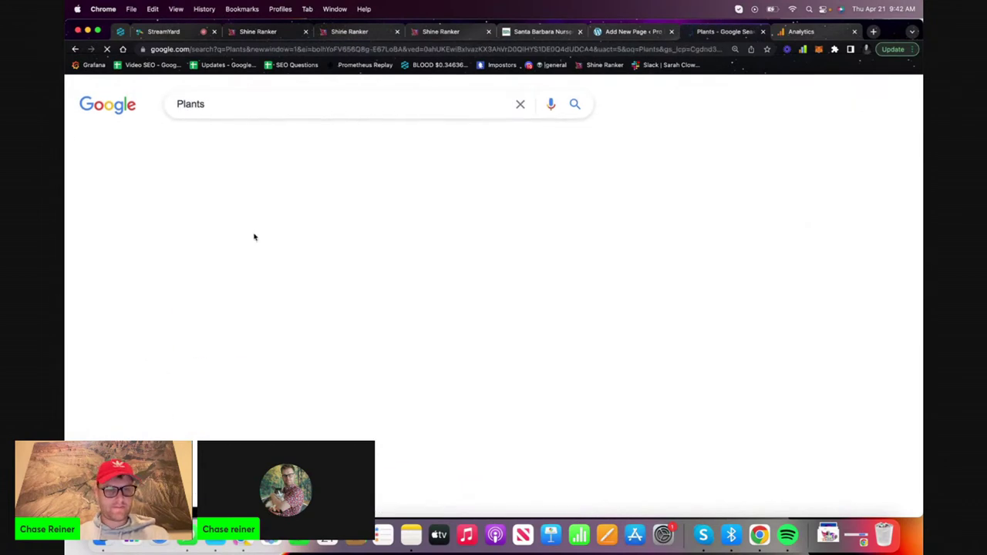
Paste the question 'What are the popular plants?' at the end of the Shine Ranker article
scroll(228, 309, "down", 10)
scroll(234, 308, "down", 6)
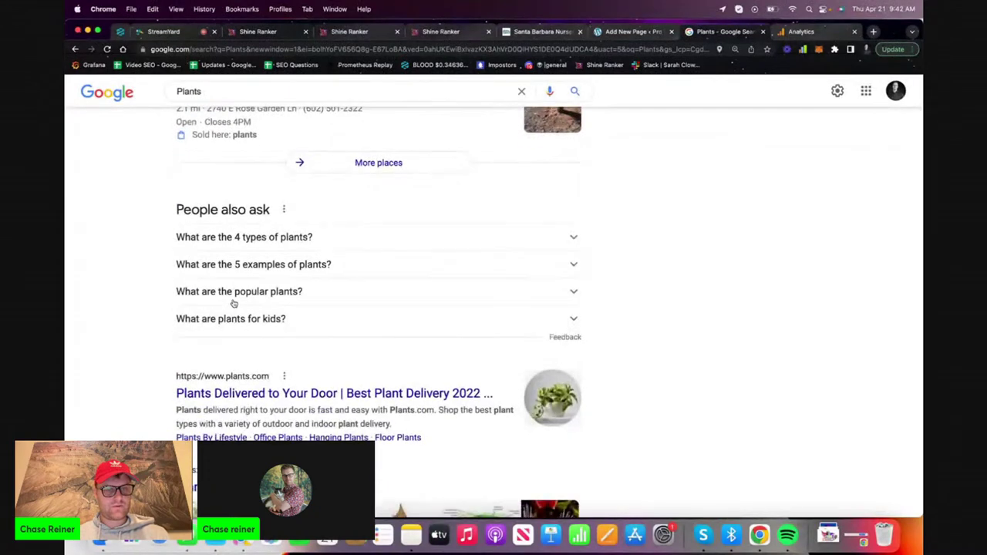
left_click(233, 300)
left_click_drag(300, 293, 148, 291)
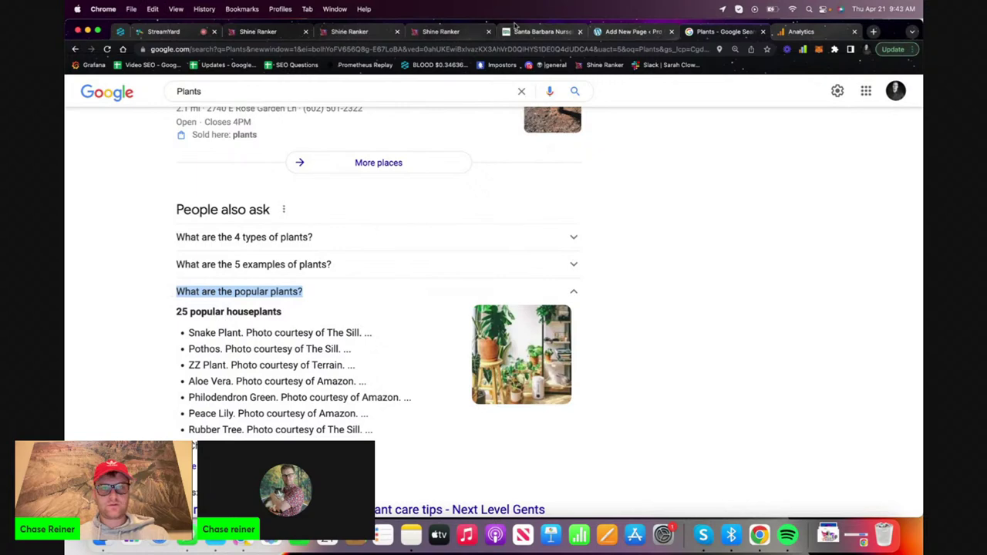
left_click(451, 32)
key("super+v")
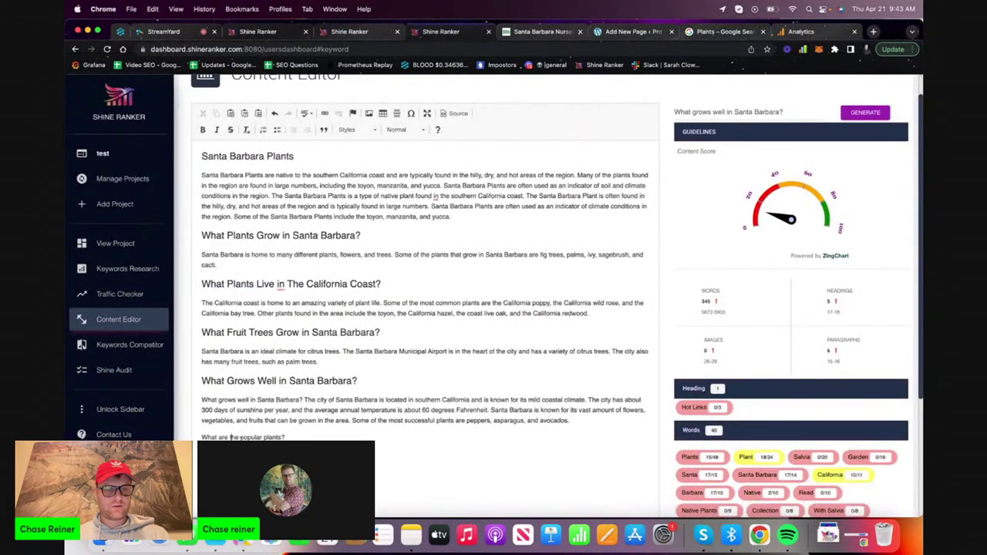
Fix the line to read 'What Are The Most Popular Plants?' and format it as Heading 2
left_click(240, 437)
type("Most ")
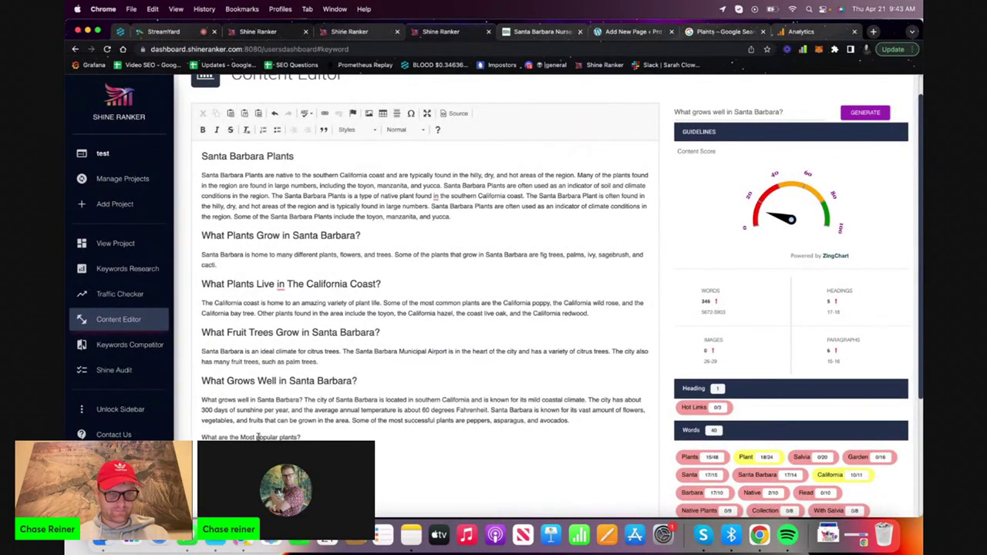
type("P")
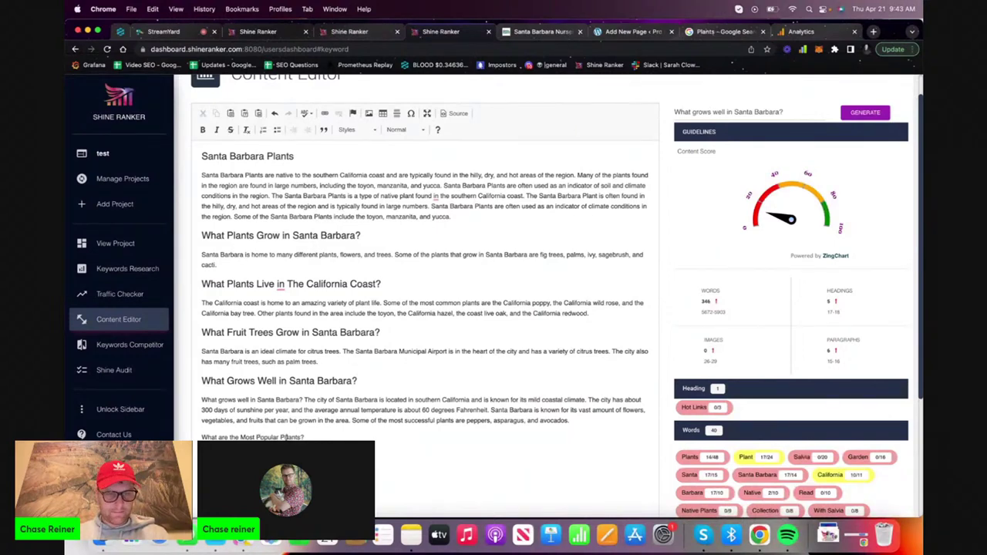
key("BackSpace")
type("T")
triple_click(241, 436)
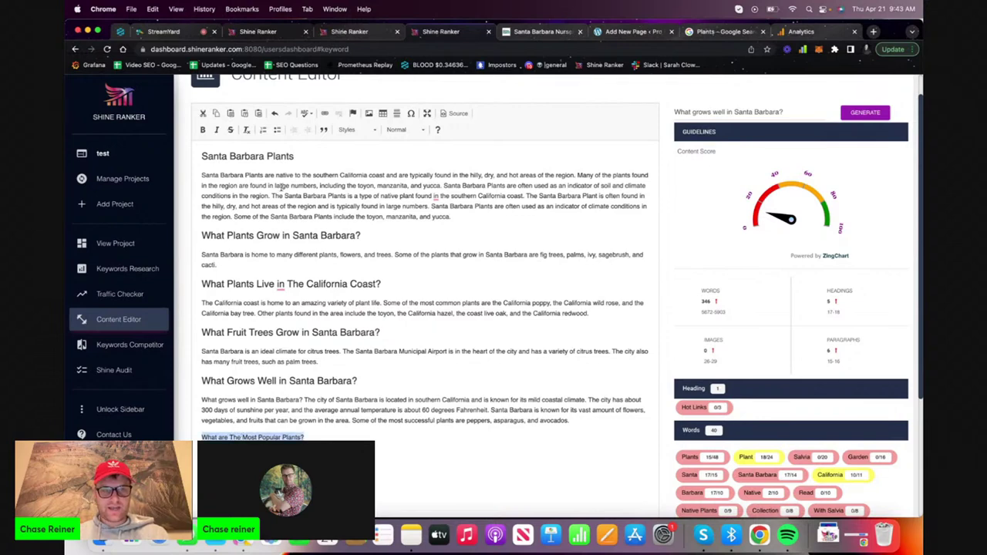
key("Right")
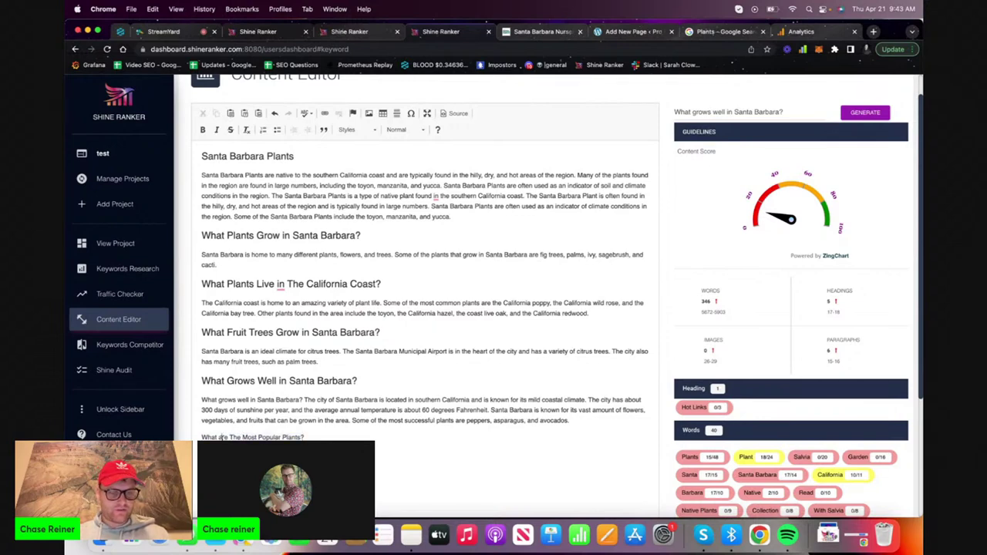
key("BackSpace")
type("A")
triple_click(241, 436)
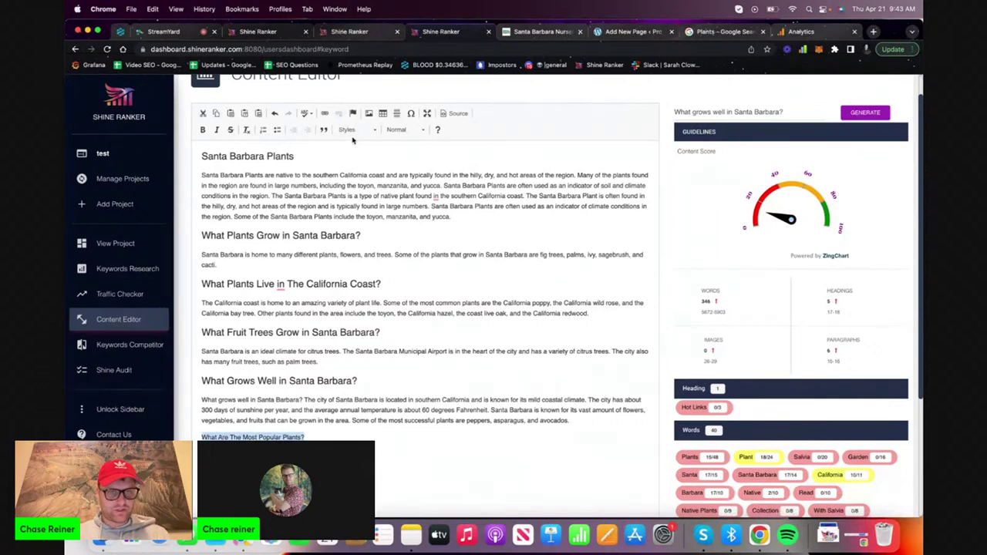
left_click(397, 130)
left_click(407, 192)
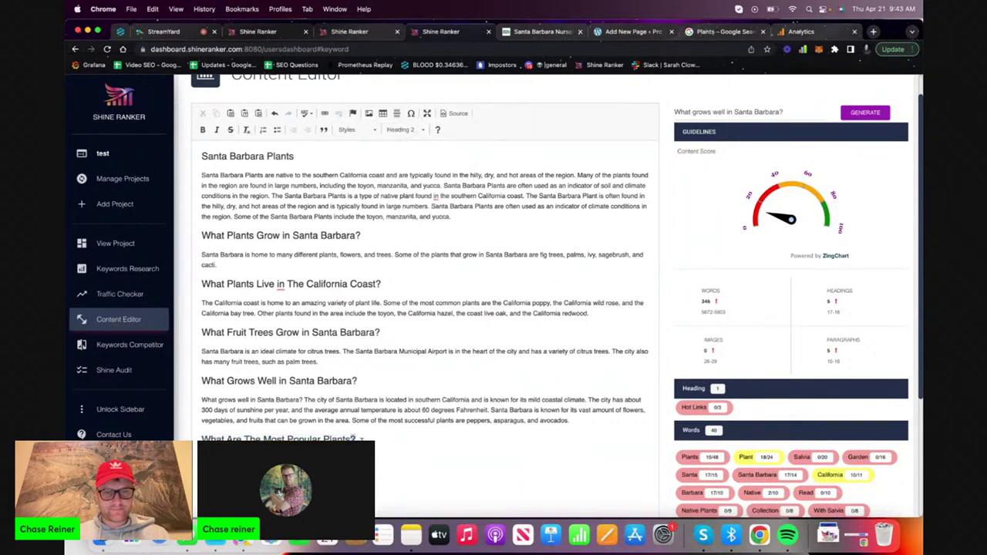
Use the new heading as the topic question and generate its answer paragraph
key("ctrl+c")
left_click(739, 115)
key("ctrl+a")
key("ctrl+v")
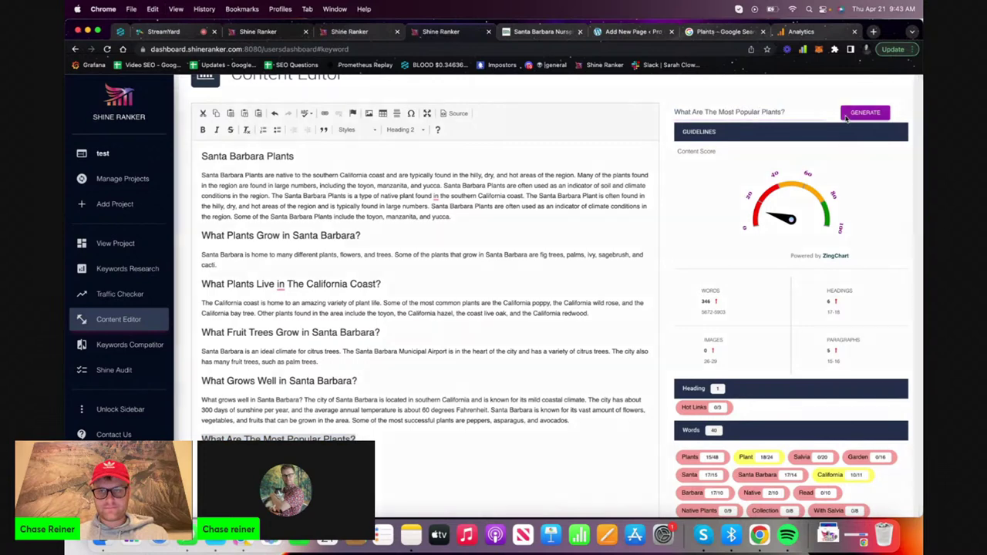
left_click(847, 114)
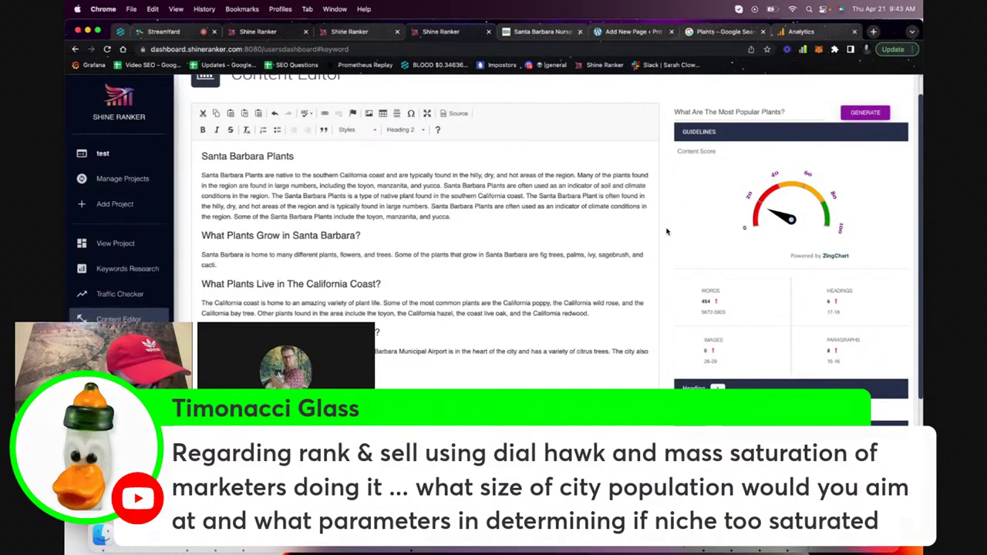
Remove the blank line between the new heading and the generated fig paragraph
scroll(667, 226, "down", 2)
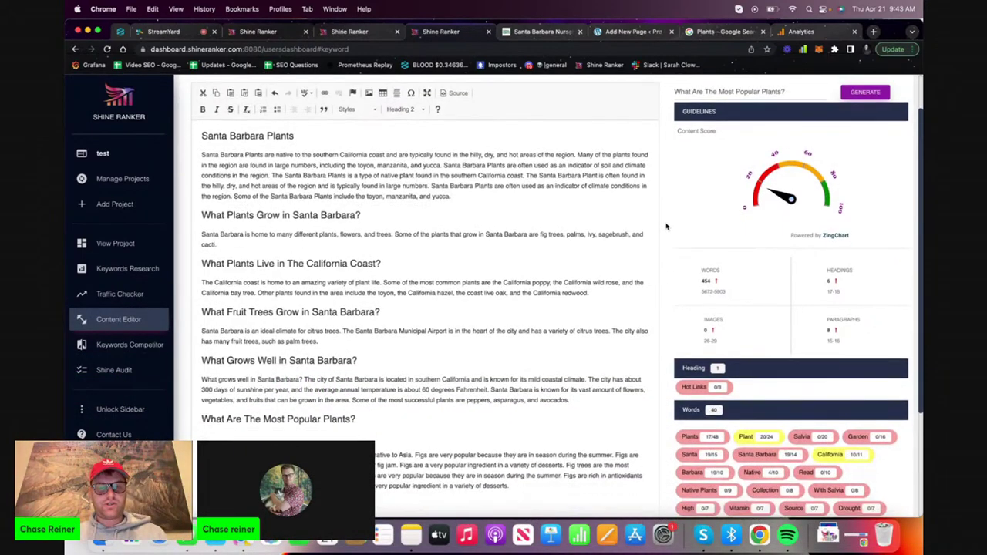
left_click(422, 383)
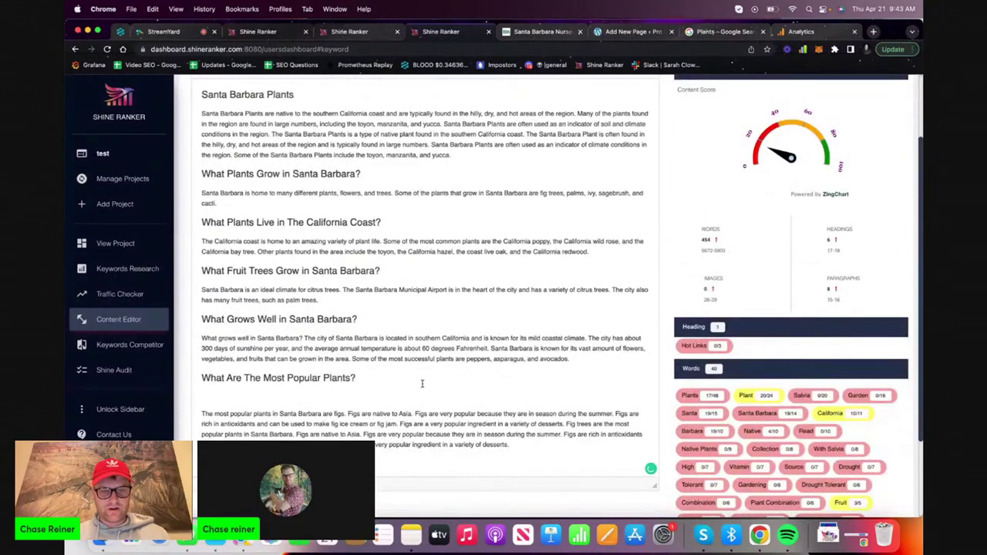
key("Delete")
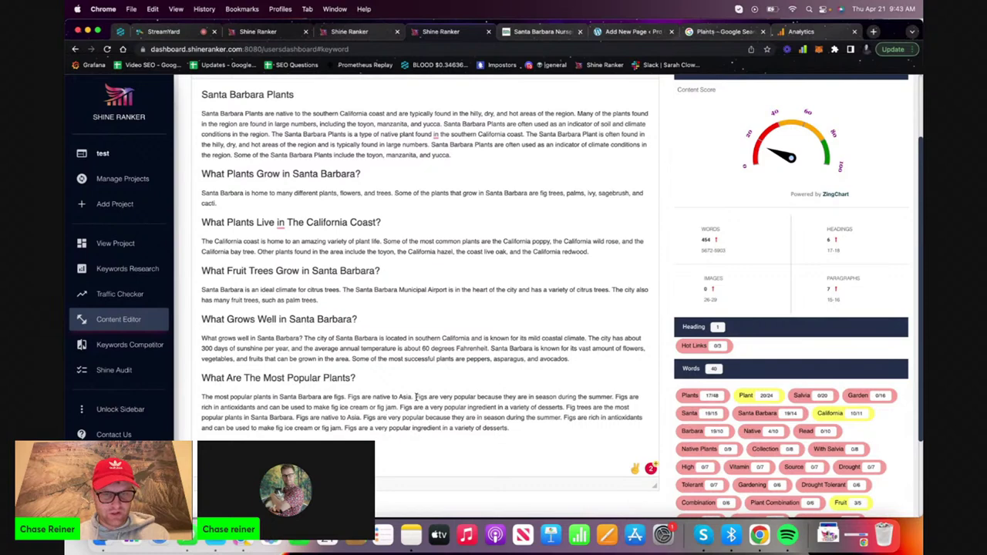
left_click_drag(416, 397, 463, 396)
left_click(465, 397)
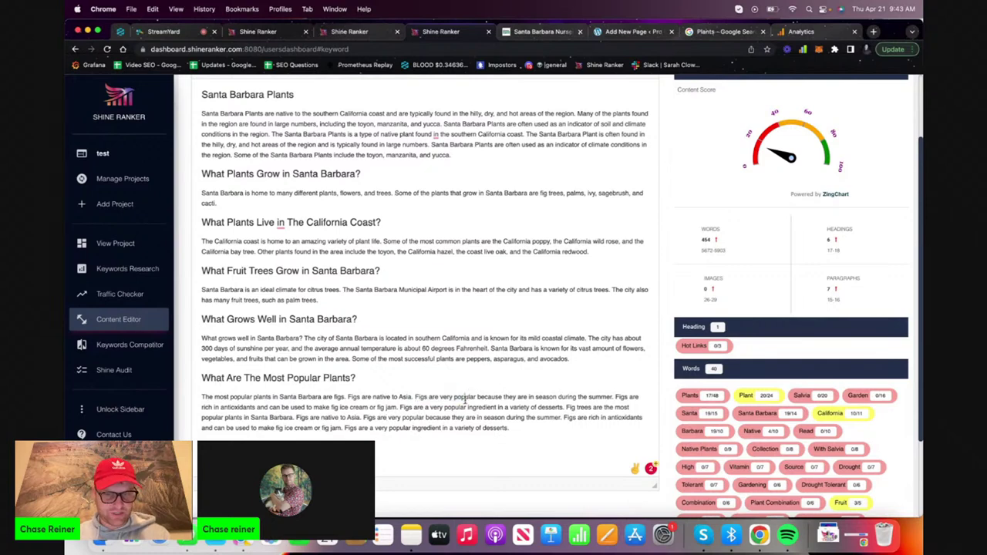
left_click_drag(568, 409, 569, 427)
left_click(570, 427)
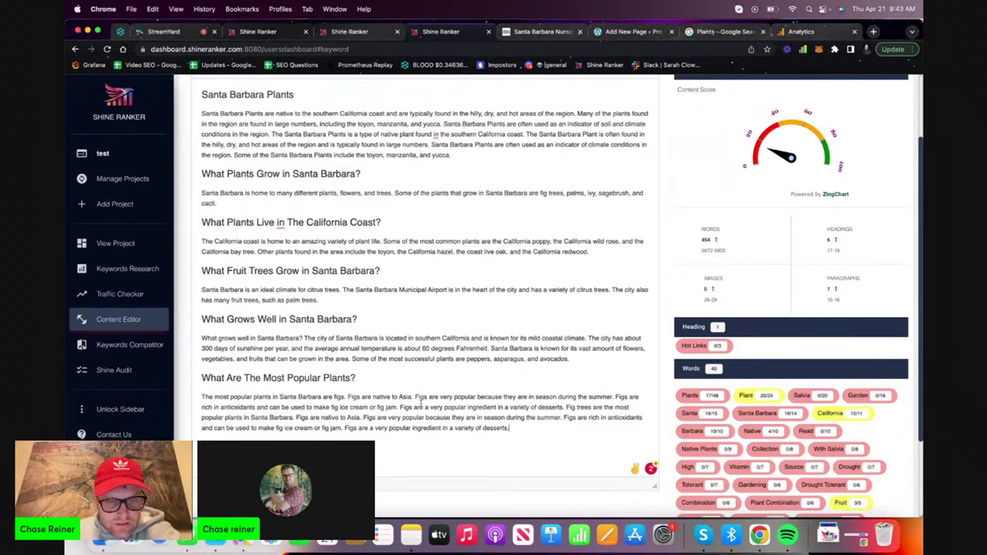
left_click_drag(562, 417, 572, 434)
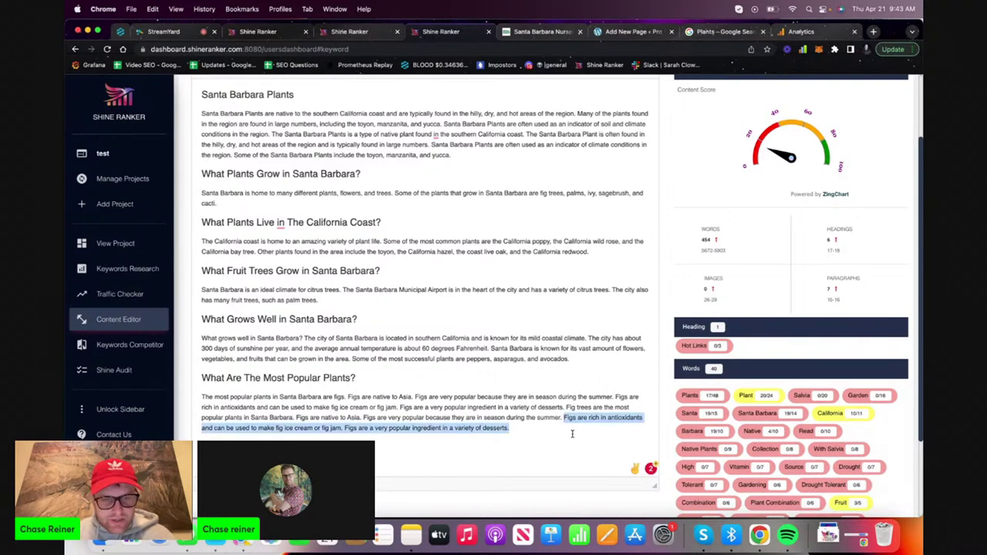
left_click(572, 434)
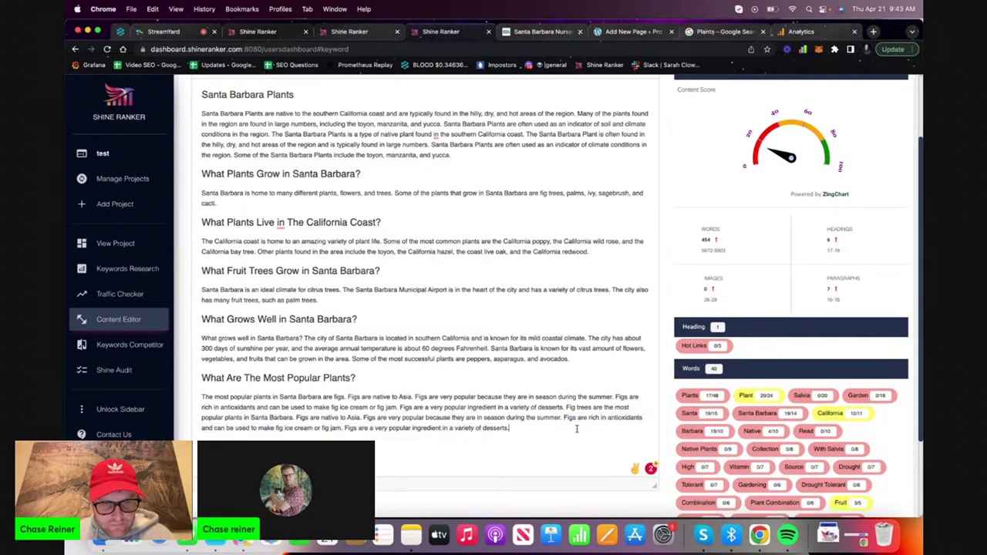
triple_click(576, 429)
left_click(576, 428)
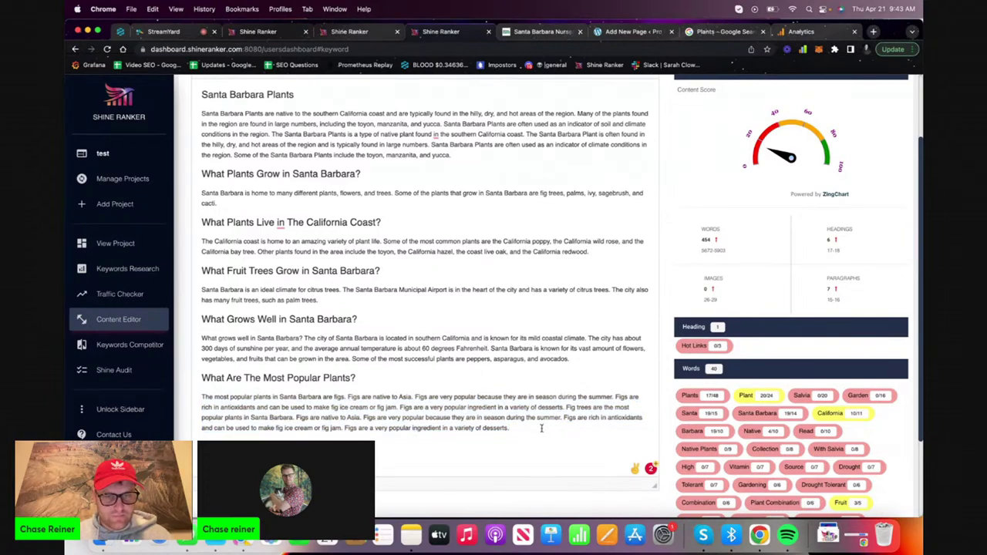
Select the entire finished article for copying
scroll(529, 349, "down", 3)
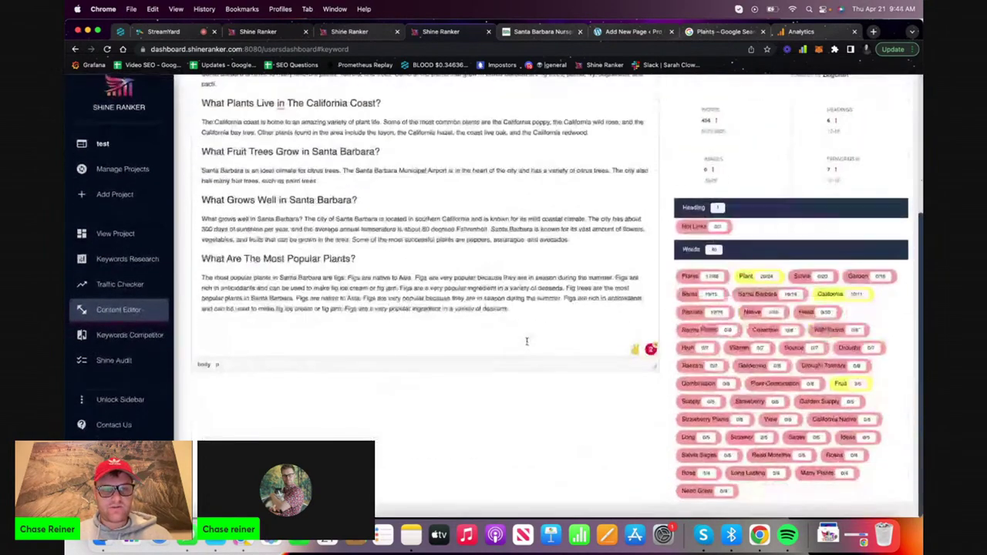
scroll(529, 349, "up", 5)
key("super+a")
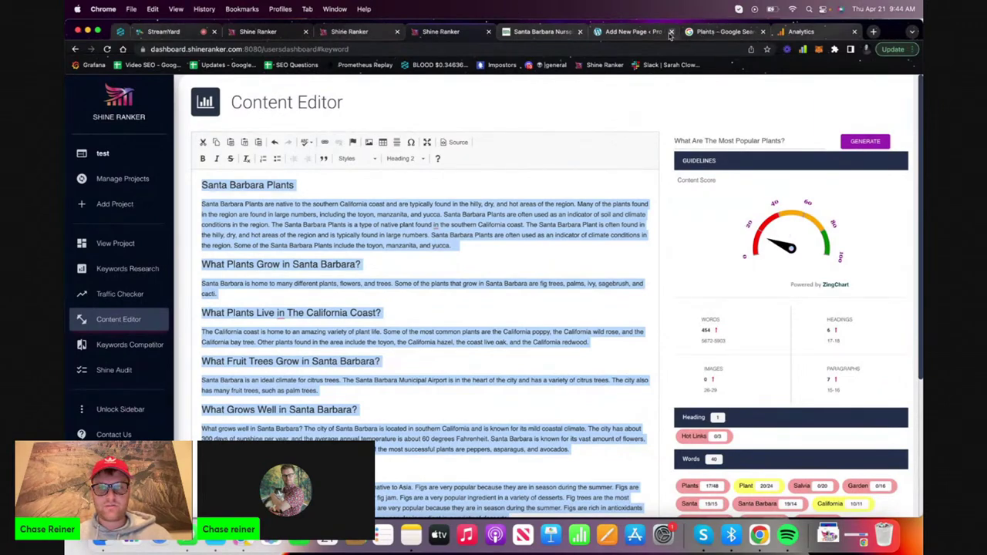
Paste the finished article into the new WordPress page draft
left_click(628, 31)
key("super+v")
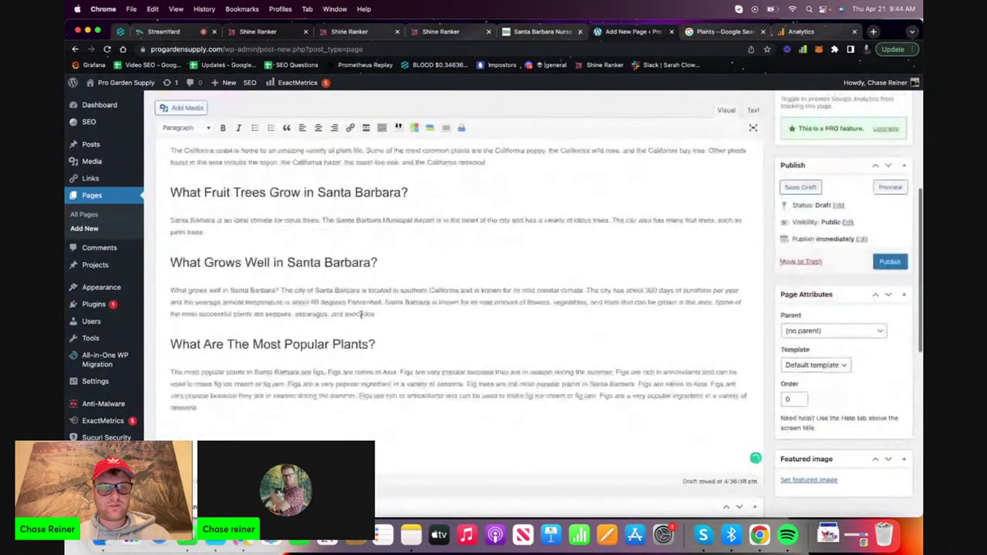
scroll(351, 152, "up", 10)
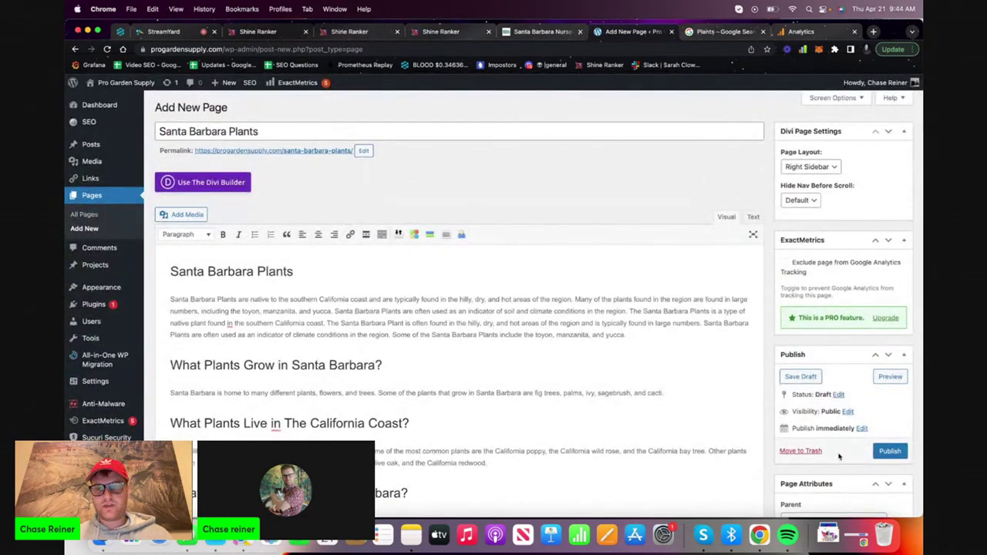
Set the SEO title tag to 'Santa Barbara Plants | Most Popular Plants in The 805'
triple_click(301, 128)
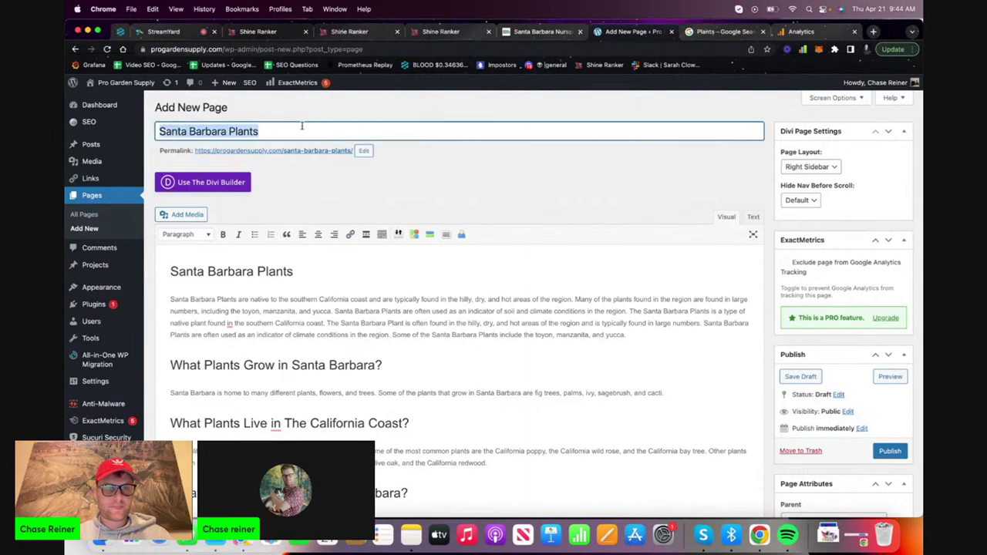
scroll(293, 193, "down", 10)
scroll(293, 216, "up", 1)
left_click(313, 190)
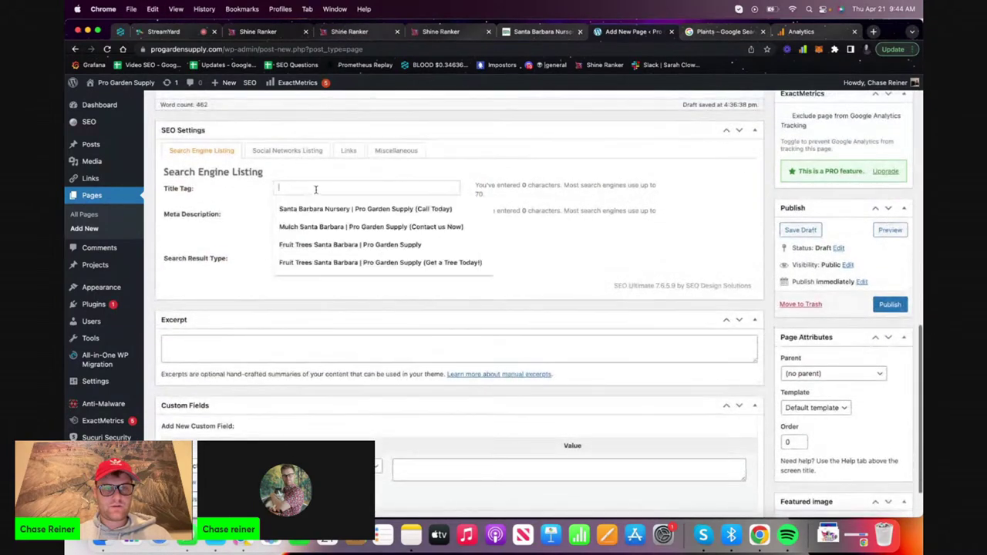
key("super+v")
type("(P")
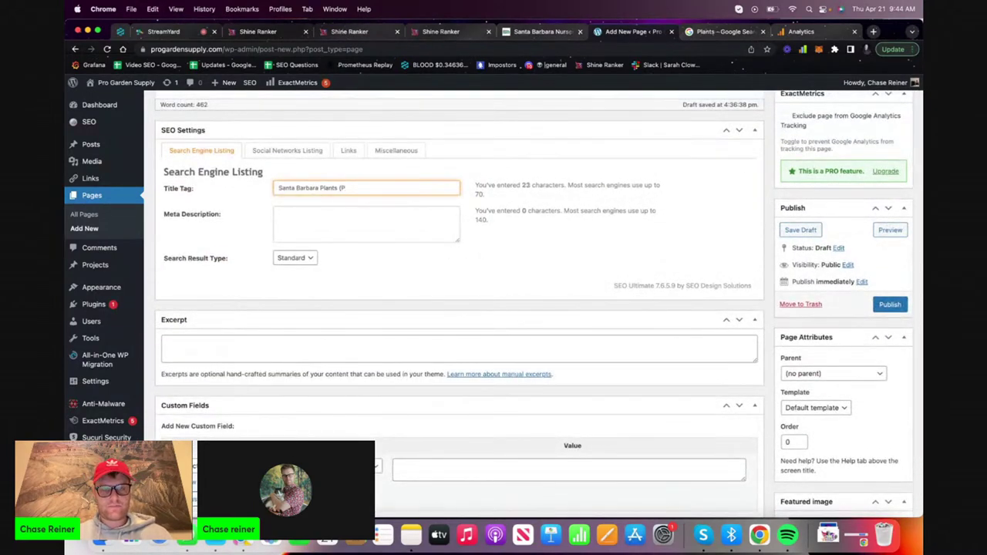
key("BackSpace")
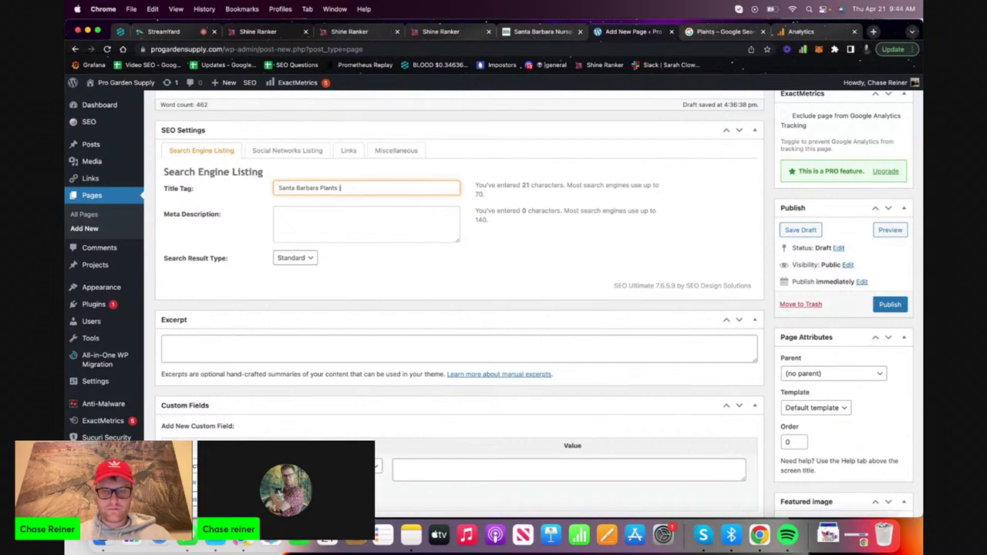
type("| W")
type("Most Pop")
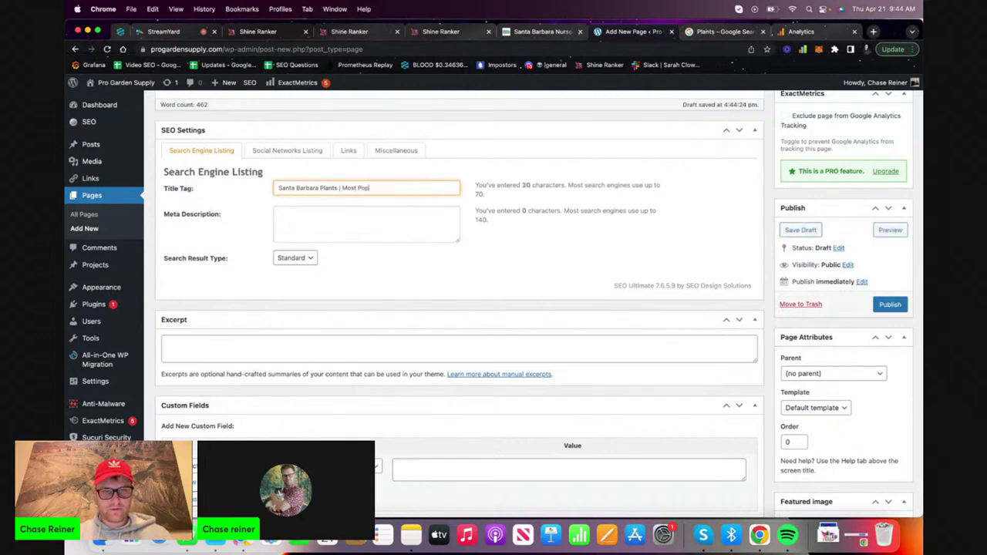
type("ular Plants |")
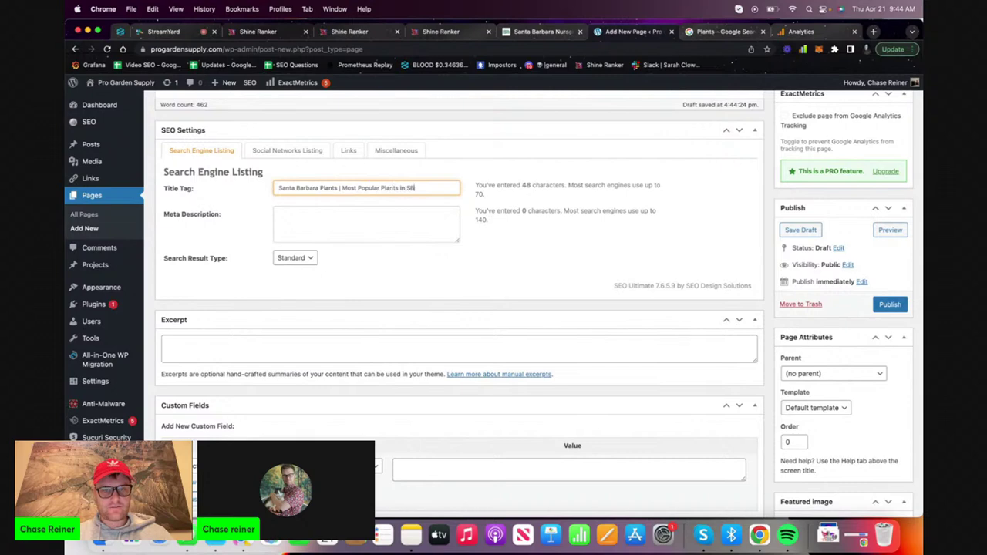
key("BackSpace")
key("BackSpace")
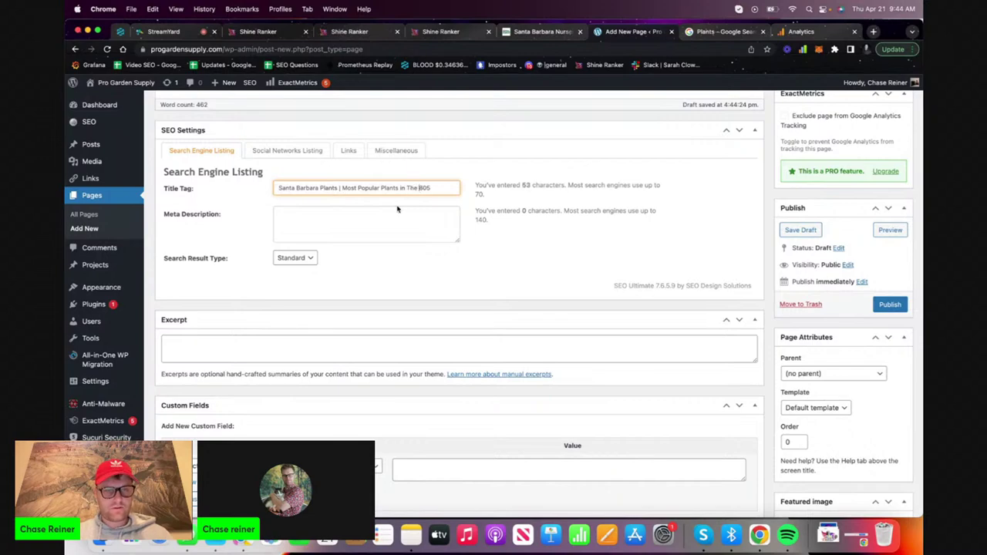
Use the article's first paragraph as the meta description and publish the page
left_click(385, 213)
scroll(385, 220, "up", 15)
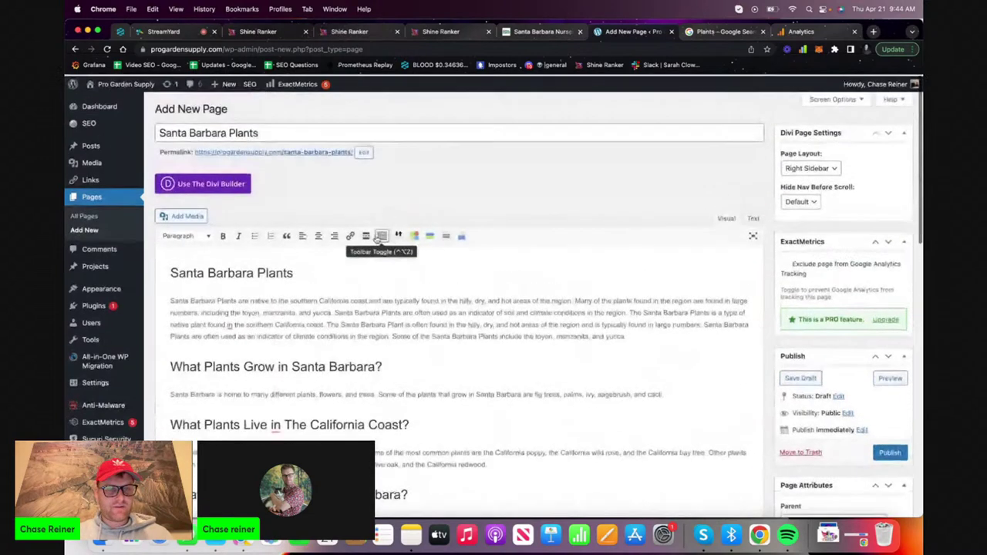
left_click_drag(170, 299, 336, 308)
scroll(332, 309, "down", 15)
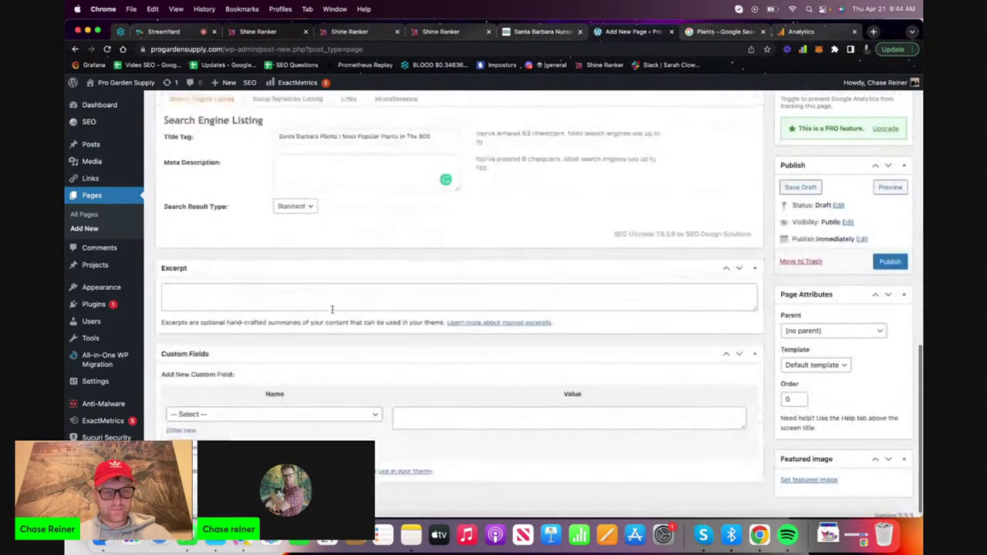
left_click(379, 158)
key("cmd+v")
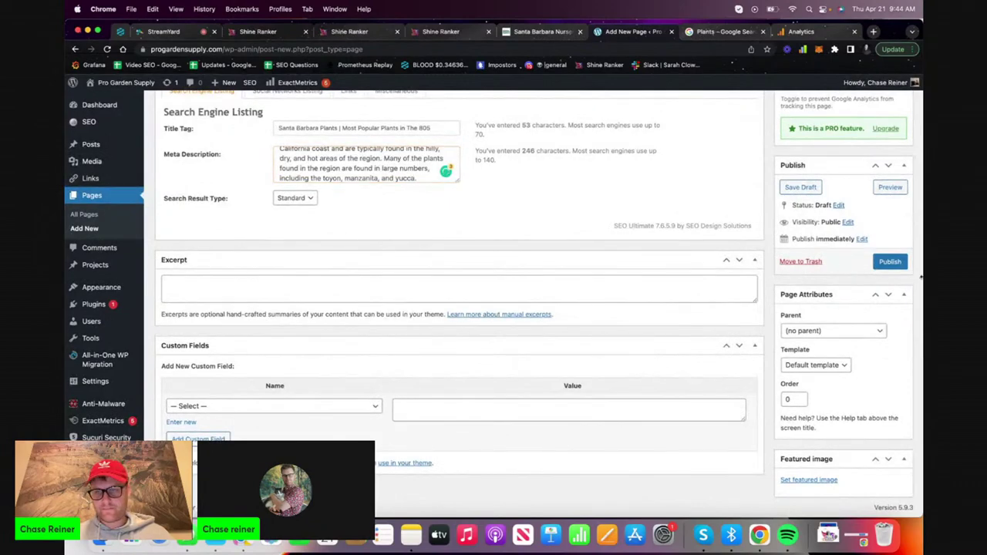
left_click(900, 264)
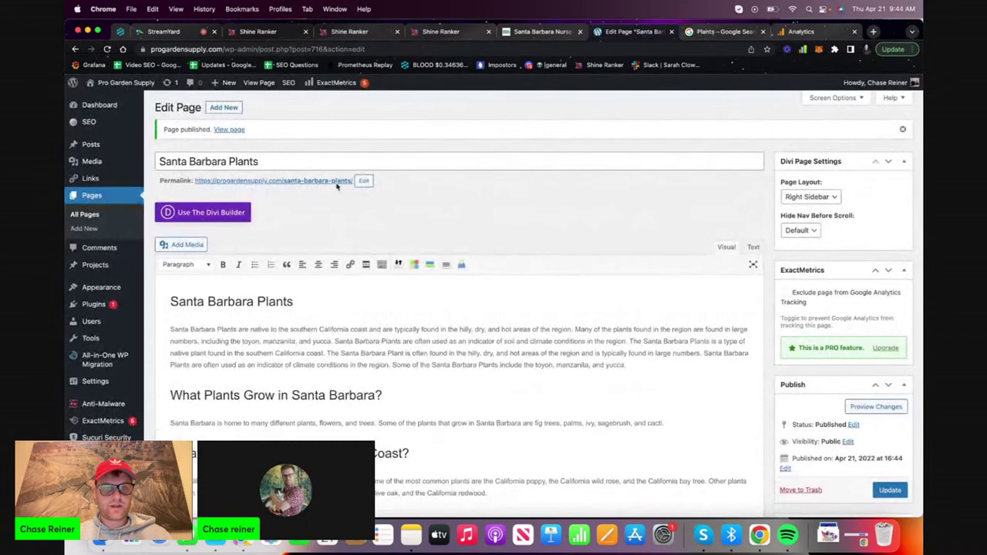
Copy the published page's permalink and load it in a new tab to check it
right_click(336, 183)
left_click(389, 250)
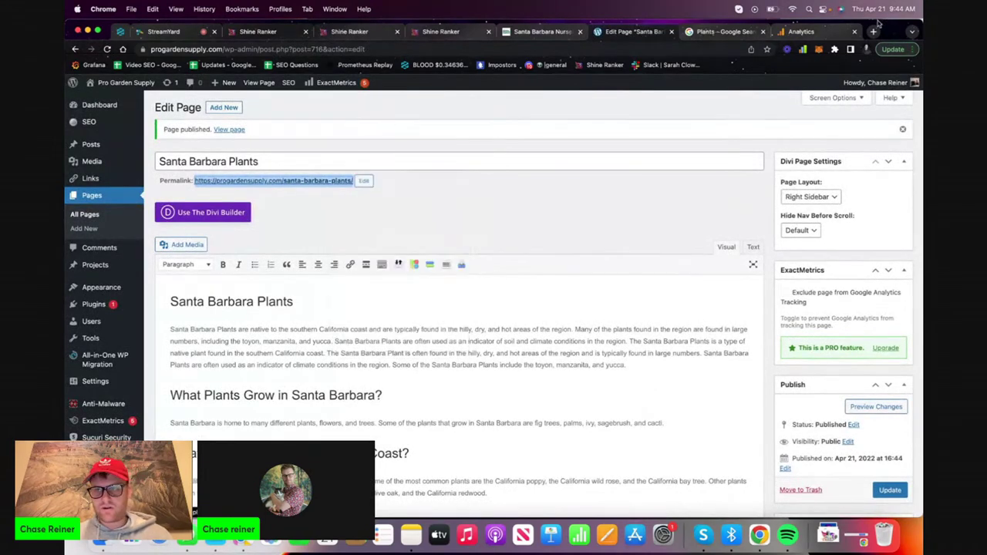
left_click(874, 32)
key("super+v")
key("Return")
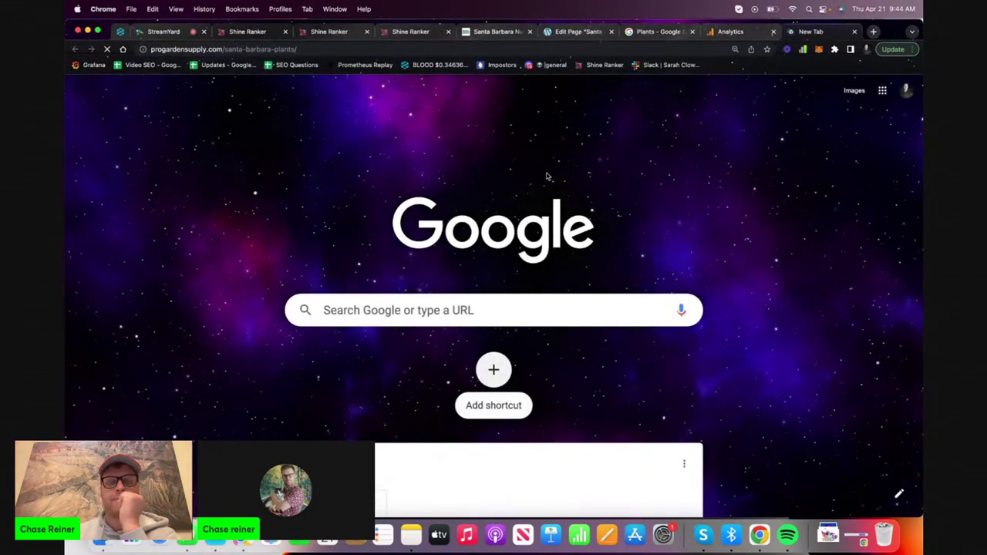
scroll(447, 211, "down", 5)
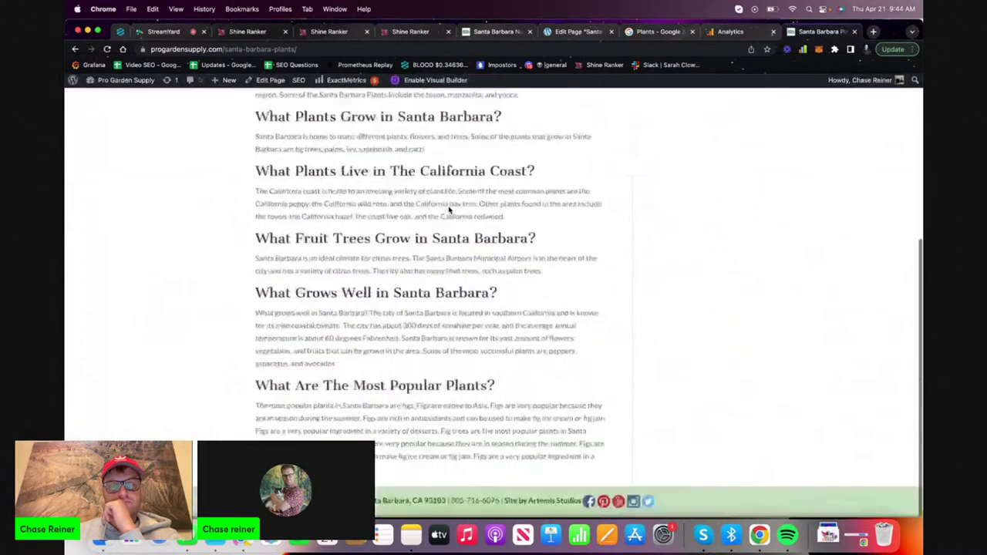
key("super+bracketleft")
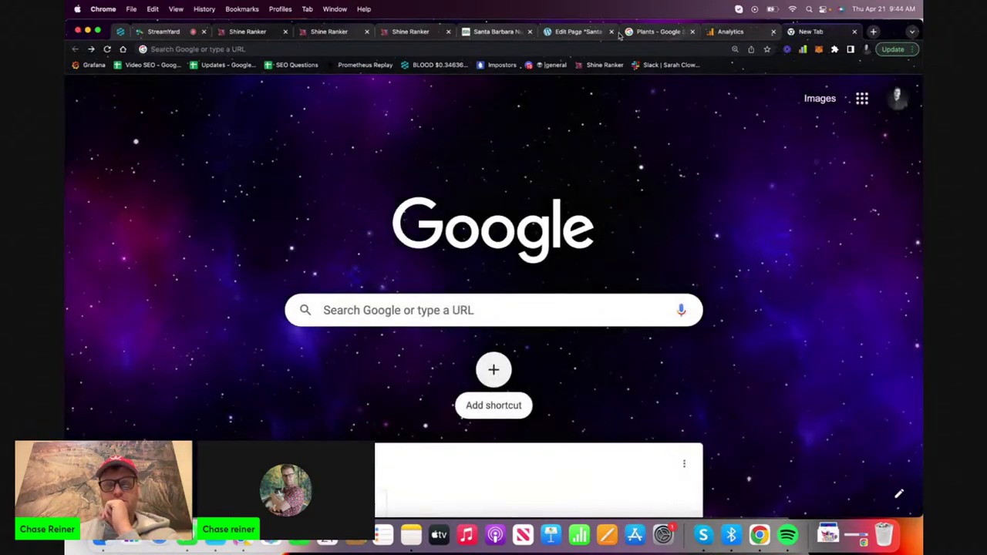
Delete the duplicate 'Santa Barbara Plants' heading from the top of the page body
left_click(421, 32)
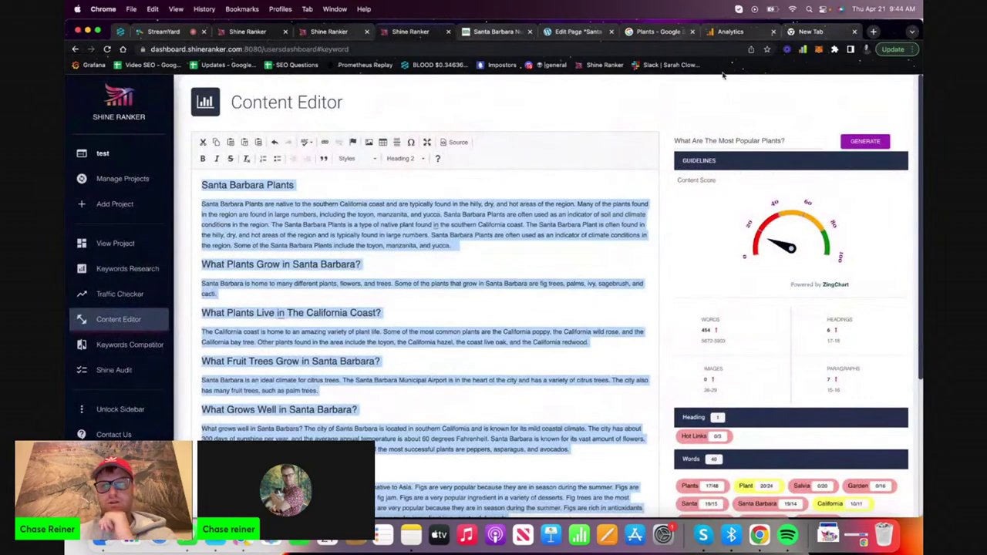
left_click(592, 35)
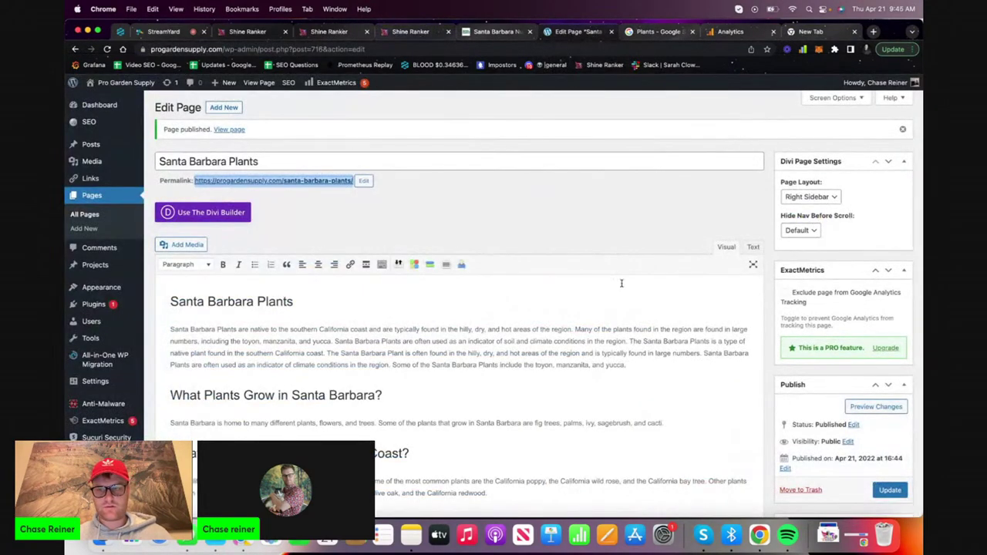
mouse_move(344, 289)
left_mouse_down()
mouse_move(321, 315)
mouse_move(347, 291)
left_mouse_up()
triple_click(347, 291)
key("BackSpace")
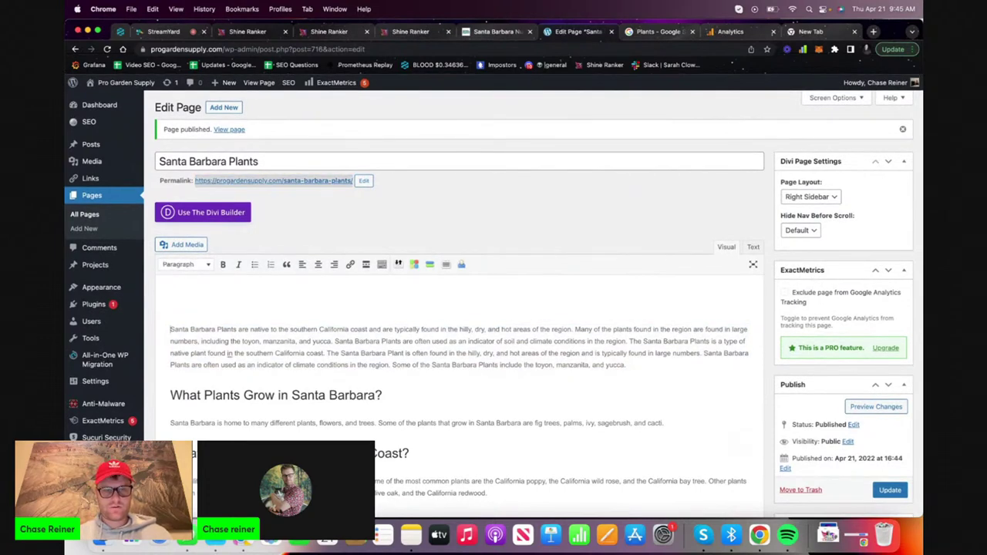
key("BackSpace")
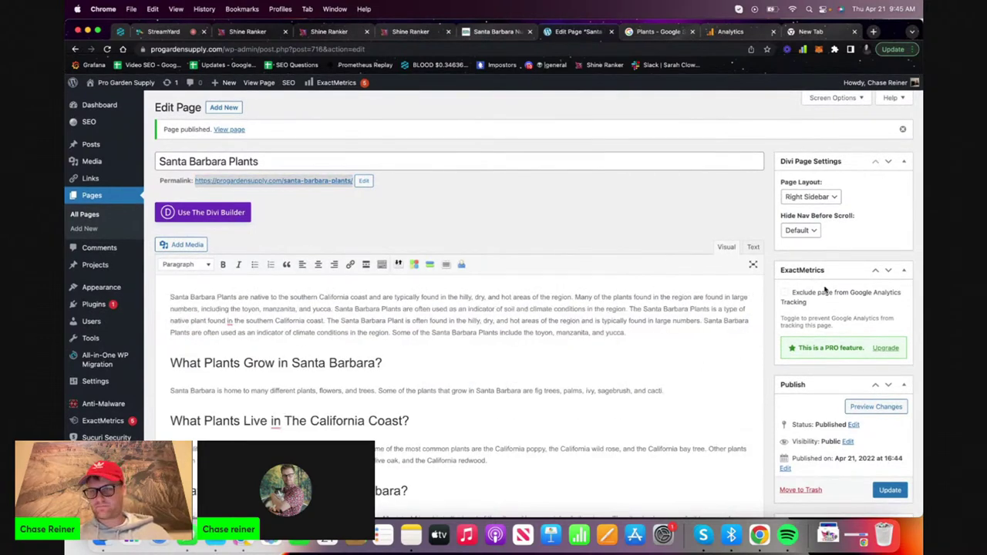
Set the Divi page layout to No Sidebar and update the page
scroll(825, 285, "down", 2)
left_click(809, 172)
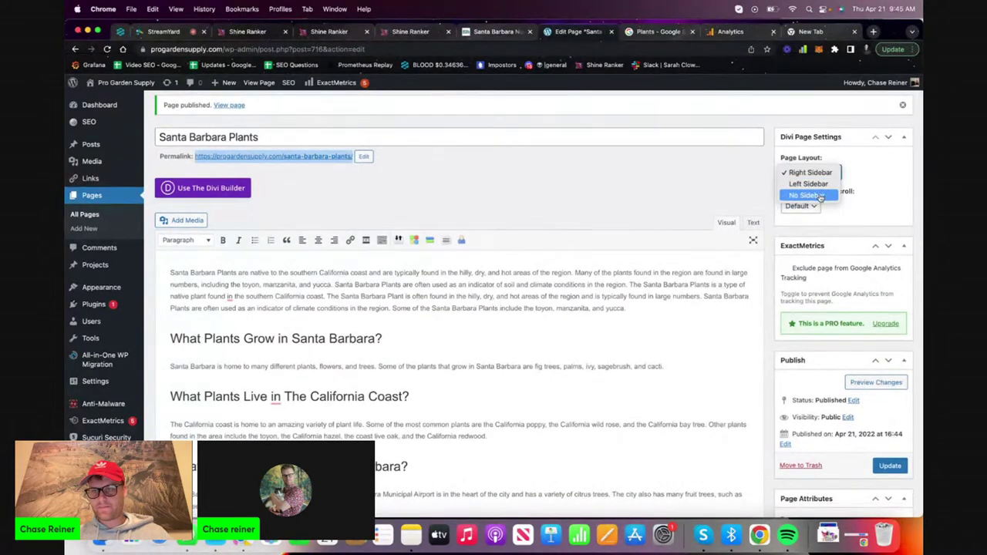
left_click(810, 195)
left_click(889, 465)
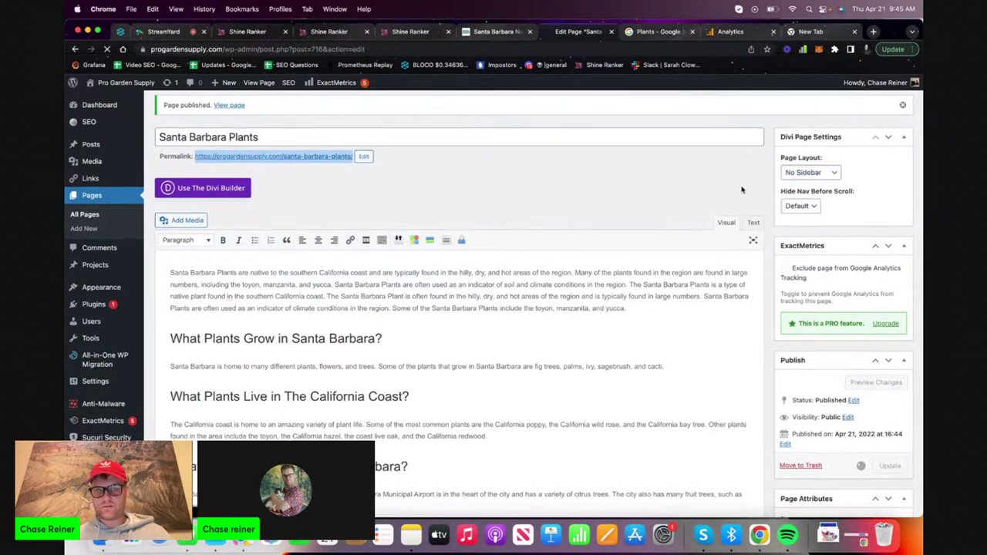
View the live Santa Barbara Plants page and copy its web address
left_click(609, 31)
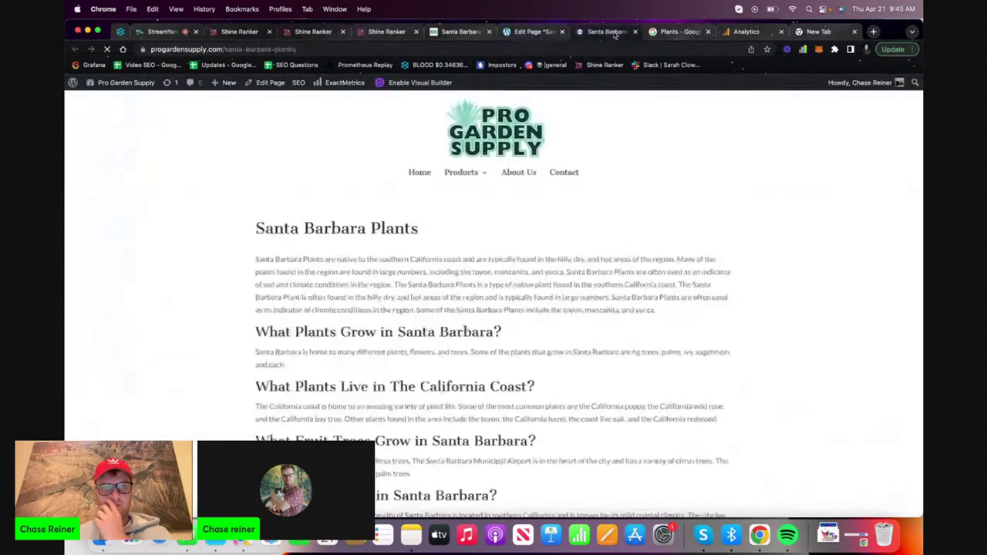
scroll(562, 154, "down", 5)
scroll(561, 153, "up", 4)
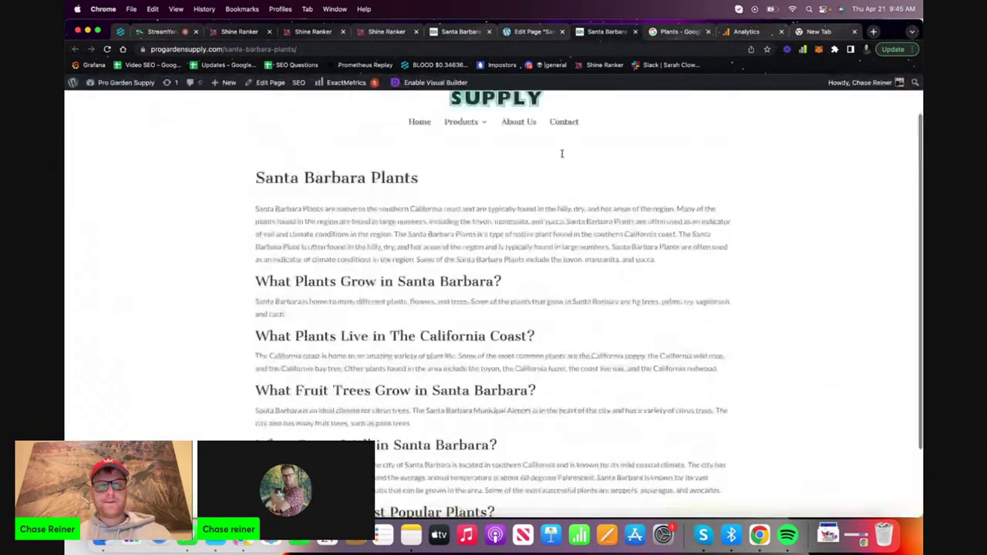
scroll(562, 153, "down", 2)
left_click(607, 47)
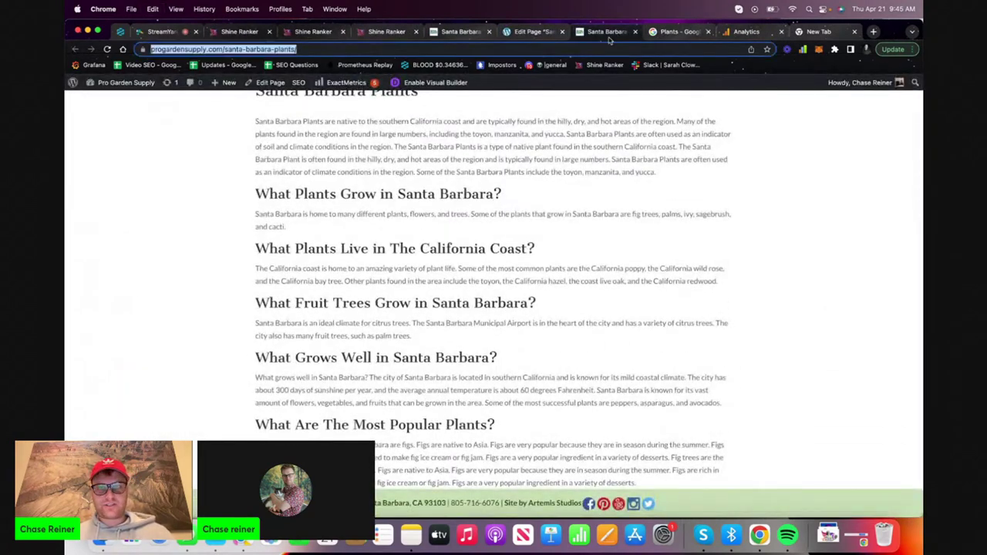
key("Return")
Search for 'search console' and open the Google Search Console dashboard
left_click(873, 32)
type("sr")
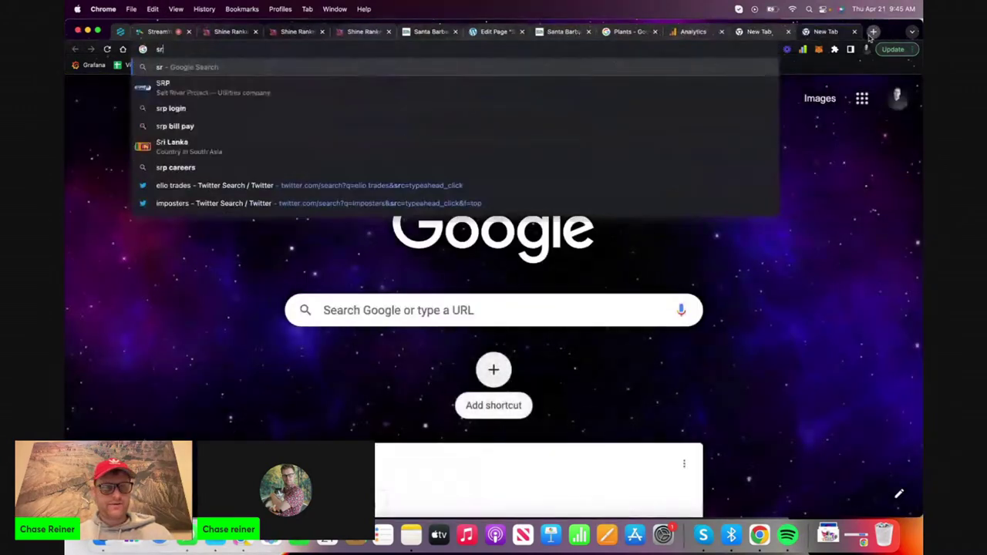
key("BackSpace")
type("earch console")
key("Return")
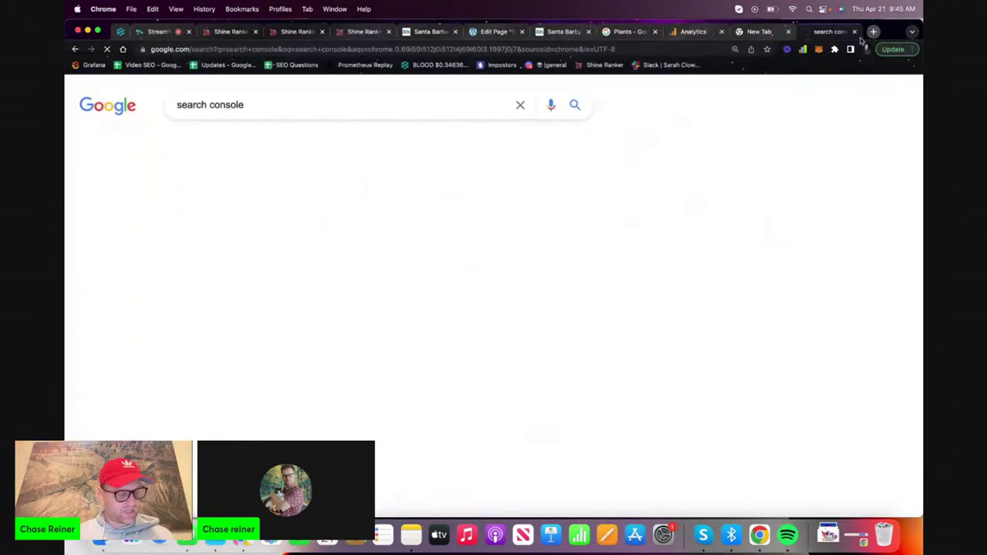
left_click(275, 213)
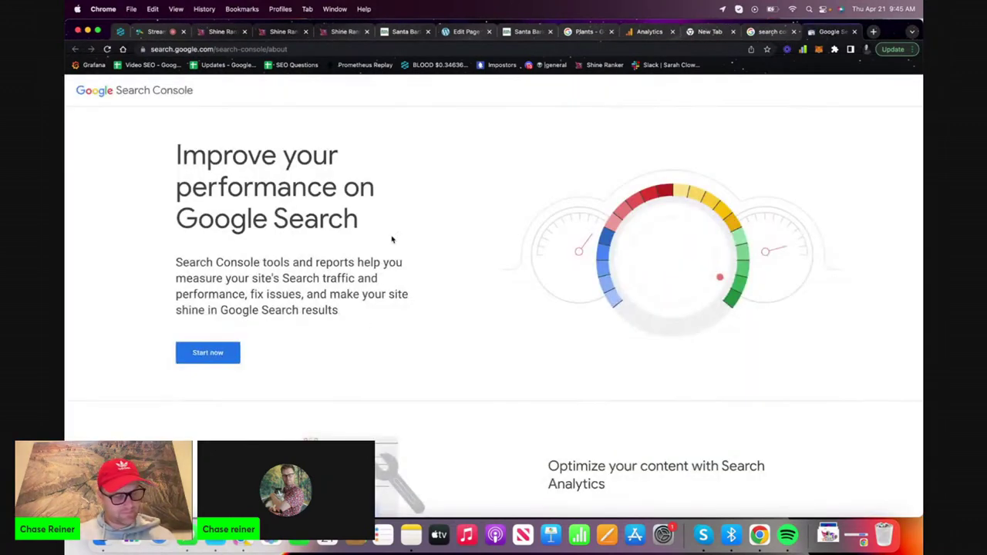
left_click(206, 363)
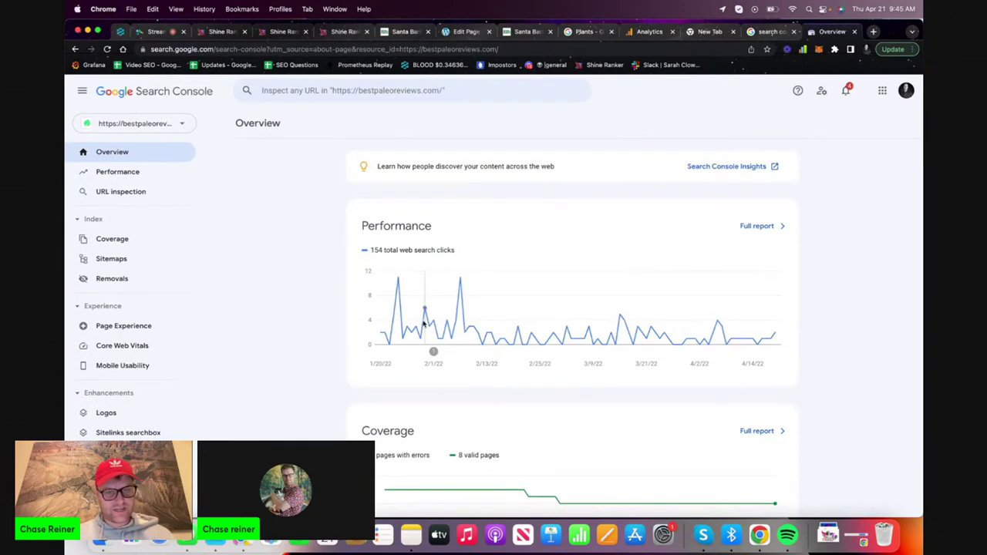
Switch to the main Google account and select the progardensupply.com property
left_click(173, 125)
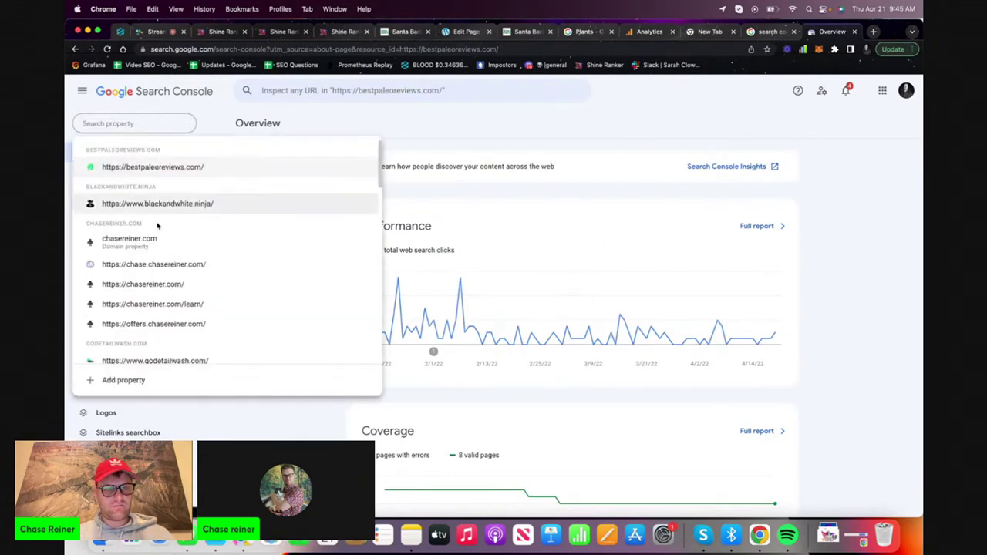
left_click(162, 245)
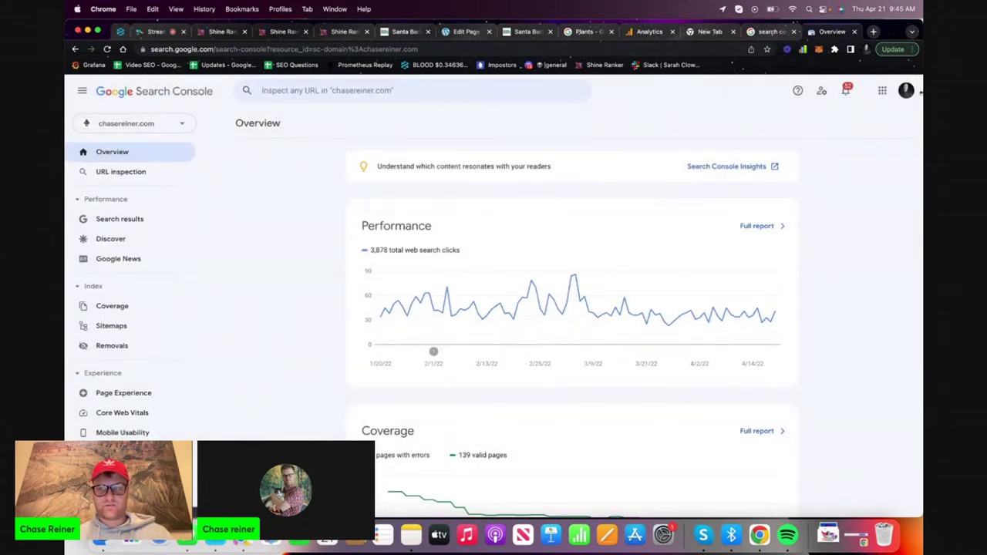
left_click(907, 91)
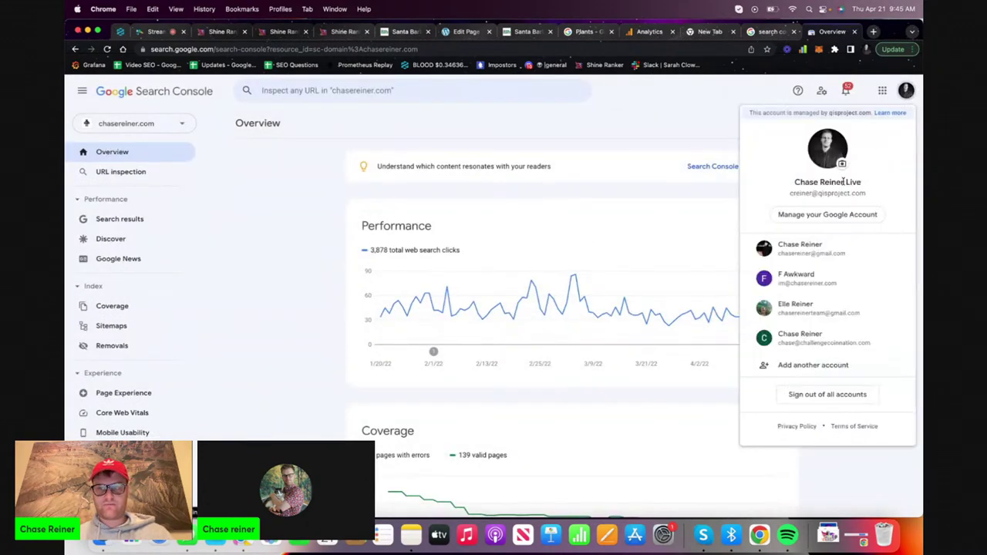
left_click(798, 279)
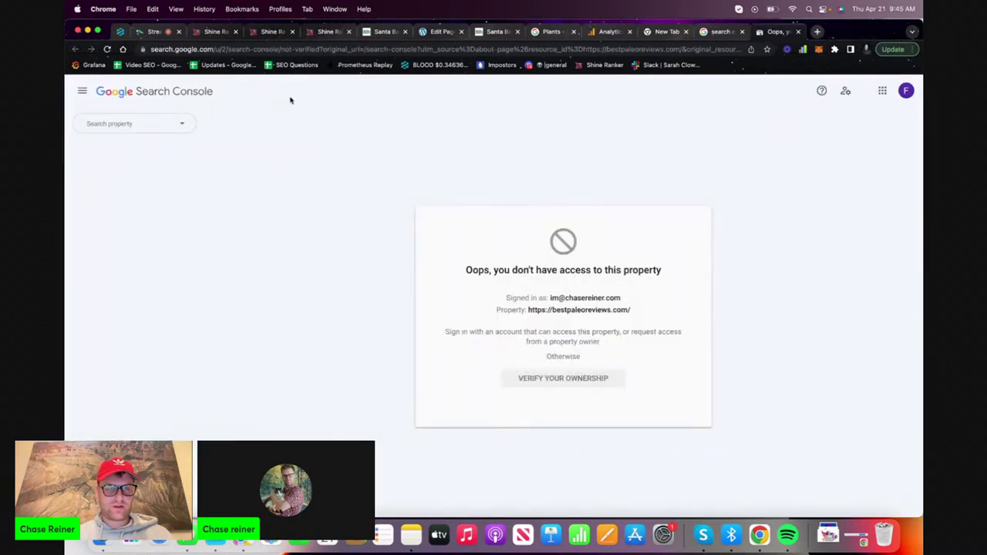
left_click(132, 124)
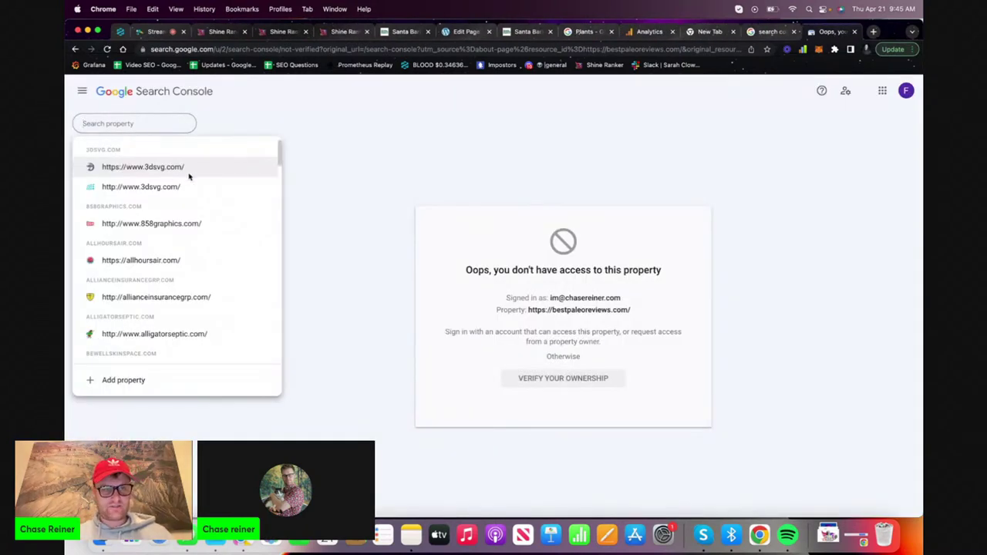
type("pro")
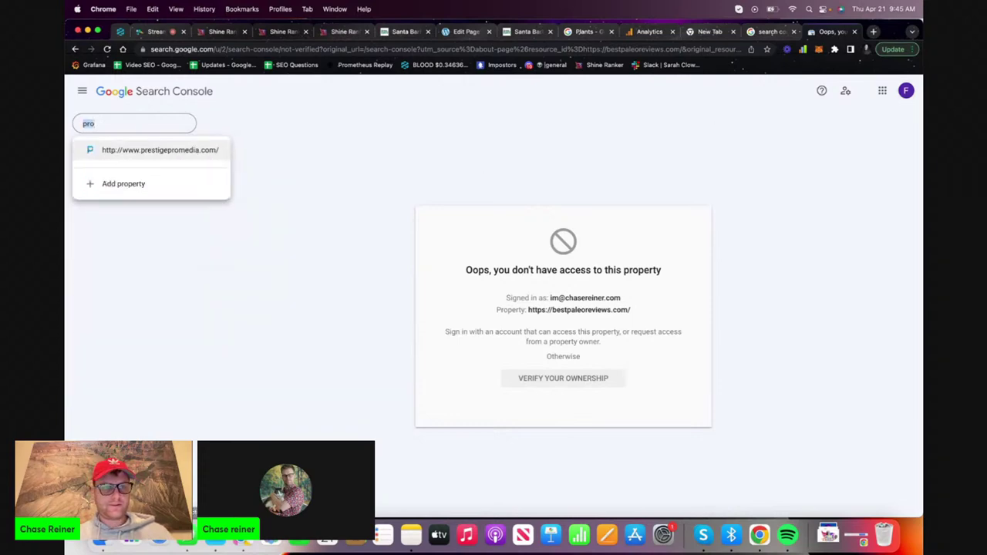
key("super+a")
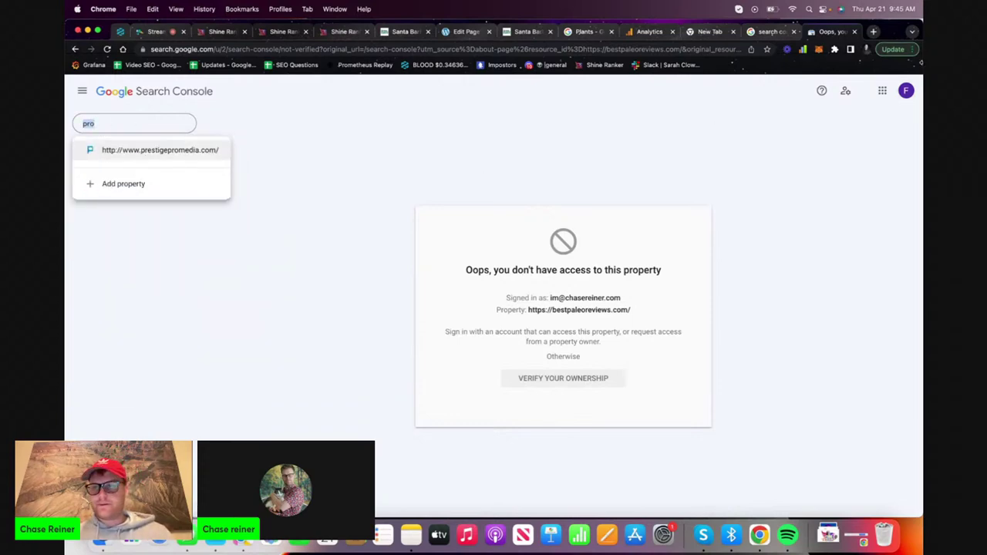
left_click(906, 90)
left_click(805, 231)
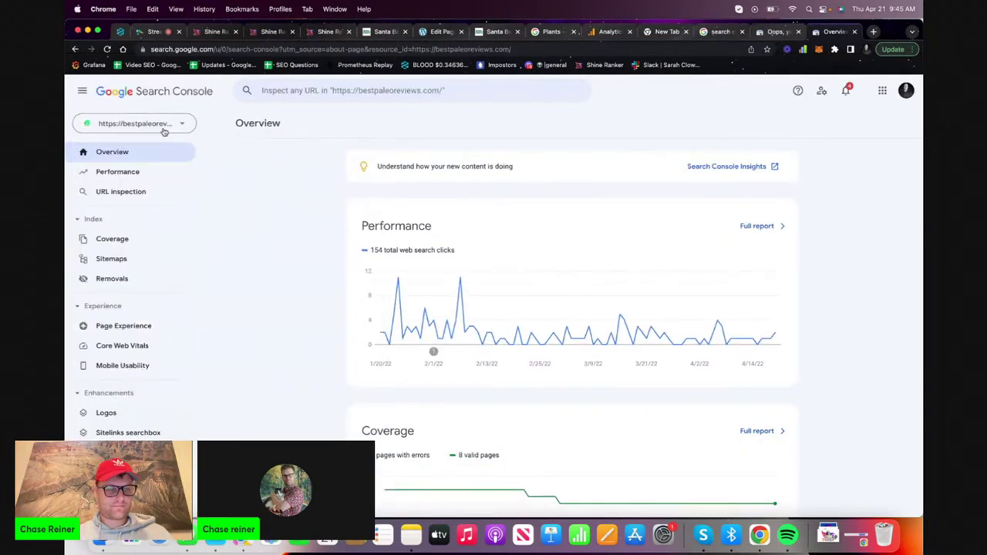
left_click(163, 131)
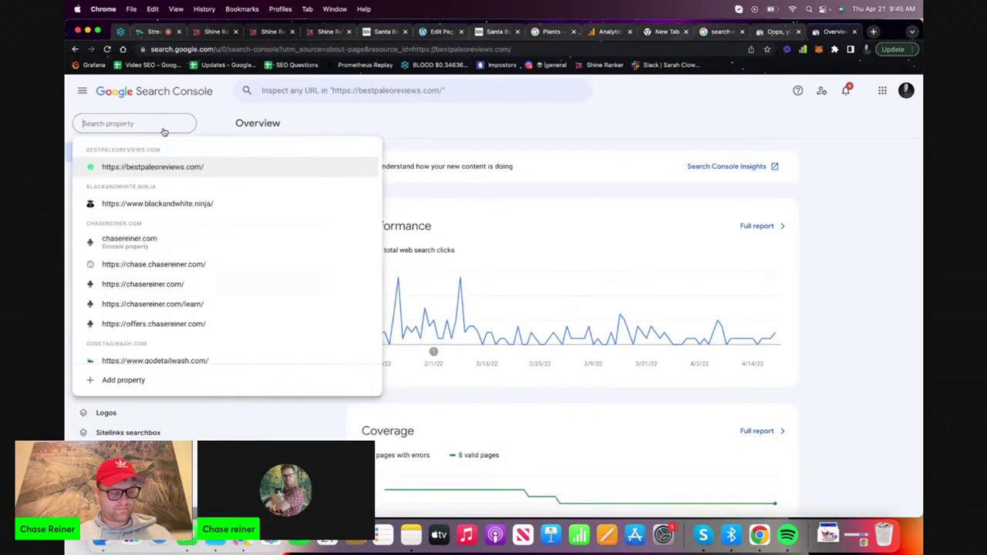
type("pro")
left_click(177, 151)
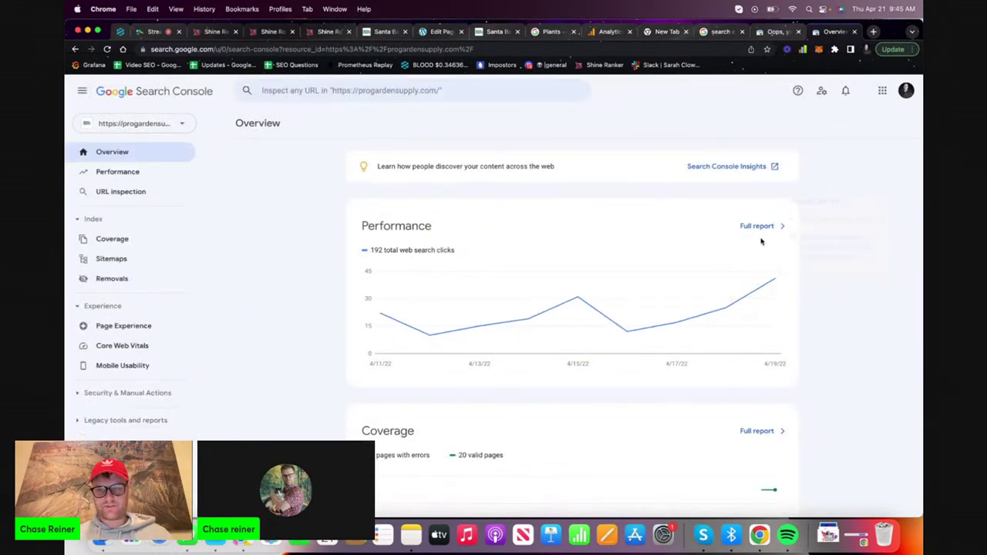
Inspect the santa-barbara-plants page URL and request indexing for it
left_click(780, 226)
left_click(351, 90)
key("ctrl+v")
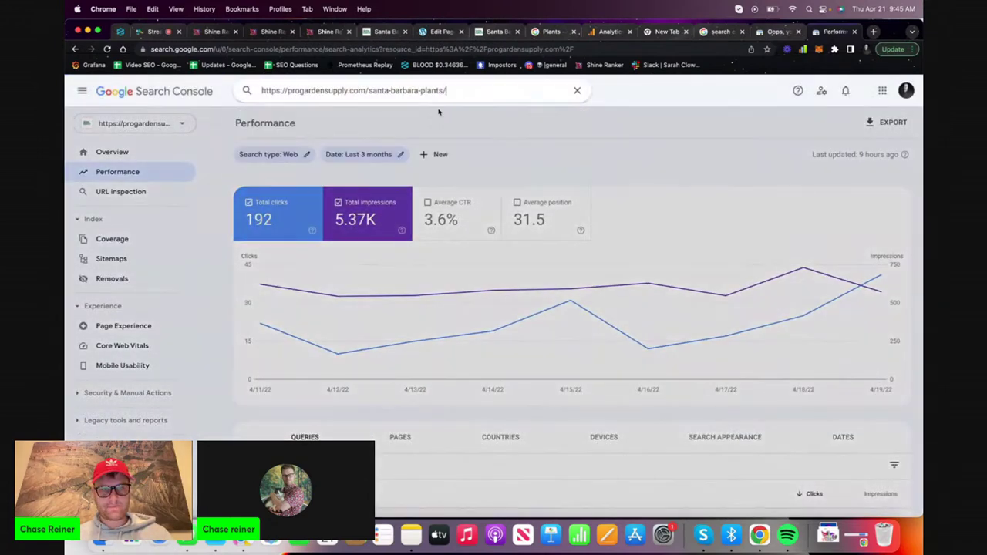
key("Return")
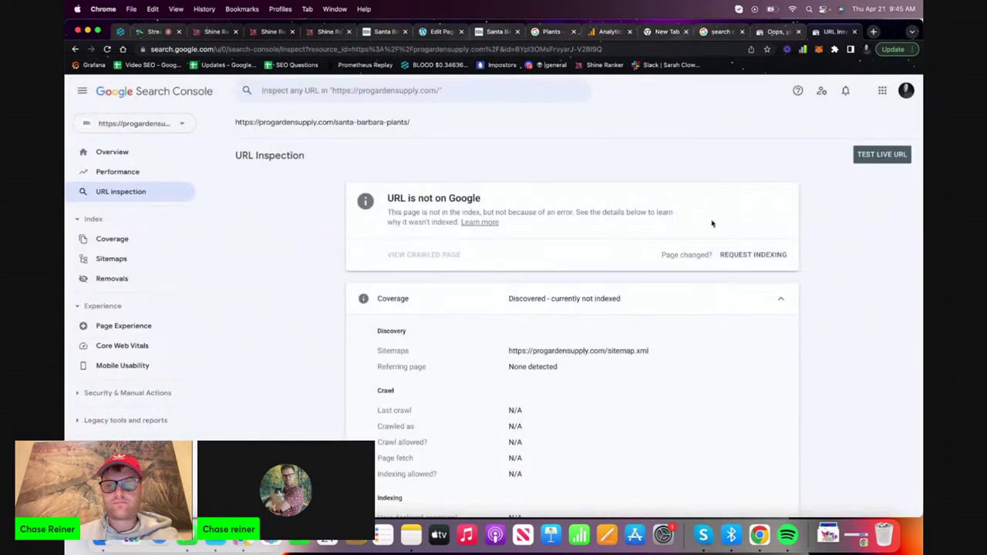
left_click(753, 253)
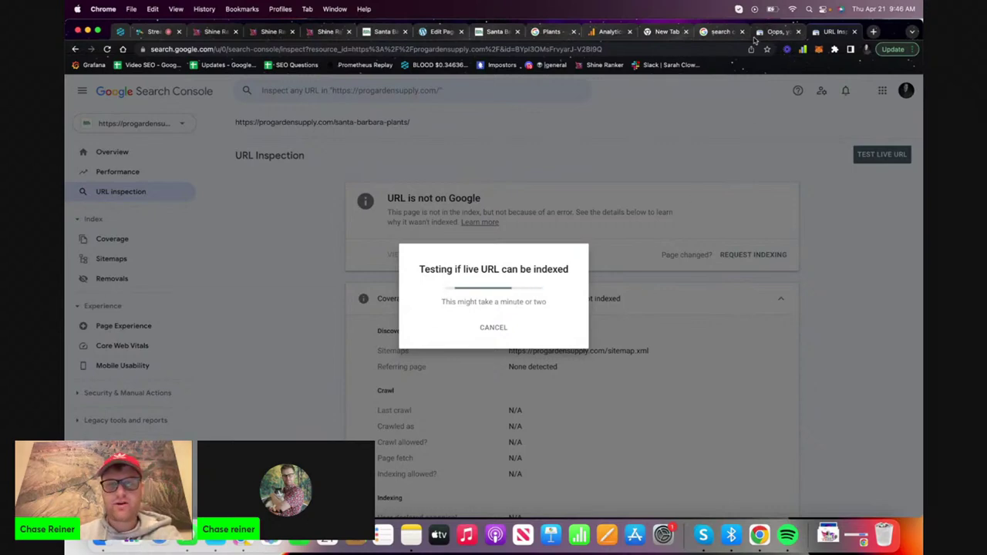
Close the extra browser tabs and dismiss the Indexing requested confirmation
left_click(573, 32)
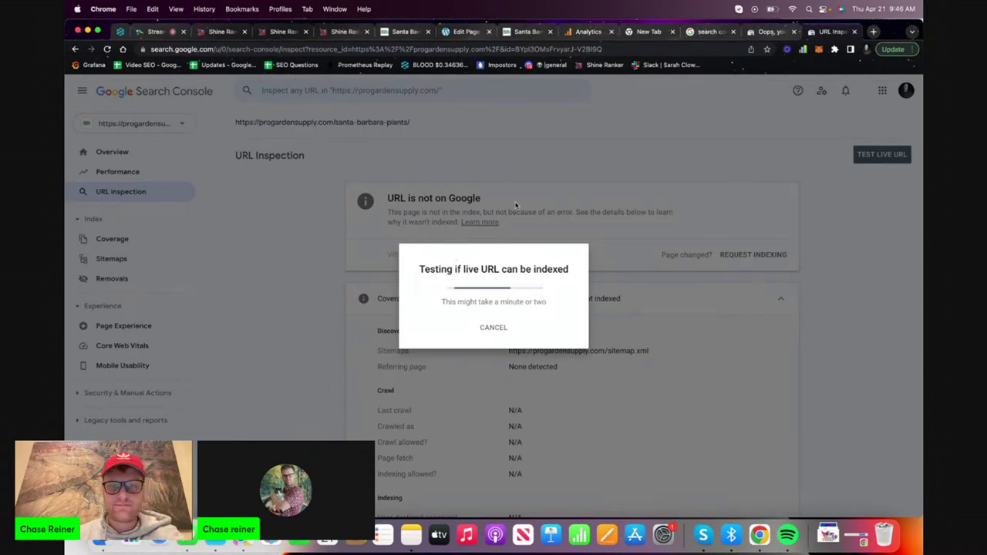
left_click(655, 34)
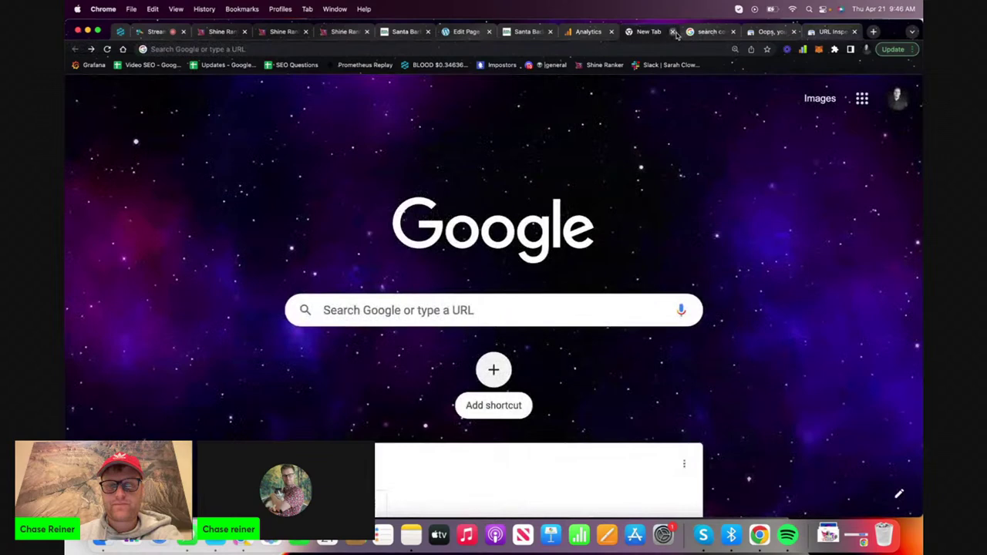
left_click(671, 32)
left_click(752, 35)
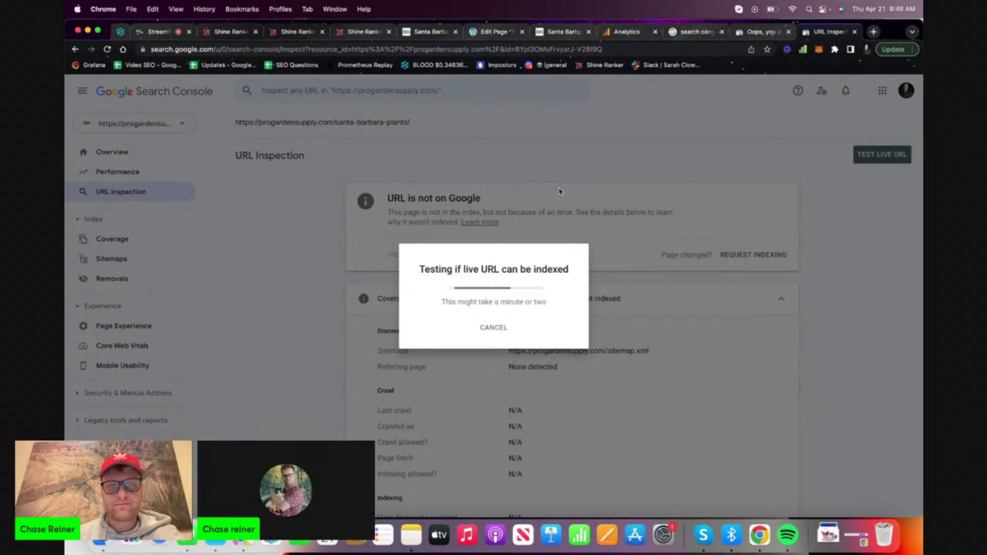
left_click(720, 32)
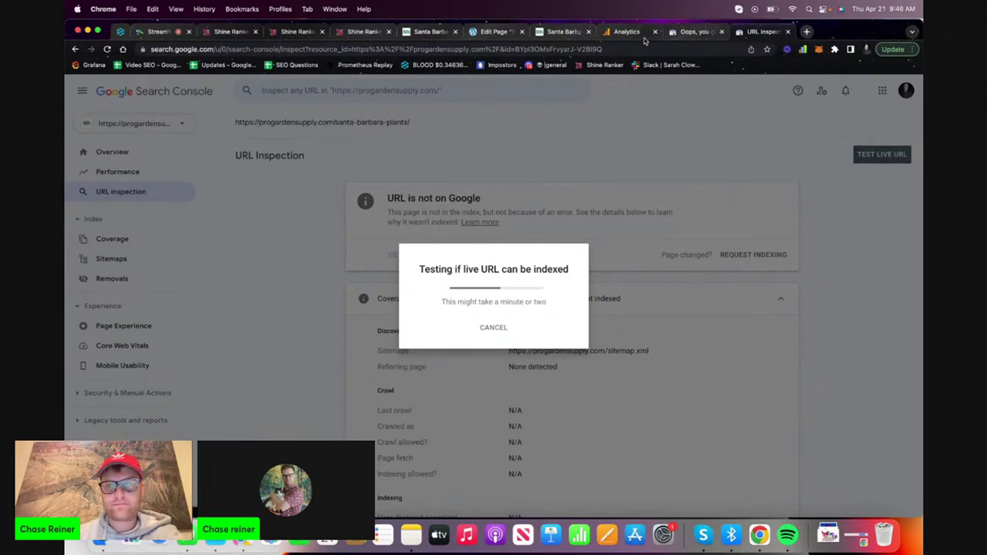
left_click(640, 34)
left_click(786, 31)
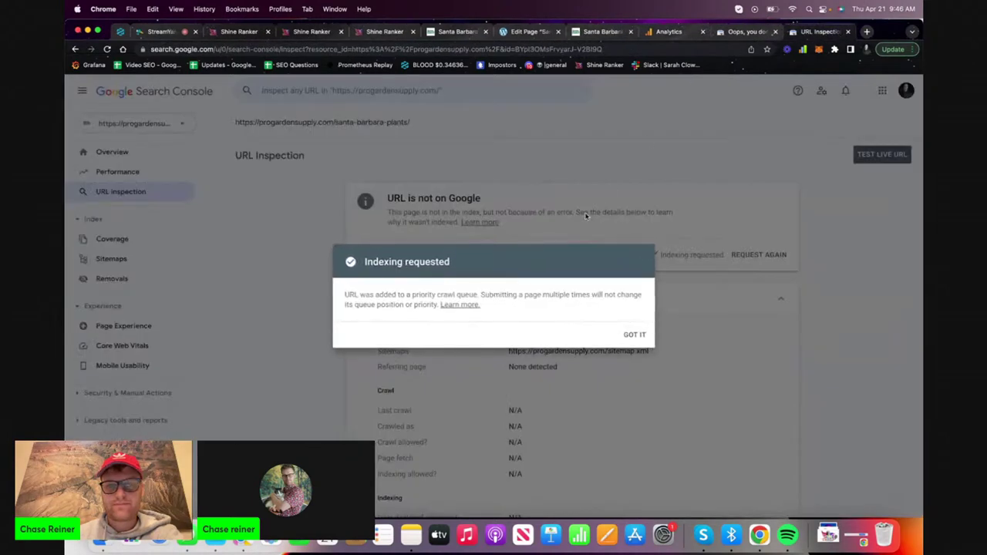
left_click(623, 332)
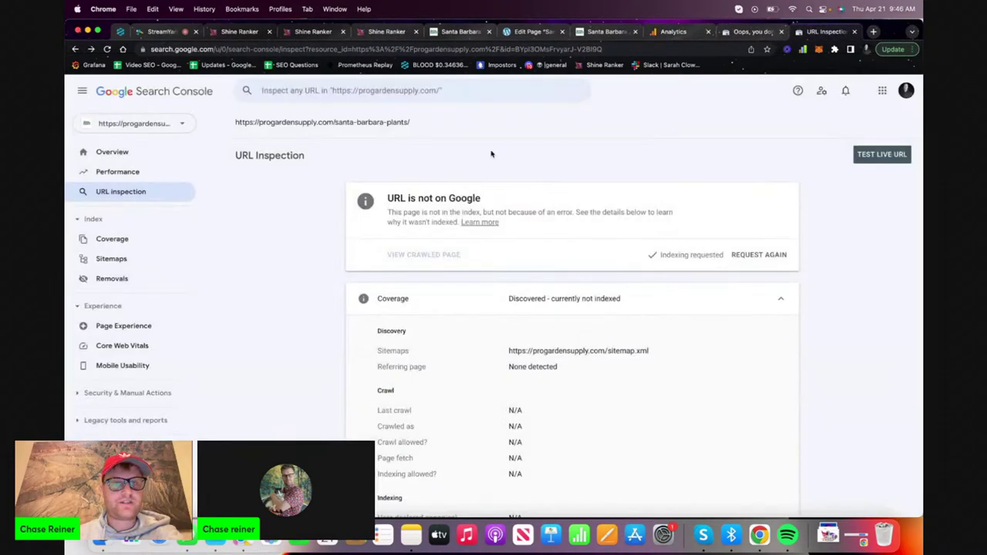
left_click(384, 32)
Give Santa Barbara Plants the topic /santa-barbara-plants and set its status to In Progress
left_click(303, 33)
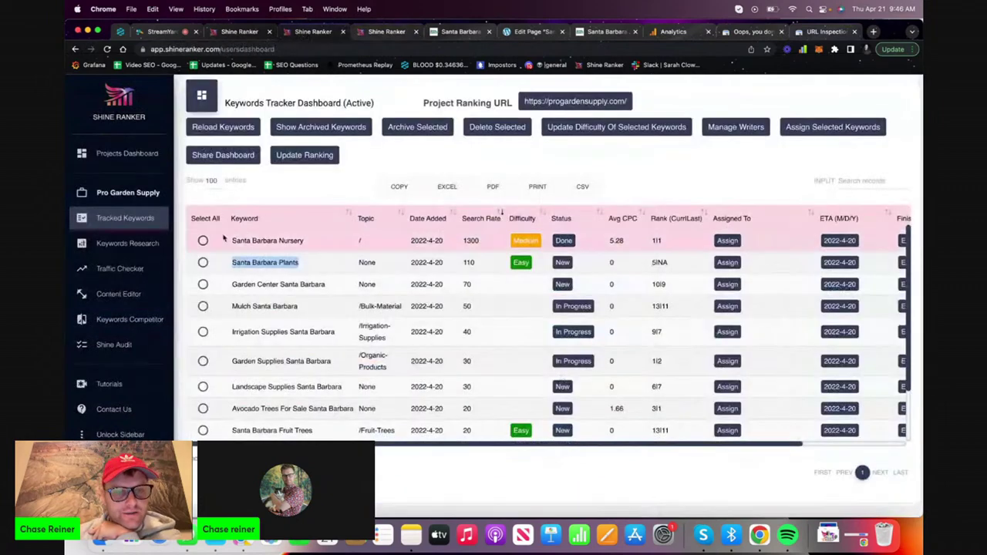
left_click(373, 262)
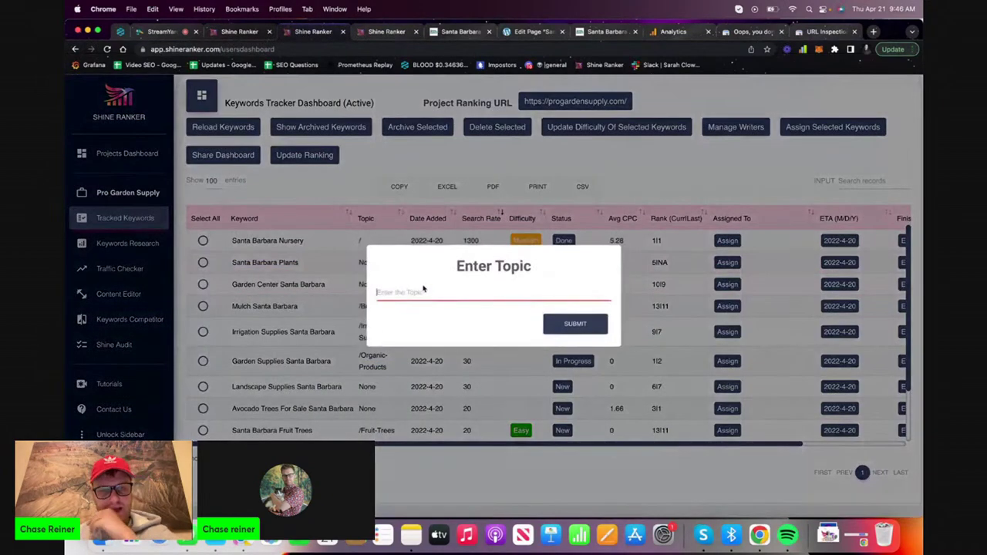
type("/santa-barbara-pl")
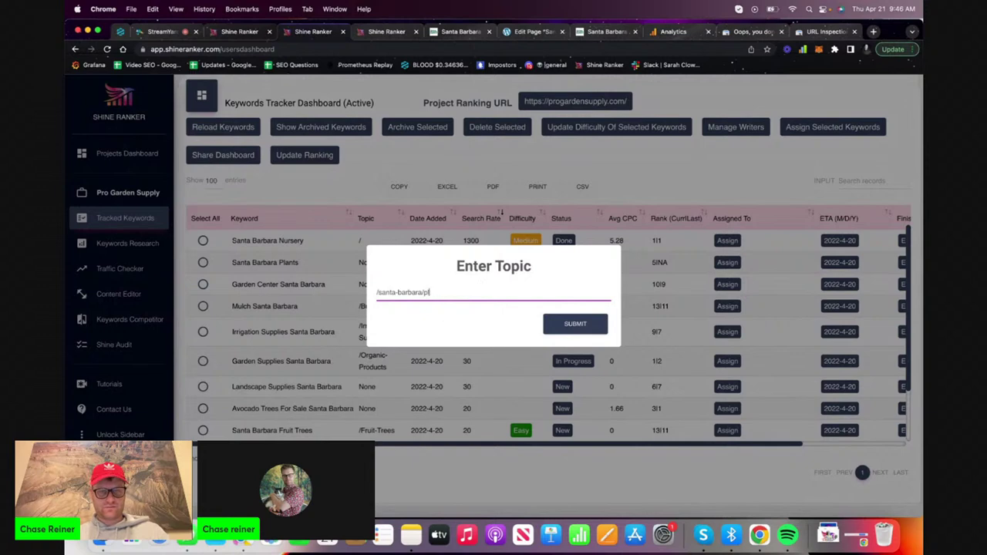
type("s")
left_click(549, 329)
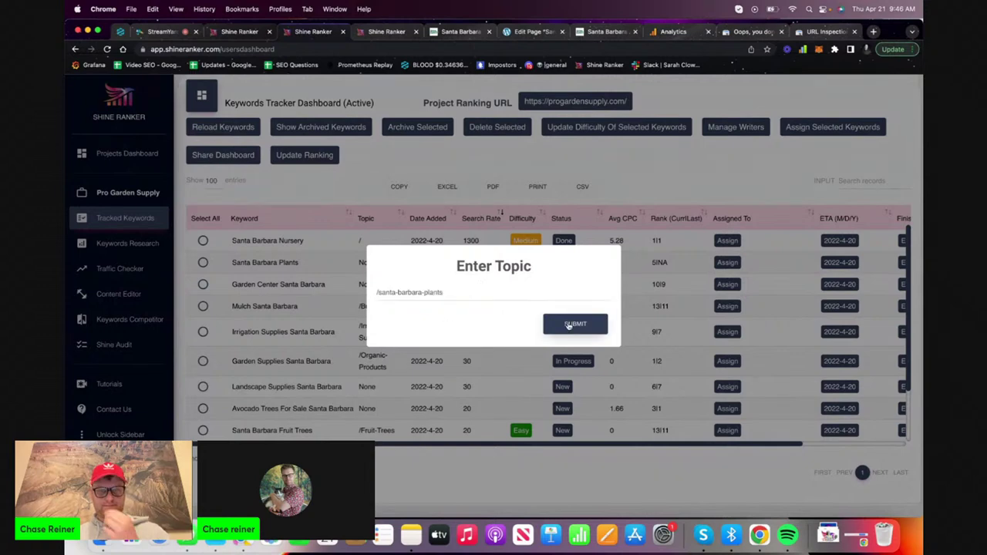
left_click(562, 266)
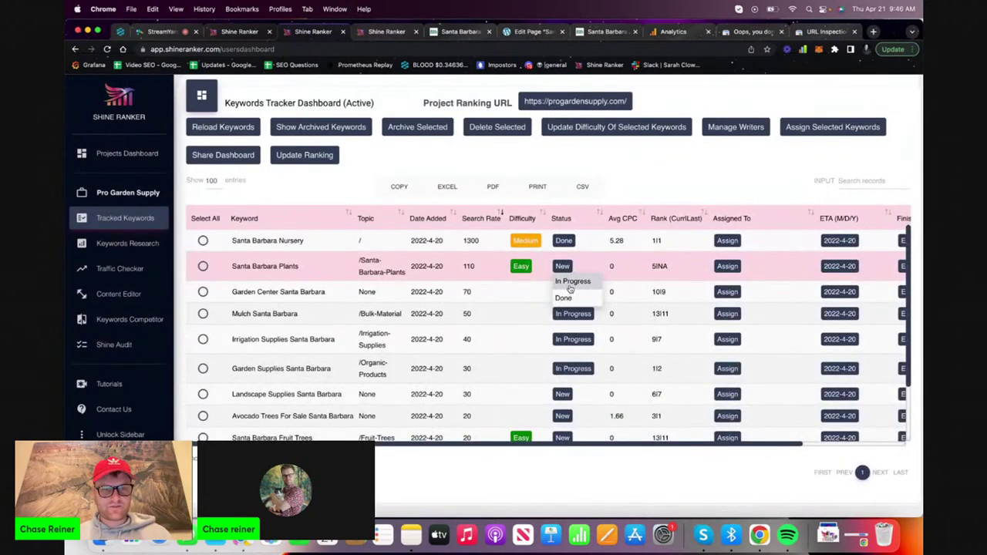
left_click(571, 285)
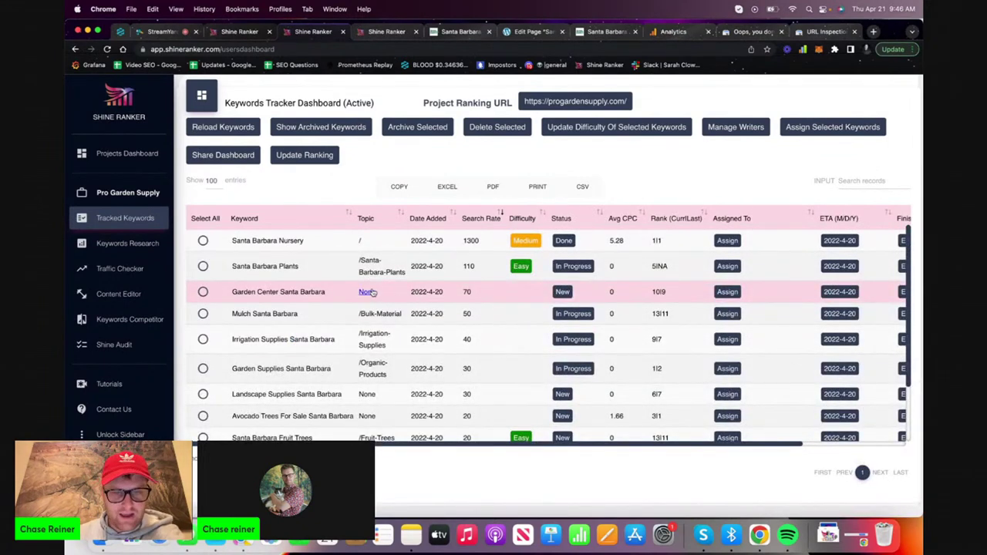
Scroll the keyword list and copy the 'Avocado Trees For Sale Santa Barbara' keyword
scroll(371, 292, "down", 2)
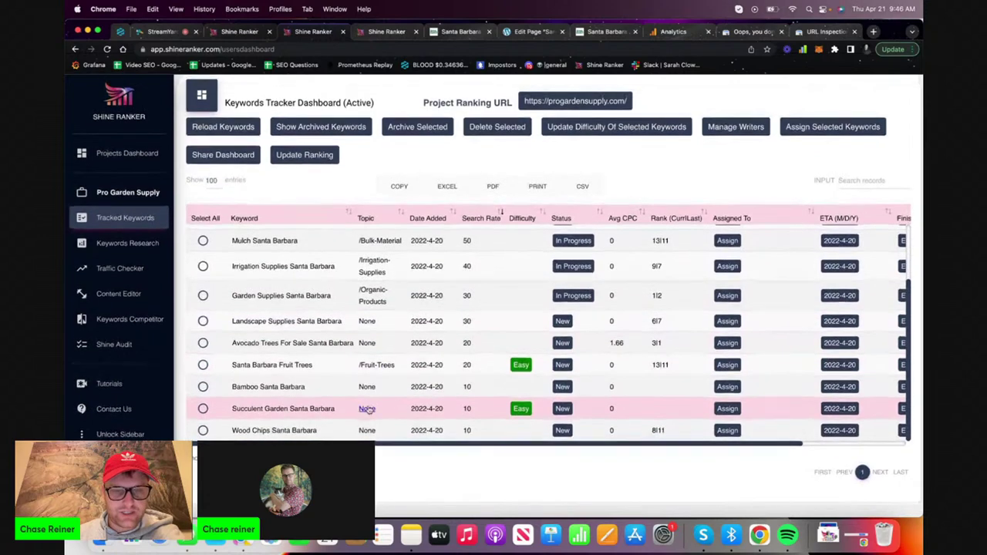
scroll(369, 410, "up", 2)
scroll(358, 409, "down", 2)
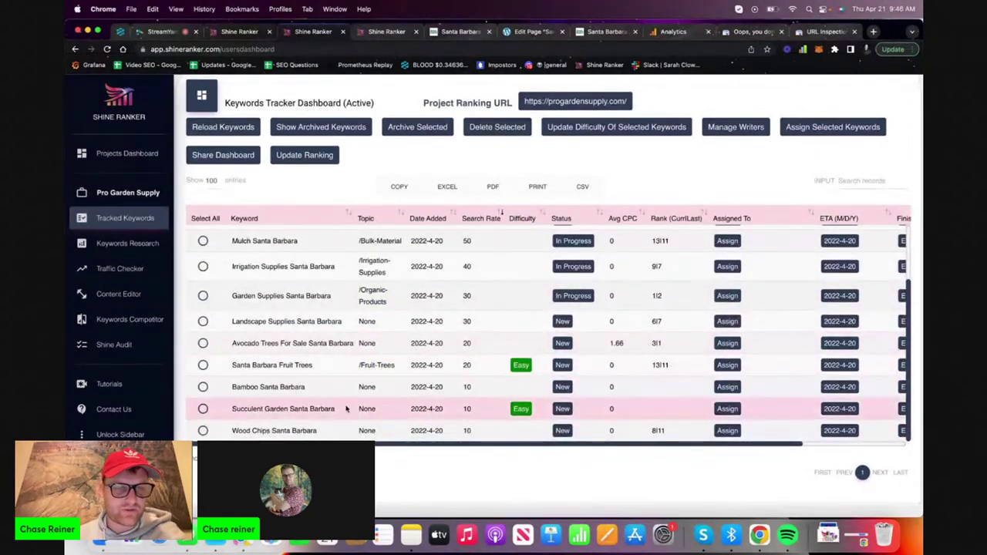
scroll(345, 409, "up", 3)
scroll(381, 270, "down", 3)
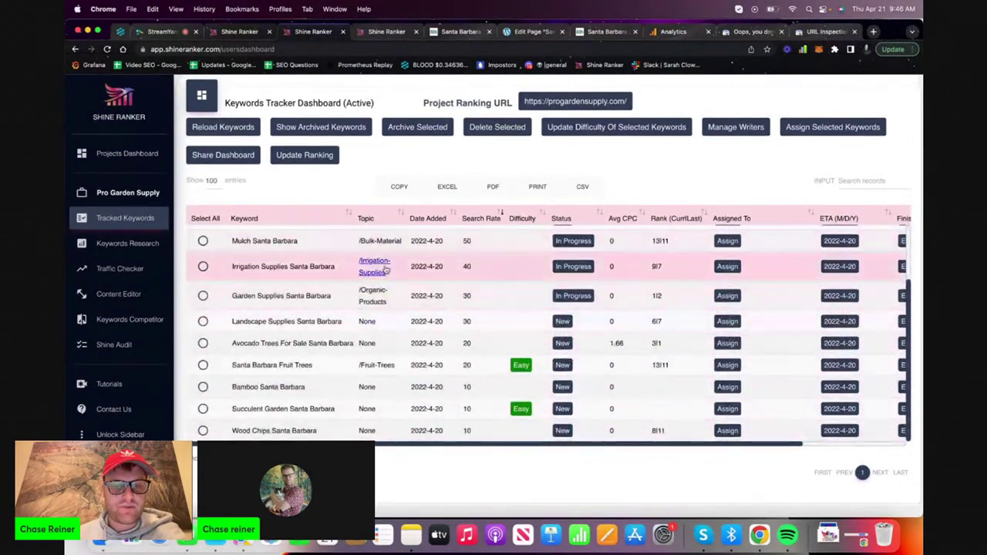
scroll(383, 386, "up", 3)
scroll(370, 401, "down", 3)
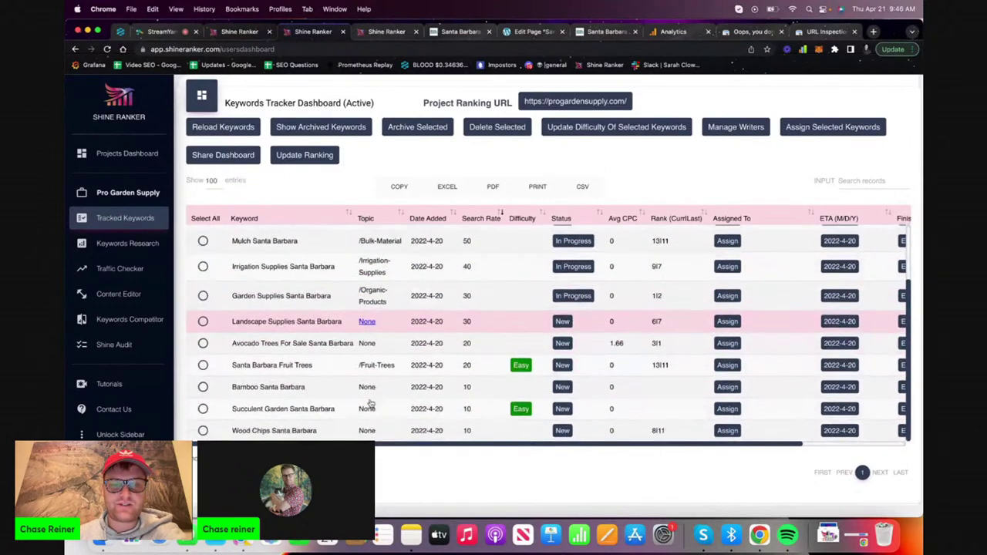
scroll(374, 385, "up", 3)
scroll(359, 339, "down", 3)
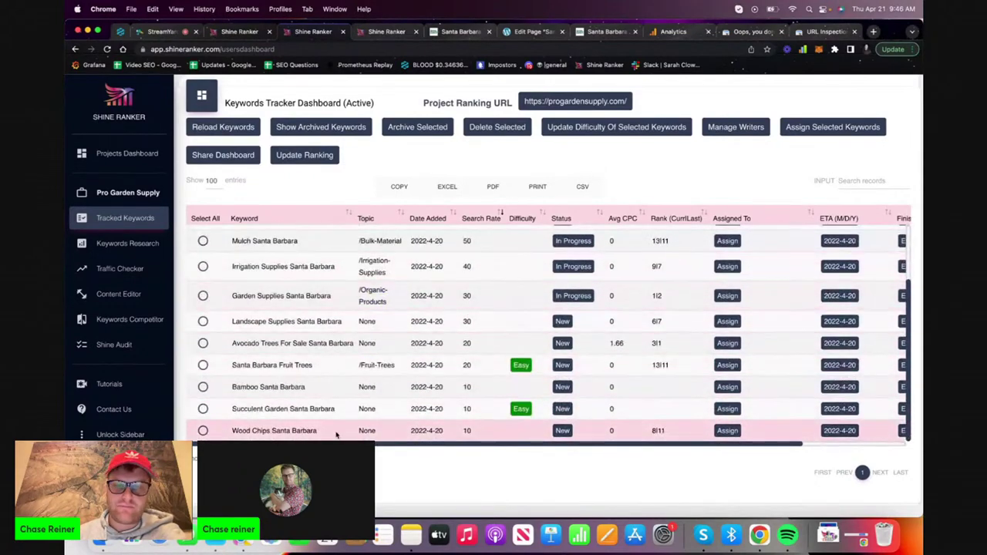
scroll(340, 381, "up", 3)
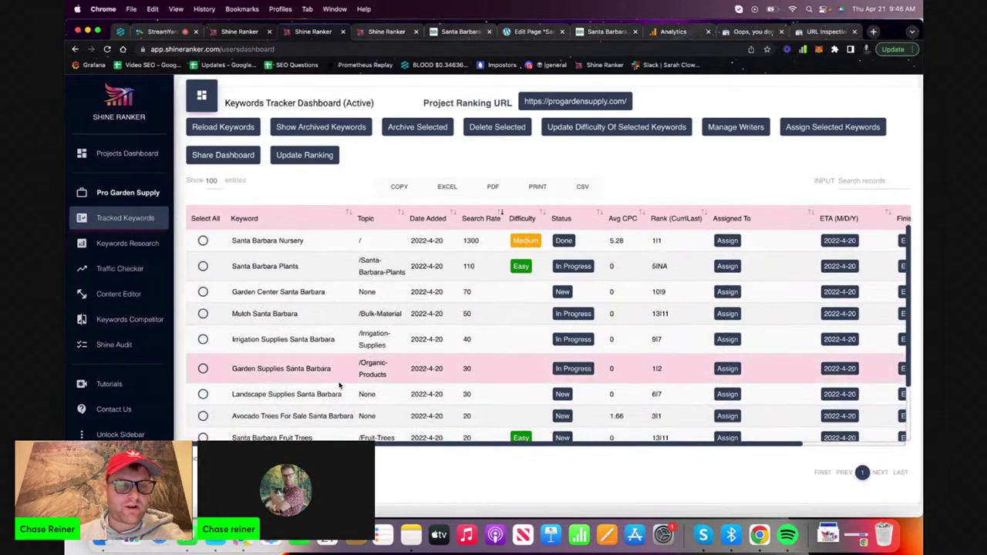
scroll(375, 347, "down", 3)
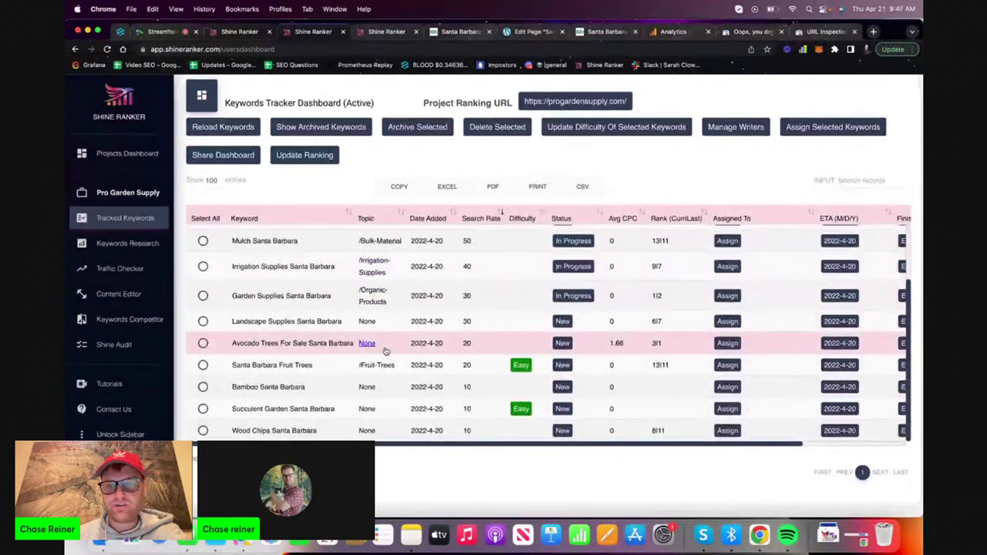
scroll(385, 349, "up", 3)
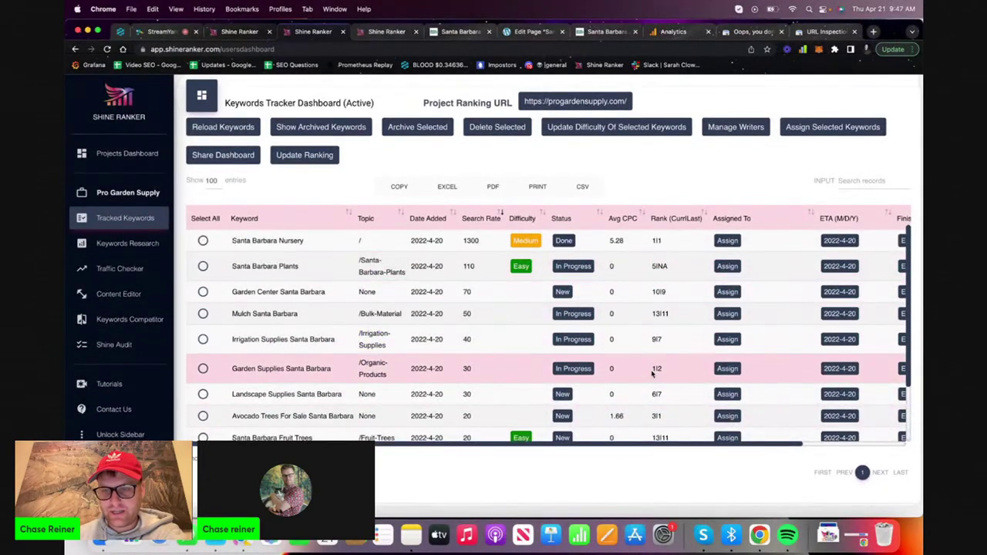
scroll(653, 370, "down", 3)
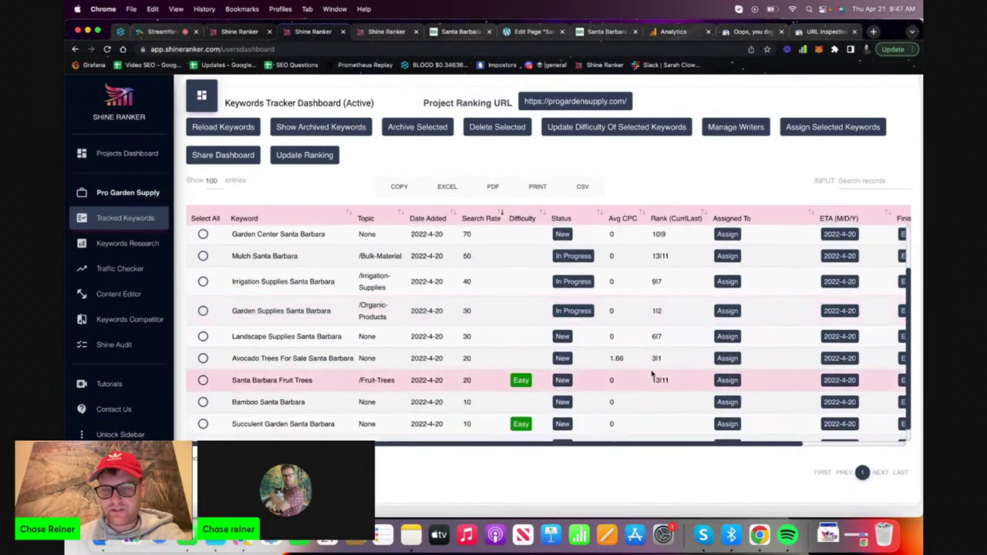
scroll(525, 368, "down", 1)
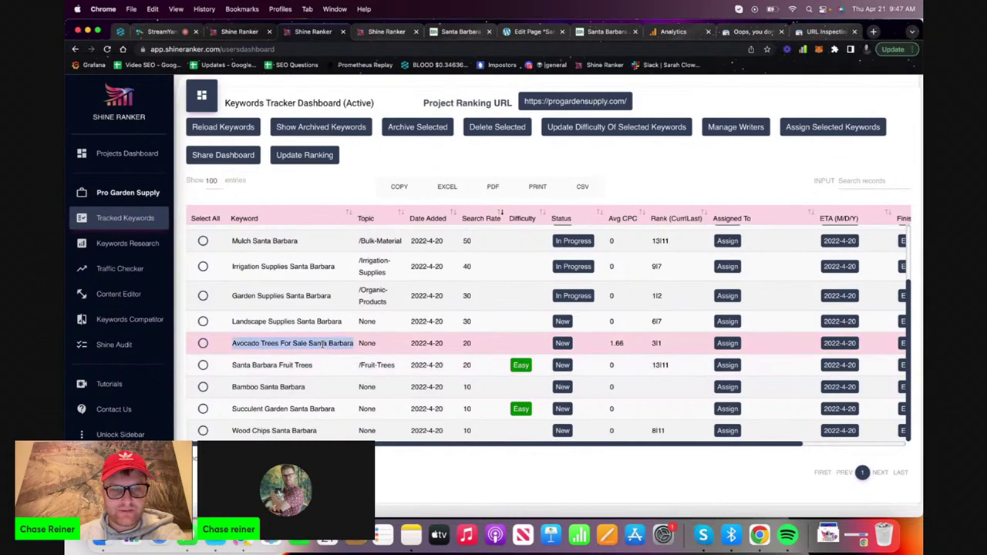
key("super+c")
Search 'Avocado Trees For Sale Santa Barbara' in an incognito window and scroll through the results
key("super+shift+n")
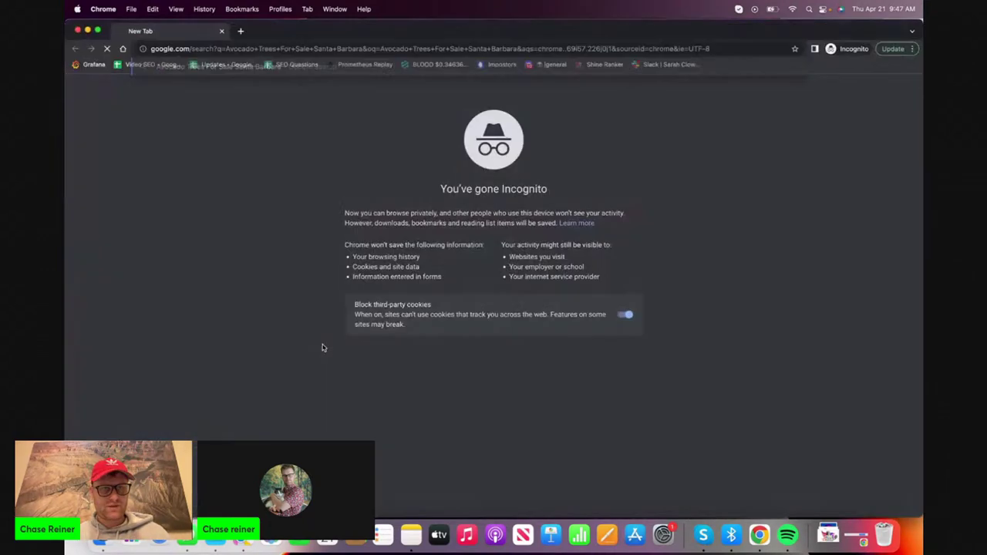
key("super+v")
key("Return")
scroll(348, 236, "down", 10)
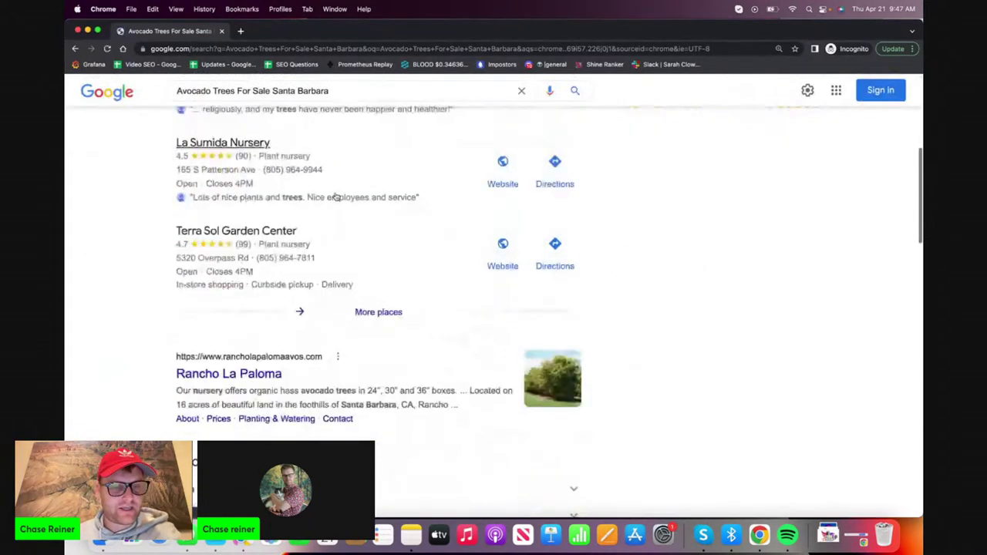
scroll(336, 196, "down", 12)
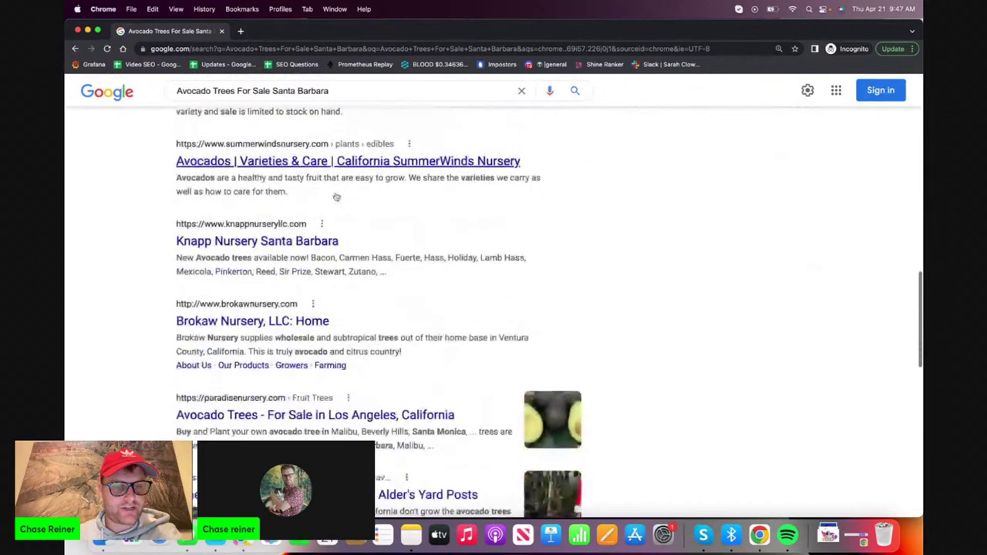
scroll(337, 197, "down", 3)
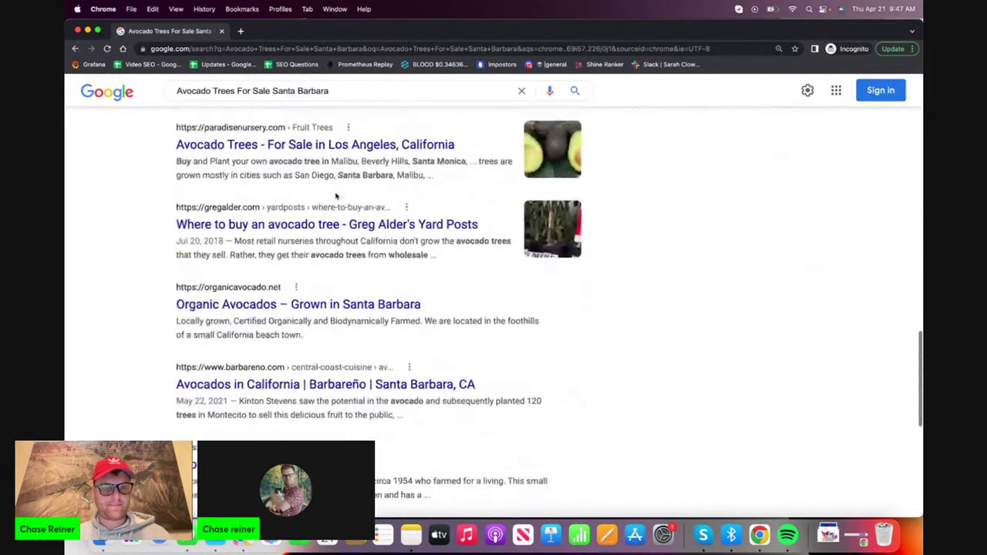
scroll(337, 197, "up", 6)
scroll(336, 197, "up", 5)
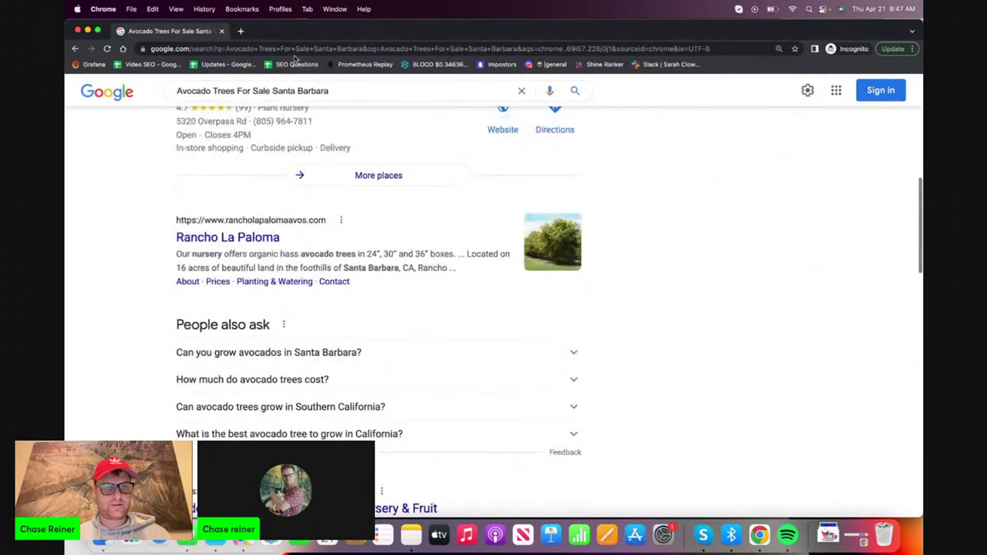
Load chasereiner.com in a new private browser tab
left_click(240, 30)
type("c")
key("Return")
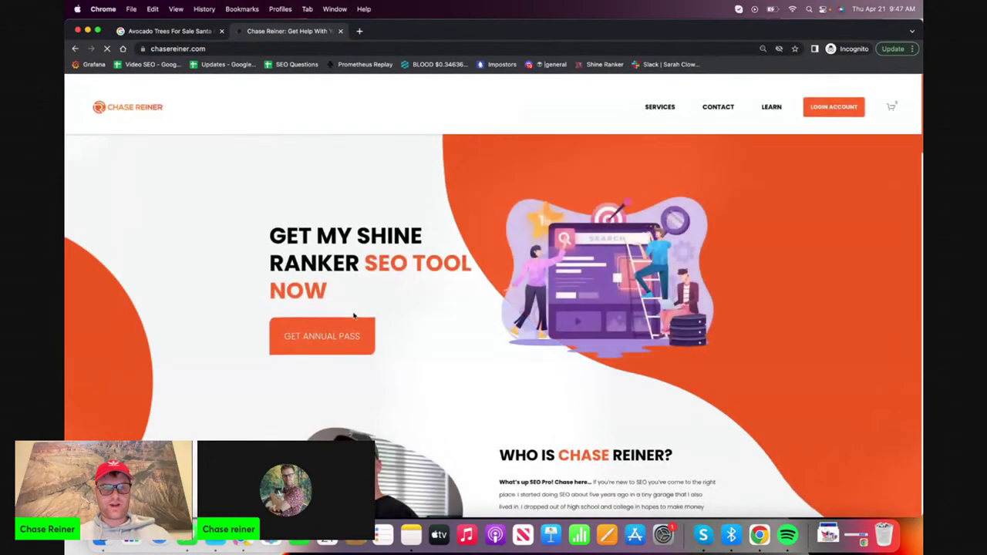
Submit the Get Annual Pass form using a saved e-mail address
left_click(346, 325)
left_click(408, 302)
left_click(410, 323)
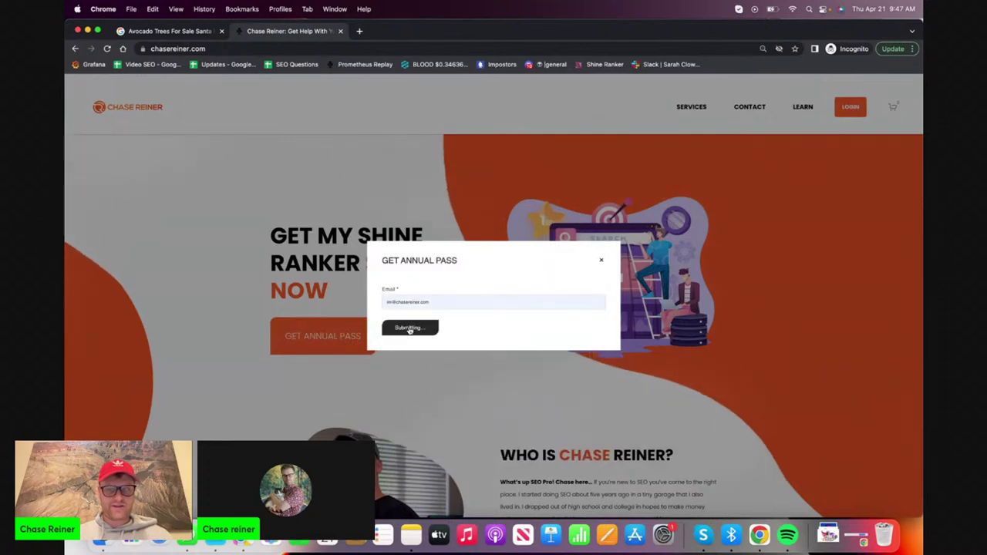
left_click(407, 327)
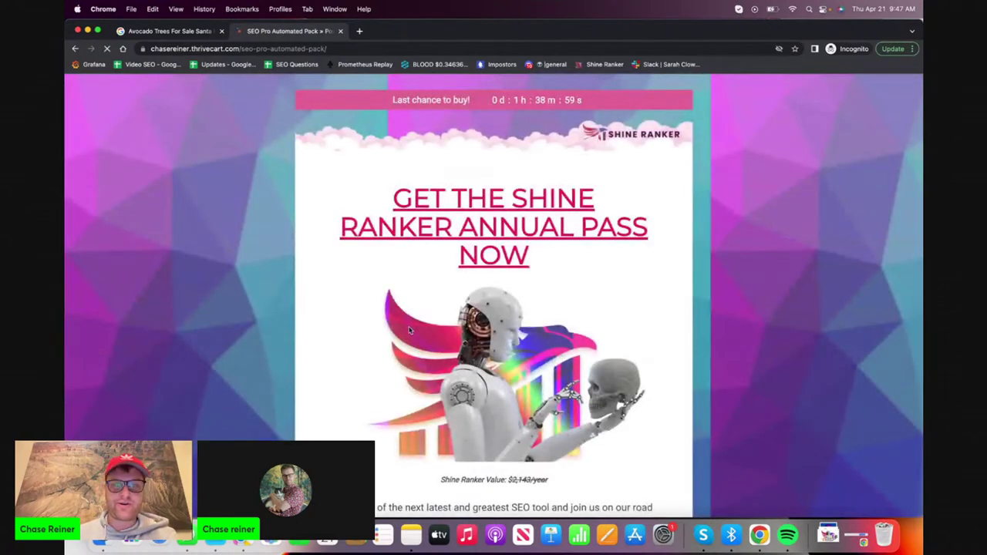
Scroll through the Shine Ranker Annual Pass sales page showing the $297/year plan
scroll(410, 330, "down", 5)
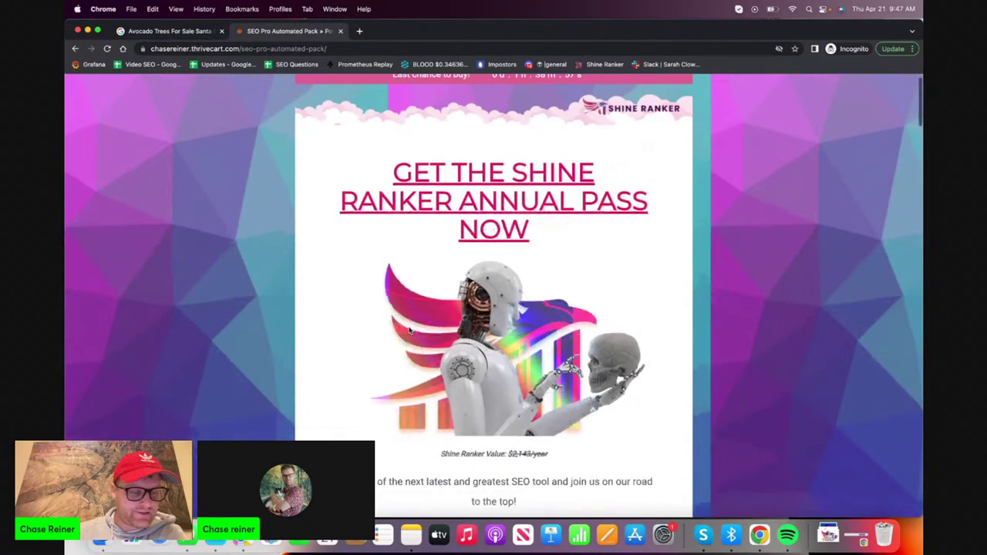
scroll(410, 330, "down", 15)
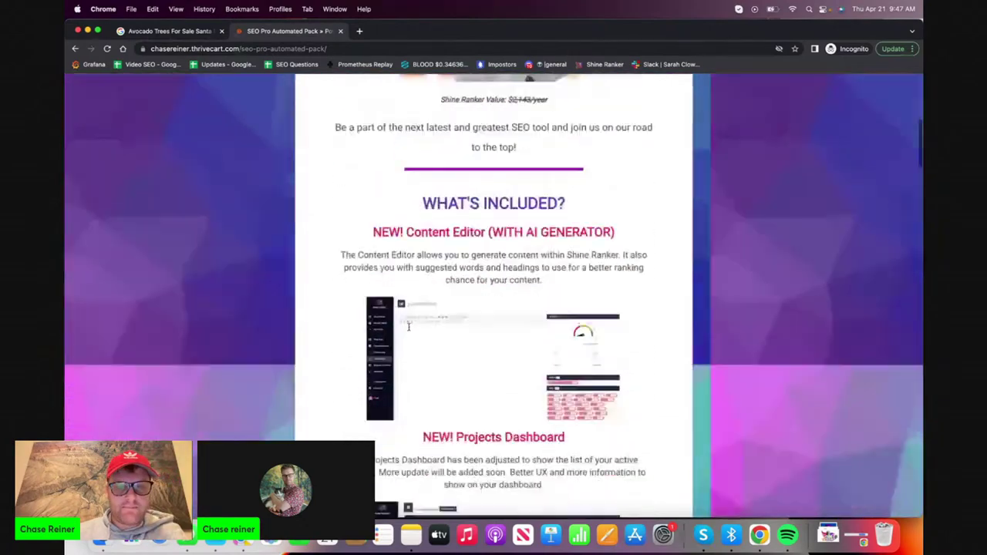
scroll(409, 327, "down", 20)
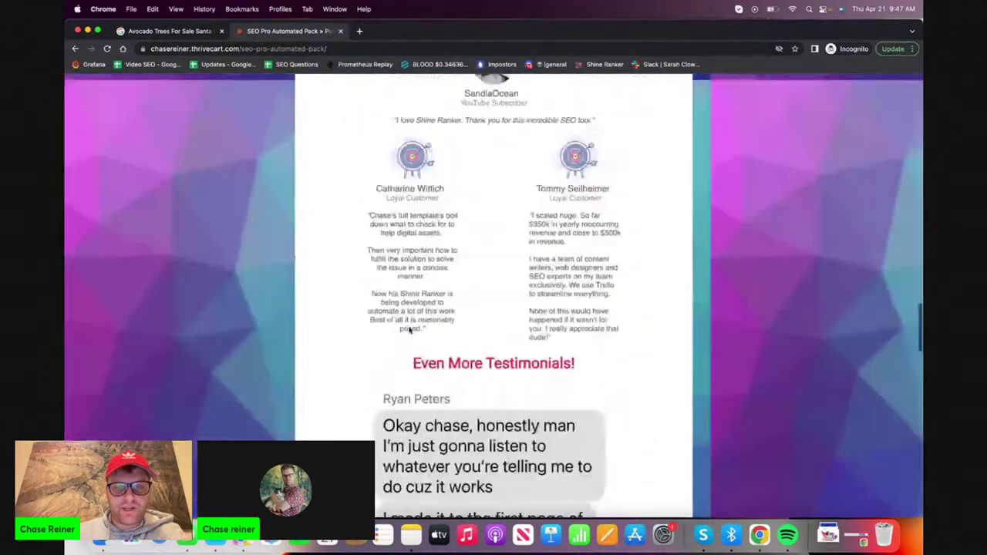
scroll(411, 311, "up", 20)
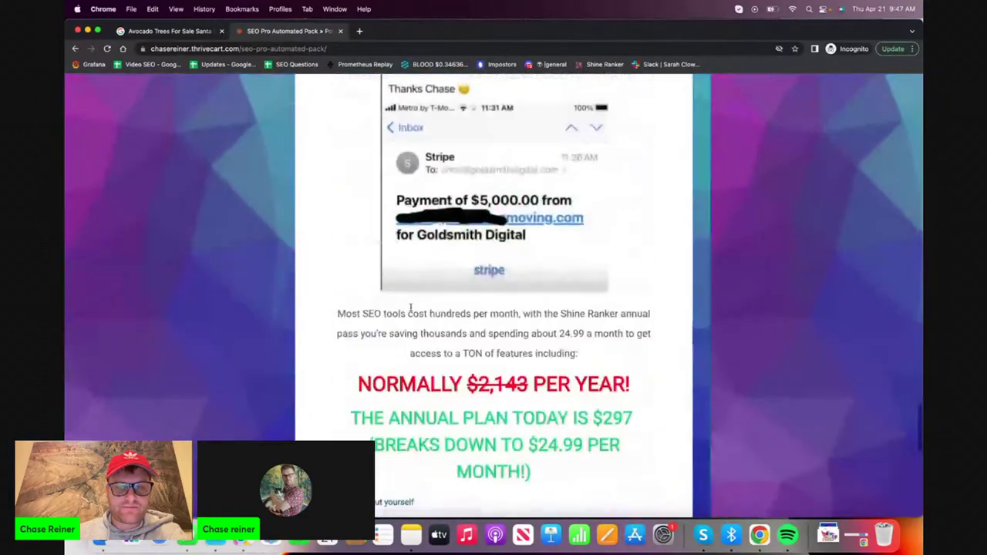
scroll(411, 310, "down", 1)
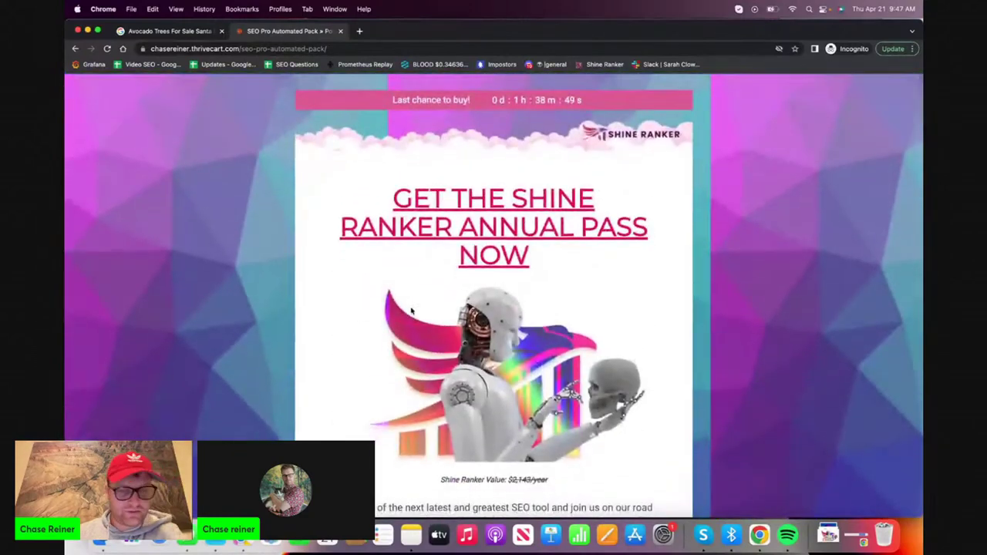